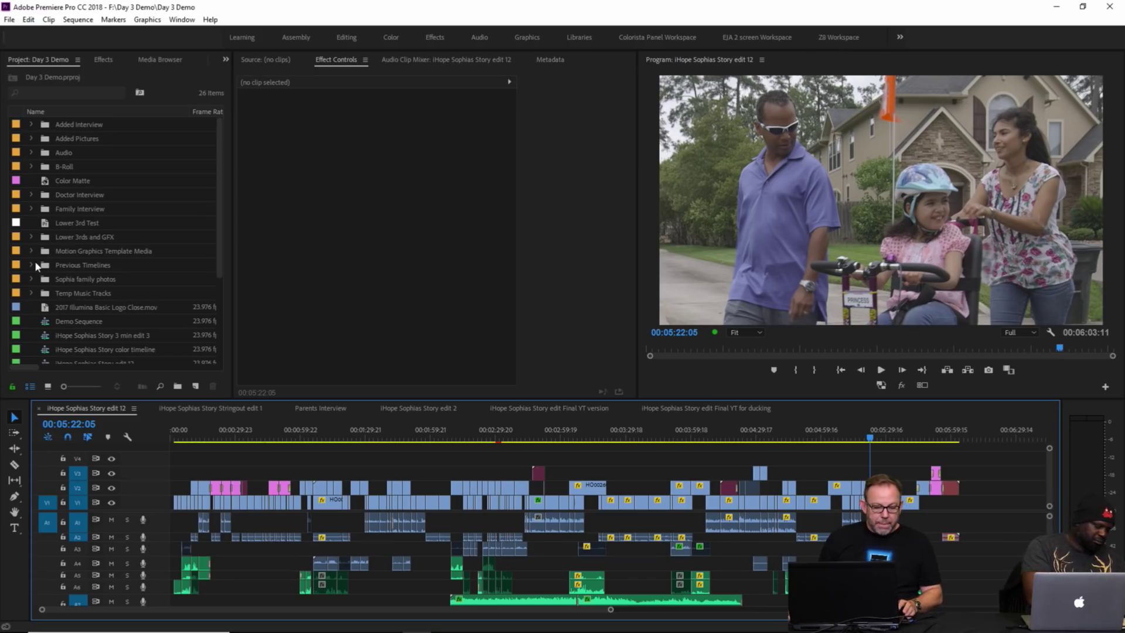
# Step: Expand the Family Interview bin and select the clip HO006901.mov
pyautogui.click(30, 208)
pyautogui.click(64, 222)
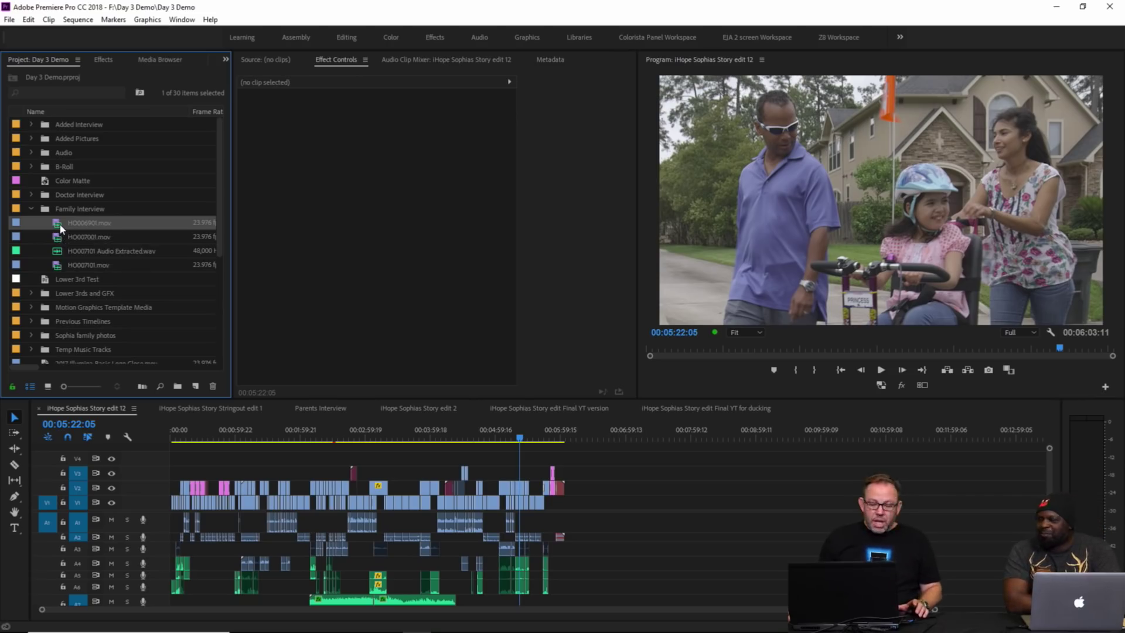
# Step: Switch to the Windows desktop and view the computer's system properties in an enlarged window
pyautogui.click(1056, 7)
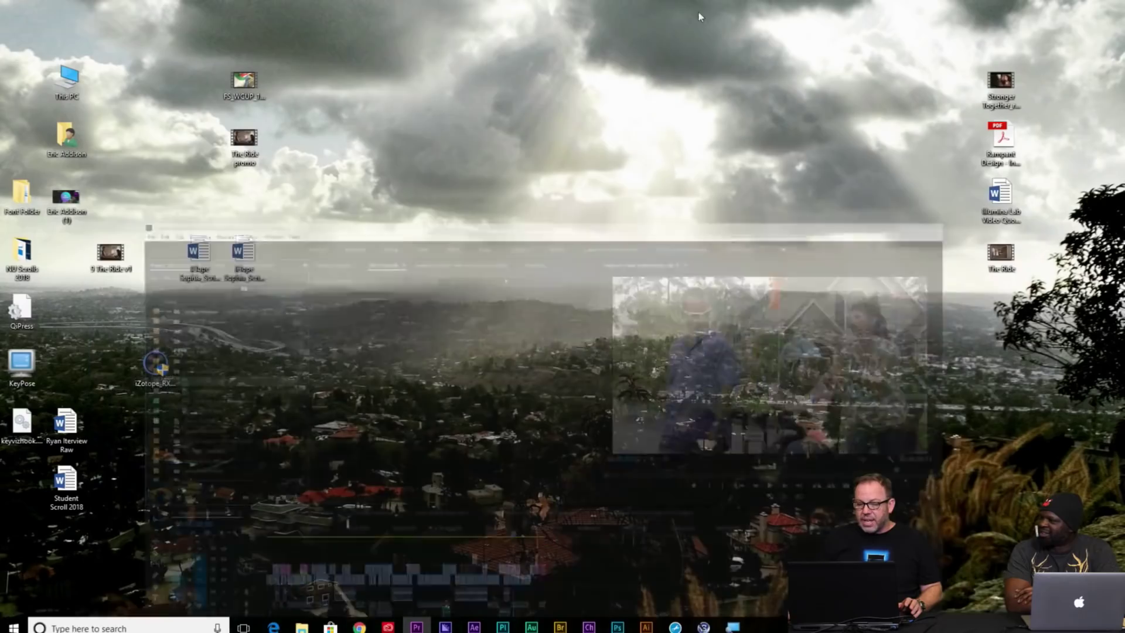
pyautogui.rightClick(71, 83)
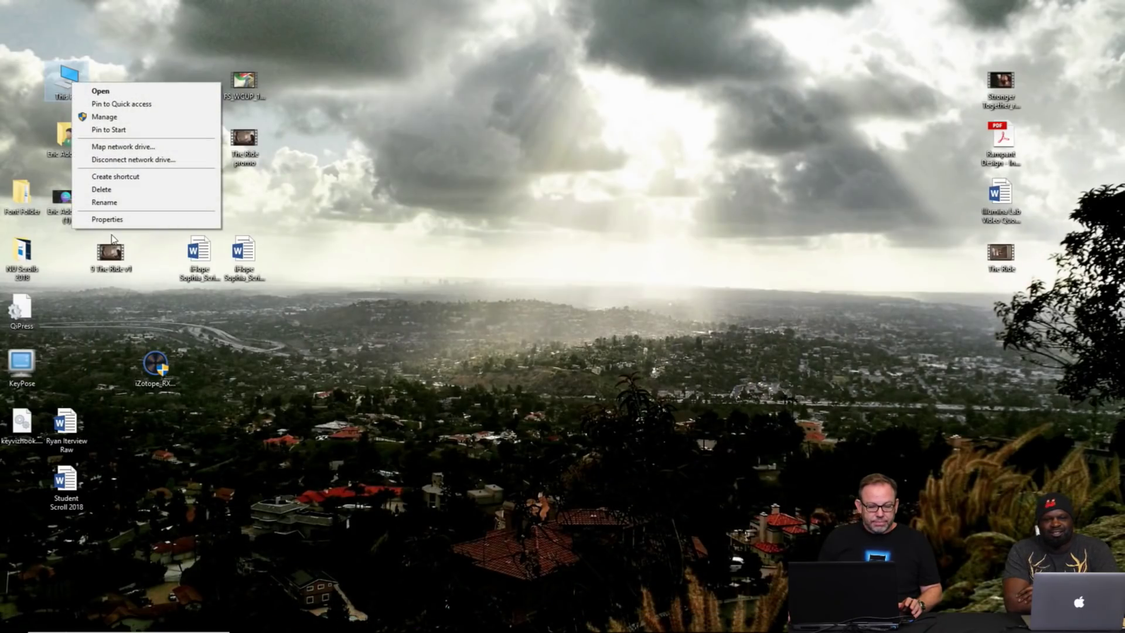
pyautogui.click(110, 219)
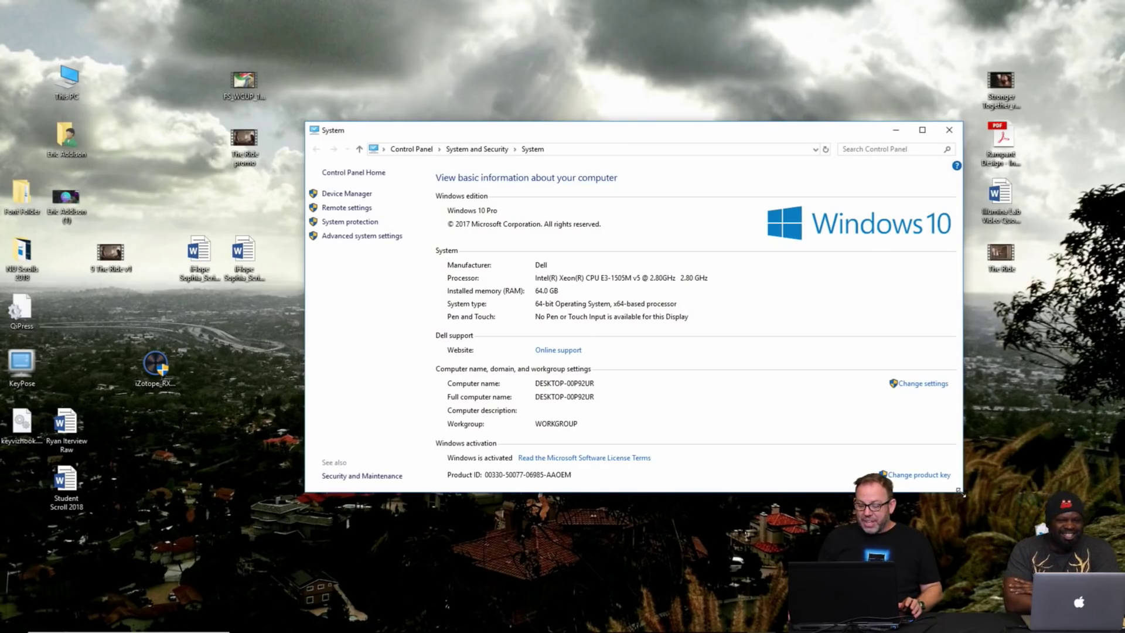
pyautogui.moveTo(960, 493); pyautogui.dragTo(1025, 605)
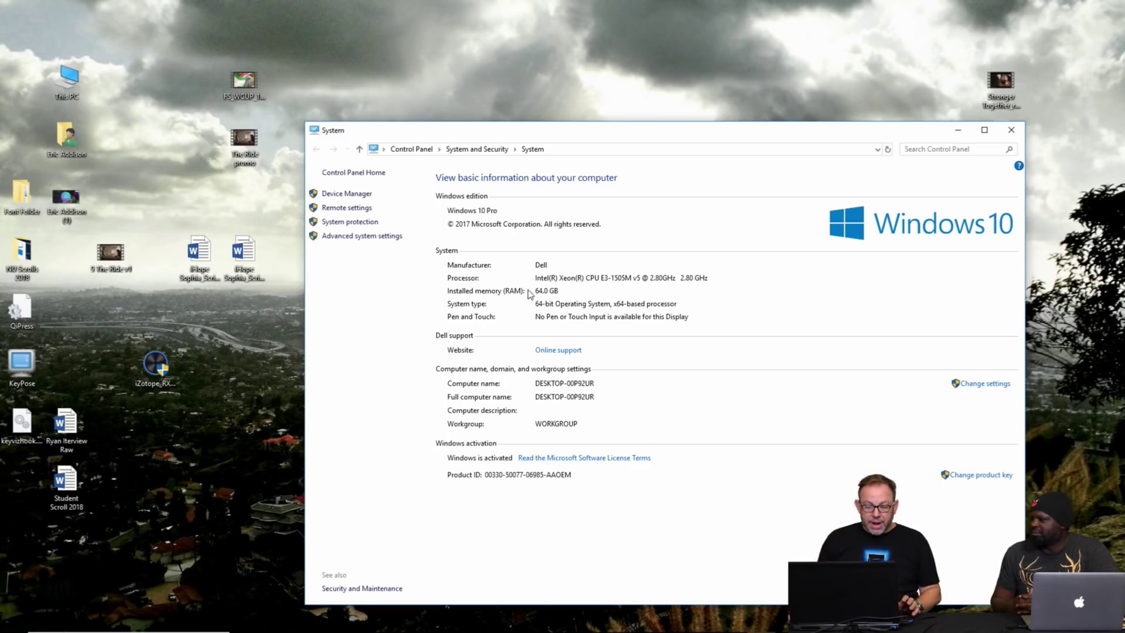
# Step: Check the computer's display adapters in Device Manager, close the system windows and return to Premiere Pro
pyautogui.click(360, 193)
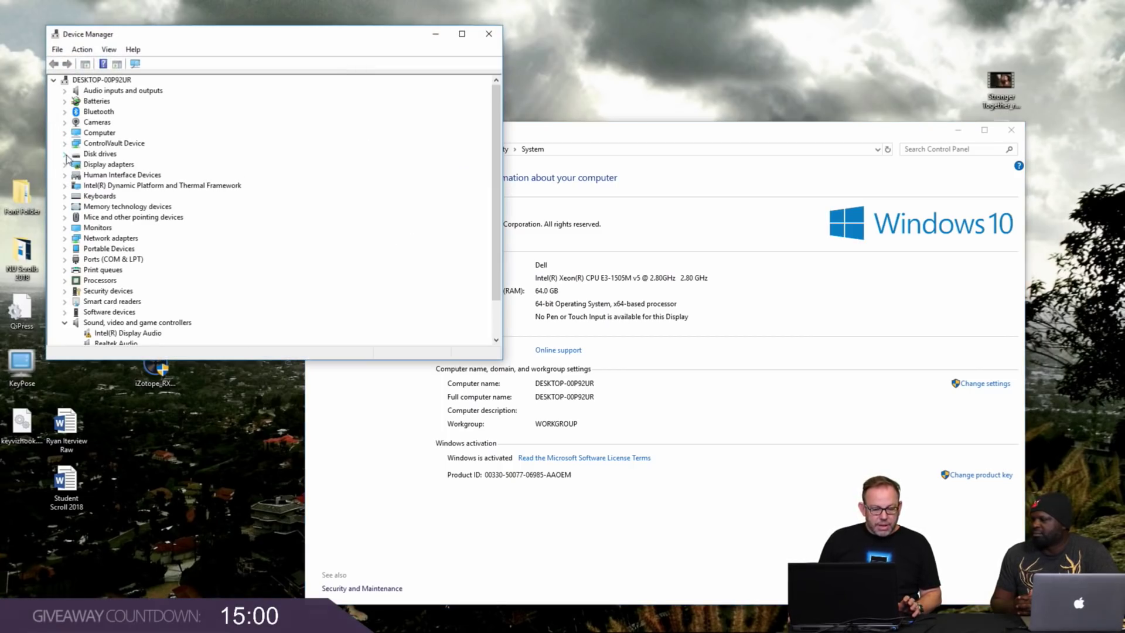
pyautogui.click(65, 165)
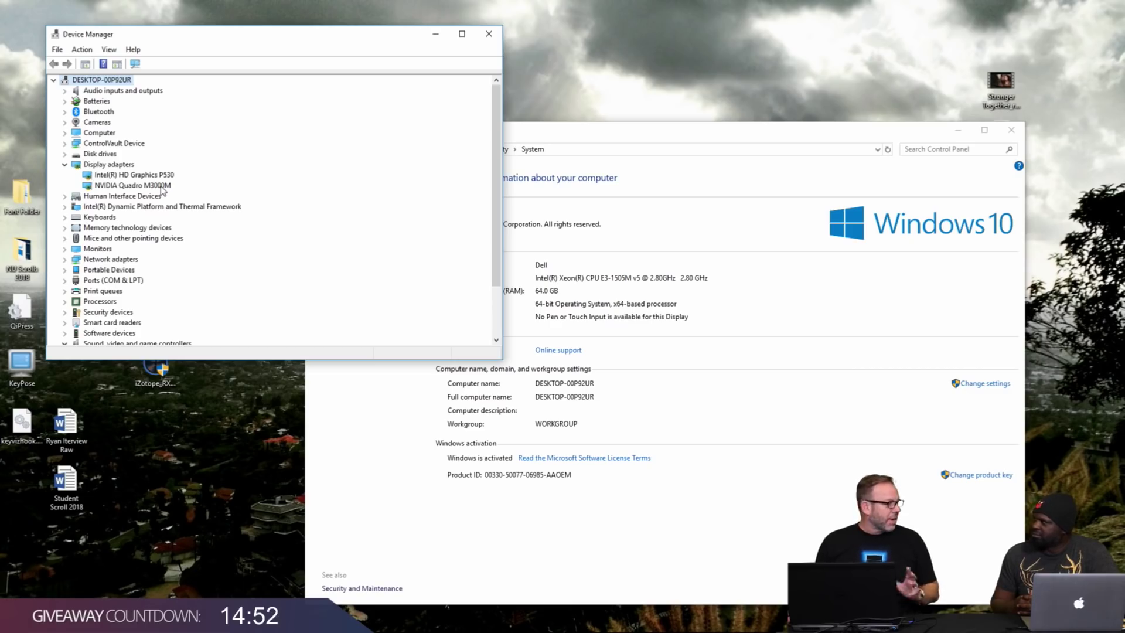
pyautogui.click(489, 36)
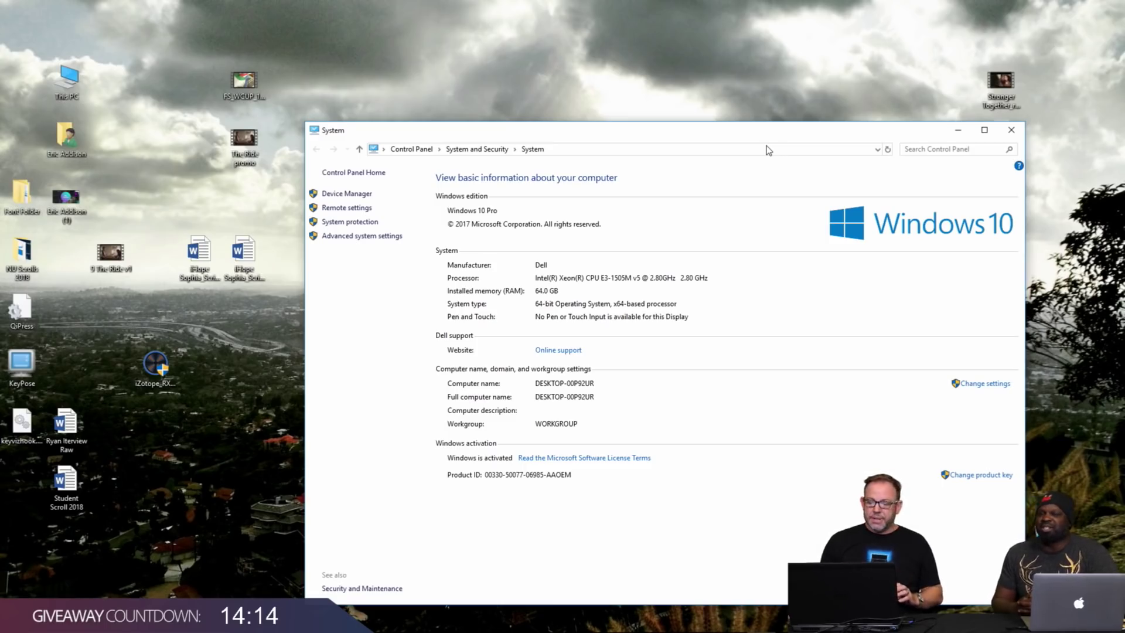
pyautogui.click(1011, 129)
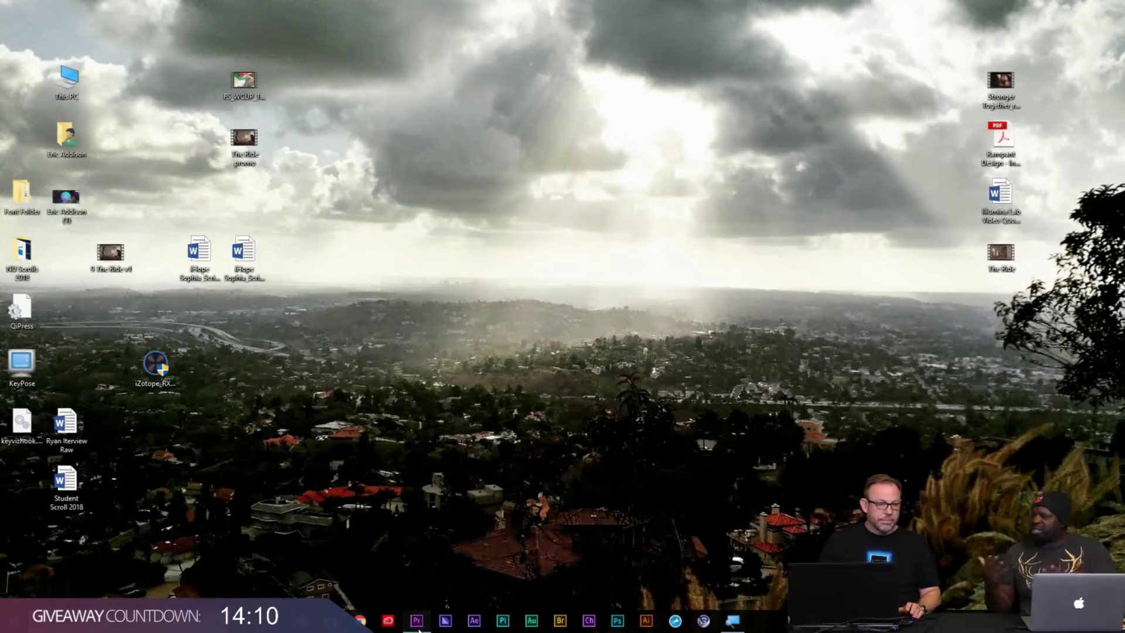
pyautogui.click(417, 626)
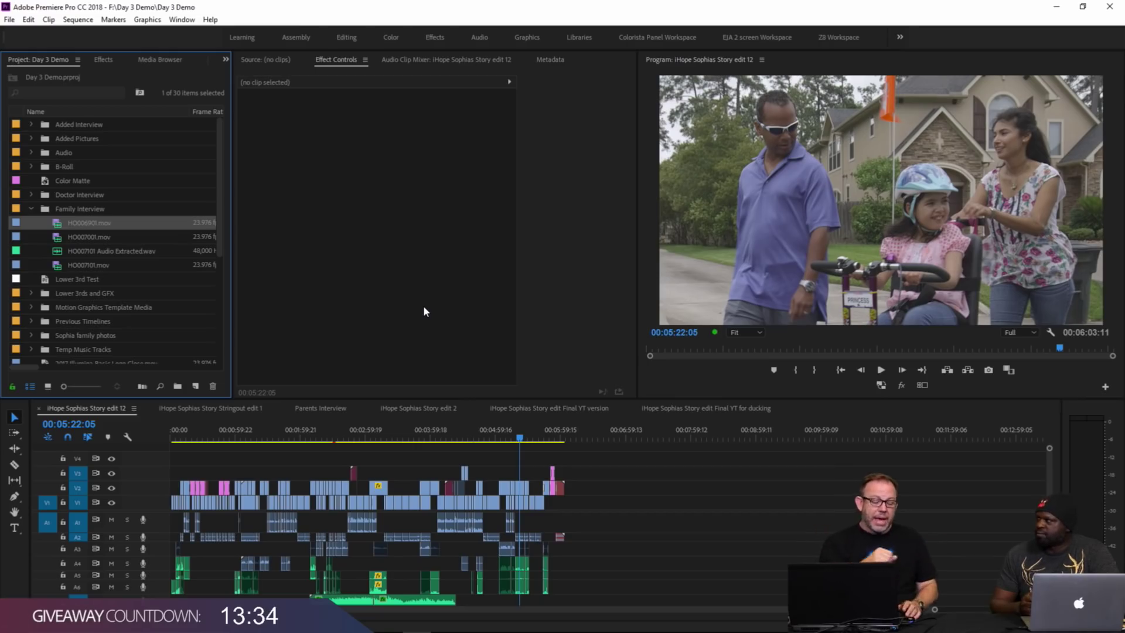
# Step: Jump to the interview shot at 00:00:58:06, and briefly play the Parents Interview sequence from 00:33:04:23
pyautogui.click(226, 434)
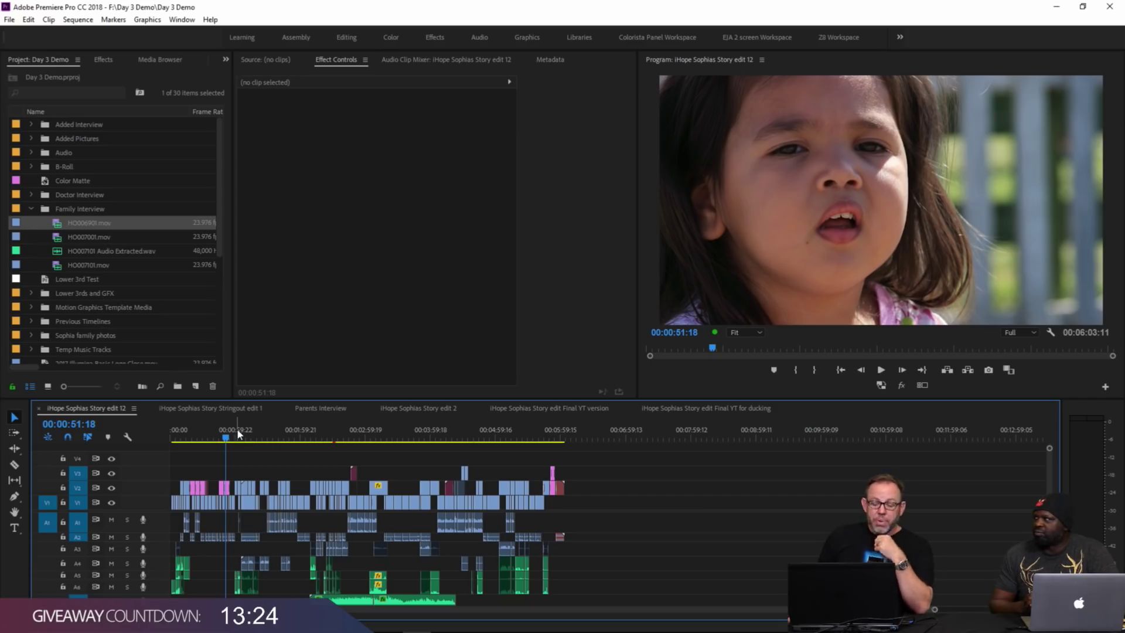
pyautogui.click(235, 435)
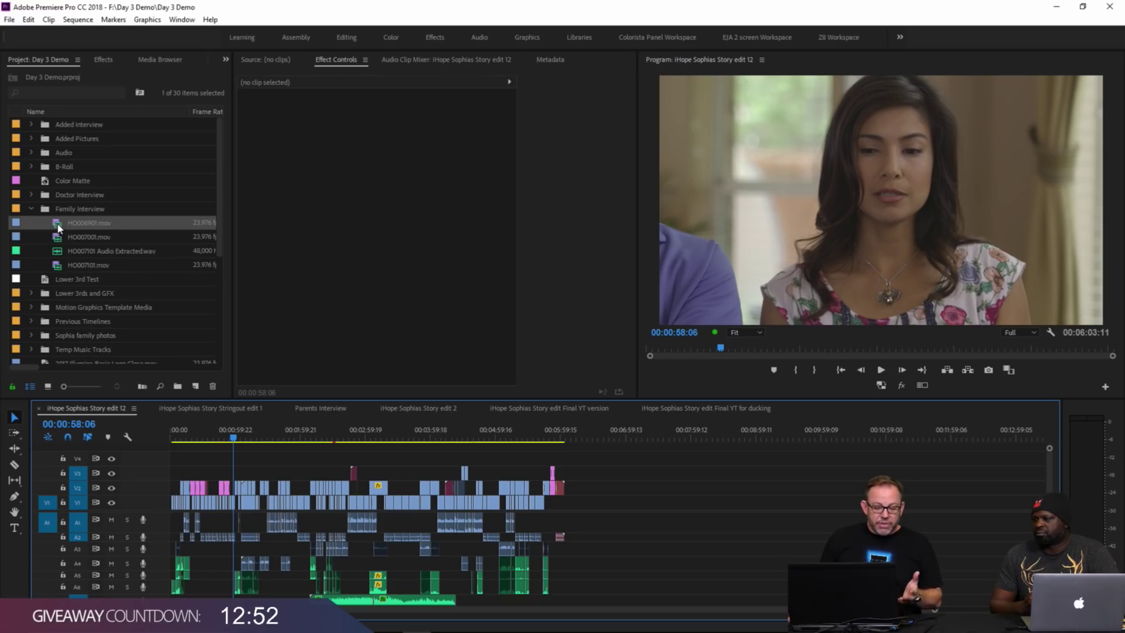
pyautogui.click(323, 413)
pyautogui.click(328, 439)
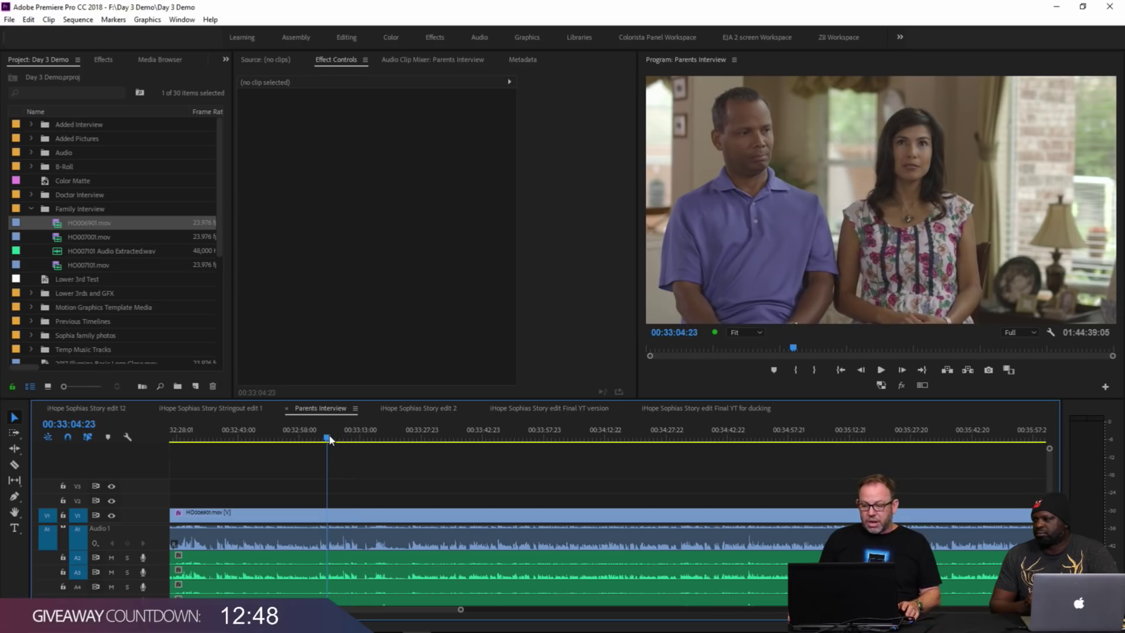
pyautogui.press('space')
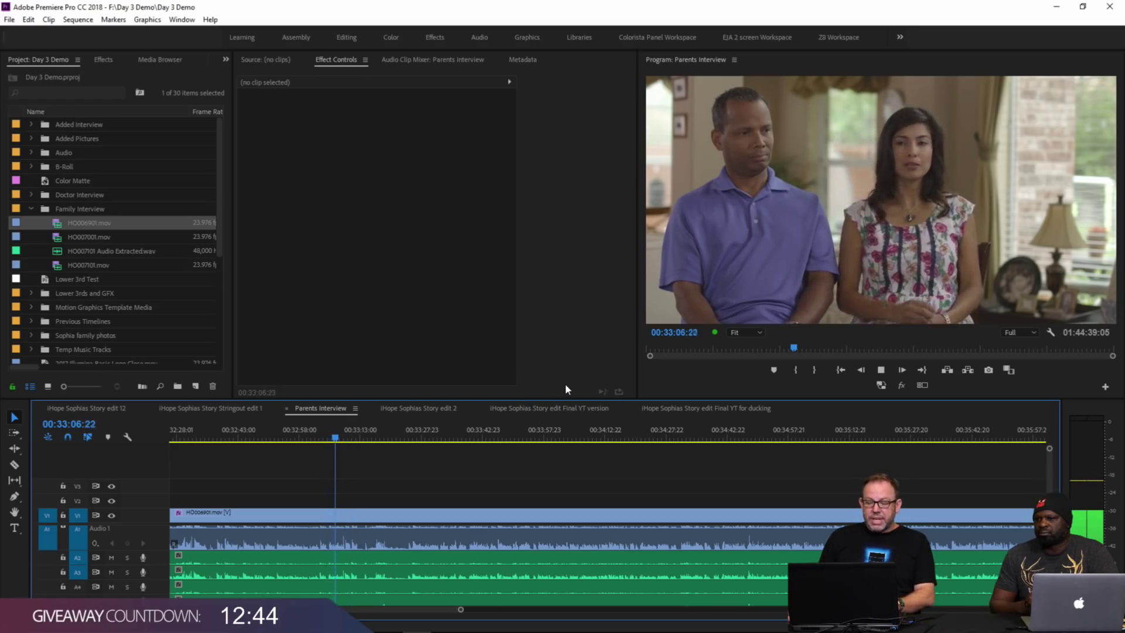
pyautogui.press('space')
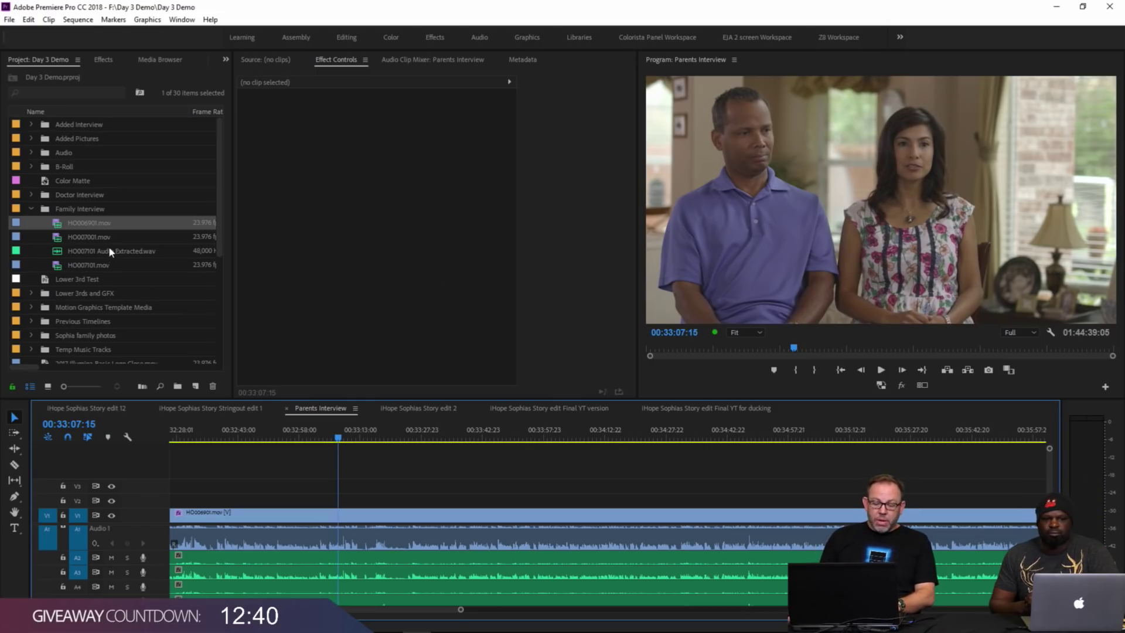
# Step: Review the QuickTime proxy presets for HO006901.mov in the Create Proxies settings, and cancel without creating proxies
pyautogui.rightClick(57, 228)
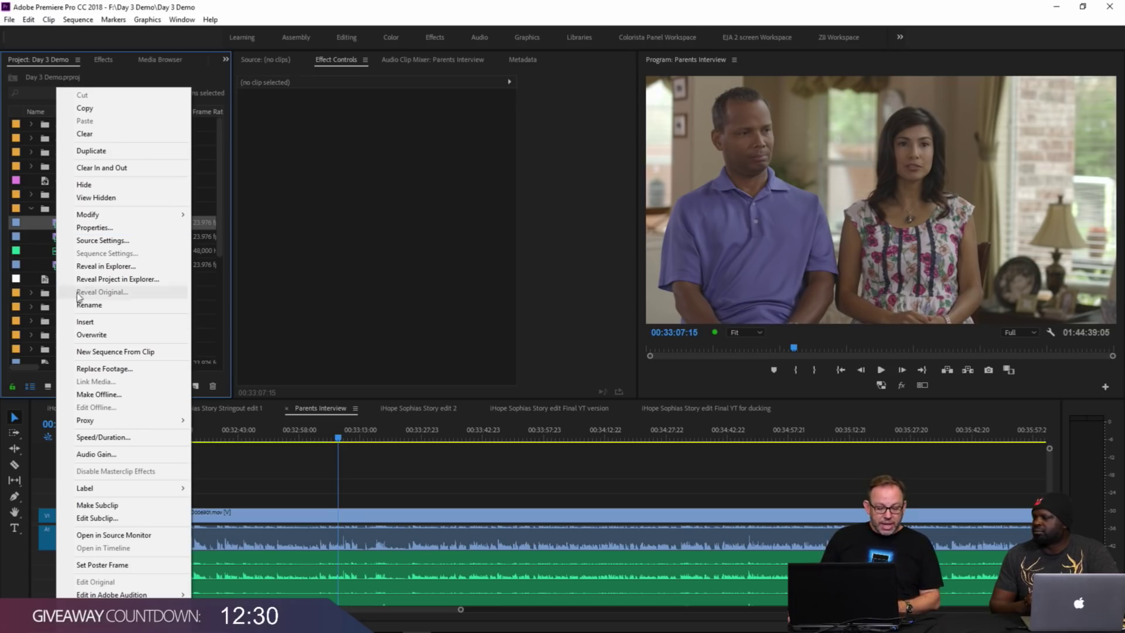
pyautogui.moveTo(126, 420)
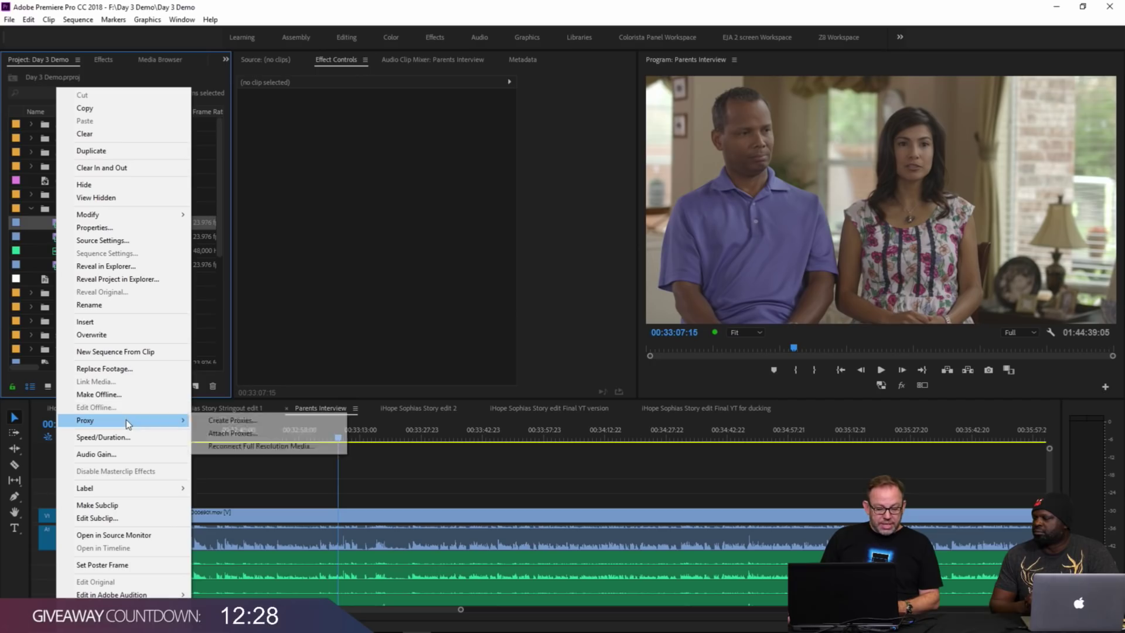
pyautogui.click(222, 422)
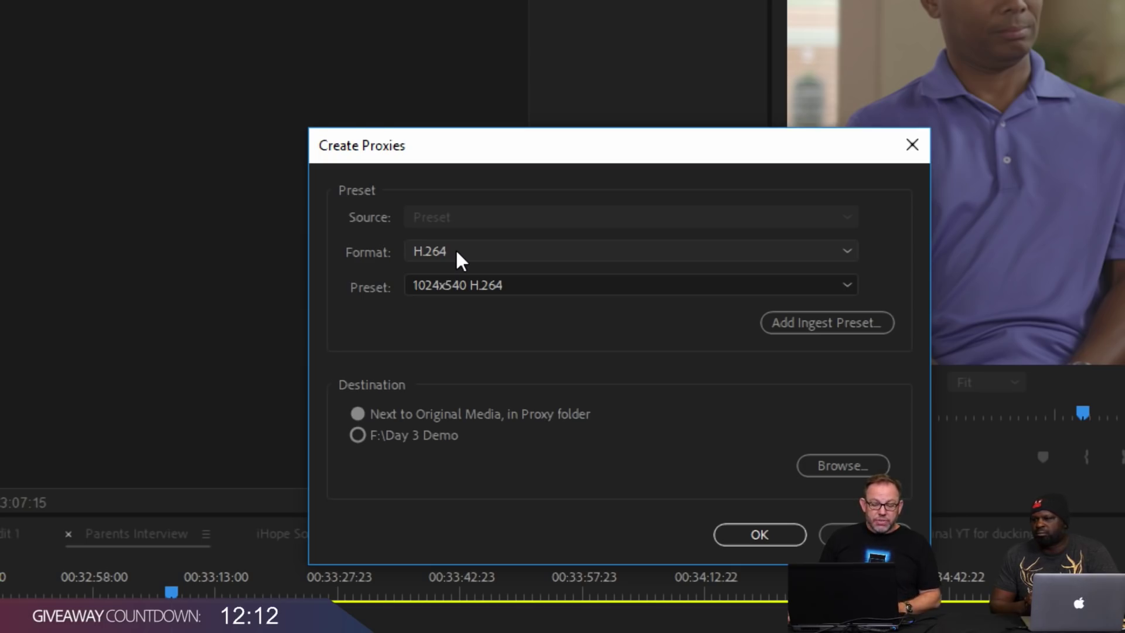
pyautogui.click(456, 258)
pyautogui.click(470, 302)
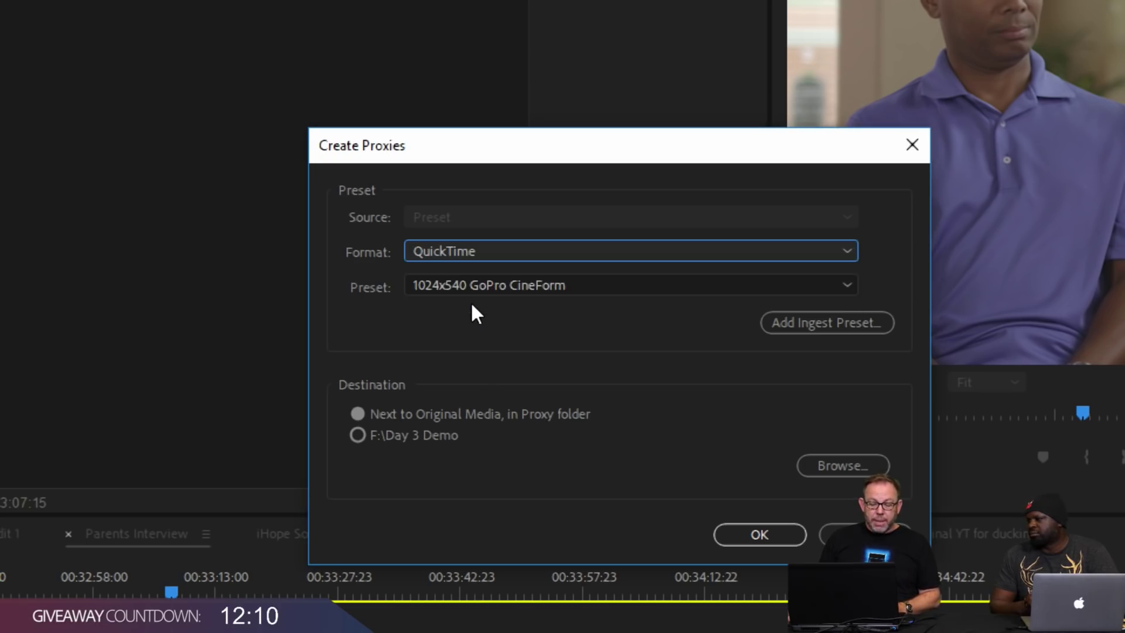
pyautogui.click(493, 287)
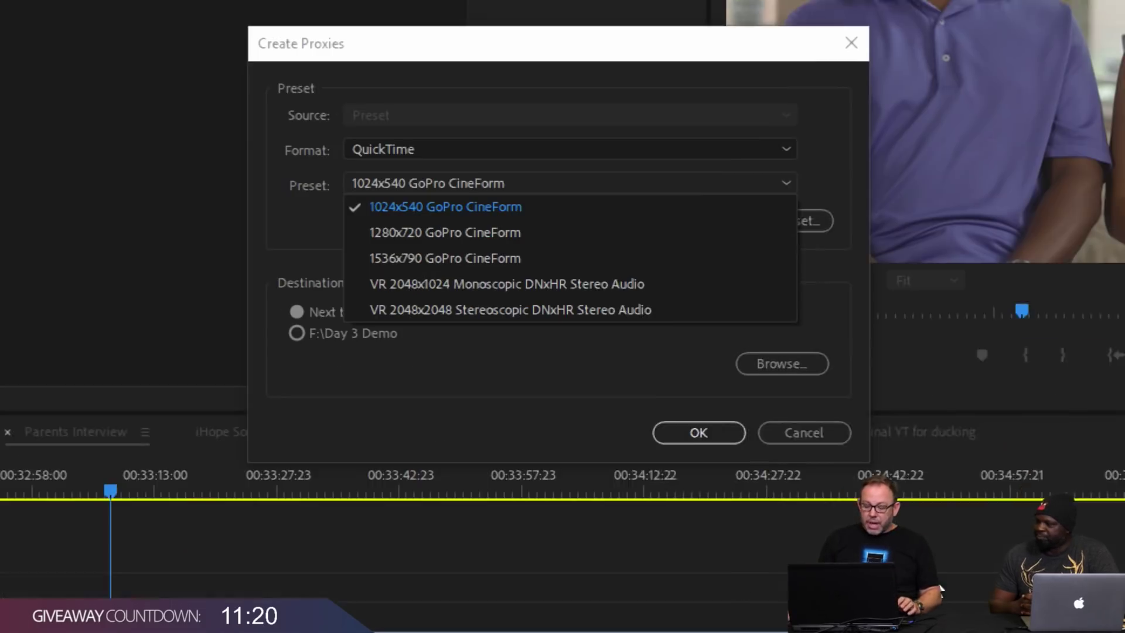
pyautogui.click(809, 444)
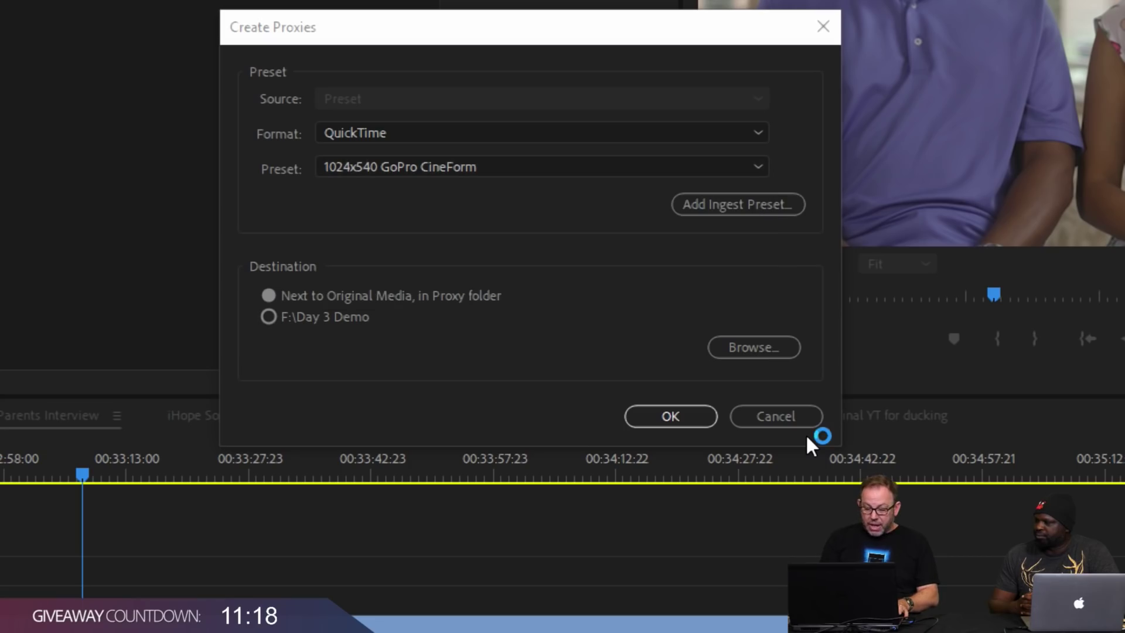
pyautogui.click(783, 412)
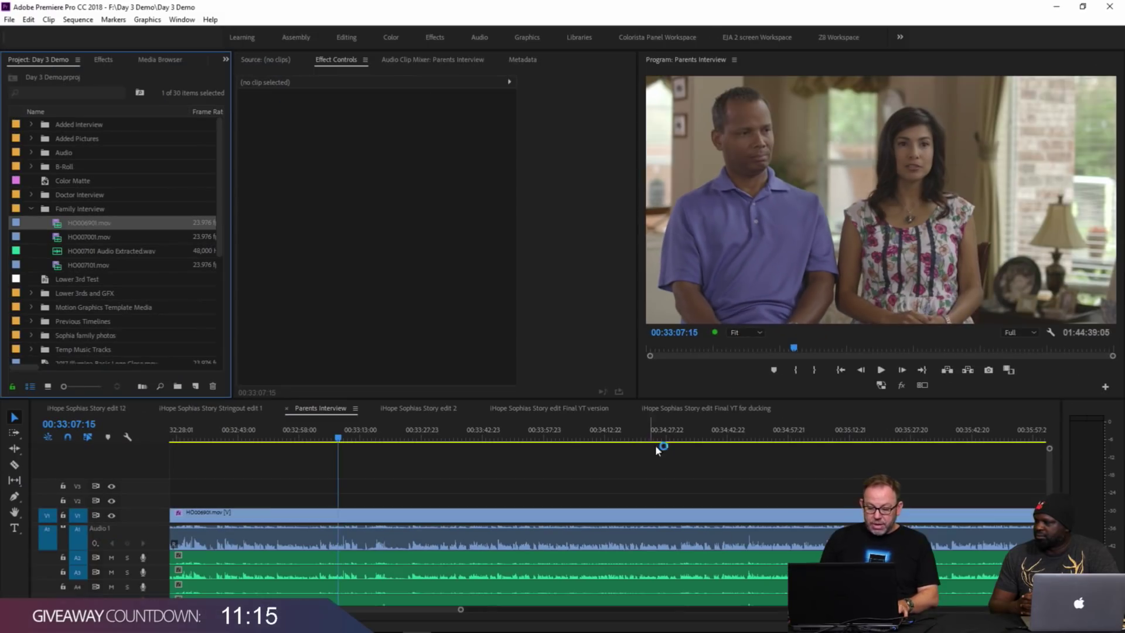
# Step: Scale the HO006901.mov clip in the Parents Interview sequence to 87
pyautogui.click(391, 511)
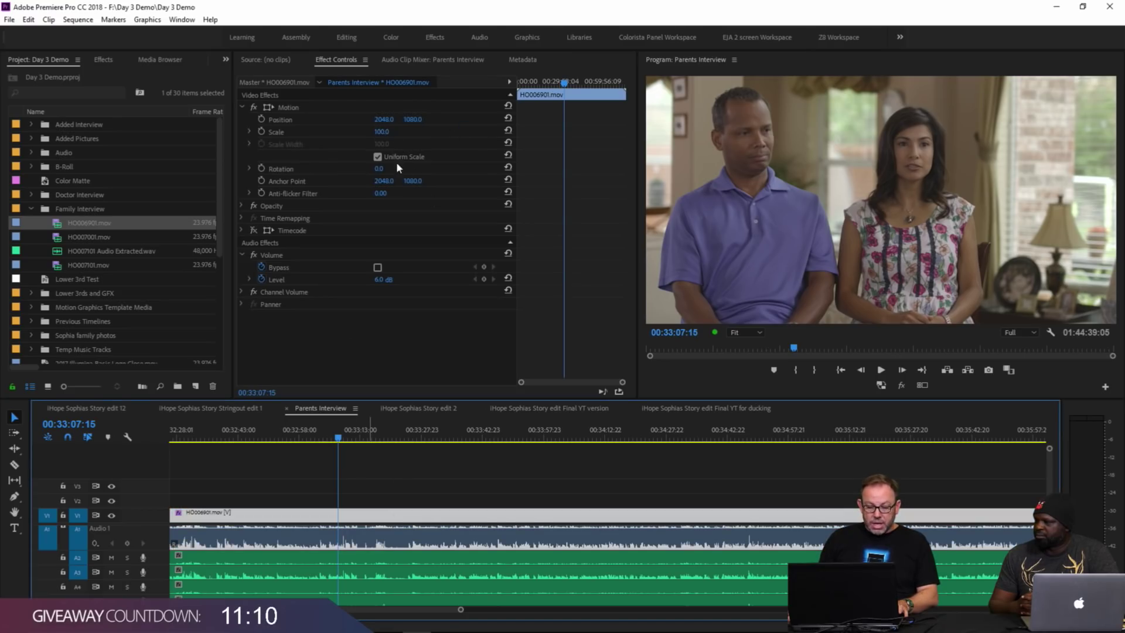
pyautogui.moveTo(381, 131)
pyautogui.mouseDown()
pyautogui.moveTo(369, 132)
pyautogui.moveTo(381, 132)
pyautogui.mouseUp()
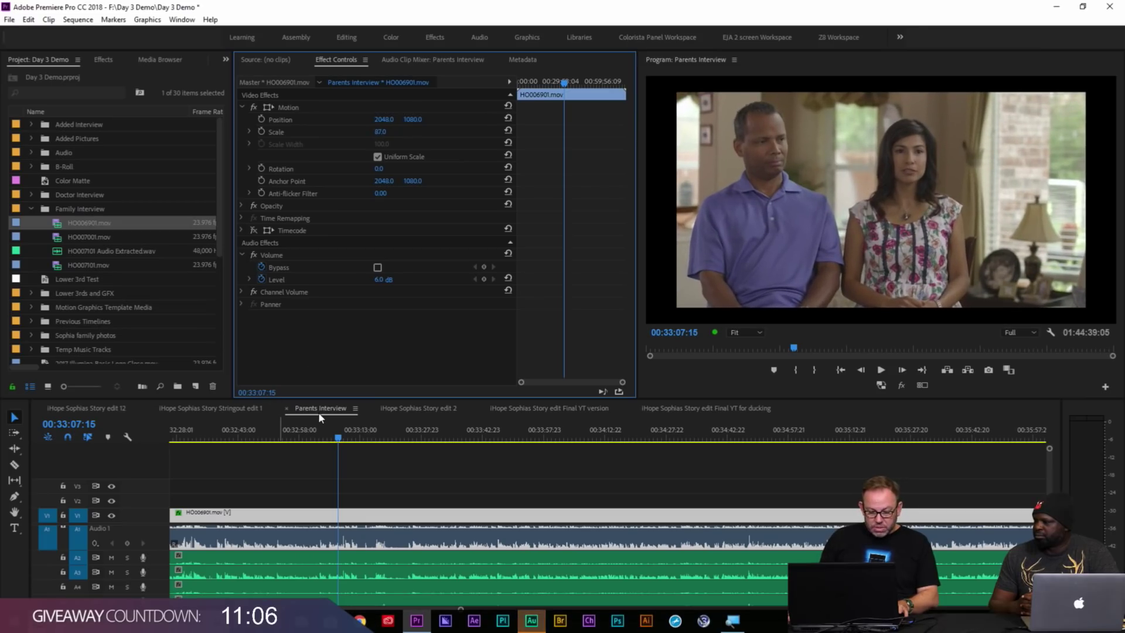
pyautogui.click(531, 620)
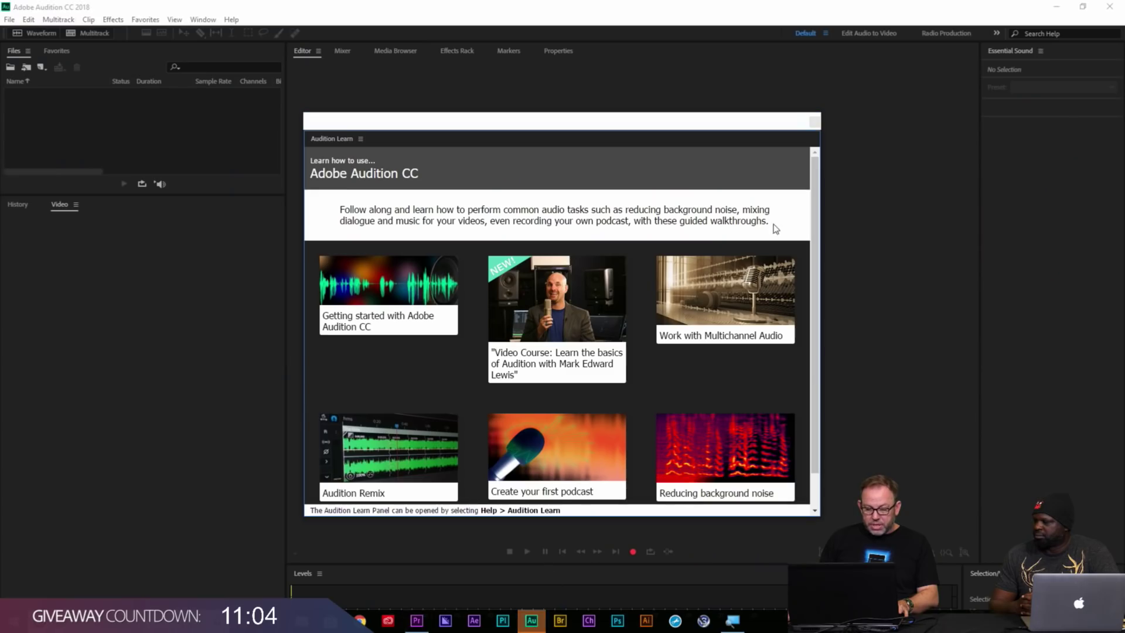
pyautogui.press('Escape')
pyautogui.hotkey('alt', 'Tab')
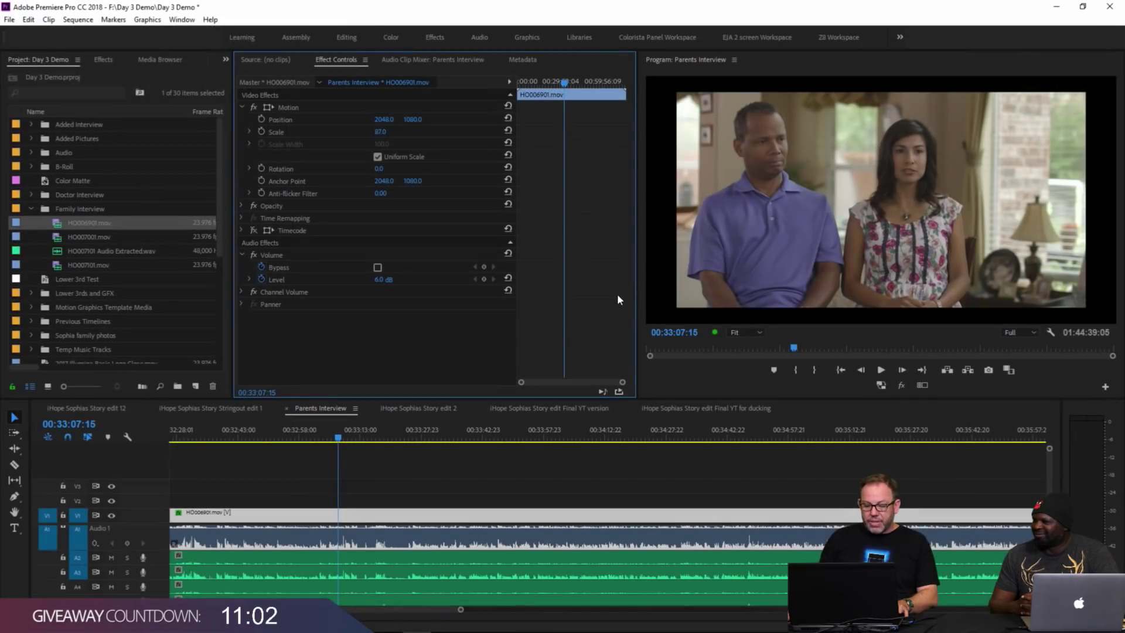
# Step: Try Set to Frame Size on the HO006901.mov clip in the Parents Interview sequence, and reset the clip's scale
pyautogui.hotkey('ctrl', 's')
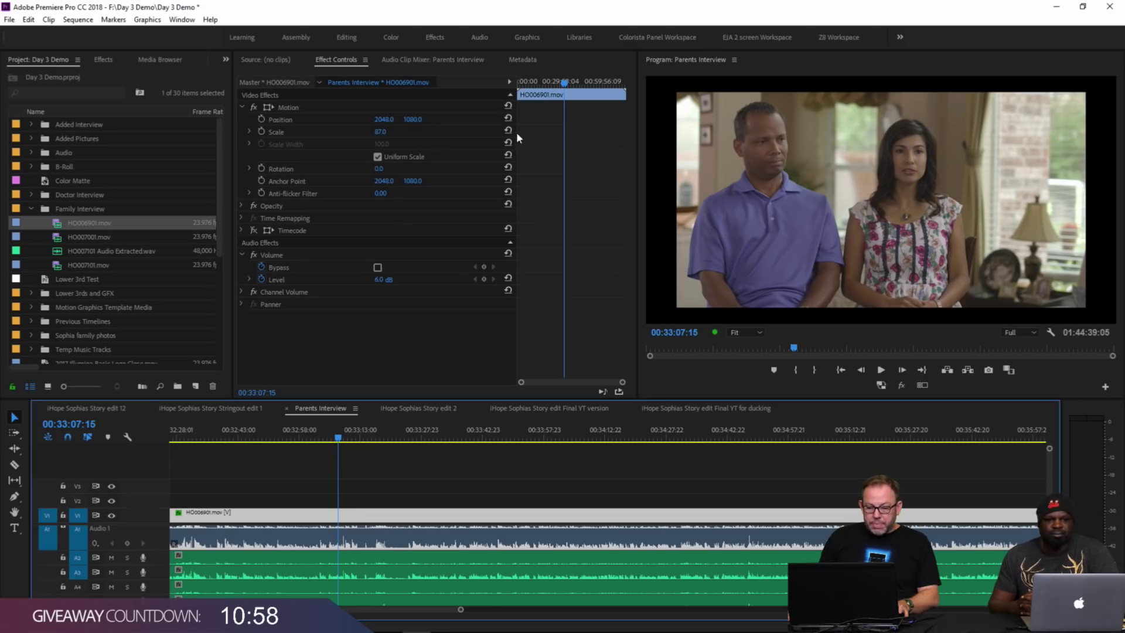
pyautogui.rightClick(369, 516)
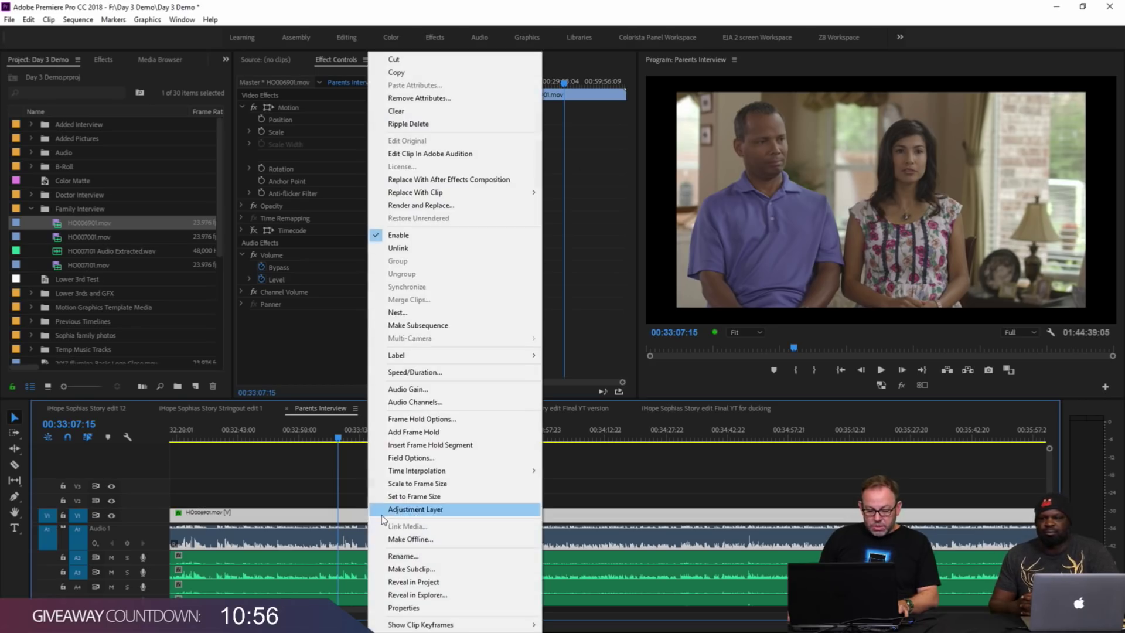
pyautogui.click(403, 497)
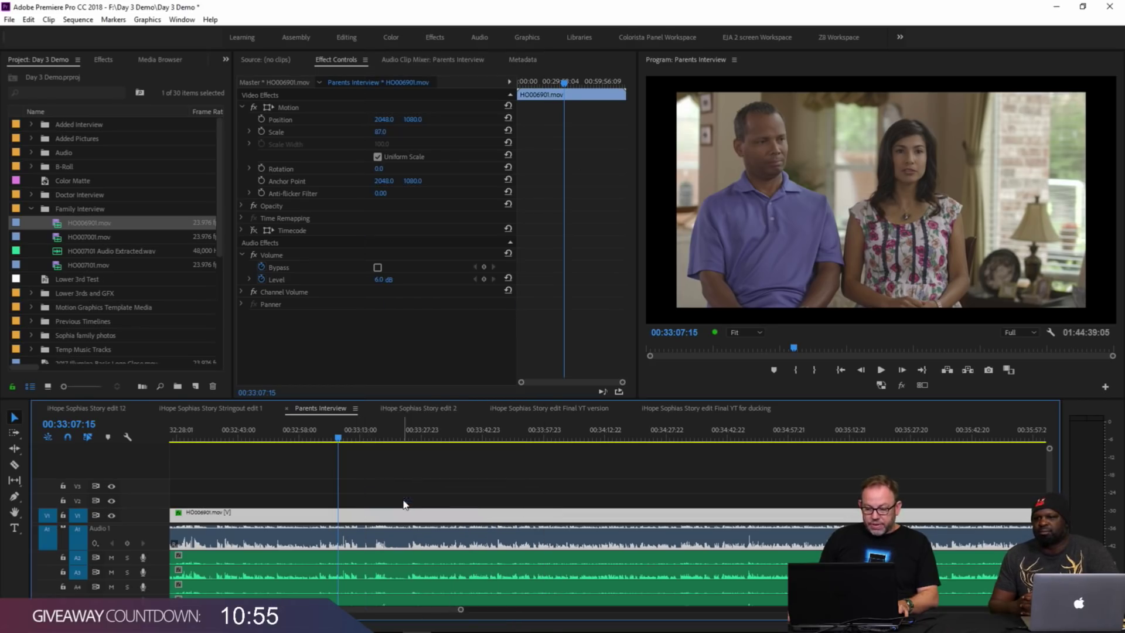
pyautogui.click(508, 130)
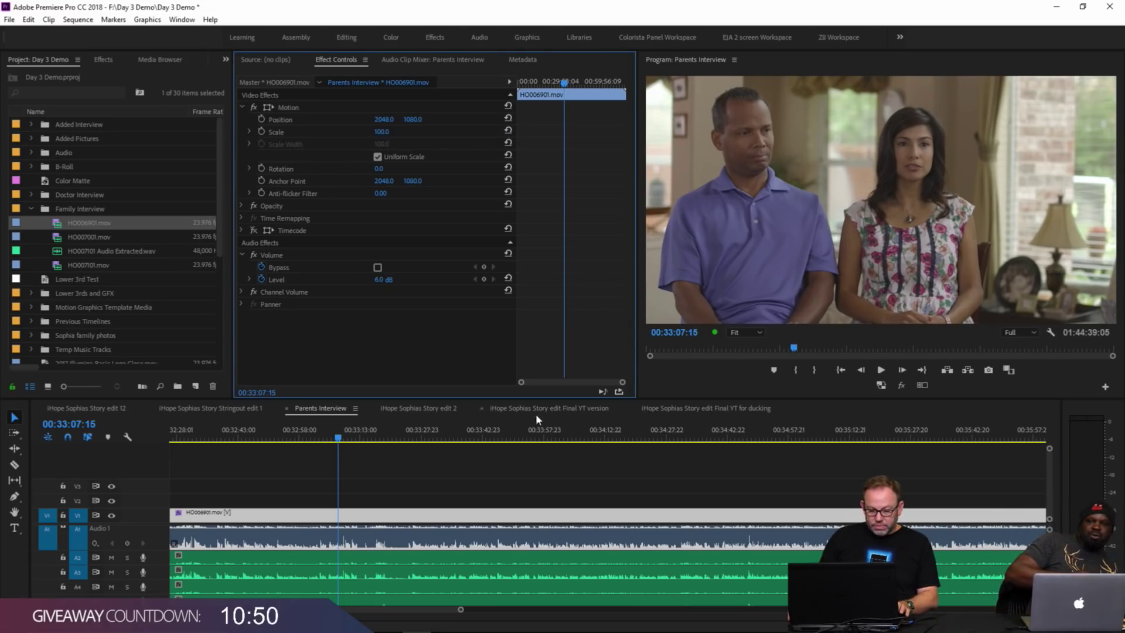
# Step: Open the iHope Sophias Story edit 12 sequence and select the HO006901.mov clip at 00:00:56:13
pyautogui.click(96, 409)
pyautogui.press('=')
pyautogui.press('=')
pyautogui.press('=')
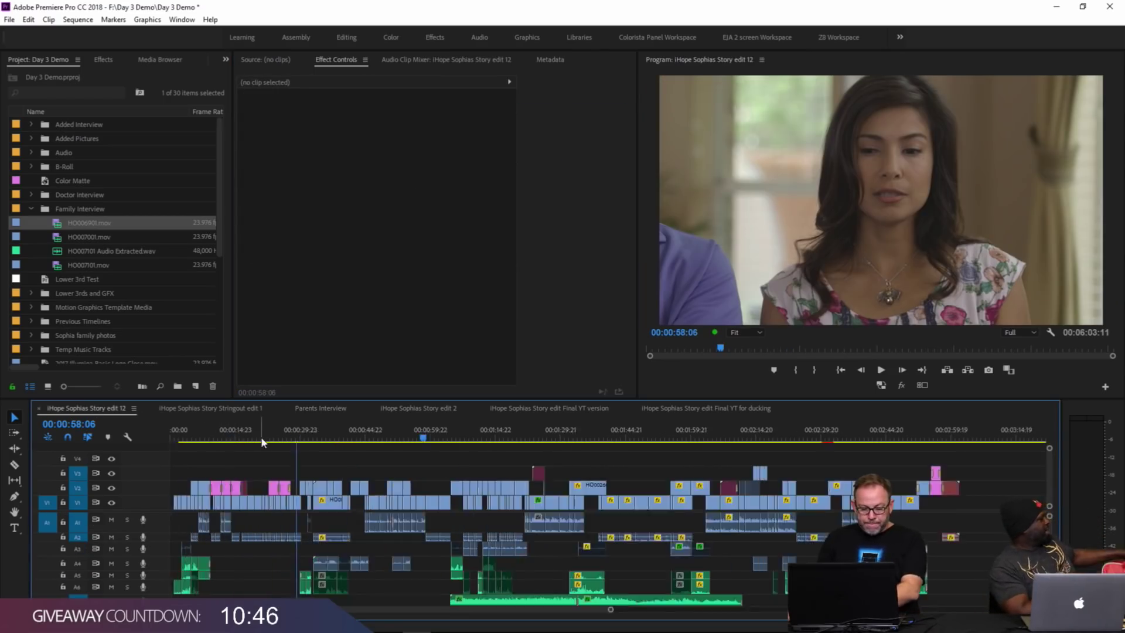
pyautogui.click(603, 436)
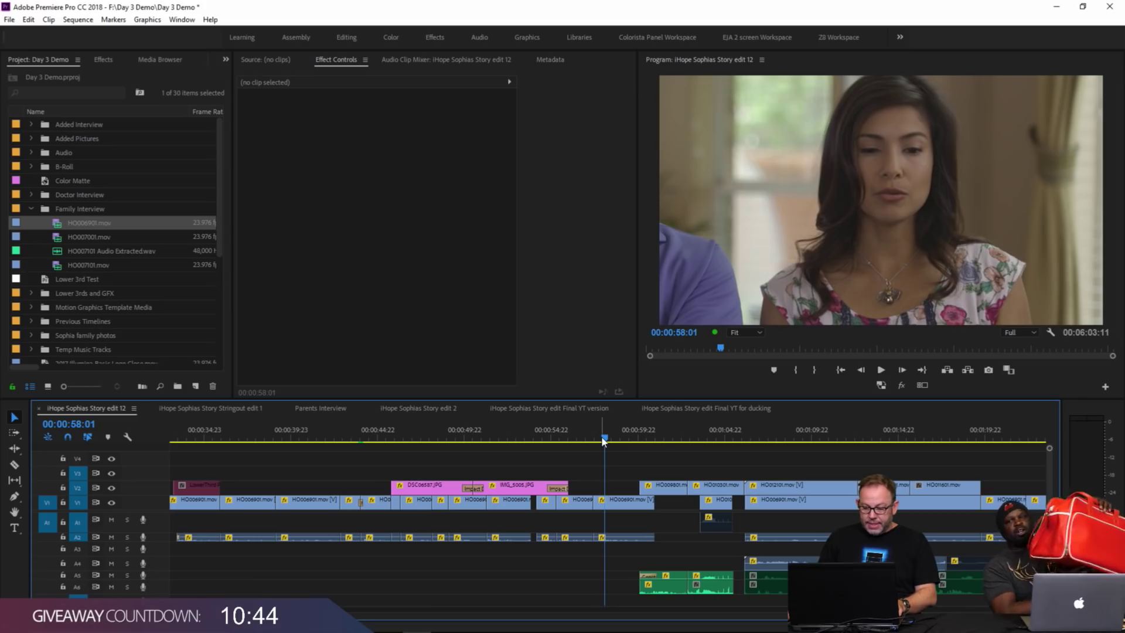
pyautogui.click(579, 438)
pyautogui.click(583, 499)
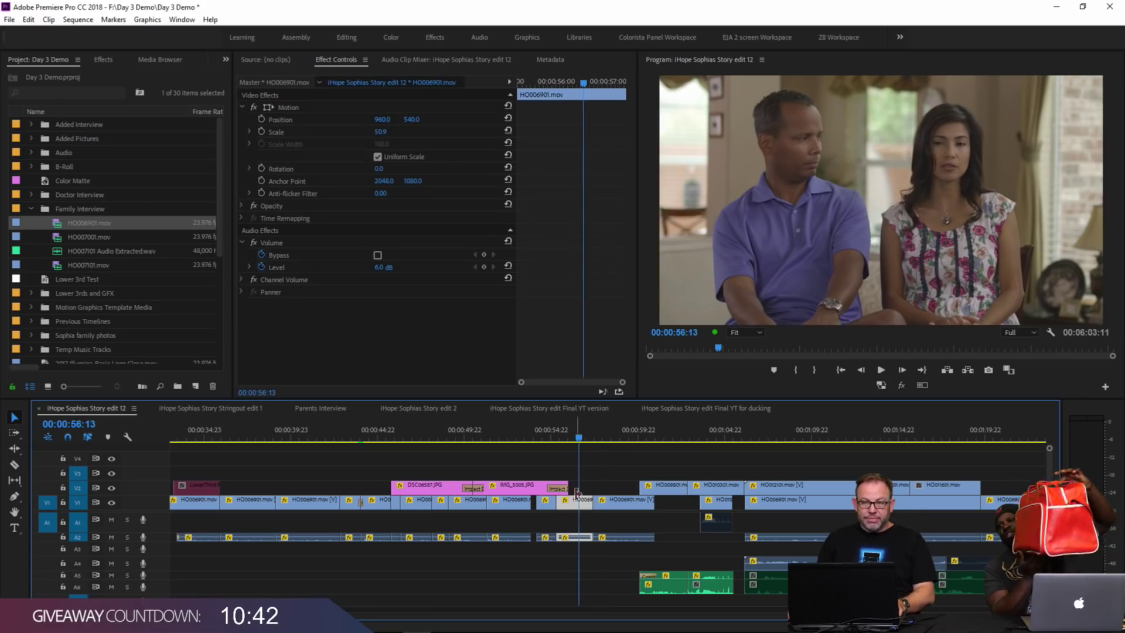
# Step: Try Set to Frame Size on the selected HO006901.mov clip, and return its scale to 50.9
pyautogui.click(378, 132)
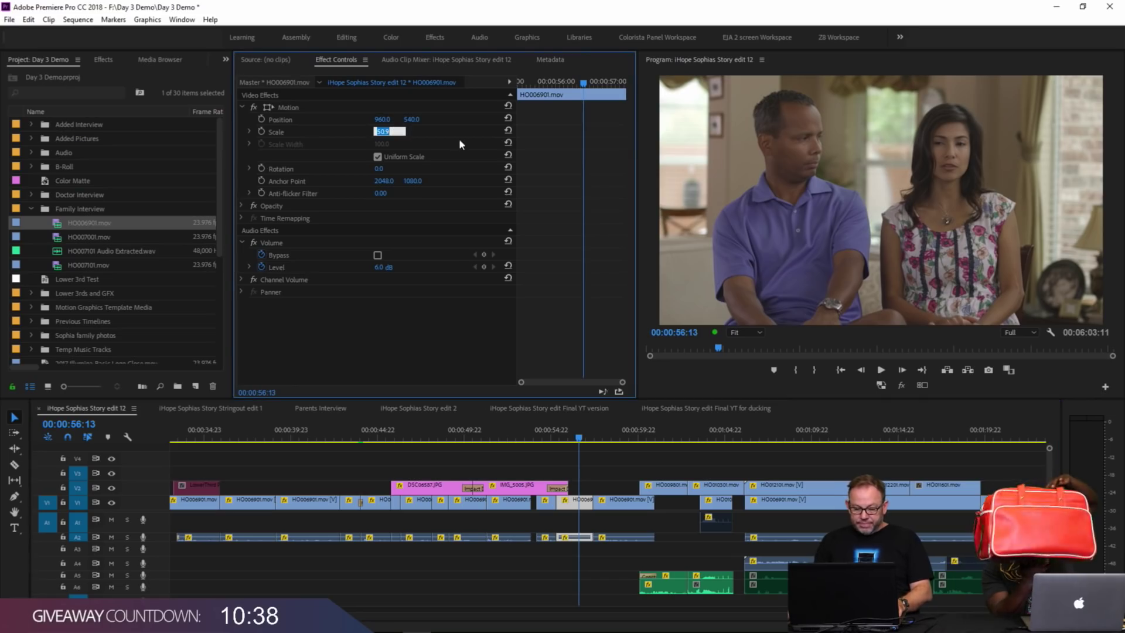
pyautogui.rightClick(582, 502)
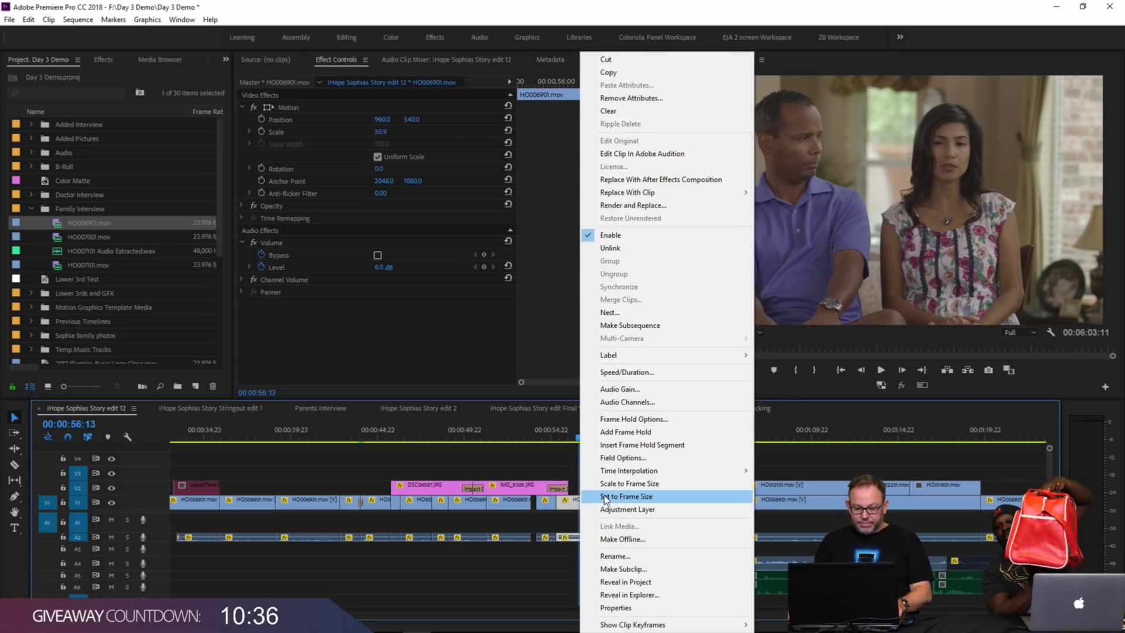
pyautogui.click(606, 496)
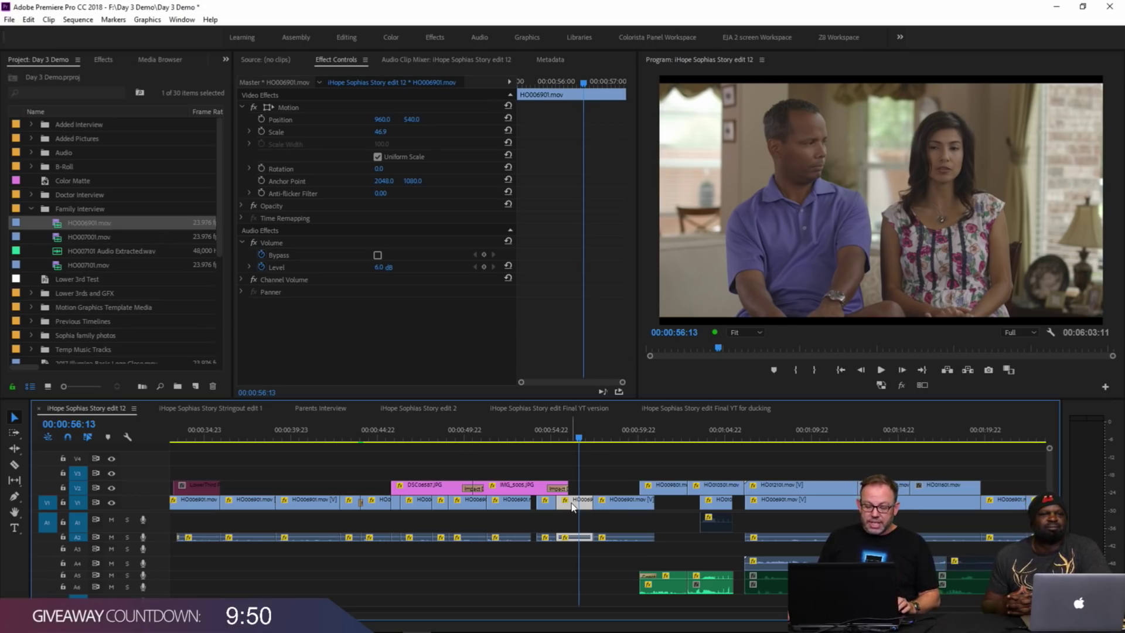
pyautogui.click(387, 132)
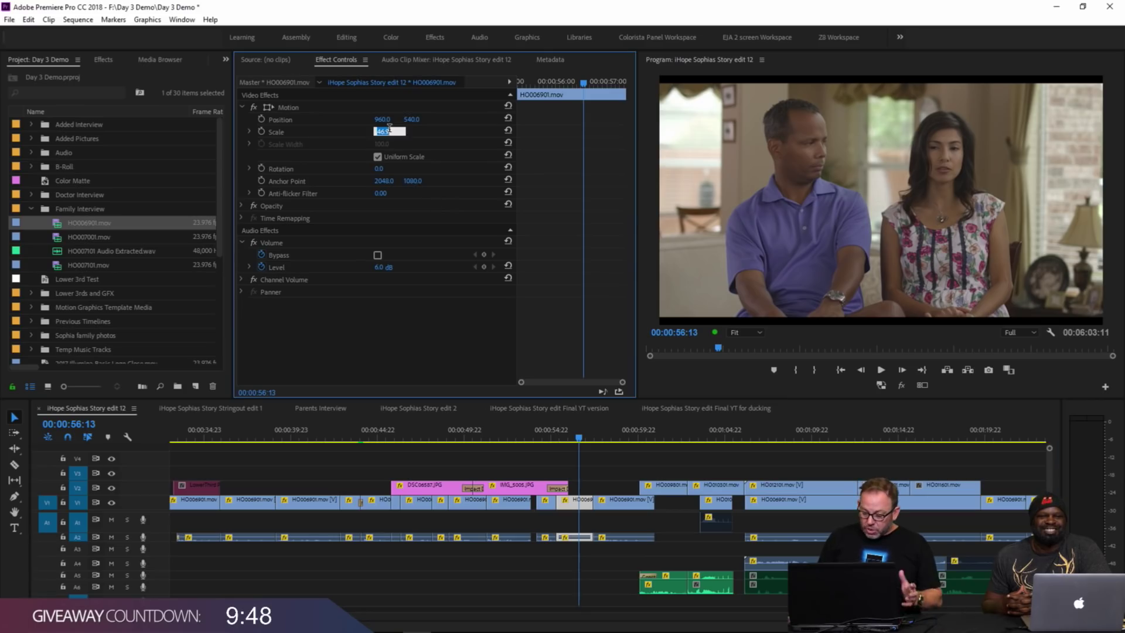
pyautogui.write('50')
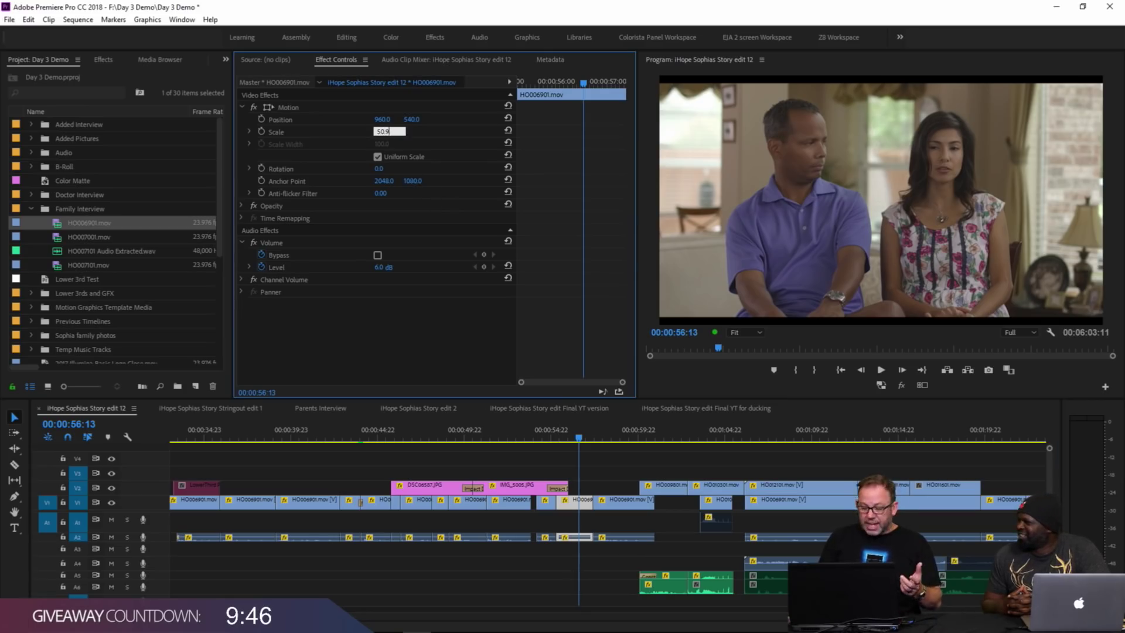
pyautogui.write('.9')
pyautogui.press('Return')
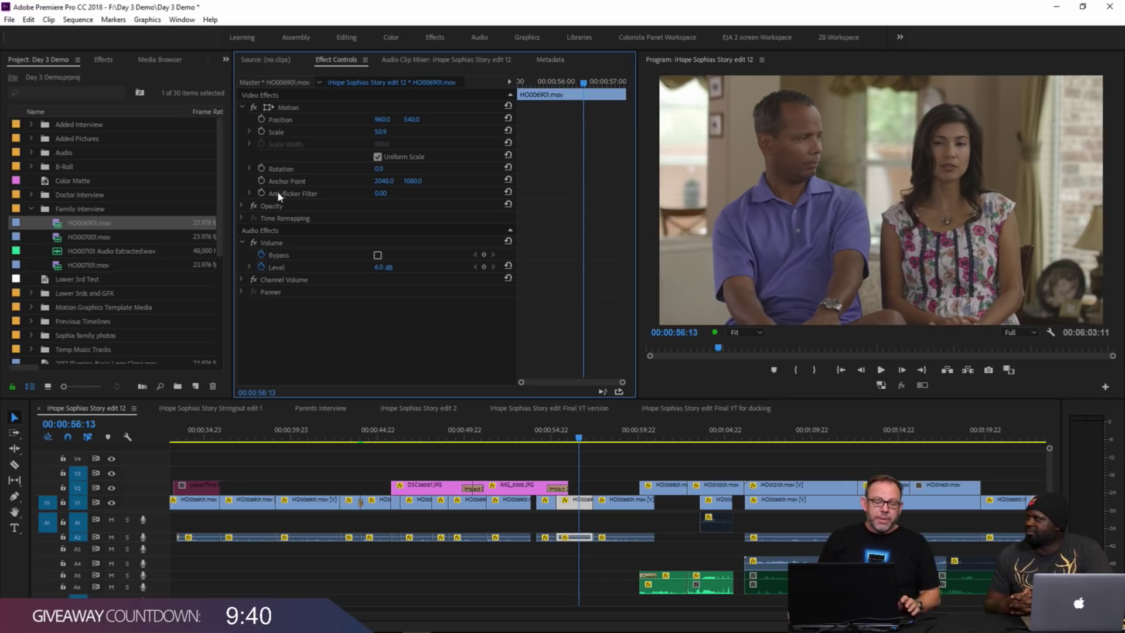
# Step: Look through the format choices and QuickTime presets in the Create Proxies settings for HO006901.mov, and cancel
pyautogui.rightClick(93, 223)
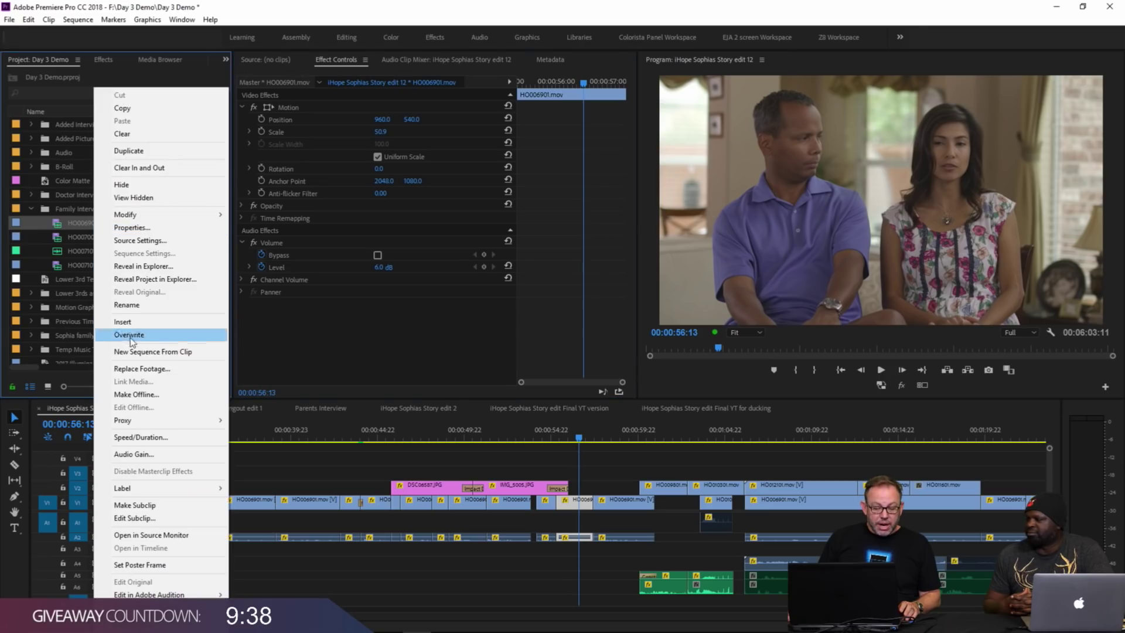
pyautogui.moveTo(150, 420)
pyautogui.click(263, 421)
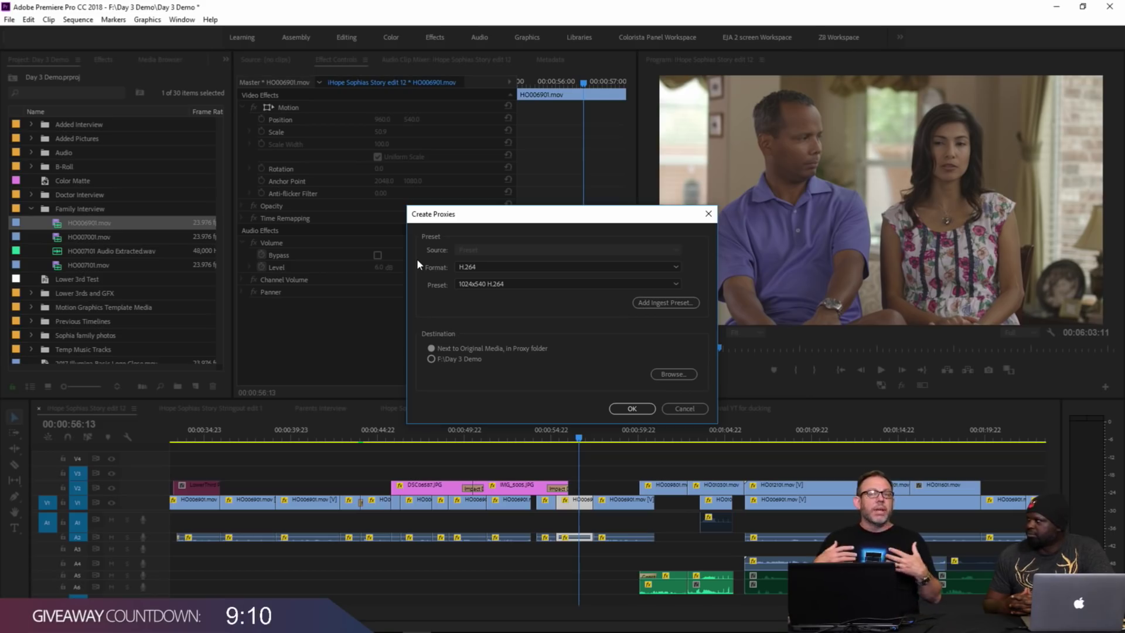
pyautogui.click(490, 266)
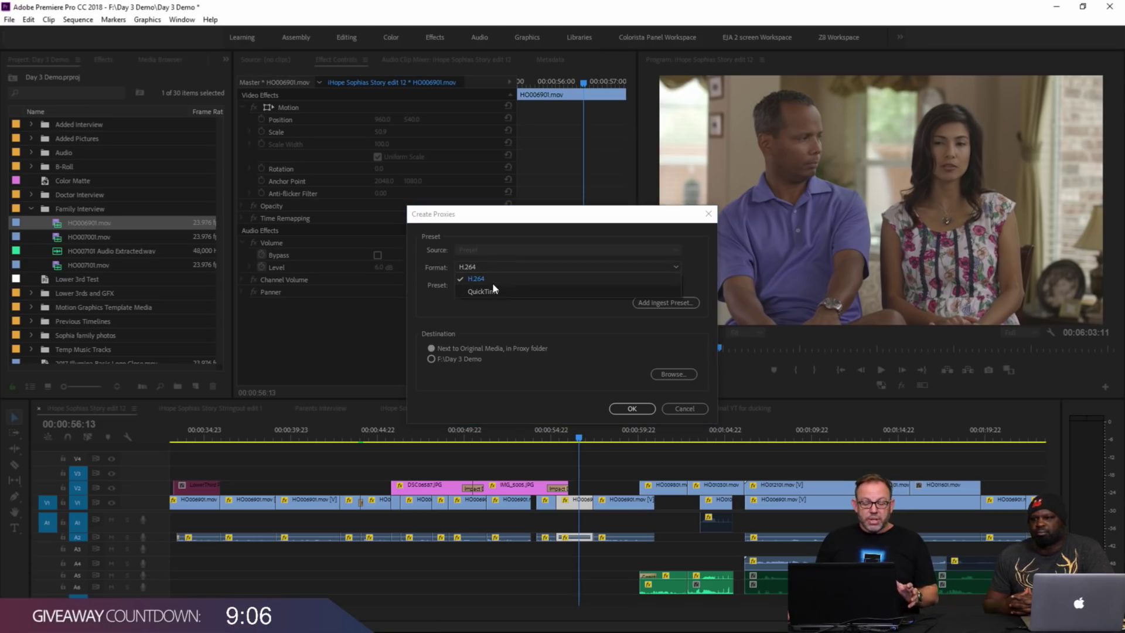
pyautogui.click(492, 290)
pyautogui.click(494, 284)
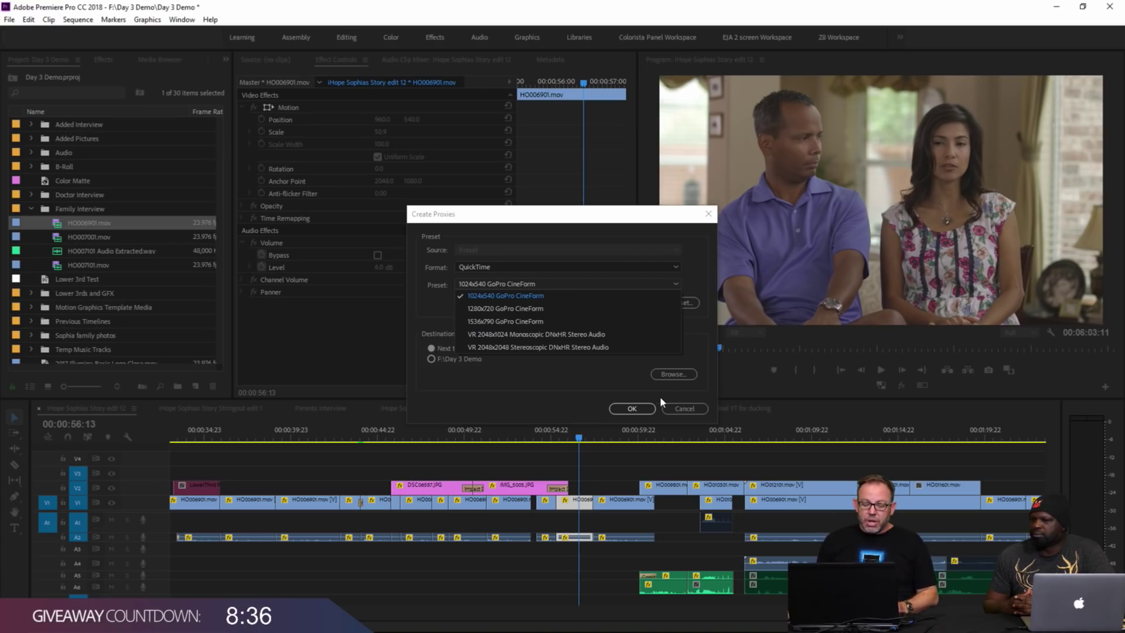
pyautogui.click(685, 403)
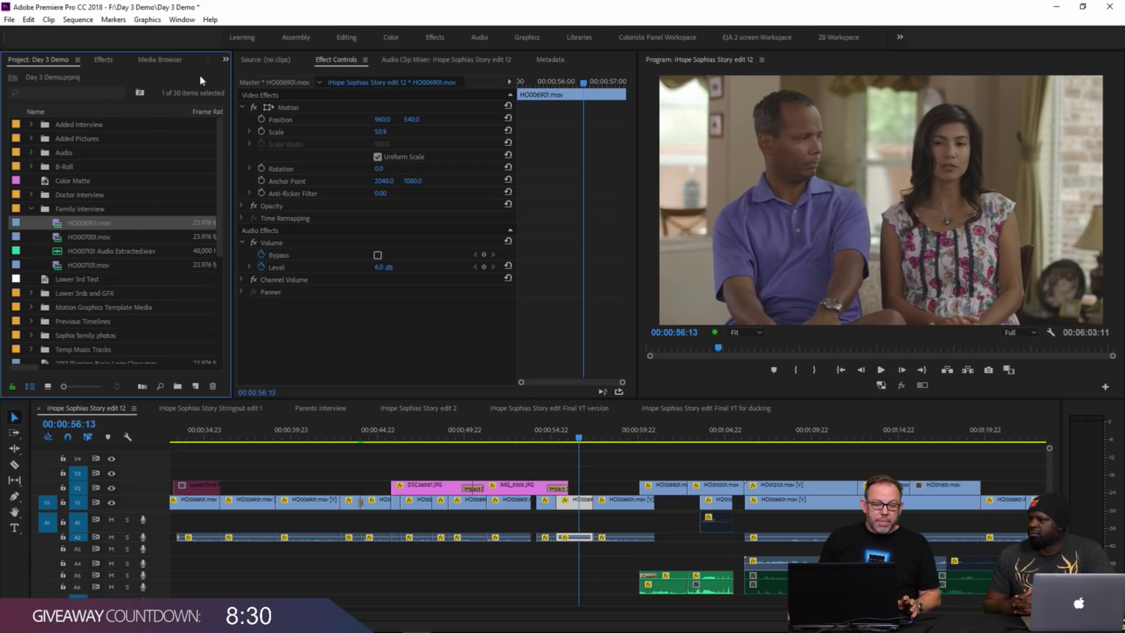
# Step: Open the Media Browser and enable Ingest for imported media
pyautogui.moveTo(231, 87); pyautogui.dragTo(362, 83)
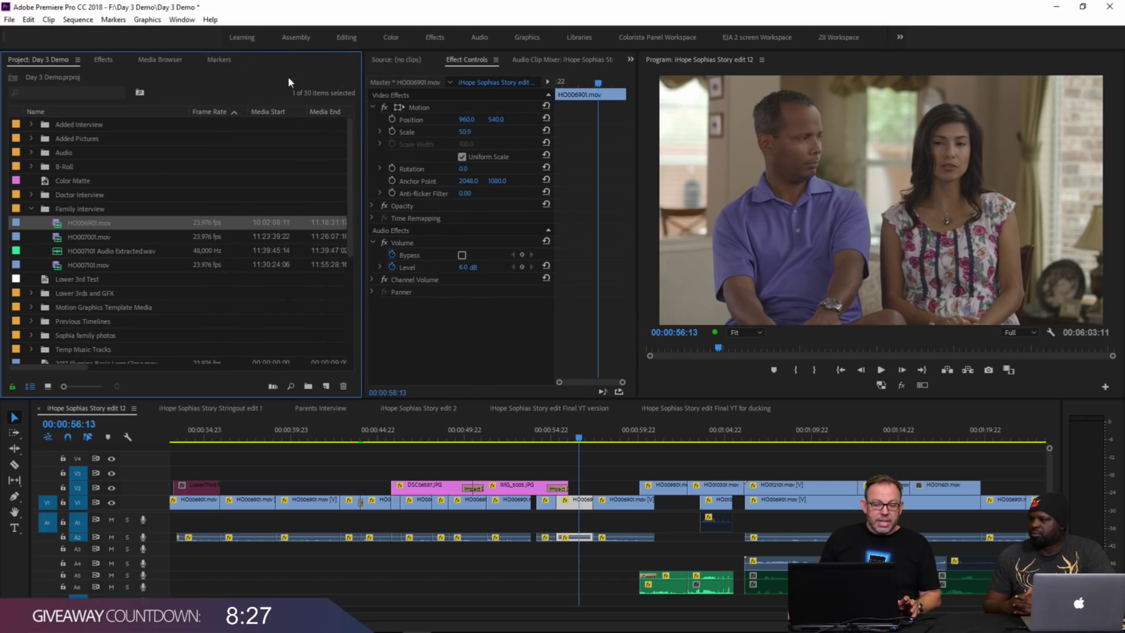
pyautogui.click(167, 59)
pyautogui.click(173, 132)
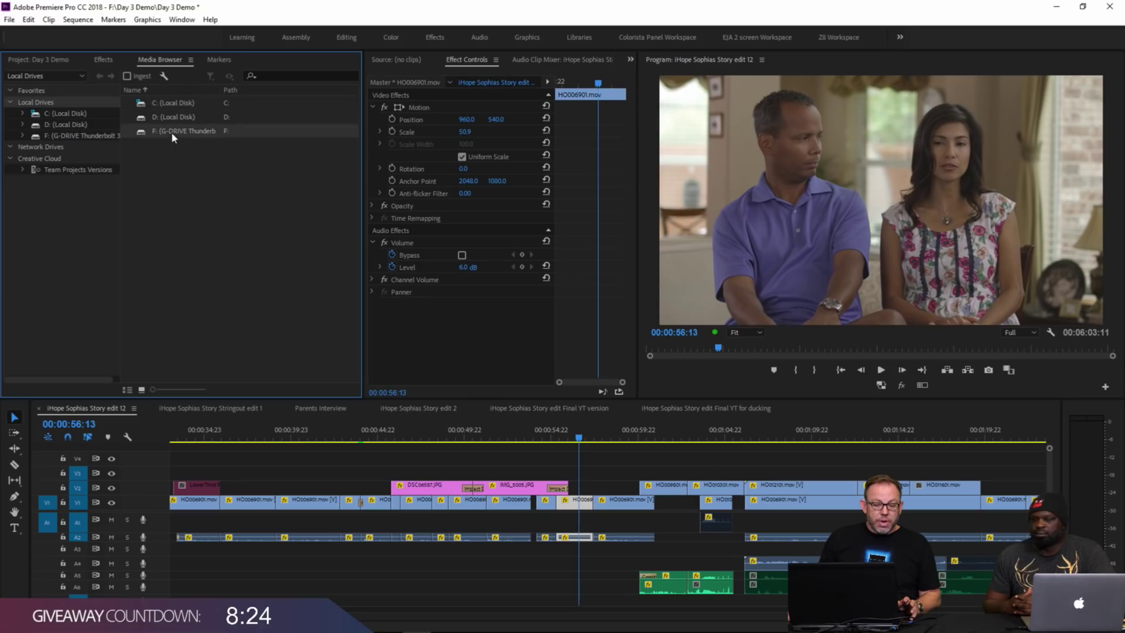
pyautogui.click(126, 77)
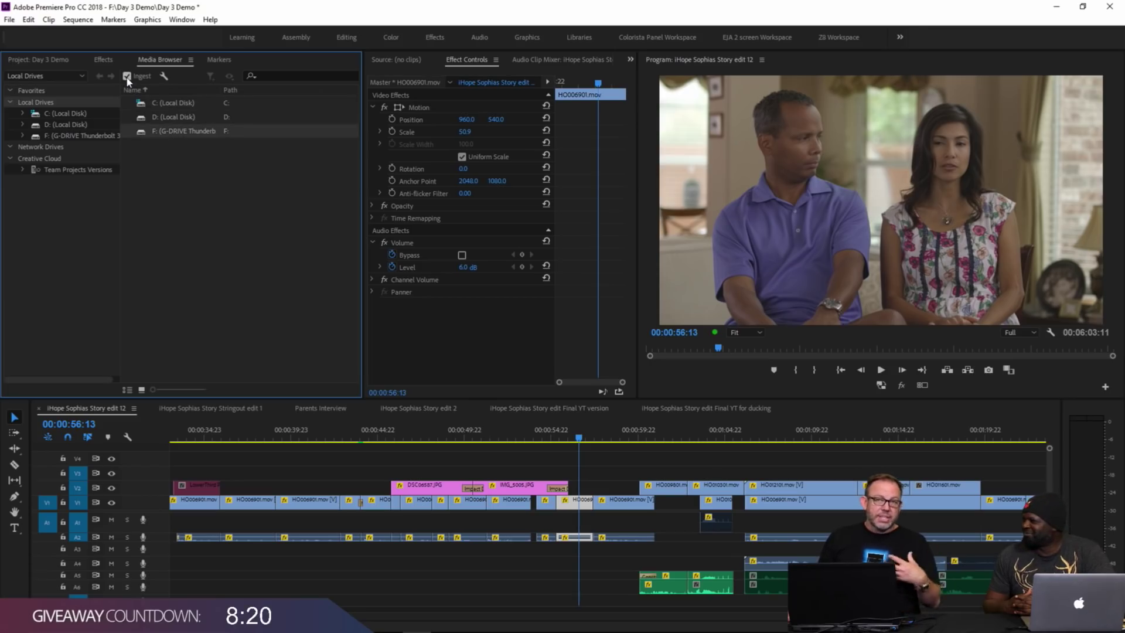
# Step: Review the available ingest actions in the Day 3 Demo project's ingest settings, and close the settings
pyautogui.click(164, 77)
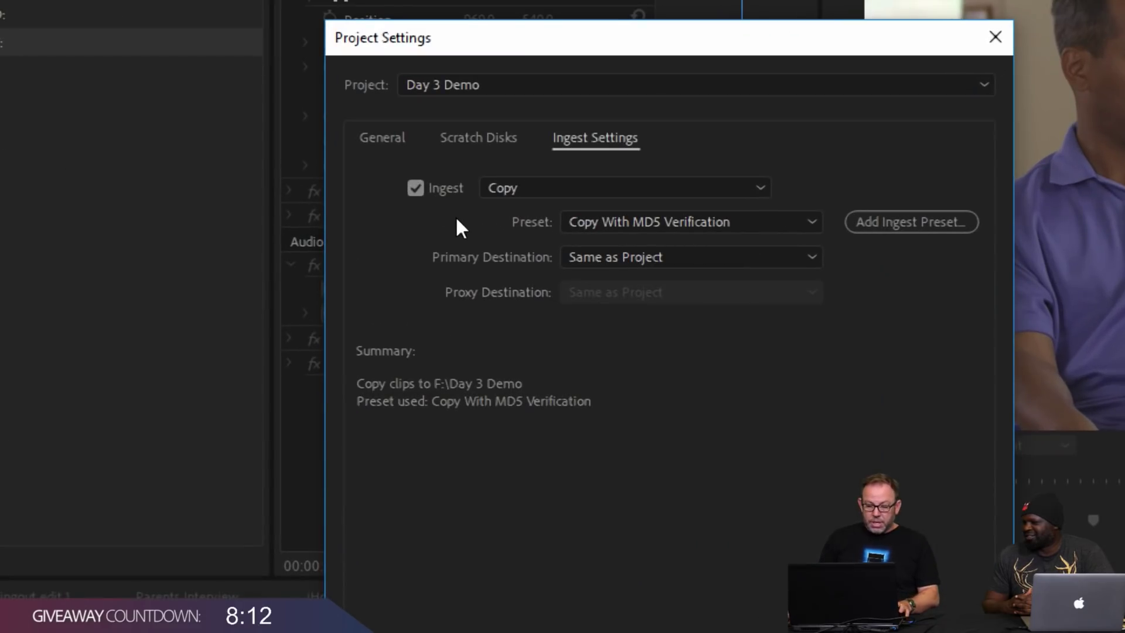
pyautogui.click(537, 193)
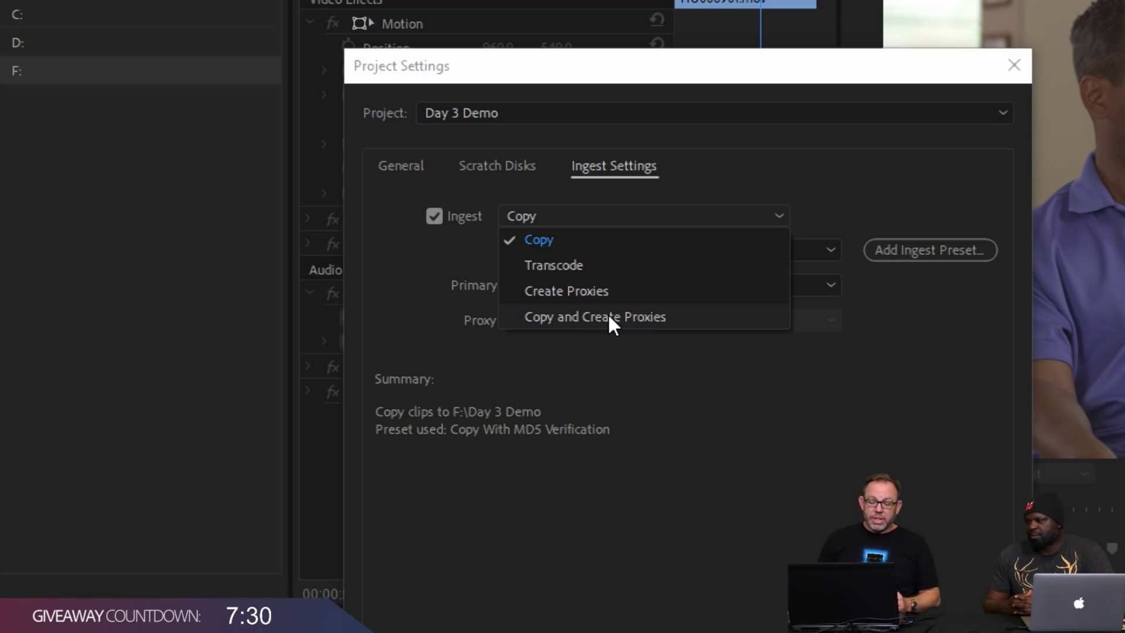
pyautogui.click(1010, 65)
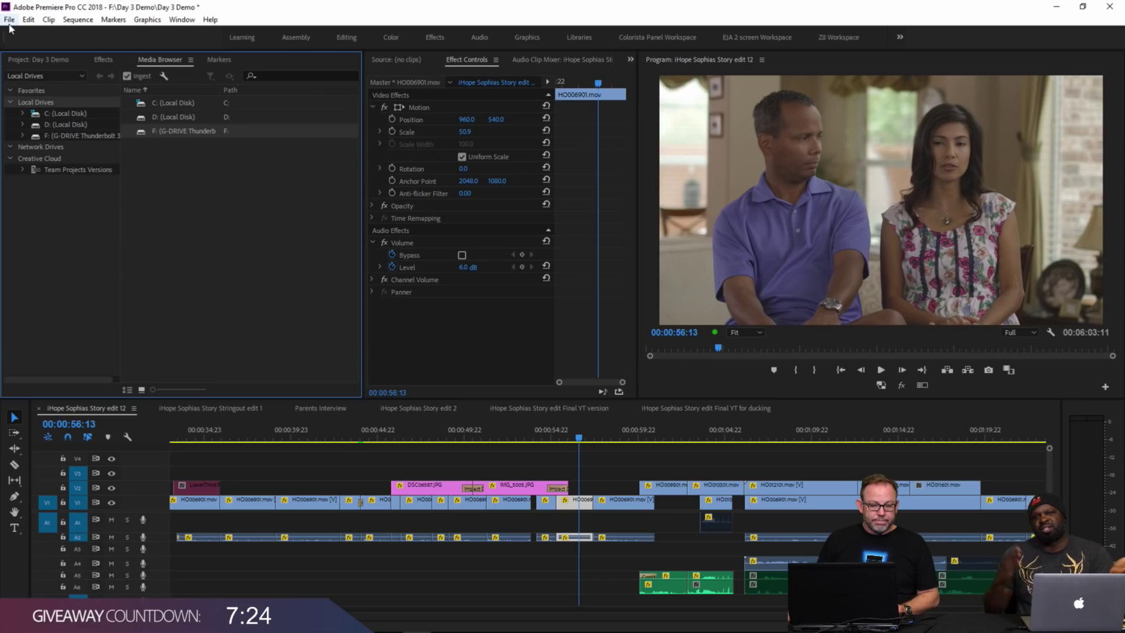
# Step: Save the Day 3 Demo project and open RAW Test Shoot Balboa Park_2 from the RAW Test Shoot Balboa Park folder on drive F
pyautogui.hotkey('ctrl', 's')
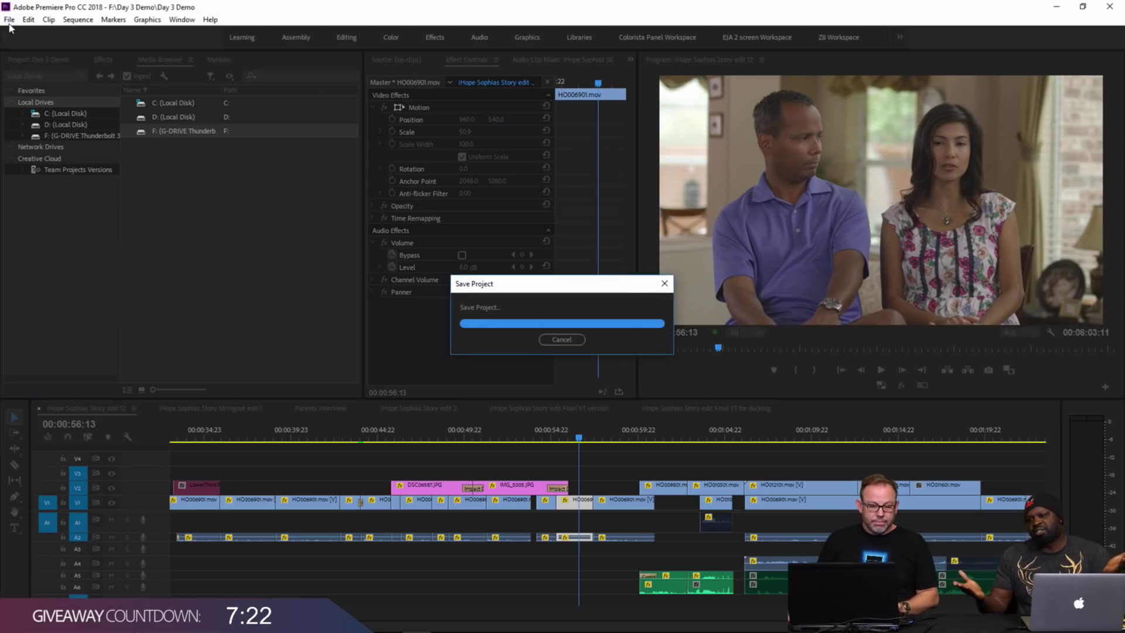
pyautogui.click(9, 20)
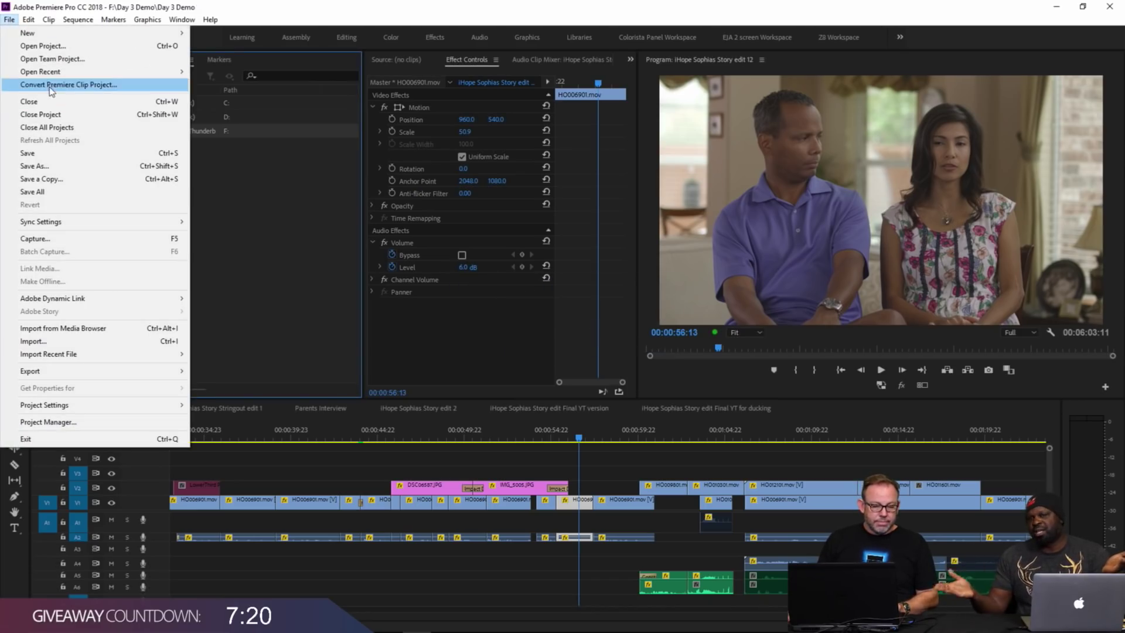
pyautogui.moveTo(99, 72)
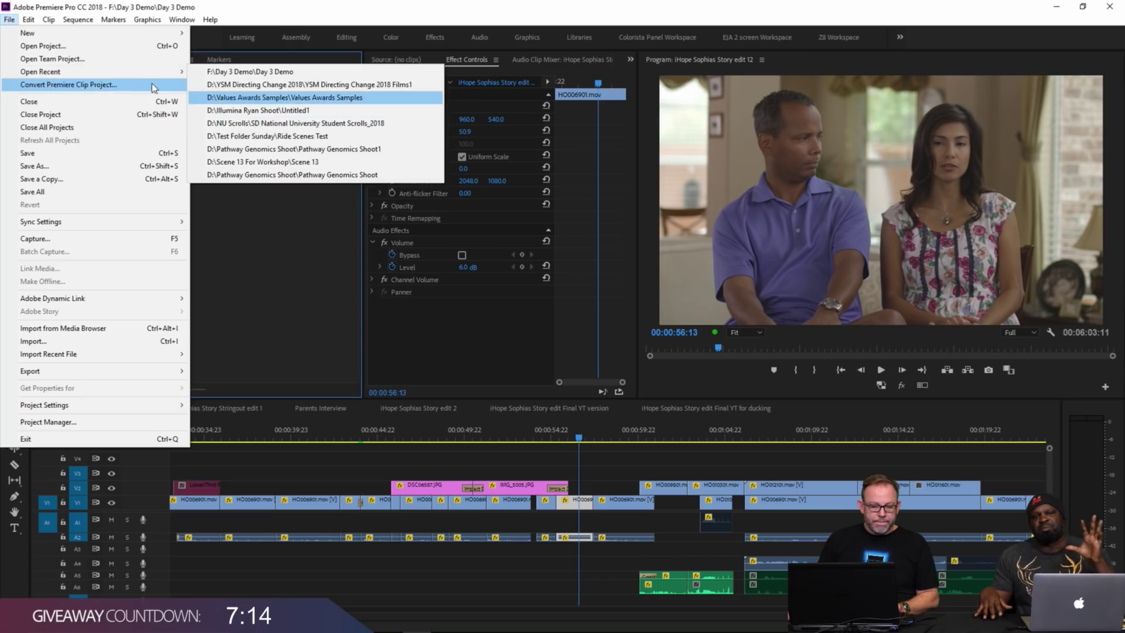
pyautogui.click(147, 46)
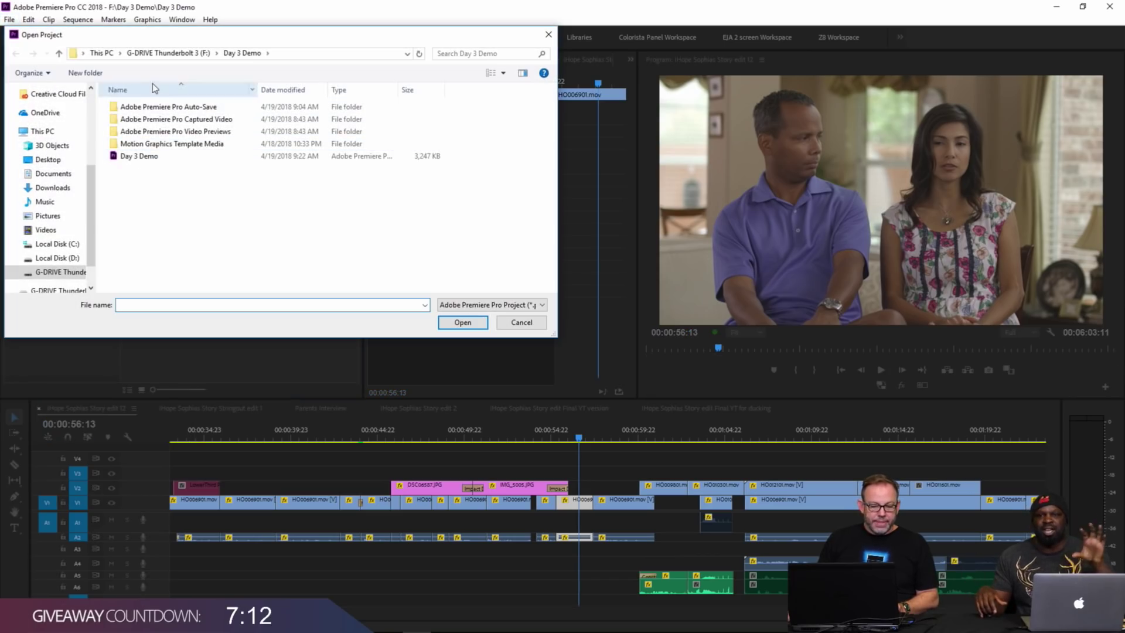
pyautogui.click(163, 55)
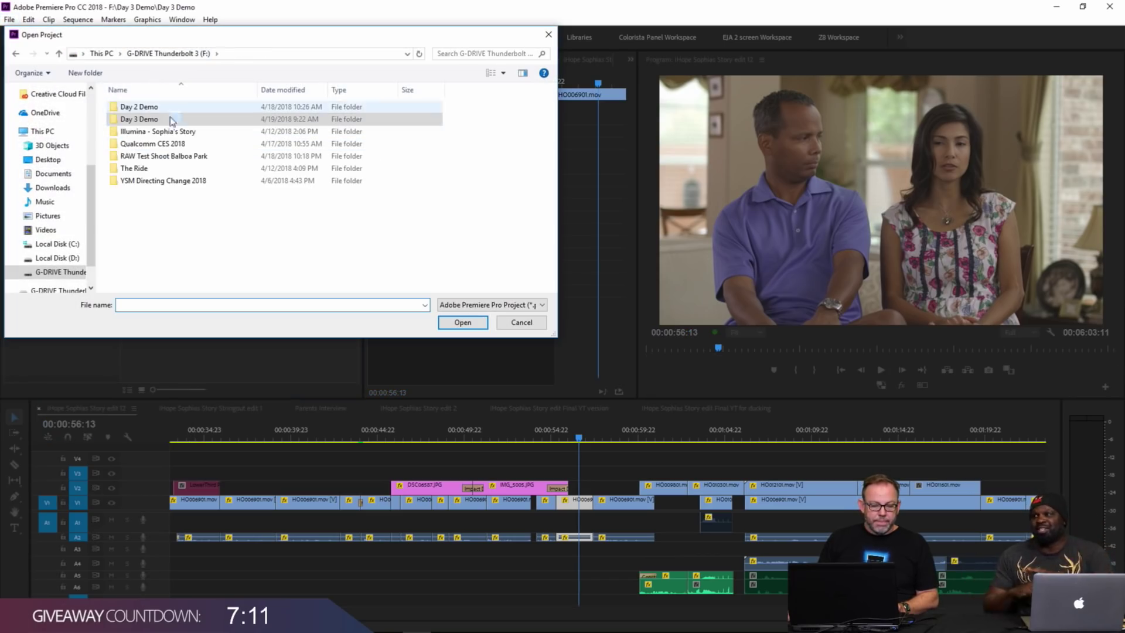
pyautogui.doubleClick(170, 156)
pyautogui.doubleClick(170, 193)
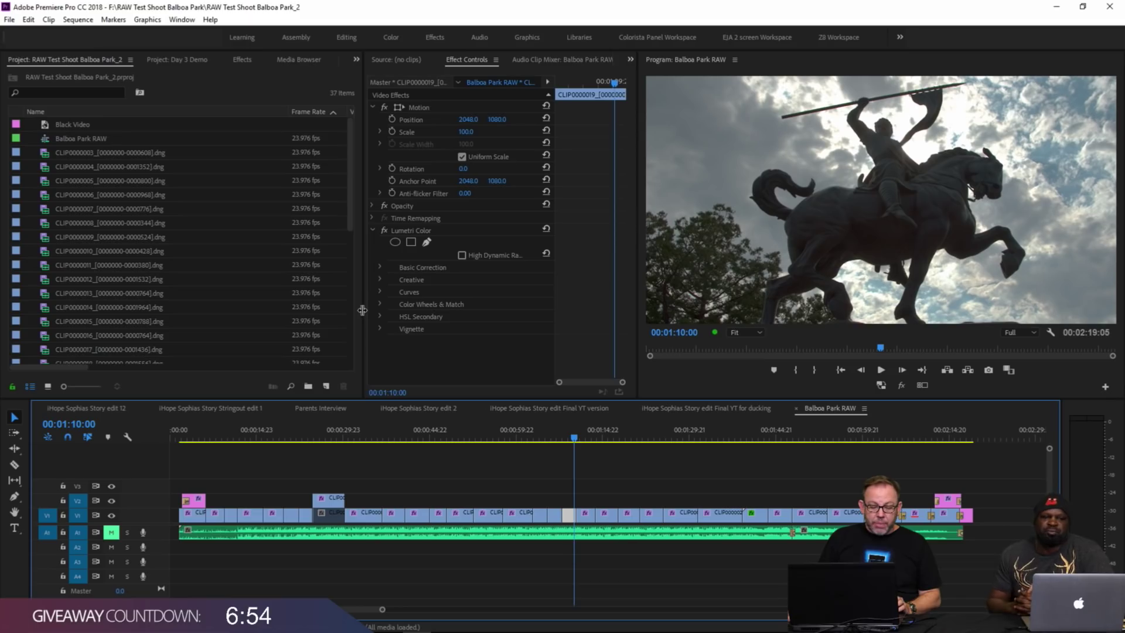
# Step: Play the Balboa Park RAW sequence from about 00:00:17 with proxies off, and check its dropped frames
pyautogui.moveTo(361, 310); pyautogui.dragTo(493, 314)
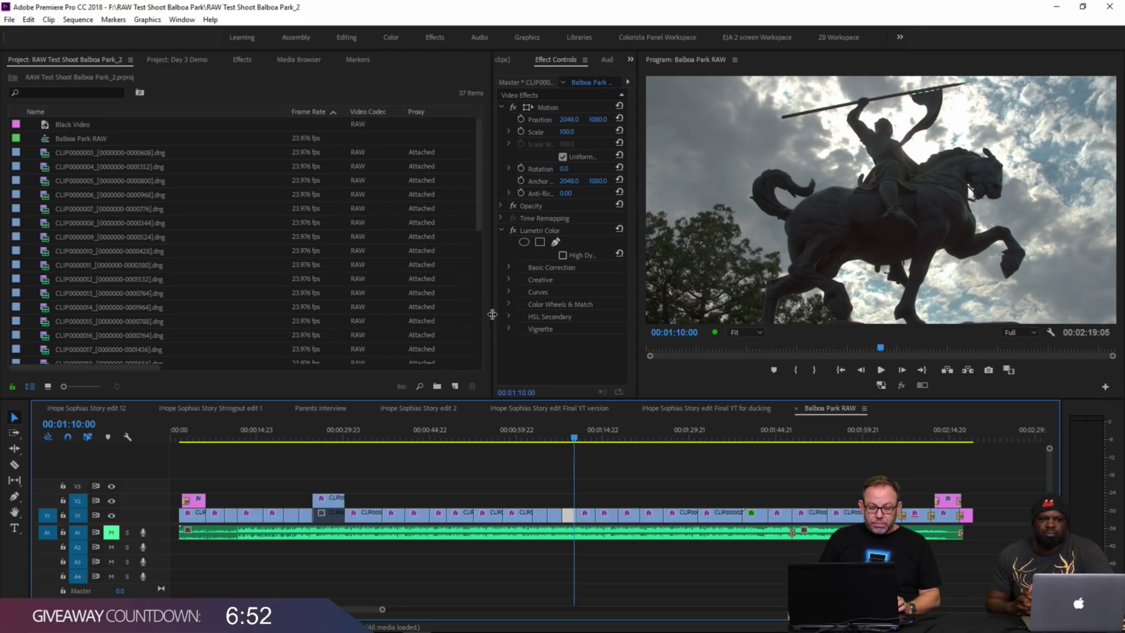
pyautogui.click(272, 440)
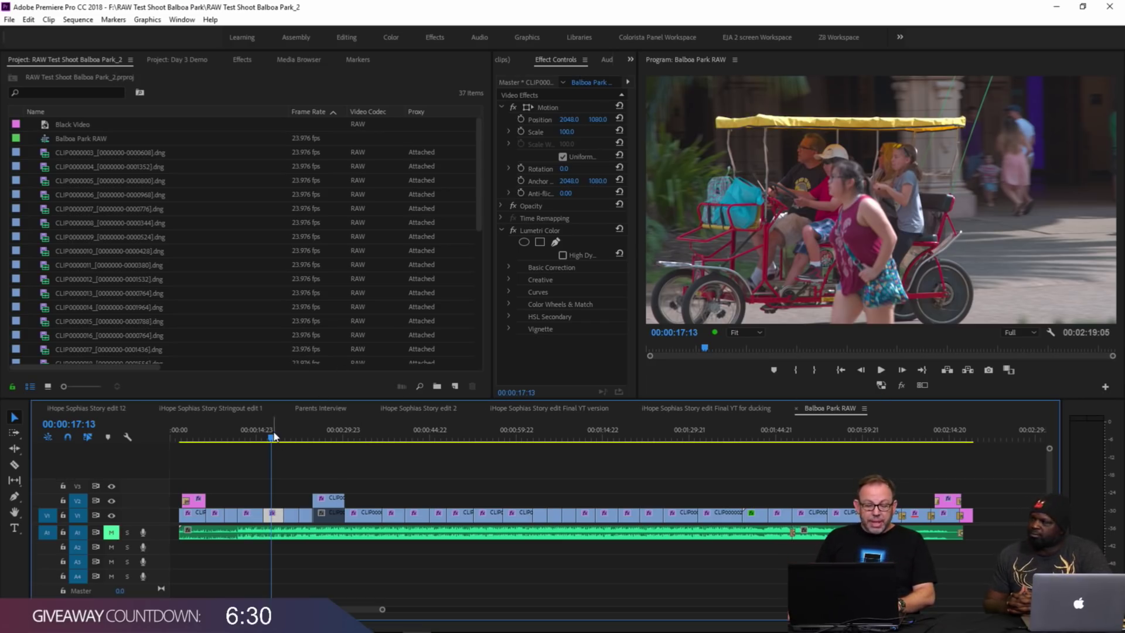
pyautogui.moveTo(272, 436); pyautogui.dragTo(269, 433)
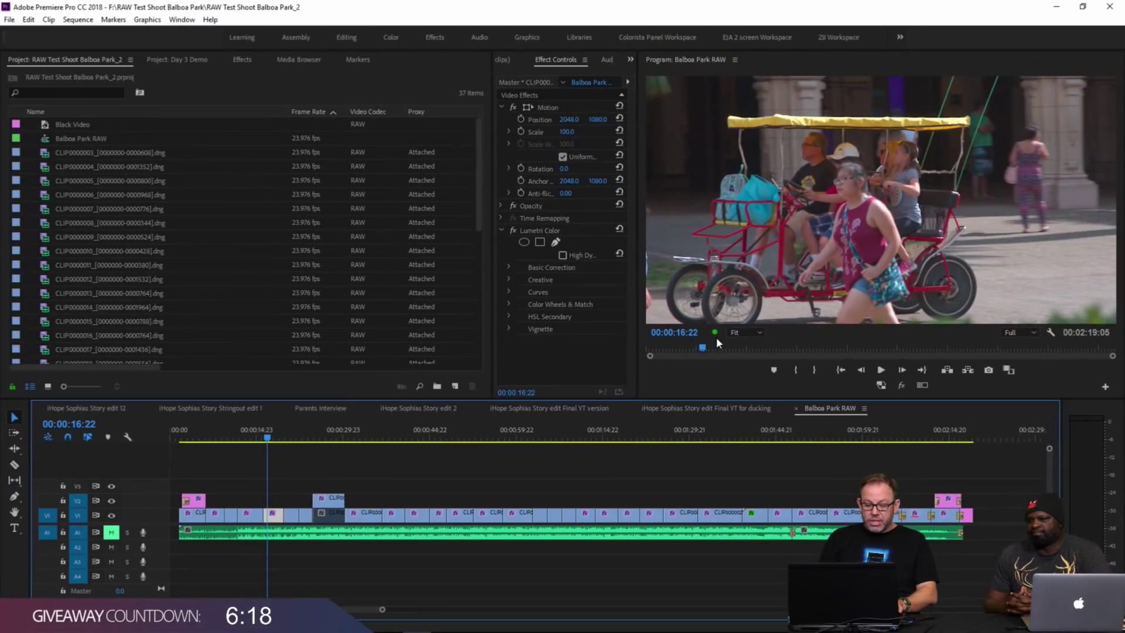
pyautogui.click(269, 437)
pyautogui.press('space')
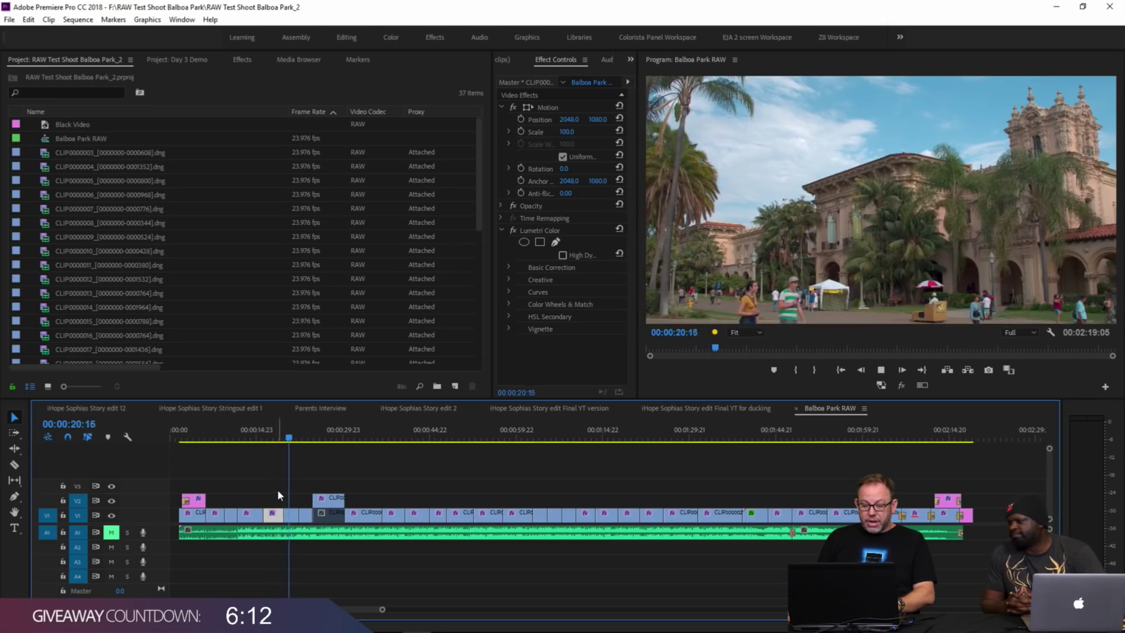
pyautogui.moveTo(715, 334)
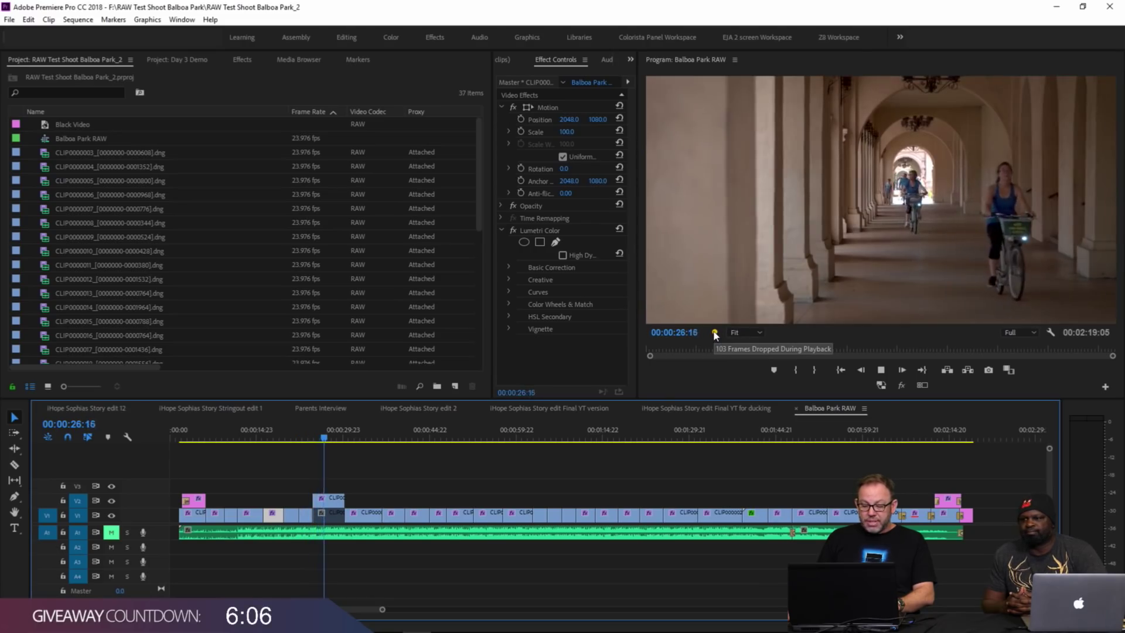
pyautogui.press('space')
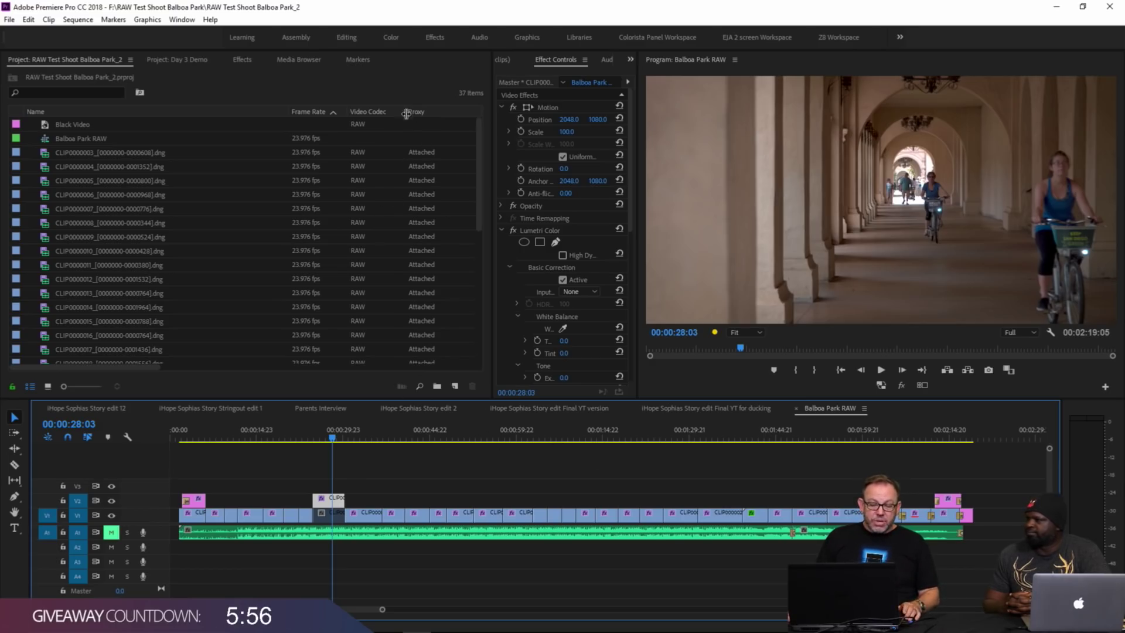
# Step: Examine the proxy status of the RAW clips in the enlarged project list
pyautogui.press('`')
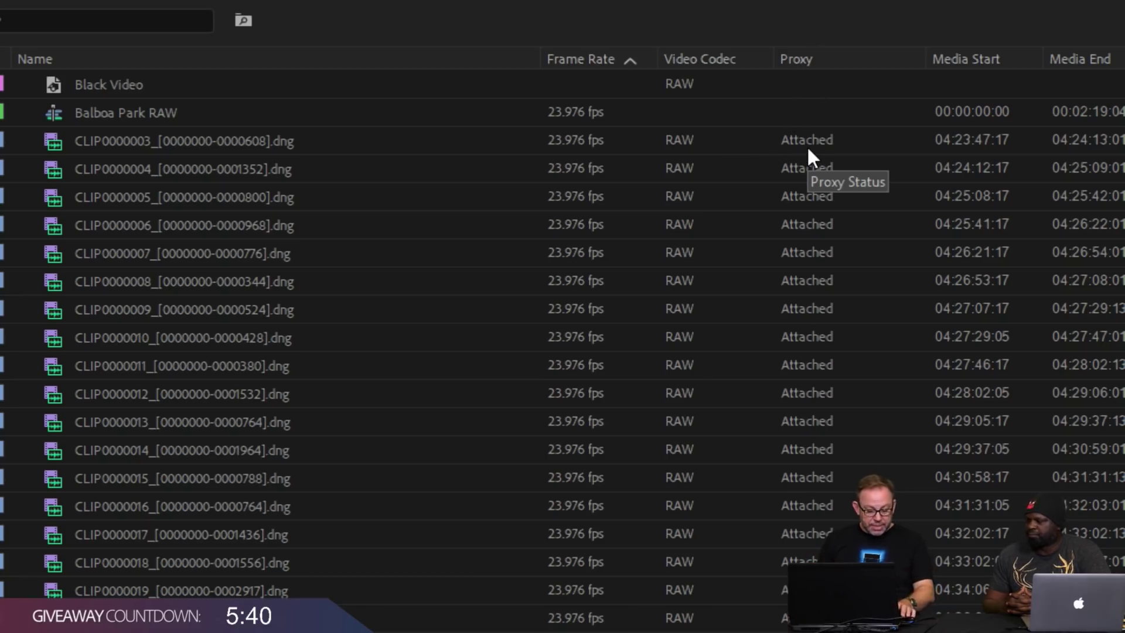
pyautogui.press('`')
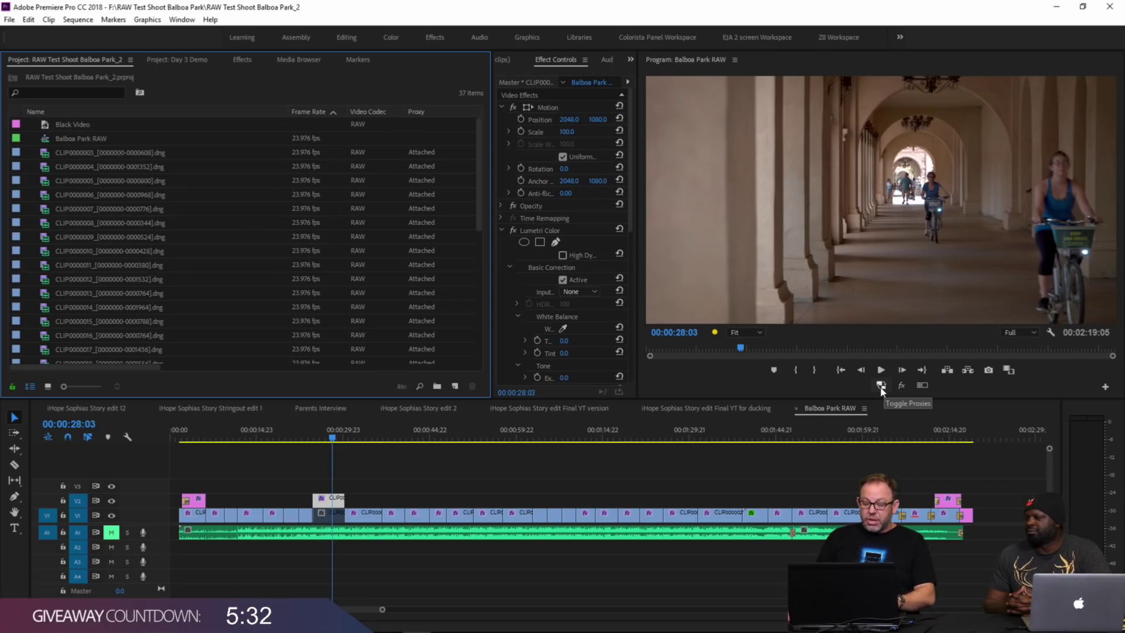
# Step: Play the Balboa Park RAW sequence with proxies enabled to check for dropped frames, and switch proxies off again
pyautogui.click(880, 386)
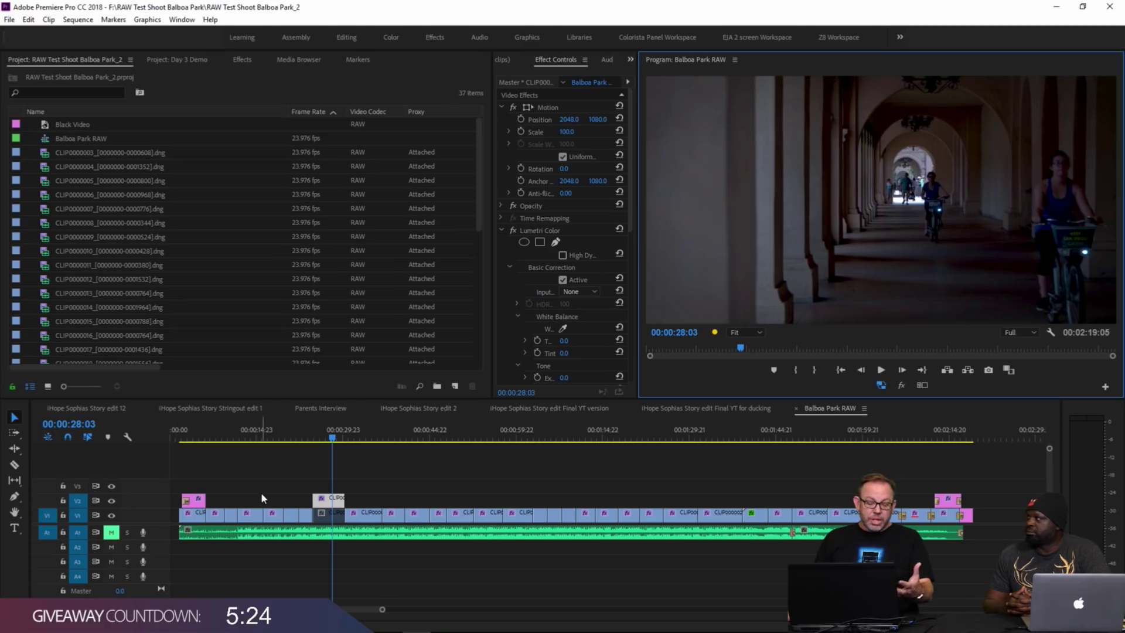
pyautogui.click(321, 439)
pyautogui.press('space')
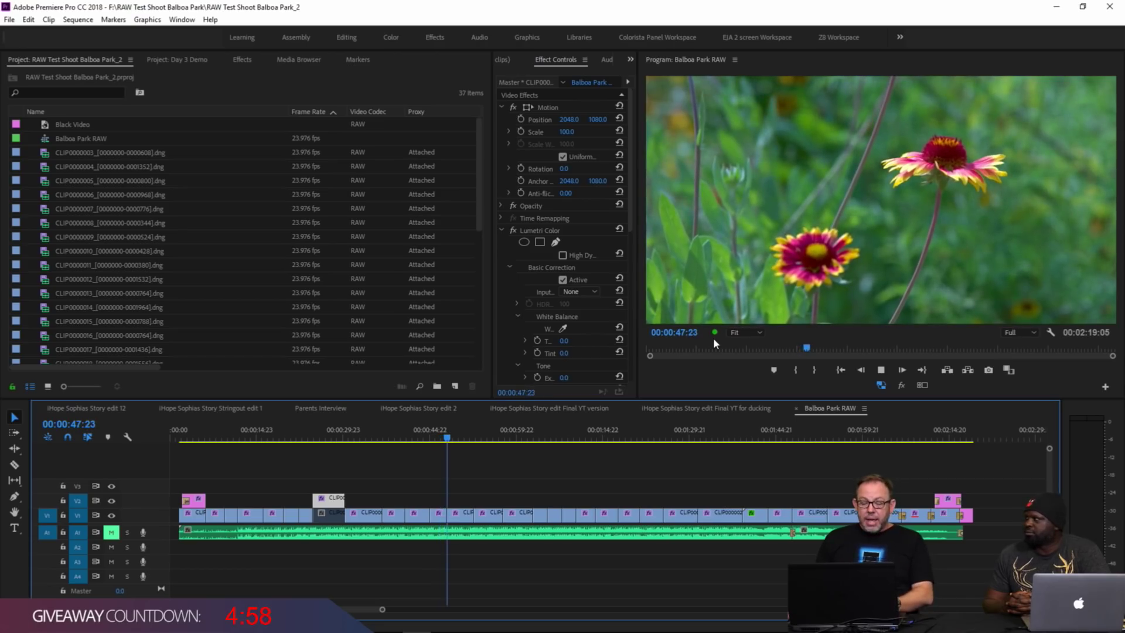
pyautogui.press('space')
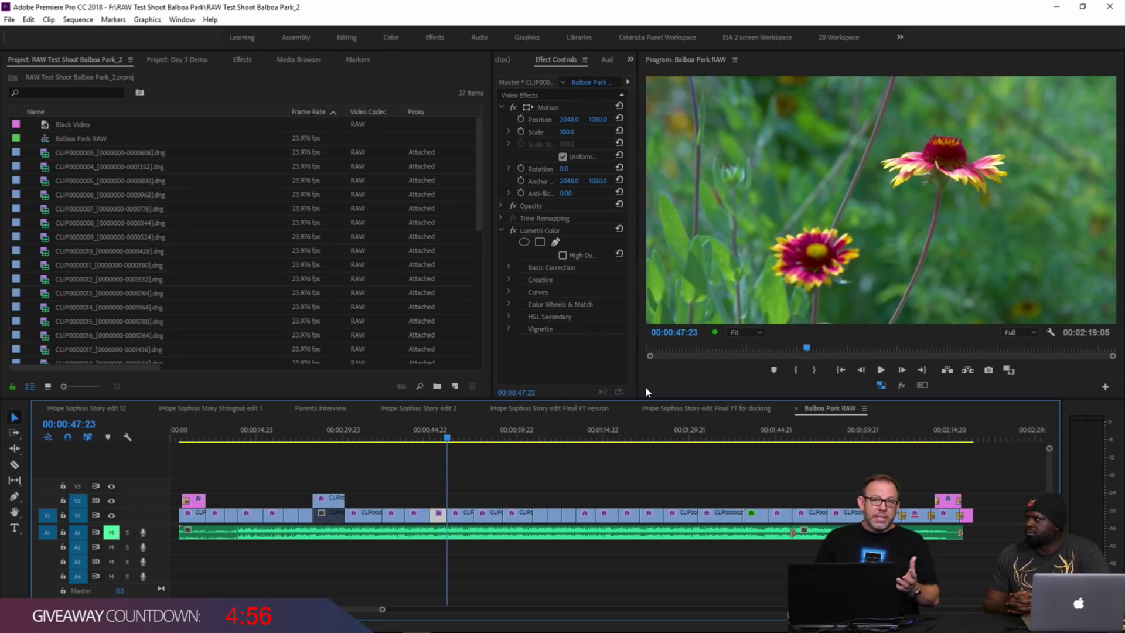
pyautogui.click(882, 386)
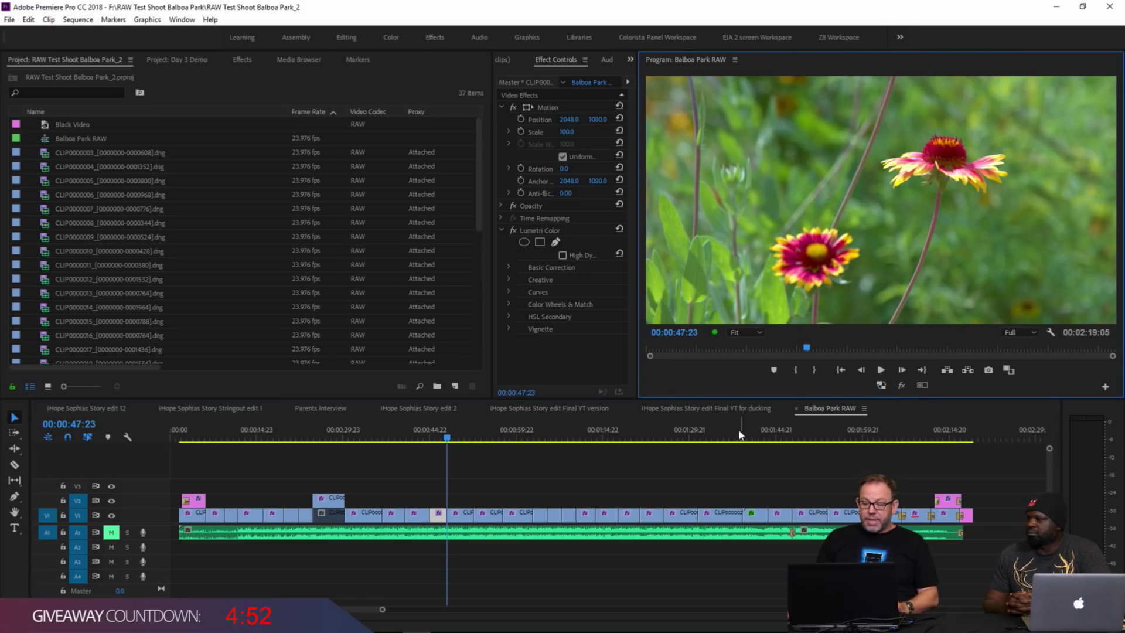
# Step: Move the Balboa Park RAW playhead back to 00:00:46:23 and narrow the project panel to widen the effect controls
pyautogui.click(445, 438)
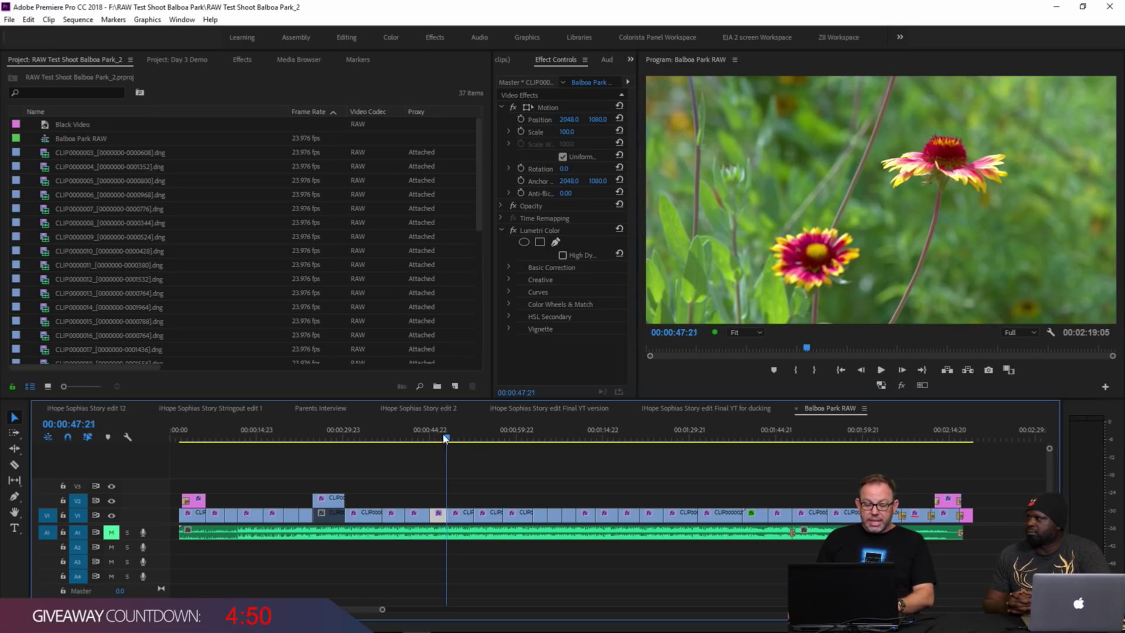
pyautogui.moveTo(445, 438); pyautogui.dragTo(442, 438)
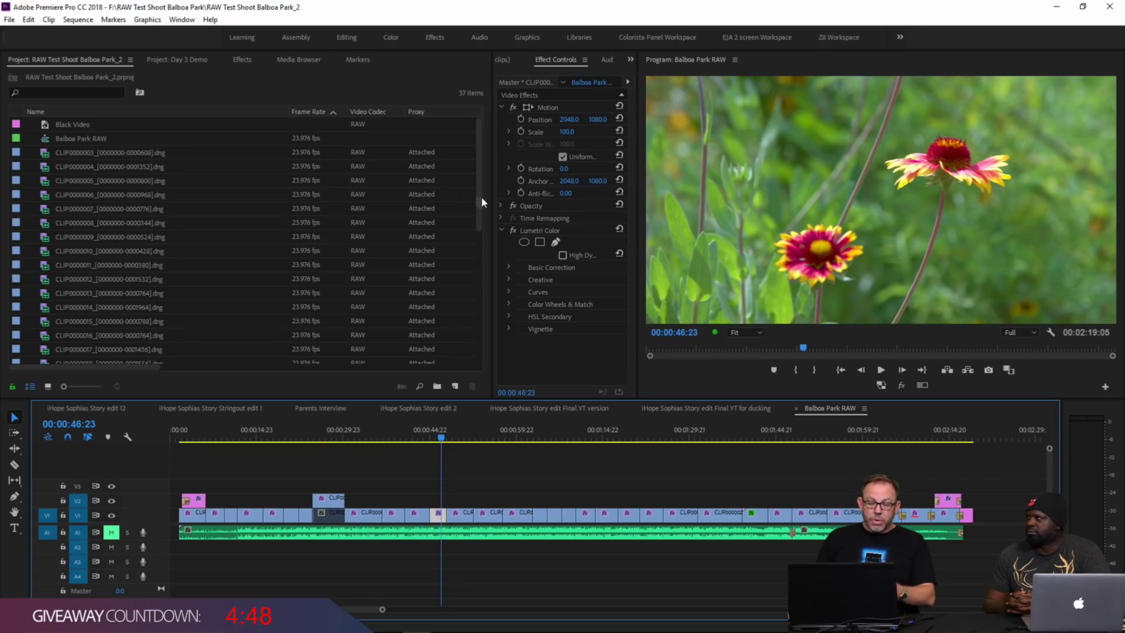
pyautogui.moveTo(492, 168); pyautogui.dragTo(280, 168)
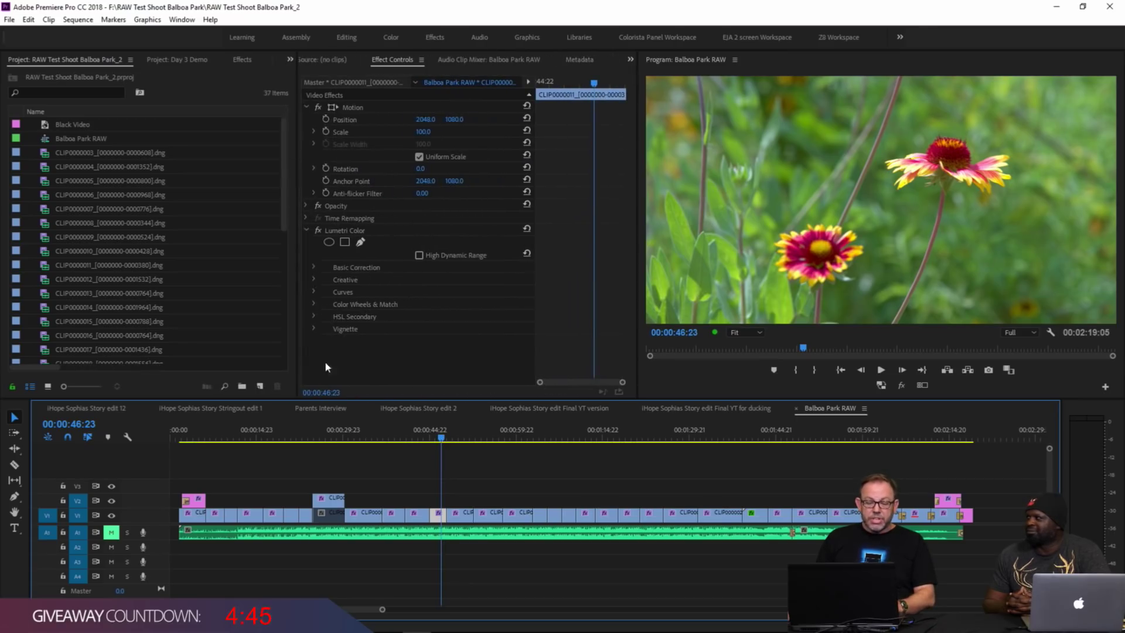
# Step: Open the raw clip CLIP0000003 in the source monitor and inspect its CinemaDNG source settings
pyautogui.click(320, 61)
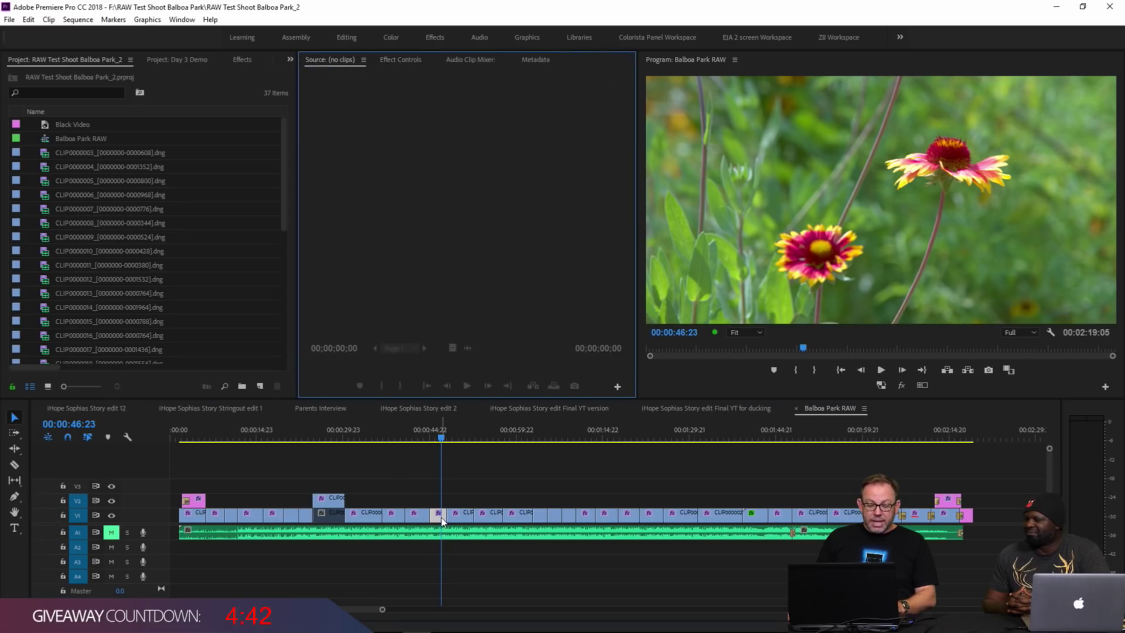
pyautogui.click(118, 155)
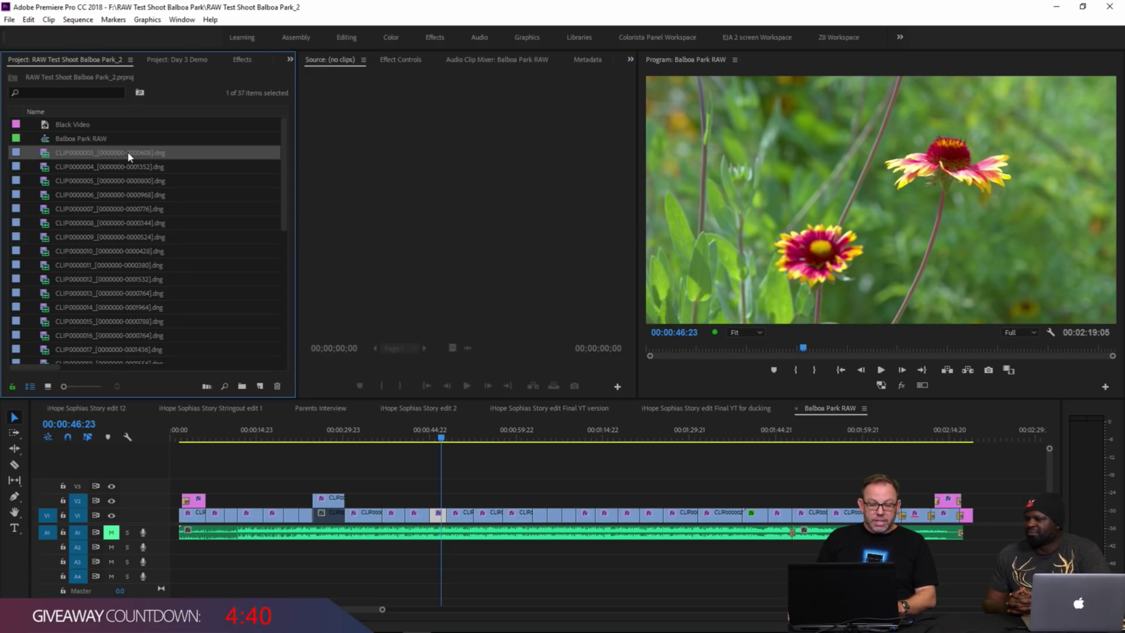
pyautogui.click(127, 151)
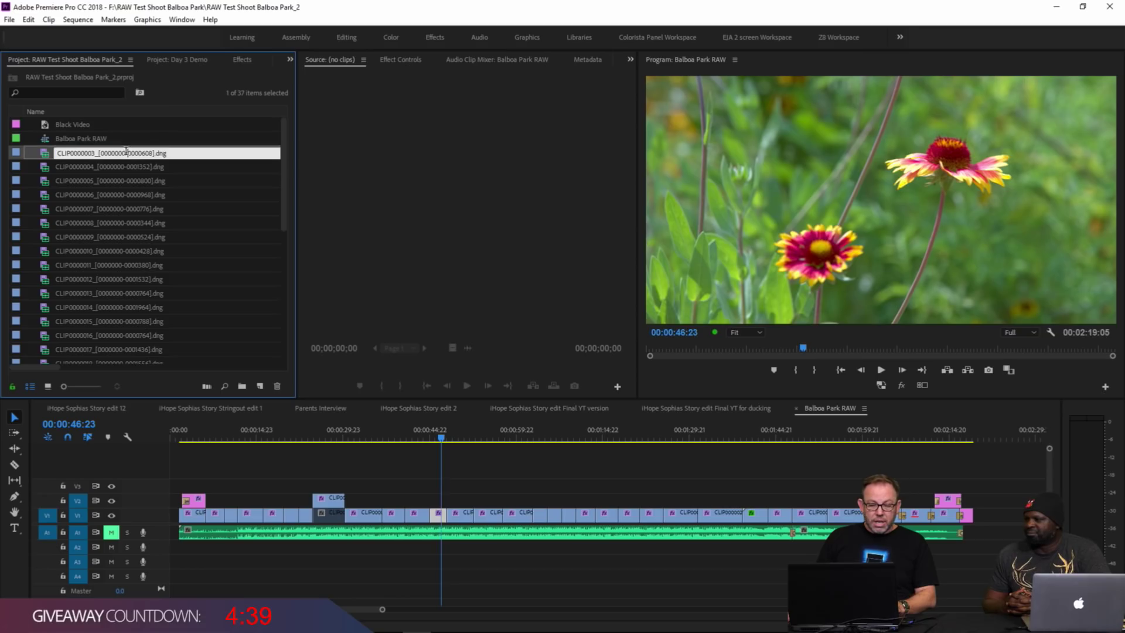
pyautogui.doubleClick(46, 155)
pyautogui.click(469, 60)
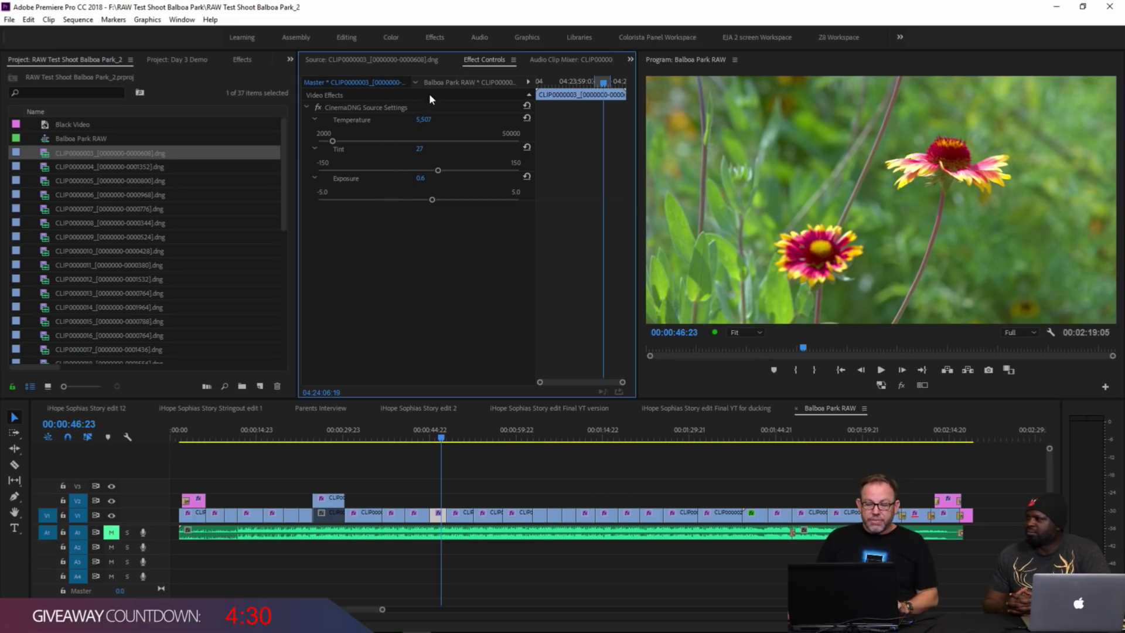
# Step: Return to the sequence clip's effect settings at 00:00:33:21 and increase the height of the audio tracks
pyautogui.click(442, 82)
pyautogui.click(366, 435)
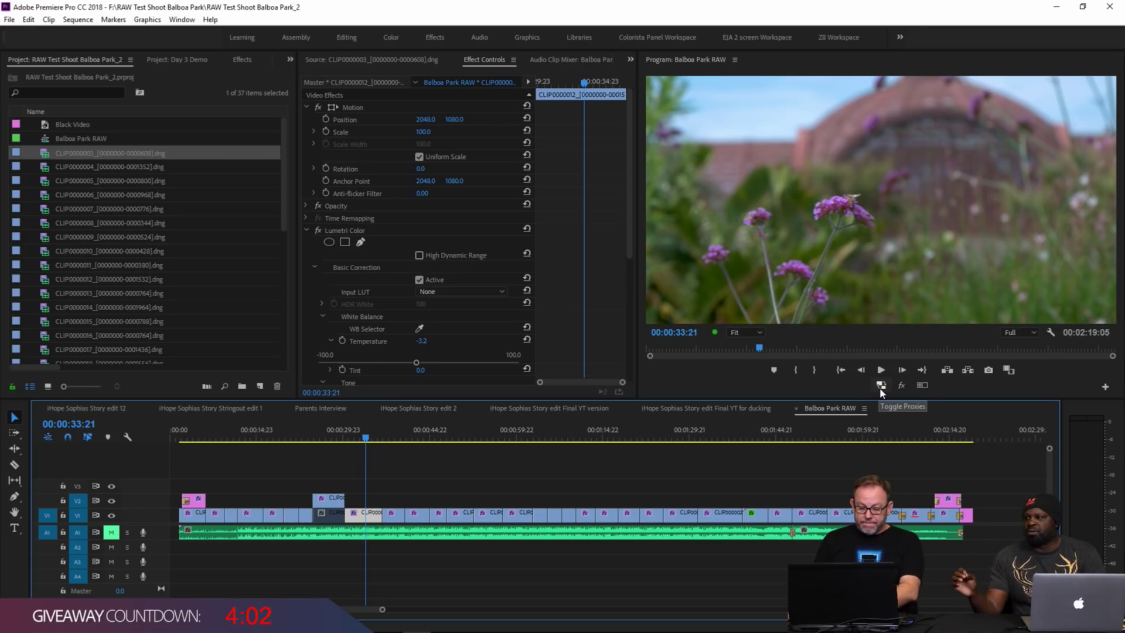
pyautogui.hotkey('alt', '=')
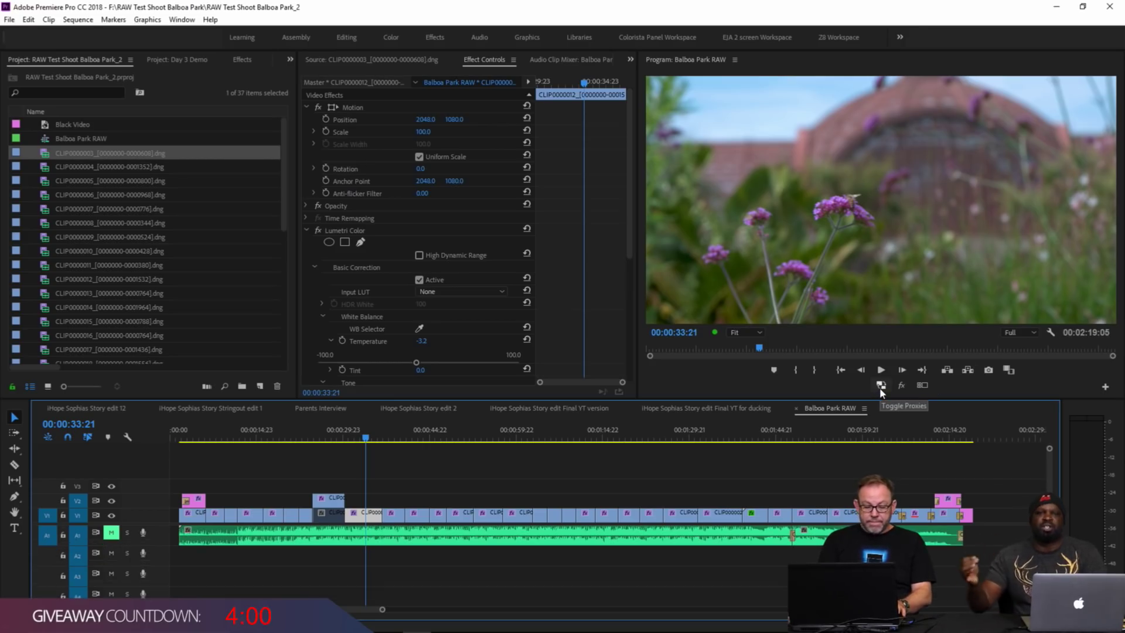
pyautogui.click(1005, 388)
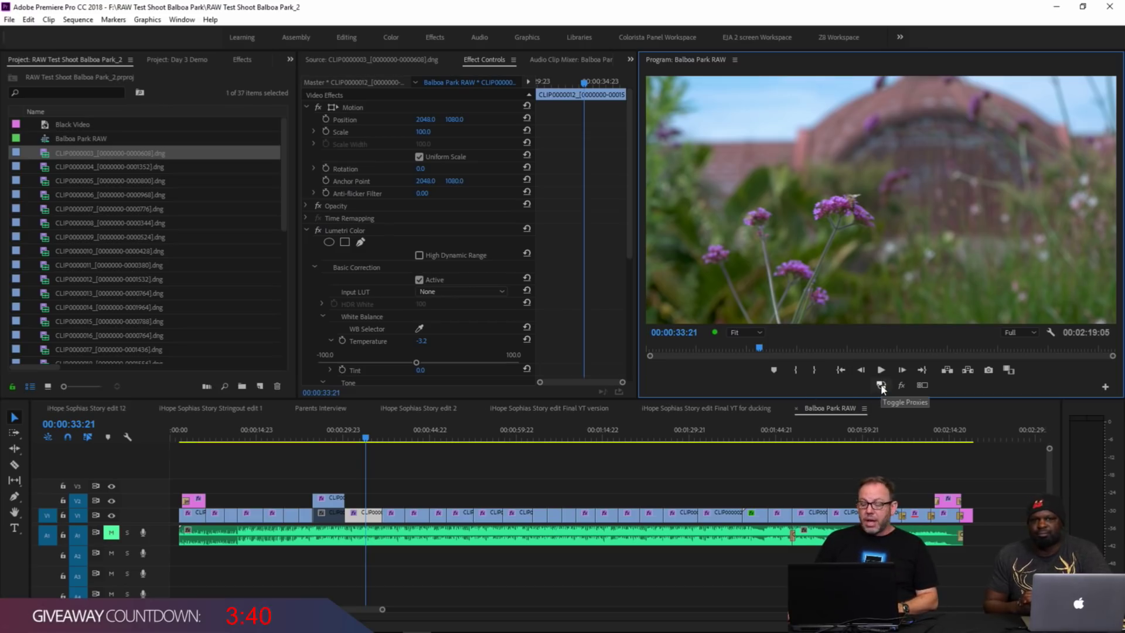
# Step: Inspect the buttons available for the Program monitor in its Button Editor and close the editor
pyautogui.click(1106, 387)
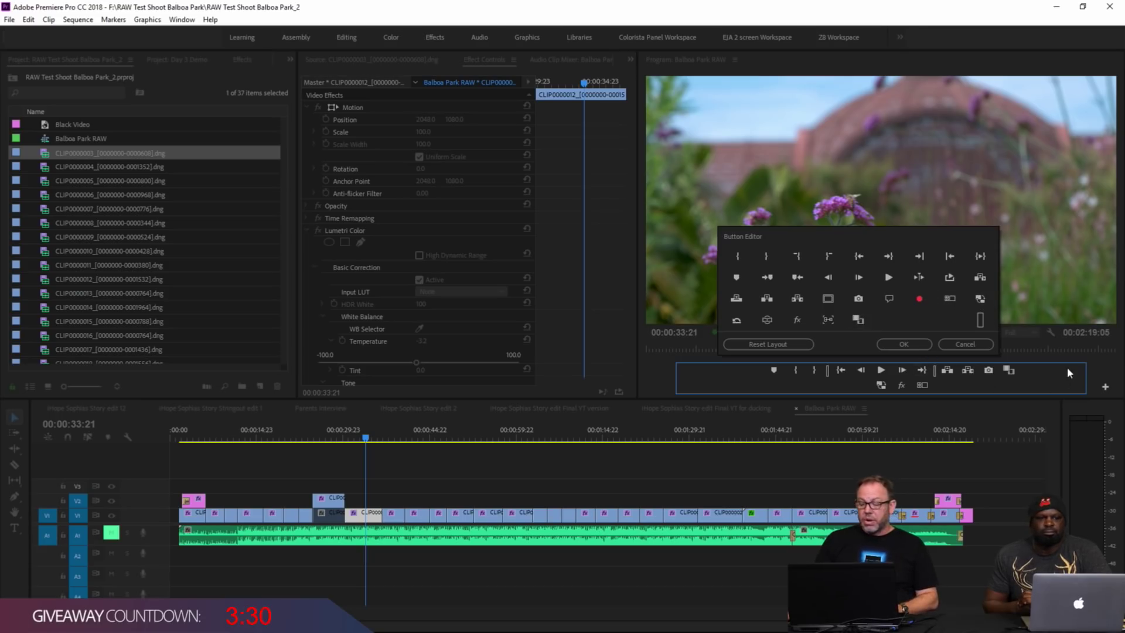
pyautogui.click(1097, 368)
pyautogui.click(952, 348)
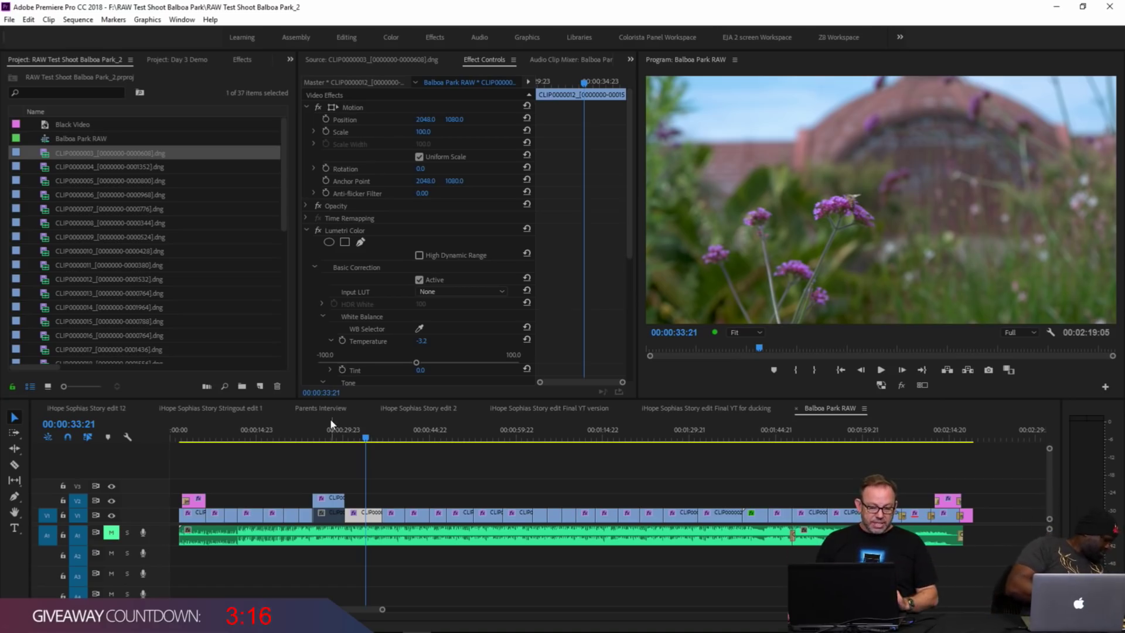
# Step: Close the RAW Test Shoot Balboa Park_2 project and place the Day 3 Demo sequence's playhead at 00:00:05:20
pyautogui.click(10, 19)
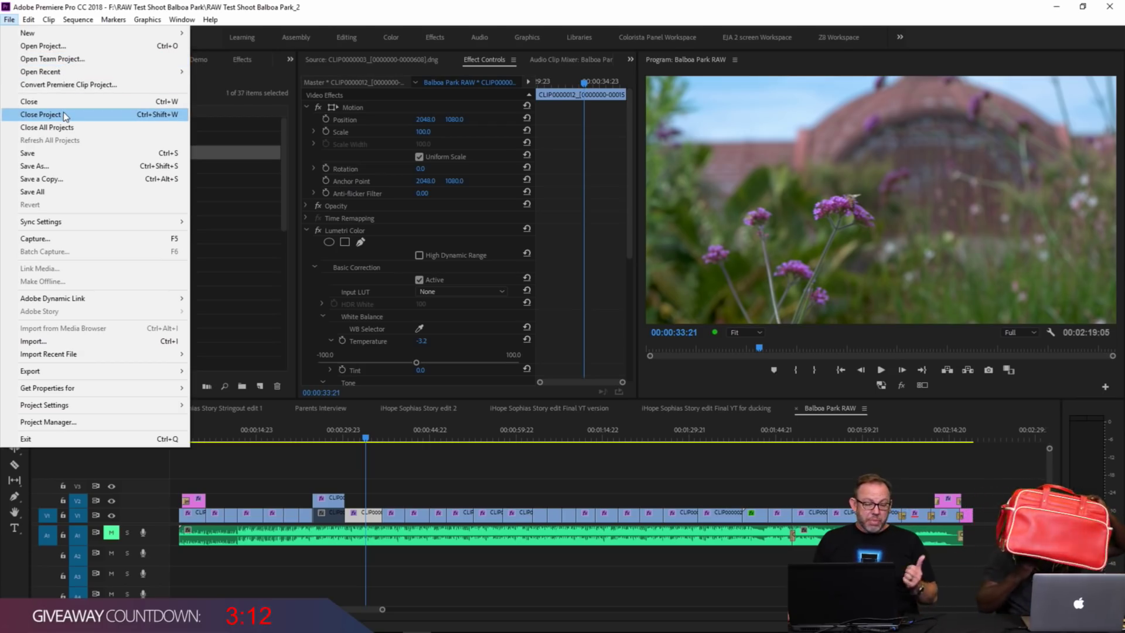
pyautogui.click(40, 114)
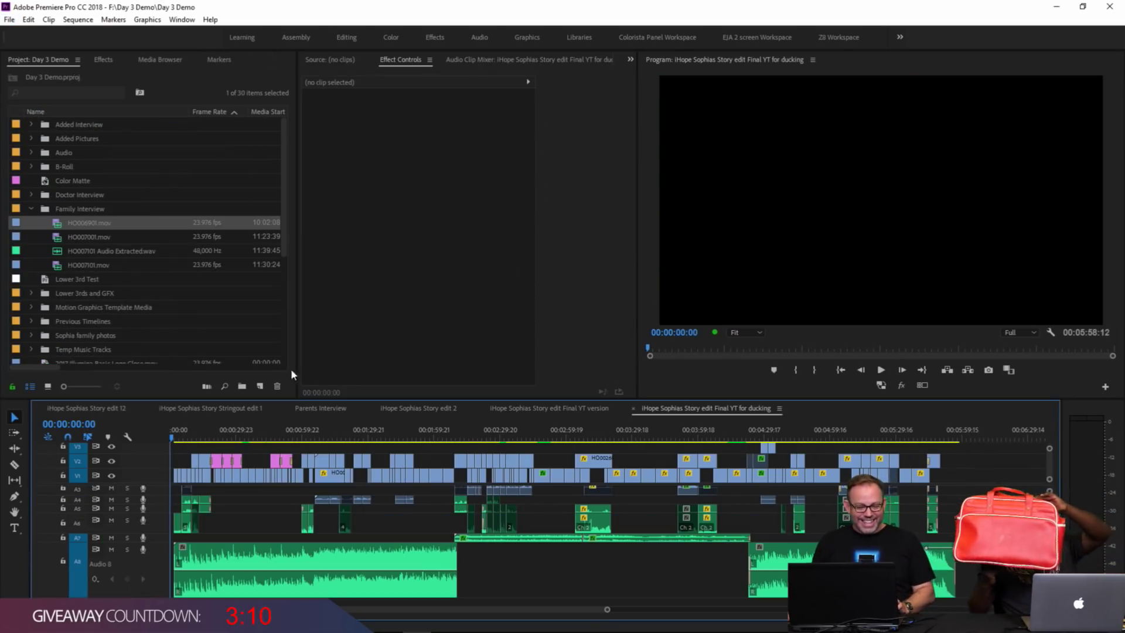
pyautogui.click(182, 422)
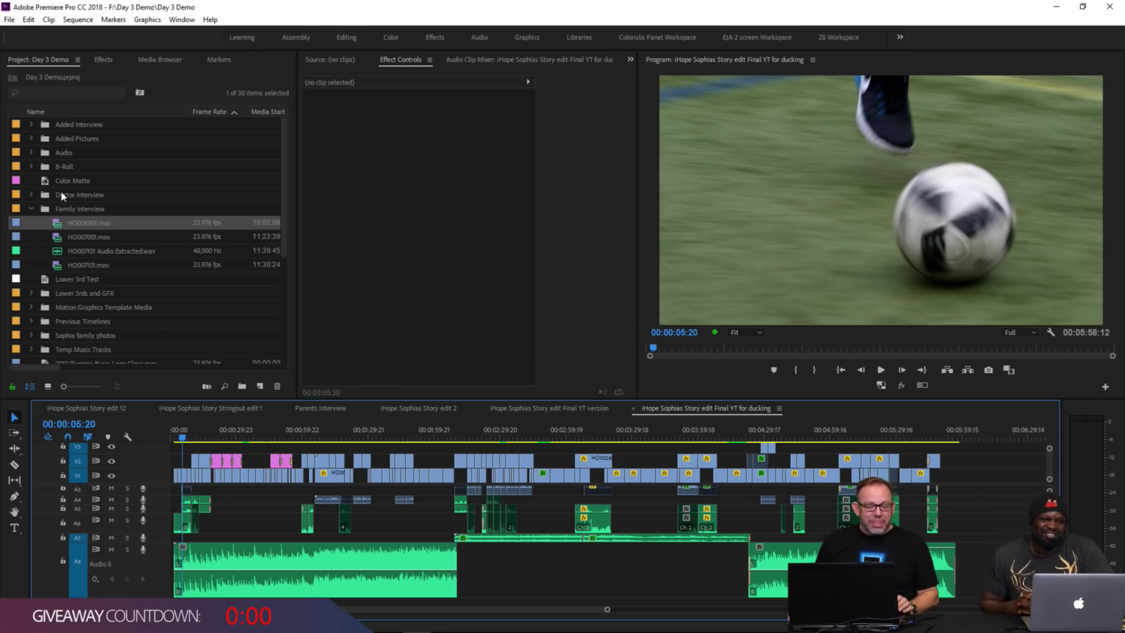
# Step: Collapse the Family Interview bin and make the project panel wider and taller
pyautogui.click(35, 208)
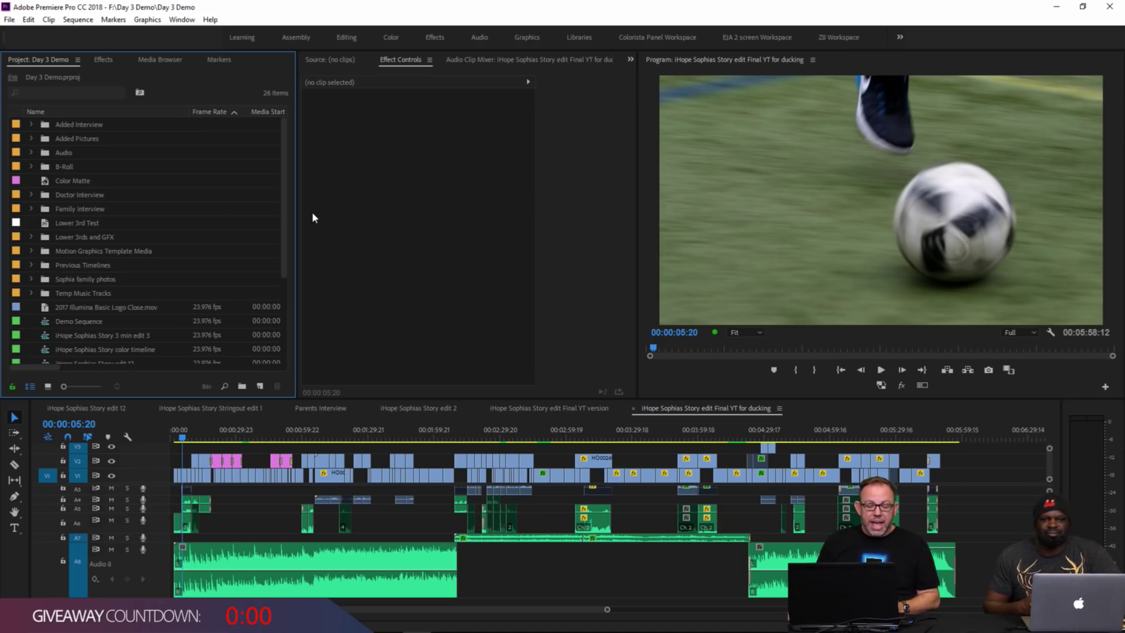
pyautogui.moveTo(297, 215); pyautogui.dragTo(351, 216)
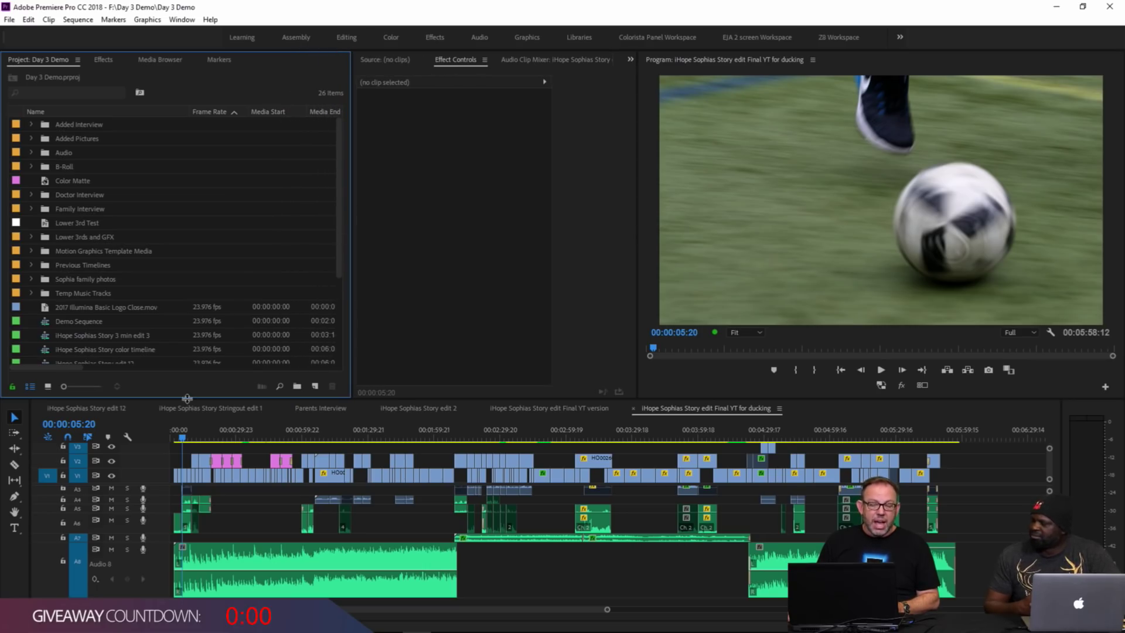
pyautogui.moveTo(187, 398); pyautogui.dragTo(184, 422)
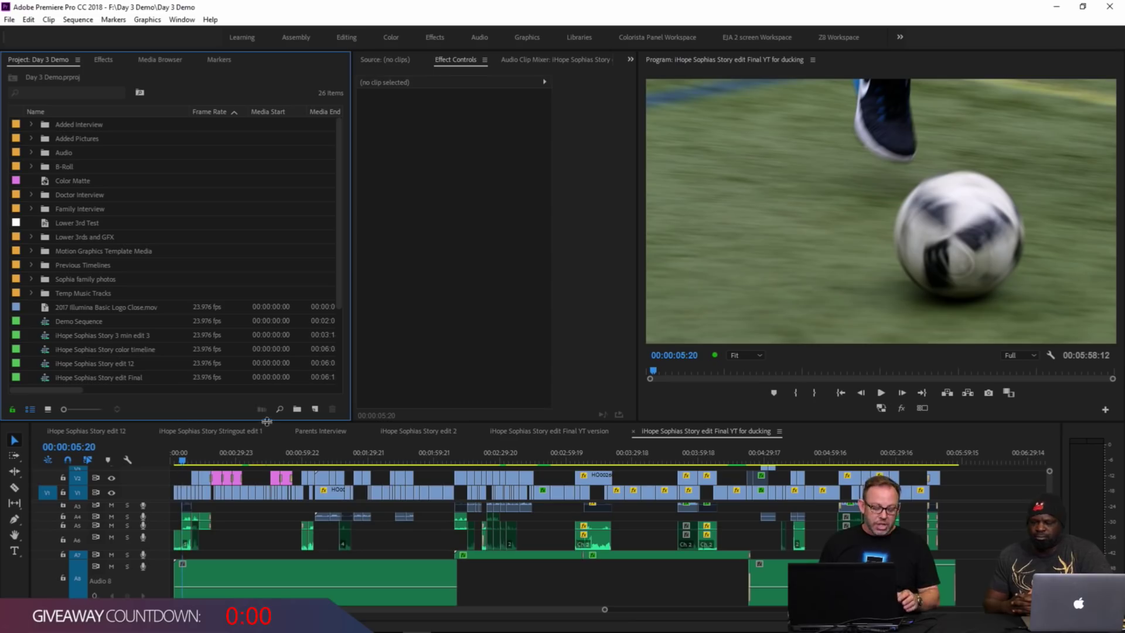
# Step: Examine the Doctor Interview, Family Interview, Sophia family photos and Added Interview bins in the maximized project list
pyautogui.press('`')
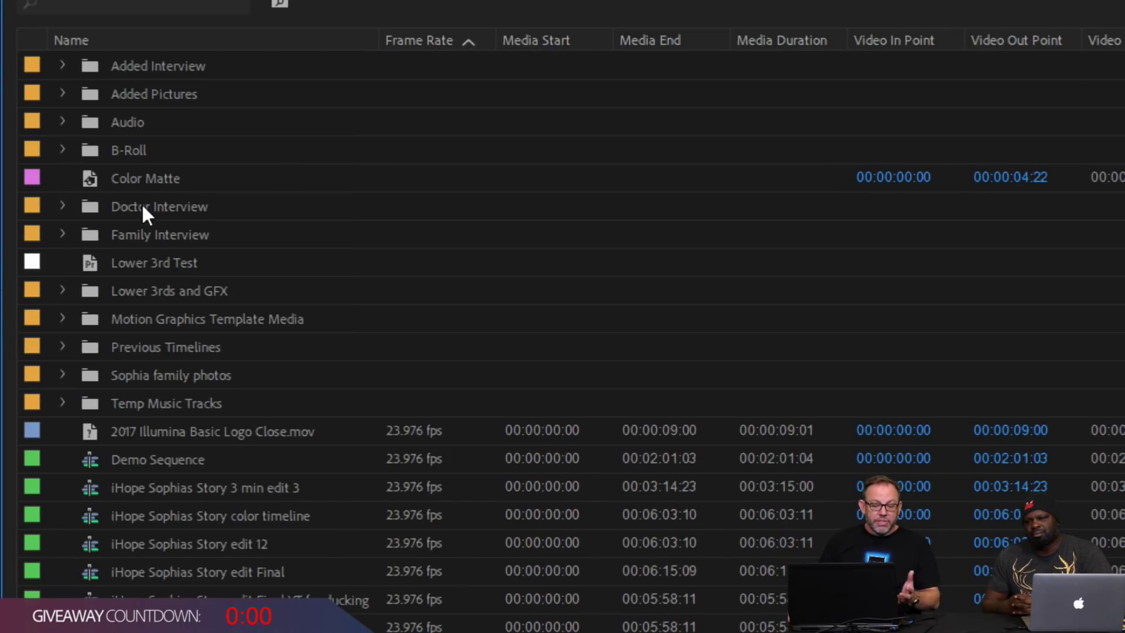
pyautogui.click(62, 206)
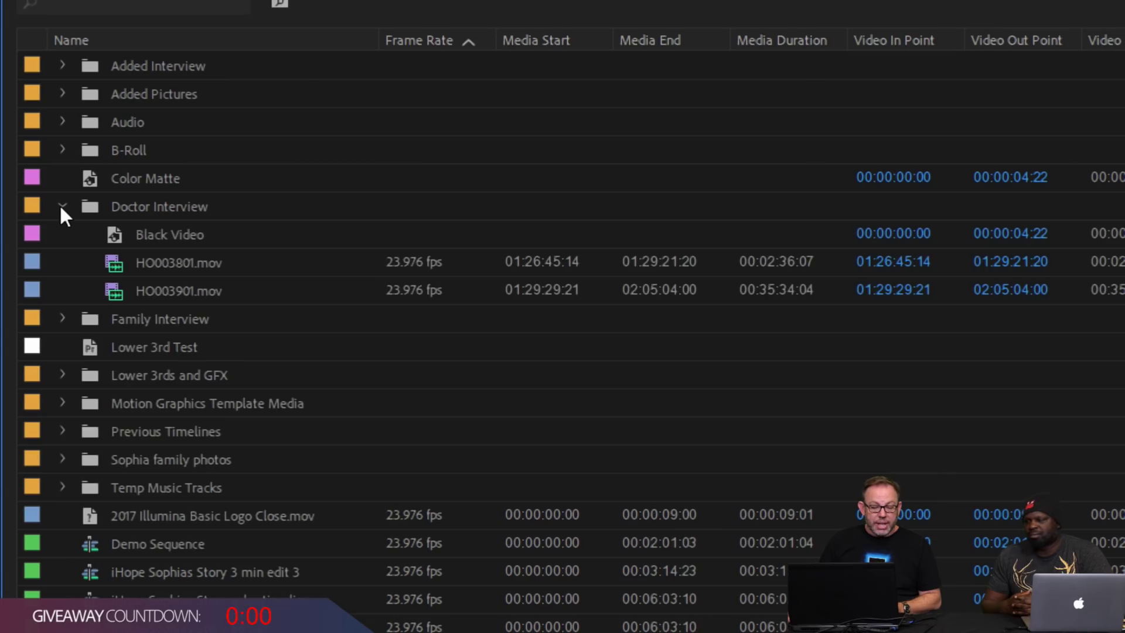
pyautogui.click(61, 206)
pyautogui.click(62, 233)
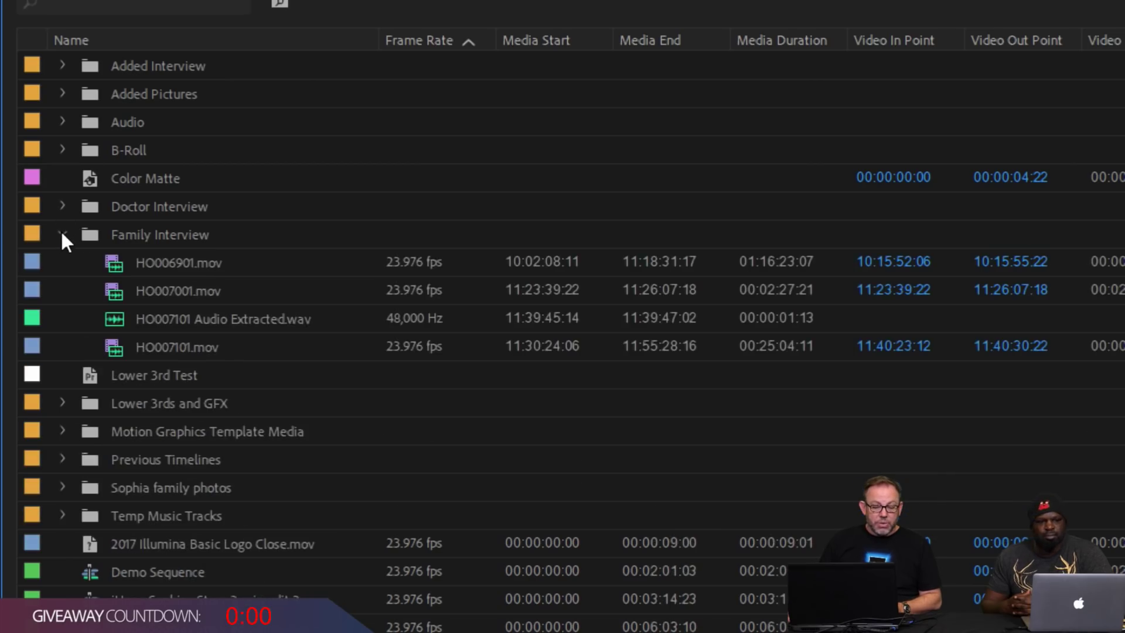
pyautogui.click(62, 234)
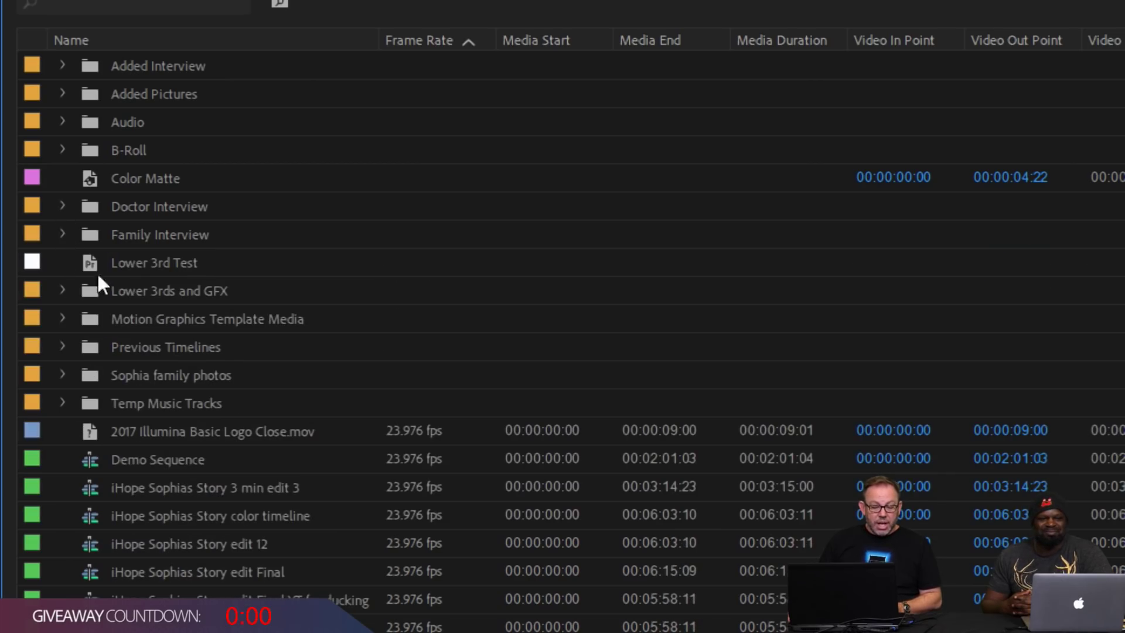
pyautogui.click(61, 374)
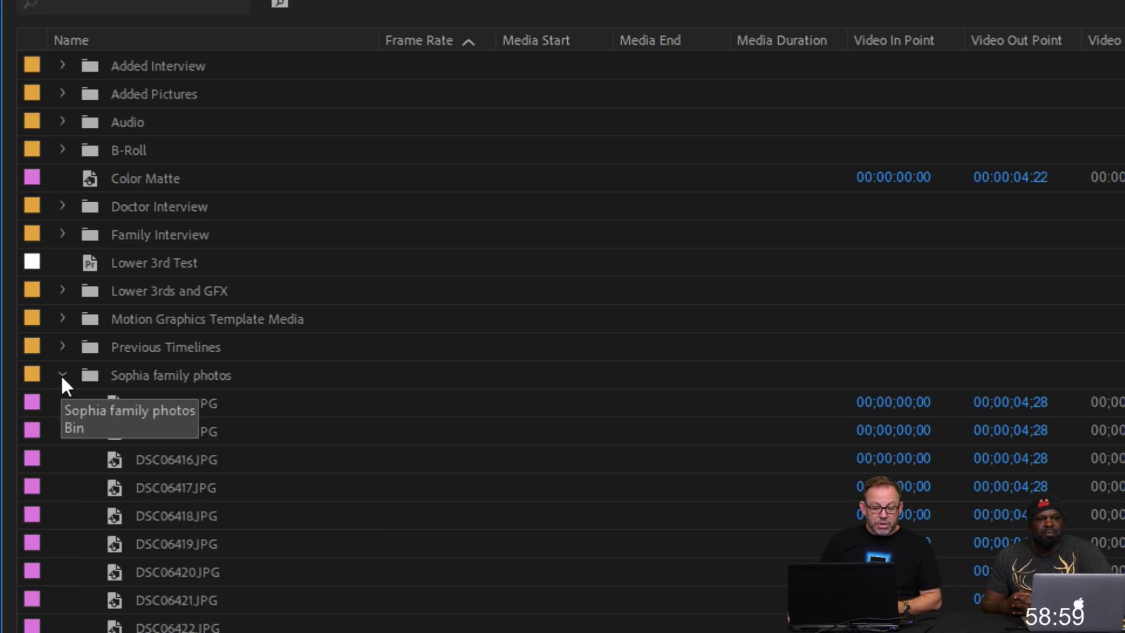
pyautogui.click(61, 374)
pyautogui.scroll(1, 62, 28)
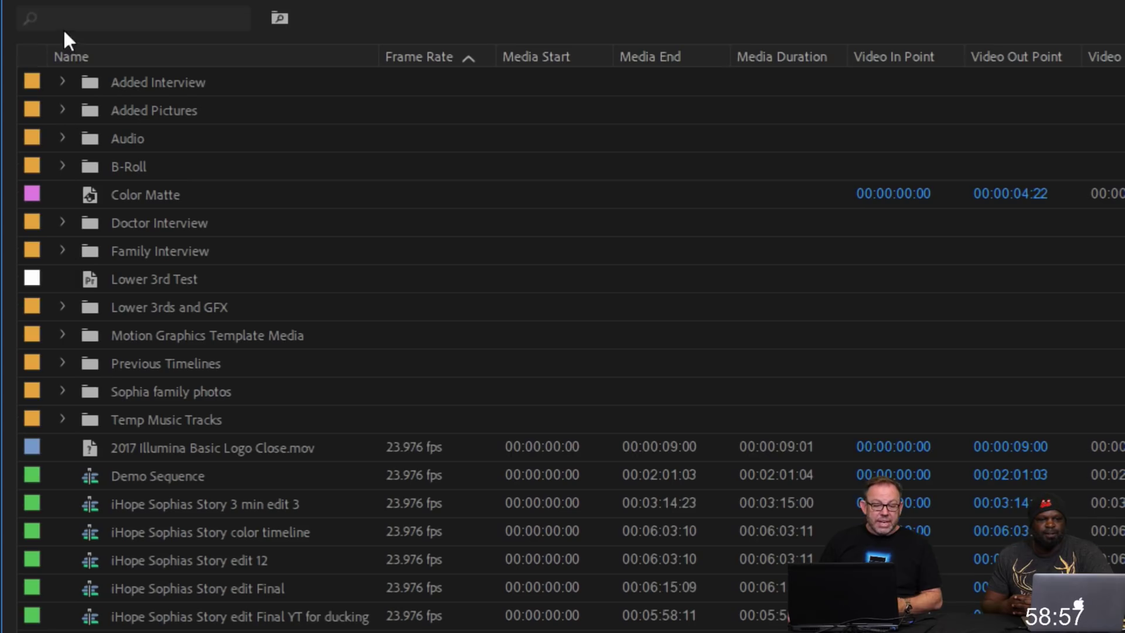
pyautogui.click(63, 81)
pyautogui.click(63, 81)
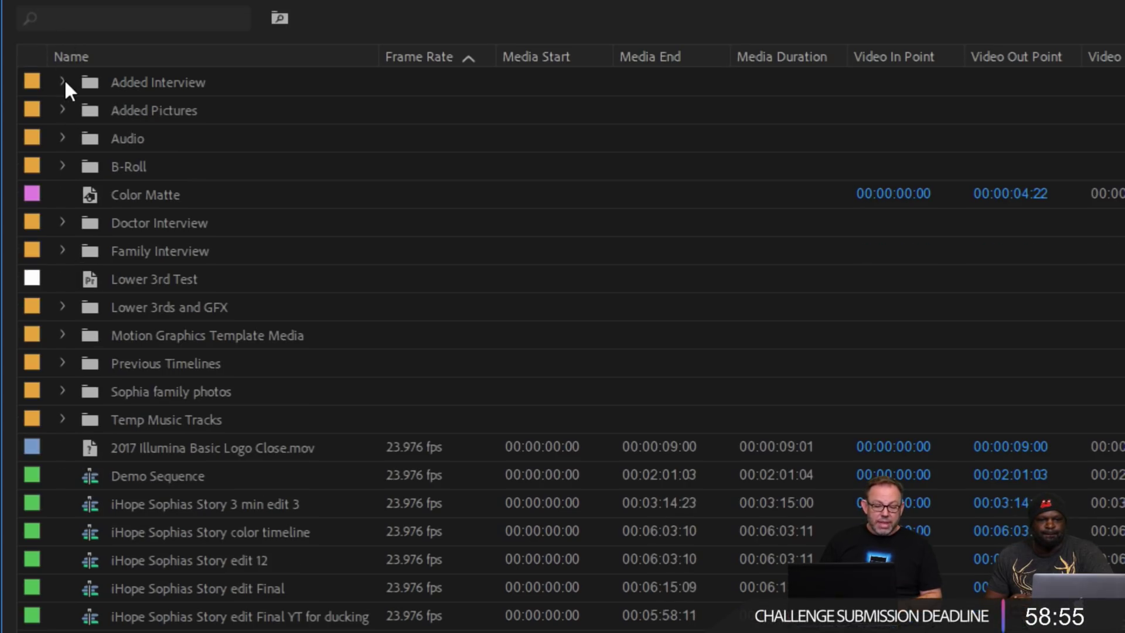
pyautogui.click(64, 81)
pyautogui.click(64, 81)
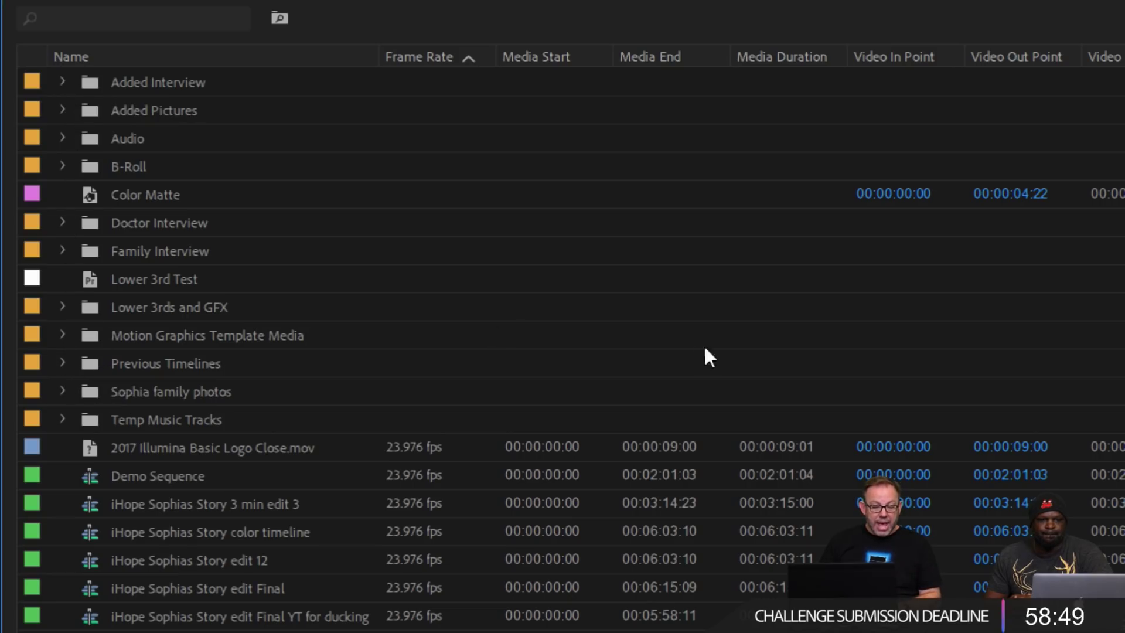
# Step: Examine the B-Roll sub-bins and the clips inside Soccer Broll, and restore the project panel to its normal size
pyautogui.click(63, 165)
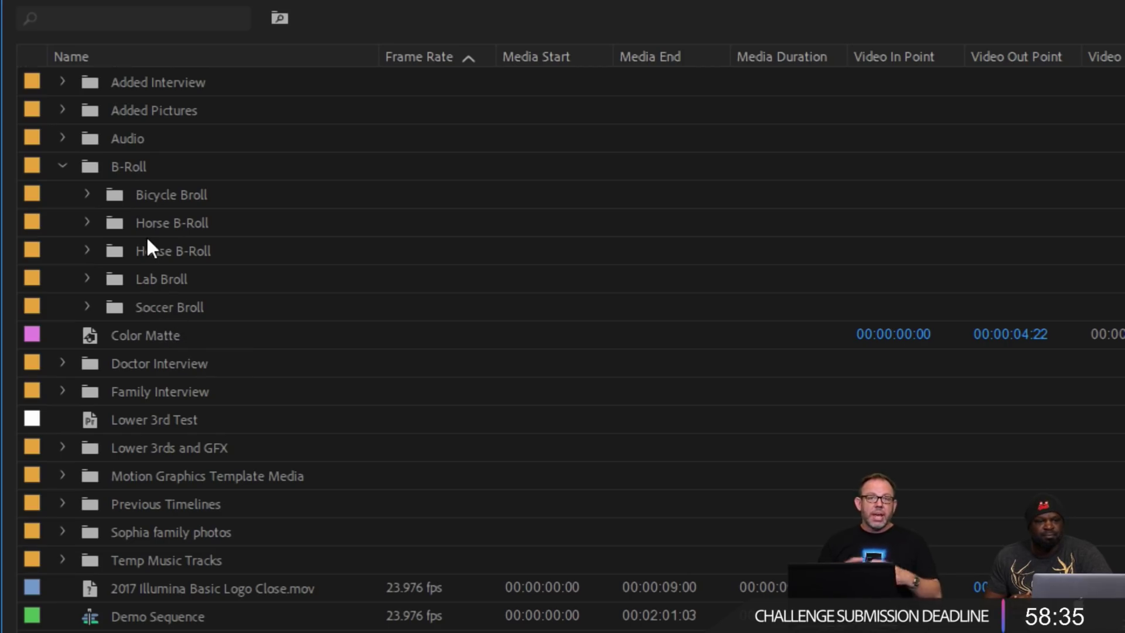
pyautogui.click(90, 310)
pyautogui.scroll(-2, 89, 317)
pyautogui.scroll(-2, 89, 320)
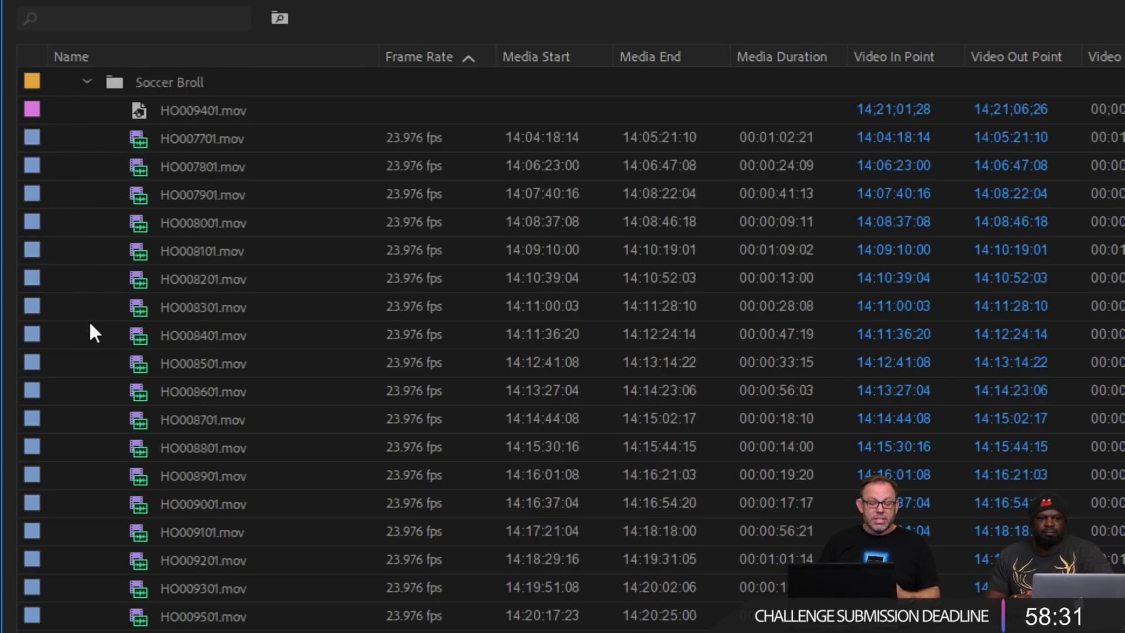
pyautogui.scroll(2, 90, 320)
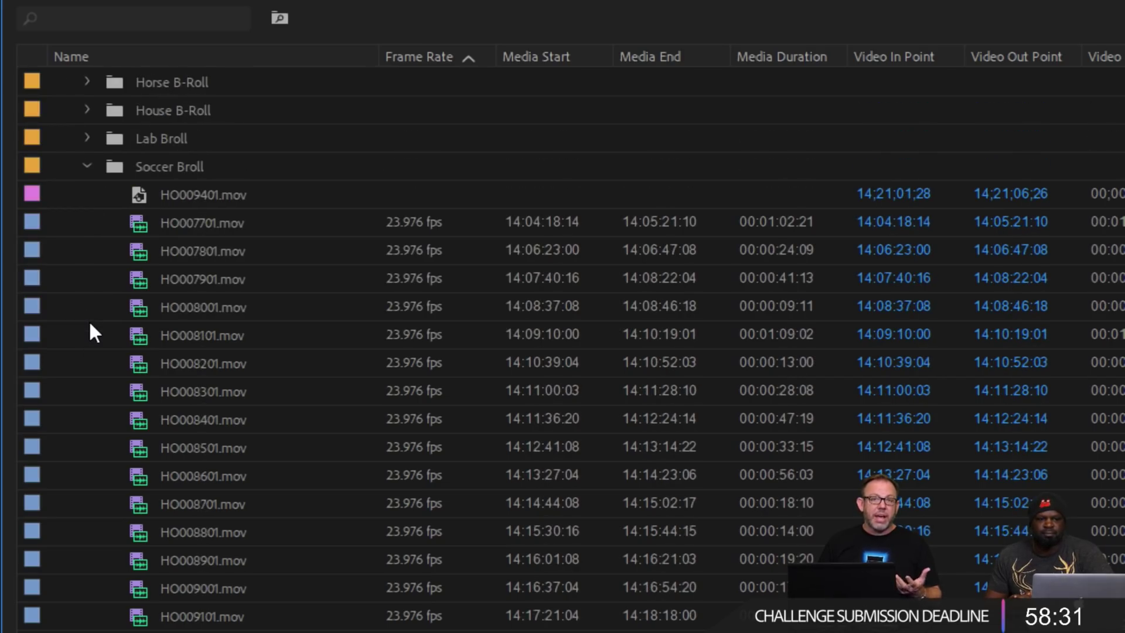
pyautogui.click(85, 164)
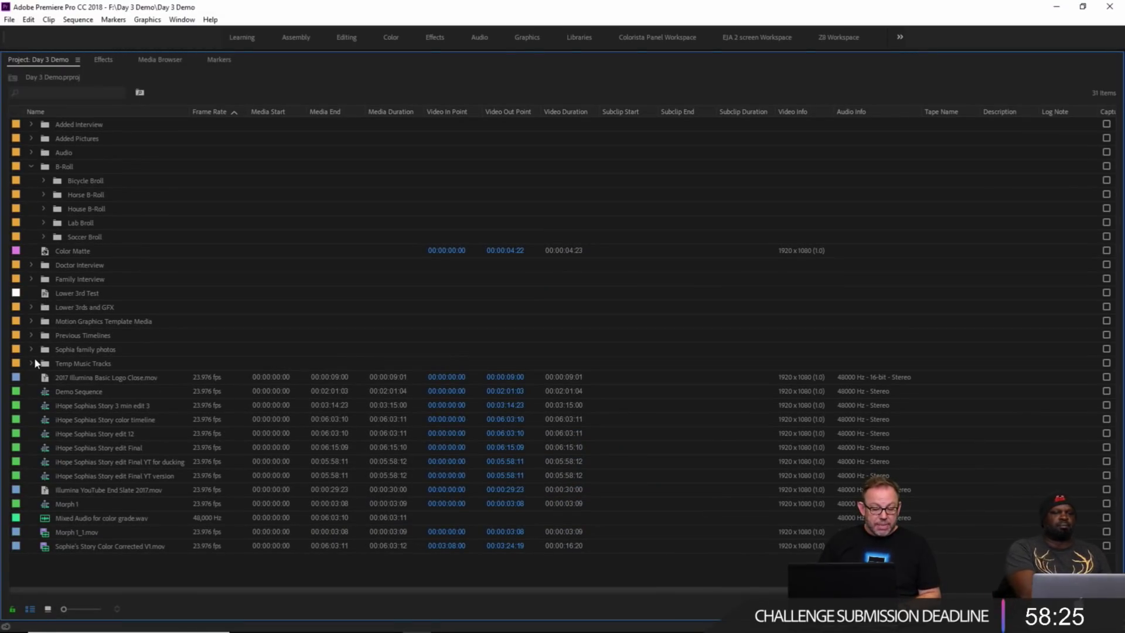
pyautogui.press('`')
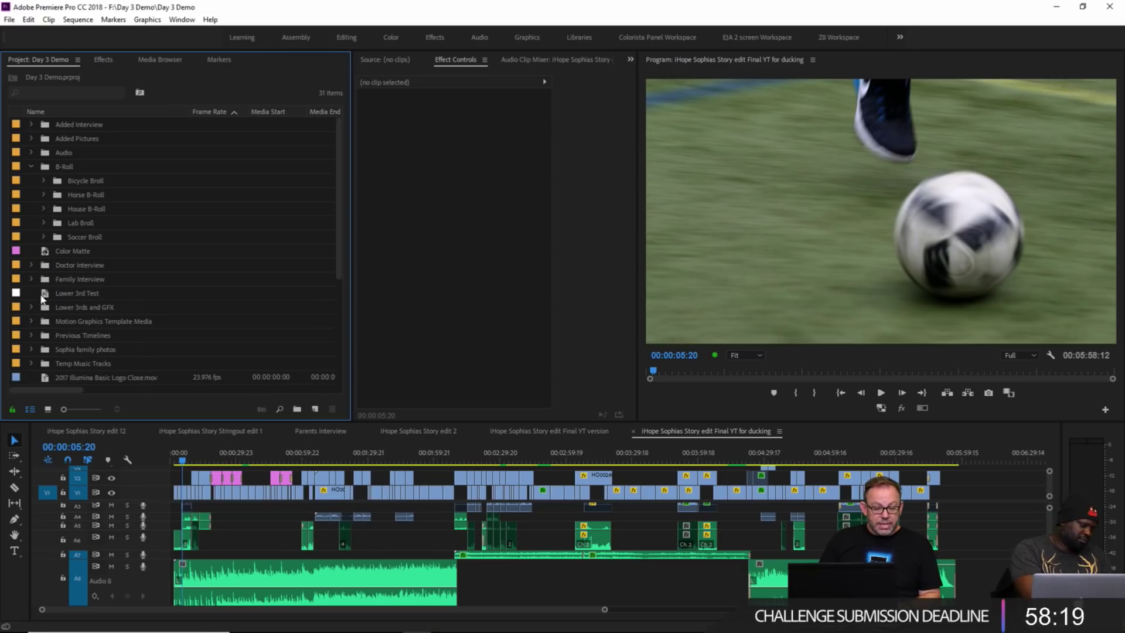
# Step: Open the Bicycle Broll sequence from the Previous Timelines bin, with the playhead at 00:01:36:08 and the whole sequence fitted in the timeline
pyautogui.scroll(-1, 41, 302)
pyautogui.scroll(-2, 41, 302)
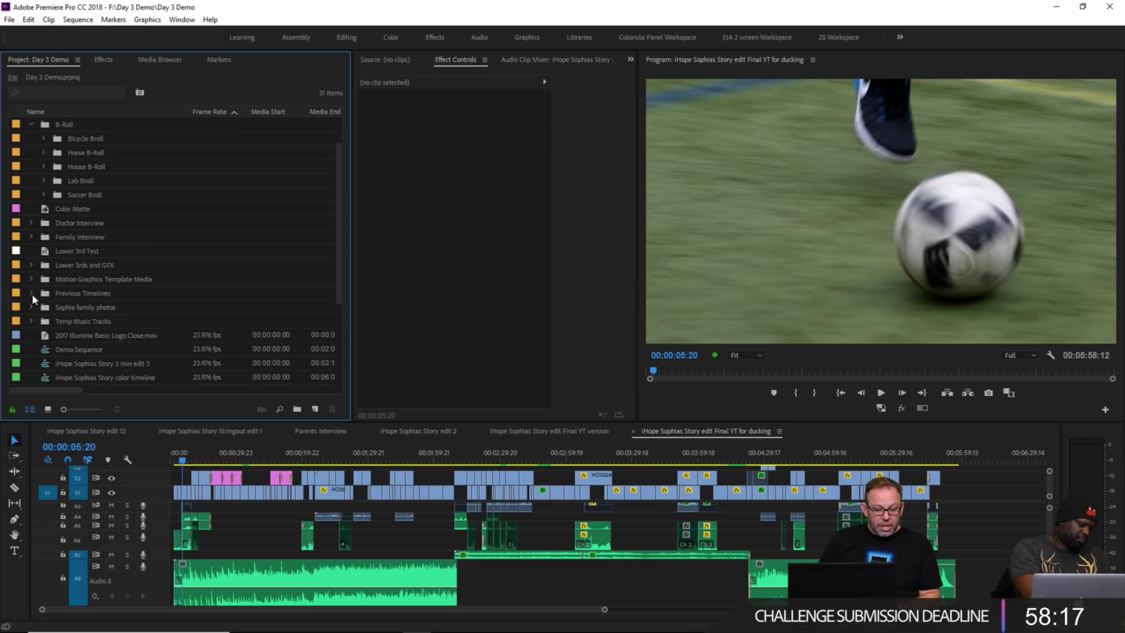
pyautogui.click(32, 294)
pyautogui.scroll(-4, 34, 299)
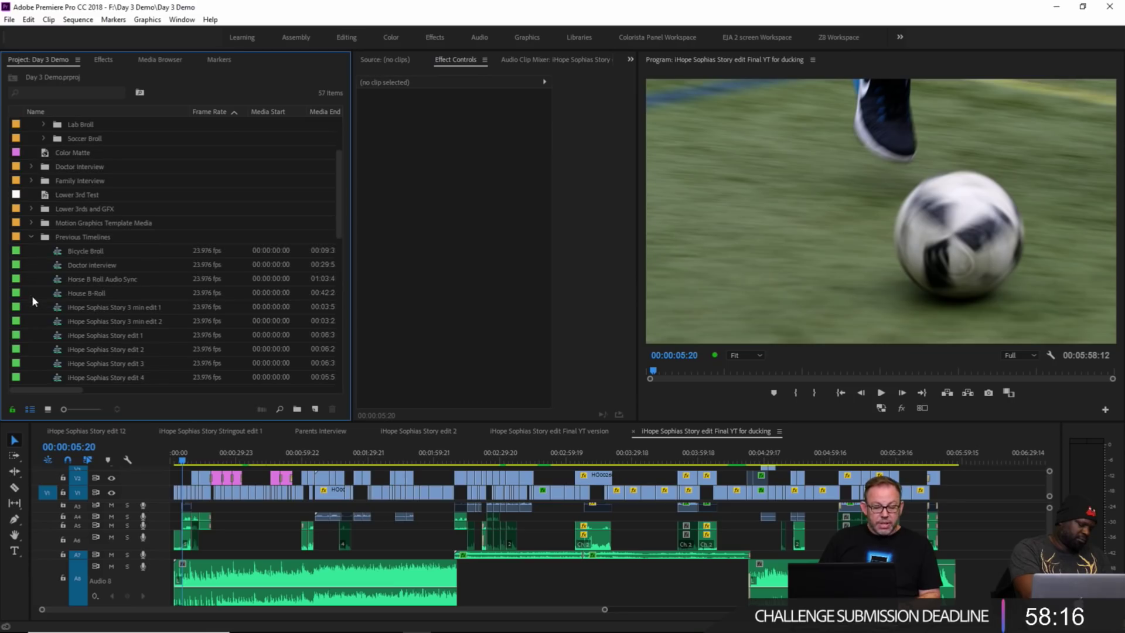
pyautogui.doubleClick(60, 256)
pyautogui.click(628, 458)
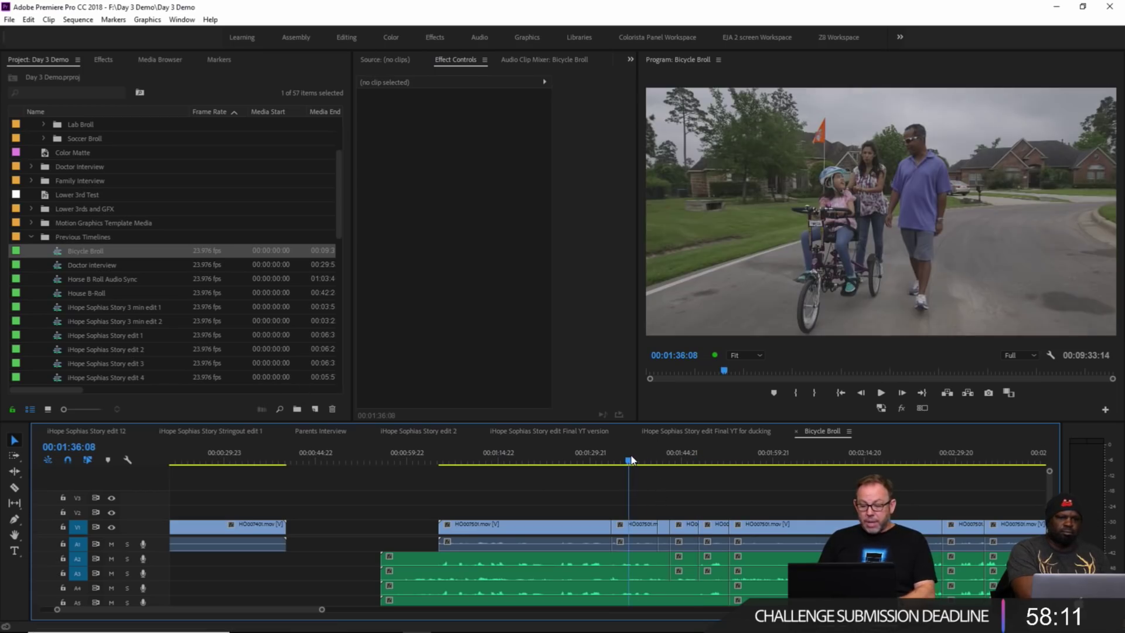
pyautogui.press('\\')
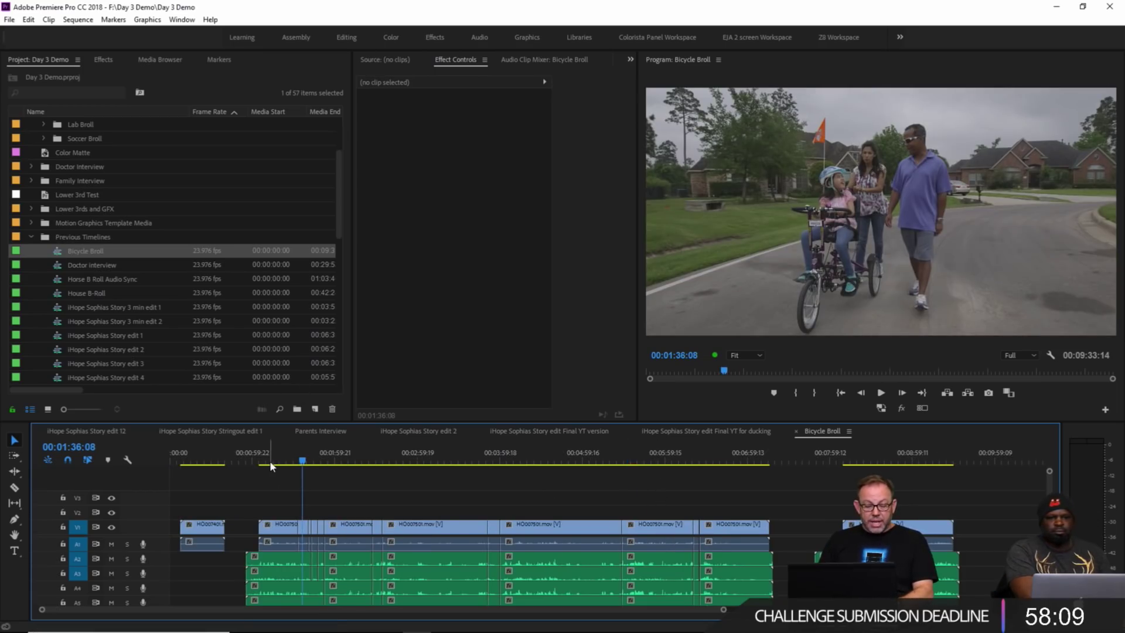
# Step: Scrub the Bicycle Broll sequence to 00:05:40:10, and open the House B-Roll sequence with the playhead at 00:22:39:01
pyautogui.moveTo(269, 460); pyautogui.dragTo(632, 461)
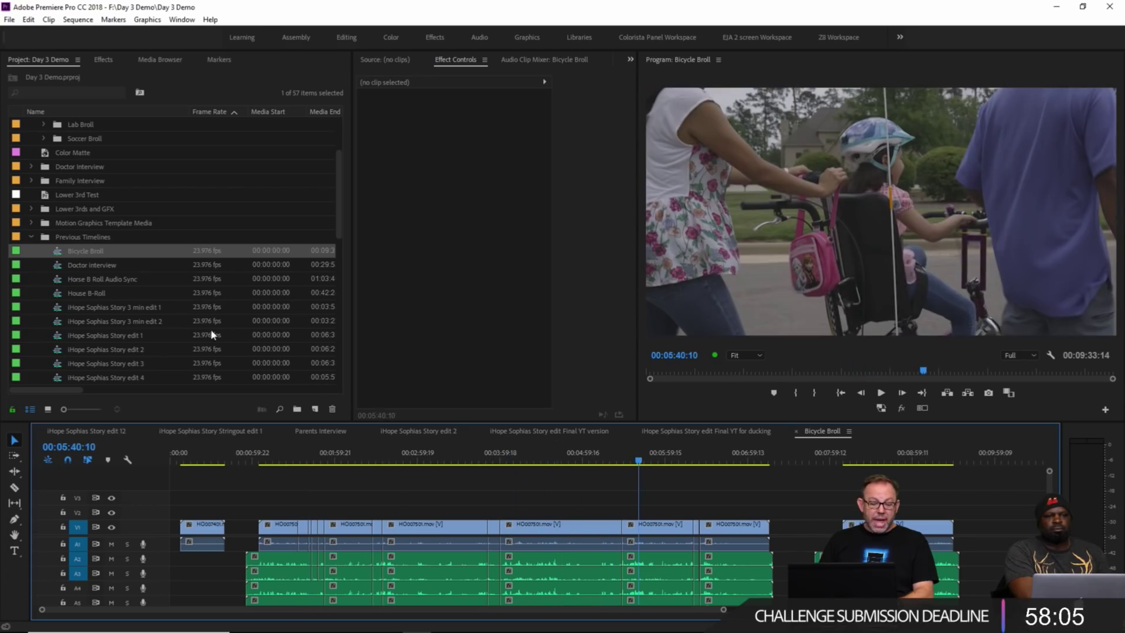
pyautogui.doubleClick(59, 295)
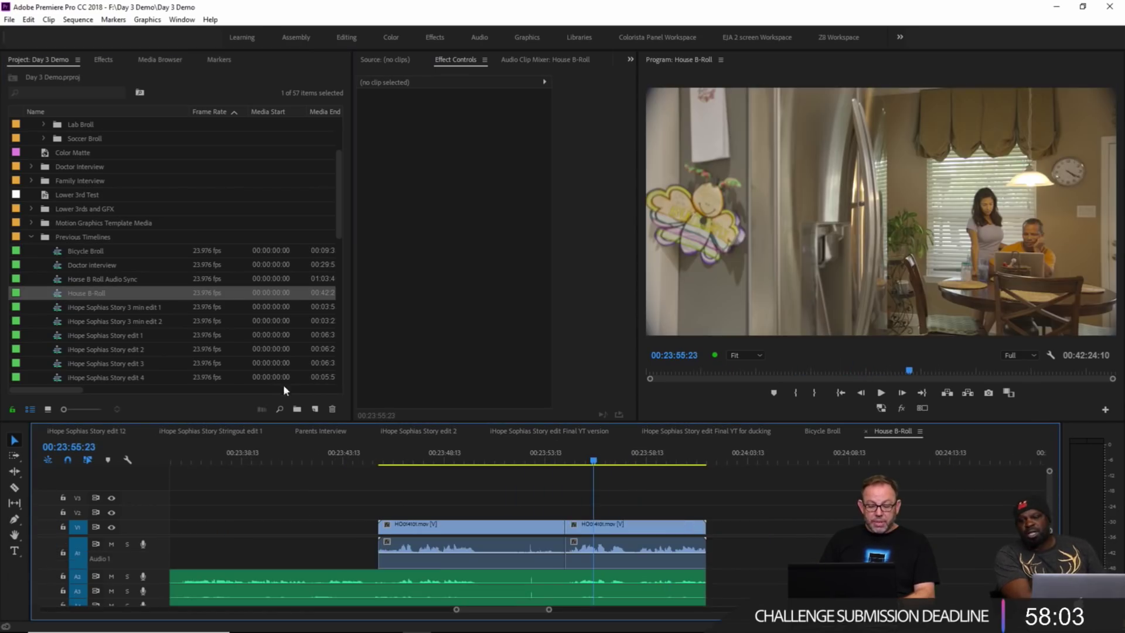
pyautogui.press('\\')
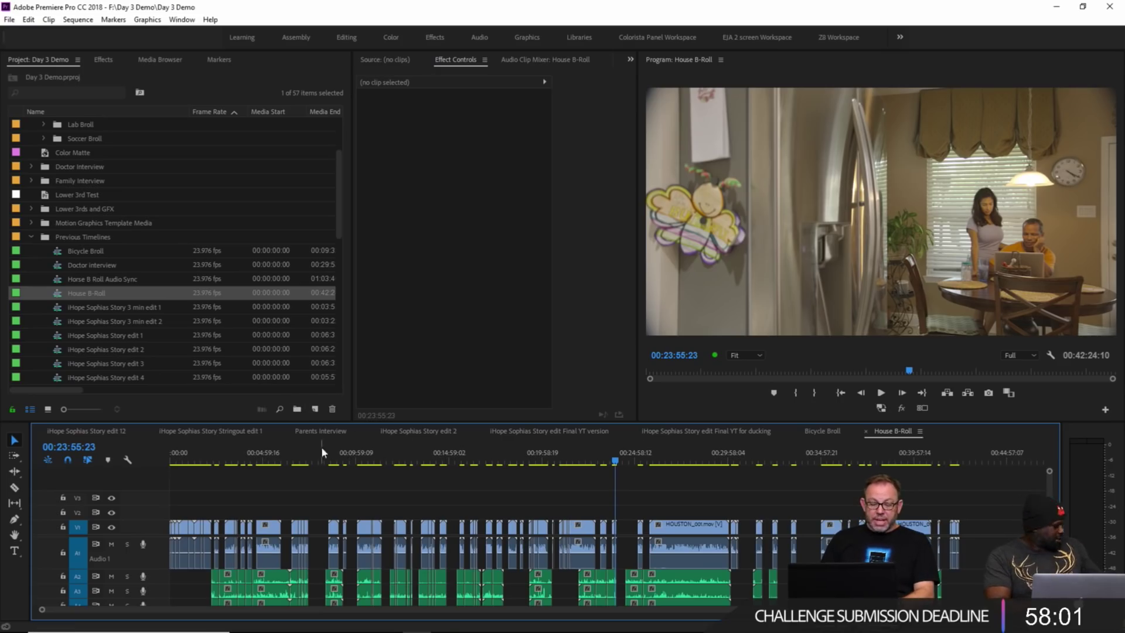
pyautogui.moveTo(481, 461); pyautogui.dragTo(593, 463)
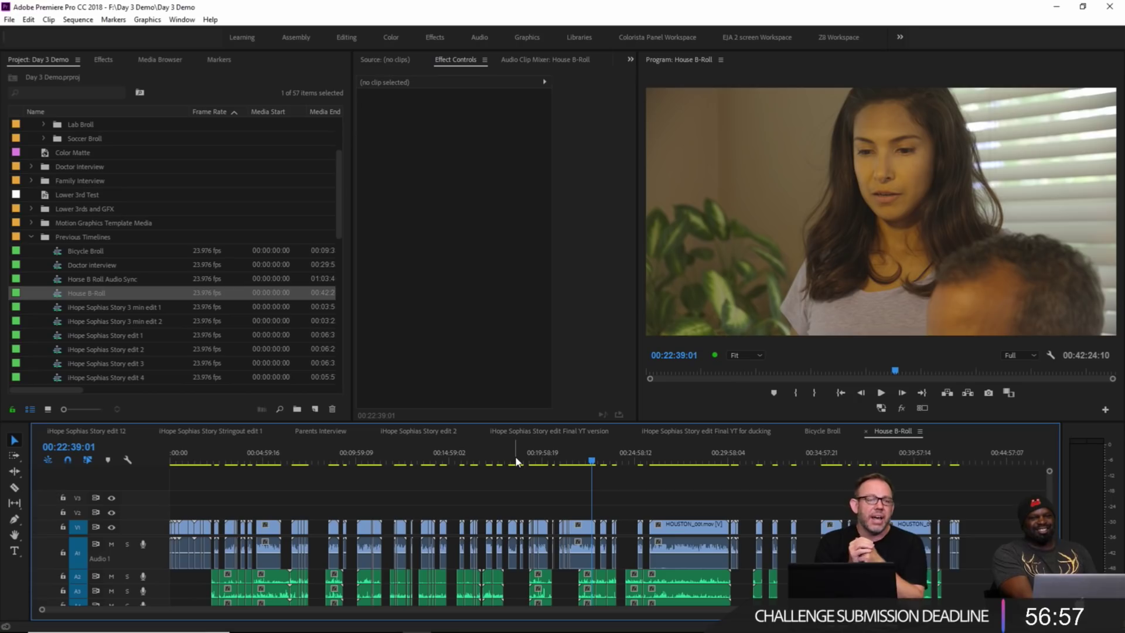
# Step: Switch to the iHope Sophias Story edit Final YT version sequence and play it briefly from 00:01:39:05
pyautogui.click(573, 431)
pyautogui.click(460, 452)
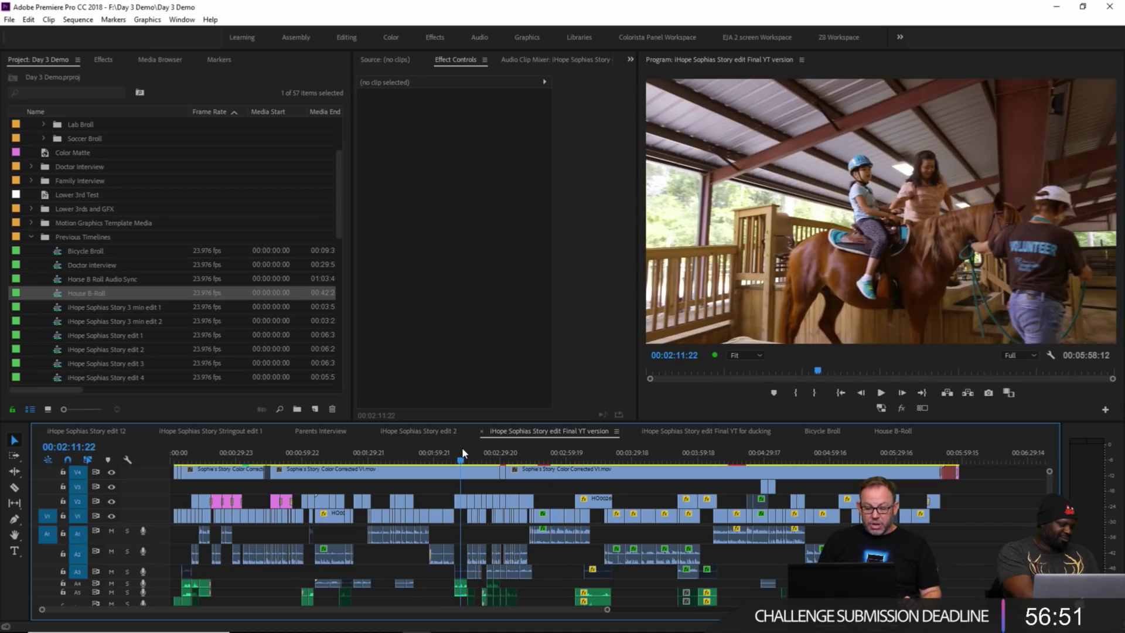
pyautogui.moveTo(462, 447); pyautogui.dragTo(389, 445)
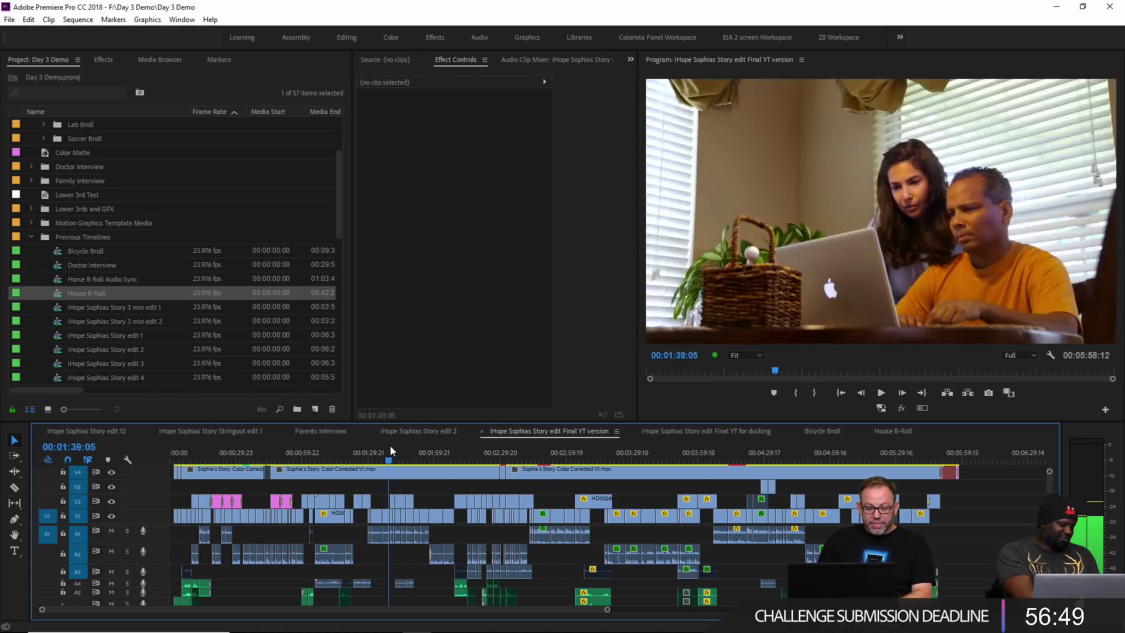
pyautogui.press('space')
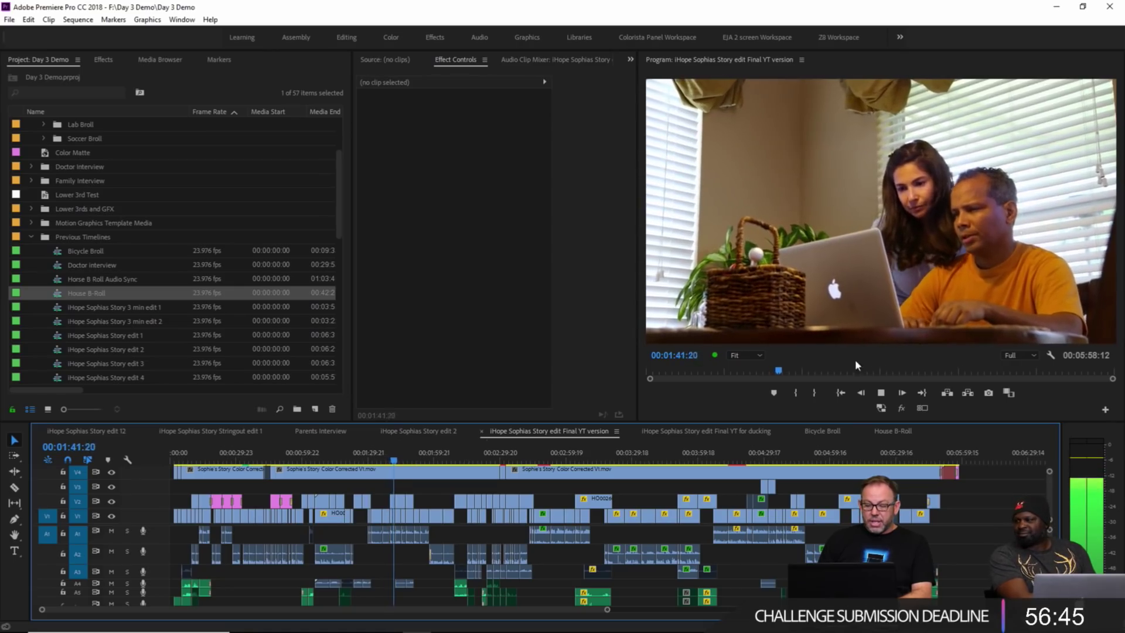
pyautogui.press('space')
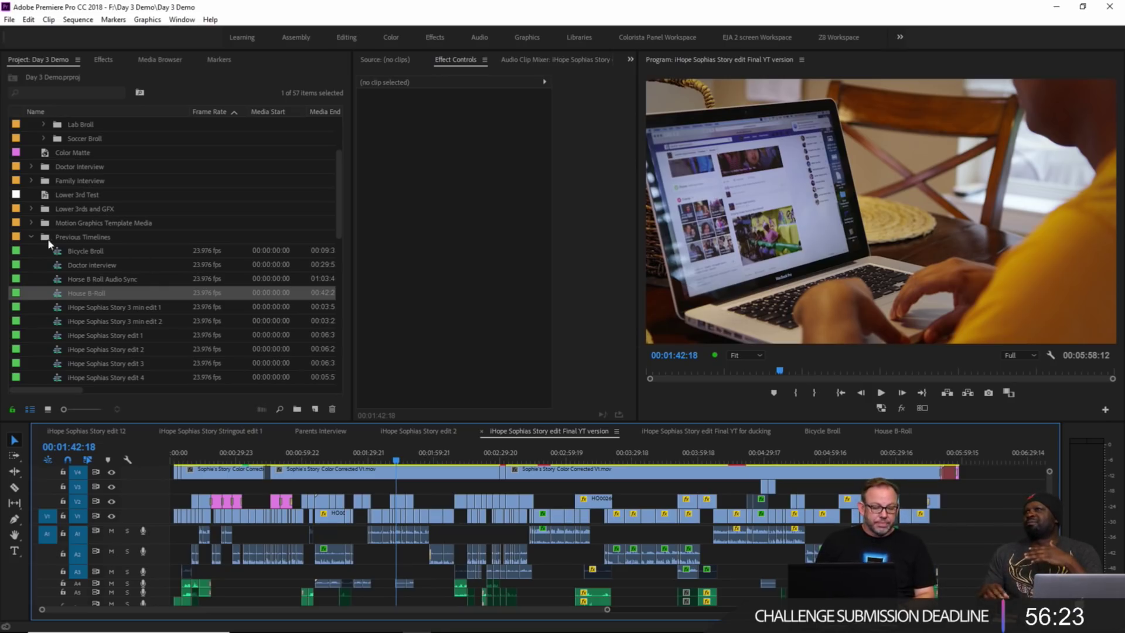
# Step: Examine the Create Proxies settings for HO007401.mov in the Bicycle Broll bin, and close them without creating proxies
pyautogui.scroll(1, 40, 223)
pyautogui.scroll(4, 39, 223)
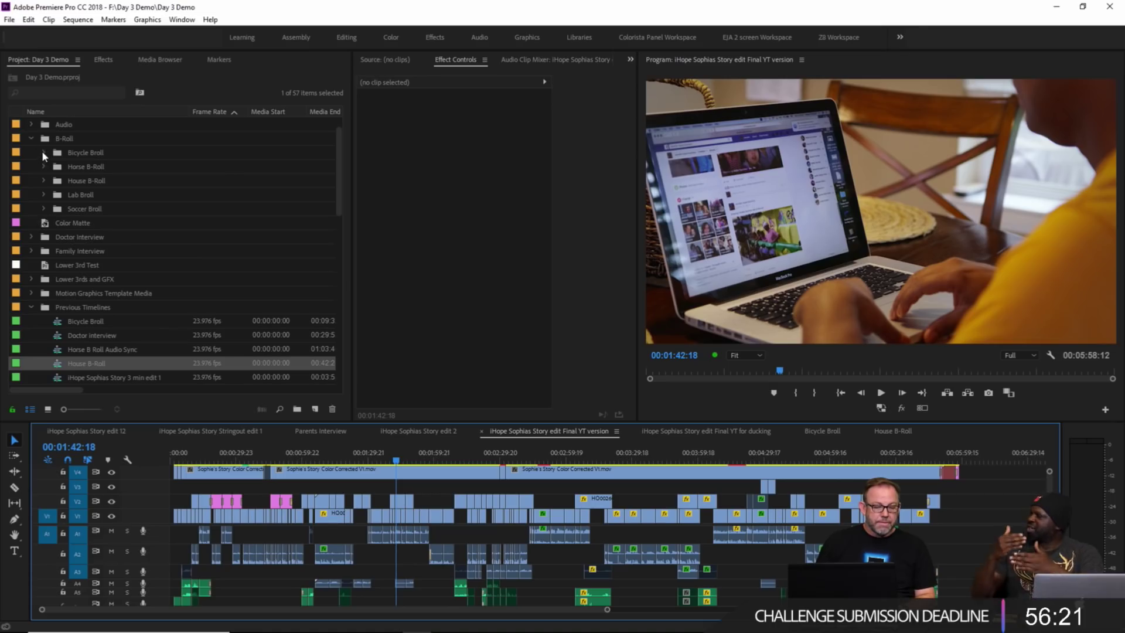
pyautogui.click(43, 152)
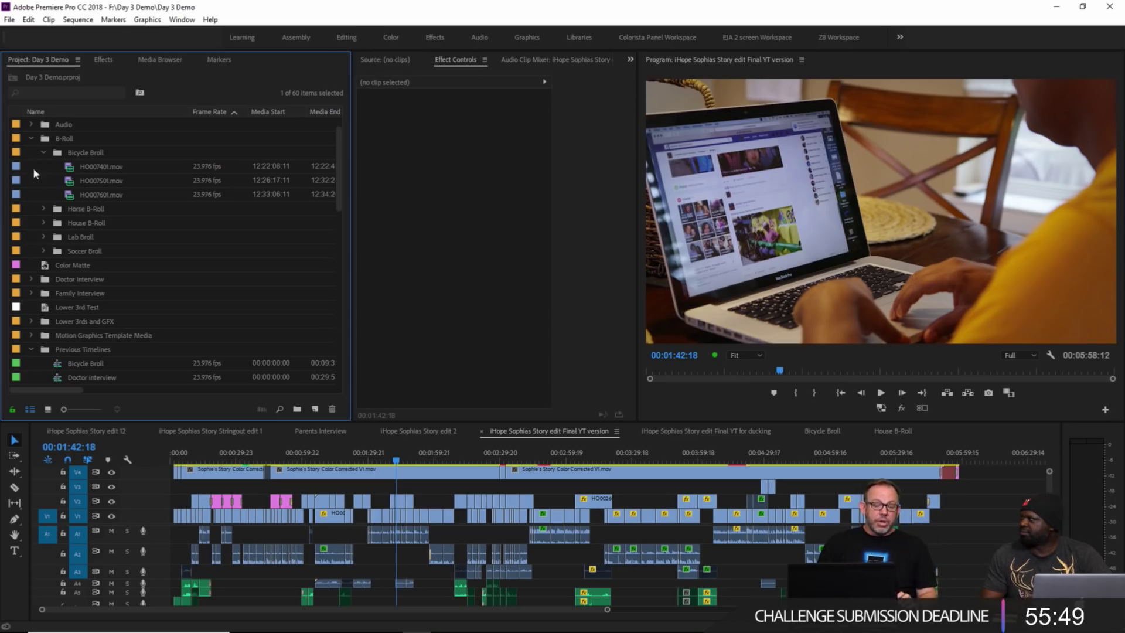
pyautogui.rightClick(71, 168)
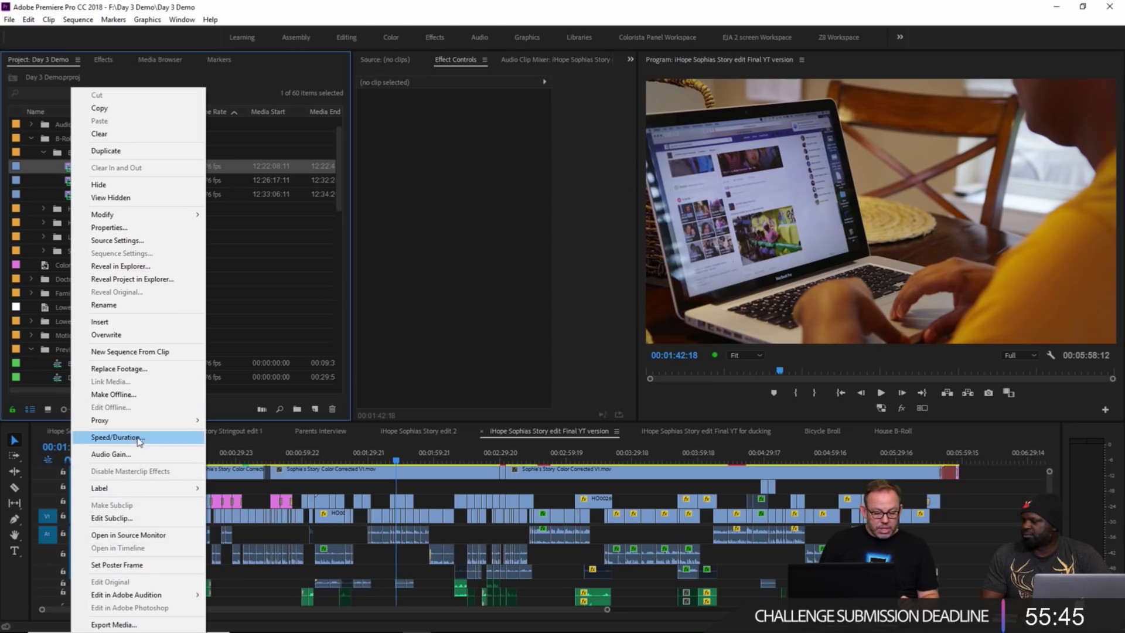
pyautogui.moveTo(145, 421)
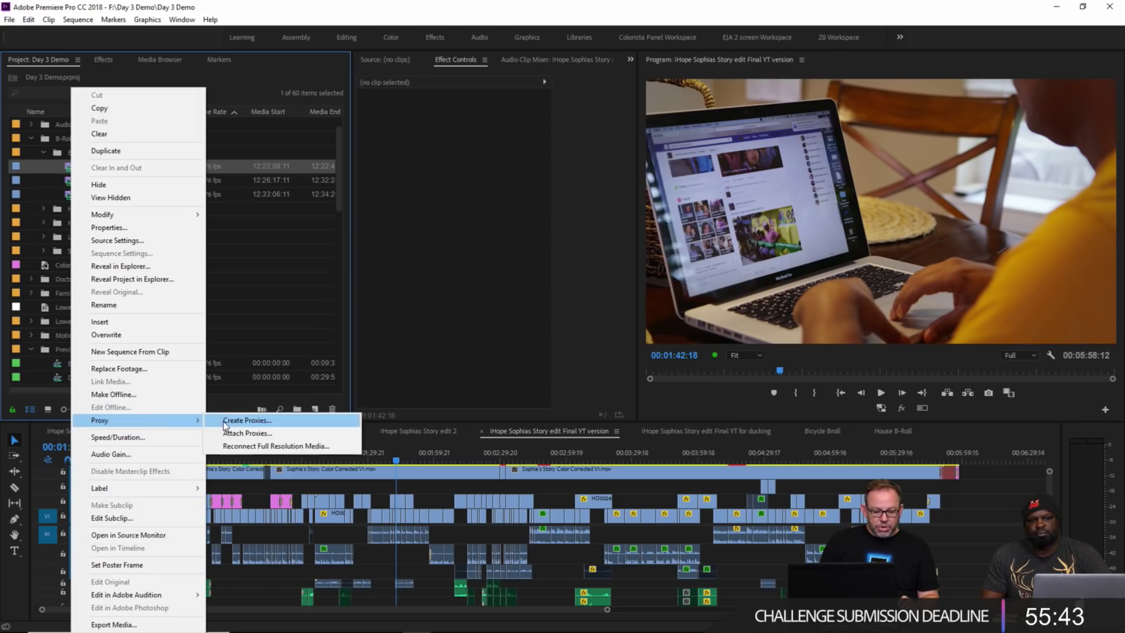
pyautogui.click(248, 421)
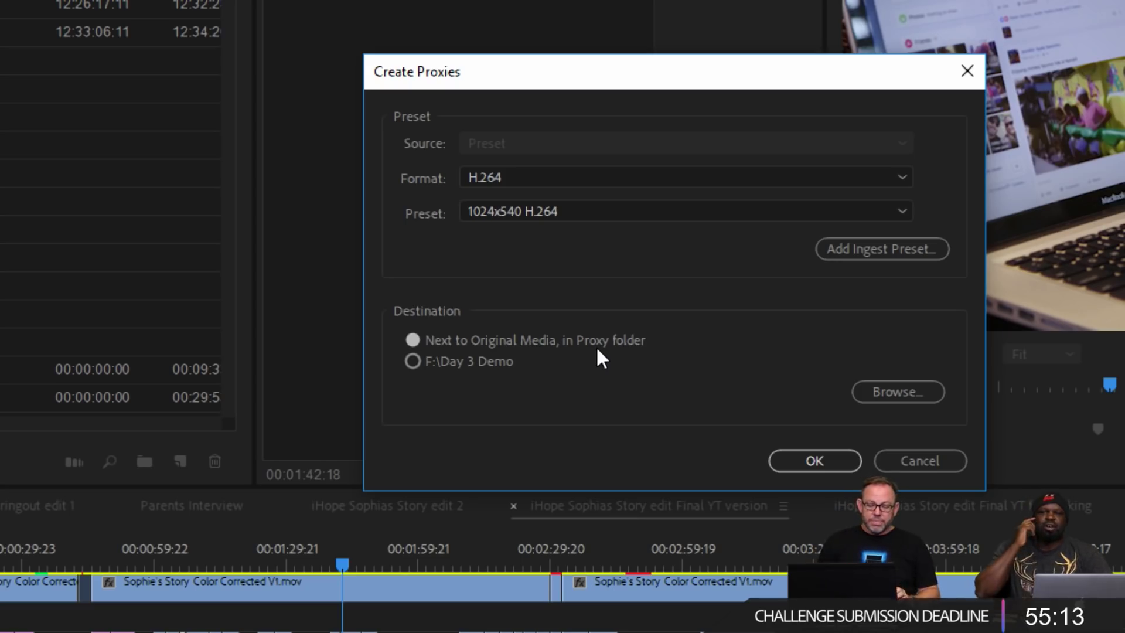
pyautogui.click(413, 361)
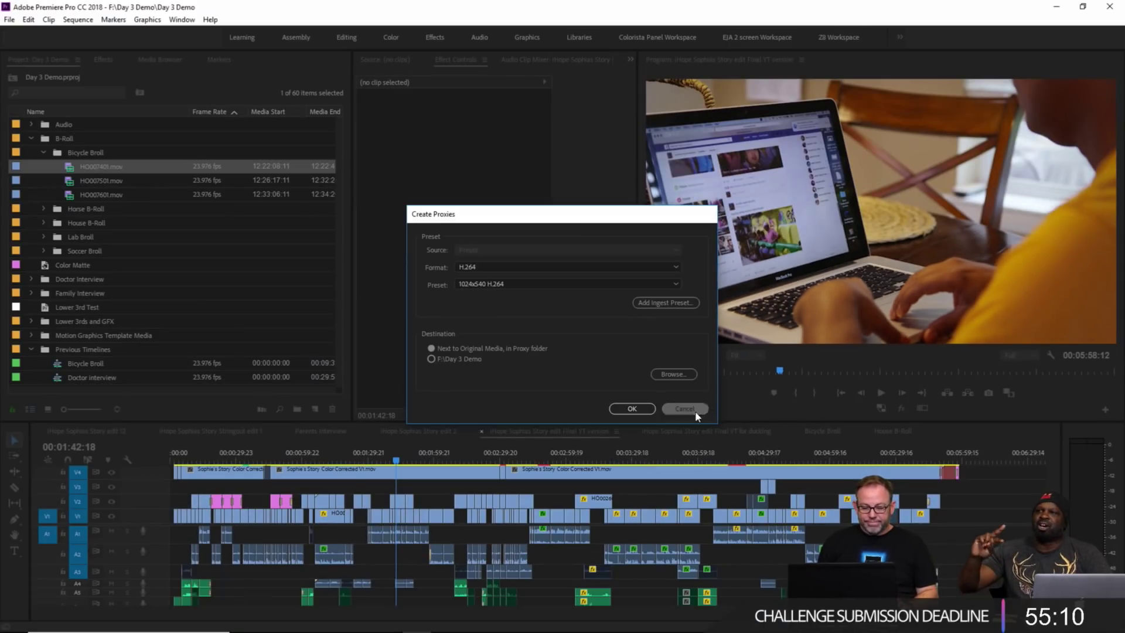
pyautogui.click(695, 411)
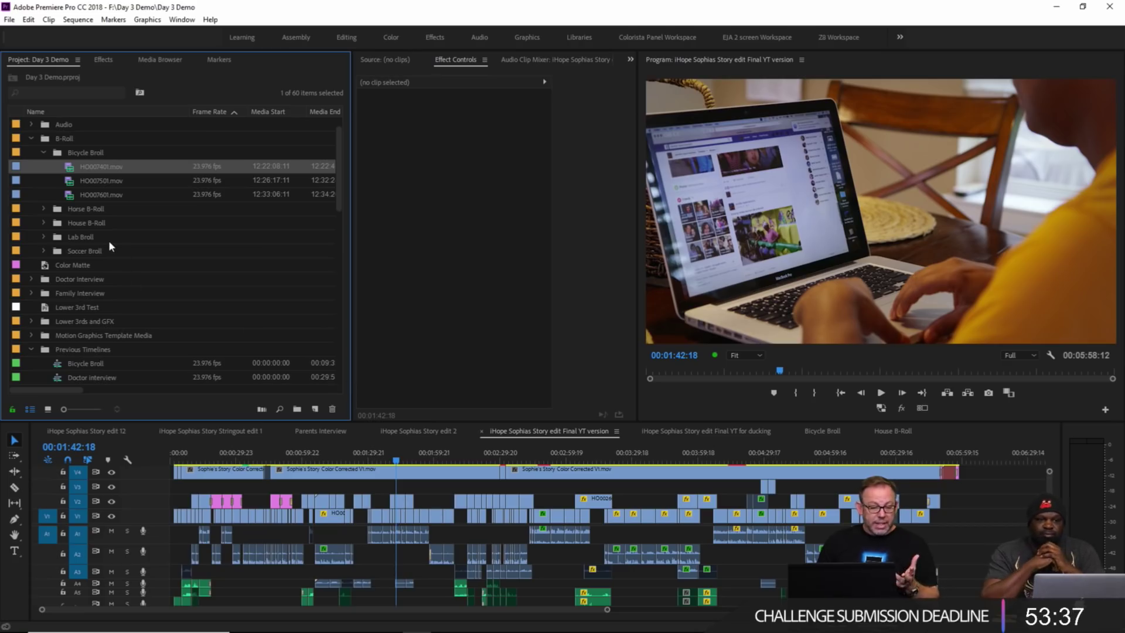
# Step: Collapse the Bicycle Broll bin and save the project
pyautogui.click(44, 155)
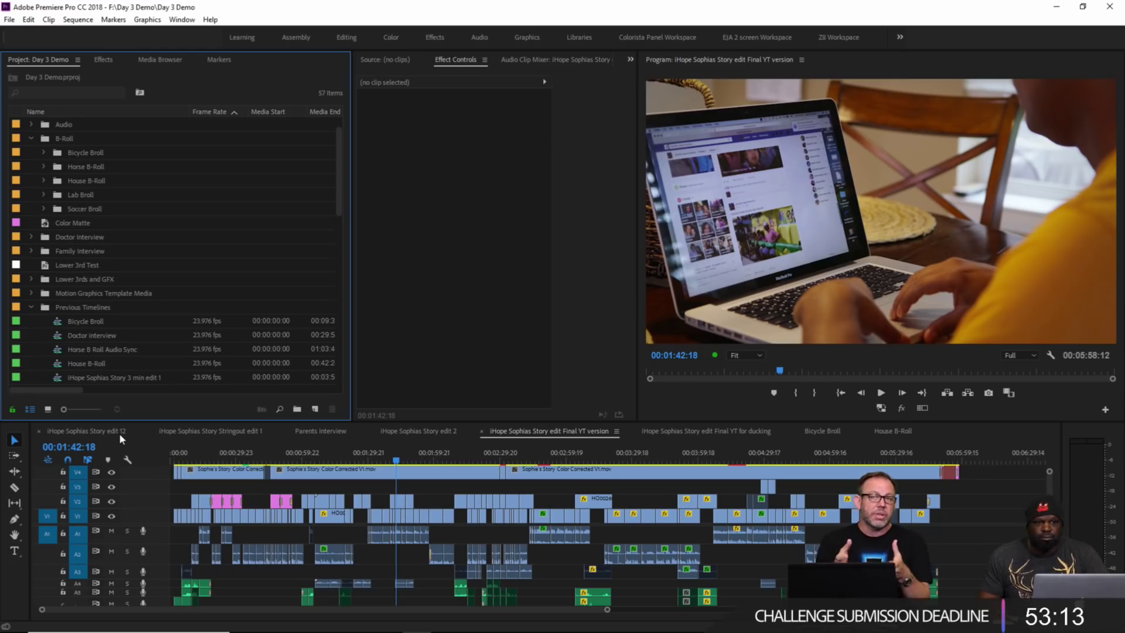
pyautogui.hotkey('ctrl', 's')
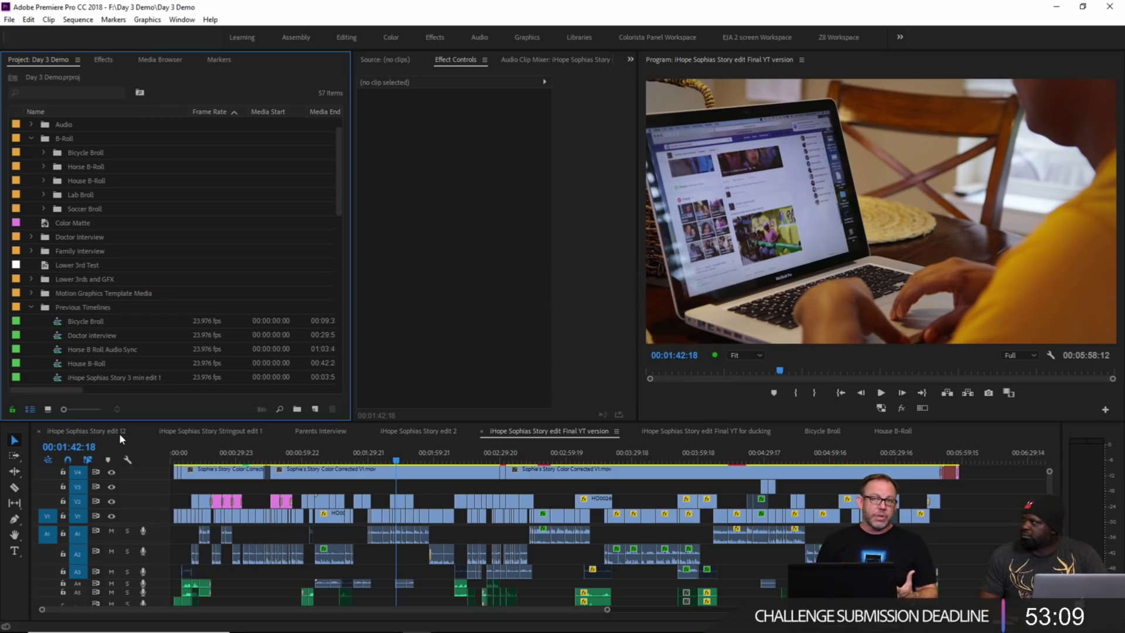
# Step: Switch to the Parents Interview sequence and scrub through its first interview clip to 00:25:15:08
pyautogui.click(326, 432)
pyautogui.press('-')
pyautogui.press('-')
pyautogui.press('-')
pyautogui.press('-')
pyautogui.press('-')
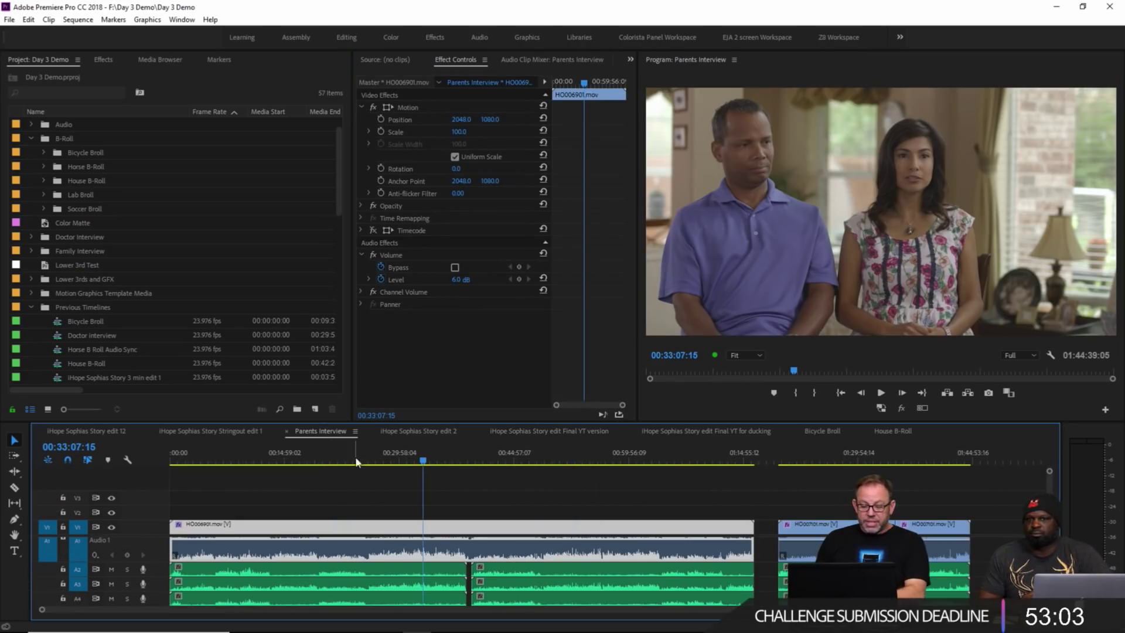
pyautogui.click(407, 459)
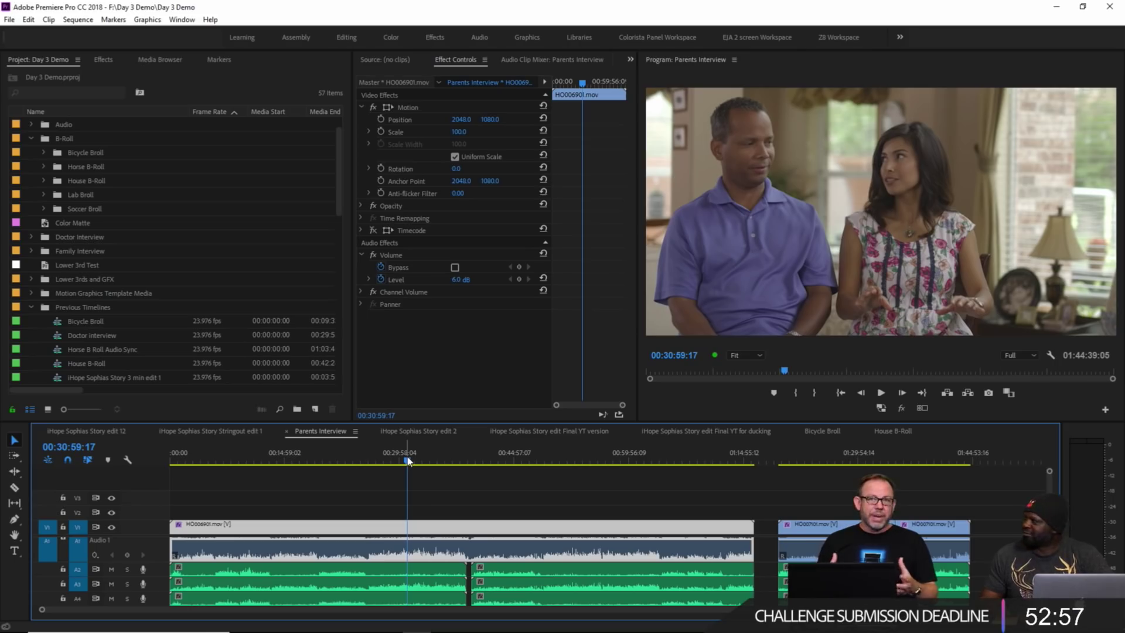
pyautogui.moveTo(405, 459); pyautogui.dragTo(364, 458)
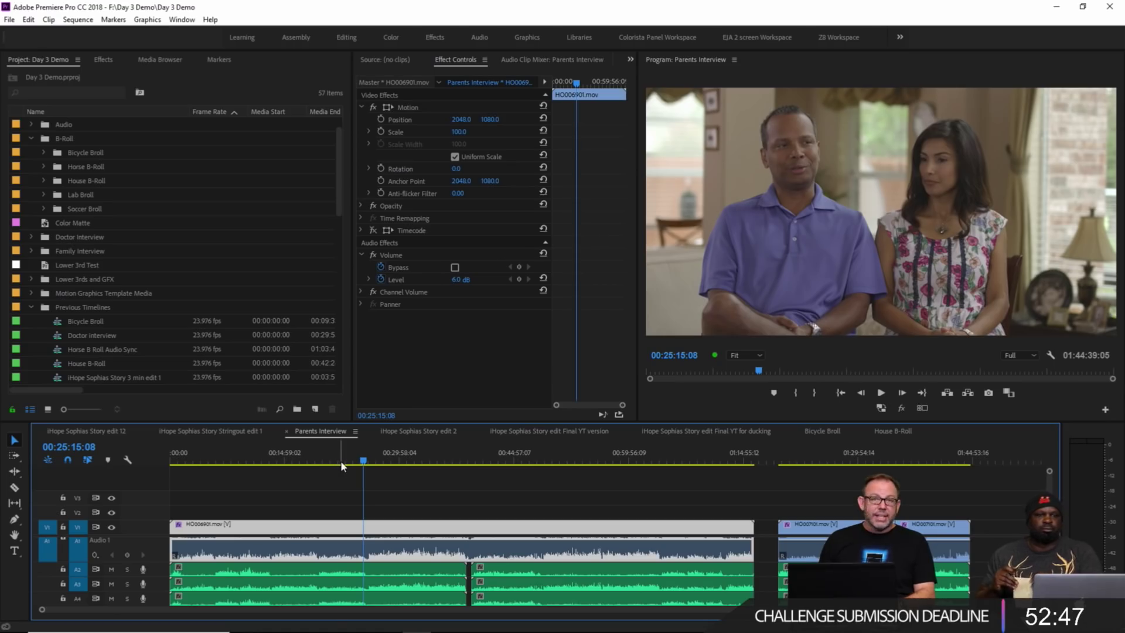
# Step: Play the Parents Interview sequence from 00:38:15:22 and from 00:38:33:03
pyautogui.click(460, 460)
pyautogui.moveTo(460, 459); pyautogui.dragTo(465, 459)
pyautogui.press('=')
pyautogui.press('=')
pyautogui.press('=')
pyautogui.press('=')
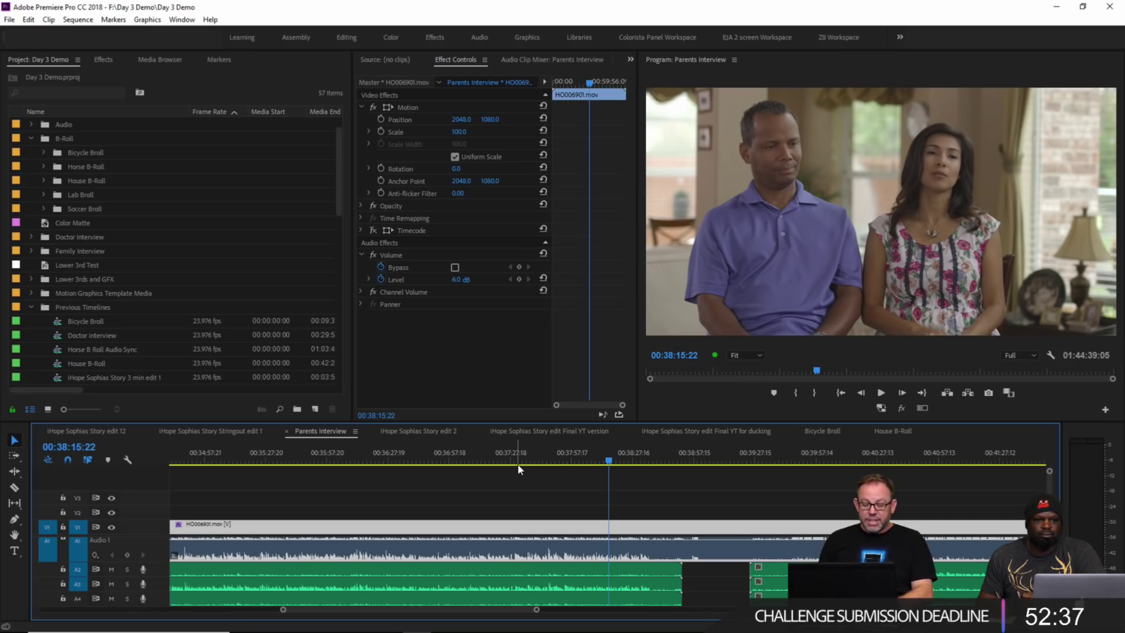
pyautogui.press('space')
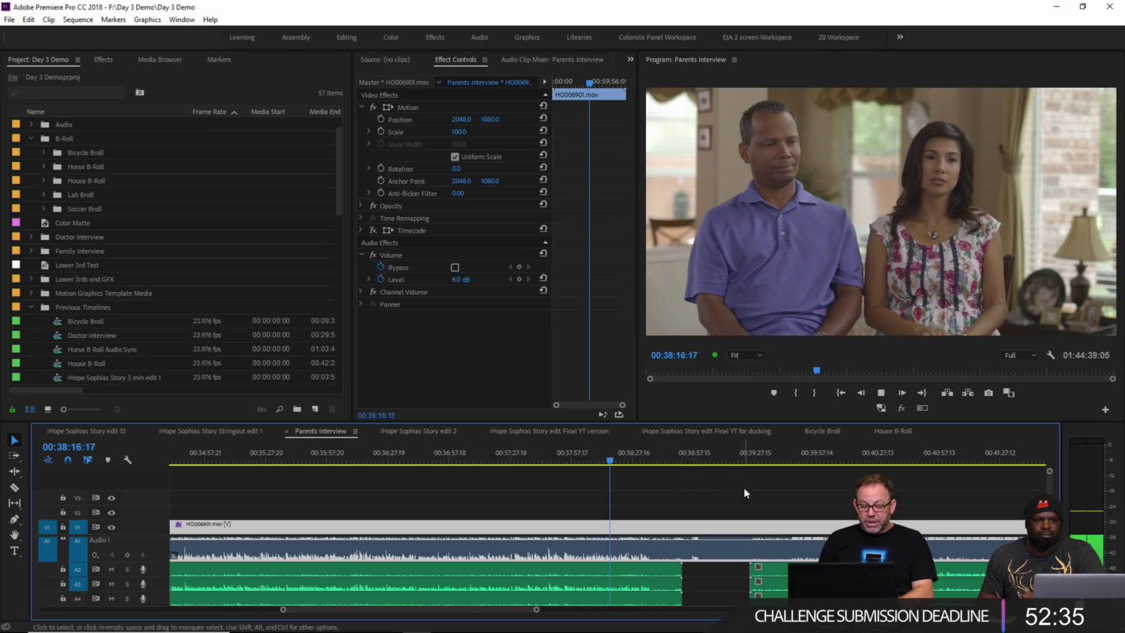
pyautogui.click(638, 459)
pyautogui.click(644, 457)
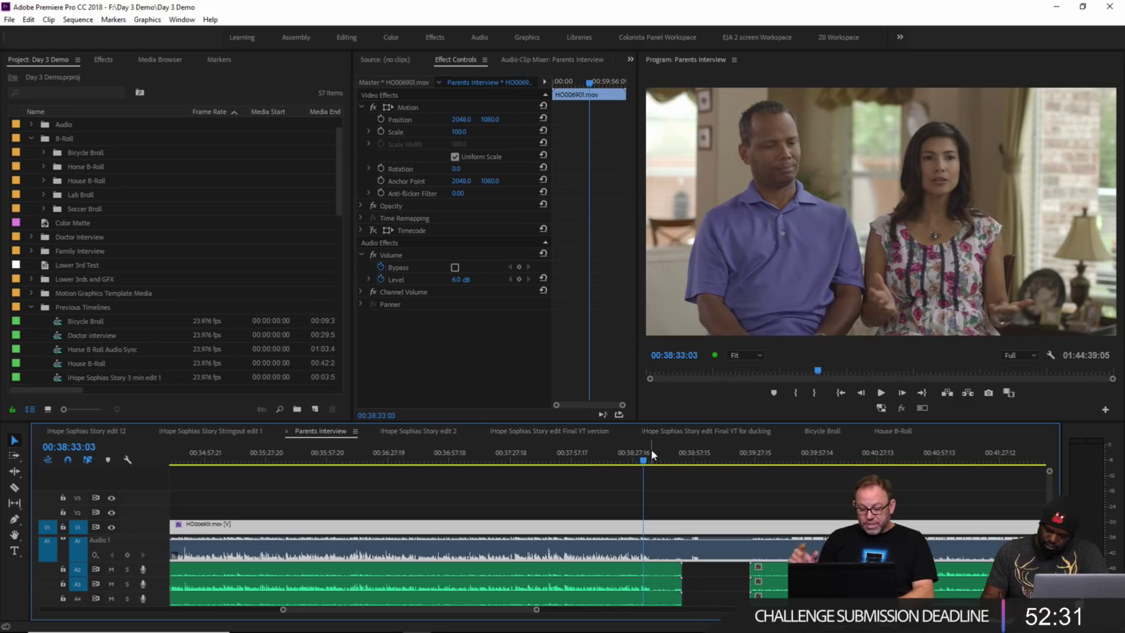
pyautogui.press('space')
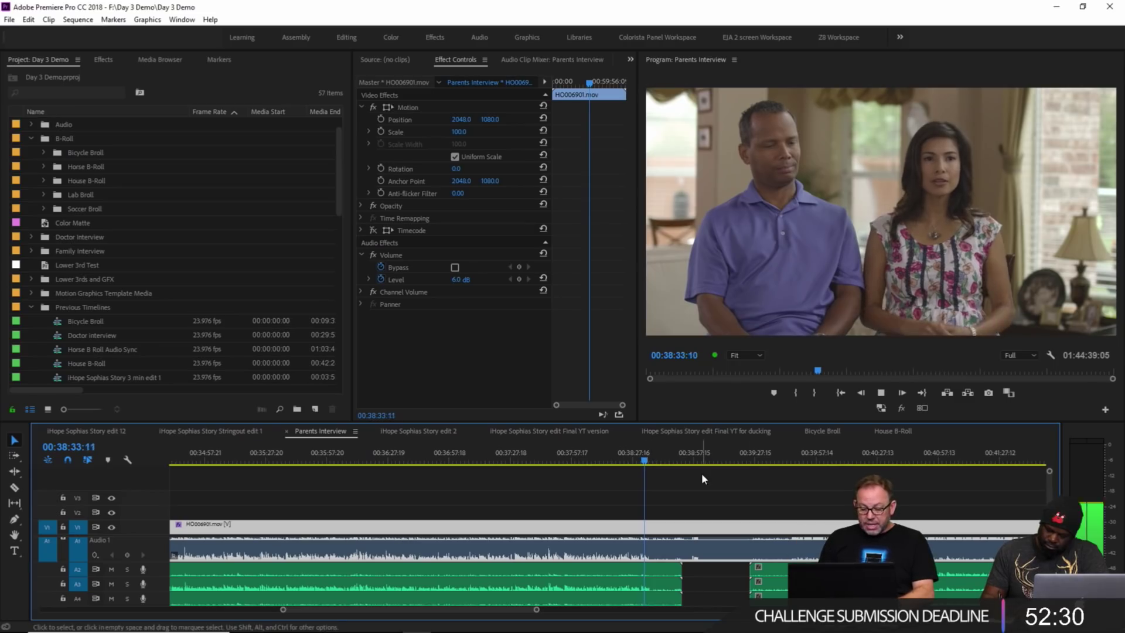
# Step: Park the playhead at 00:38:50:21 and turn on the Timecode effect of the HO006901.mov clip
pyautogui.click(666, 461)
pyautogui.click(670, 461)
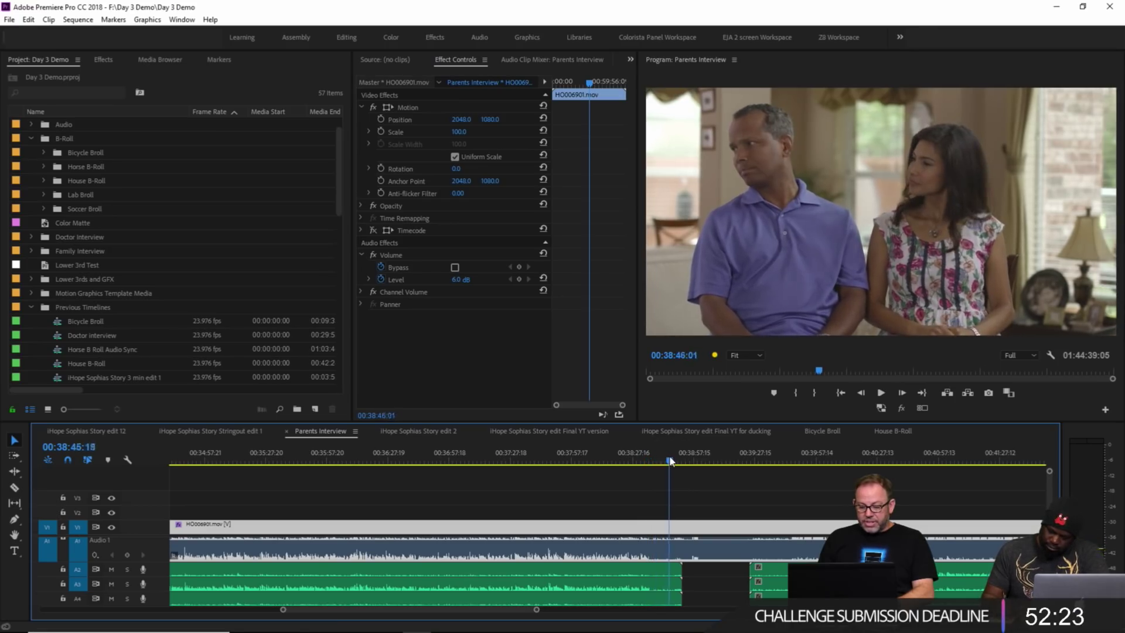
pyautogui.press('space')
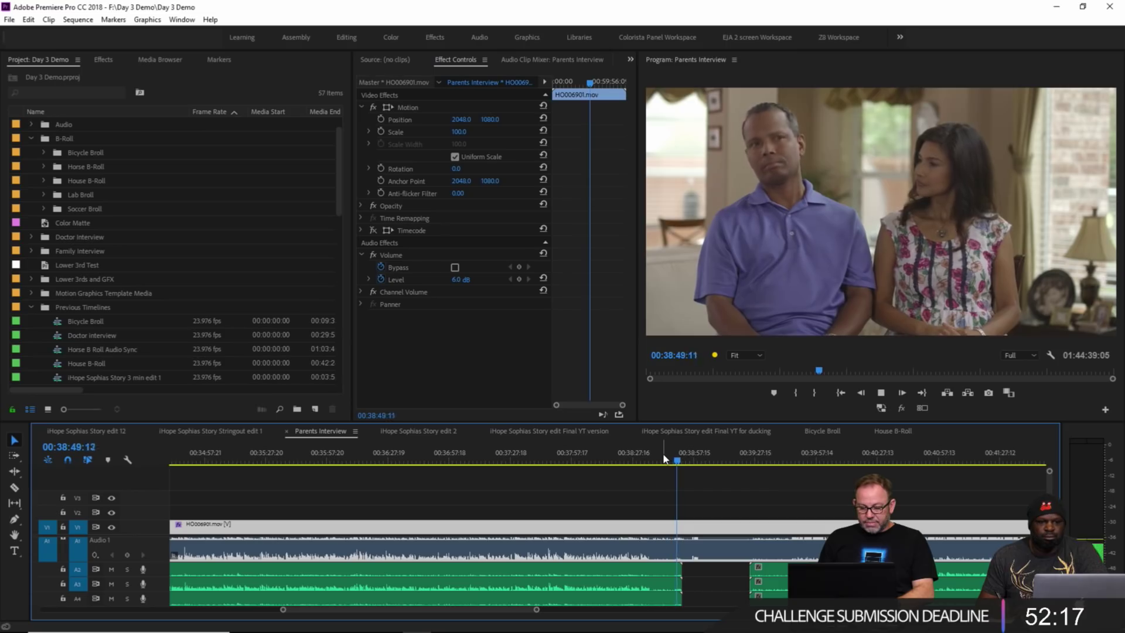
pyautogui.press('space')
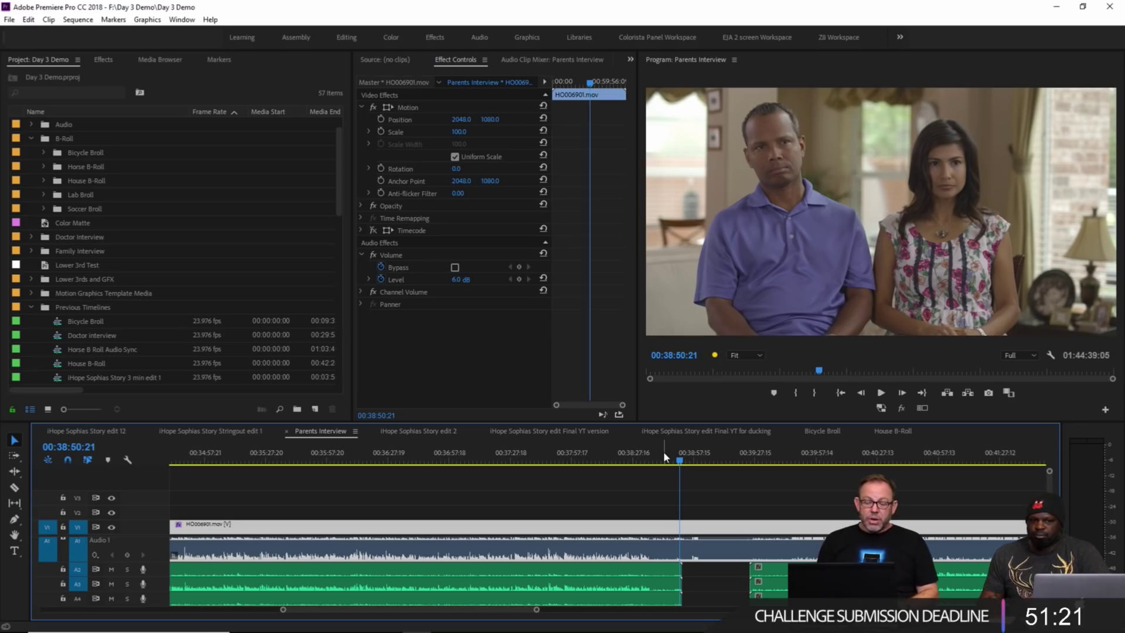
pyautogui.click(372, 230)
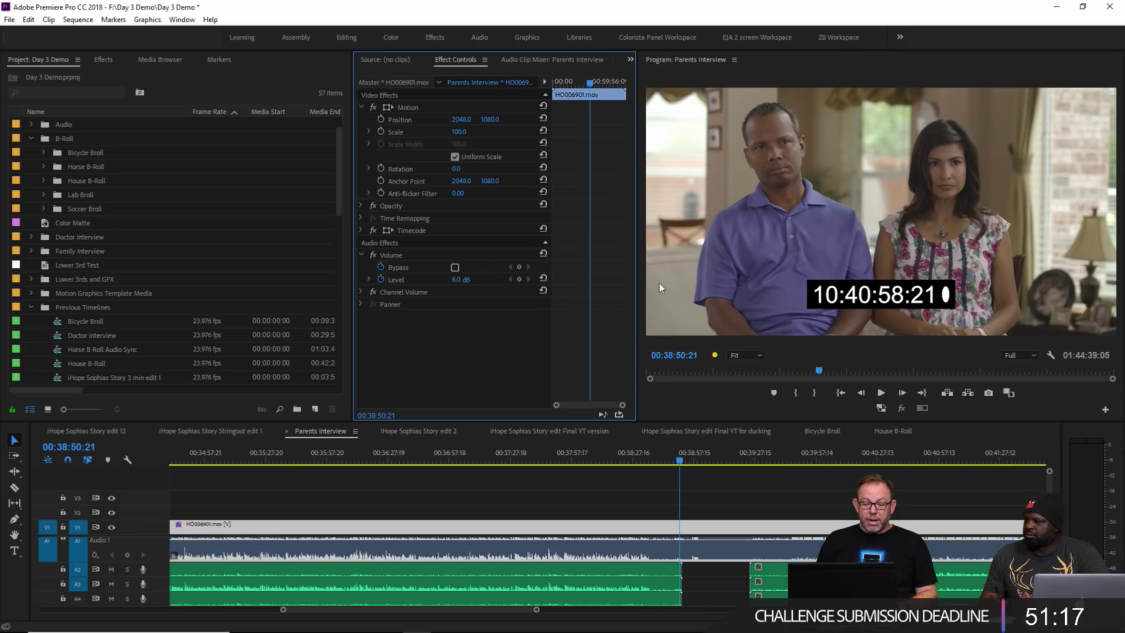
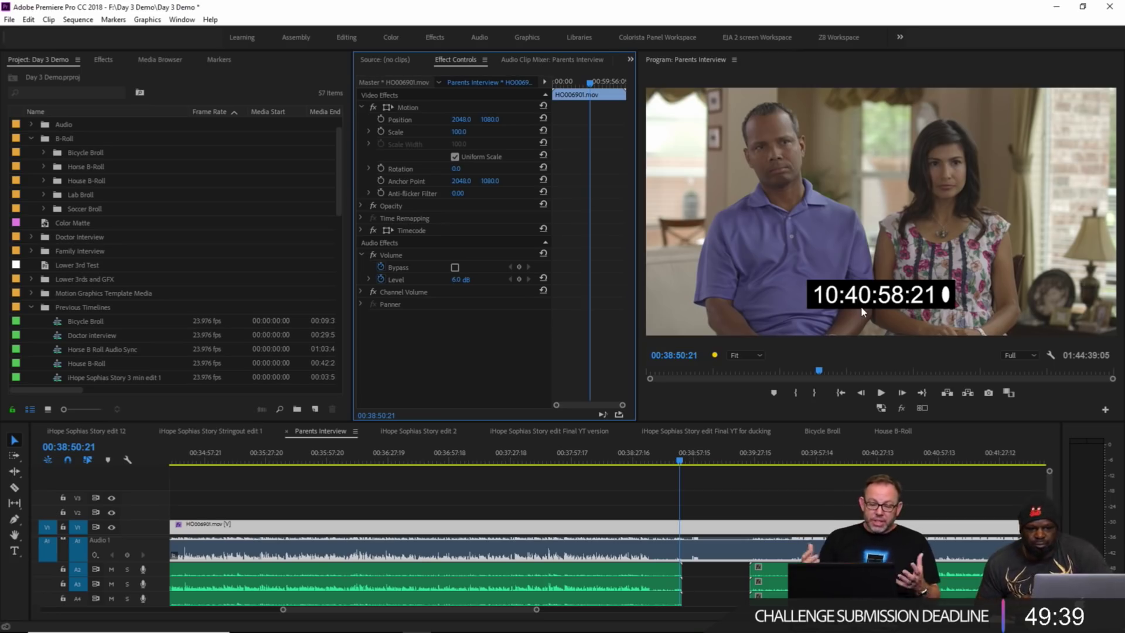
# Step: Open the iHope Sophia_Script_v2_5-24-17 document from the desktop in Word, and dismiss the sign-in prompt and Protected View warning
pyautogui.click(1056, 11)
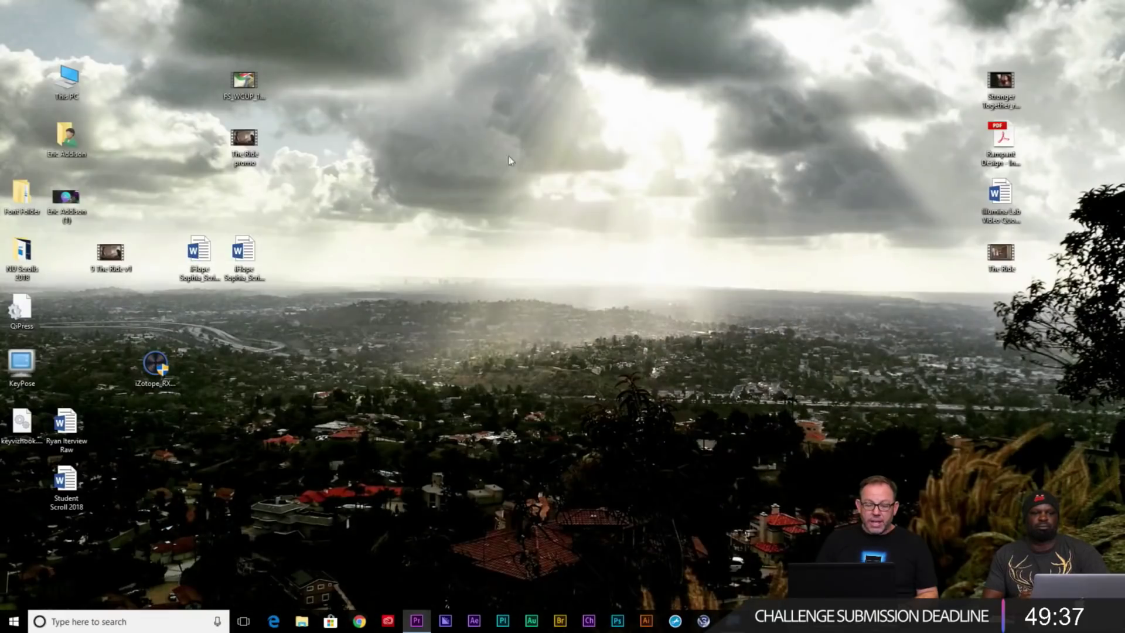
pyautogui.doubleClick(197, 252)
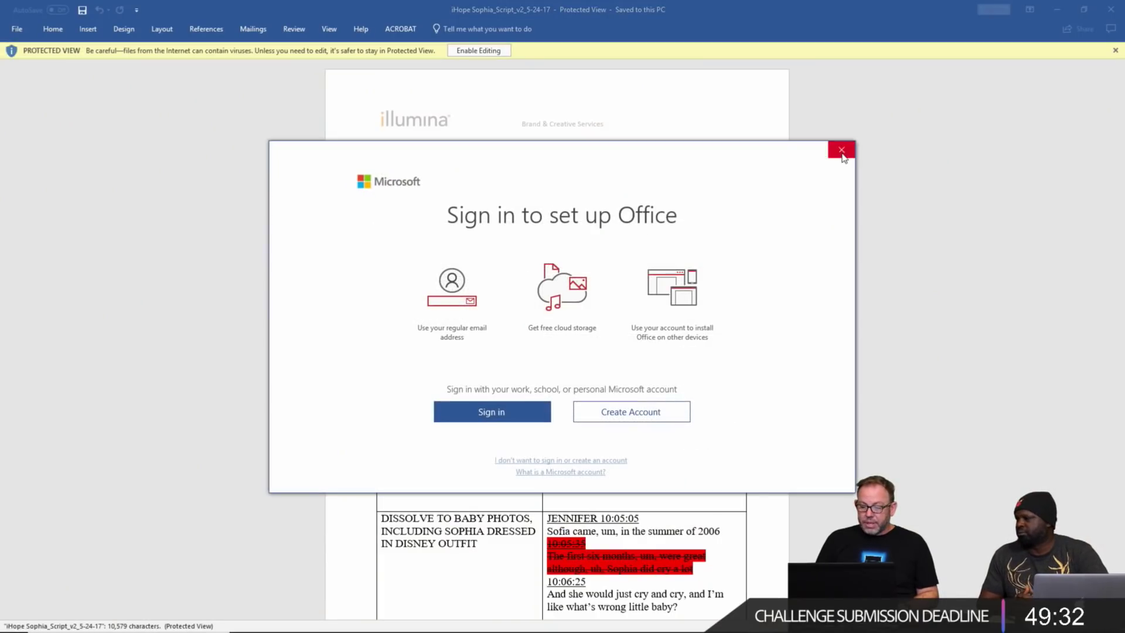
pyautogui.click(841, 151)
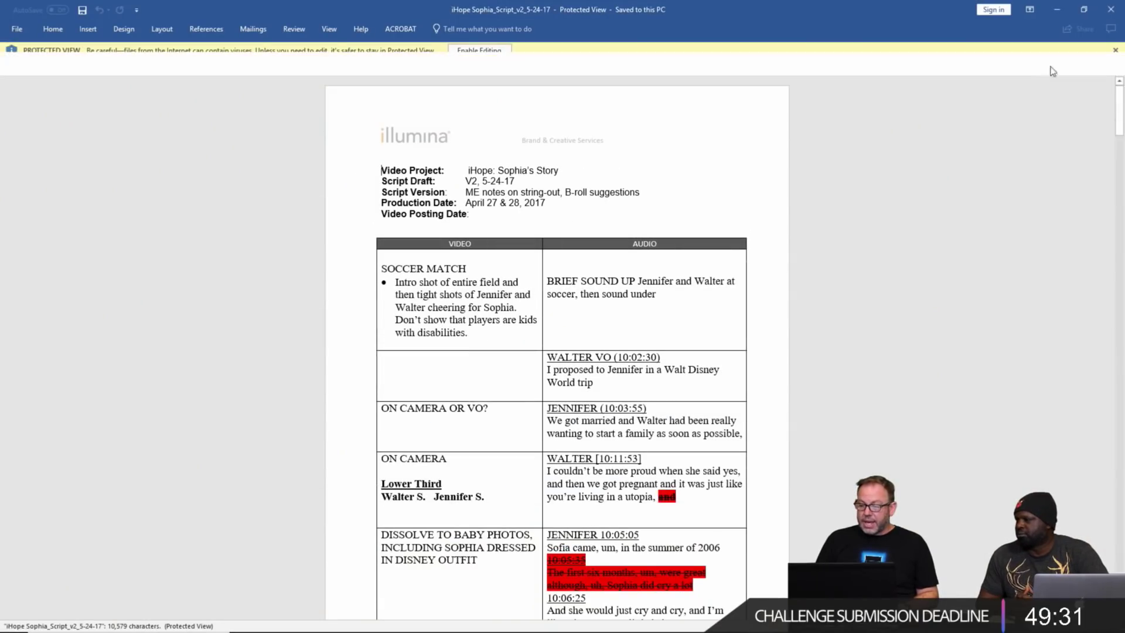
pyautogui.click(1115, 51)
pyautogui.click(1115, 51)
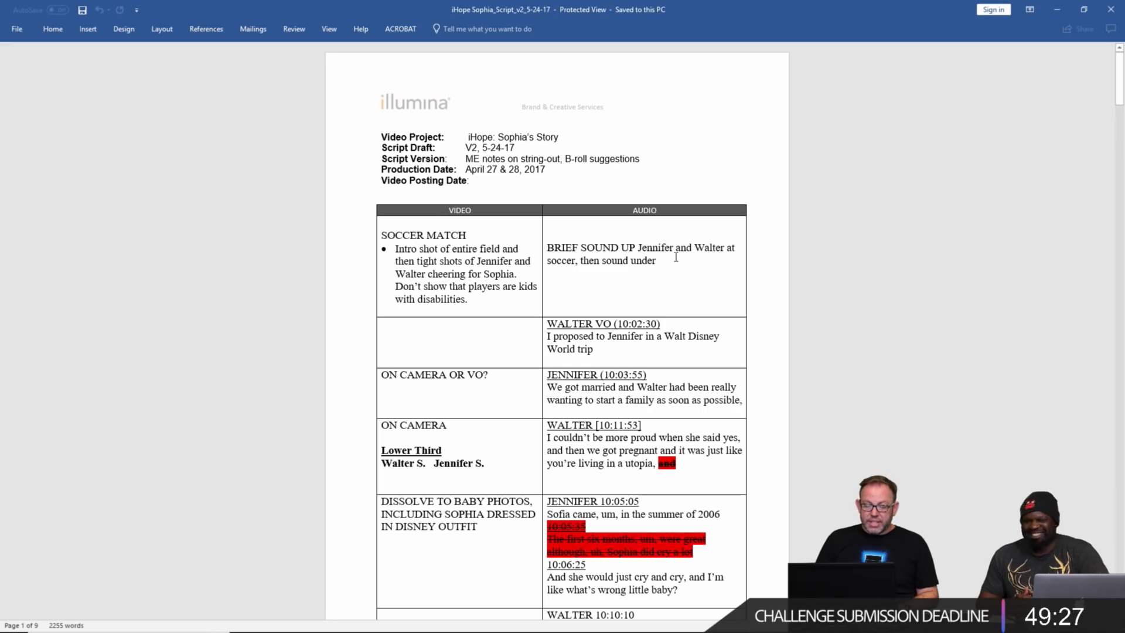
pyautogui.scroll(-1, 536, 233)
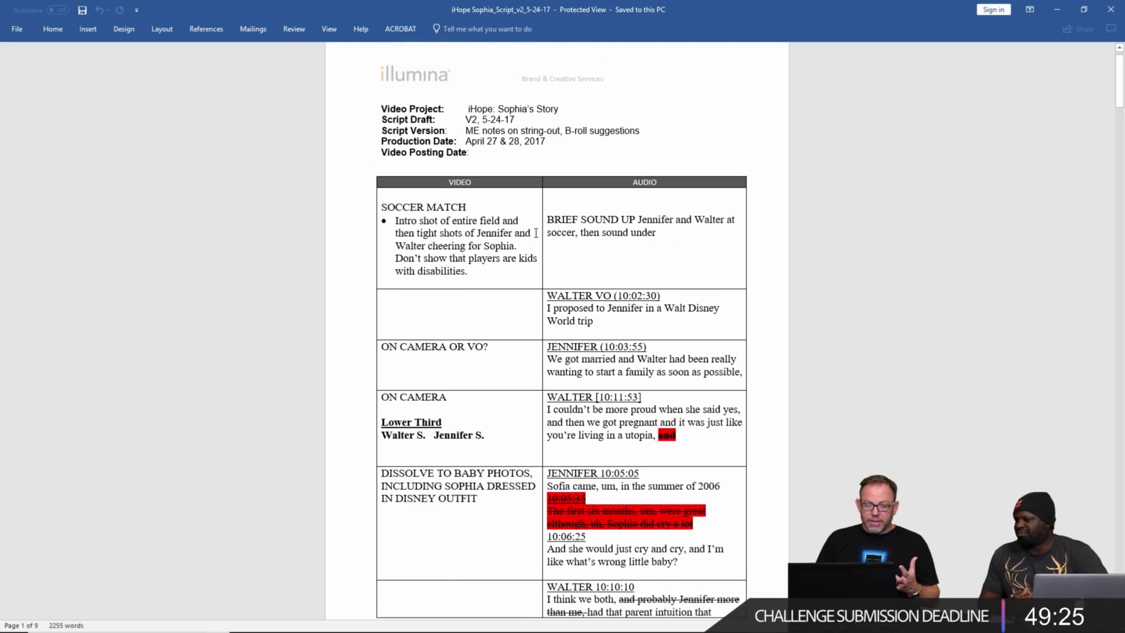
pyautogui.scroll(-1, 536, 232)
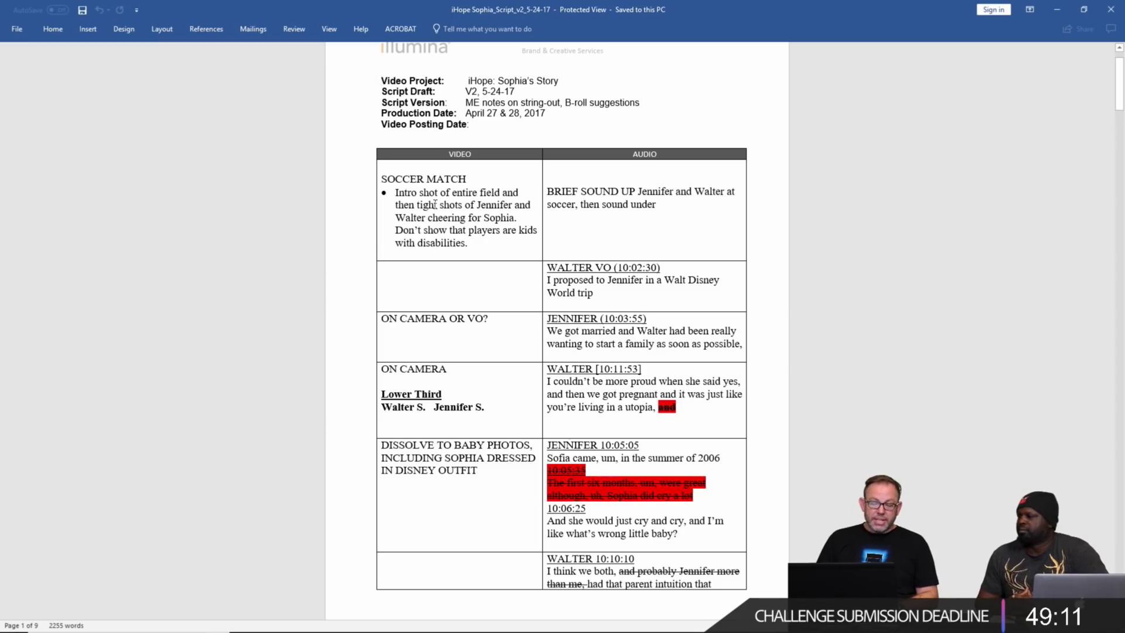
# Step: Read through the first three pages of the script, examining the timecoded interview lines, struck-out passages and shot notes
pyautogui.scroll(-1, 434, 206)
pyautogui.scroll(1, 434, 211)
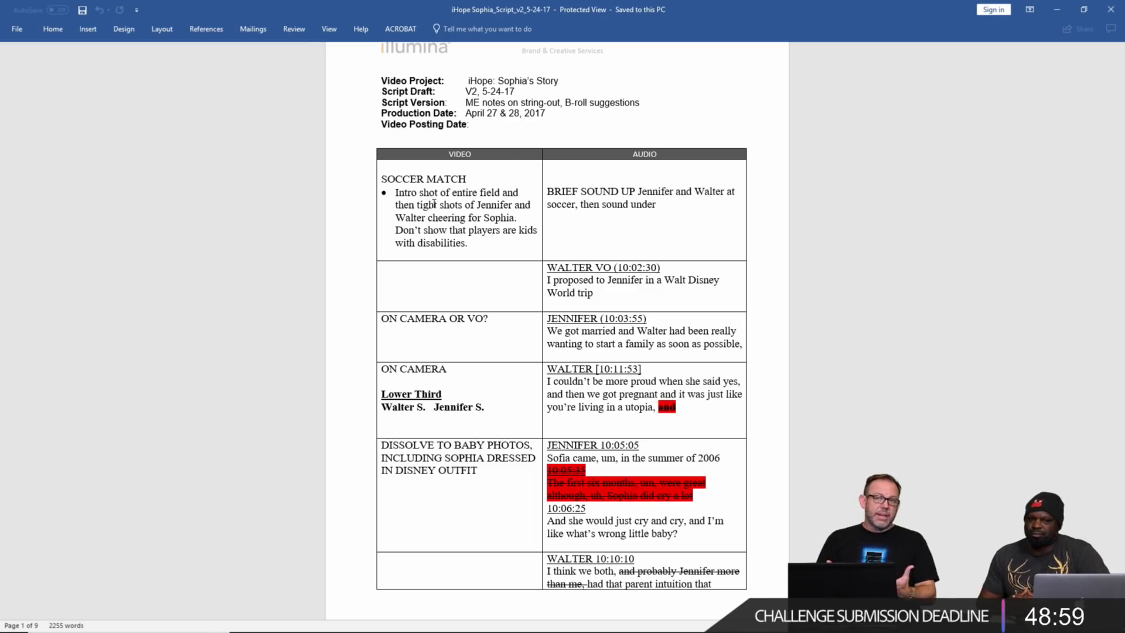
pyautogui.scroll(-10, 324, 298)
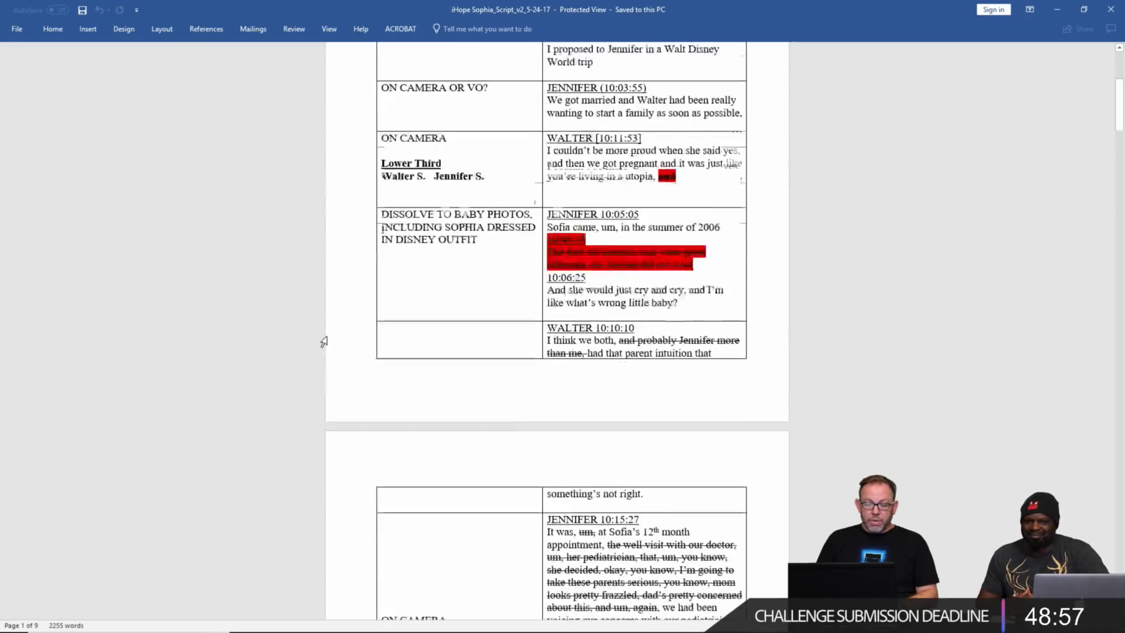
pyautogui.scroll(-8, 332, 344)
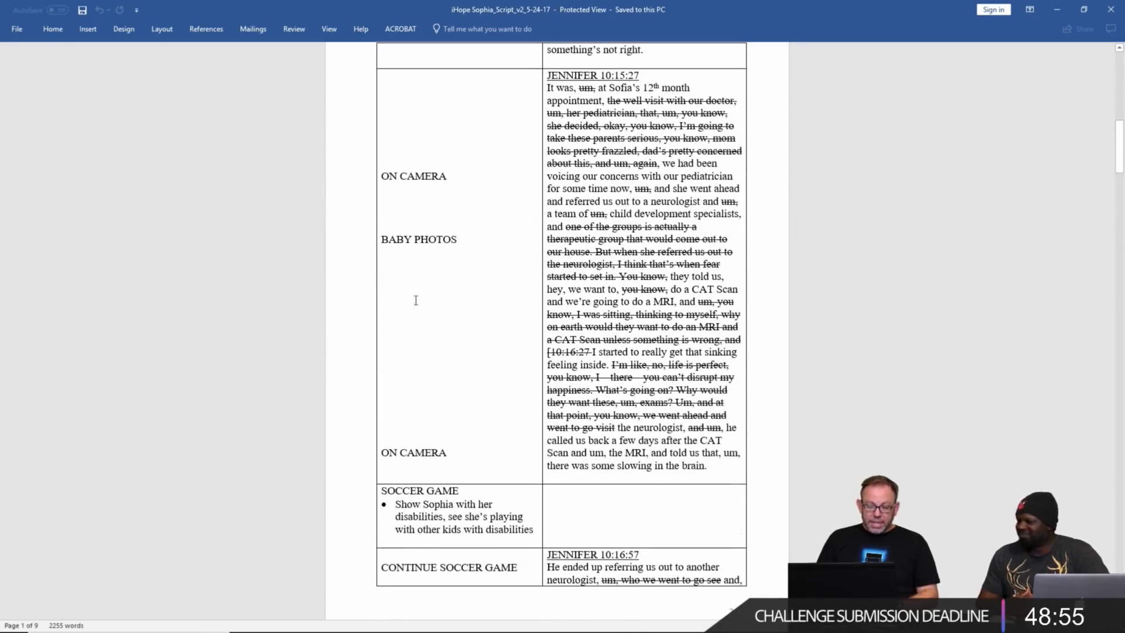
pyautogui.scroll(-9, 435, 260)
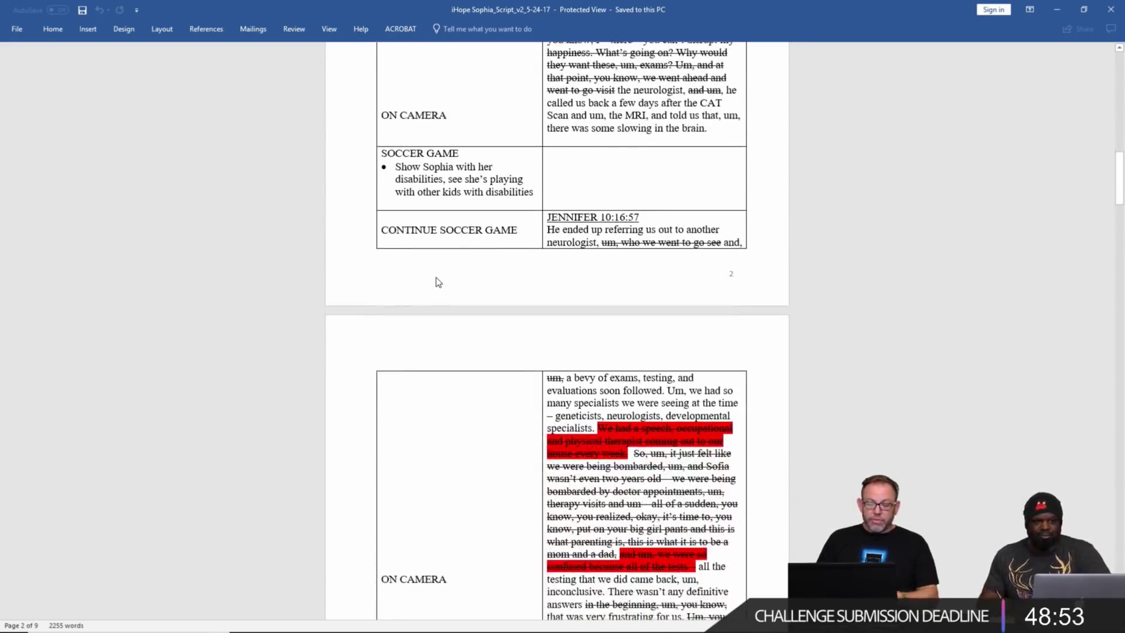
pyautogui.scroll(-5, 445, 271)
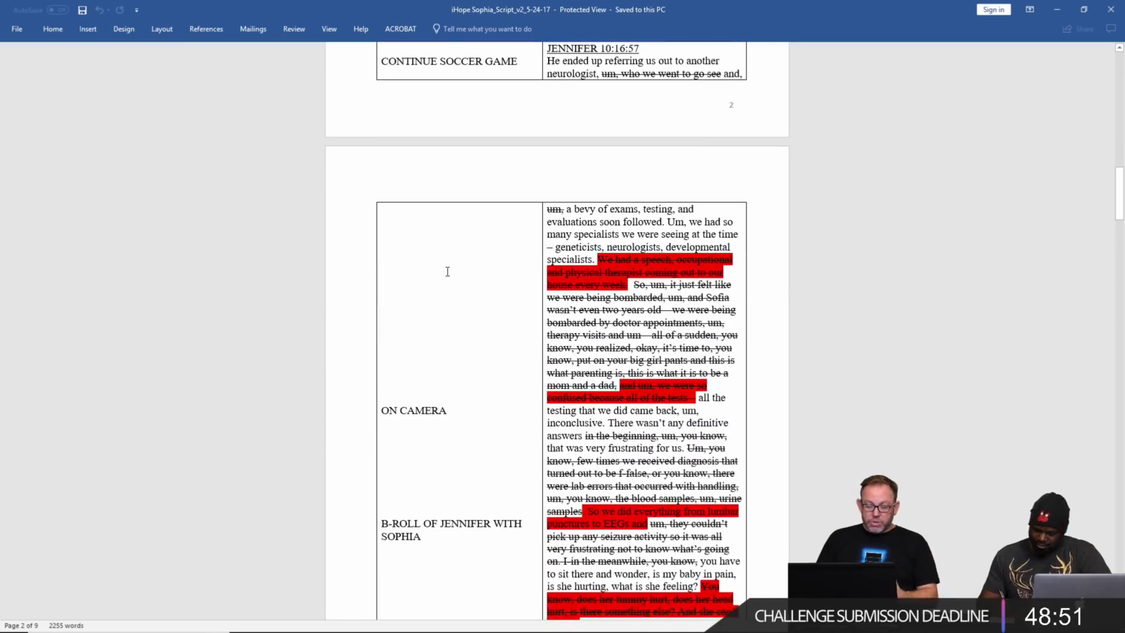
pyautogui.scroll(11, 452, 276)
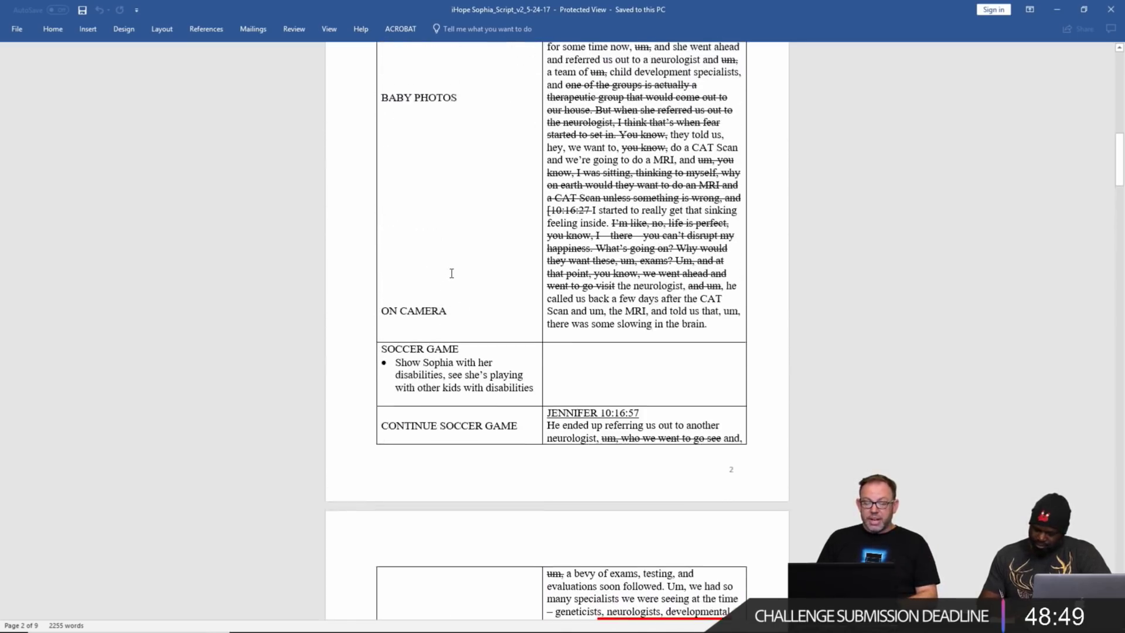
pyautogui.scroll(5, 628, 300)
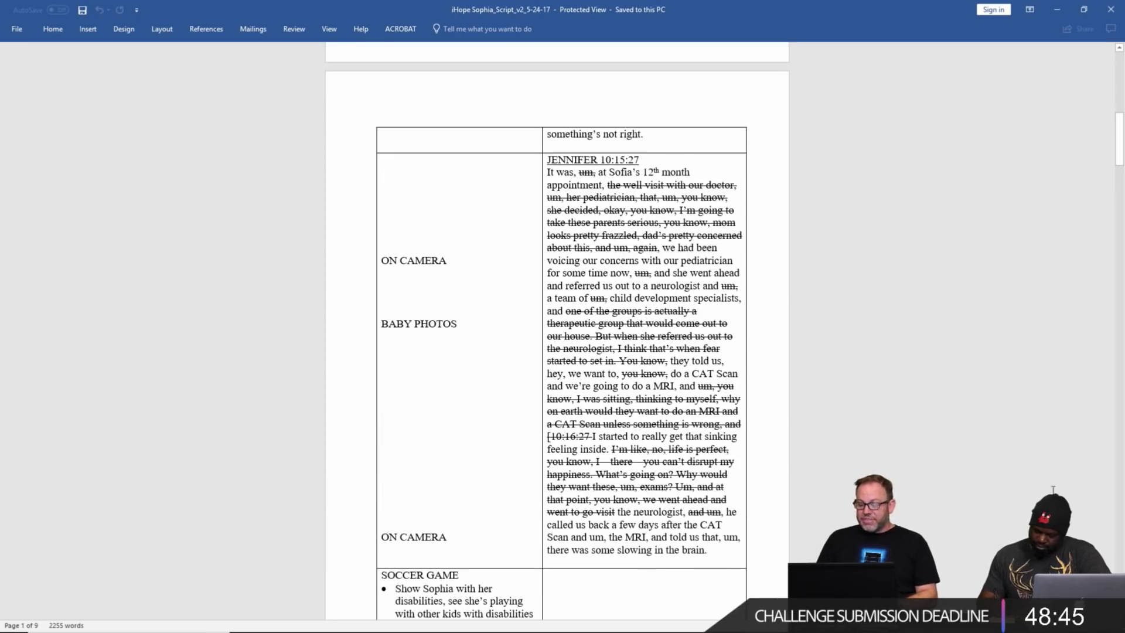
pyautogui.scroll(8, 769, 336)
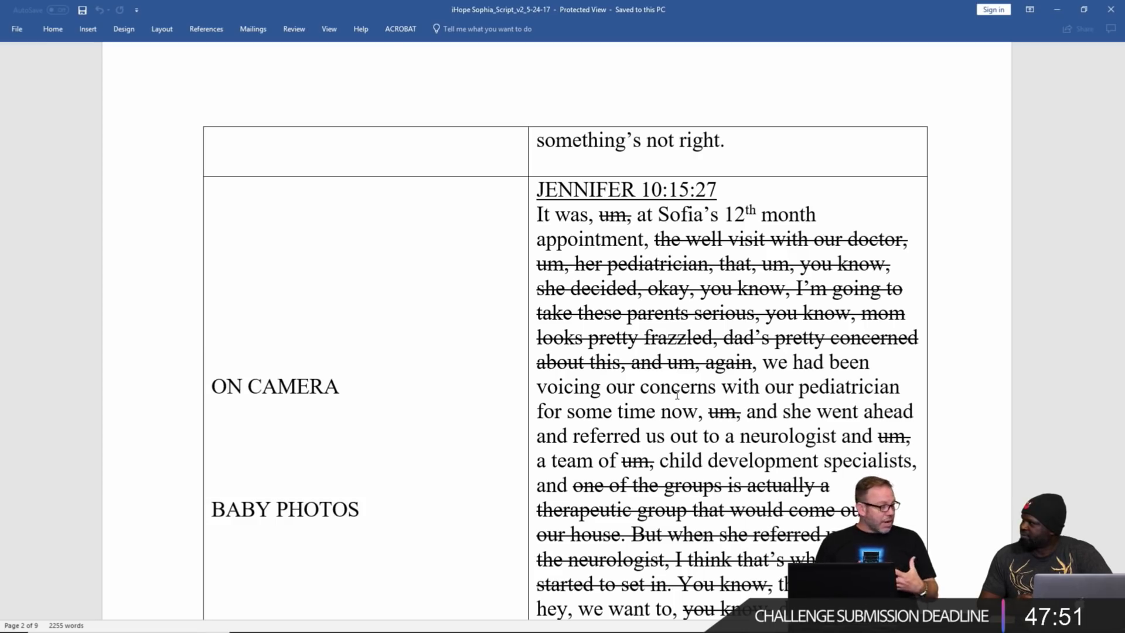
# Step: Close the Word script, return to Premiere Pro and switch to the iHope Sophias Story edit 12 sequence at 00:00:37:22
pyautogui.click(1111, 9)
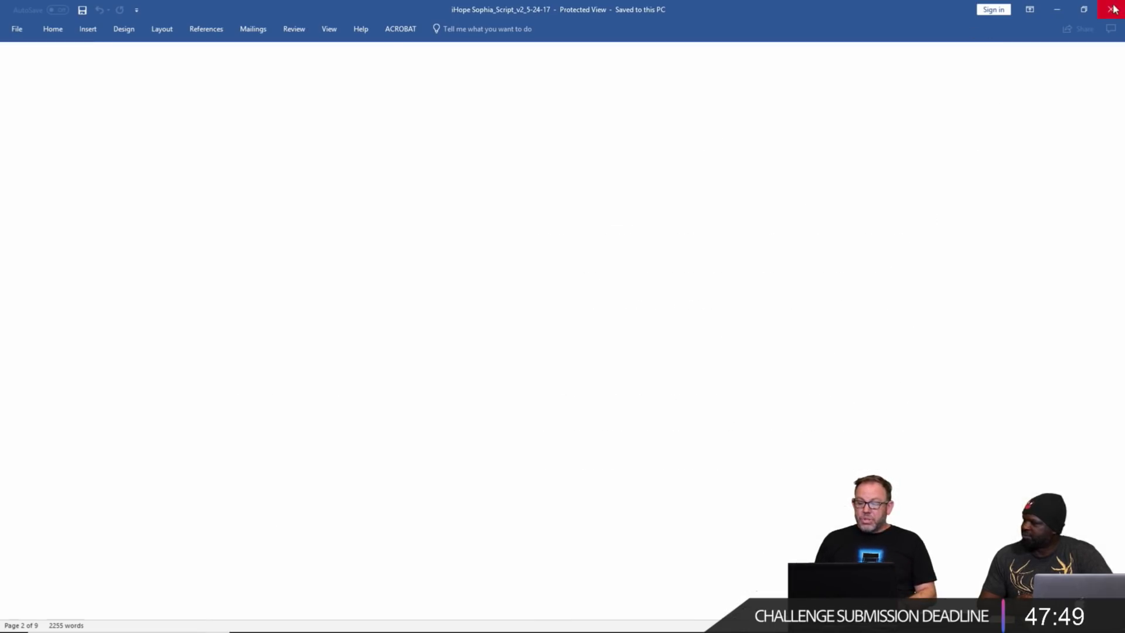
pyautogui.click(416, 621)
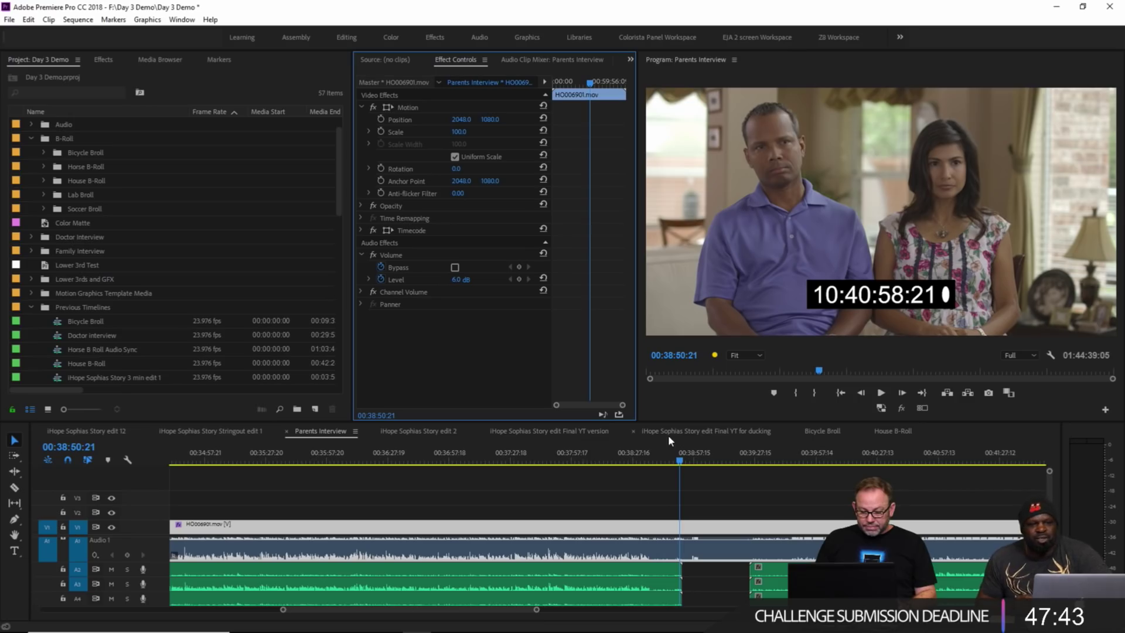
pyautogui.click(108, 430)
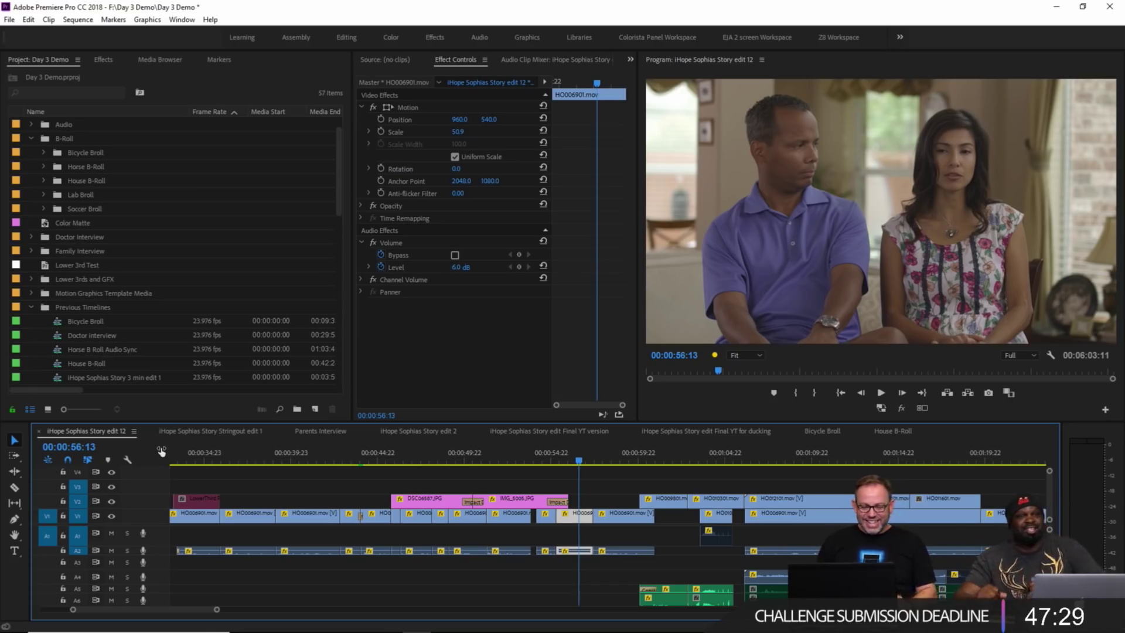
pyautogui.click(281, 458)
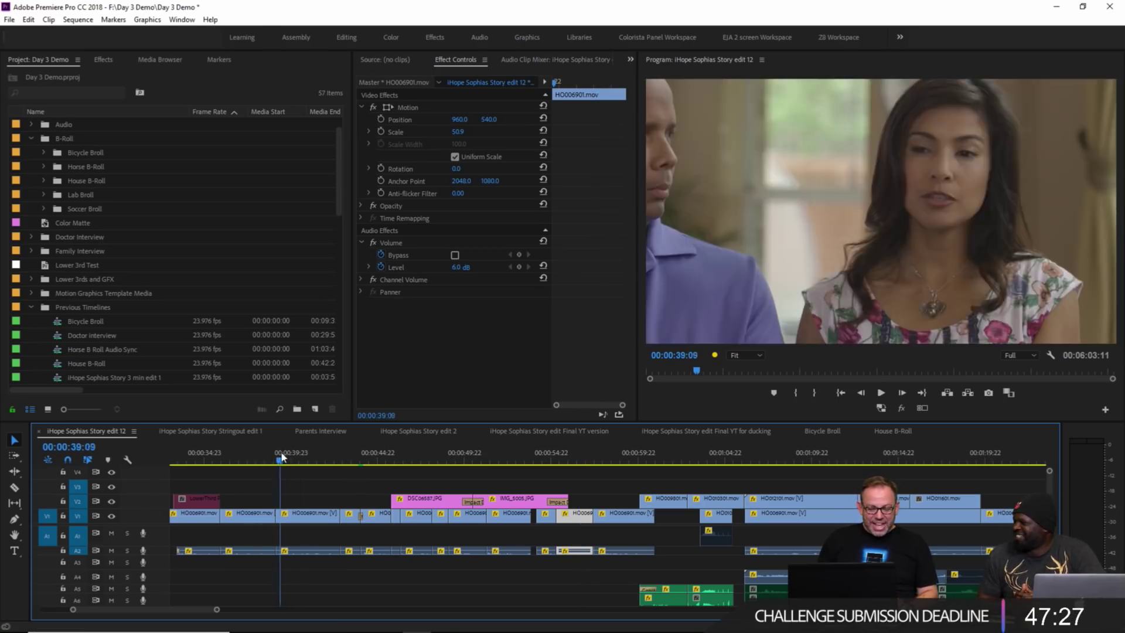
pyautogui.moveTo(282, 458); pyautogui.dragTo(256, 457)
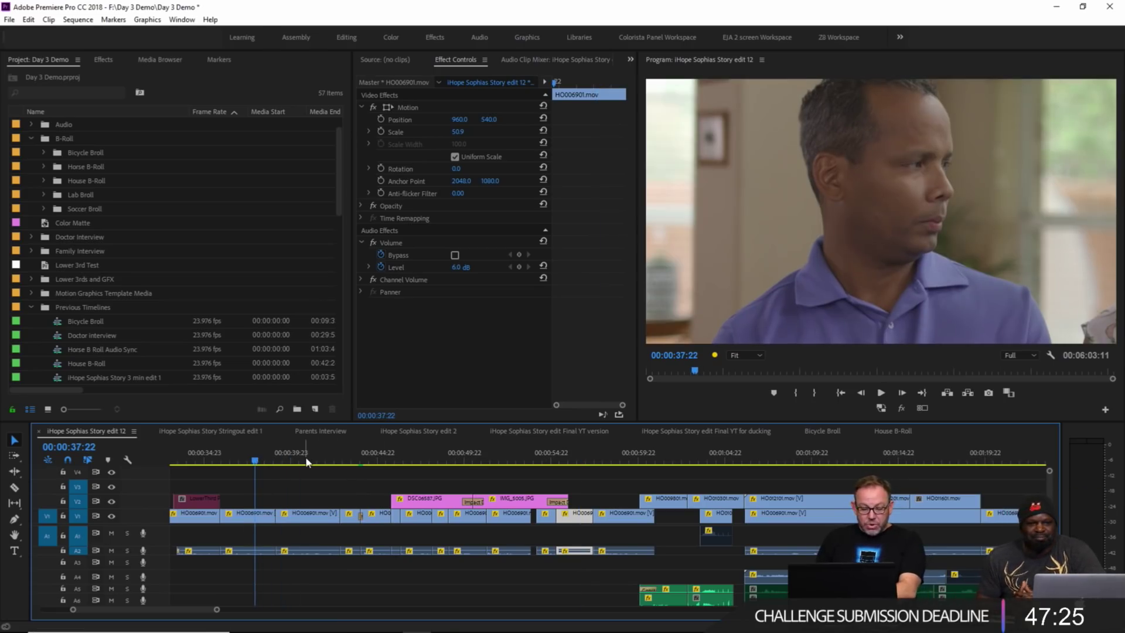
# Step: Park the playhead at 00:00:36:17 and reset the Scale of the HO006901.mov clip there to 100
pyautogui.press('=')
pyautogui.click(567, 462)
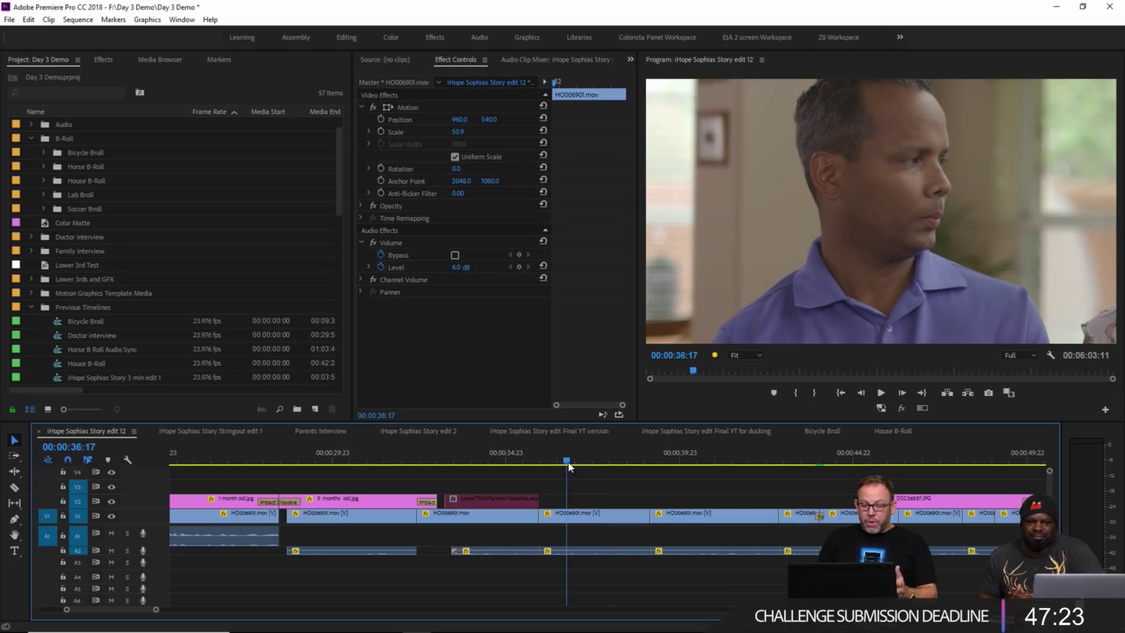
pyautogui.click(597, 520)
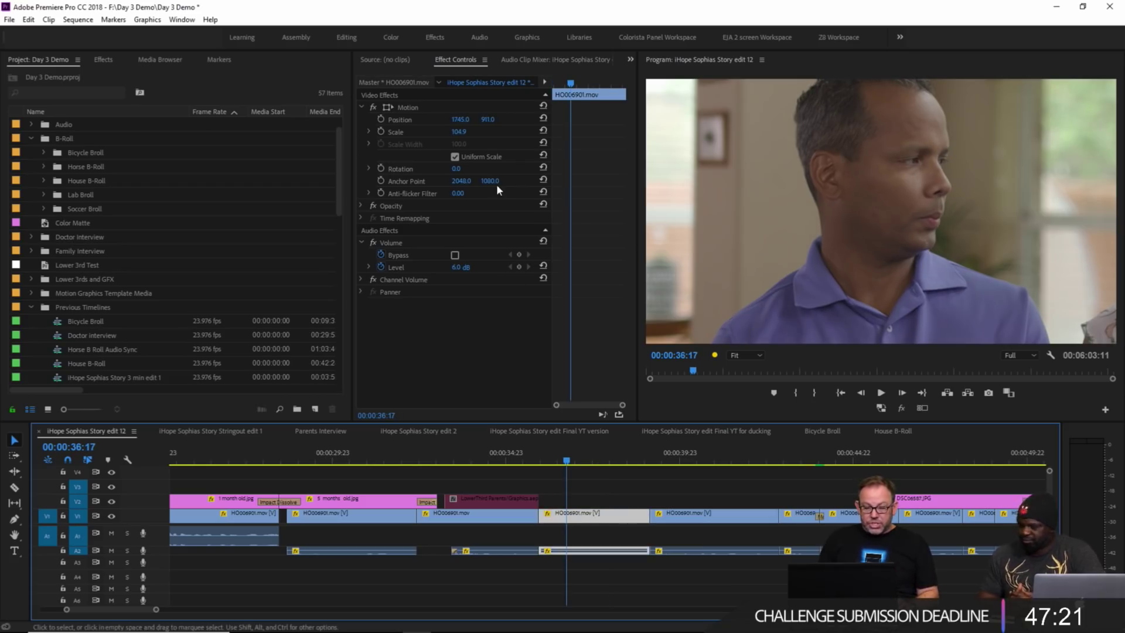
pyautogui.click(544, 130)
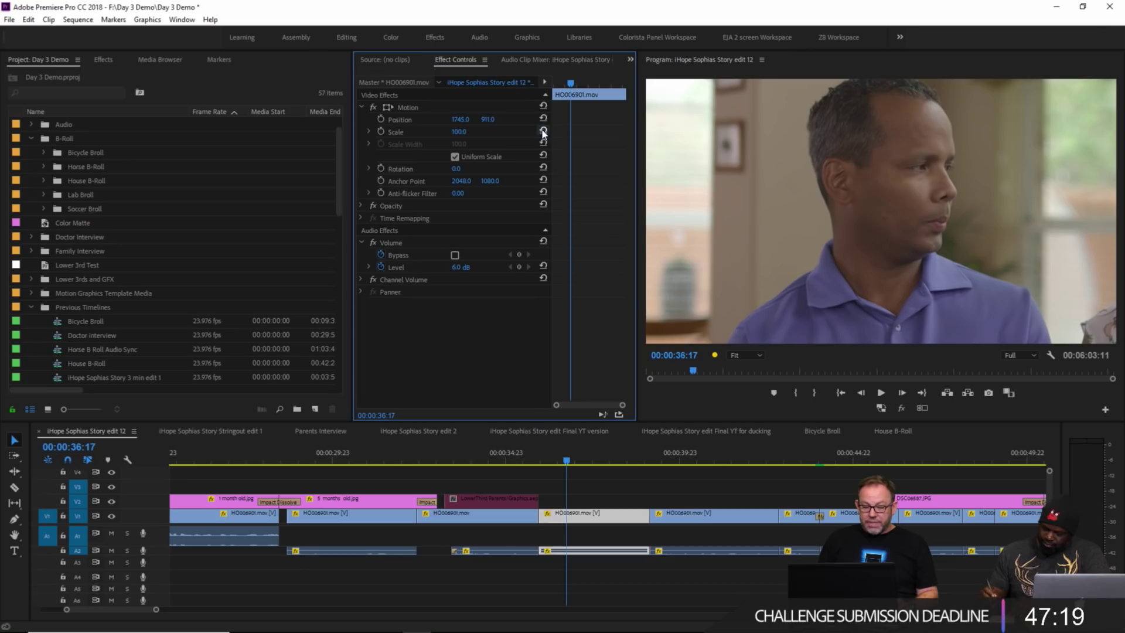
# Step: Fit the selected HO006901.mov clip with Set to Frame Size and reset its Position to 960, 540
pyautogui.rightClick(600, 513)
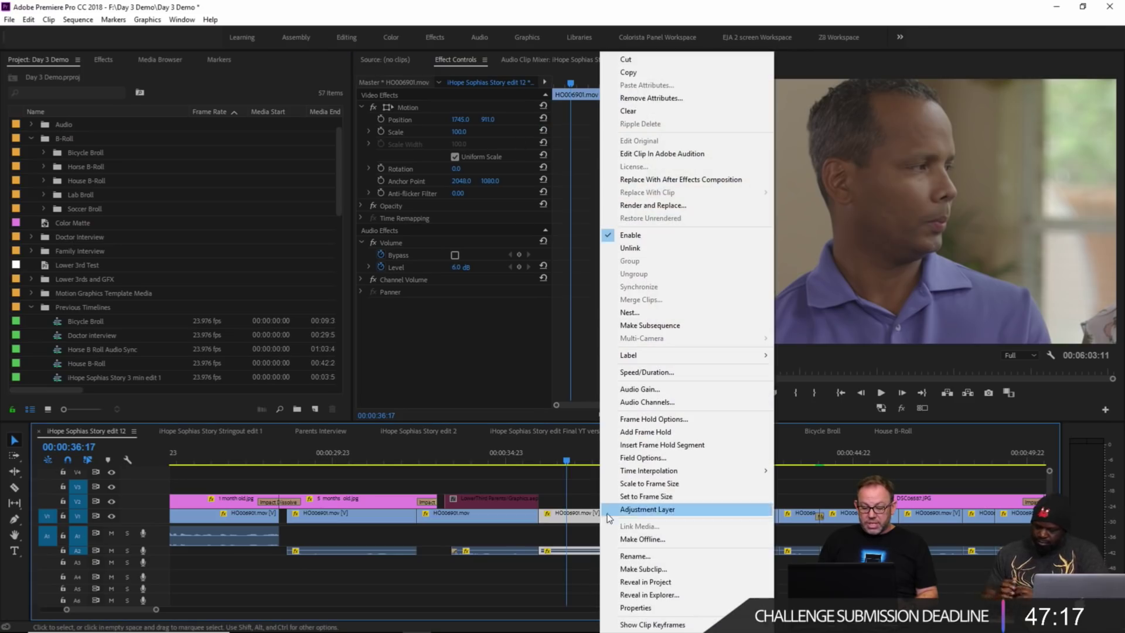
pyautogui.click(637, 498)
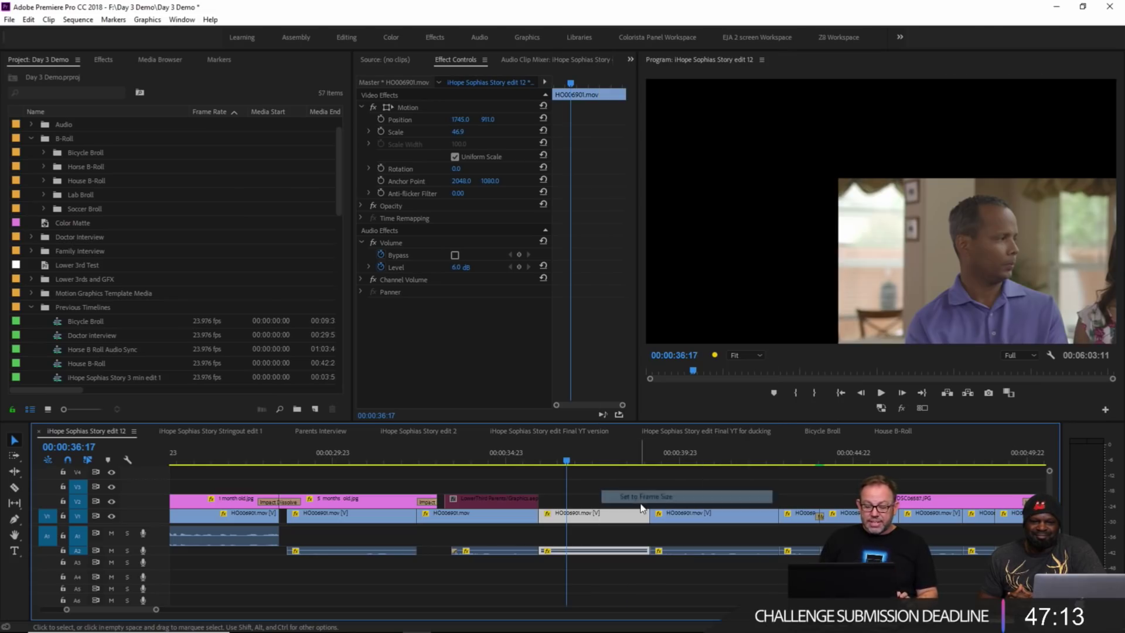
pyautogui.click(544, 118)
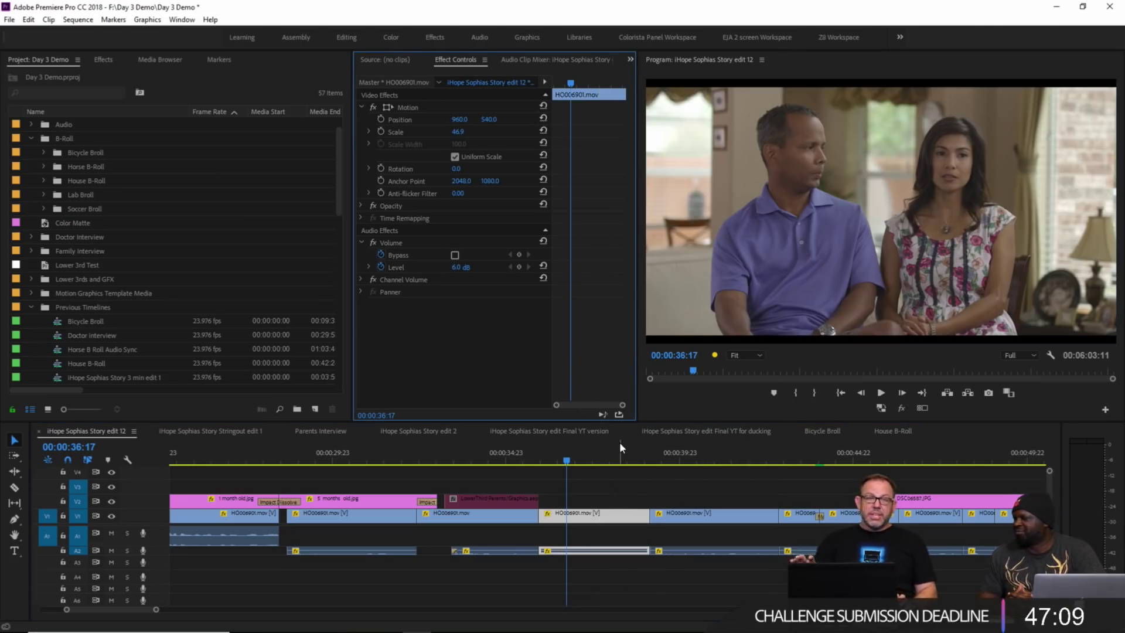
# Step: View the reframed interview shot in the maximized Program monitor and full screen, and restore the normal workspace layout
pyautogui.press('`')
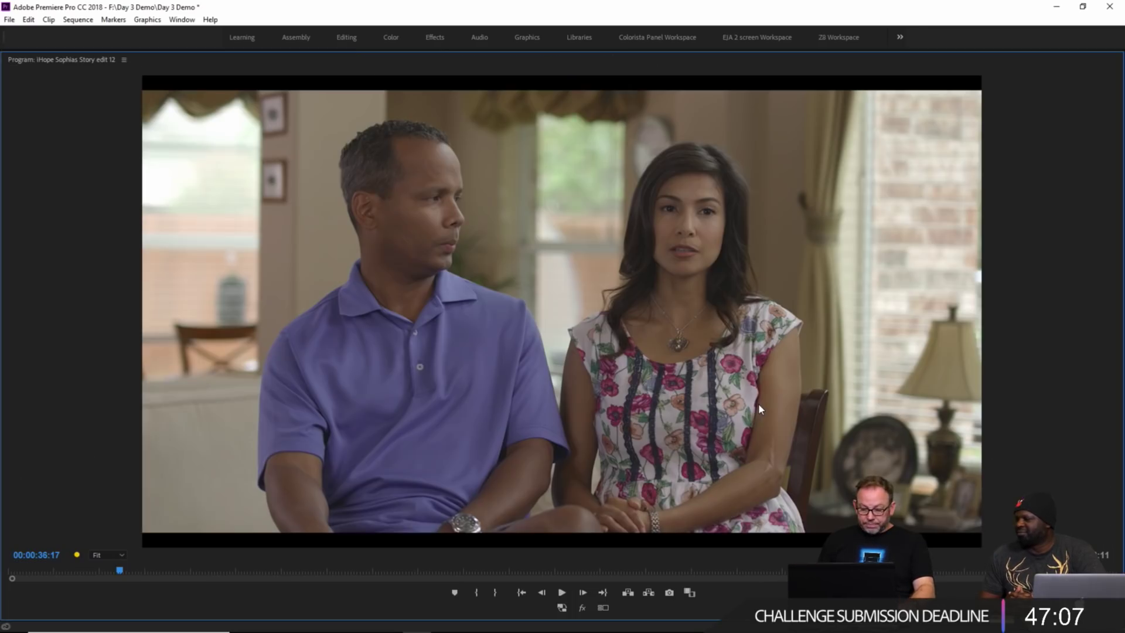
pyautogui.hotkey('ctrl', '`')
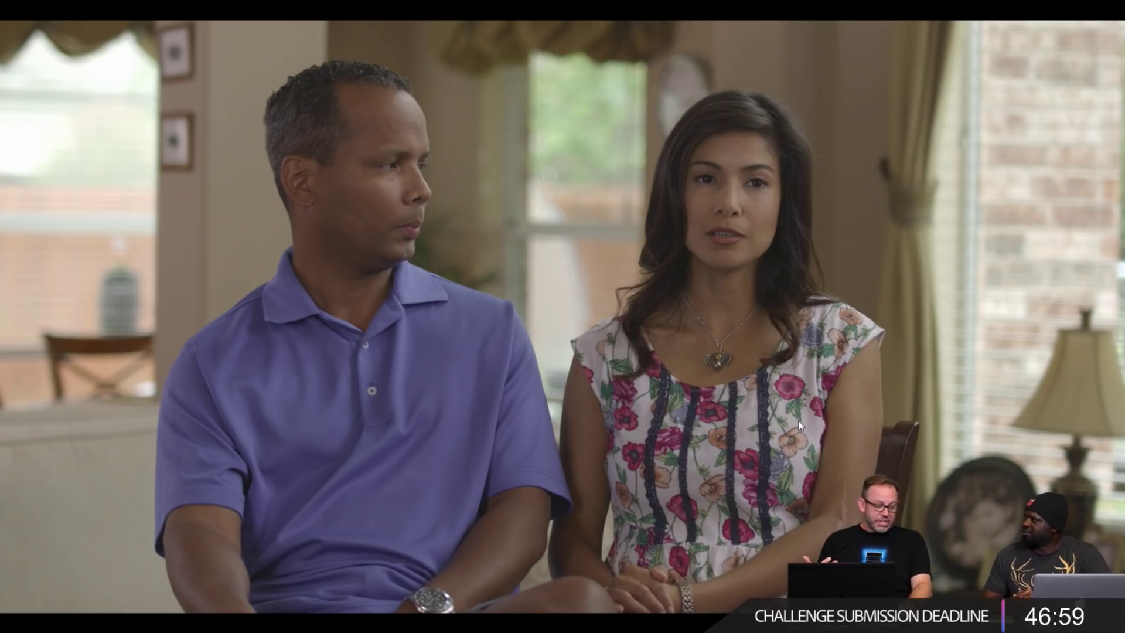
pyautogui.hotkey('ctrl', '`')
pyautogui.press('`')
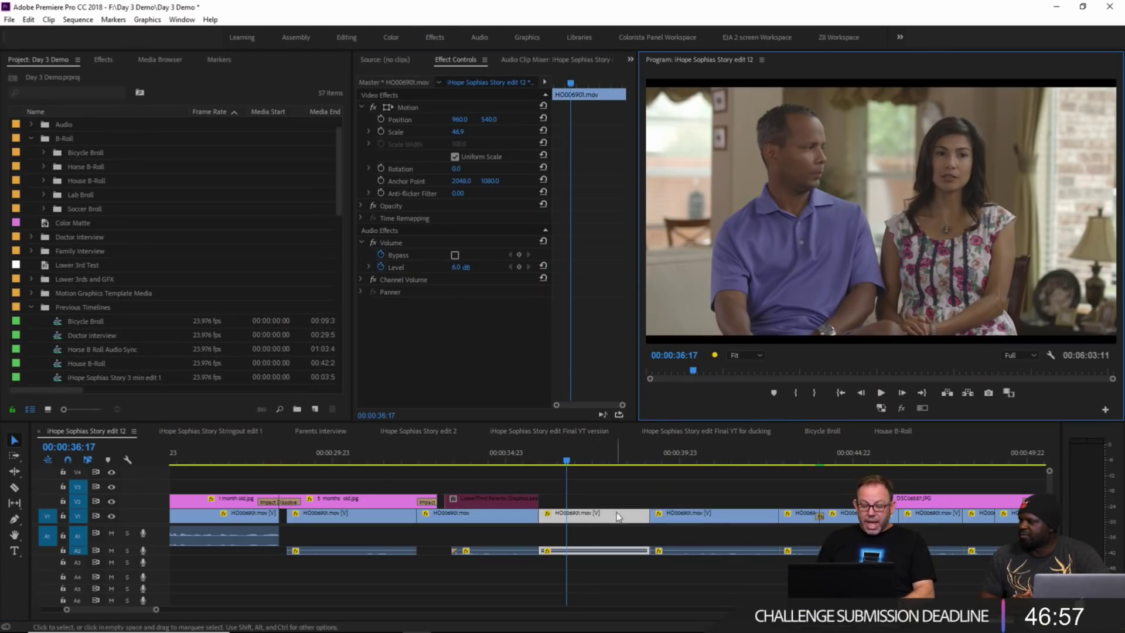
# Step: Check the clip's Scale value, and undo its position reset and Set to Frame Size change
pyautogui.click(580, 518)
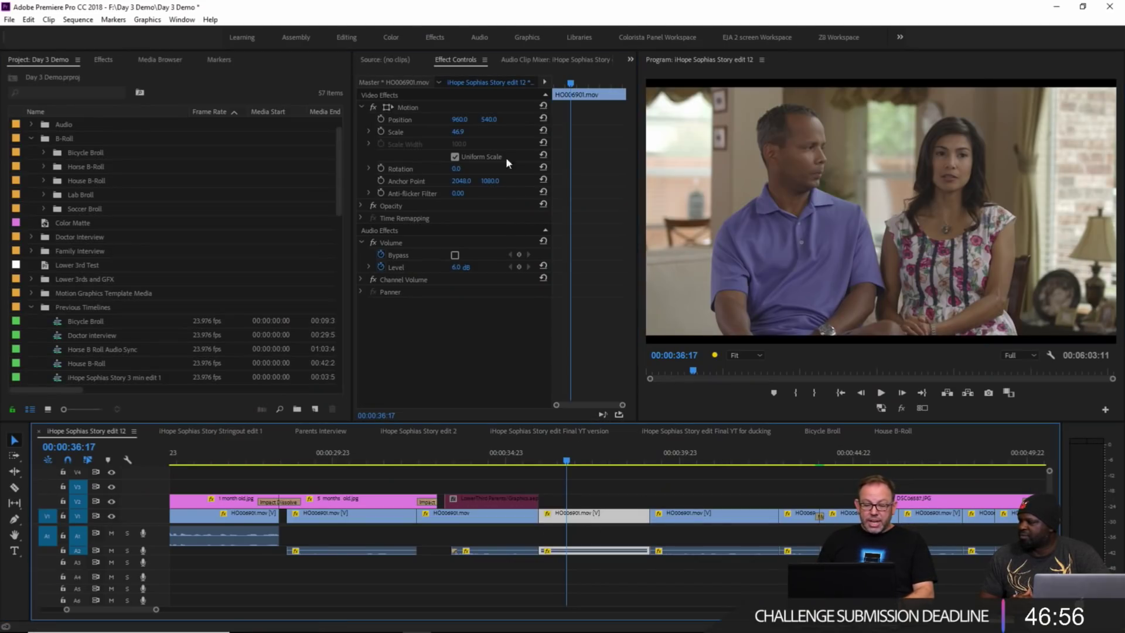
pyautogui.click(457, 133)
pyautogui.click(589, 235)
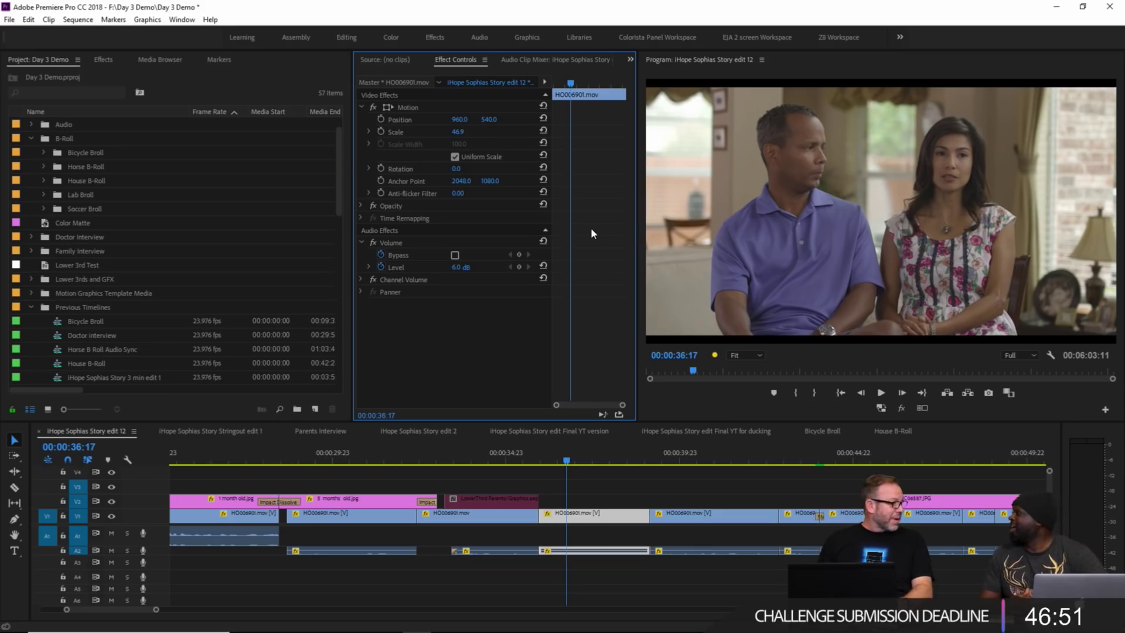
pyautogui.hotkey('ctrl', 'z')
pyautogui.hotkey('ctrl', 'z')
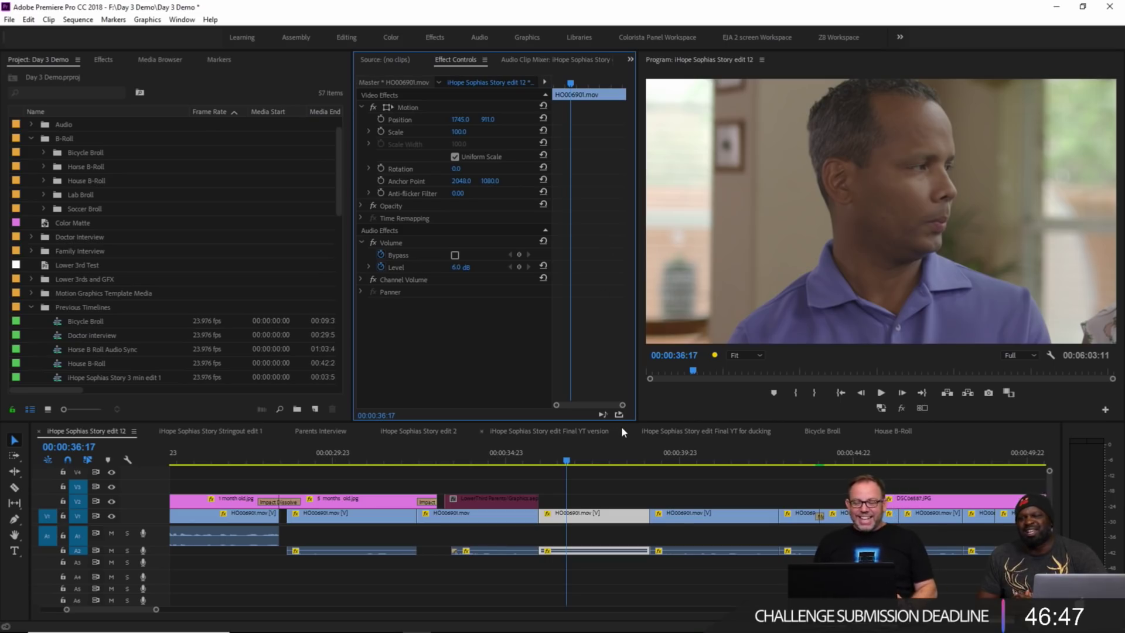
# Step: Compare the Motion settings of the two neighbouring HO006901.mov clips at 00:00:39:06 and 00:00:37:14
pyautogui.click(655, 454)
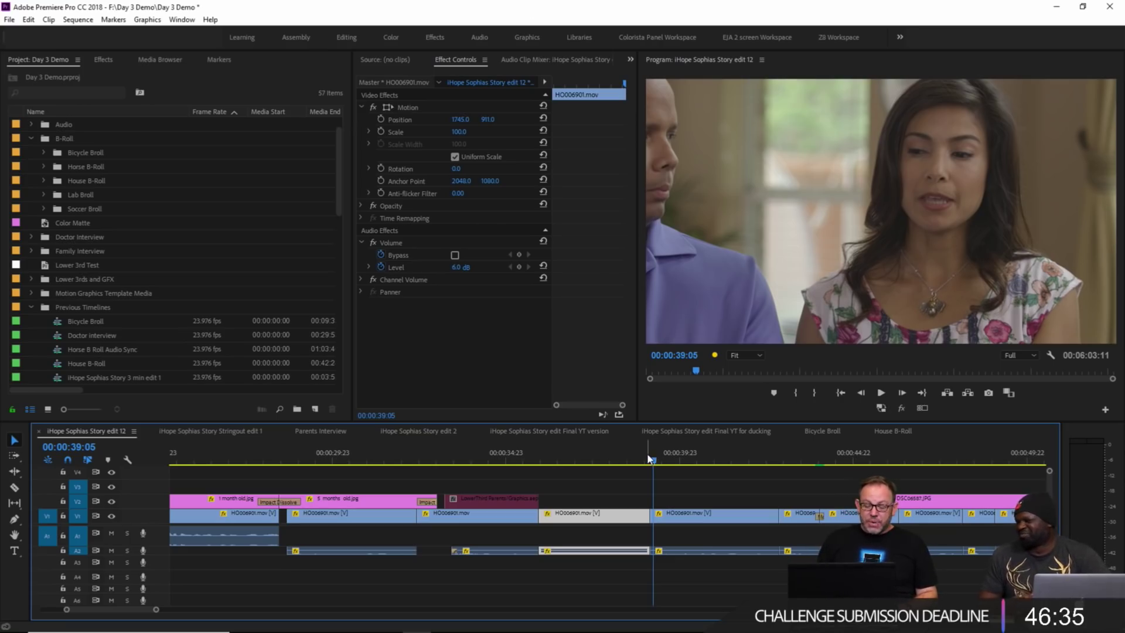
pyautogui.moveTo(649, 457)
pyautogui.mouseDown()
pyautogui.moveTo(632, 456)
pyautogui.moveTo(656, 455)
pyautogui.mouseUp()
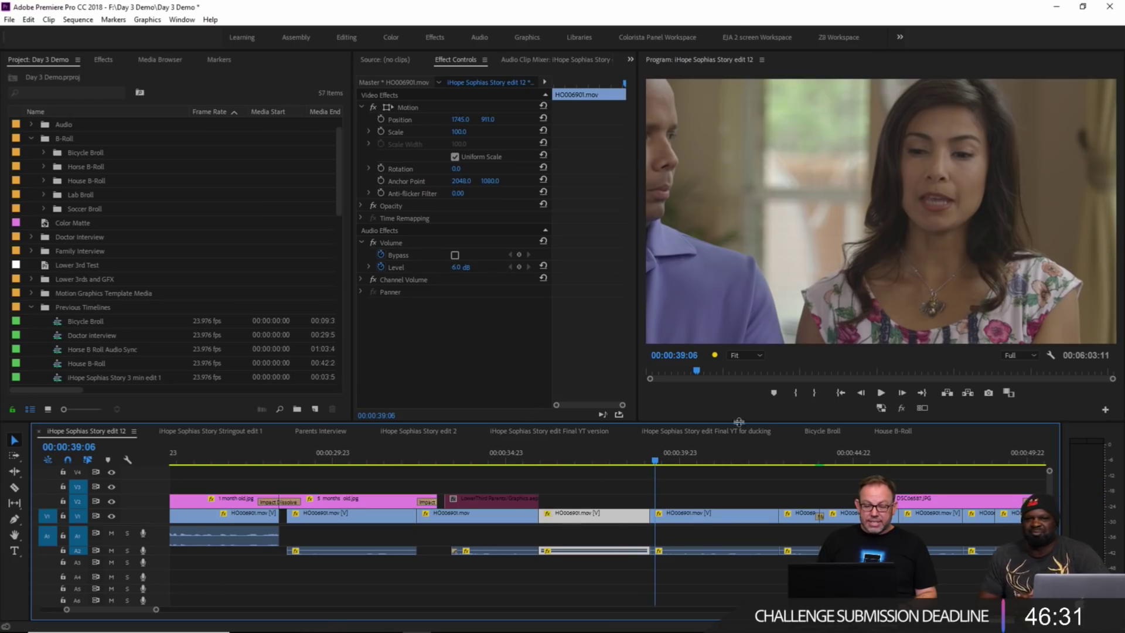
pyautogui.click(691, 511)
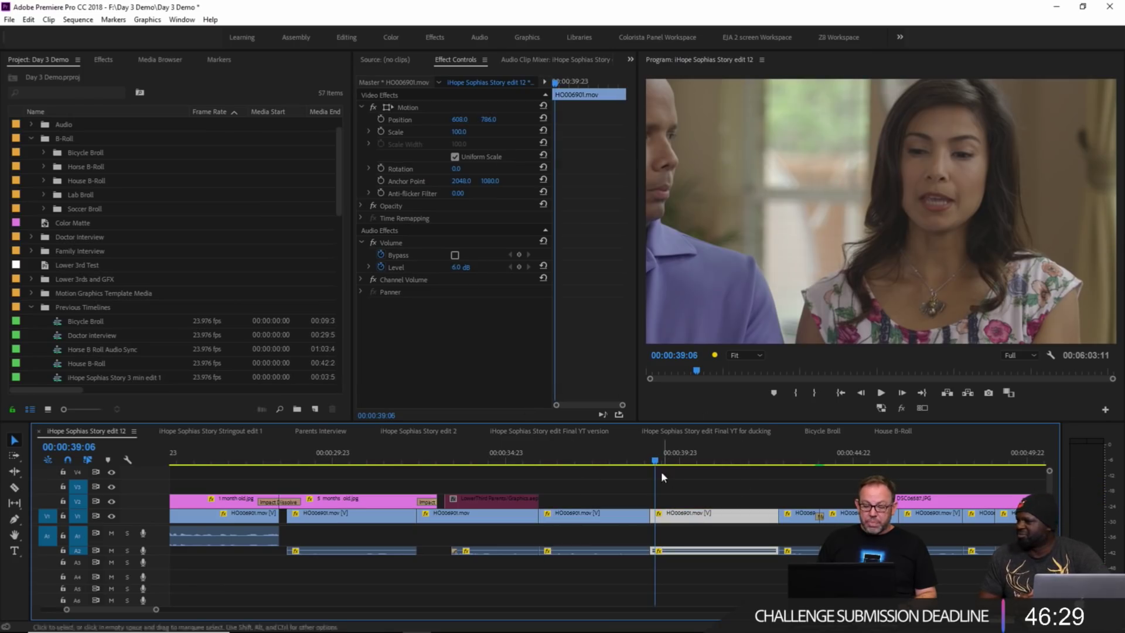
pyautogui.click(597, 456)
pyautogui.click(589, 513)
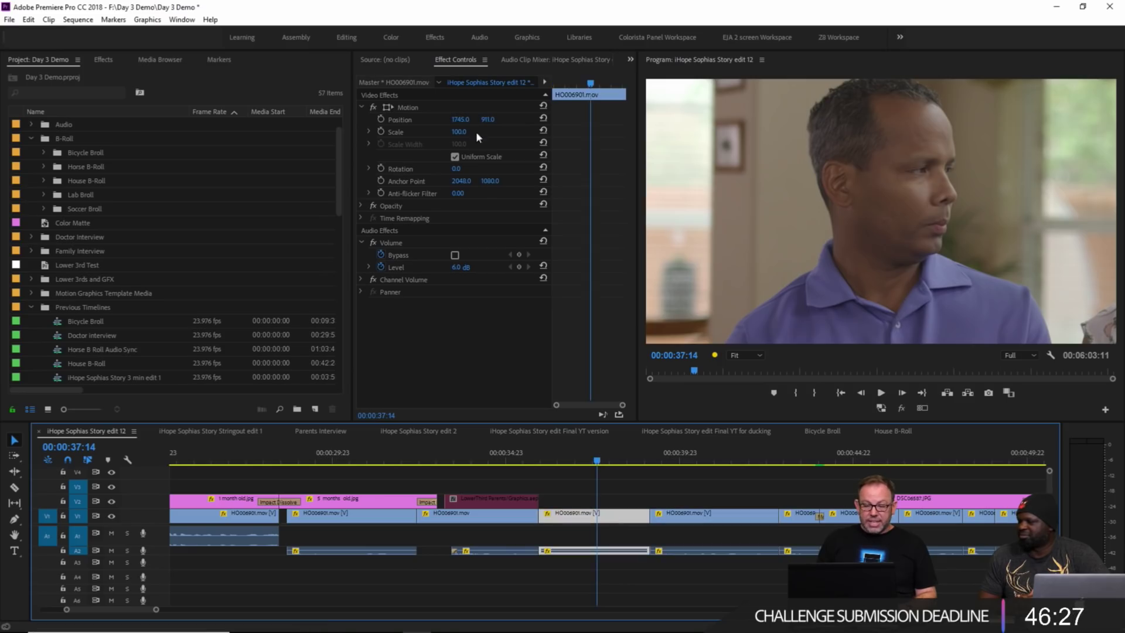
# Step: Compare the framing of the interview shots at 00:00:39:11, 00:00:42:23 and 00:00:42:12
pyautogui.moveTo(643, 450); pyautogui.dragTo(663, 450)
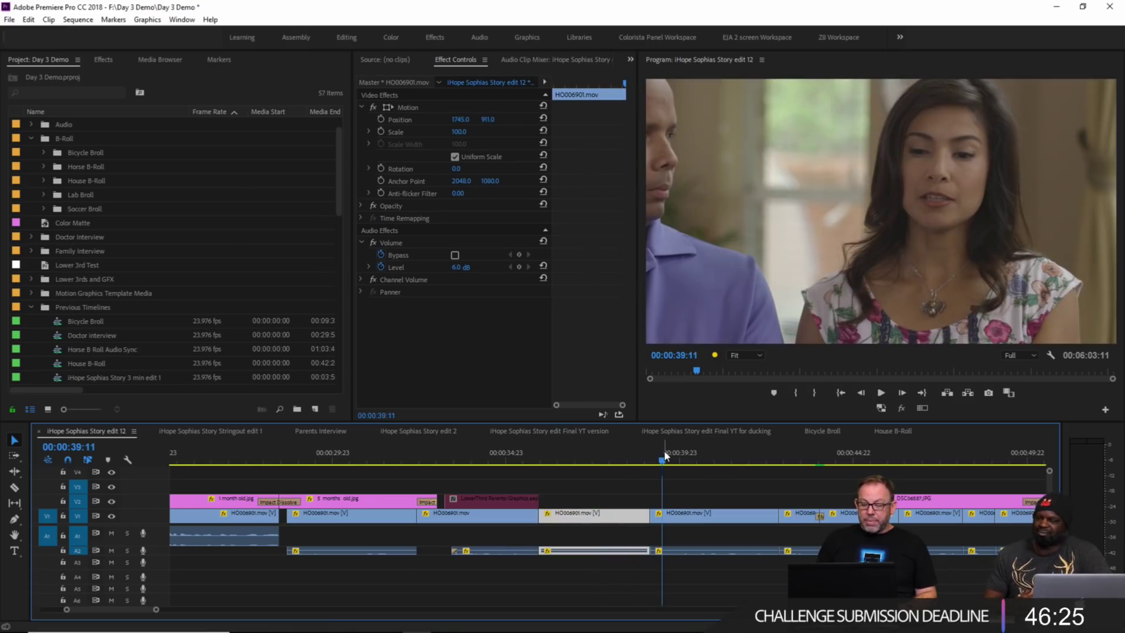
pyautogui.click(781, 449)
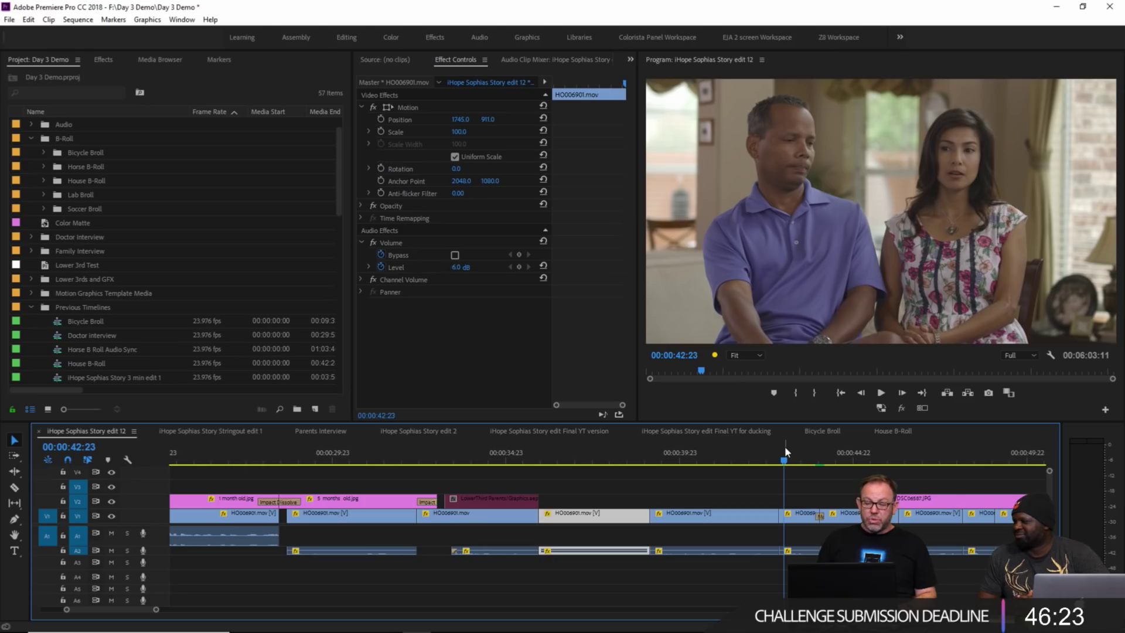
pyautogui.click(768, 453)
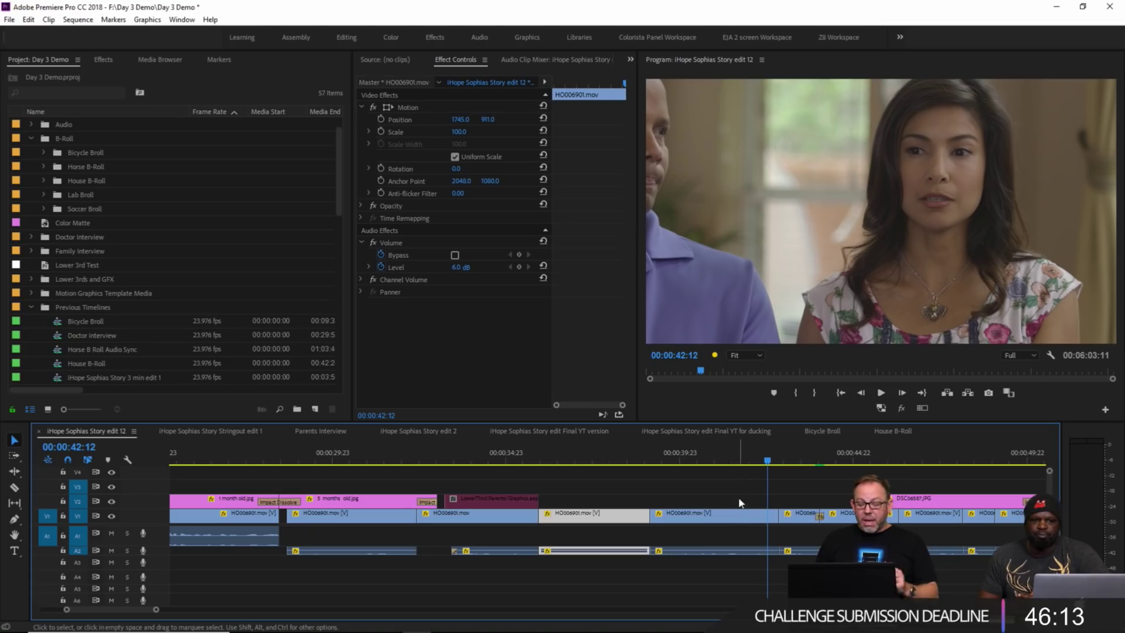
# Step: Show the Set to Frame Size option for the HO006901.mov clip at 00:00:39:11 without applying it
pyautogui.click(665, 454)
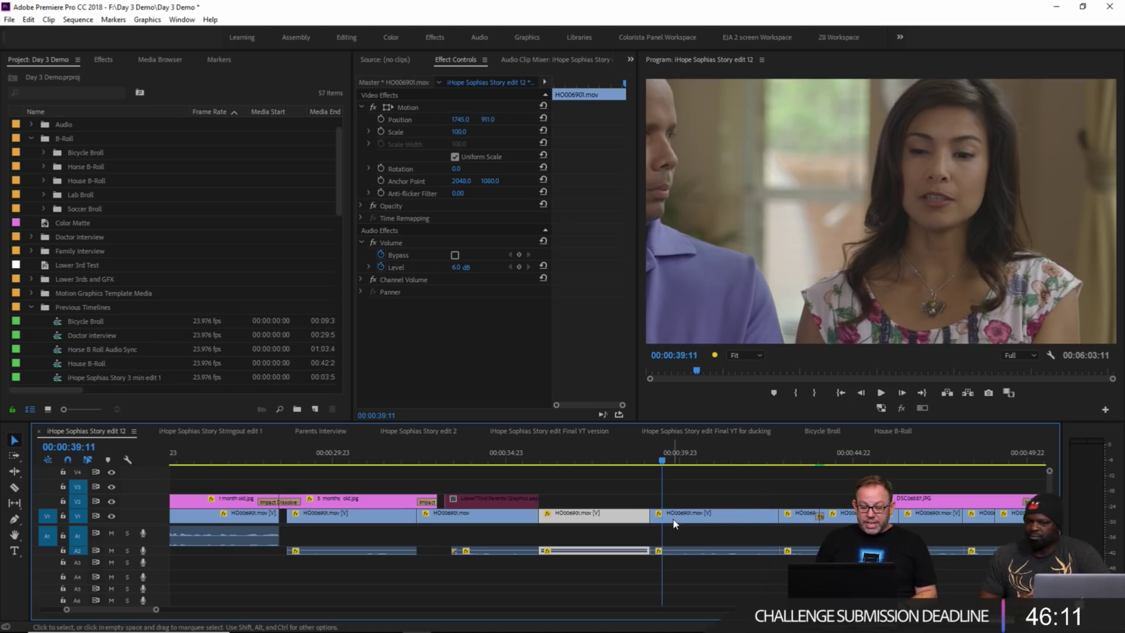
pyautogui.rightClick(674, 516)
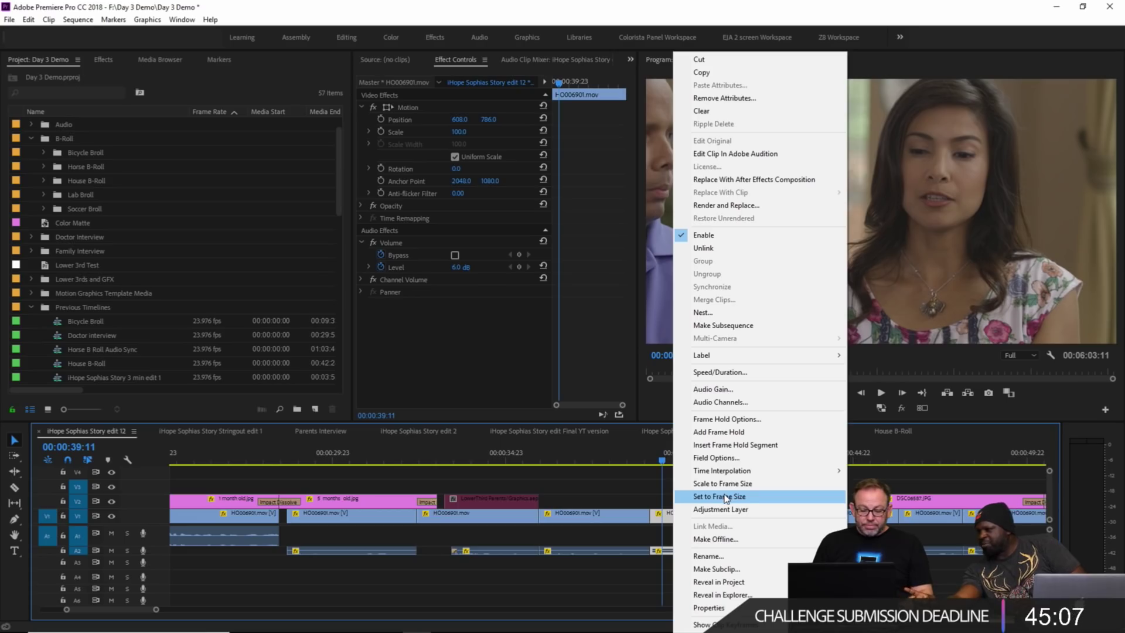
pyautogui.click(667, 488)
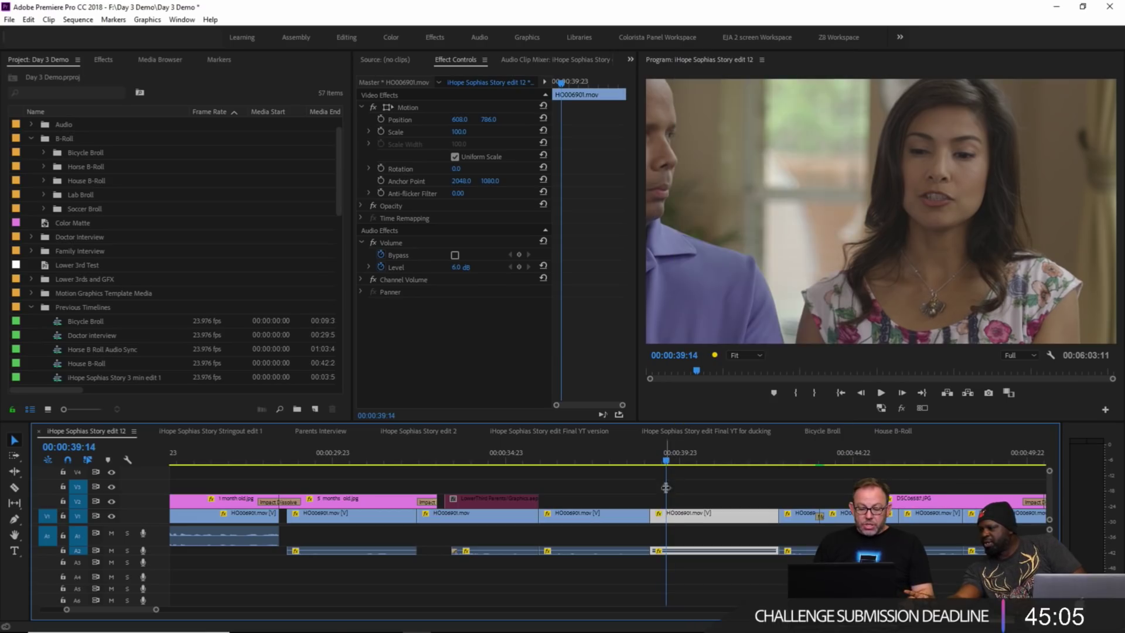
# Step: Apply Set to Frame Size to the HO006901.mov clip at 00:00:39:14, and undo the change
pyautogui.rightClick(675, 515)
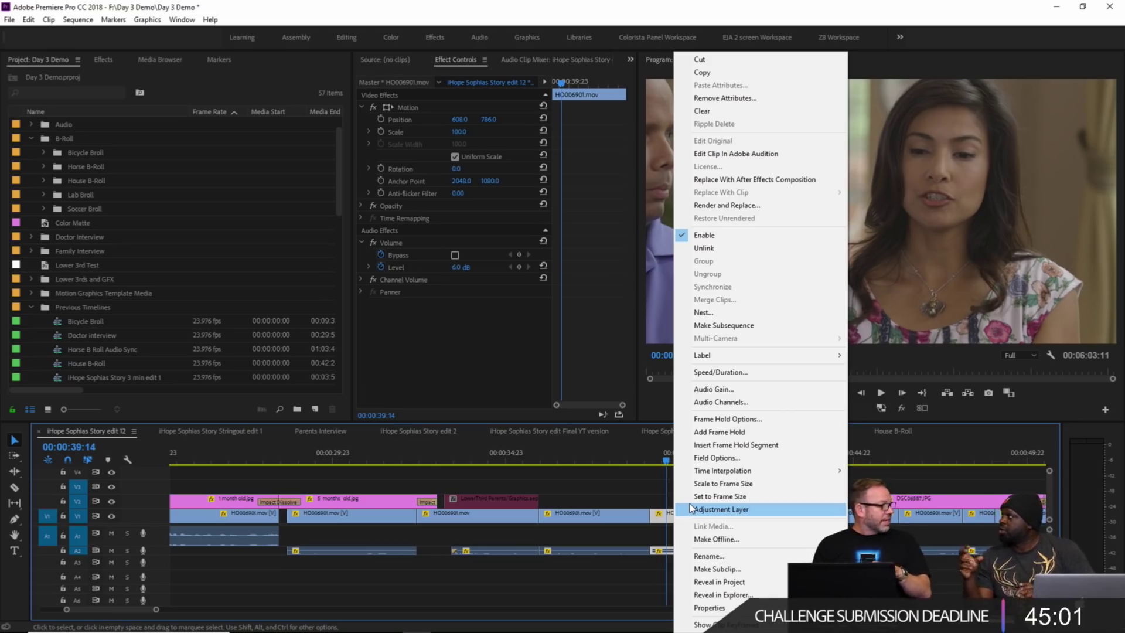
pyautogui.click(730, 496)
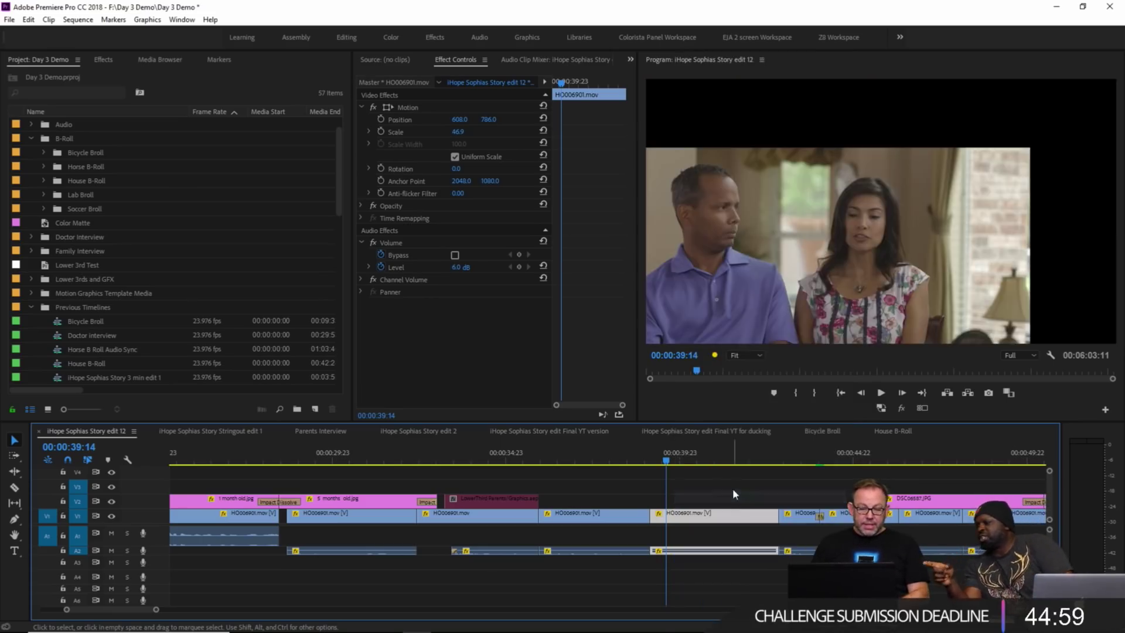
pyautogui.click(548, 121)
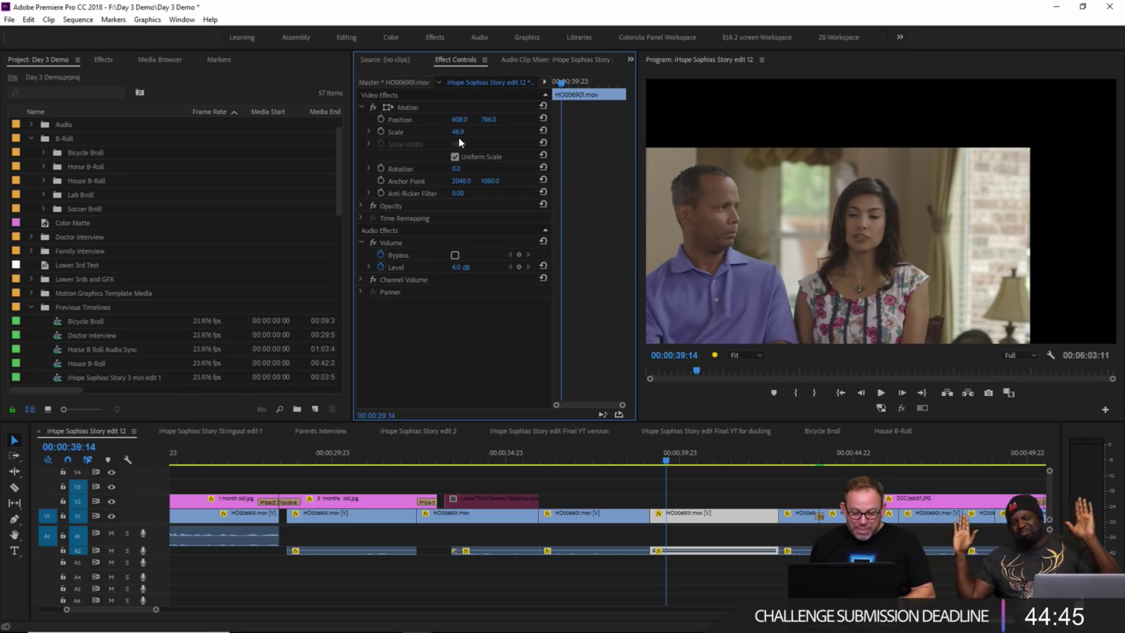
pyautogui.hotkey('ctrl', 'z')
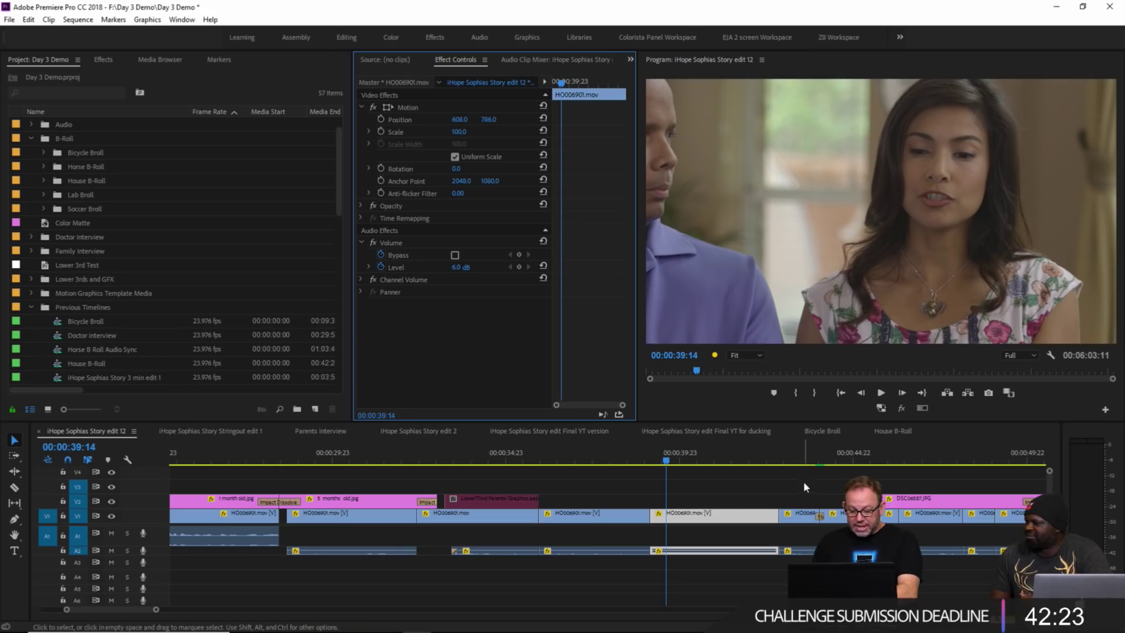
# Step: Play the sequence from 00:00:45:17 to review the photos covering the interview cuts
pyautogui.click(893, 452)
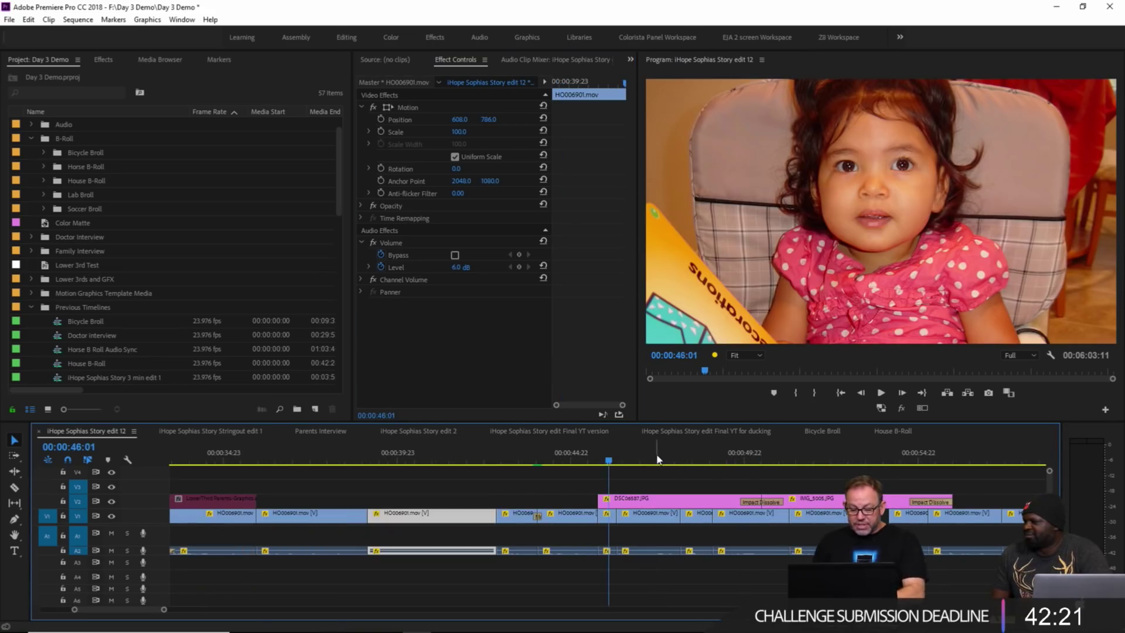
pyautogui.click(625, 452)
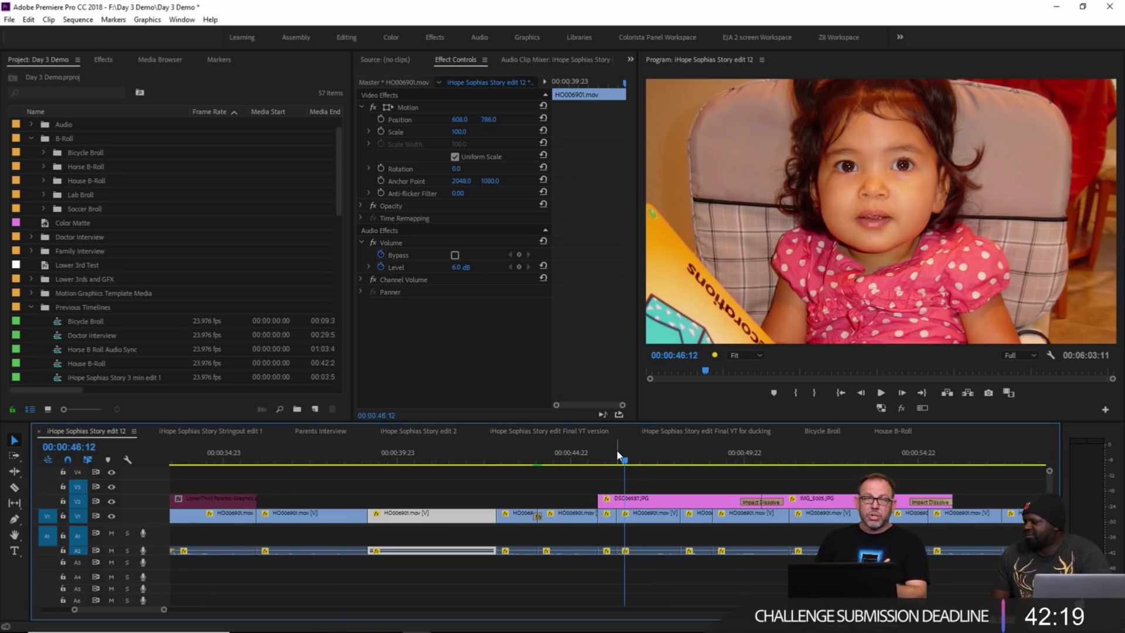
pyautogui.click(613, 461)
pyautogui.moveTo(614, 463); pyautogui.dragTo(594, 455)
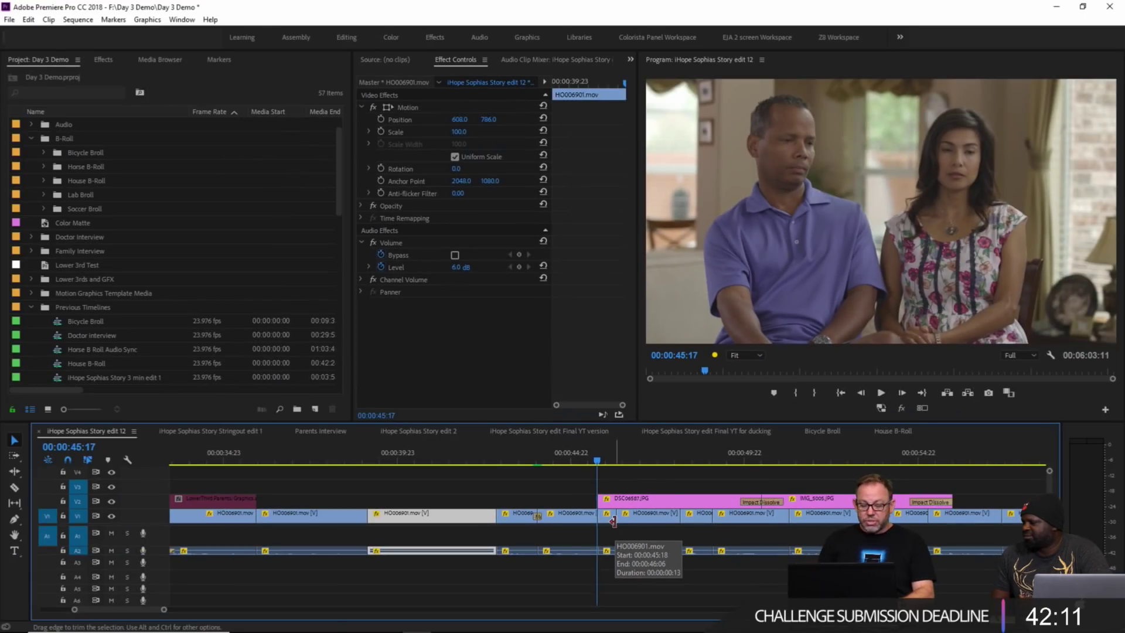
pyautogui.press('space')
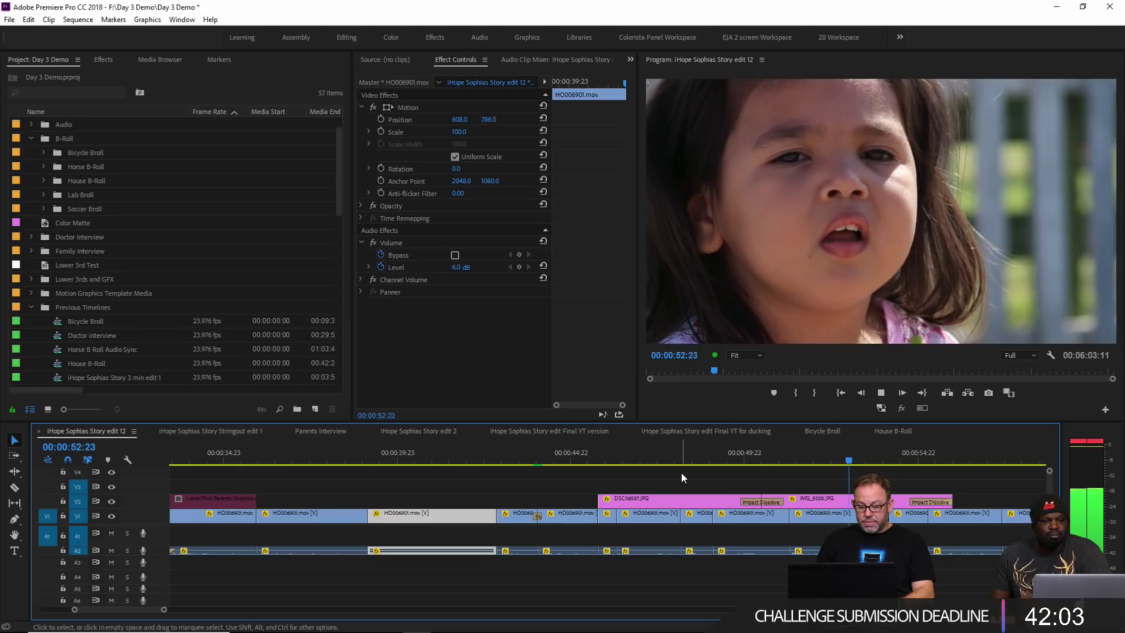
pyautogui.press('space')
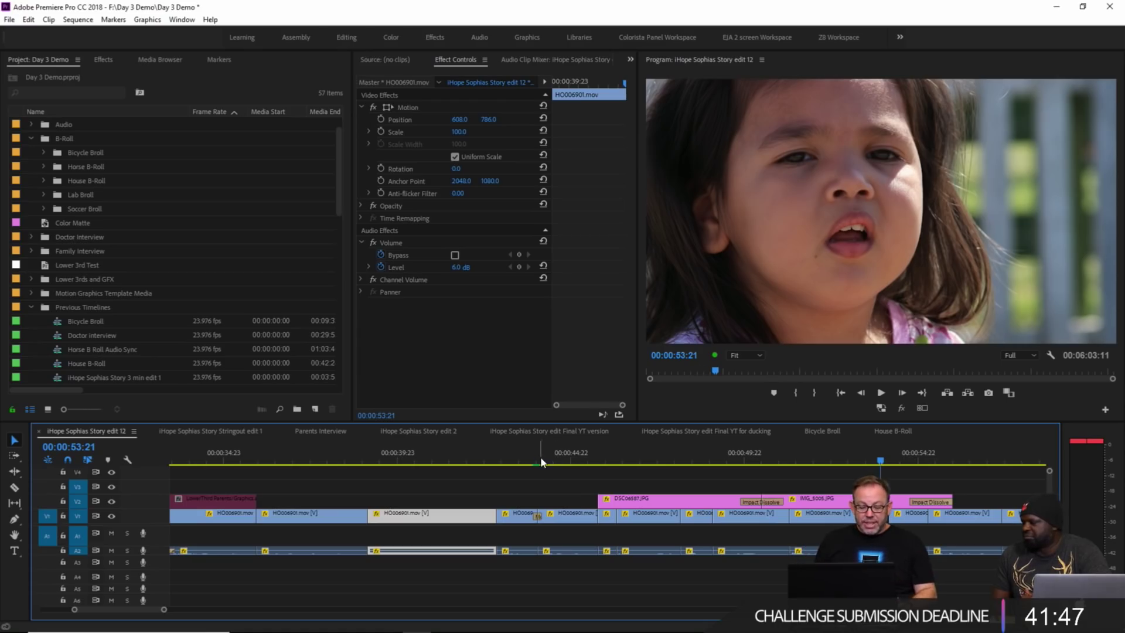
# Step: Delete the Morph Cut transition from the V1 interview cut at 00:00:44:00
pyautogui.click(524, 452)
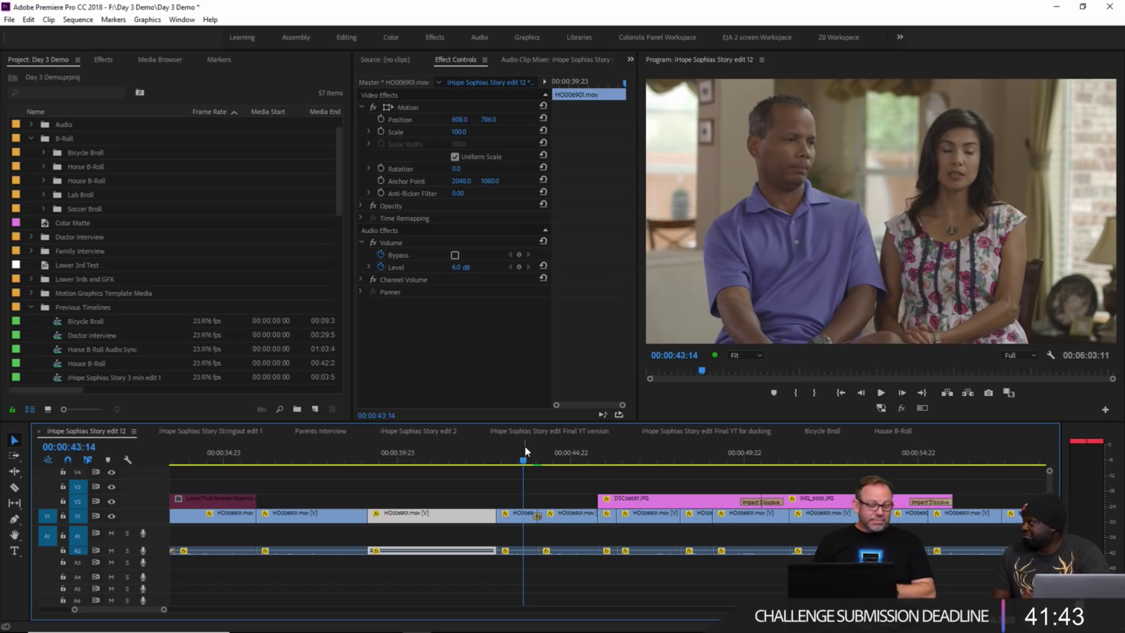
pyautogui.press('=')
pyautogui.press('=')
pyautogui.press('=')
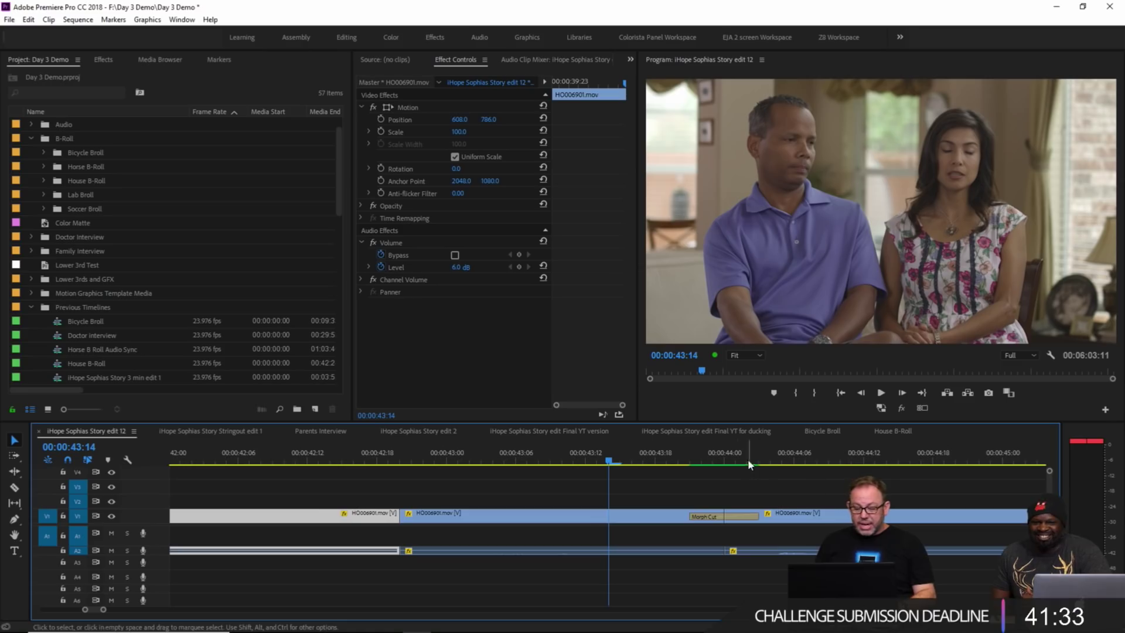
pyautogui.click(716, 515)
pyautogui.press('Delete')
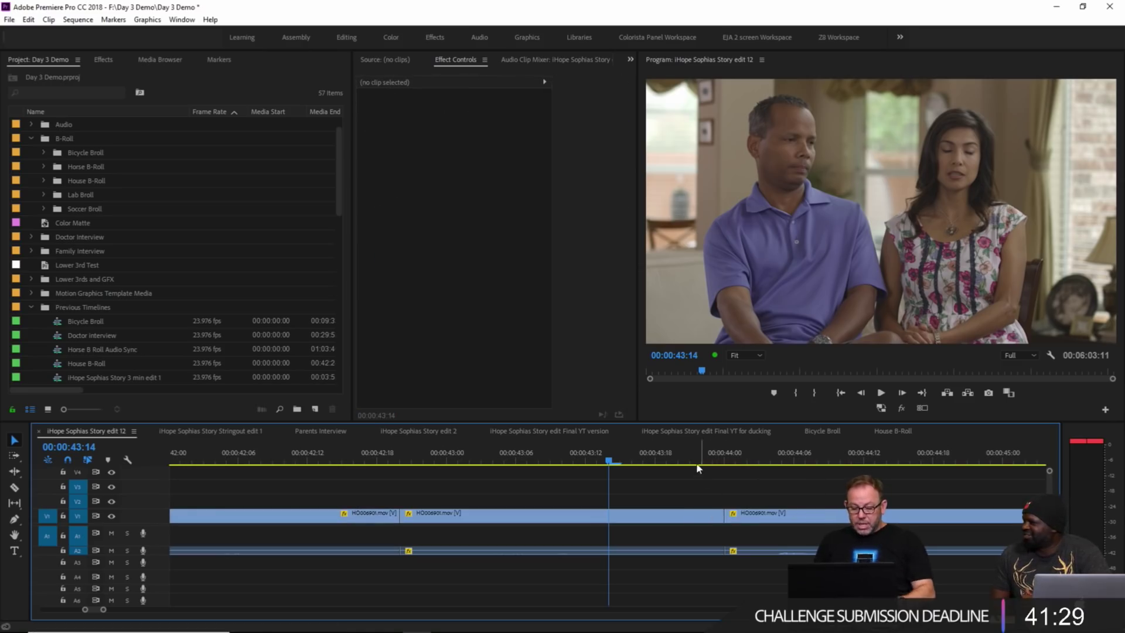
# Step: Play and step frame by frame across the plain interview cut at 00:00:44:00 to examine the jump
pyautogui.moveTo(669, 460); pyautogui.dragTo(655, 460)
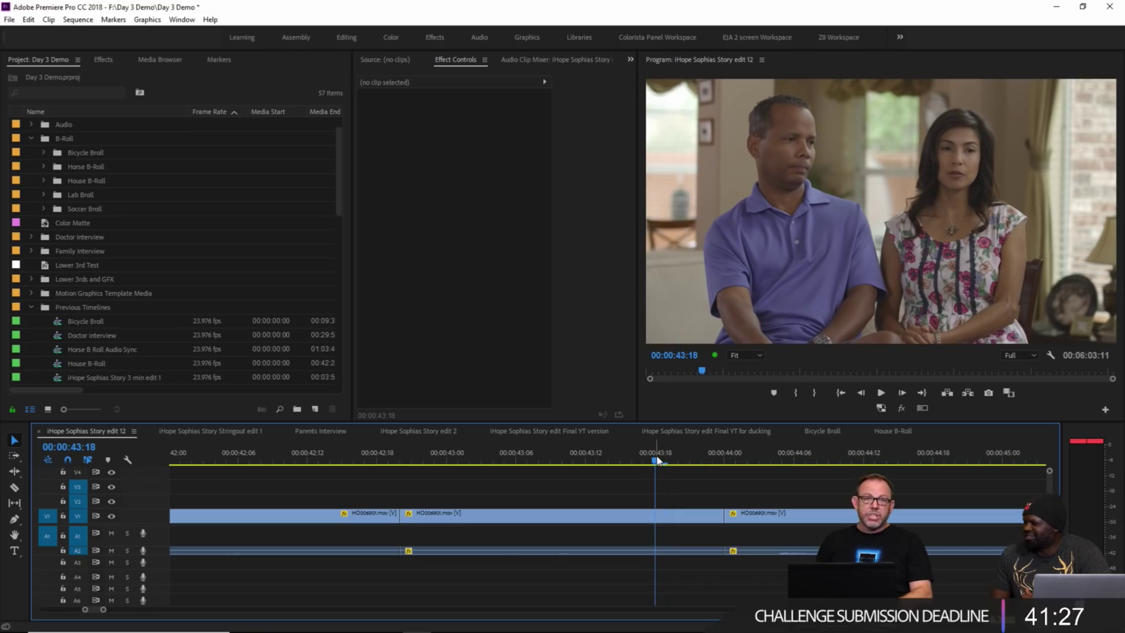
pyautogui.press('space')
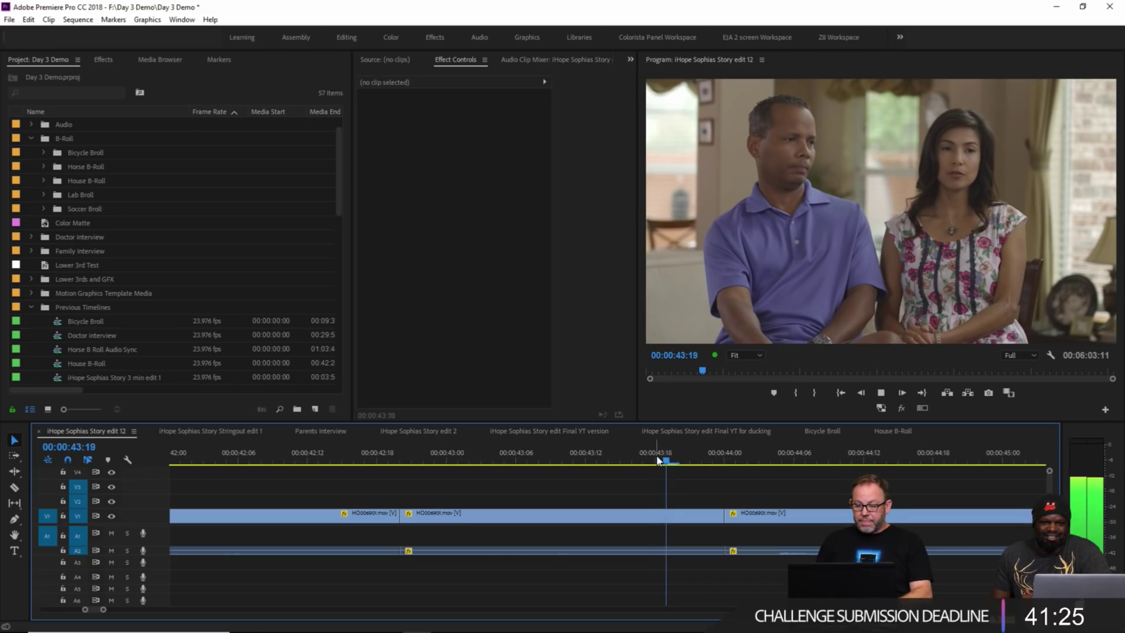
pyautogui.click(737, 449)
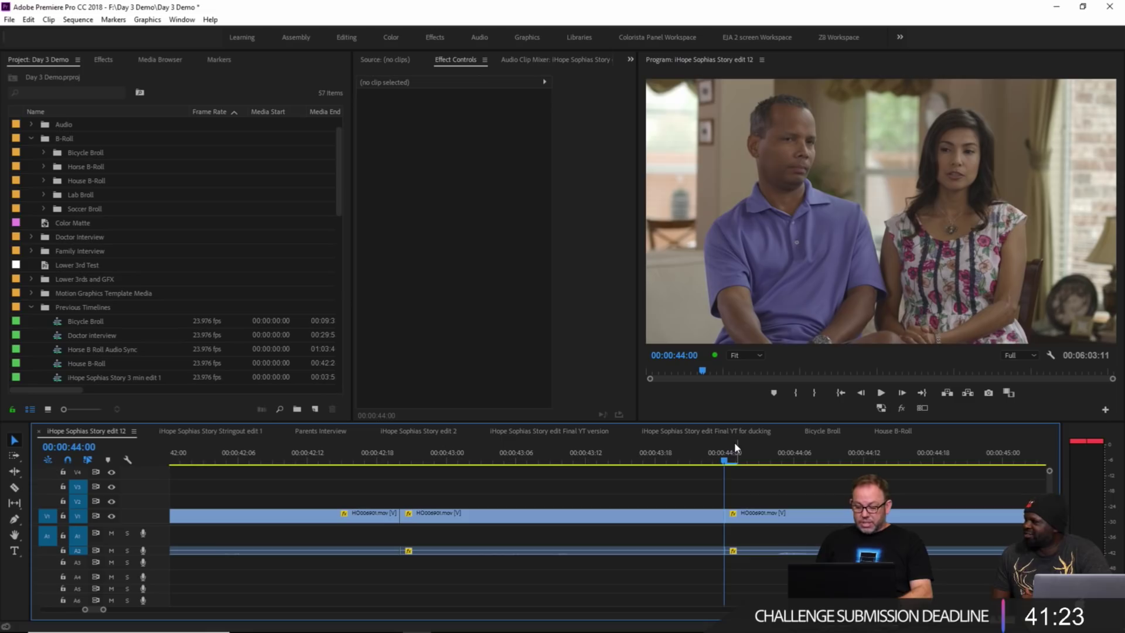
pyautogui.press('Left')
pyautogui.press('Left')
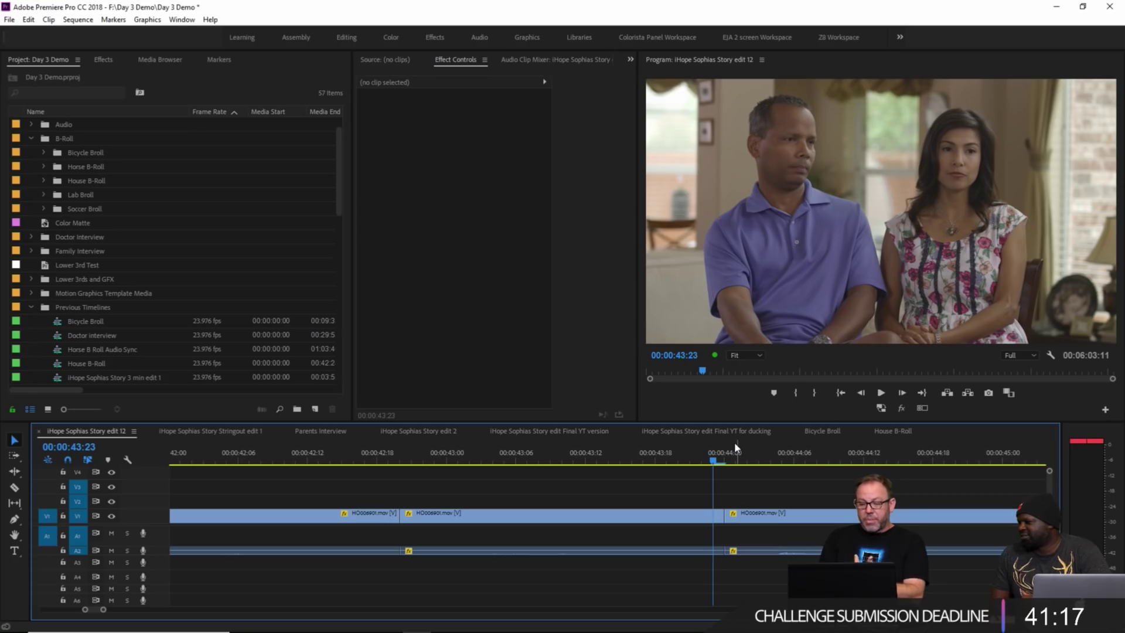
pyautogui.press('Right')
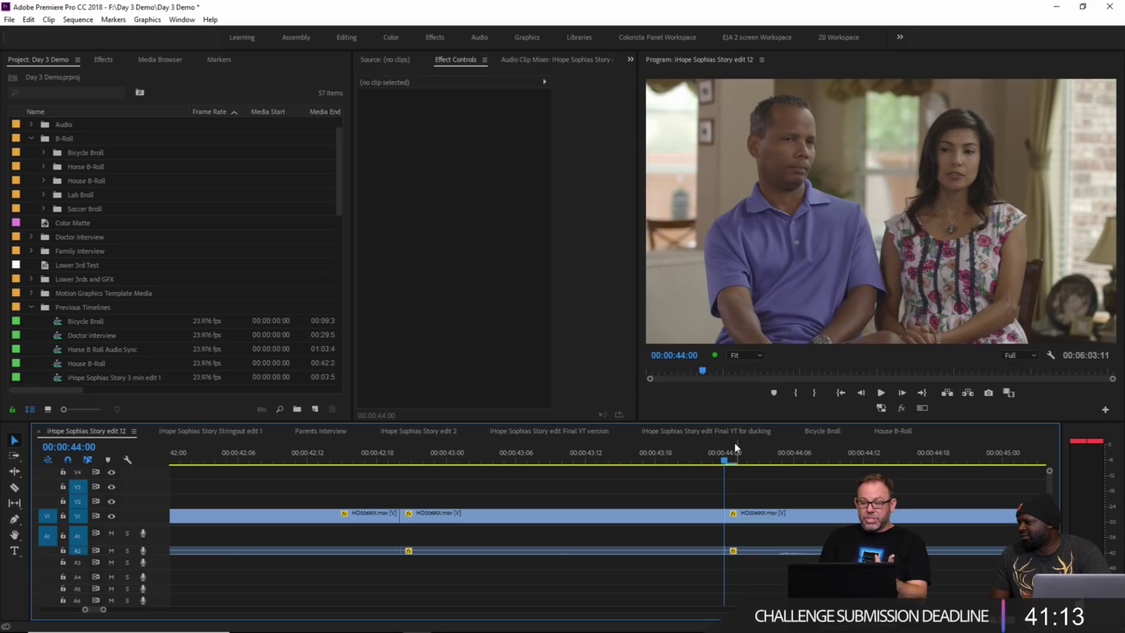
pyautogui.press('Left')
pyautogui.press('Left')
pyautogui.press('Left')
pyautogui.press('Left')
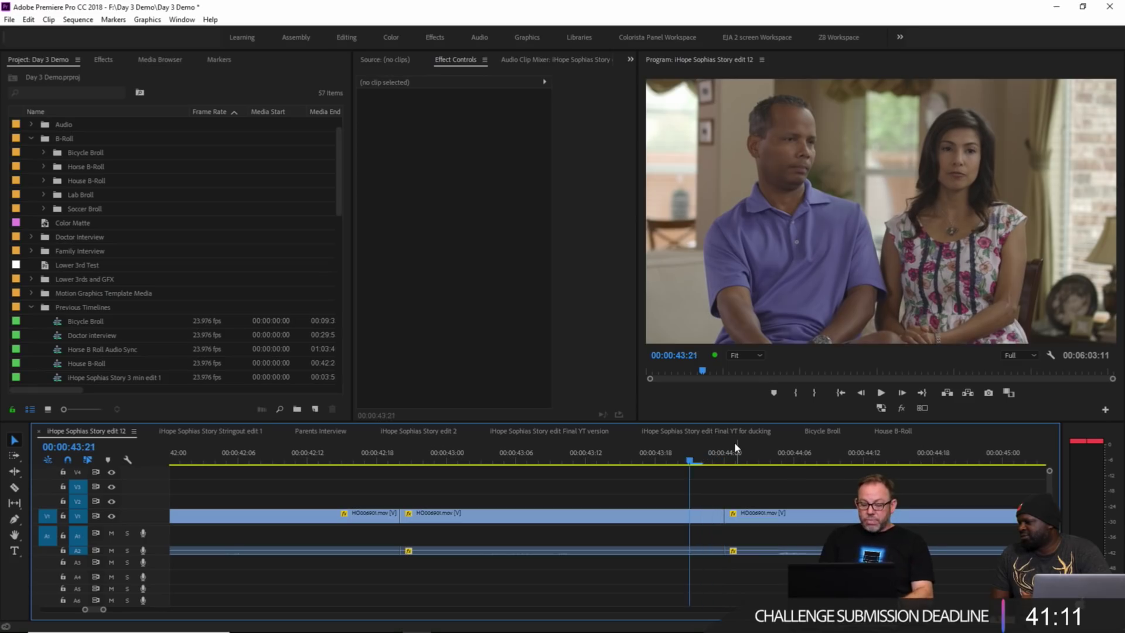
pyautogui.click(549, 451)
pyautogui.press('space')
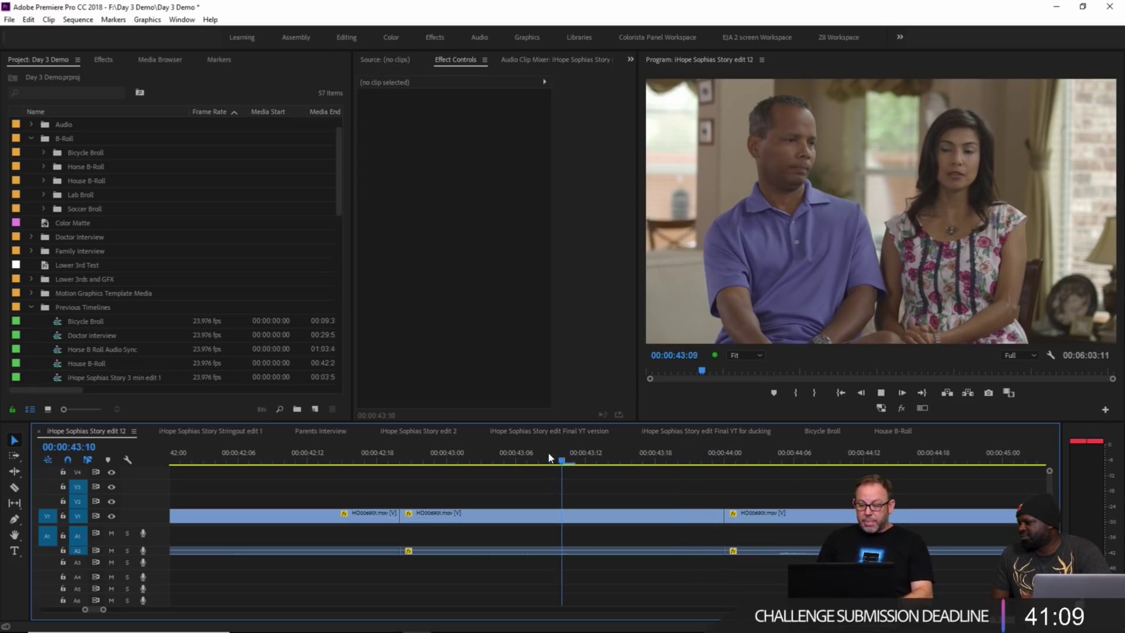
pyautogui.press('space')
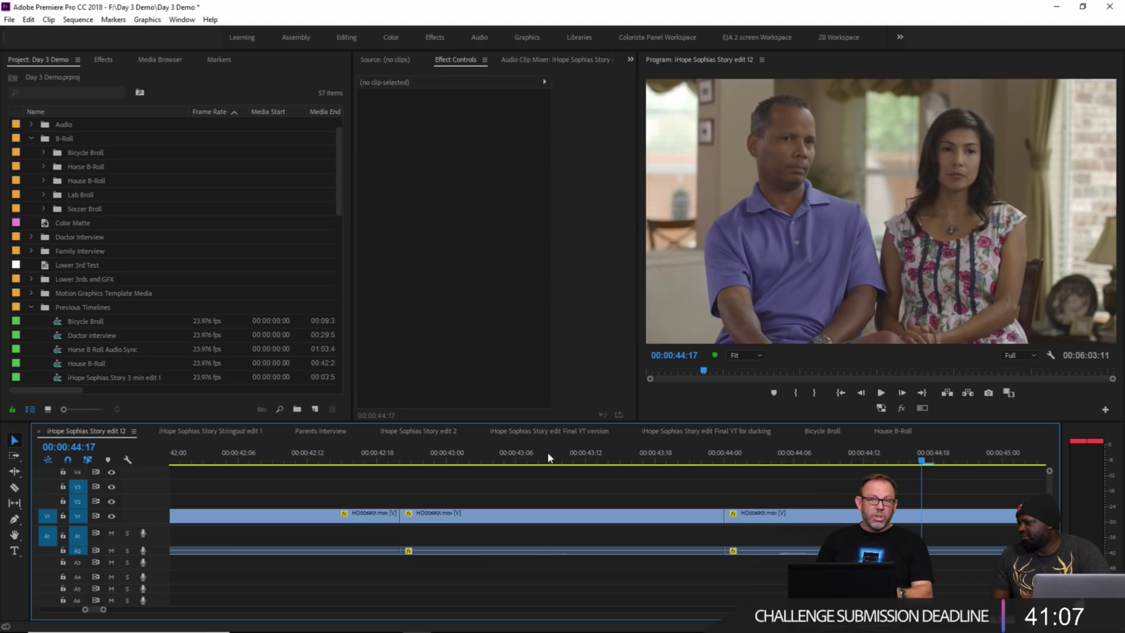
# Step: Restore the Morph Cut on the interview cut at 00:00:44:00, and play through it
pyautogui.hotkey('ctrl', 'd')
pyautogui.moveTo(548, 451); pyautogui.dragTo(436, 463)
pyautogui.press('space')
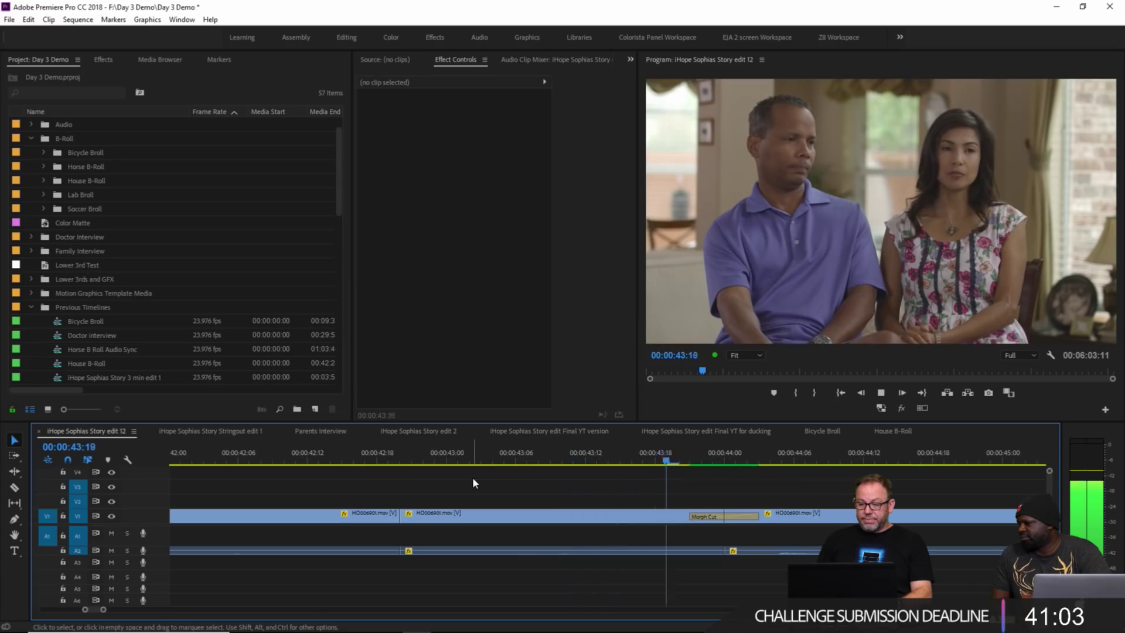
pyautogui.press('space')
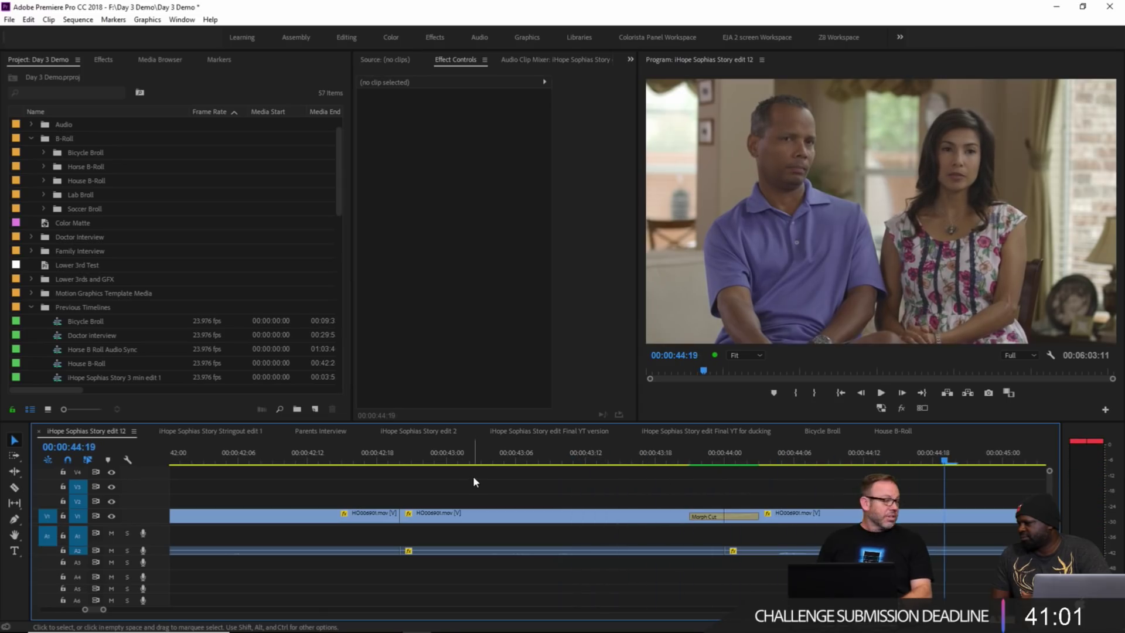
# Step: Step back and forth frame by frame through the Morph Cut around 00:00:44:00 to examine the blend
pyautogui.click(655, 462)
pyautogui.press('Right')
pyautogui.press('Right')
pyautogui.press('Right')
pyautogui.press('Right')
pyautogui.press('Right')
pyautogui.press('Right')
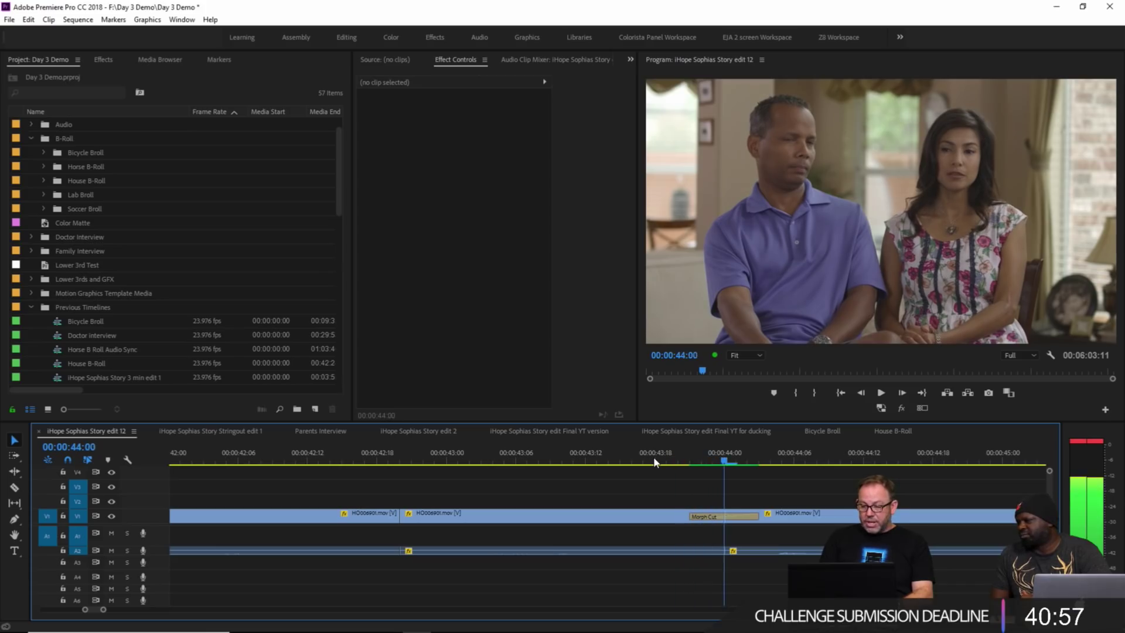
pyautogui.press('Left')
pyautogui.press('Left')
pyautogui.press('Left')
pyautogui.press('Right')
pyautogui.press('Right')
pyautogui.press('Right')
pyautogui.press('Right')
pyautogui.press('Right')
pyautogui.press('Right')
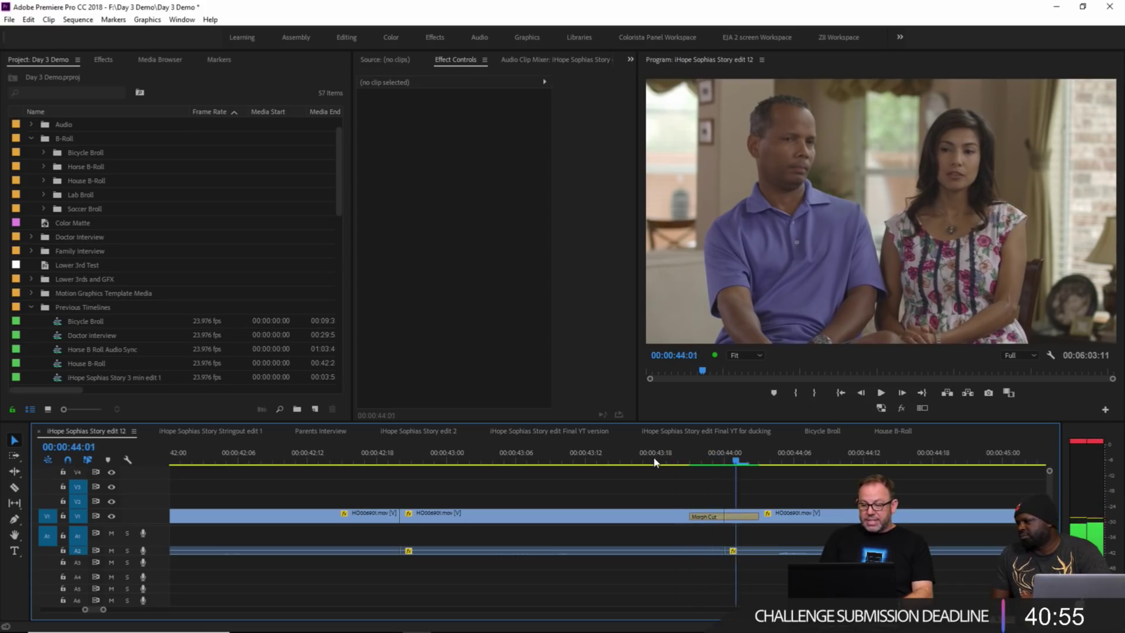
pyautogui.press('Left')
pyautogui.press('Left')
pyautogui.press('Left')
pyautogui.press('Left')
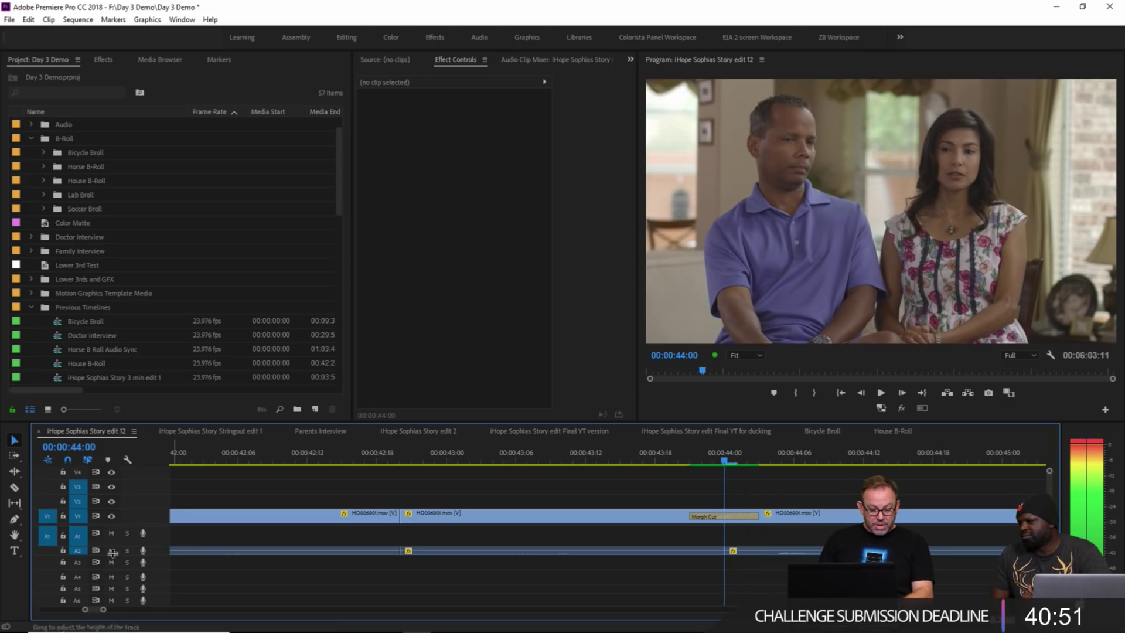
# Step: Mute audio tracks A1 and A2, and step through the Morph Cut frames around 00:00:44:00 again
pyautogui.click(111, 532)
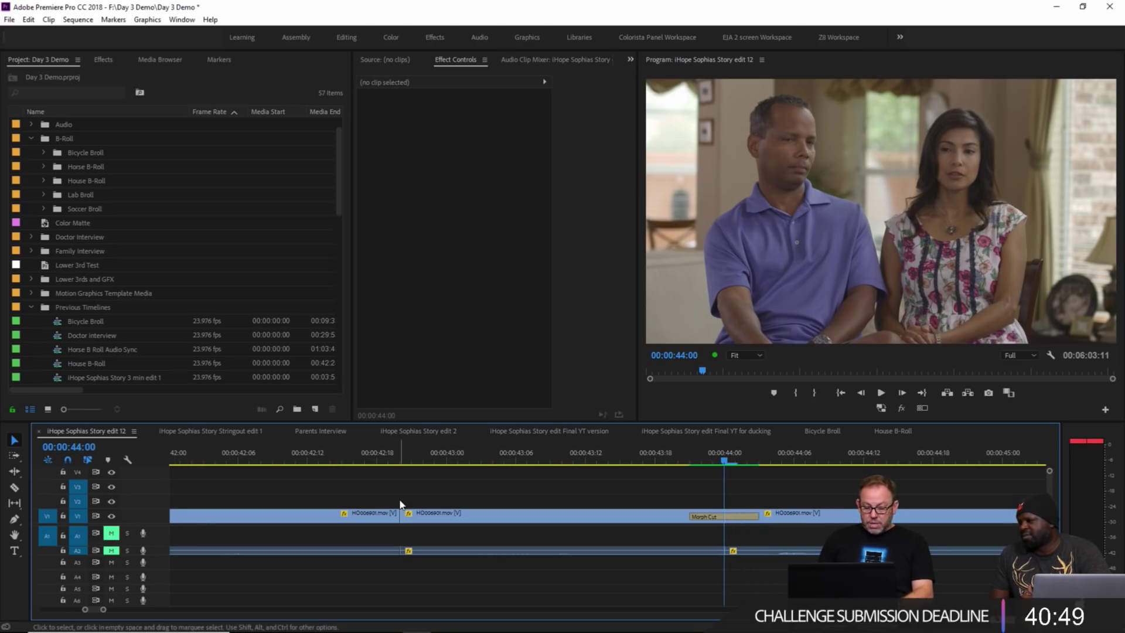
pyautogui.press('Left')
pyautogui.press('Left')
pyautogui.press('Left')
pyautogui.press('Left')
pyautogui.press('Right')
pyautogui.press('Right')
pyautogui.press('Right')
pyautogui.press('Right')
pyautogui.press('Right')
pyautogui.press('Right')
pyautogui.press('Right')
pyautogui.press('Right')
pyautogui.press('Right')
pyautogui.press('Right')
pyautogui.press('Right')
pyautogui.press('Right')
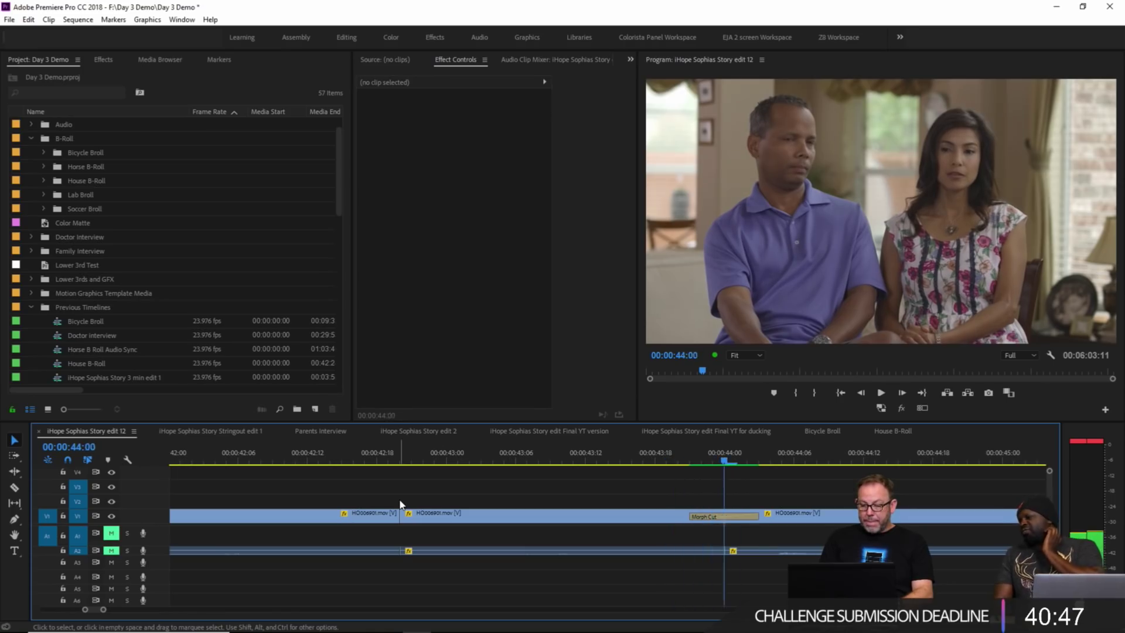
pyautogui.press('Left')
pyautogui.press('Left')
pyautogui.press('Left')
pyautogui.press('Left')
pyautogui.press('Left')
pyautogui.press('Left')
pyautogui.press('Left')
pyautogui.press('Left')
pyautogui.press('Left')
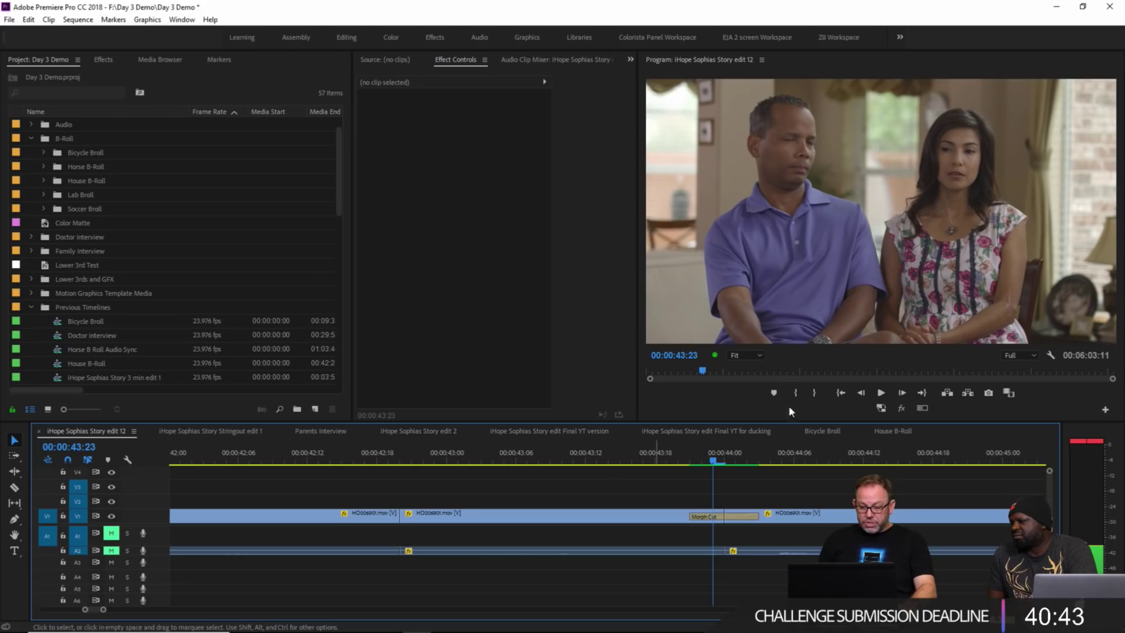
# Step: Play the Morph Cut in full-screen view, and return the playhead to 00:00:43:18
pyautogui.hotkey('ctrl', '`')
pyautogui.press('space')
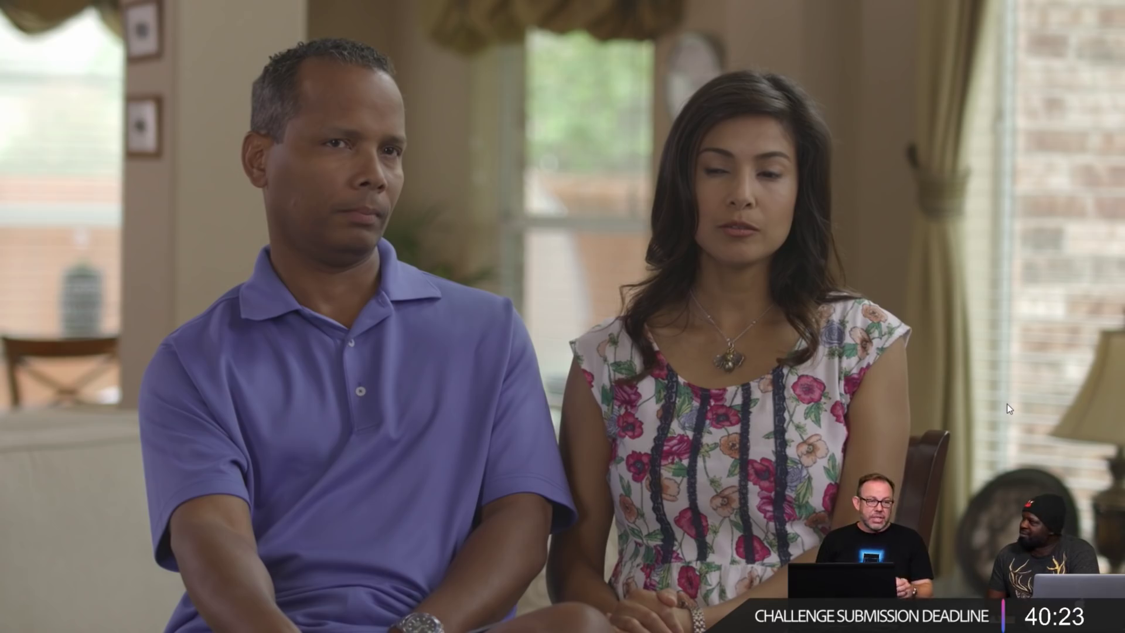
pyautogui.press('Escape')
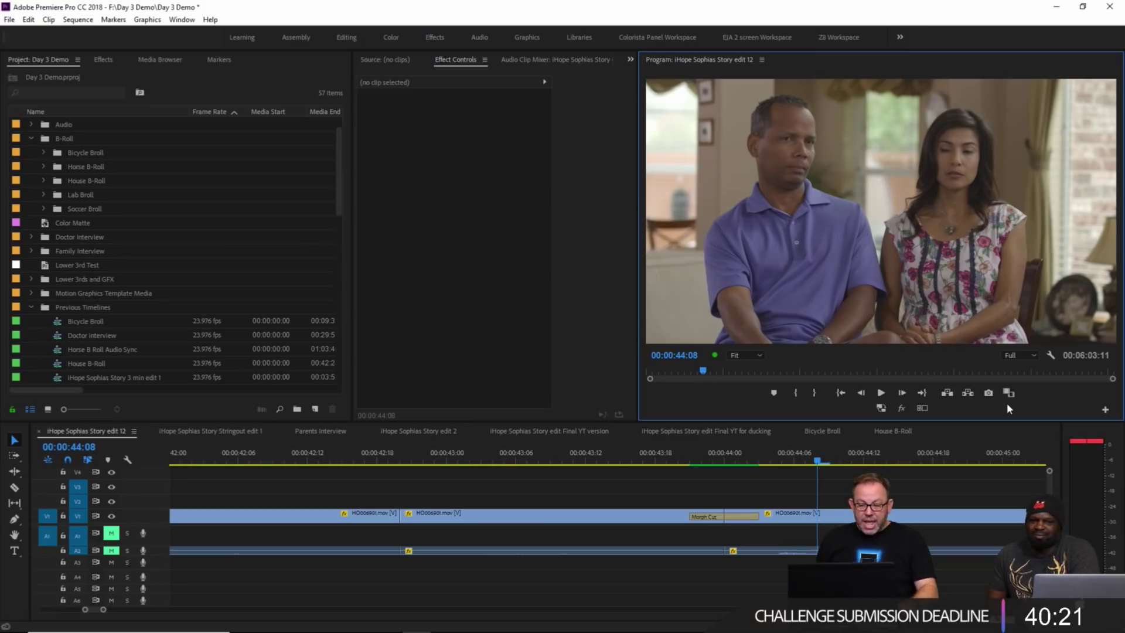
pyautogui.click(655, 457)
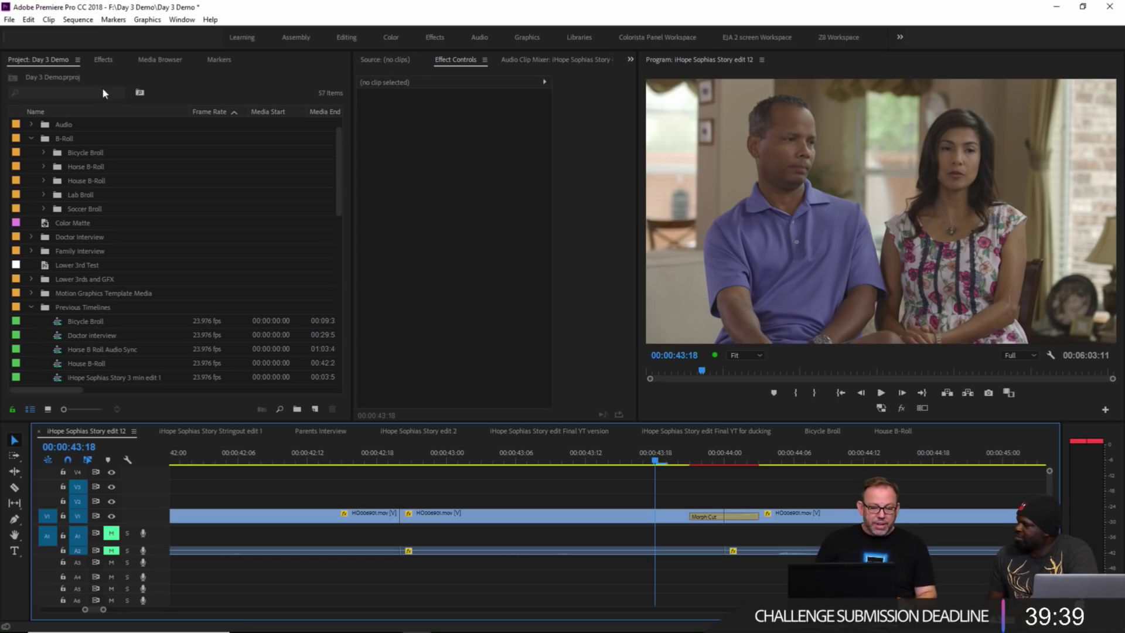
# Step: Apply the Morph Cut dissolve from Video Transitions to the V1 interview cut preceding the existing Morph Cut
pyautogui.click(102, 60)
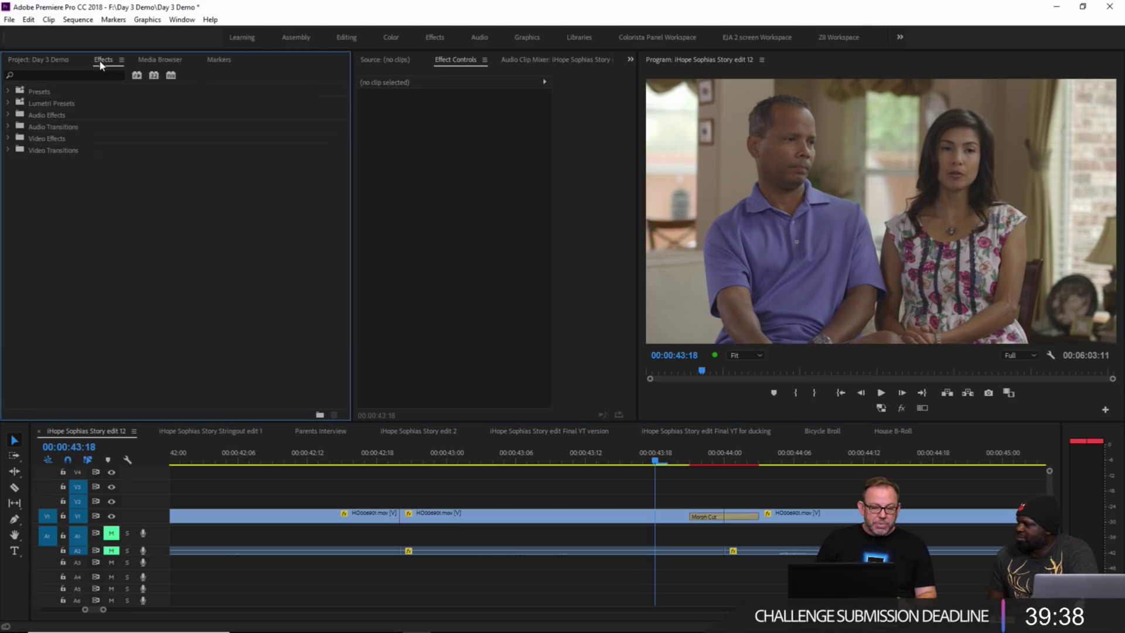
pyautogui.click(9, 151)
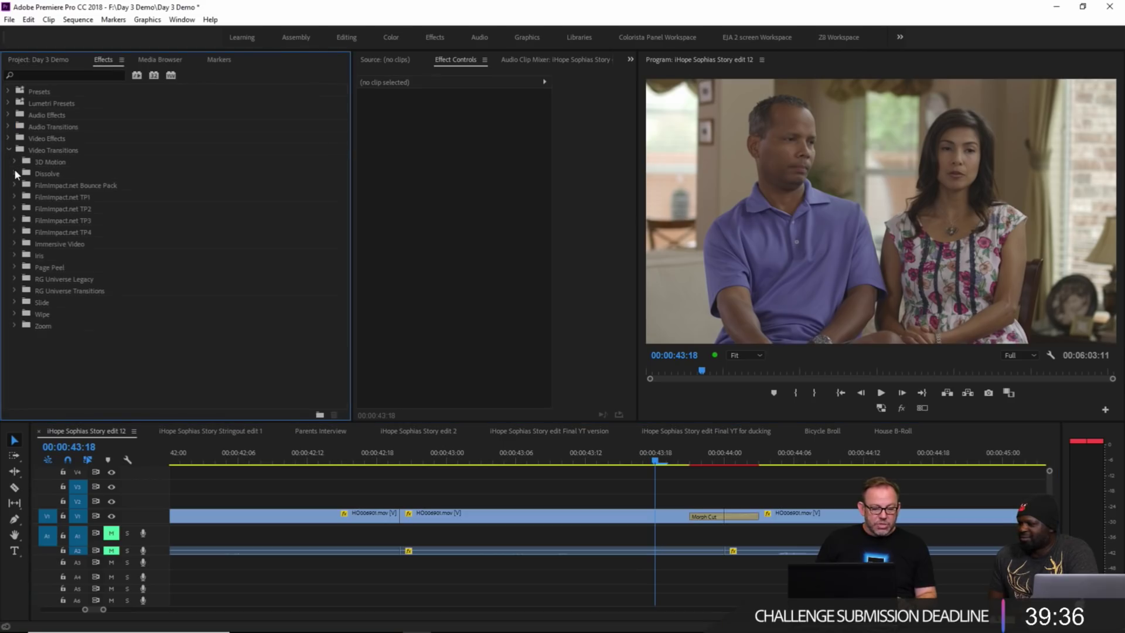
pyautogui.click(14, 174)
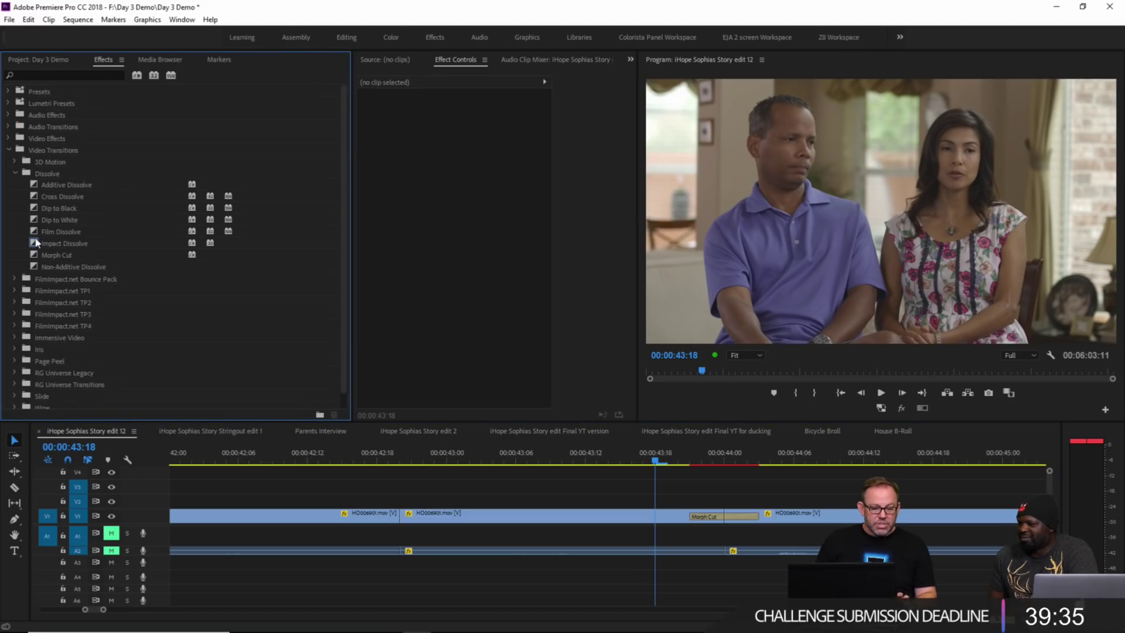
pyautogui.click(39, 256)
pyautogui.moveTo(353, 465); pyautogui.dragTo(401, 520)
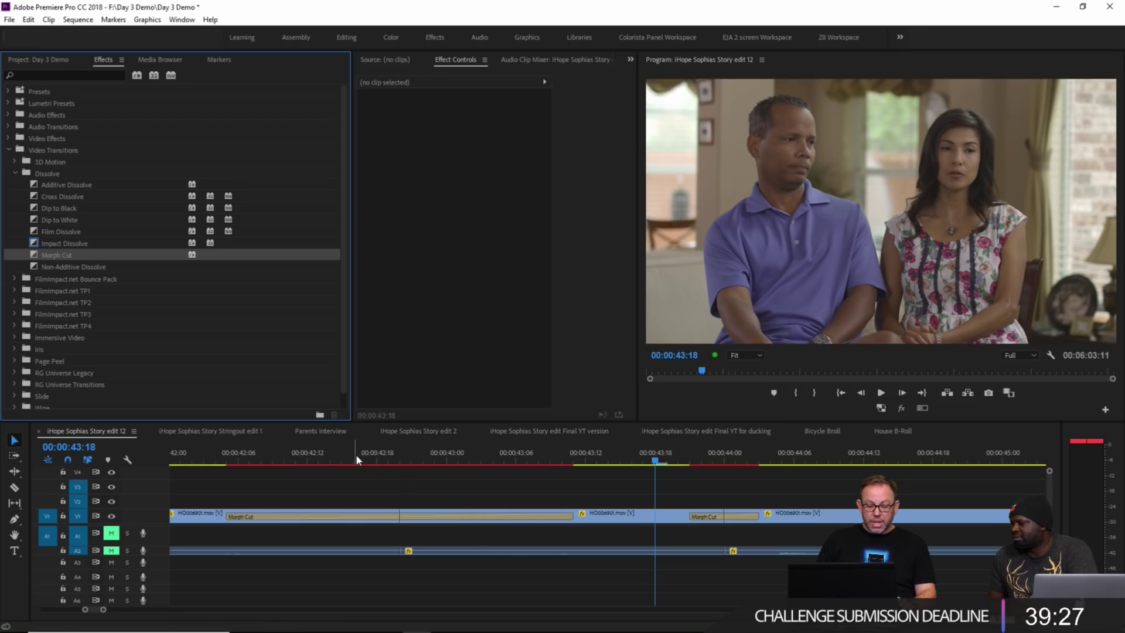
# Step: Shorten the Morph Cut around 00:00:42:20 on V1 to 10 frames, and delete it from the interview cut
pyautogui.moveTo(574, 520); pyautogui.dragTo(458, 514)
pyautogui.click(411, 457)
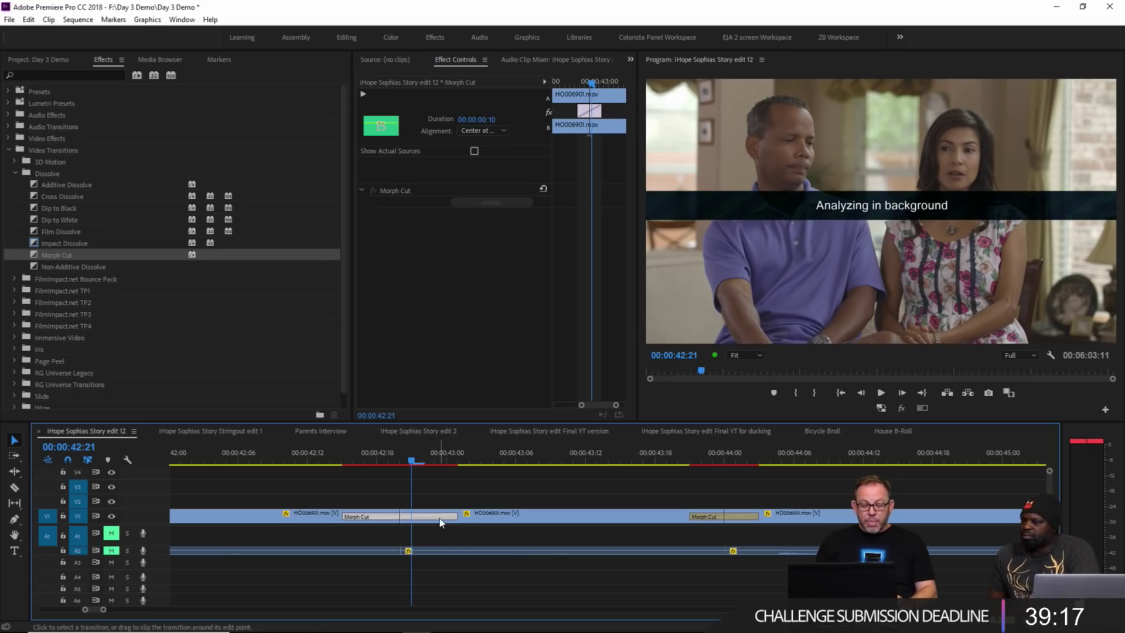
pyautogui.press('Delete')
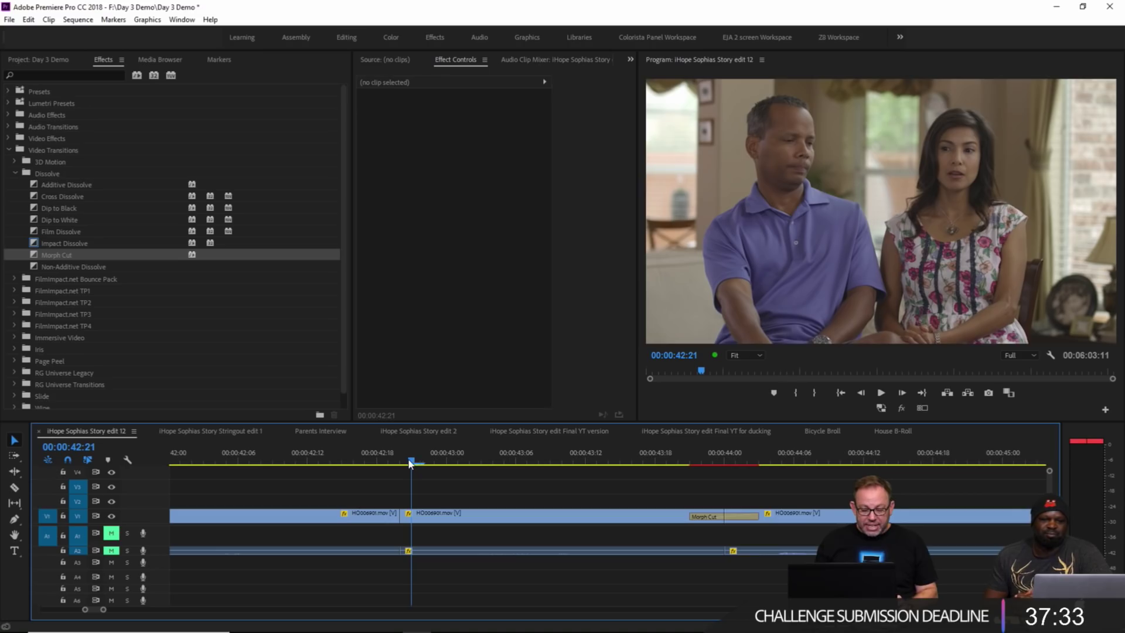
pyautogui.moveTo(411, 463); pyautogui.dragTo(399, 459)
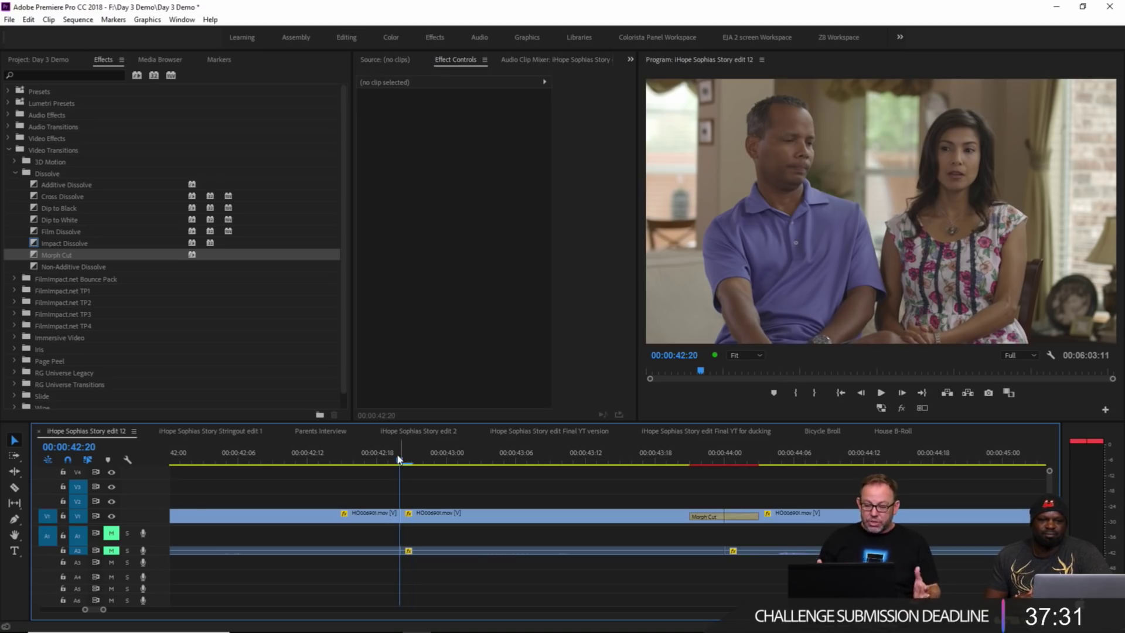
# Step: View the wider edit and the reframed interview close-up at 00:00:38:17
pyautogui.press('-')
pyautogui.press('-')
pyautogui.press('-')
pyautogui.press('-')
pyautogui.press('-')
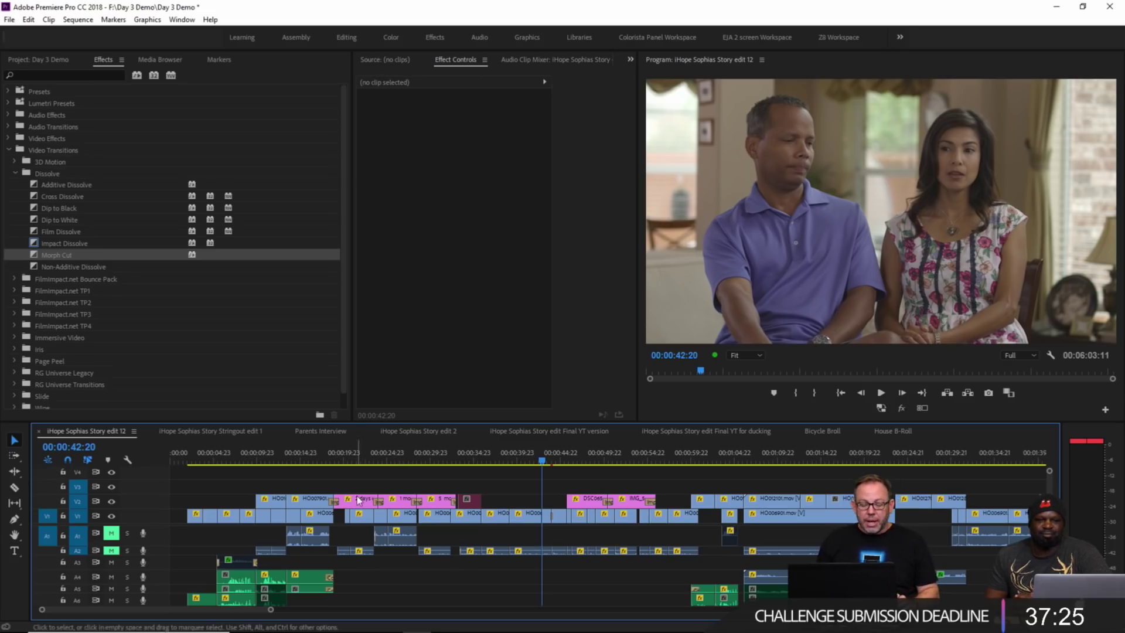
pyautogui.click(508, 459)
pyautogui.press('Left')
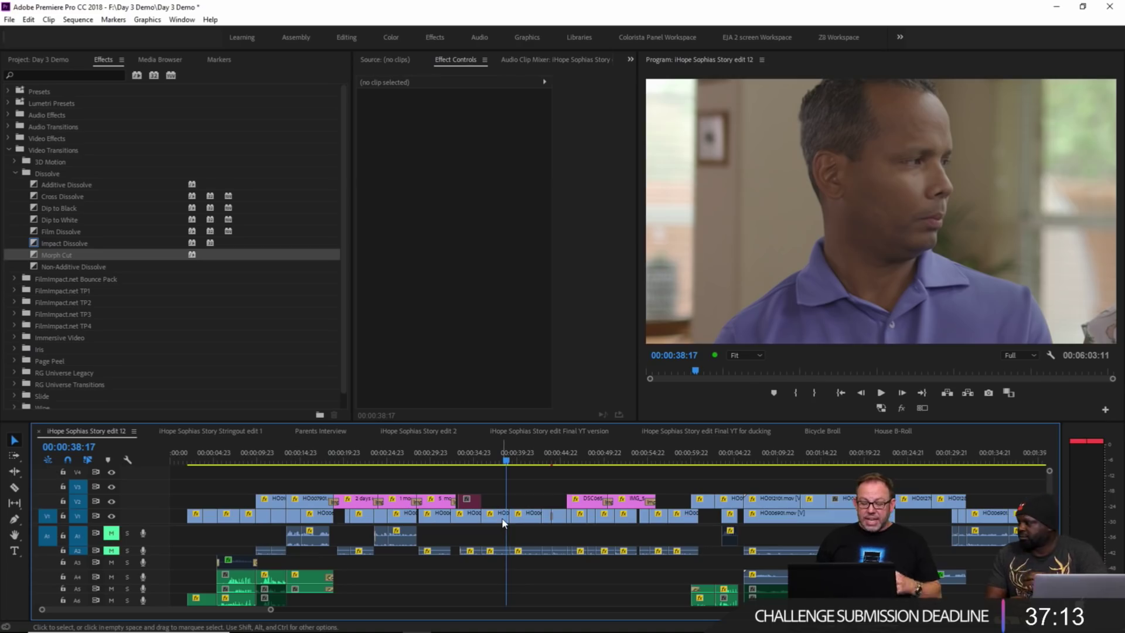
# Step: Open the Parents Interview sequence and disable the Timecode effect on the HO006901.mov clip
pyautogui.click(336, 430)
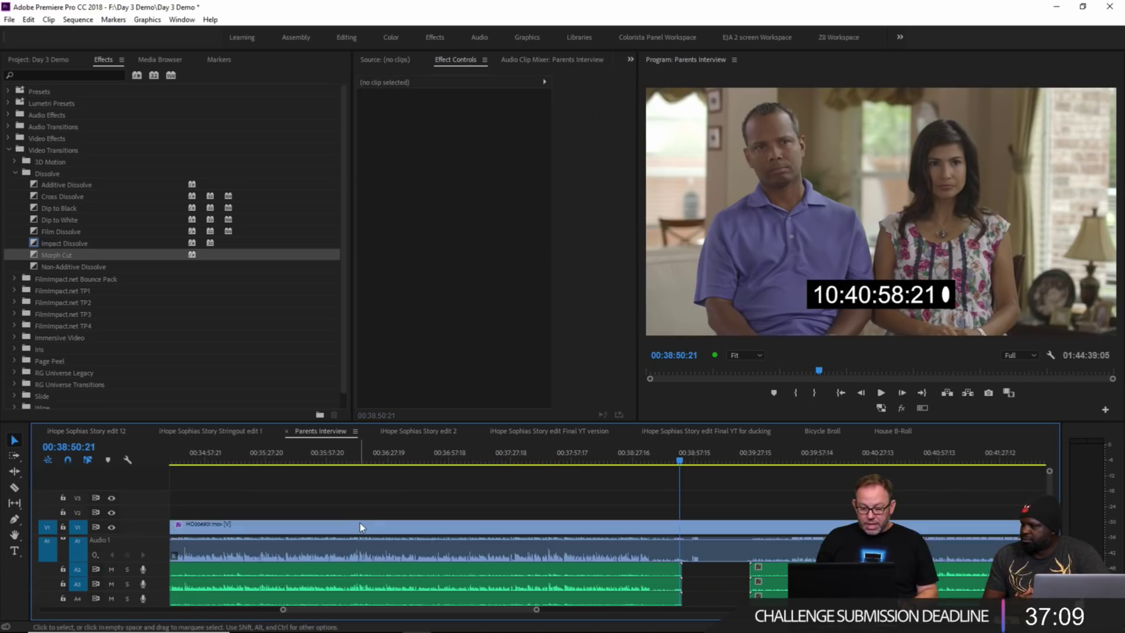
pyautogui.click(373, 230)
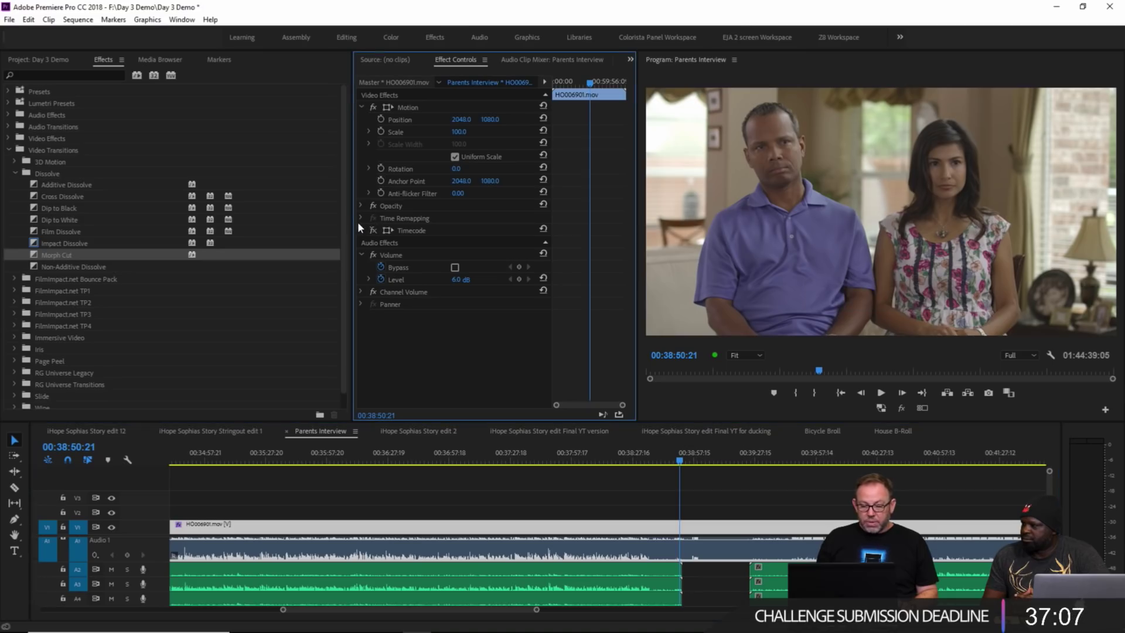
pyautogui.click(35, 58)
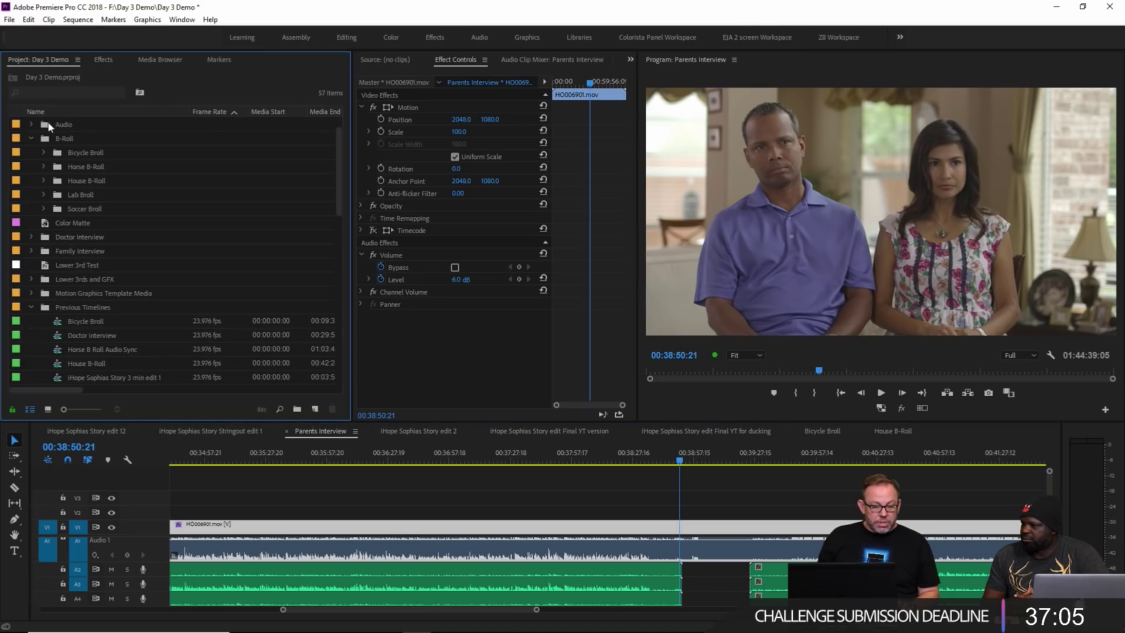
pyautogui.scroll(1, 35, 175)
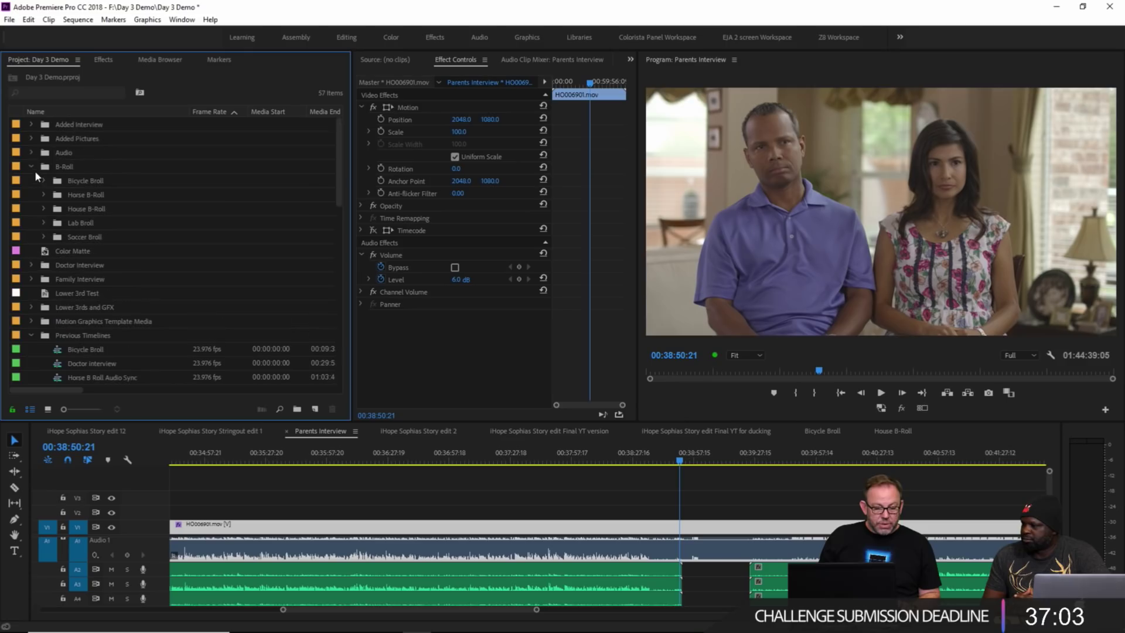
# Step: Switch to the Color workspace and target the HO006901.mov master clip in Lumetri Color
pyautogui.click(258, 531)
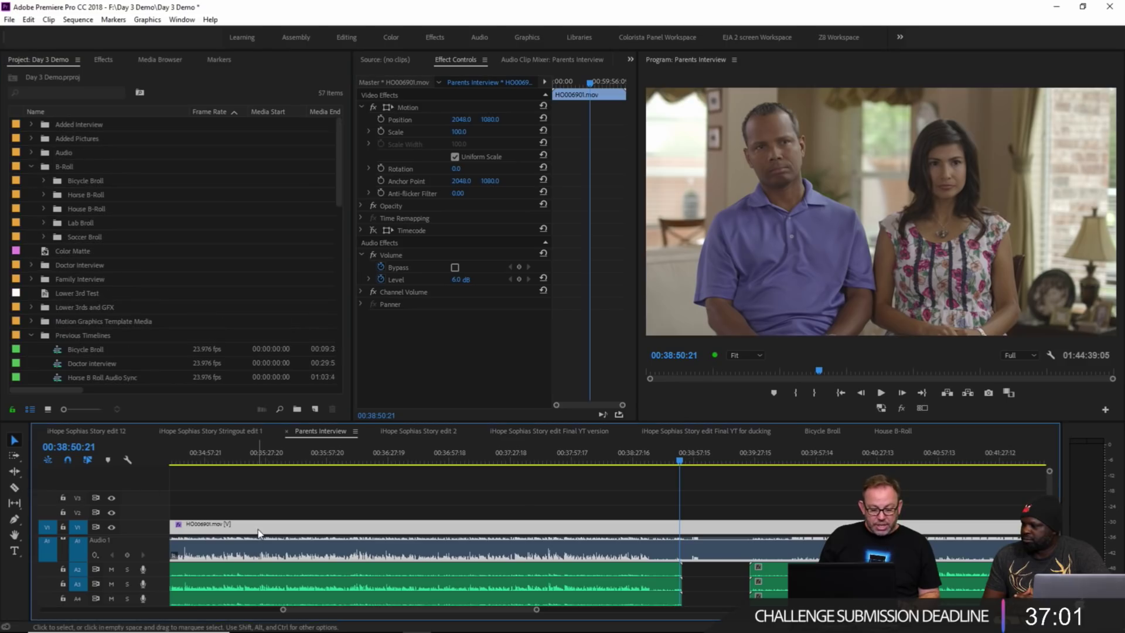
pyautogui.click(391, 37)
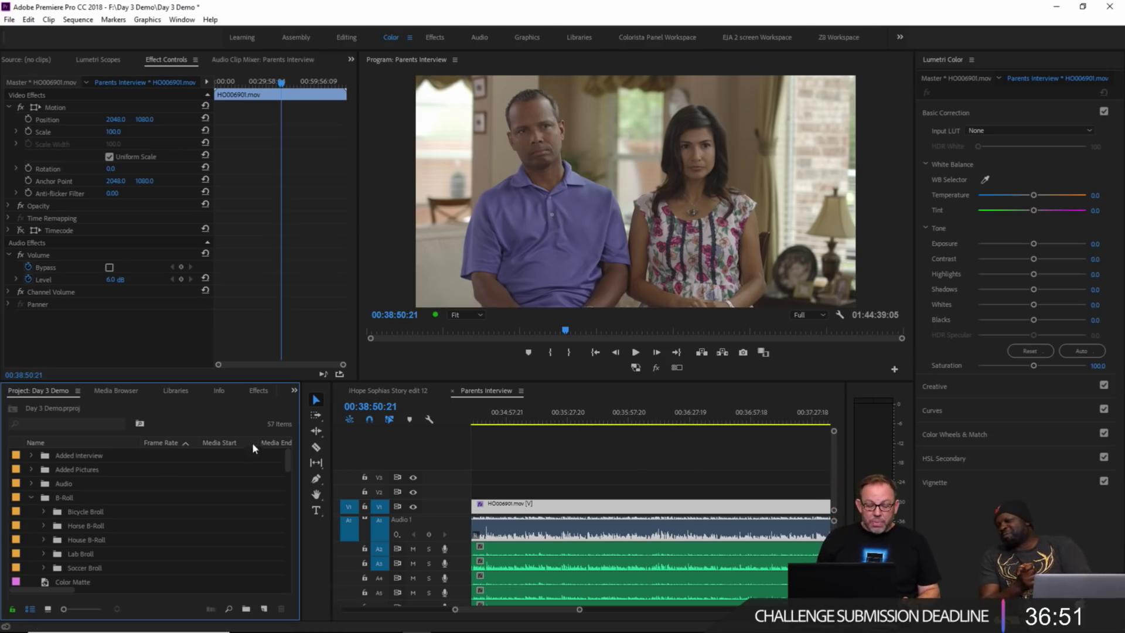
pyautogui.click(514, 534)
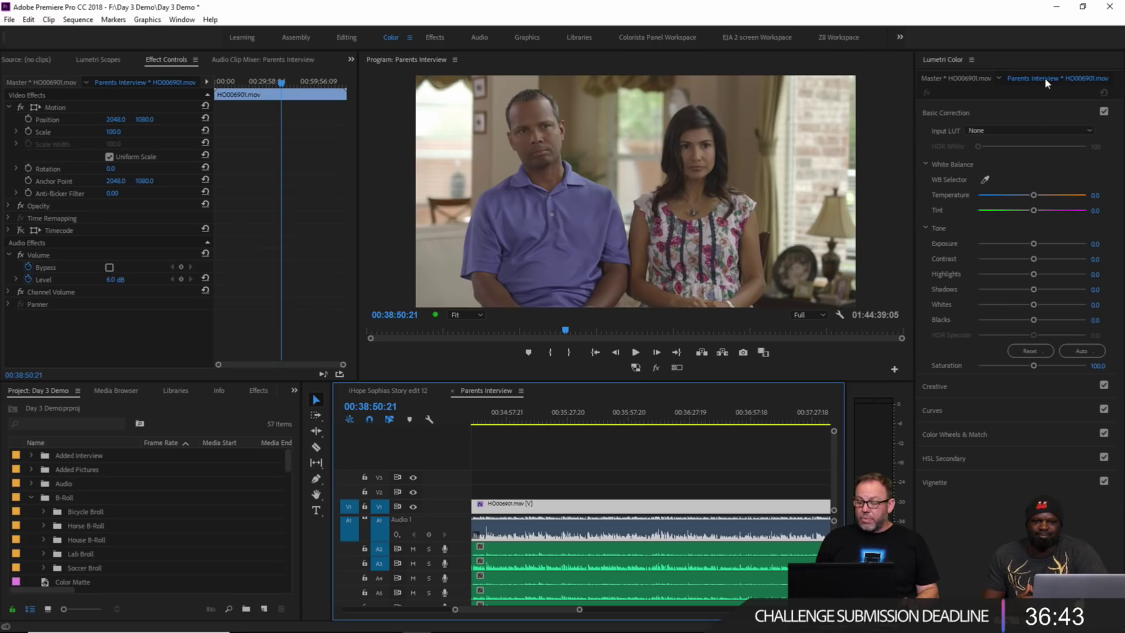
pyautogui.click(951, 77)
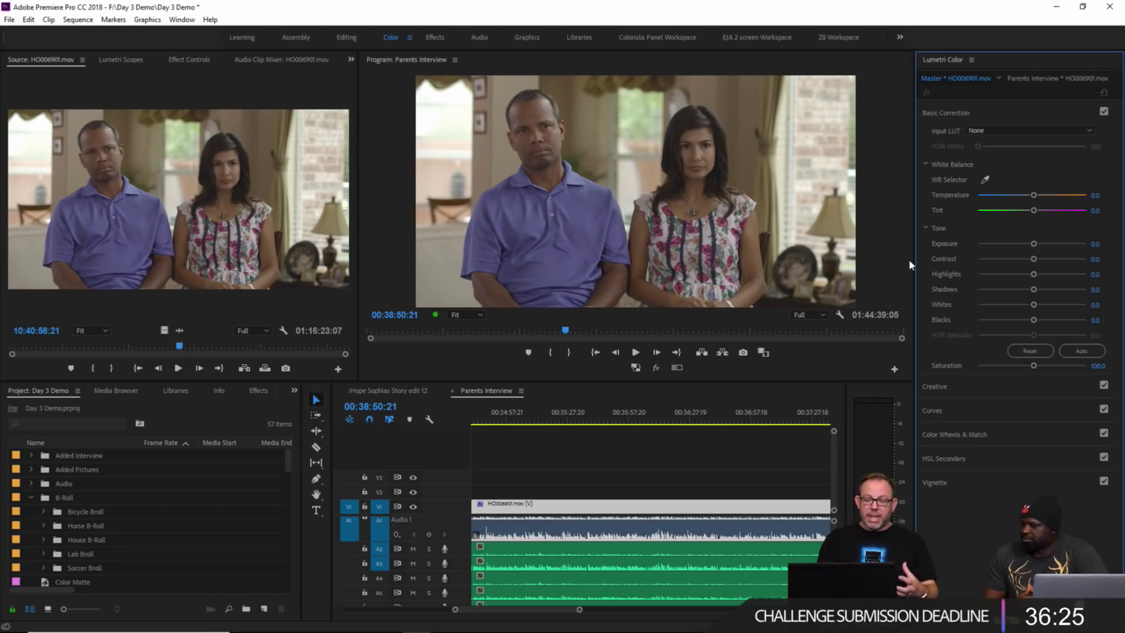
# Step: Set the master clip's Basic Correction to Exposure 0.9, Contrast 63.2 and Highlights -17.8
pyautogui.click(1034, 259)
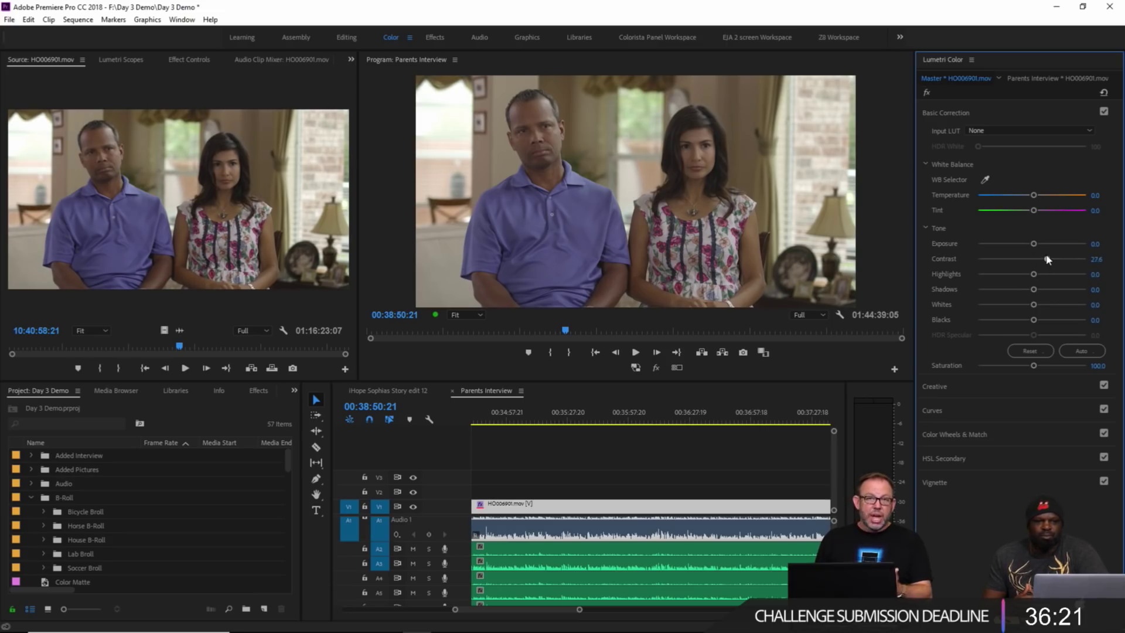
pyautogui.moveTo(1047, 259); pyautogui.dragTo(1038, 262)
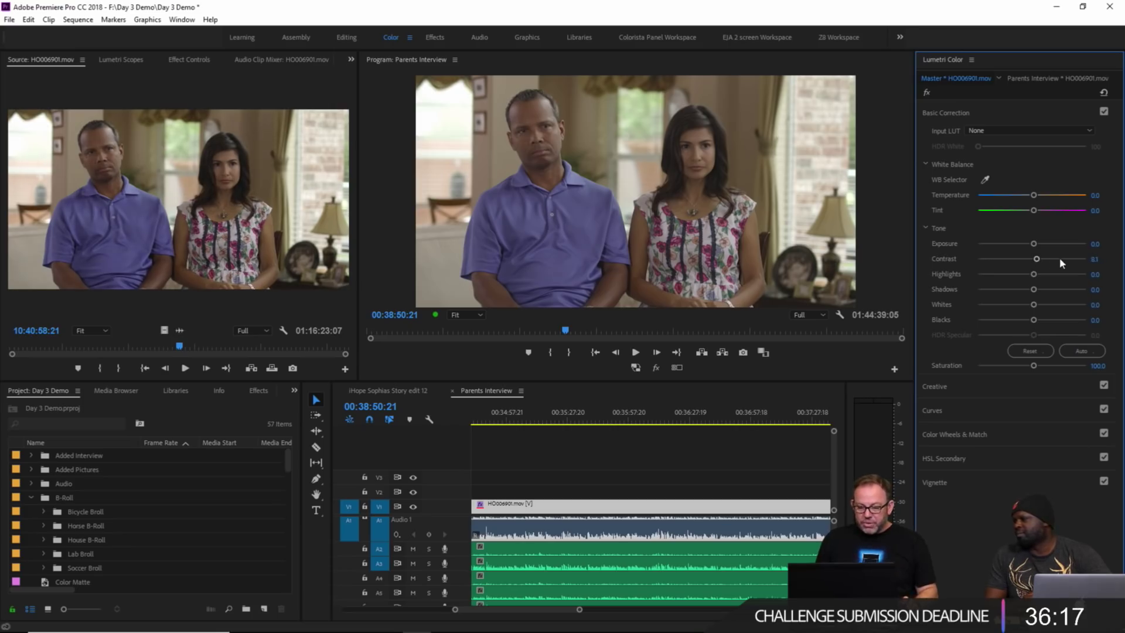
pyautogui.click(1081, 261)
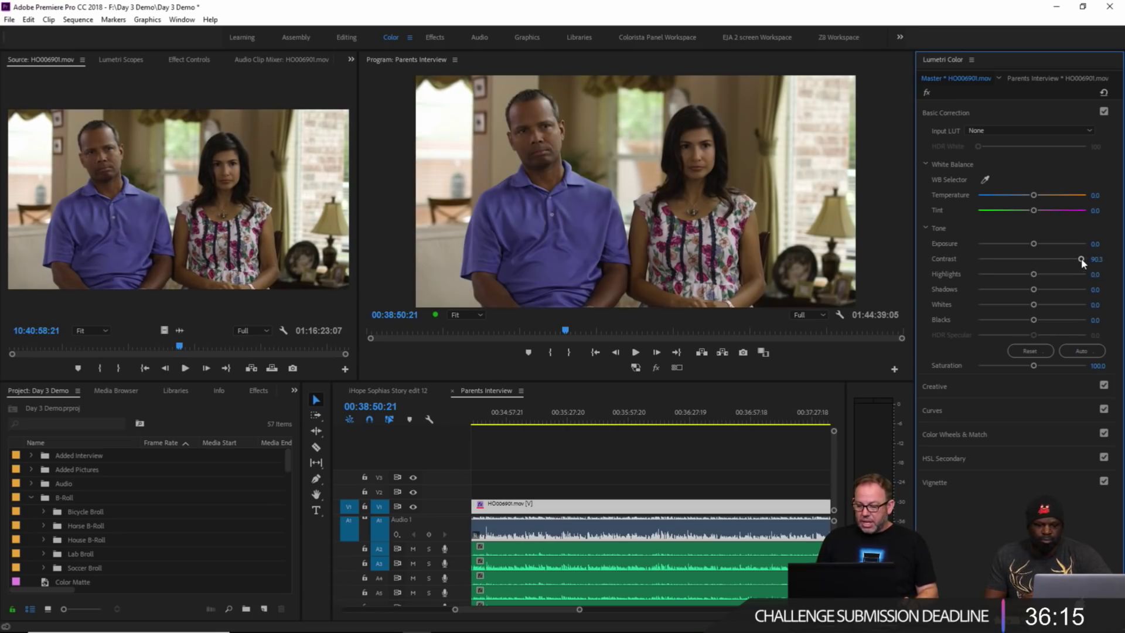
pyautogui.moveTo(1081, 259); pyautogui.dragTo(1043, 244)
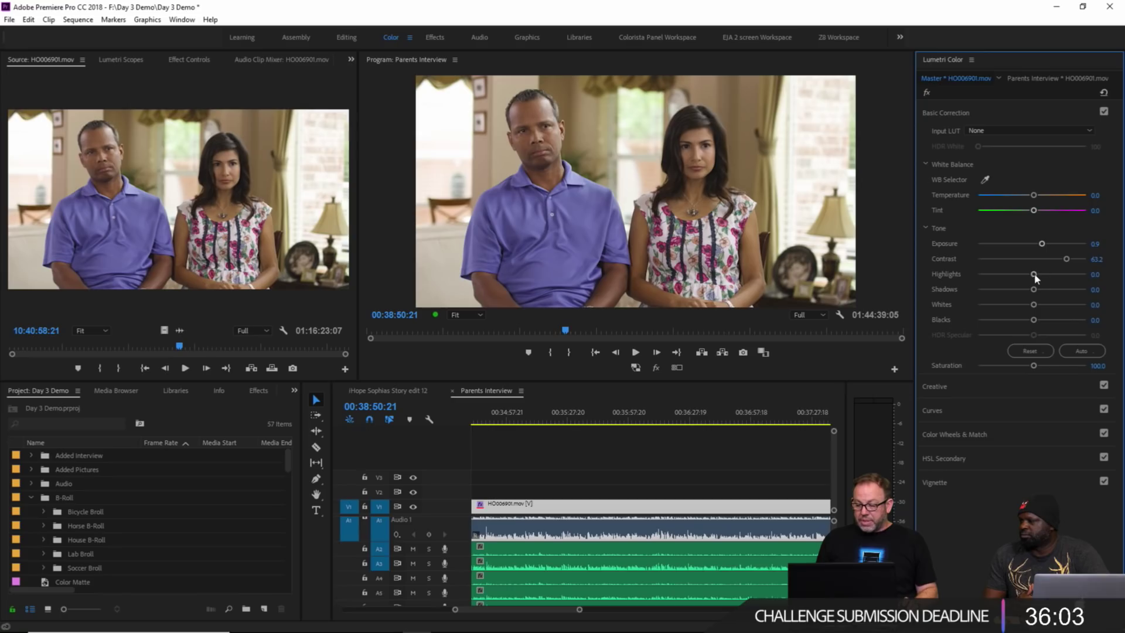
pyautogui.moveTo(1030, 274); pyautogui.dragTo(1021, 273)
pyautogui.moveTo(1020, 276); pyautogui.dragTo(1017, 277)
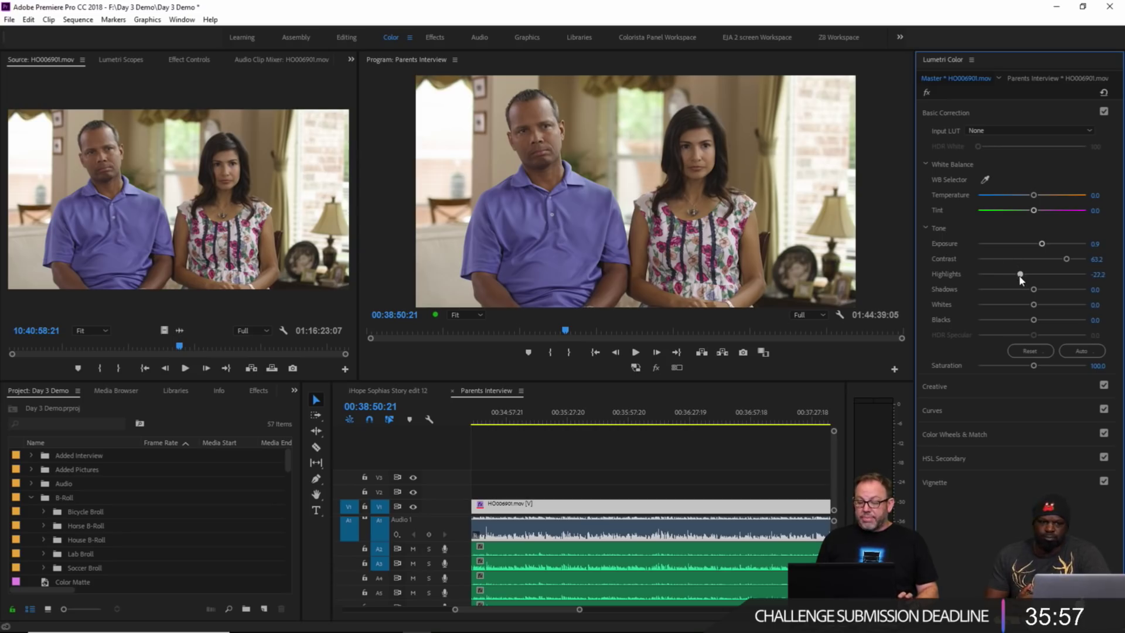
pyautogui.click(1022, 275)
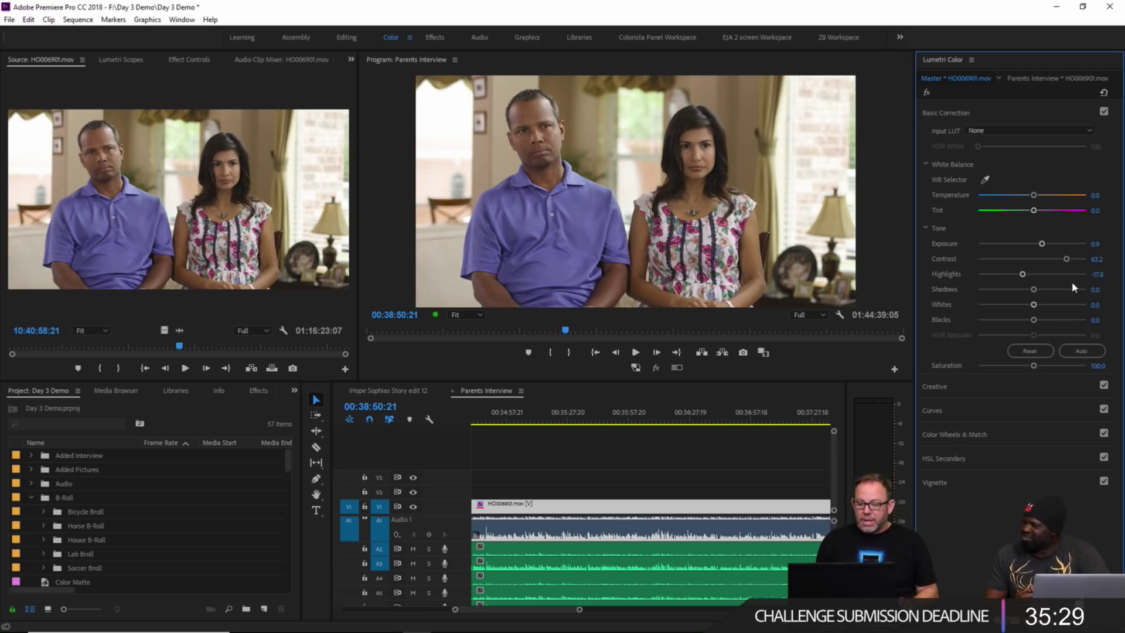
# Step: Check the graded interview at 00:35:37:19 and 00:52:56:11 with the whole Parents Interview sequence in view
pyautogui.click(590, 411)
pyautogui.press('-')
pyautogui.press('-')
pyautogui.press('-')
pyautogui.press('-')
pyautogui.press('-')
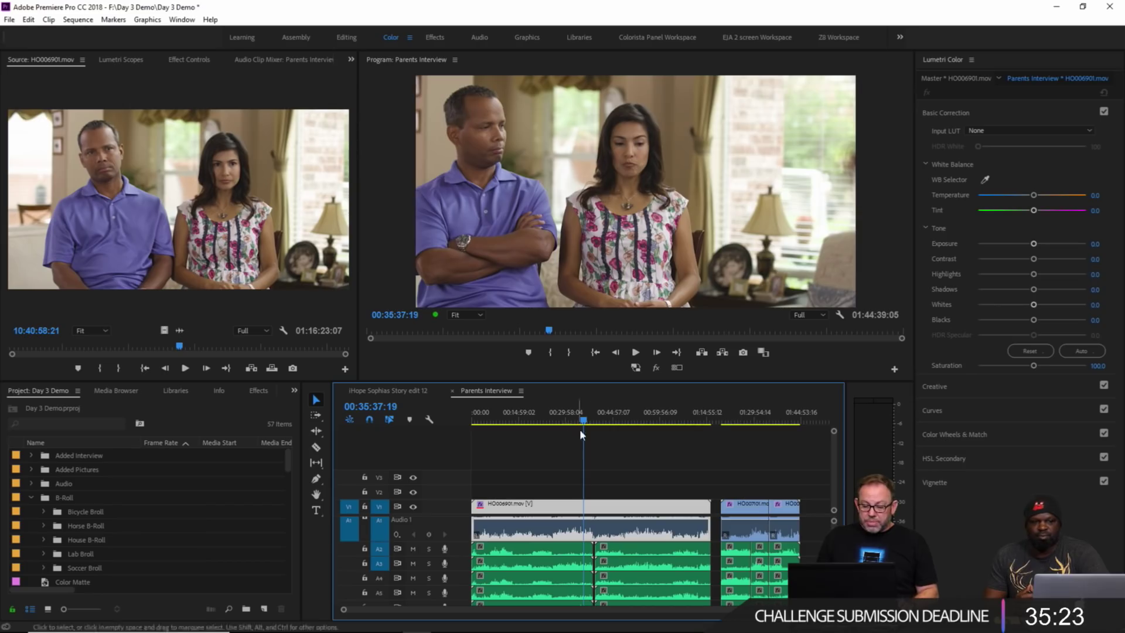
pyautogui.click(637, 412)
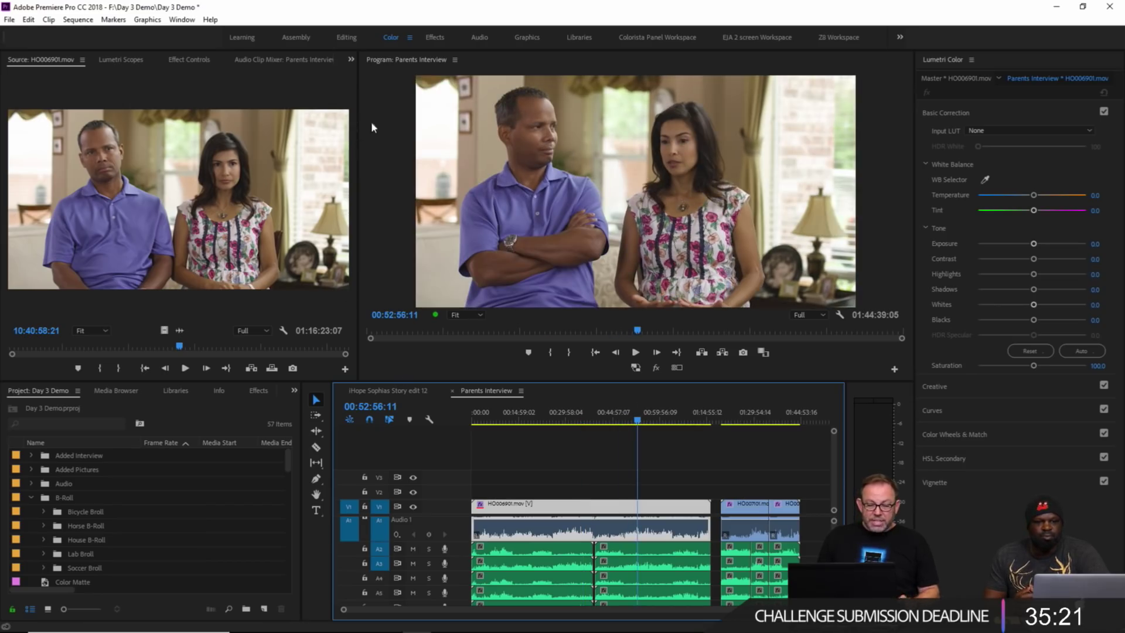
# Step: Switch to the EA Laptop workspace and return to the iHope Sophias Story edit 12 sequence at 00:00:41:14
pyautogui.click(900, 37)
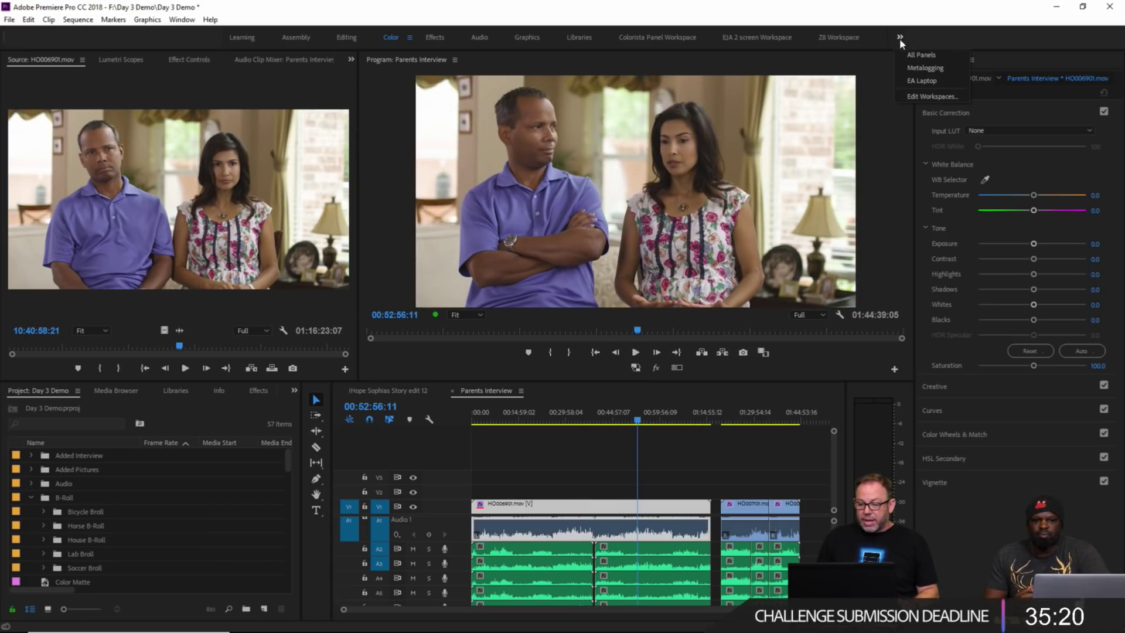
pyautogui.click(923, 79)
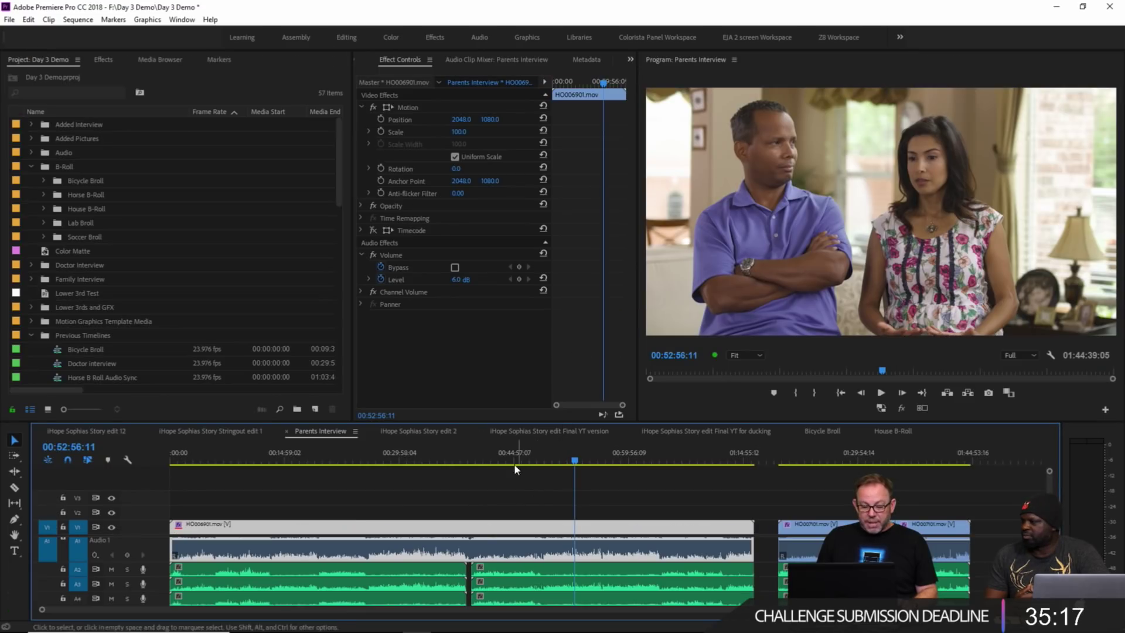
pyautogui.click(100, 430)
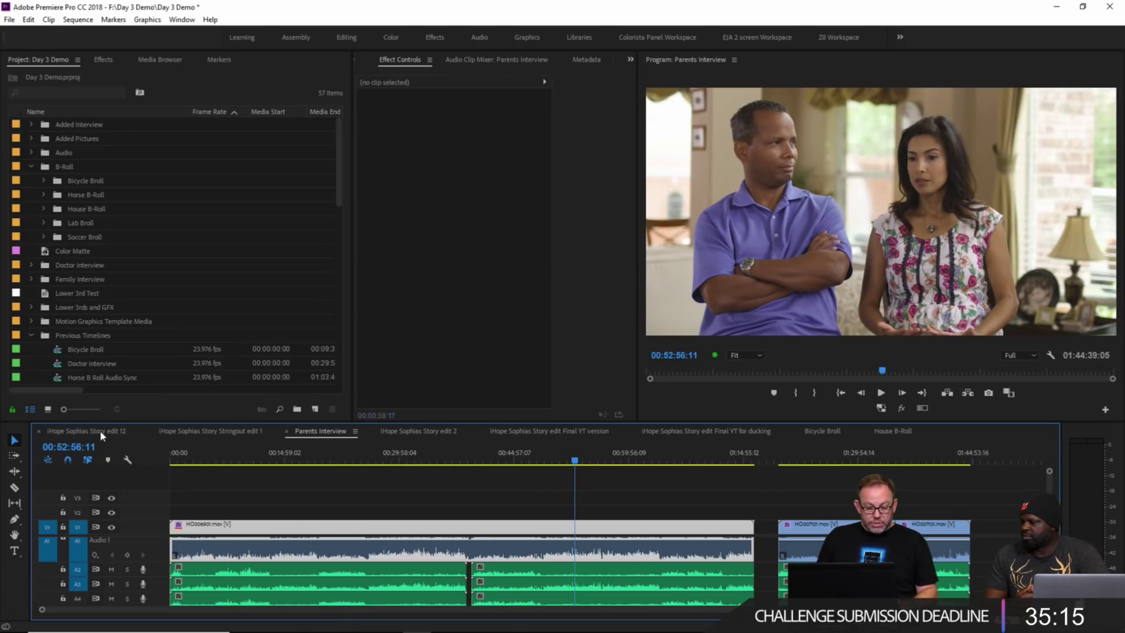
pyautogui.moveTo(508, 462); pyautogui.dragTo(530, 460)
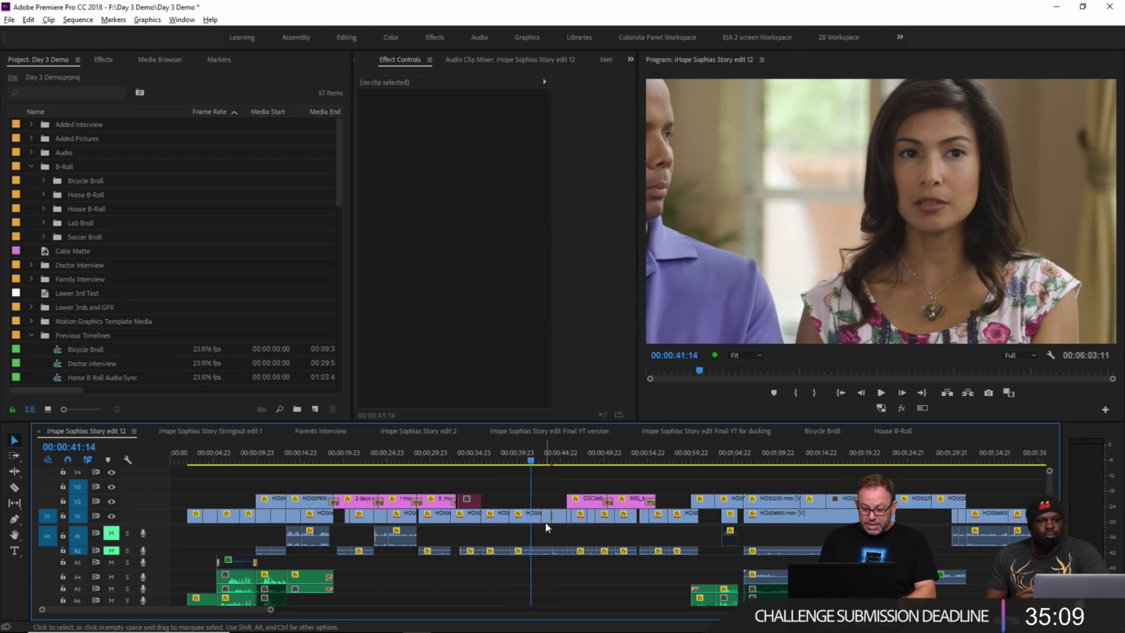
# Step: Increase the audio track heights, and show the master clip effects of the V1 interview clip at 00:00:41:14
pyautogui.hotkey('alt', '=')
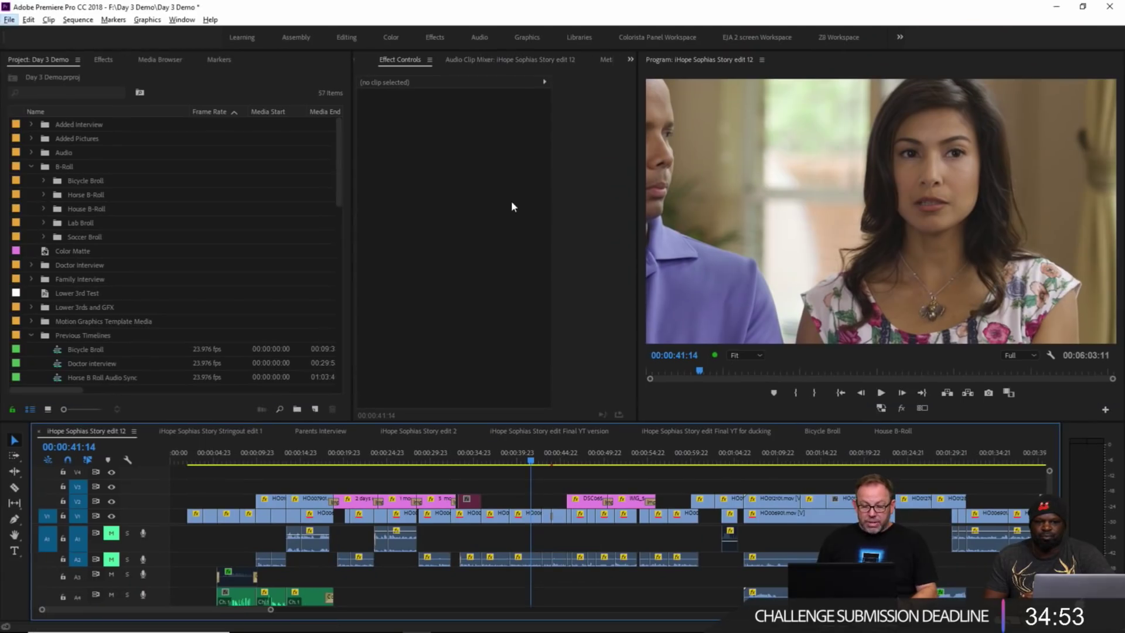
pyautogui.click(532, 515)
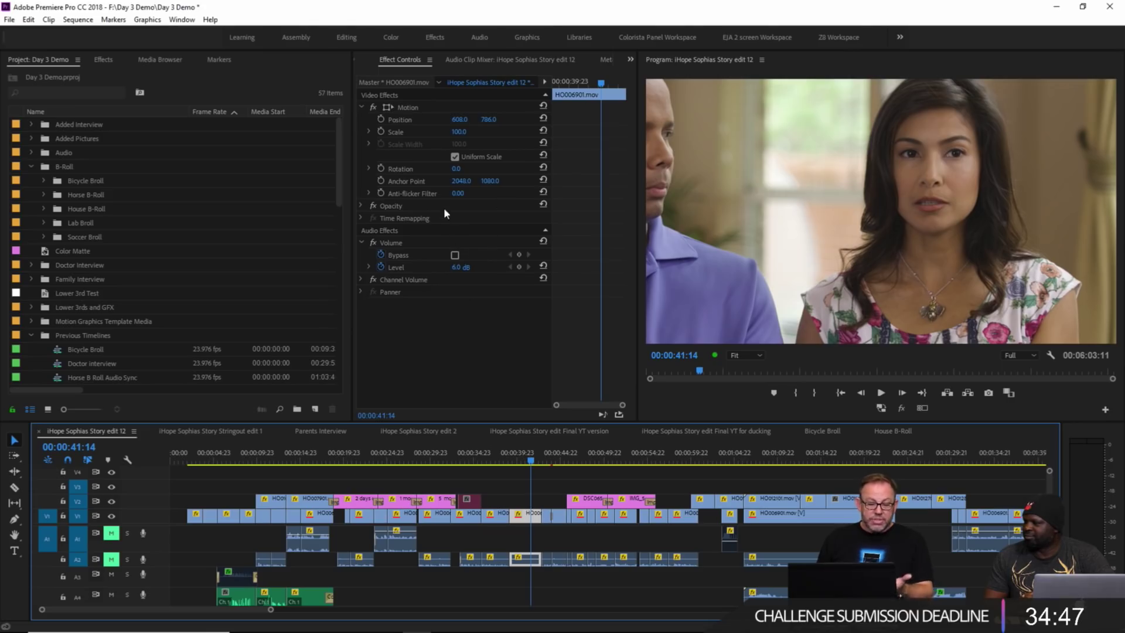
pyautogui.click(377, 82)
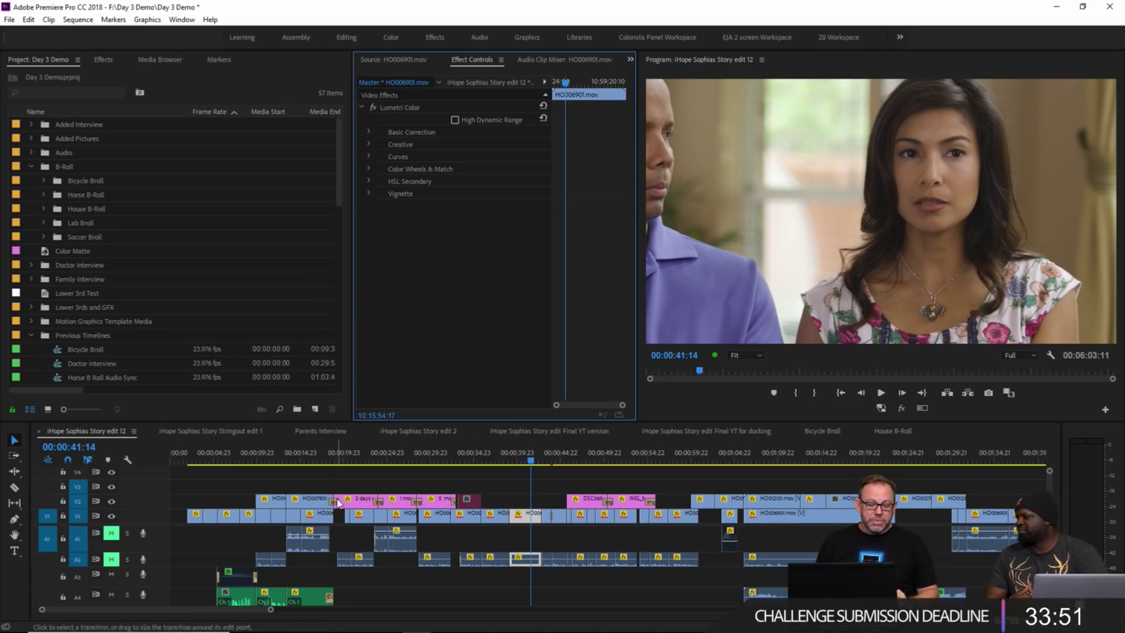
# Step: Browse the Previous Timelines sequences, and examine the B-roll frame at 00:00:13:13 in full-screen view
pyautogui.moveTo(317, 462); pyautogui.dragTo(290, 462)
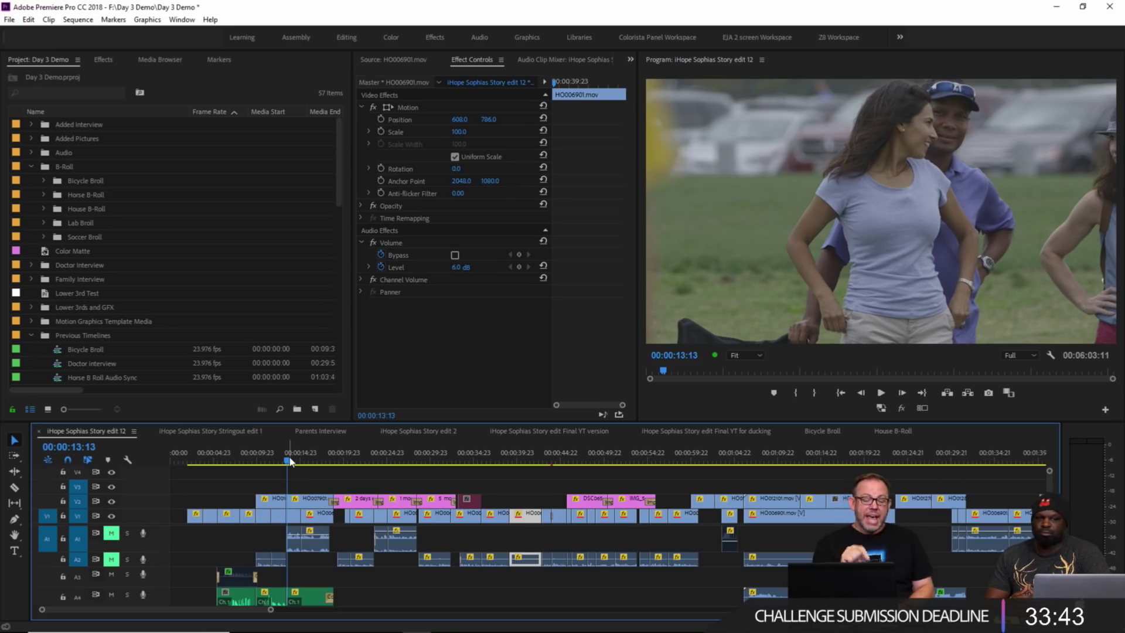
pyautogui.scroll(-4, 30, 294)
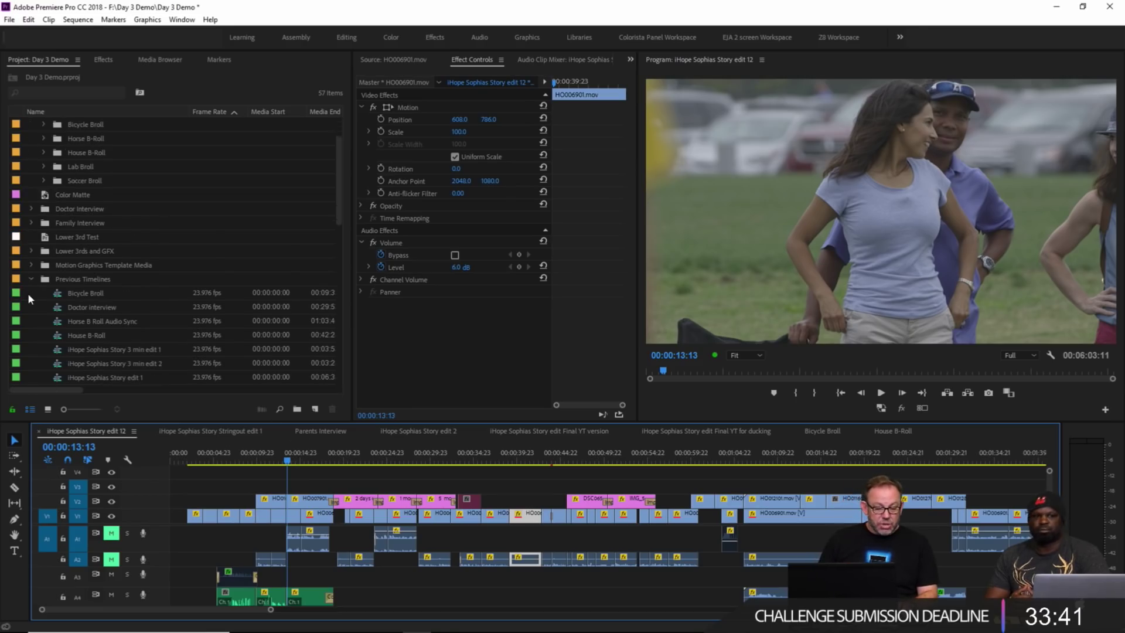
pyautogui.scroll(-3, 27, 293)
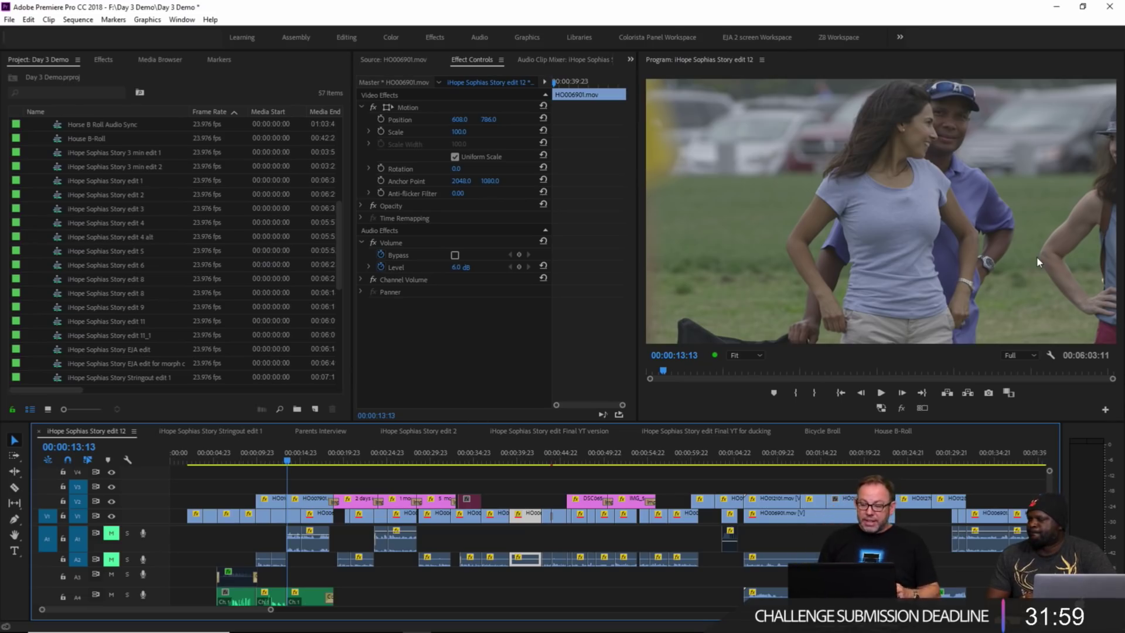
pyautogui.hotkey('ctrl', '`')
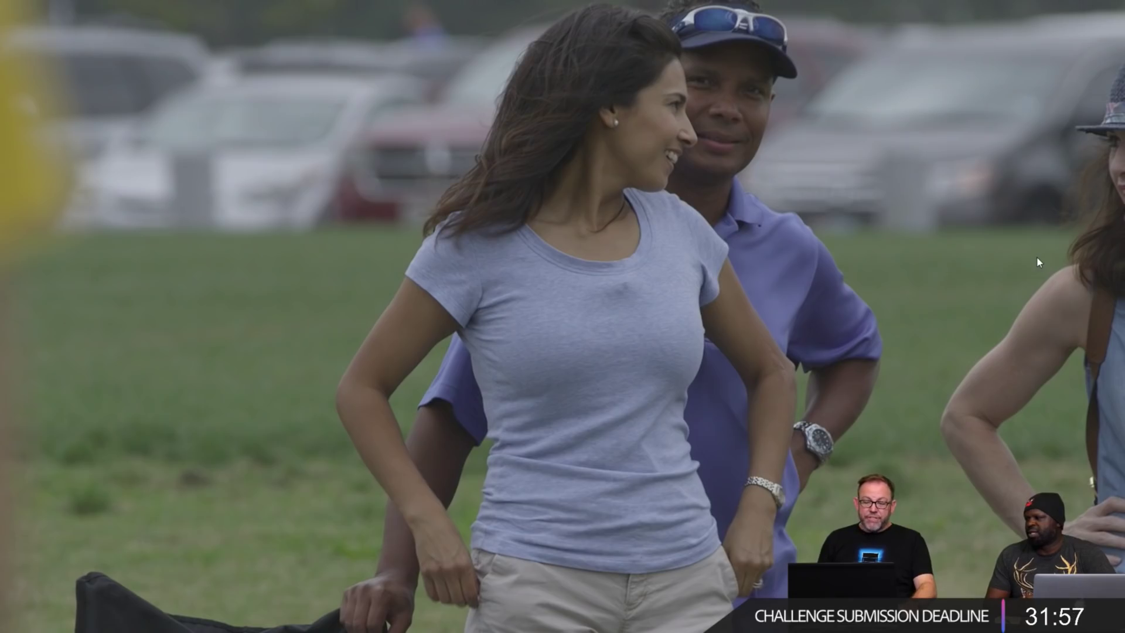
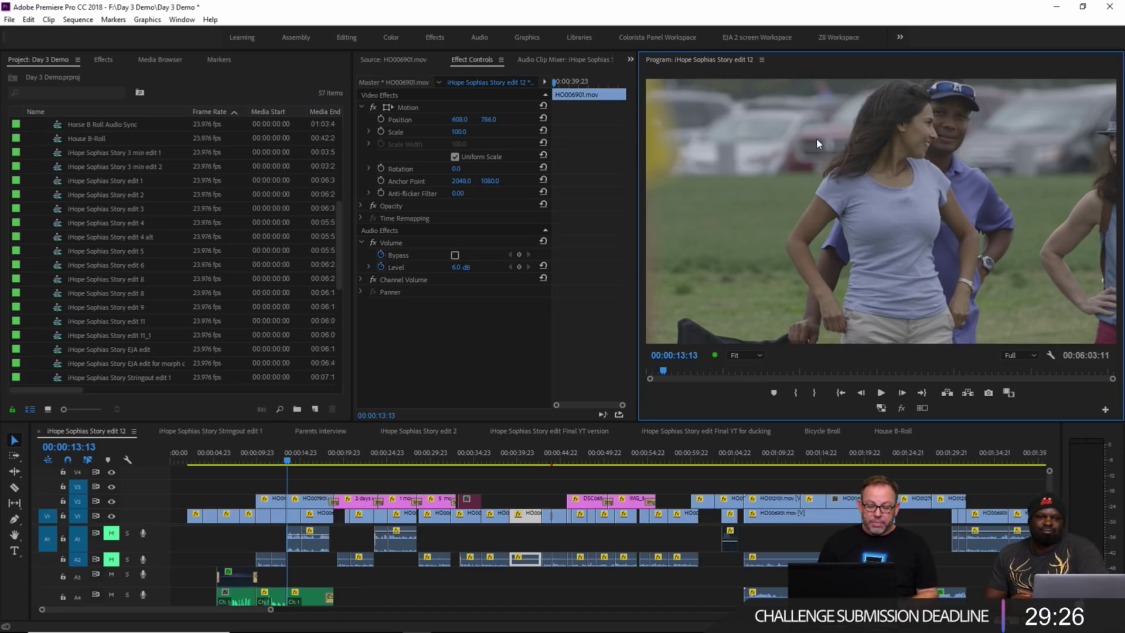
# Step: Enable the LowerThird Parents/Graphics.aep clip on V2 near 00:00:34:07 in the iHope Sophias Story edit 12 sequence
pyautogui.click(469, 460)
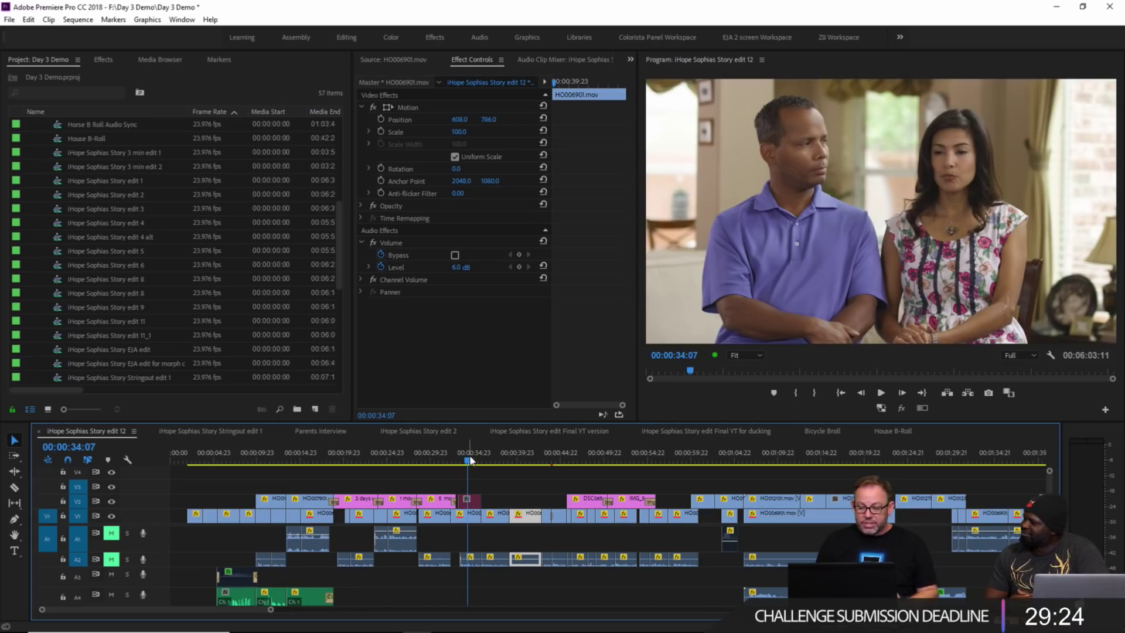
pyautogui.press('=')
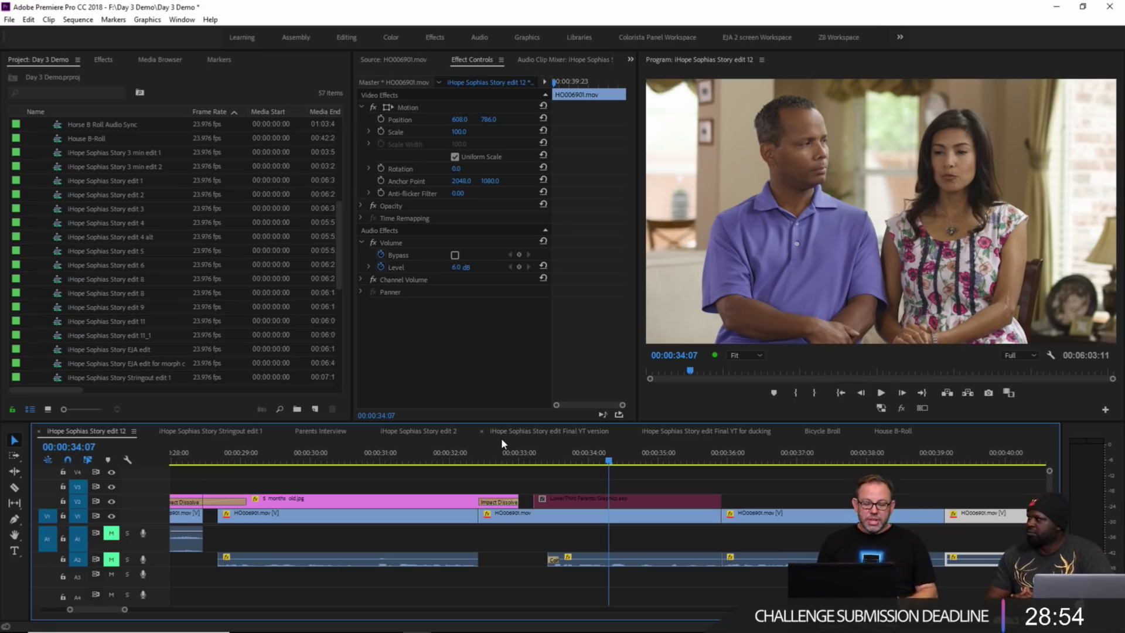
pyautogui.click(627, 503)
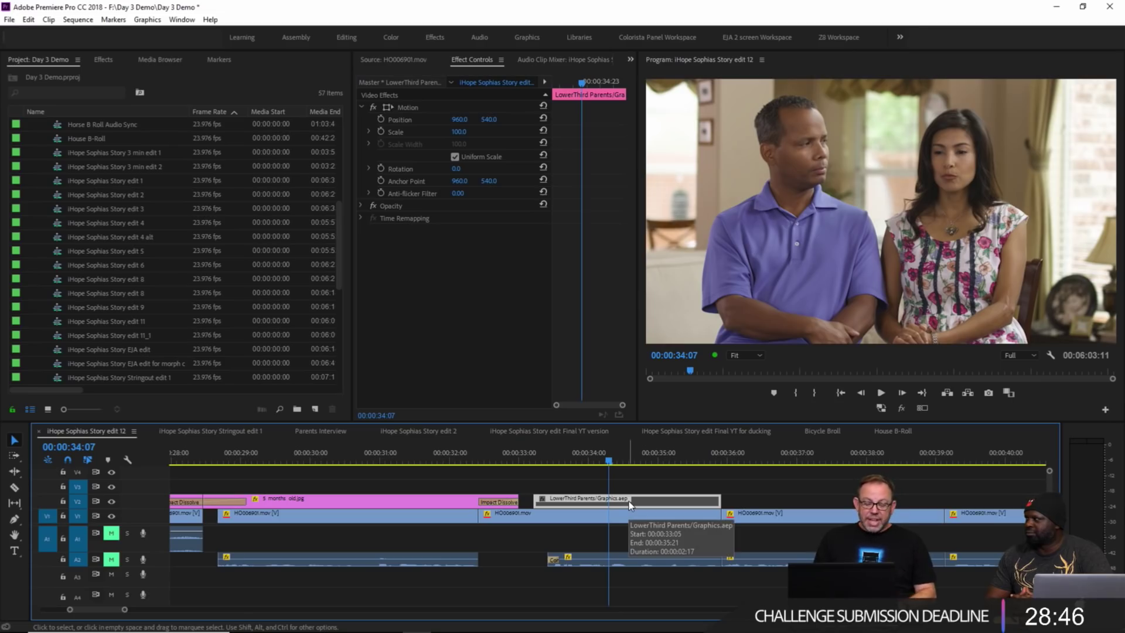
pyautogui.rightClick(628, 501)
pyautogui.click(676, 283)
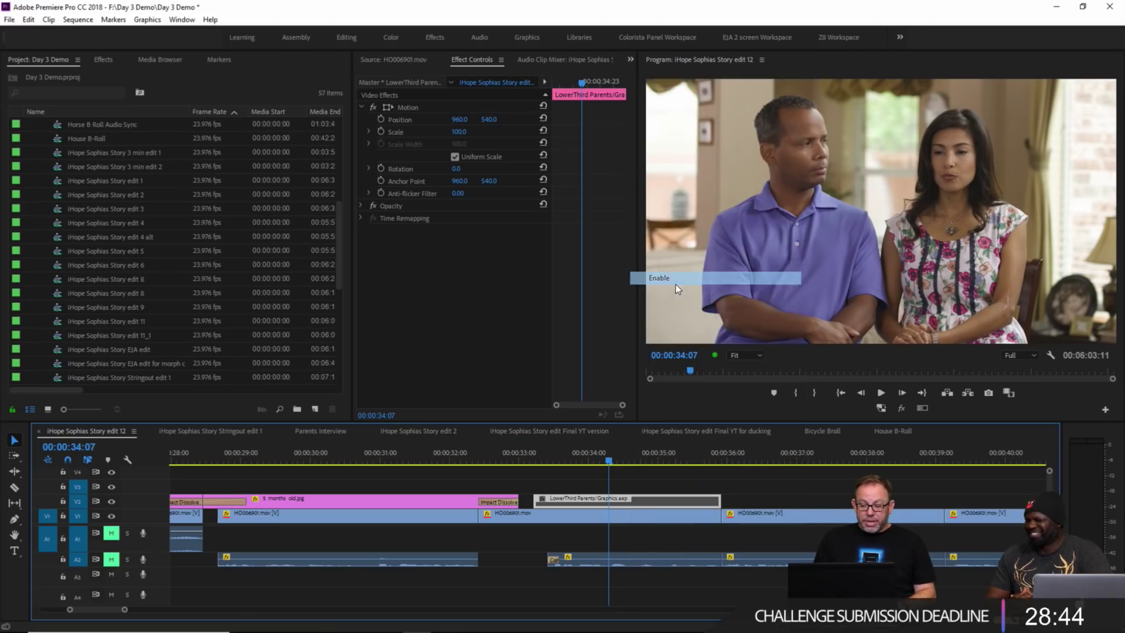
# Step: Play back the lower-third graphic over the parents' interview from 00:00:33:06
pyautogui.moveTo(575, 456); pyautogui.dragTo(536, 455)
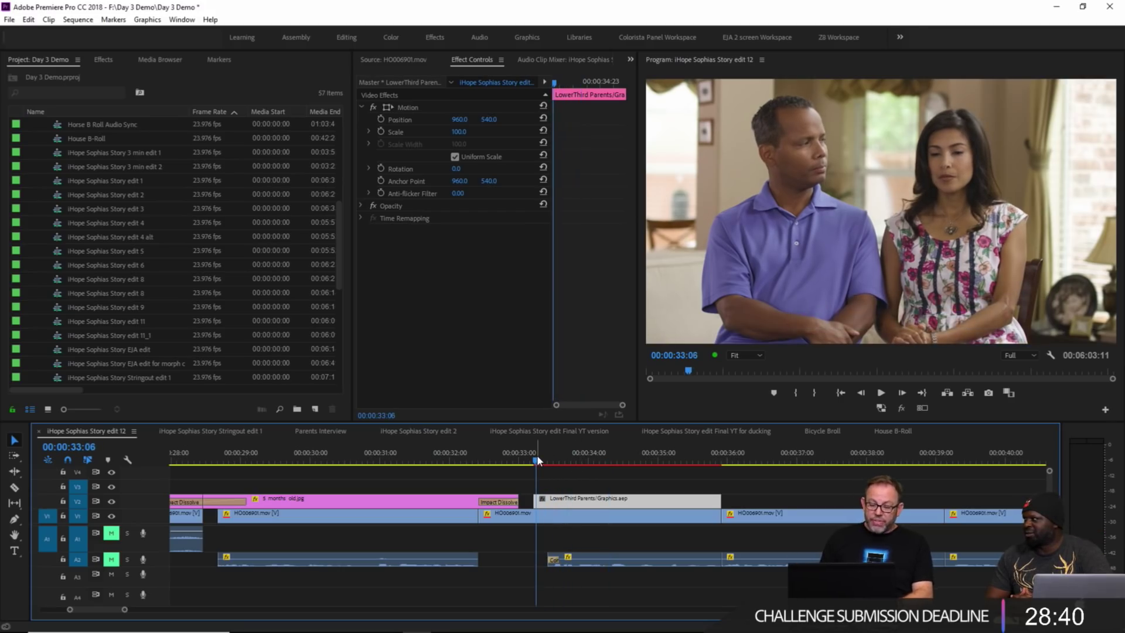
pyautogui.press('space')
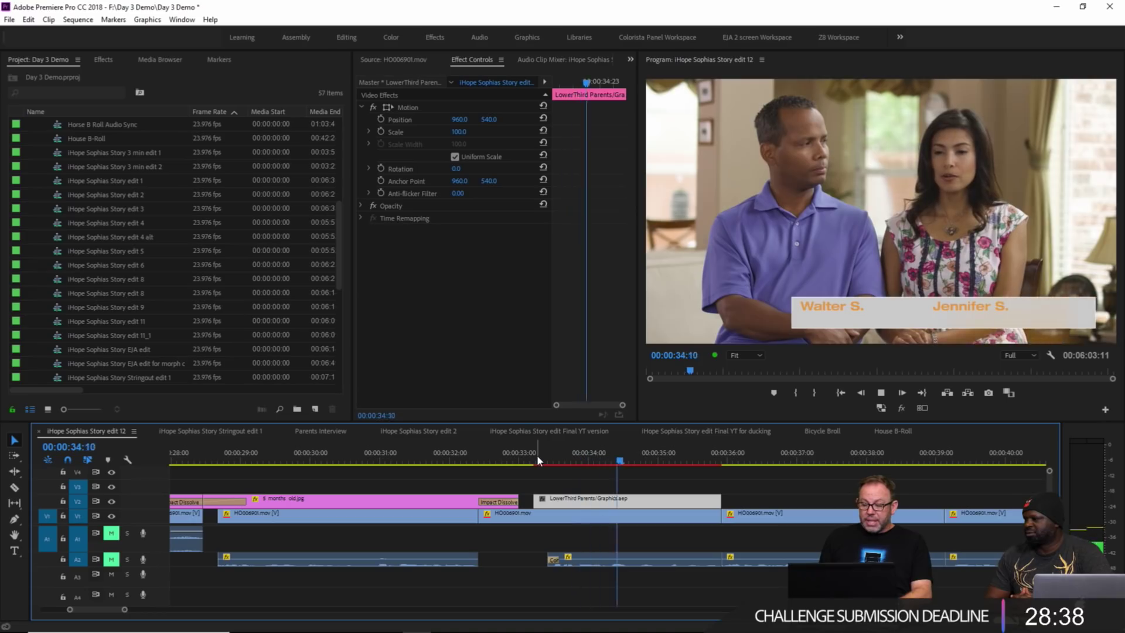
pyautogui.press('space')
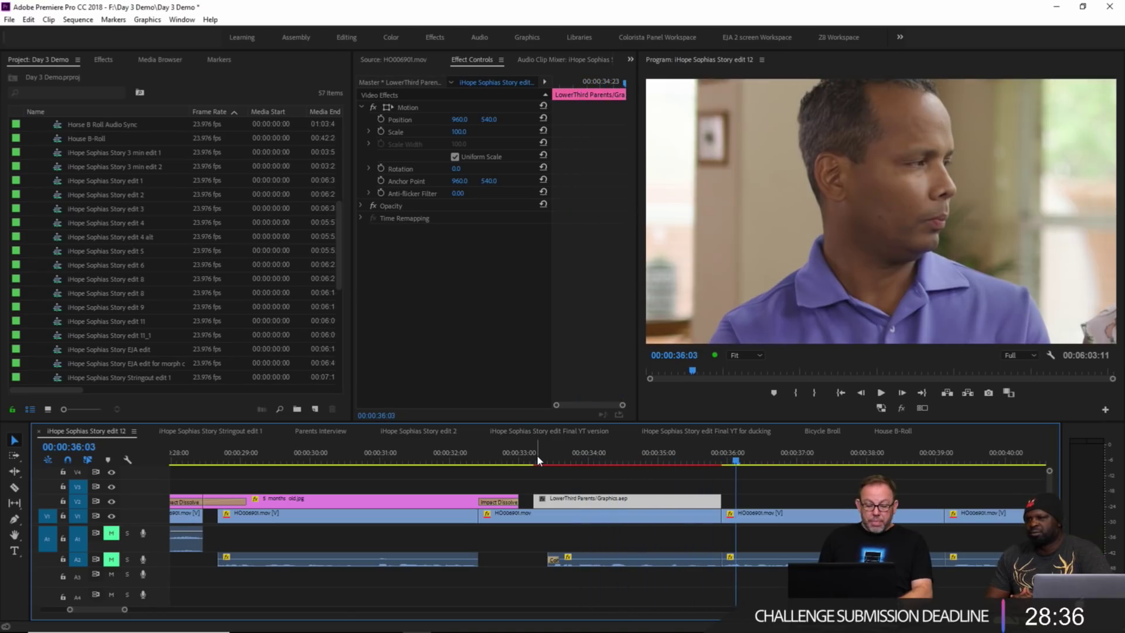
# Step: Unmute audio tracks A1 and A2, and park the playhead on the lower third at 00:00:34:23
pyautogui.click(112, 533)
pyautogui.click(111, 559)
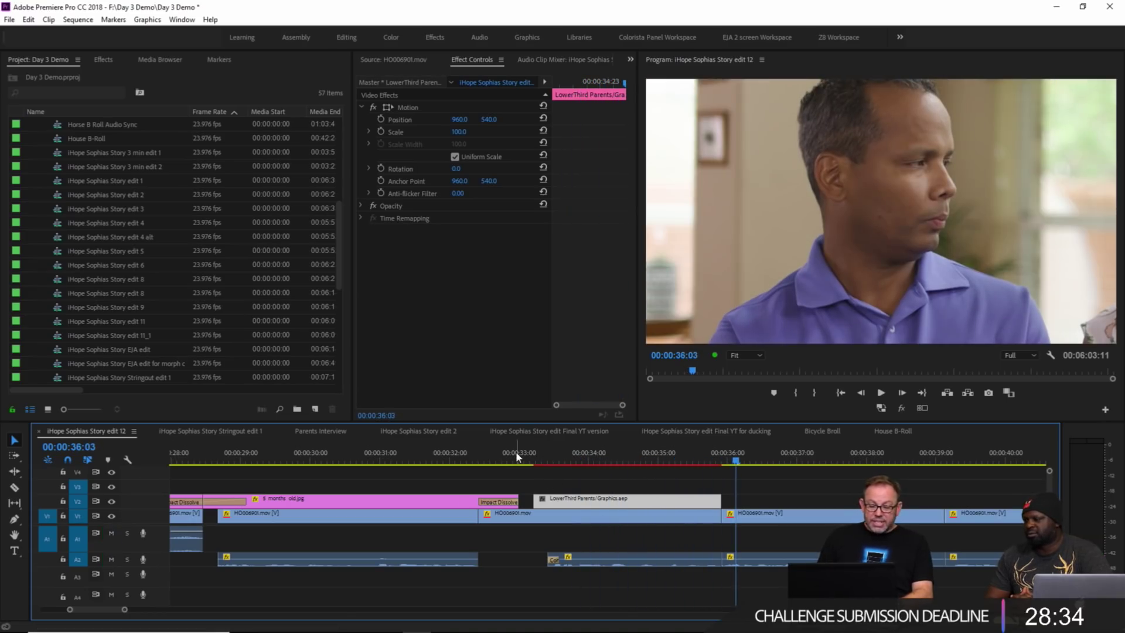
pyautogui.moveTo(522, 455); pyautogui.dragTo(657, 457)
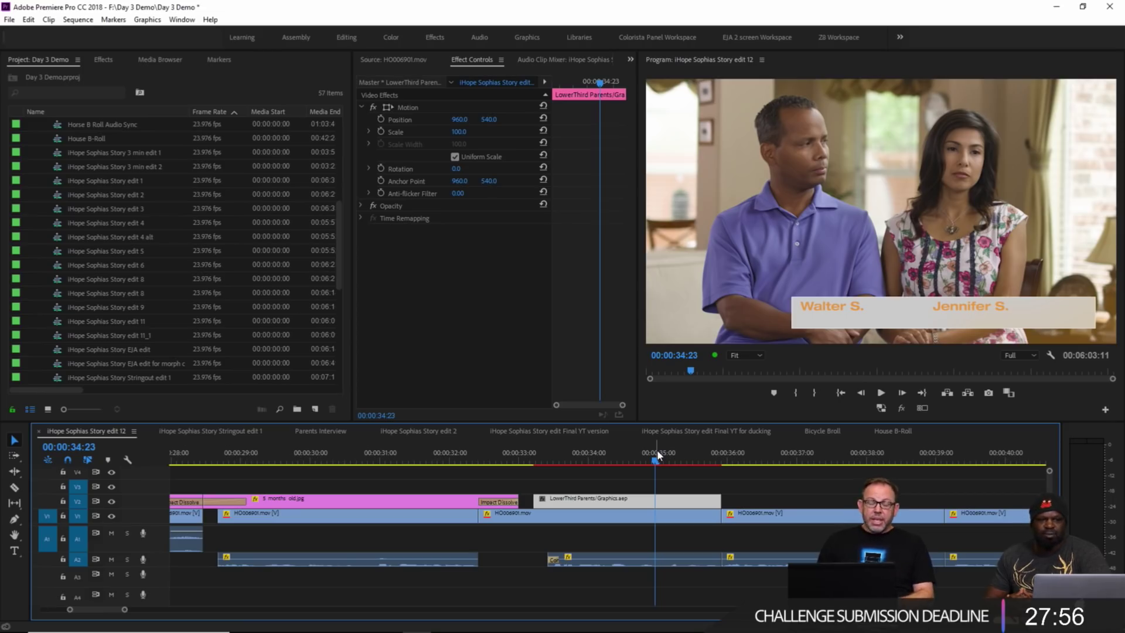
# Step: Try Render and Replace settings for the lower third with Individual Clips, QuickTime and GoPro CineForm RGB 12-bit with alpha, and cancel without rendering
pyautogui.rightClick(616, 500)
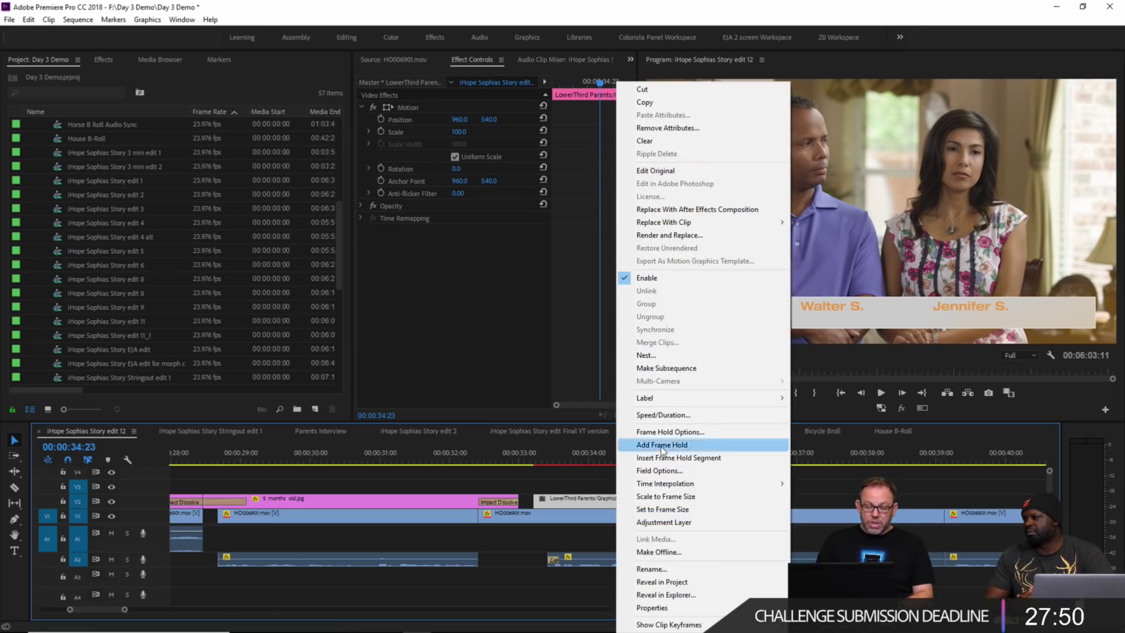
pyautogui.click(590, 501)
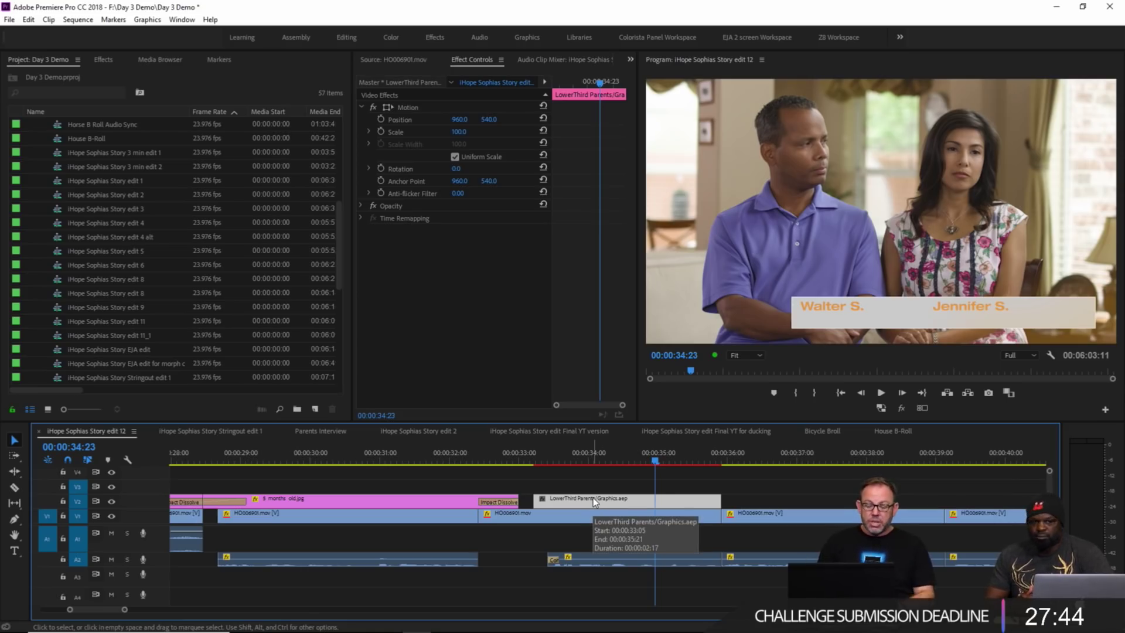
pyautogui.rightClick(597, 497)
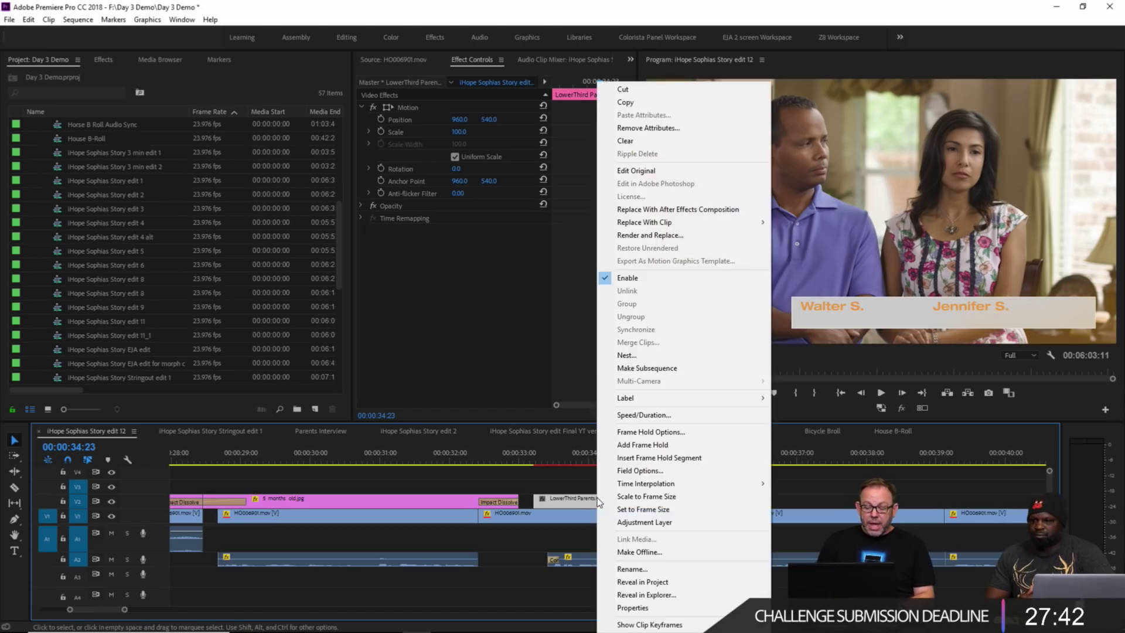
pyautogui.click(682, 238)
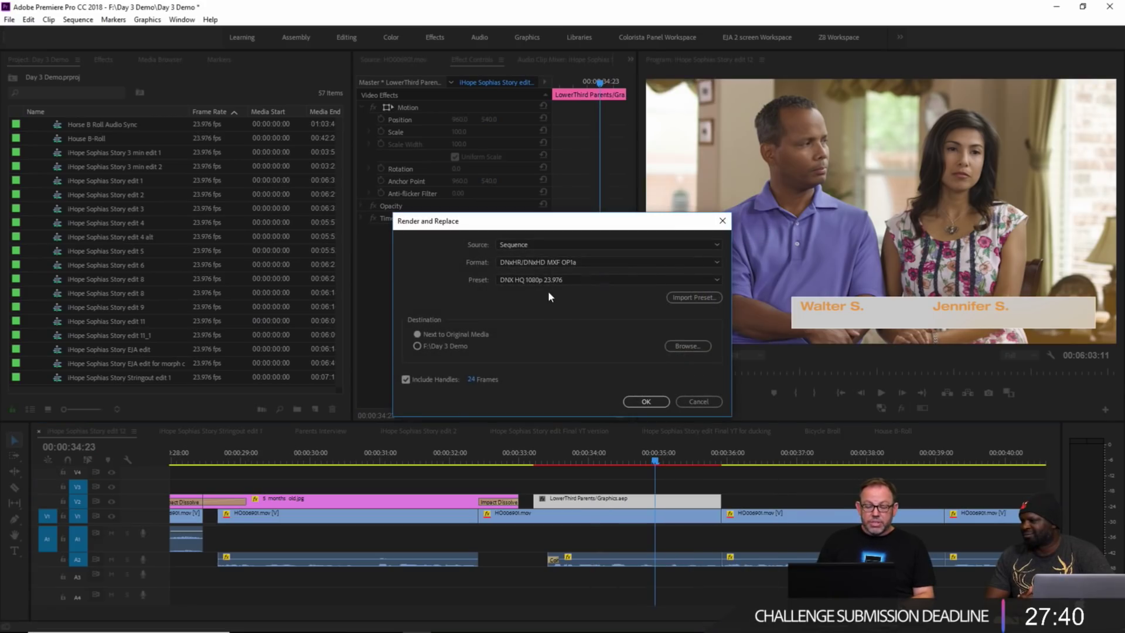
pyautogui.click(524, 246)
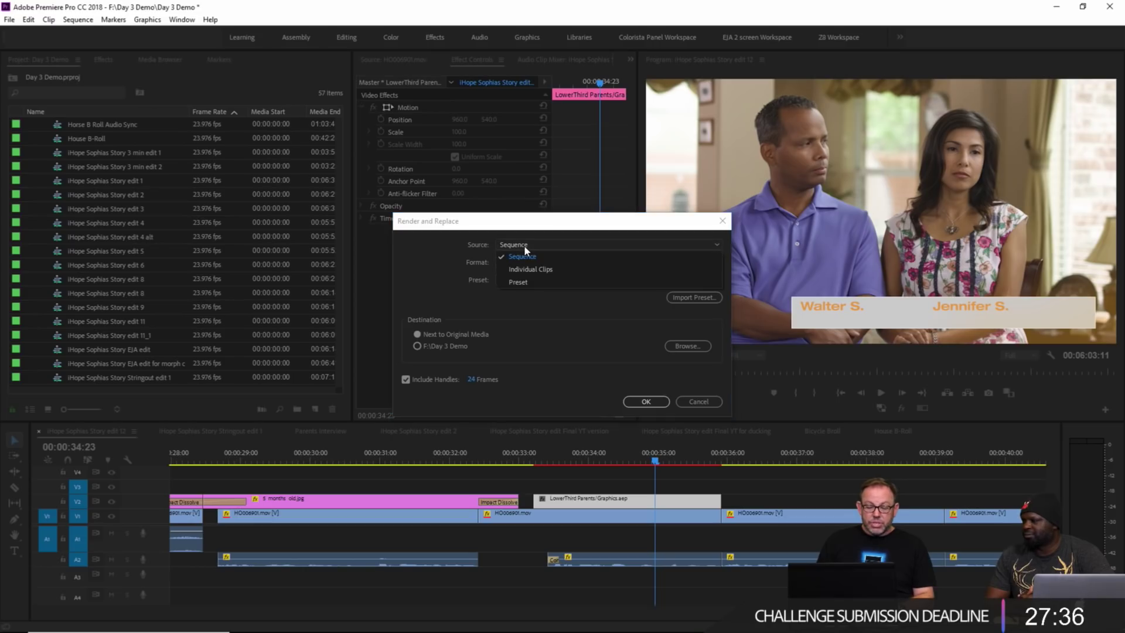
pyautogui.click(531, 269)
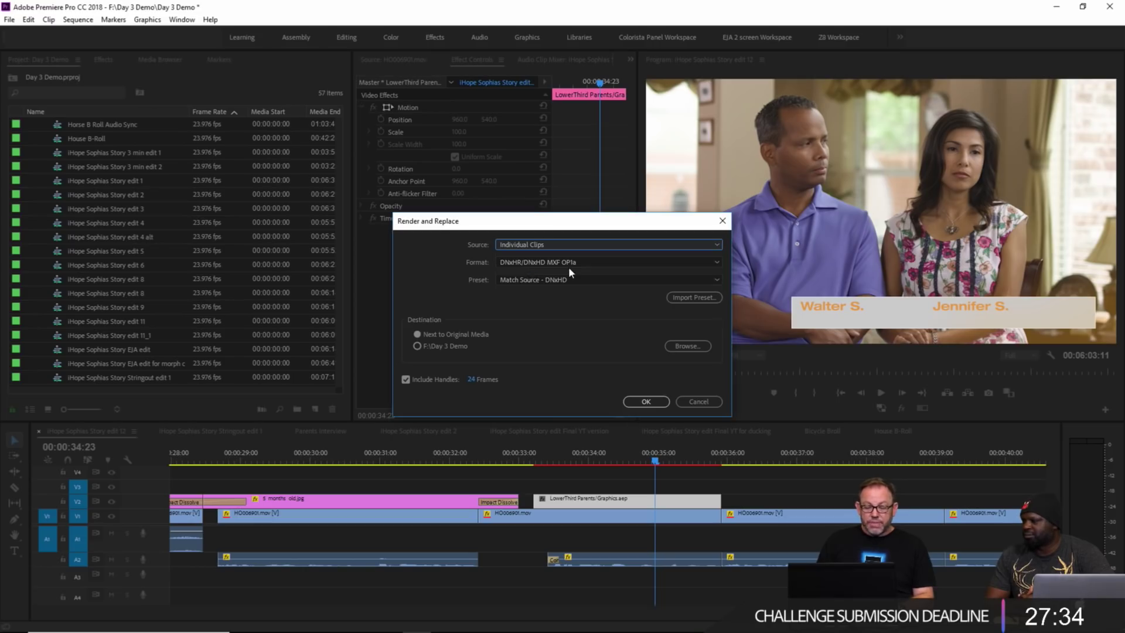
pyautogui.click(550, 262)
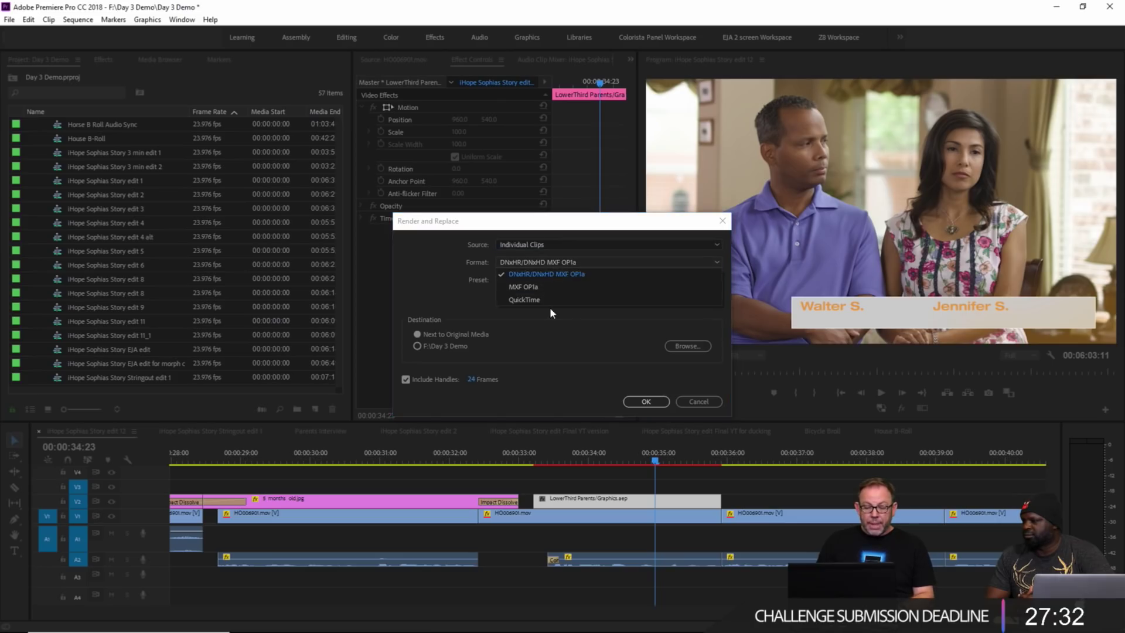
pyautogui.click(547, 297)
pyautogui.click(543, 280)
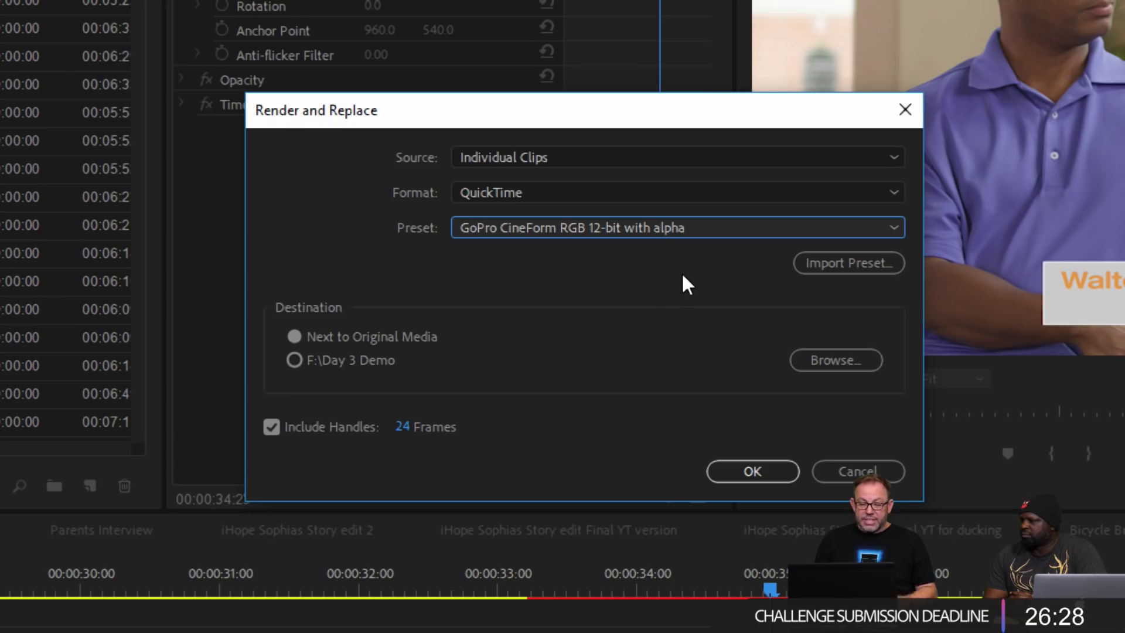
pyautogui.click(857, 472)
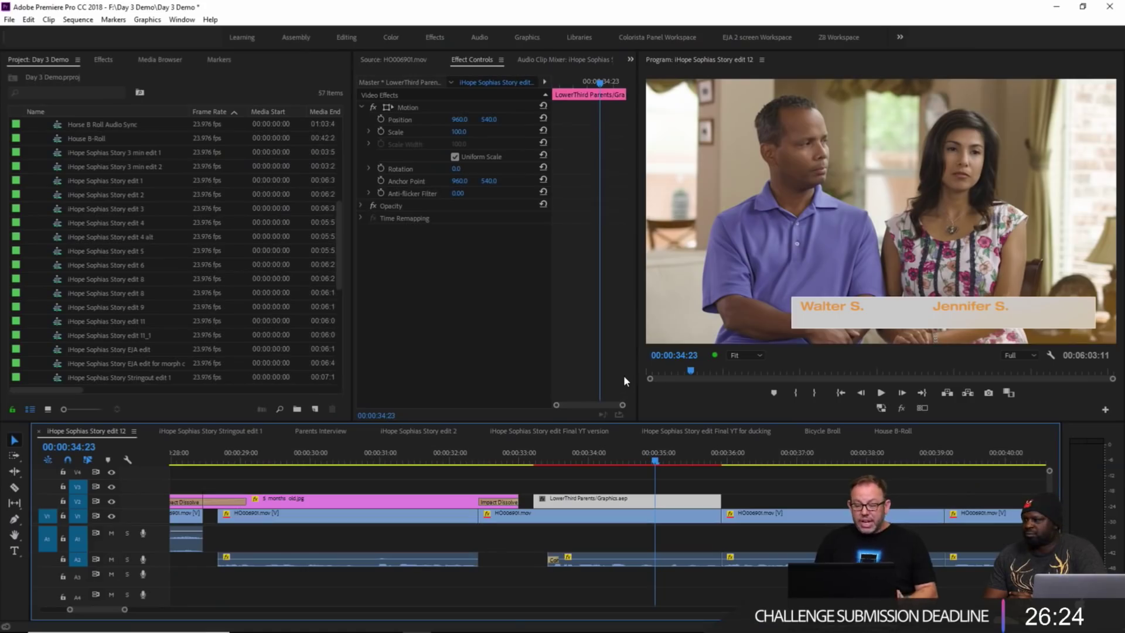
# Step: Check the lower third's animation at 00:00:34:10, 00:00:33:19 and 00:00:34:04, and look over the clip's options for editing the original
pyautogui.click(618, 451)
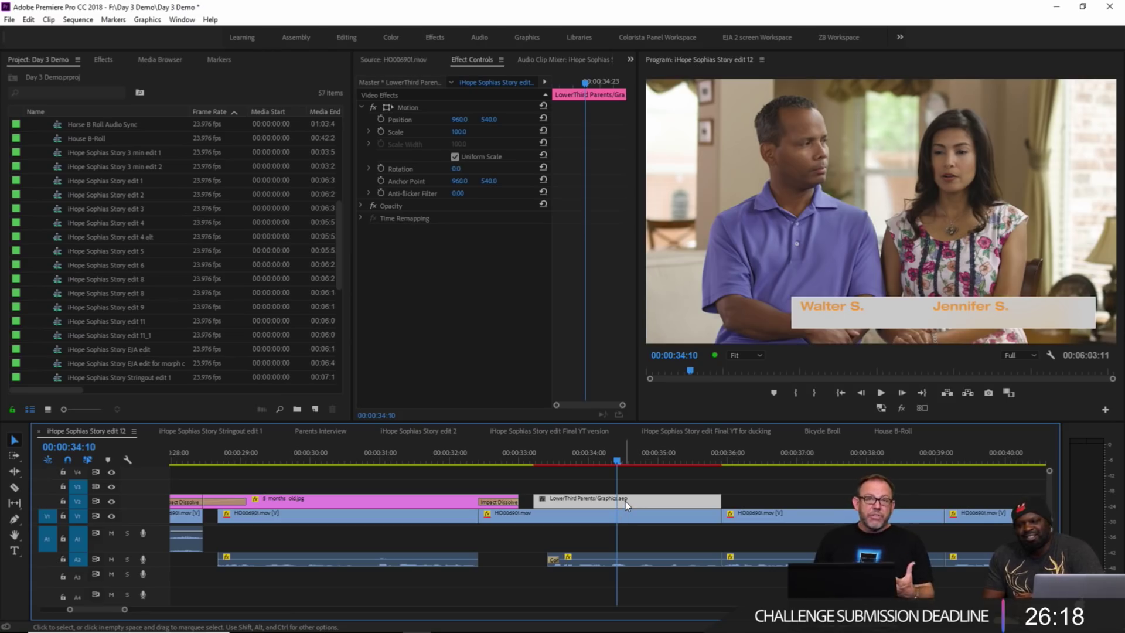
pyautogui.rightClick(624, 501)
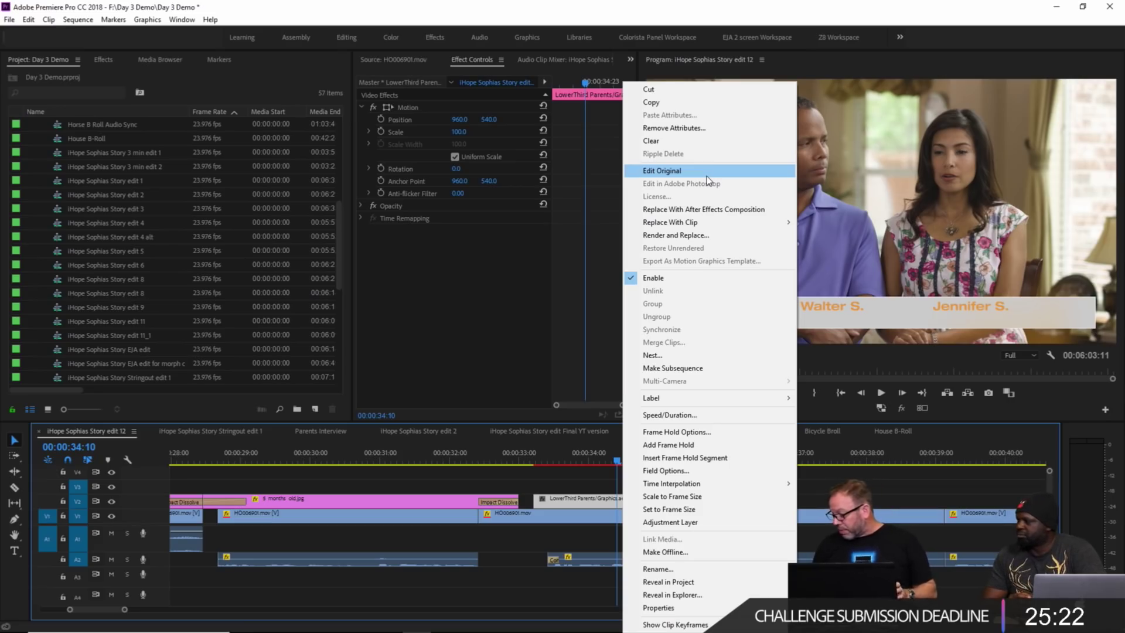
pyautogui.click(575, 458)
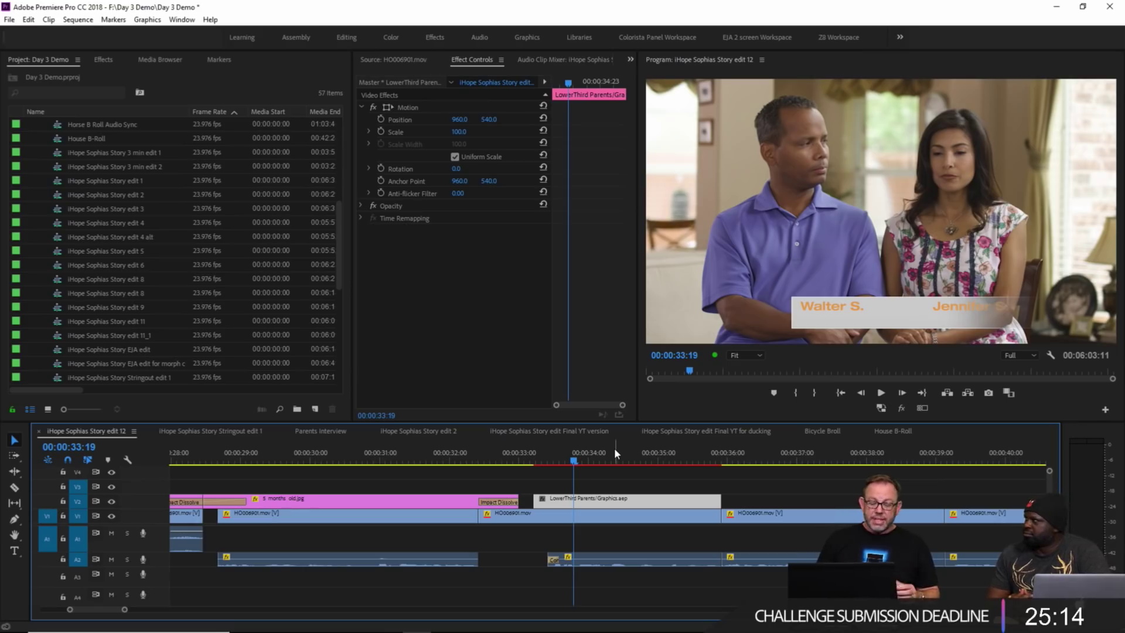
pyautogui.moveTo(613, 457)
pyautogui.mouseDown()
pyautogui.moveTo(593, 452)
pyautogui.moveTo(604, 449)
pyautogui.mouseUp()
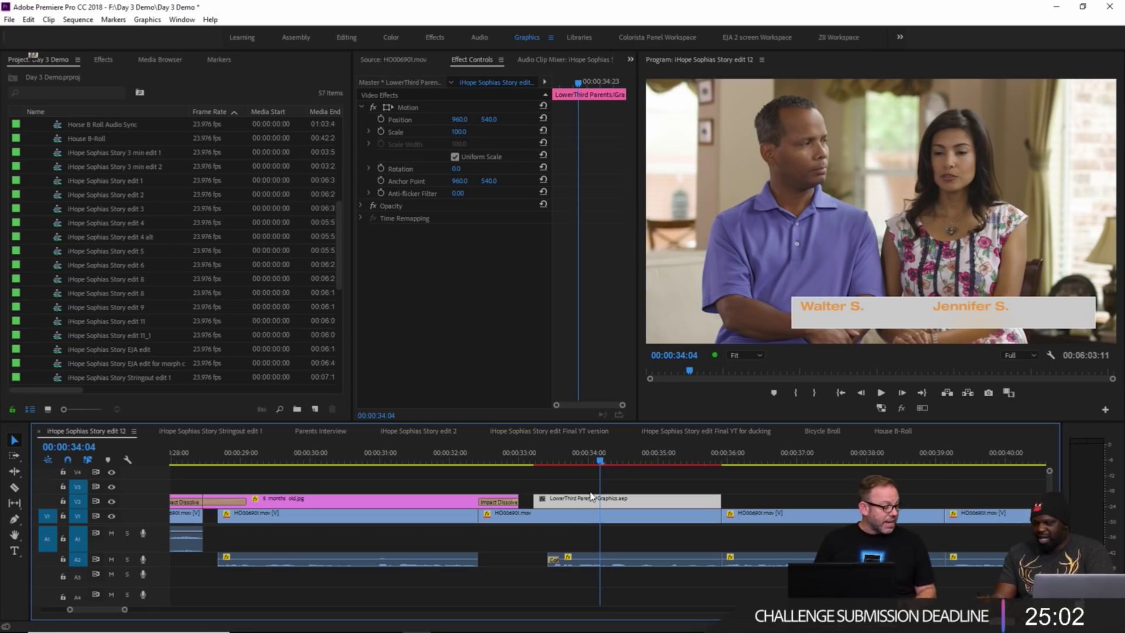
# Step: Switch to the Graphics workspace with the Essential Graphics templates on view
pyautogui.hotkey('alt', 'shift', '0')
pyautogui.hotkey('ctrl', 's')
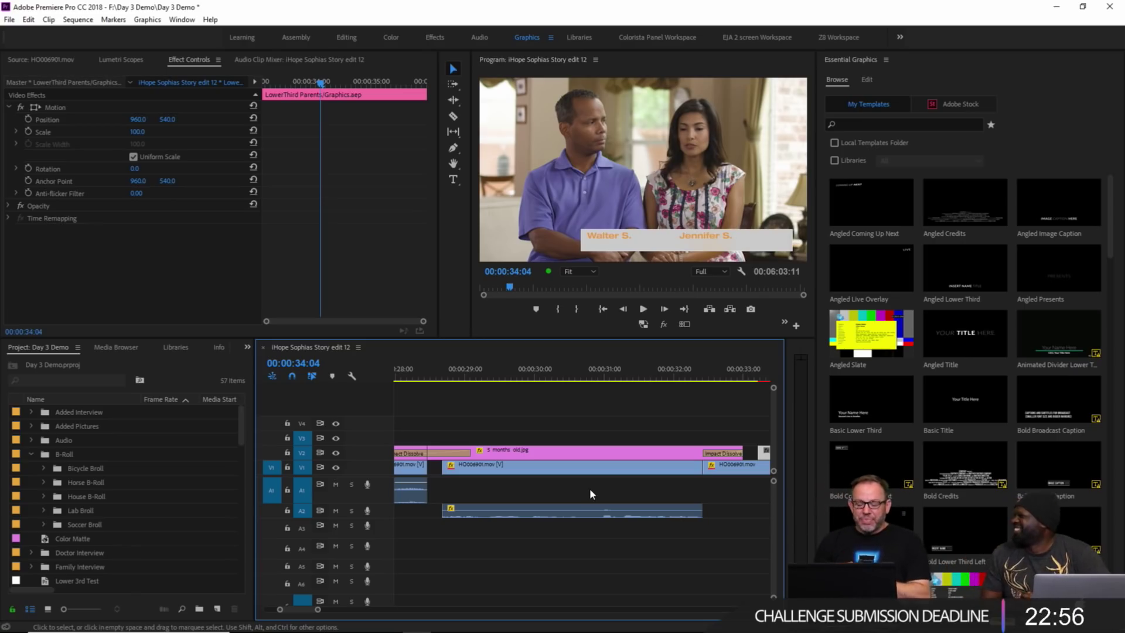
# Step: Disable the LowerThird Parents/Graphics.aep clip on V2 at 00:00:34:04
pyautogui.press('-')
pyautogui.press('-')
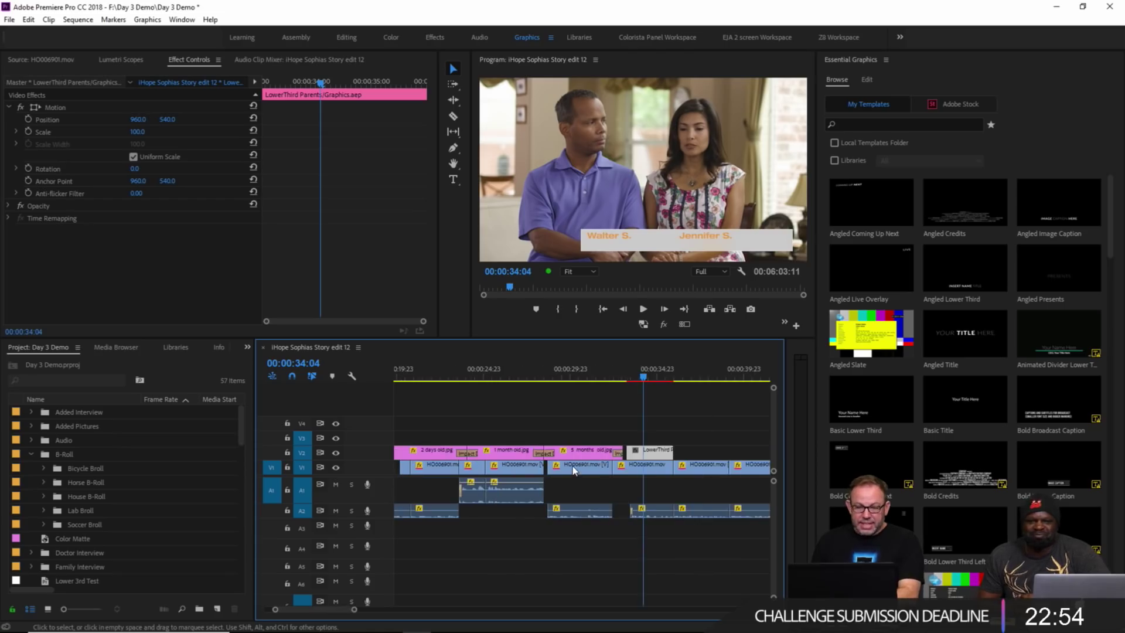
pyautogui.press('-')
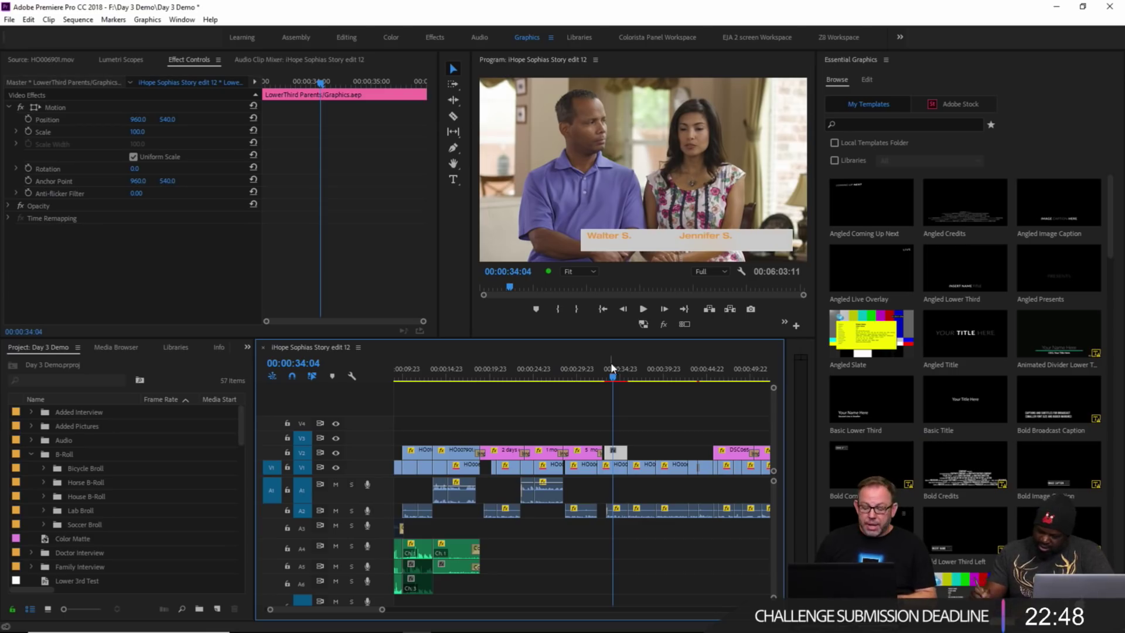
pyautogui.press('=')
pyautogui.press('=')
pyautogui.press('=')
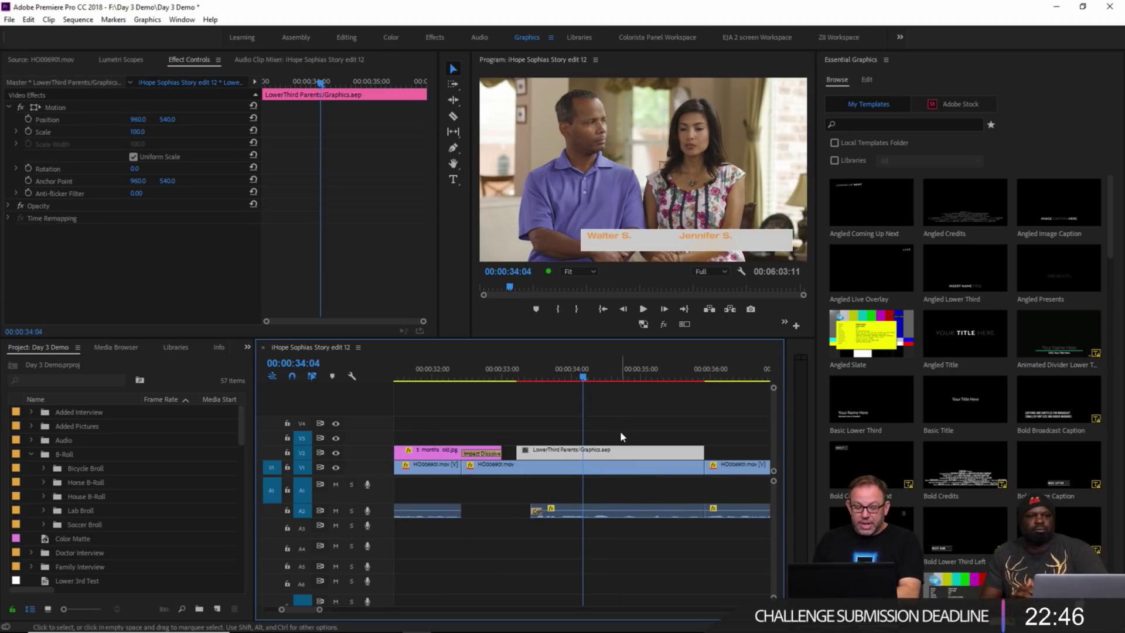
pyautogui.rightClick(610, 449)
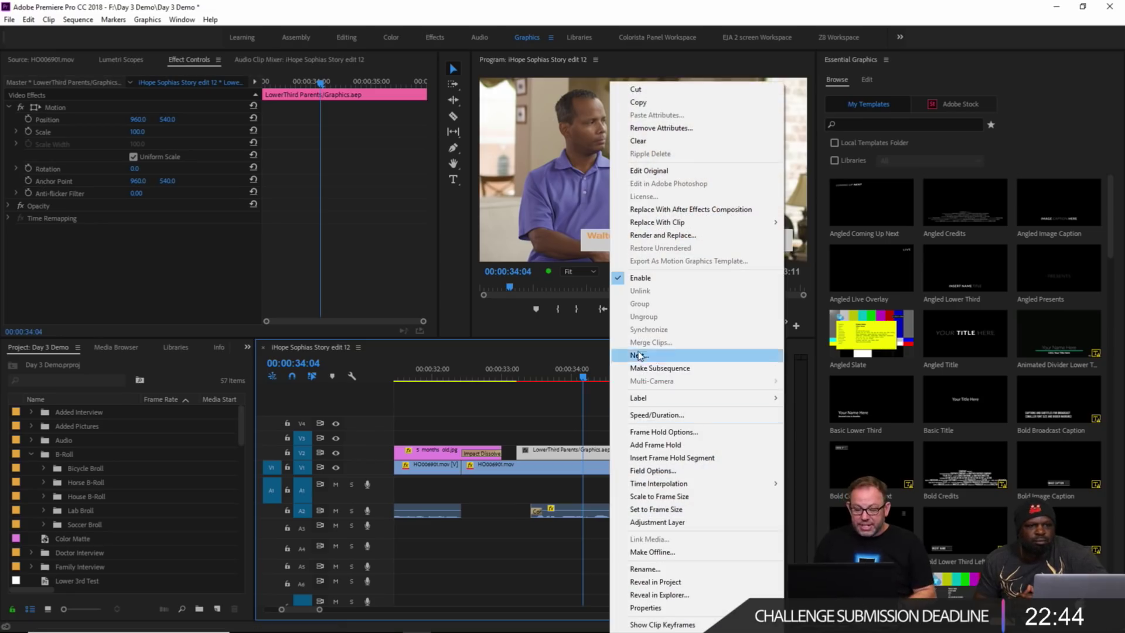
pyautogui.click(640, 284)
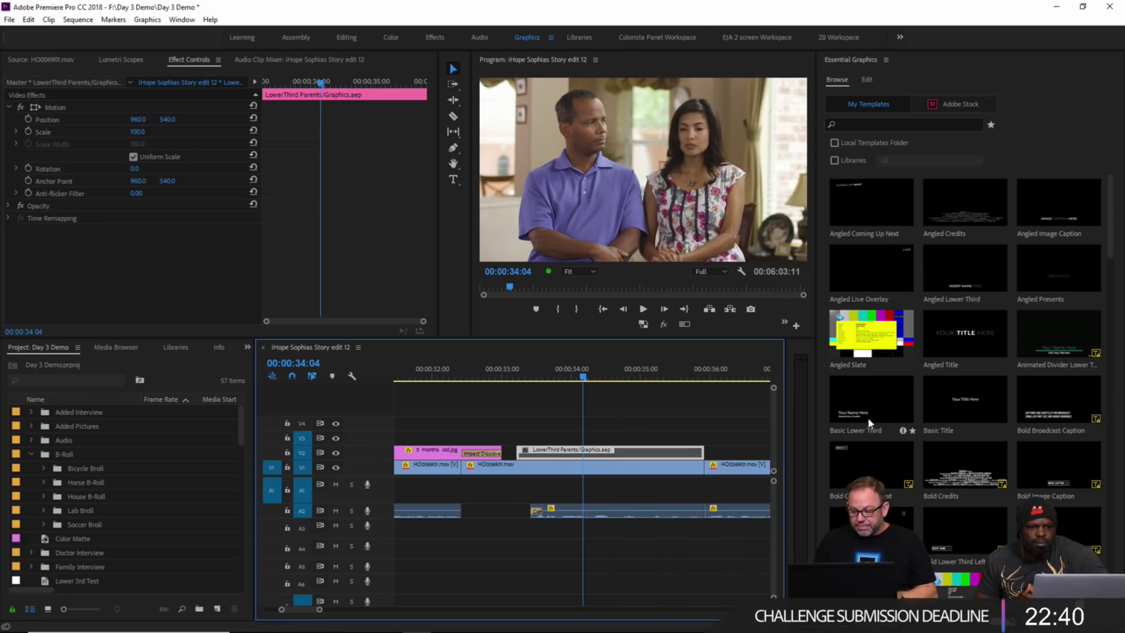
# Step: Search My Templates in Essential Graphics for "lower third"
pyautogui.click(892, 124)
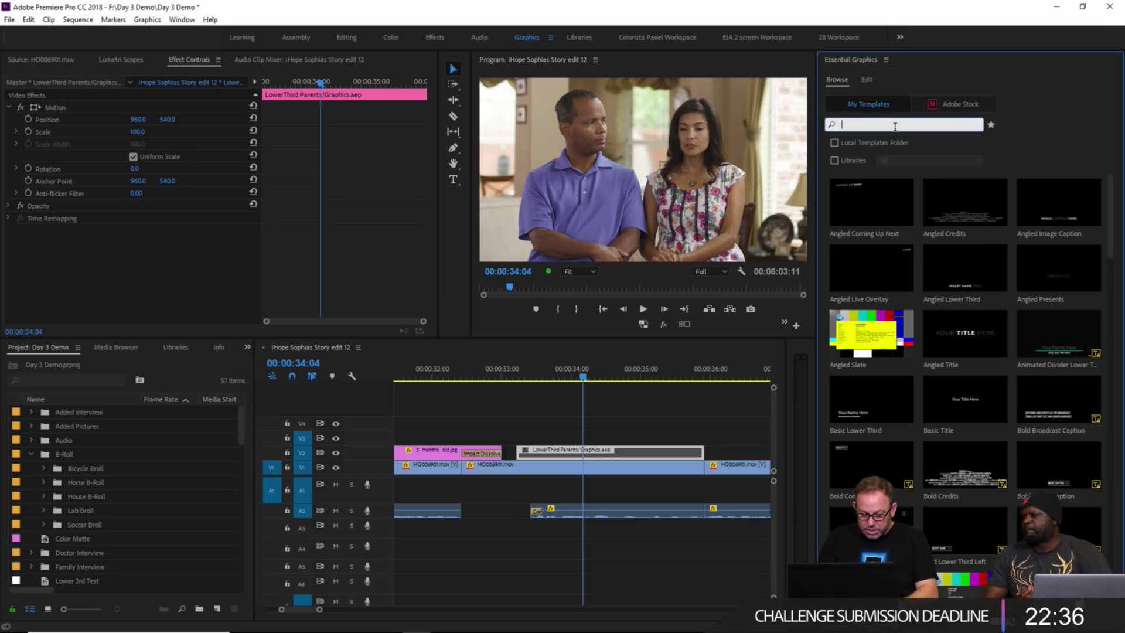
pyautogui.write('low')
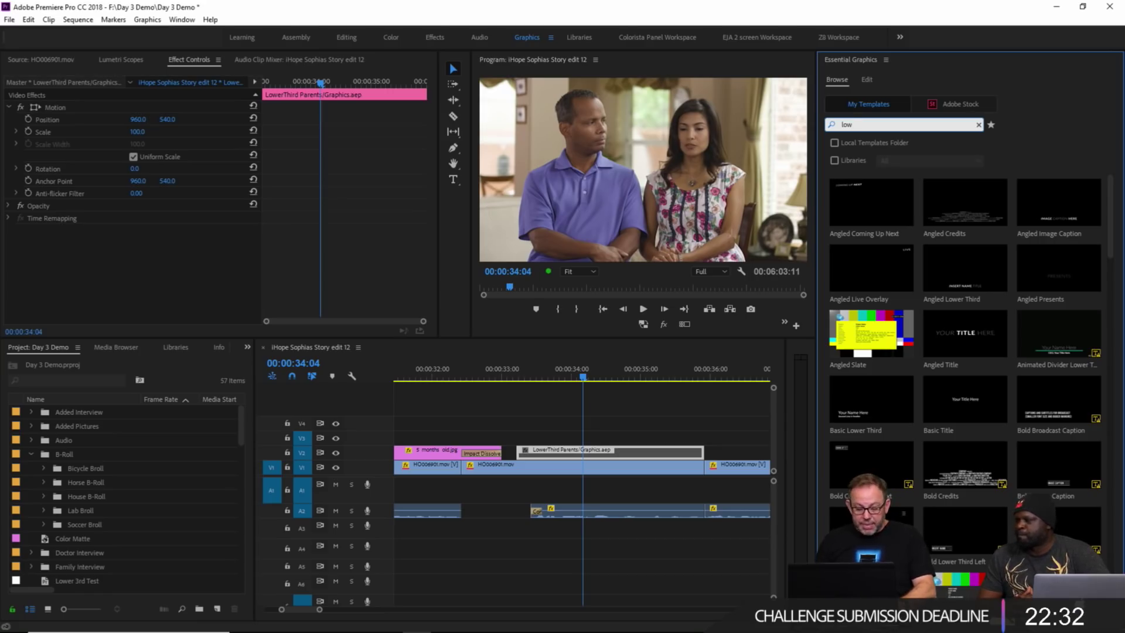
pyautogui.write('er')
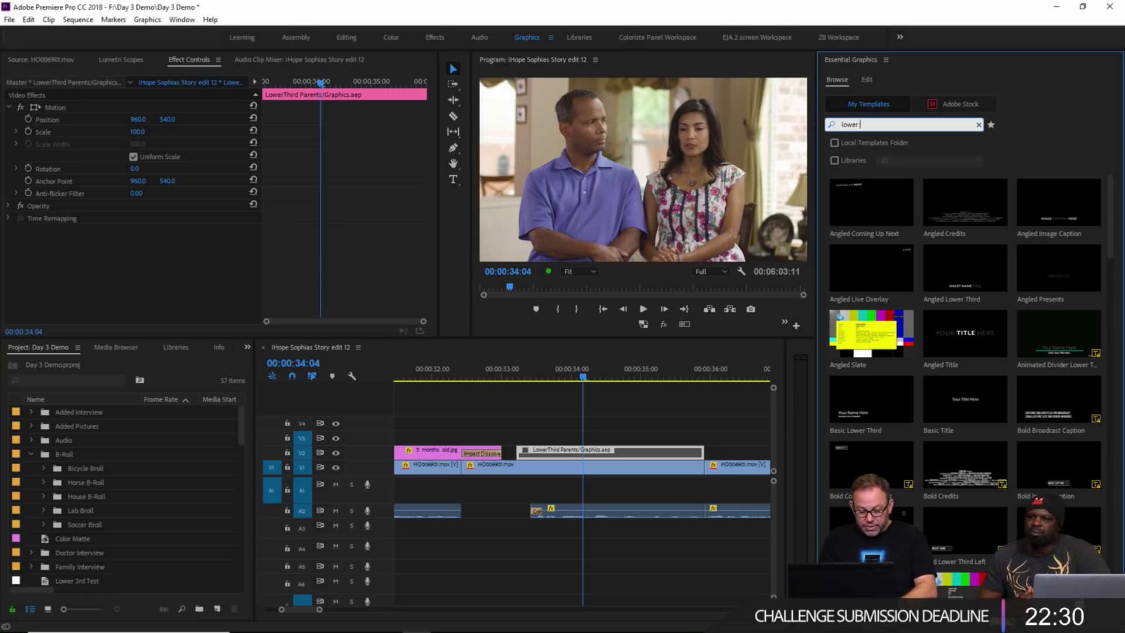
pyautogui.write(' third')
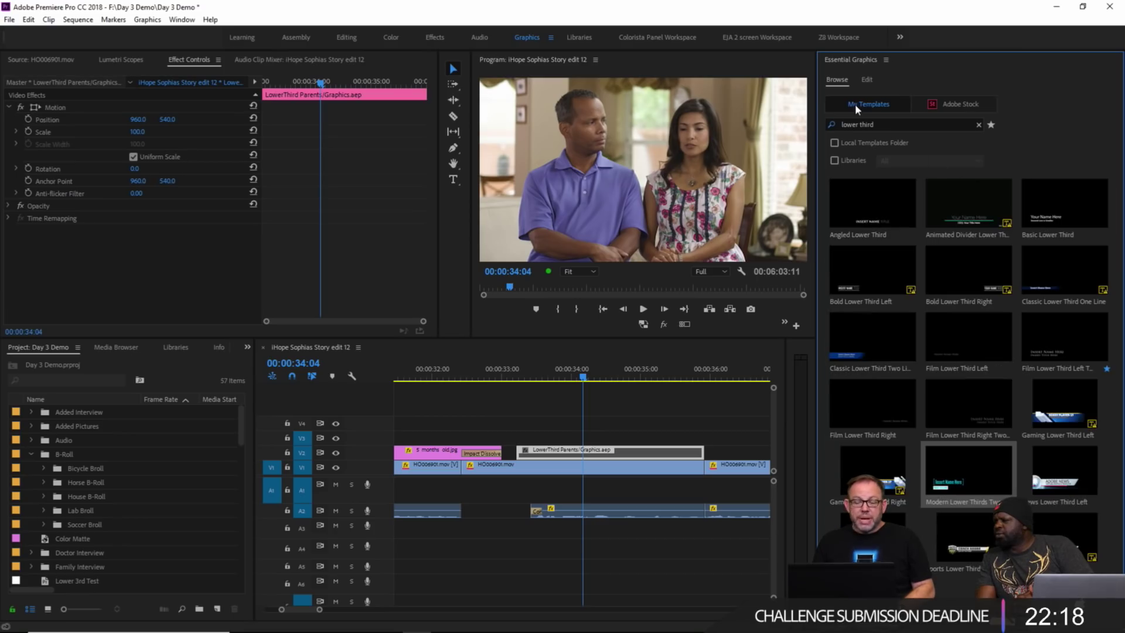
# Step: Search the Adobe Stock templates for "lower thirds" and browse the available designs
pyautogui.click(948, 104)
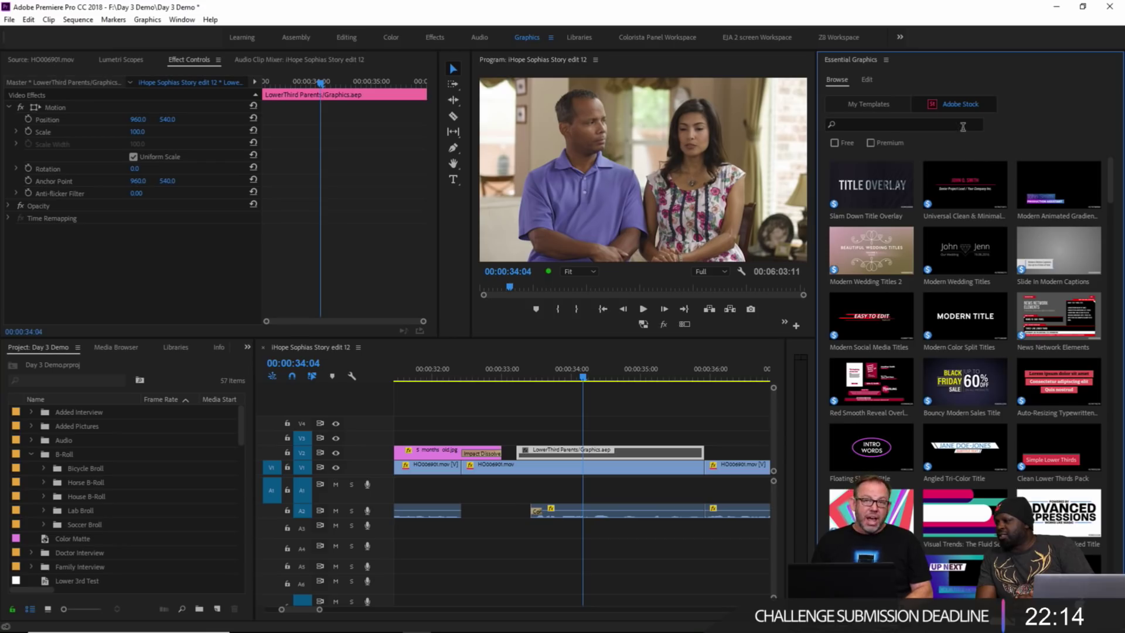
pyautogui.moveTo(888, 186)
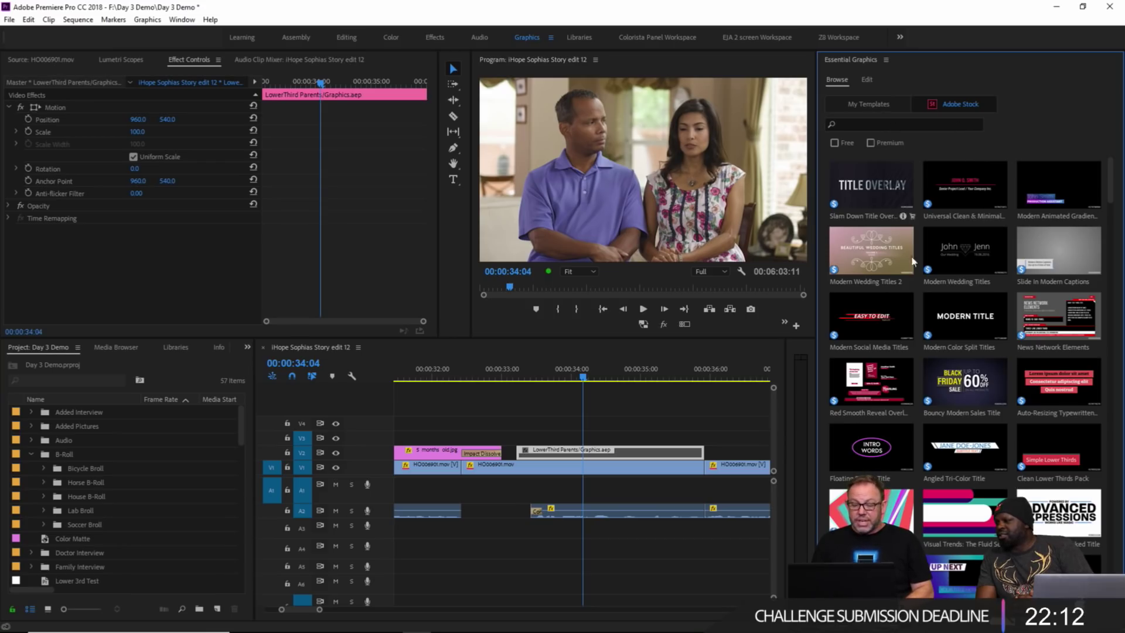
pyautogui.moveTo(971, 432)
pyautogui.click(868, 123)
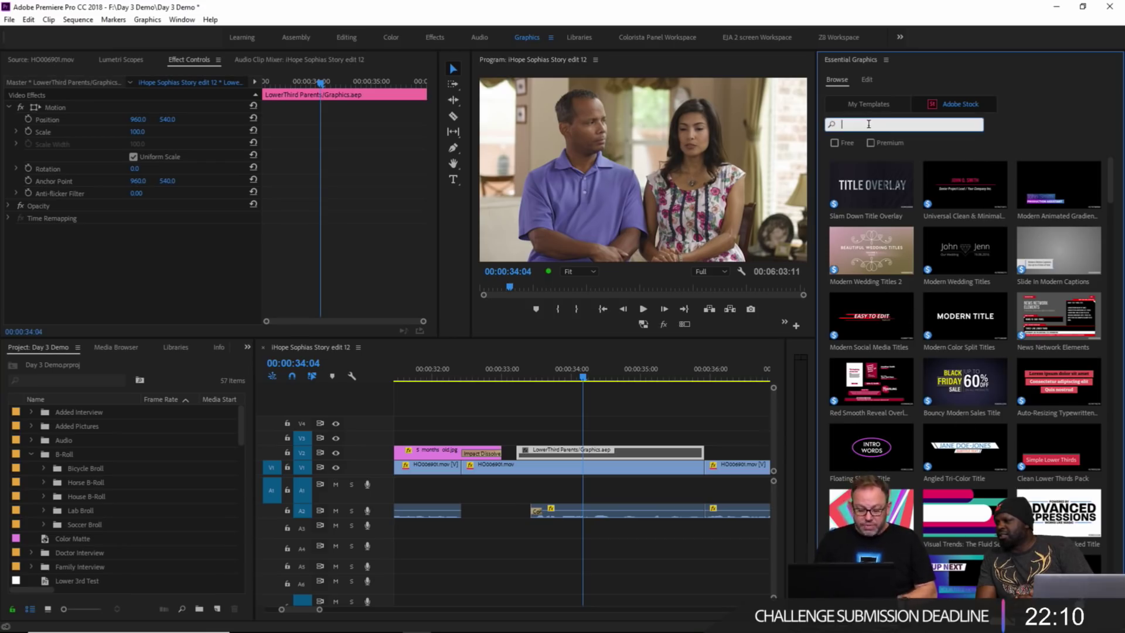
pyautogui.write('lower th')
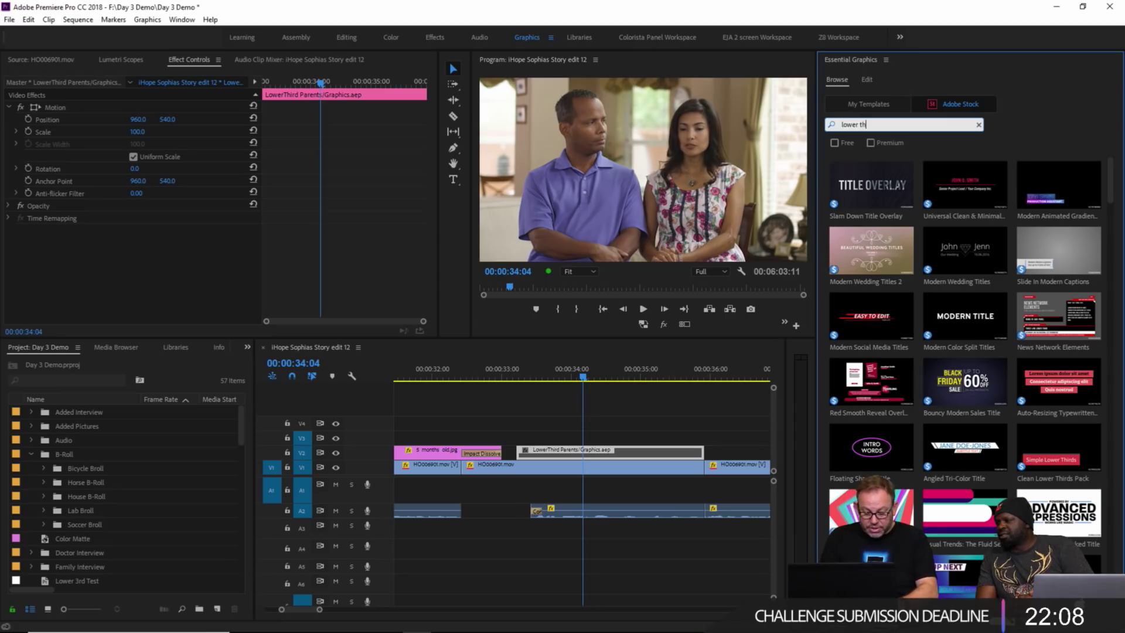
pyautogui.write('irds')
pyautogui.press('Return')
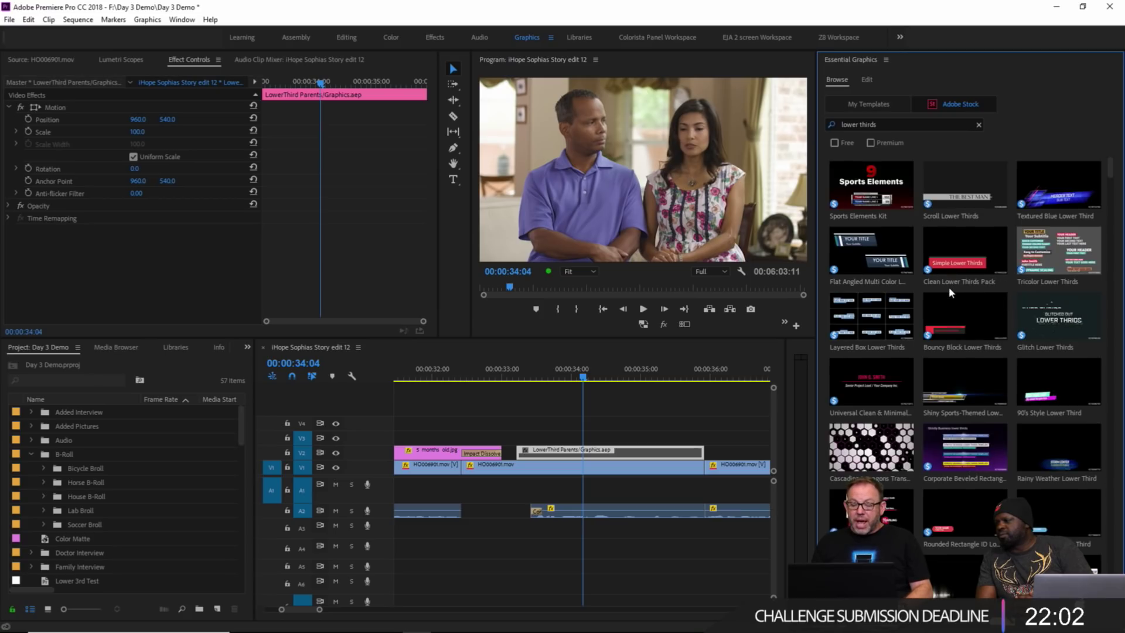
pyautogui.scroll(-2, 968, 307)
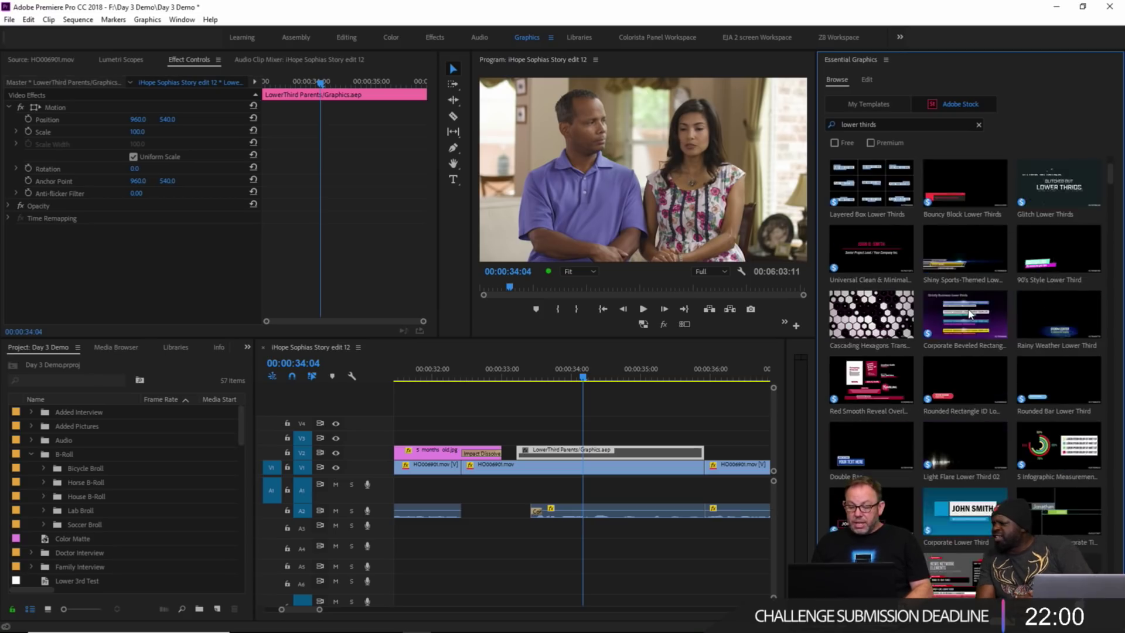
pyautogui.scroll(2, 970, 312)
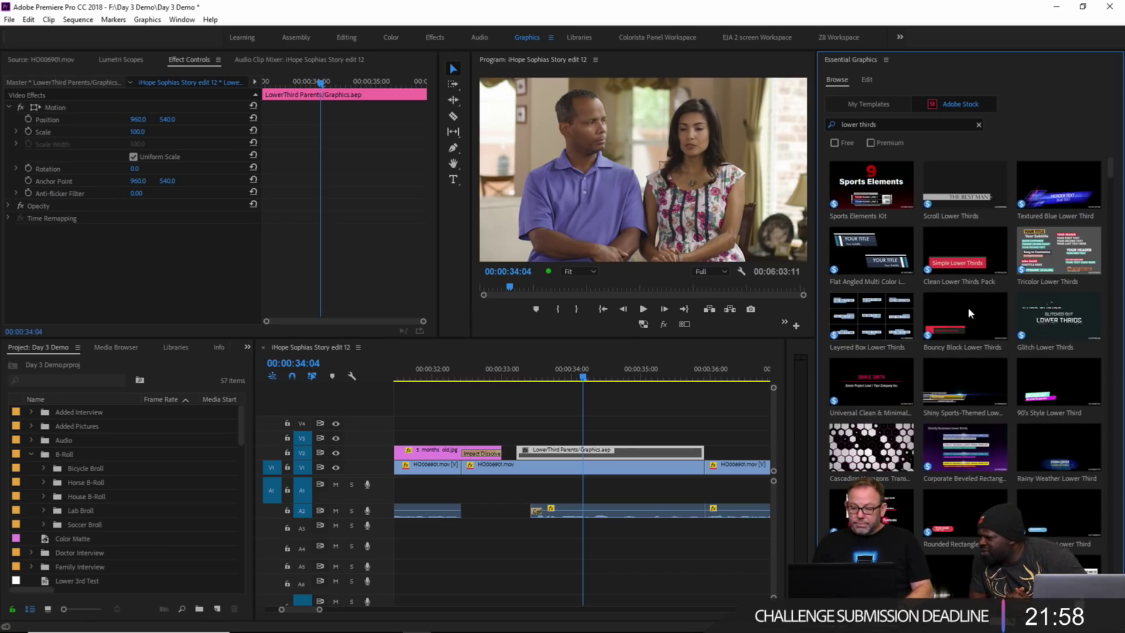
# Step: Compare the Free and Premium lower-third templates on Adobe Stock, then clear both filters and look through the full list
pyautogui.click(834, 143)
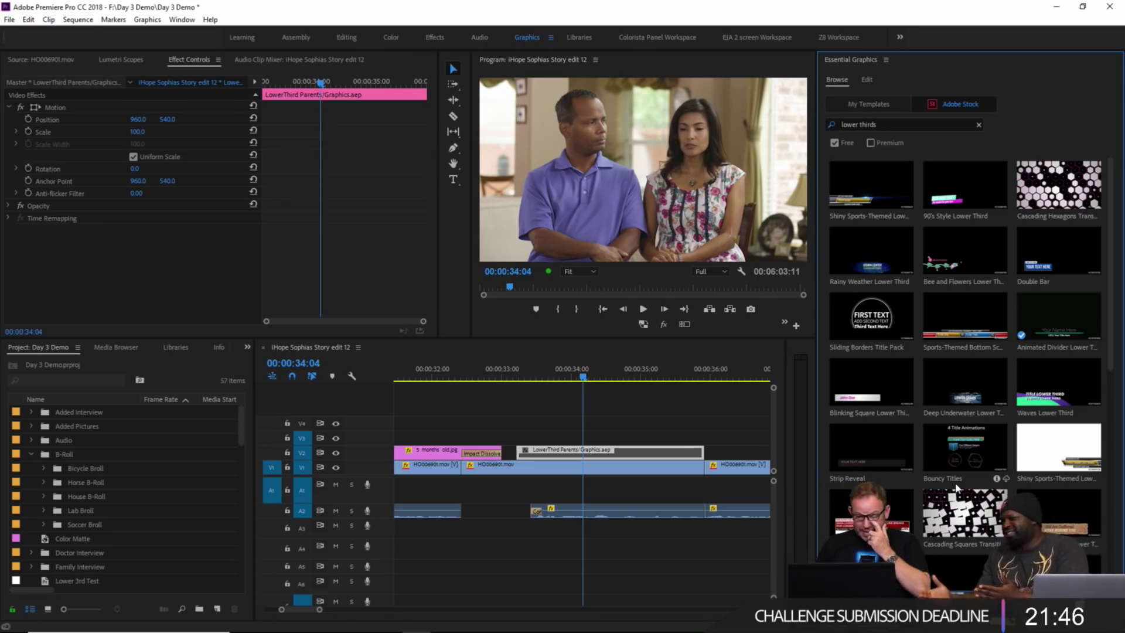
pyautogui.click(834, 143)
pyautogui.click(871, 143)
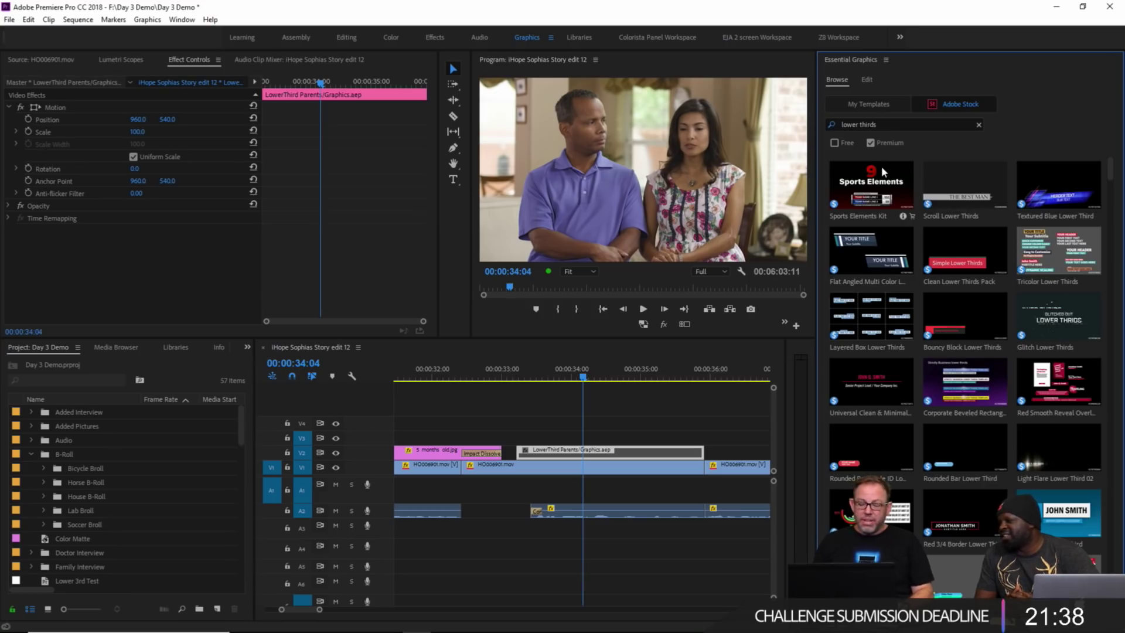
pyautogui.click(870, 144)
pyautogui.click(834, 144)
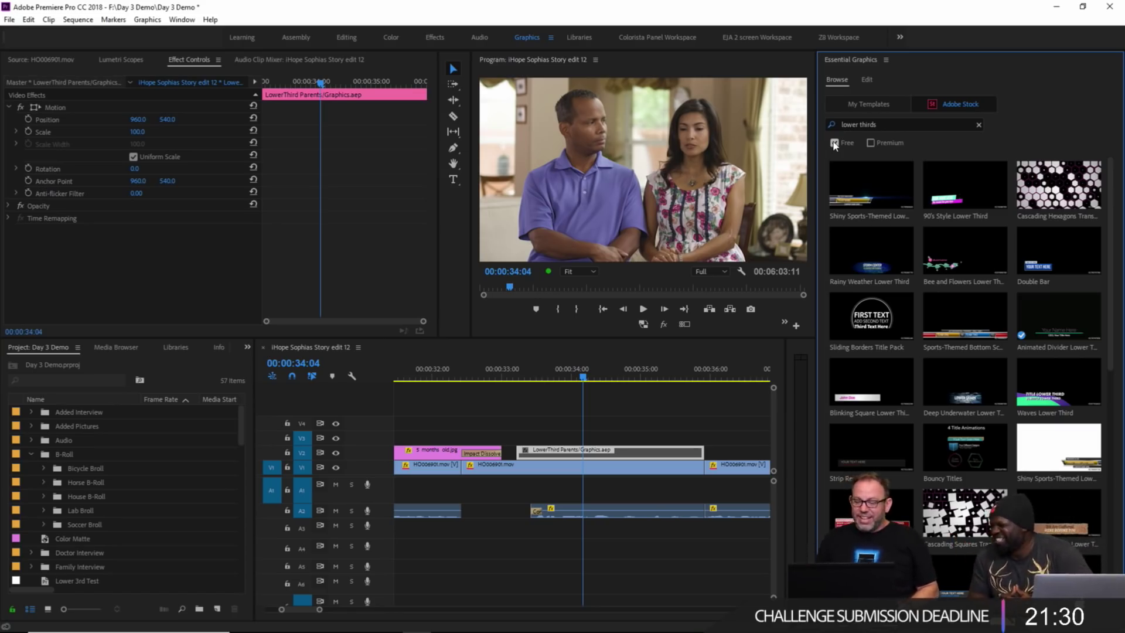
pyautogui.click(834, 144)
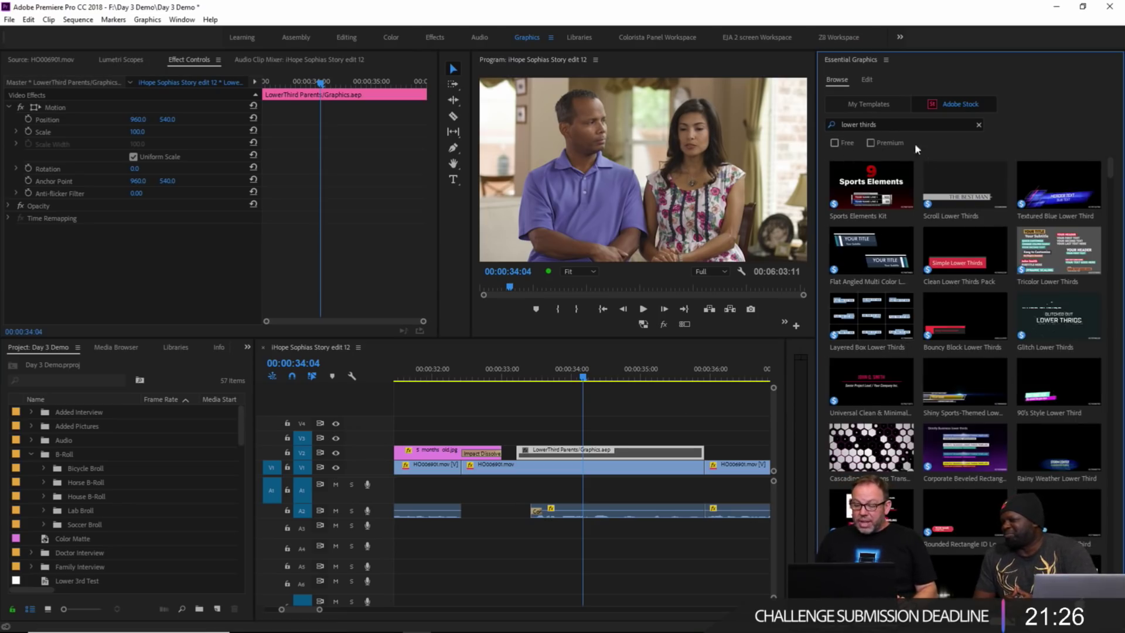
pyautogui.scroll(-5, 981, 340)
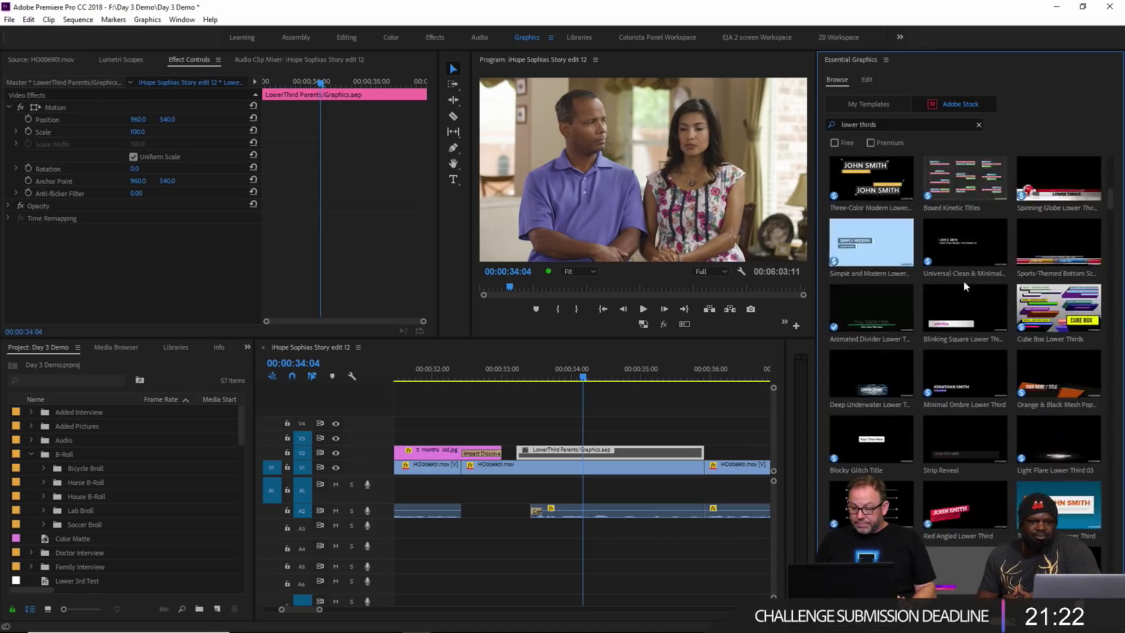
# Step: Add the two-line Modern Lower Thirds template from My Templates to track V3, aligned with the start of the LowerThird Parents clip
pyautogui.click(869, 106)
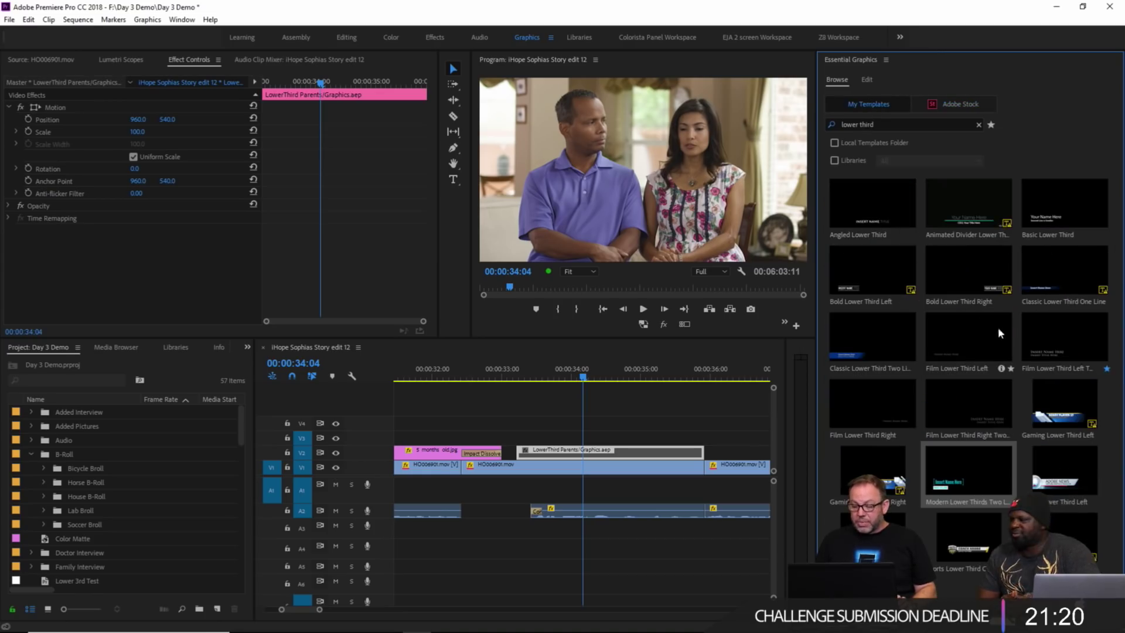
pyautogui.moveTo(975, 470); pyautogui.dragTo(523, 436)
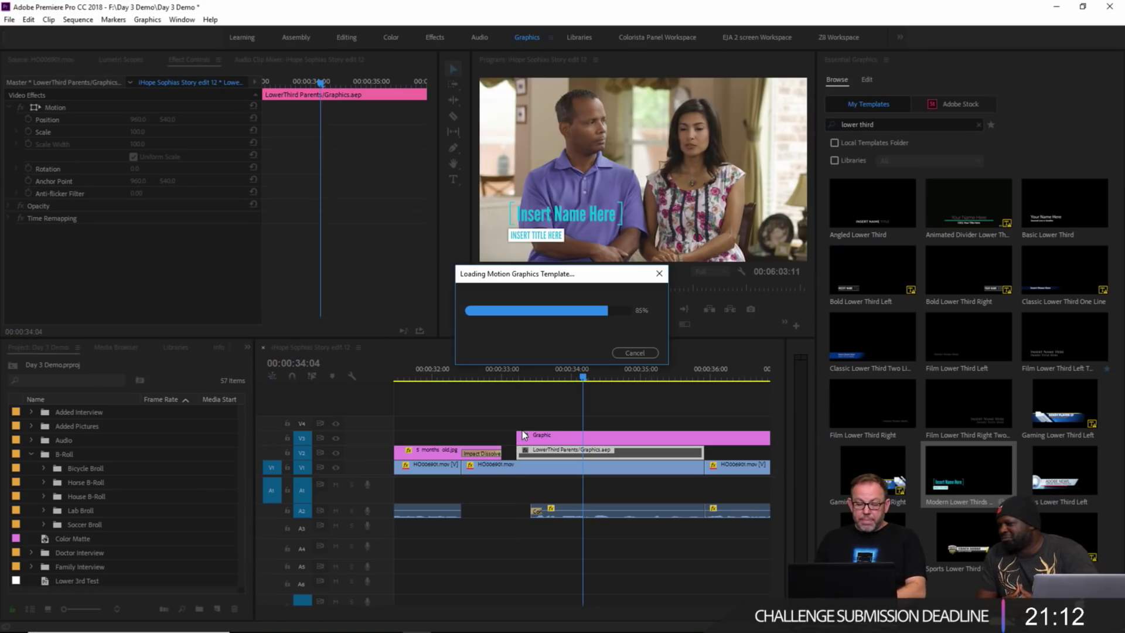
pyautogui.press('-')
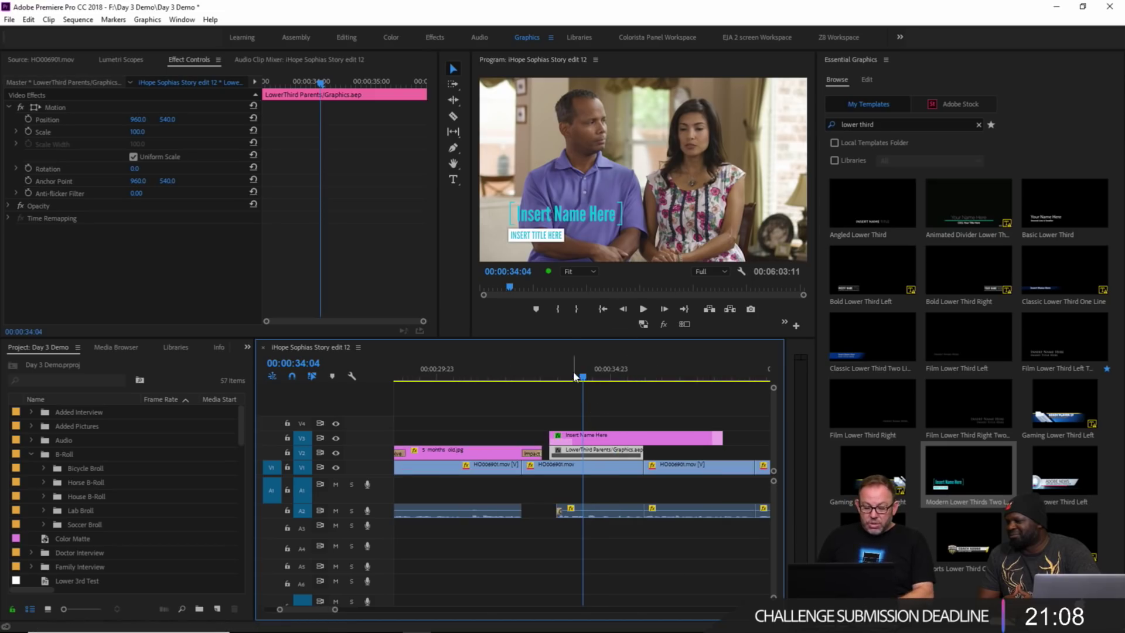
# Step: Play the sequence from about 00:00:32:14 to preview the new lower third's animation over the interview
pyautogui.moveTo(572, 374); pyautogui.dragTo(530, 378)
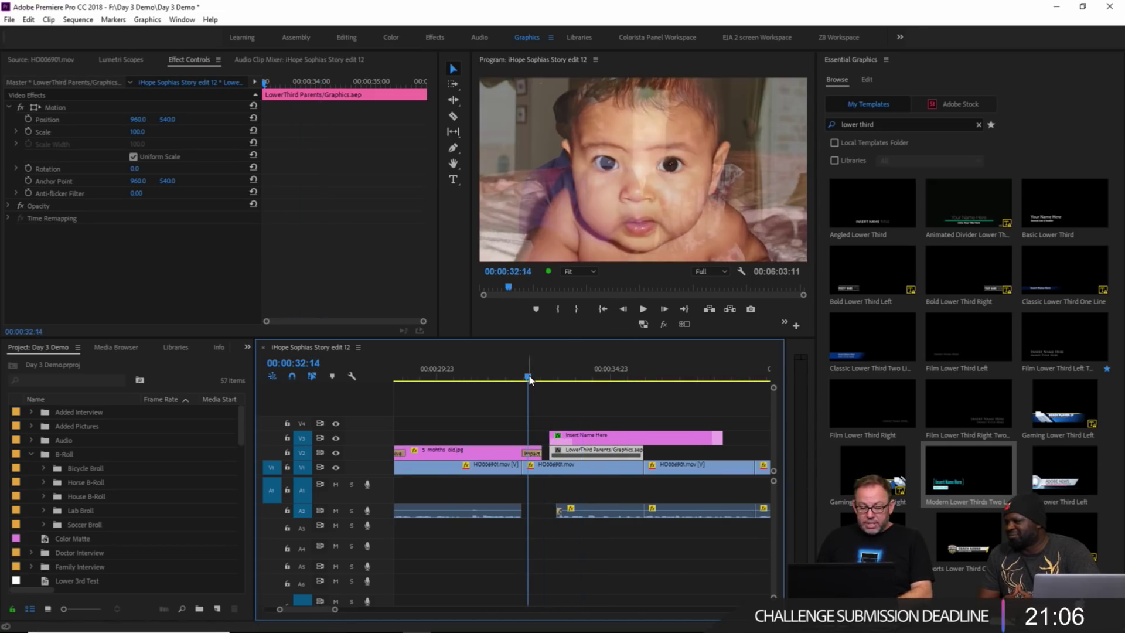
pyautogui.press('space')
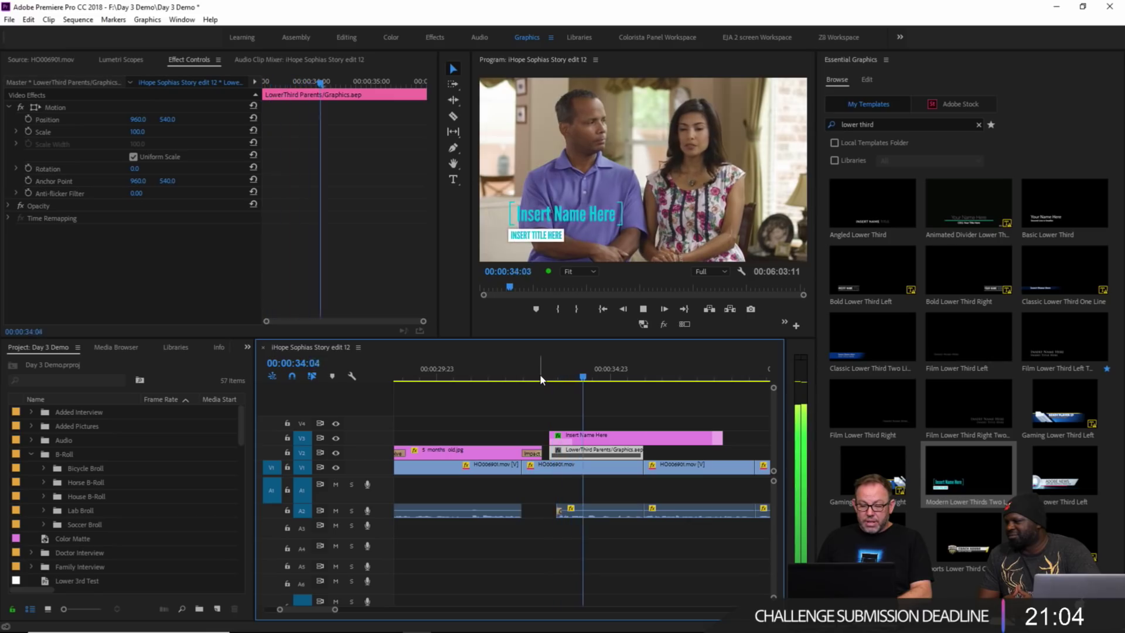
pyautogui.press('space')
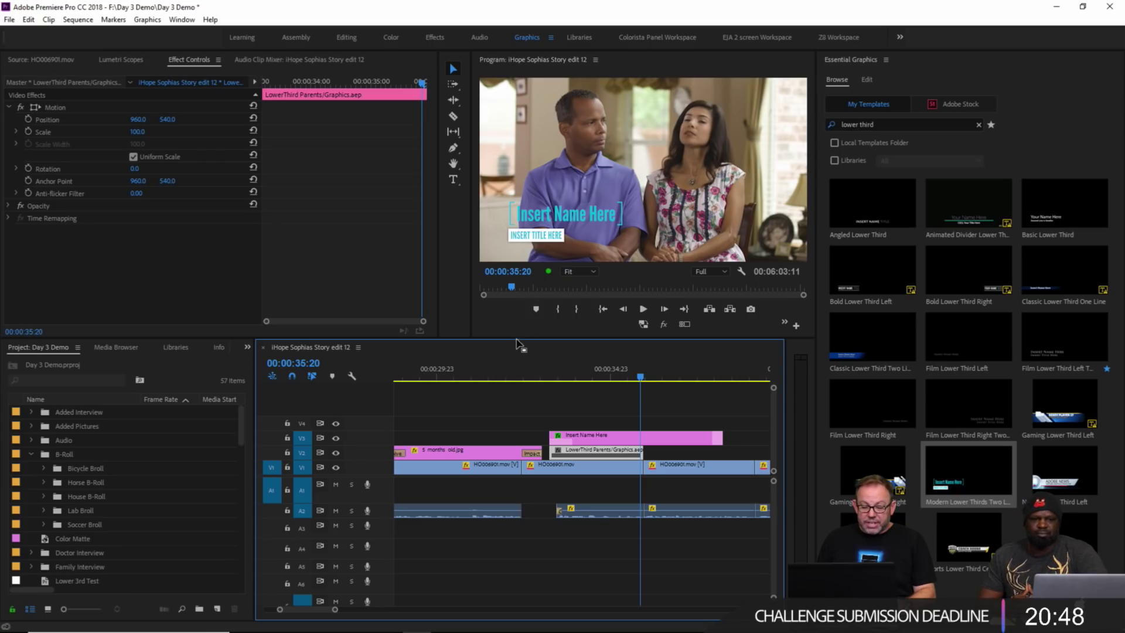
# Step: Enlarge the Program monitor by shrinking the timeline's height and narrowing the Effect Controls area
pyautogui.moveTo(517, 338); pyautogui.dragTo(472, 421)
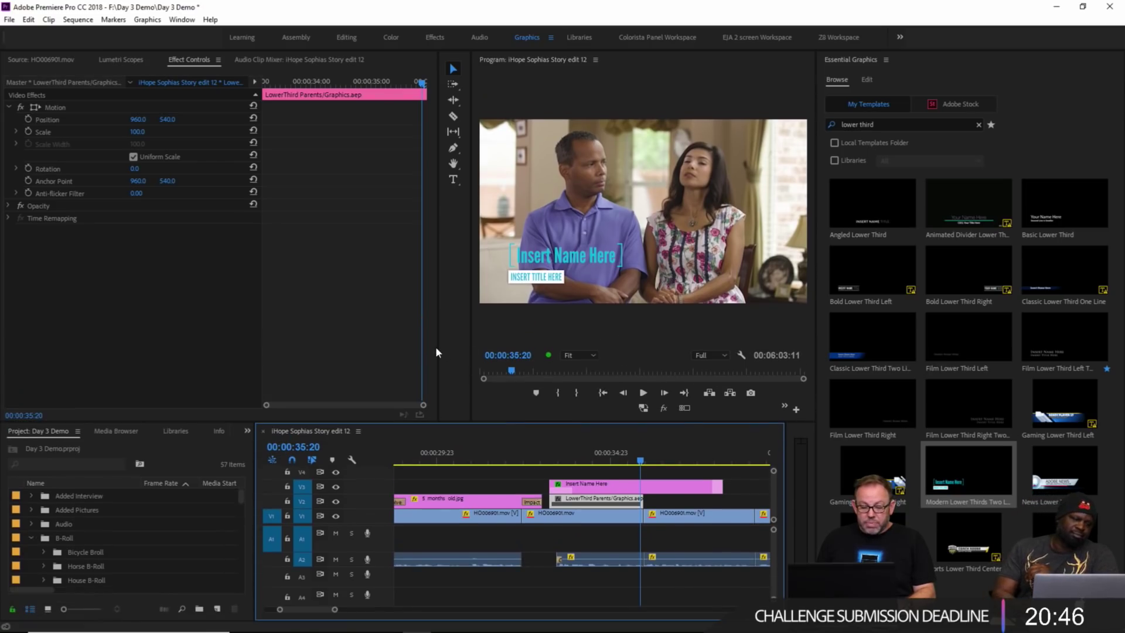
pyautogui.moveTo(437, 352); pyautogui.dragTo(246, 351)
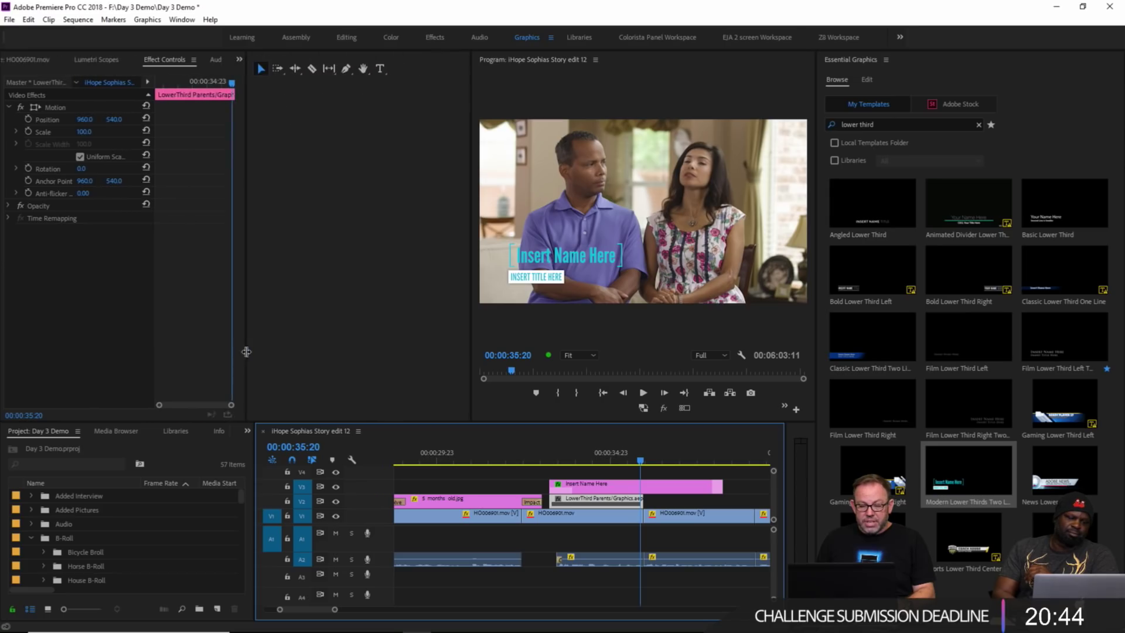
pyautogui.moveTo(472, 339); pyautogui.dragTo(268, 348)
# Step: Replace the lower third's "Insert Name Here" placeholder with the mother's first name using the Type tool
pyautogui.click(253, 181)
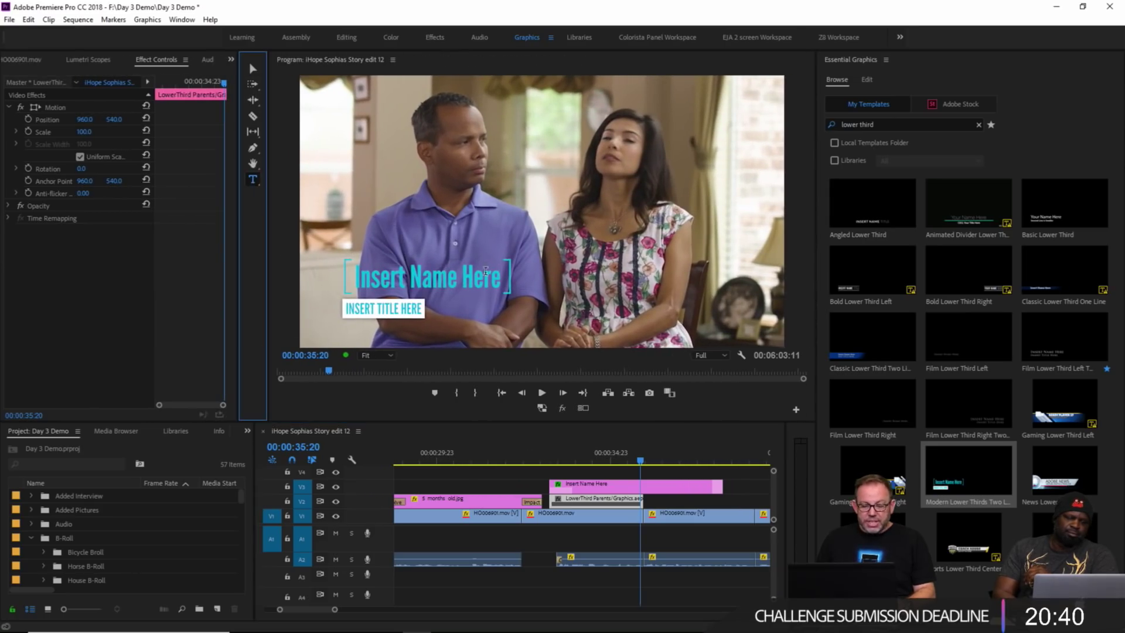
pyautogui.click(400, 280)
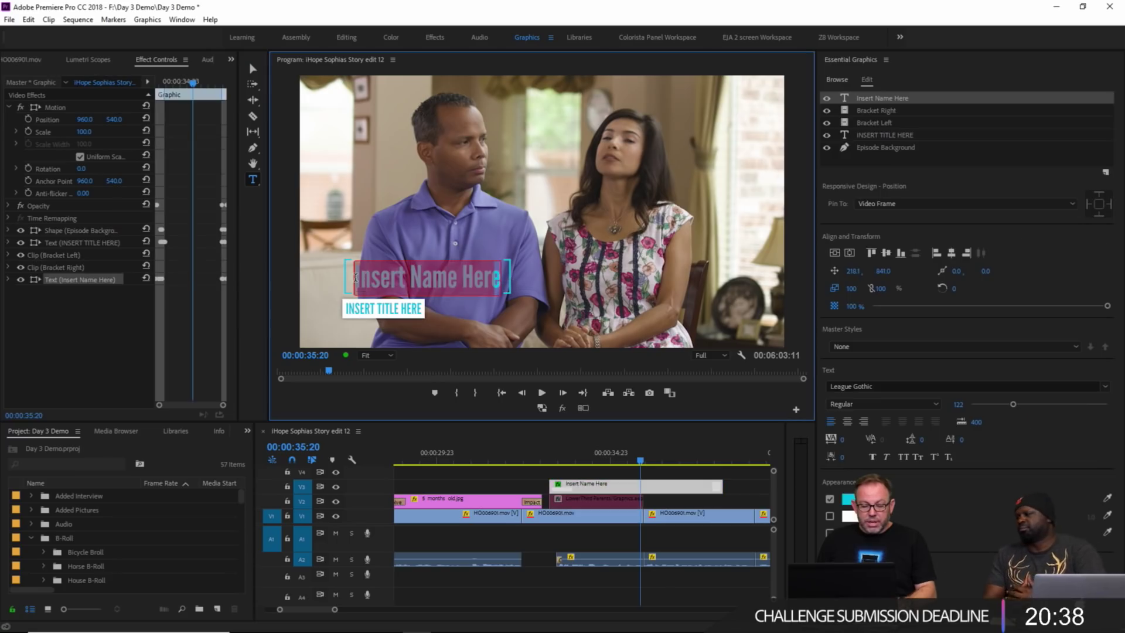
pyautogui.hotkey('ctrl', 'a')
pyautogui.write('Jeennifer')
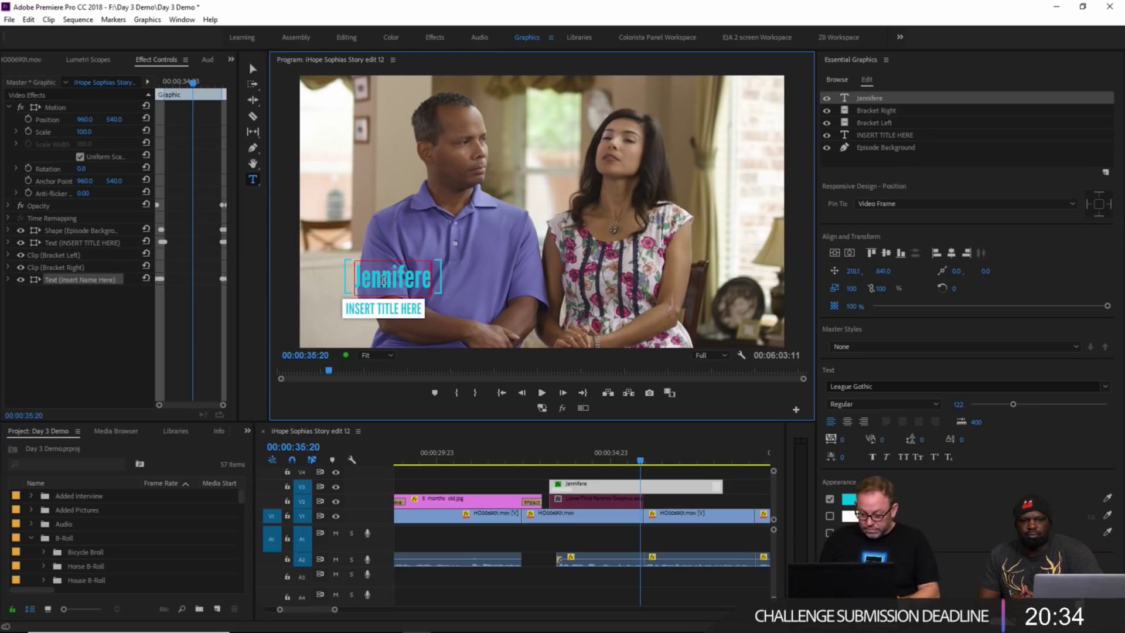
# Step: Replace the "INSERT TITLE HERE" placeholder with "Mother" and return to the Selection tool
pyautogui.click(391, 309)
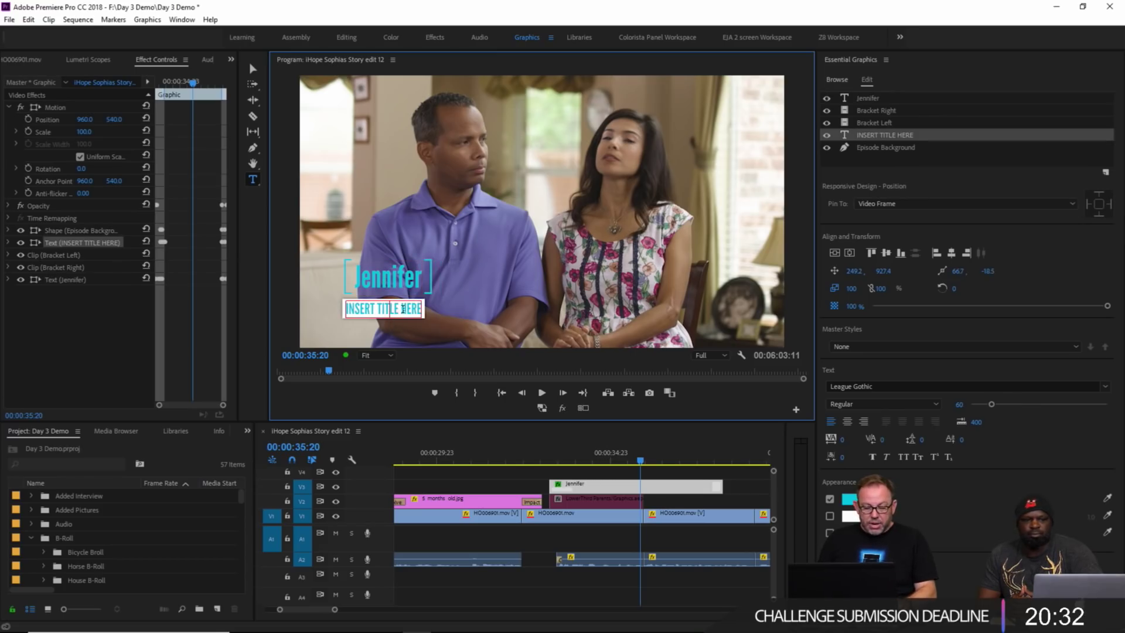
pyautogui.moveTo(420, 308); pyautogui.dragTo(341, 311)
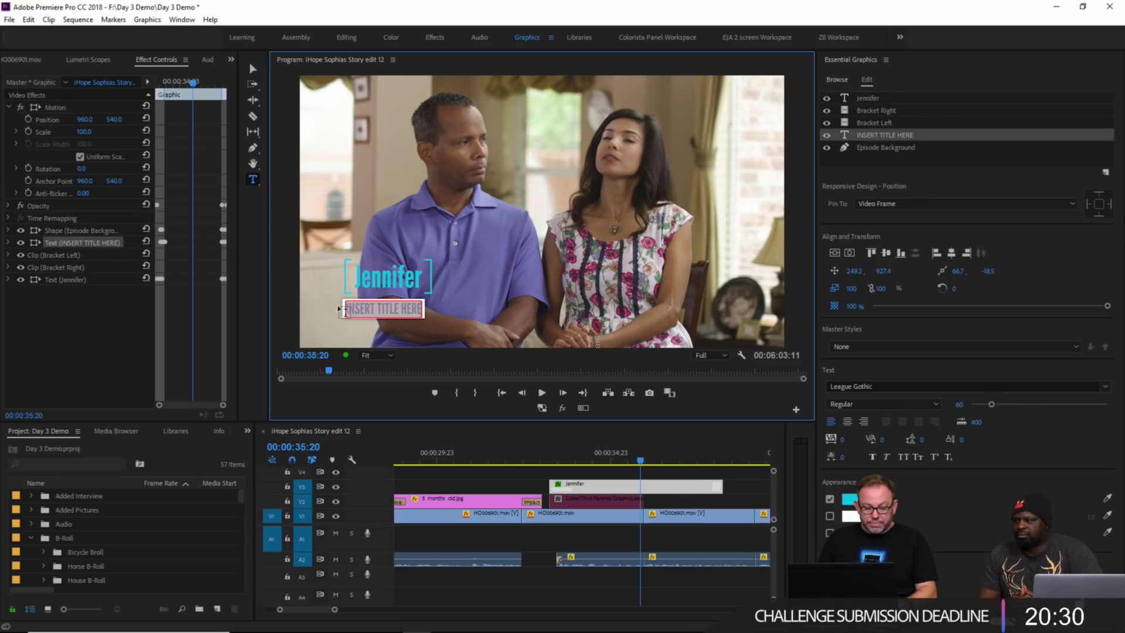
pyautogui.write('Mother')
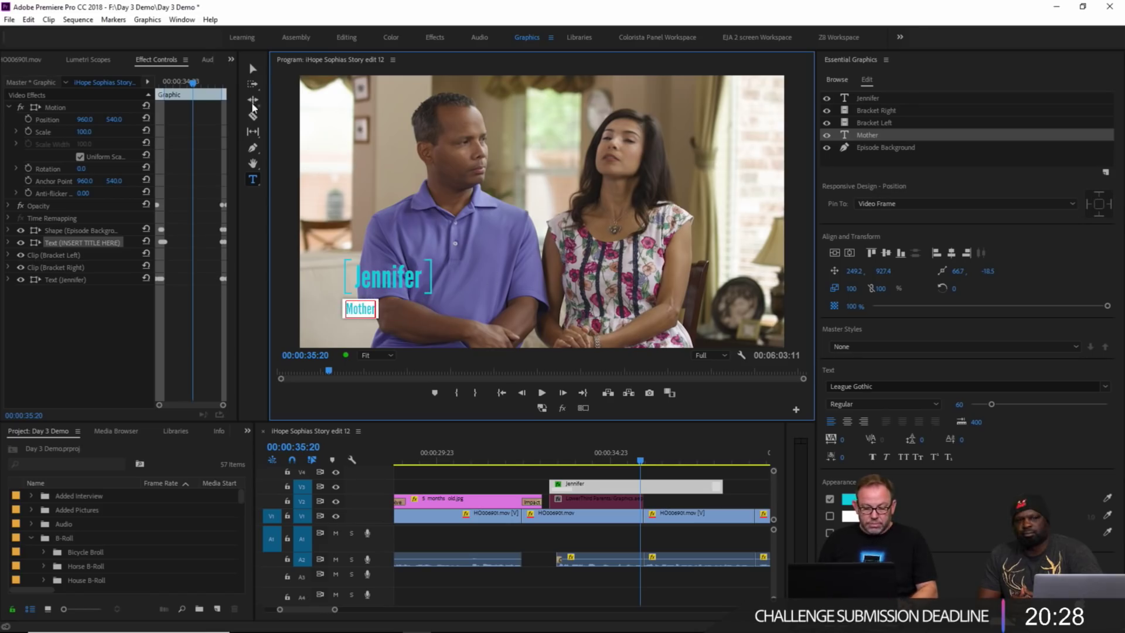
pyautogui.click(255, 71)
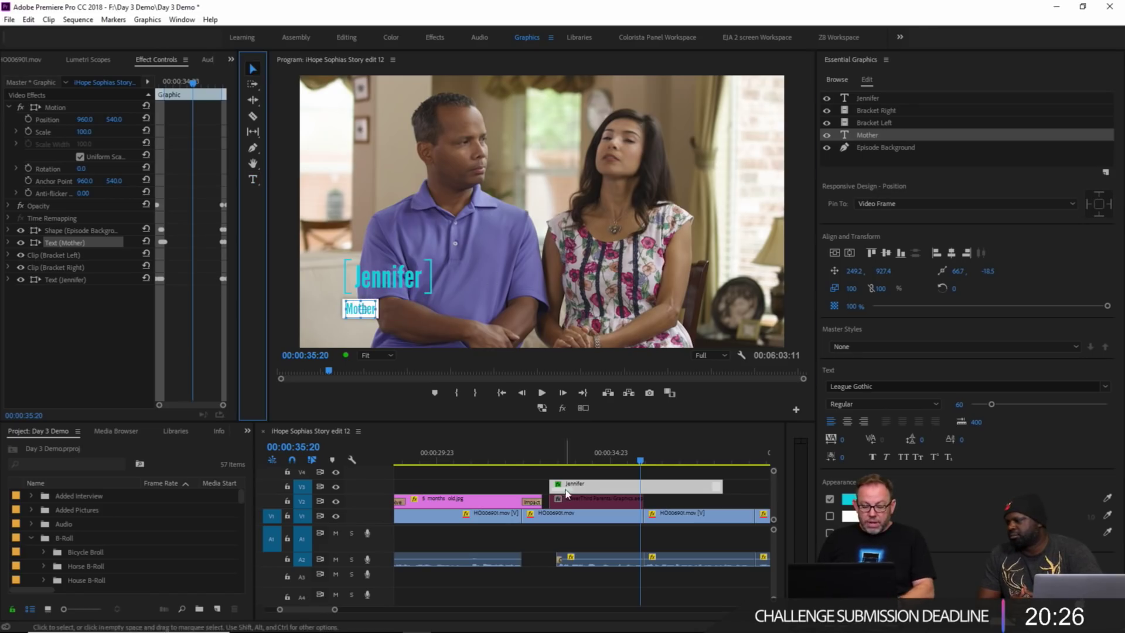
# Step: Preview the edited lower third from about 00:00:32:17 and trim its end on V3 to match the LowerThird Parents clip below
pyautogui.moveTo(566, 454); pyautogui.dragTo(539, 455)
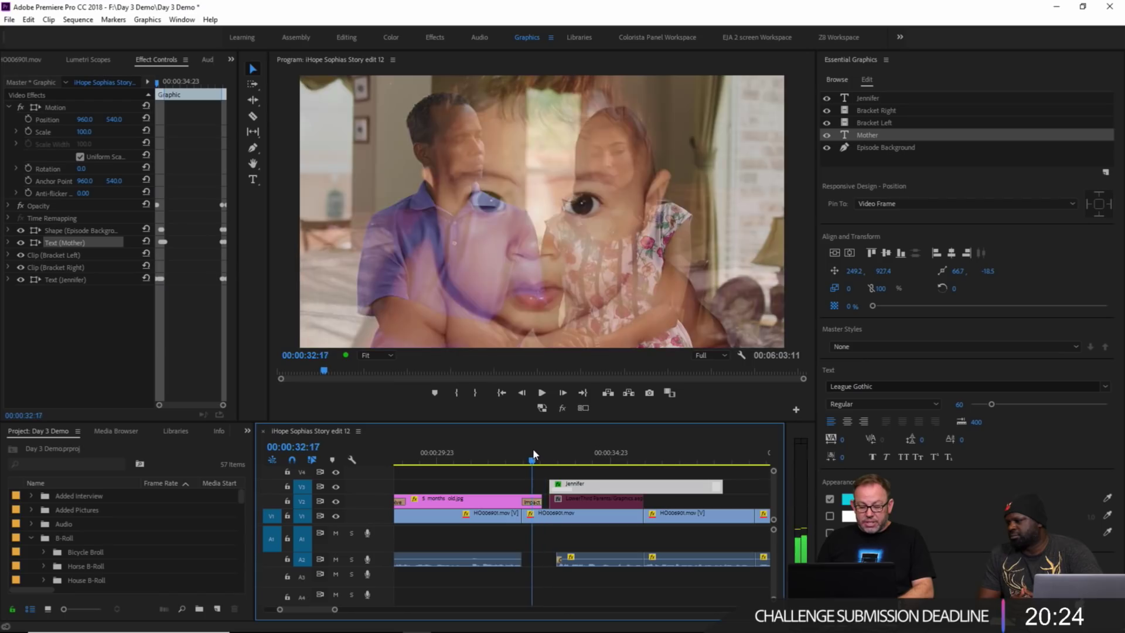
pyautogui.press('space')
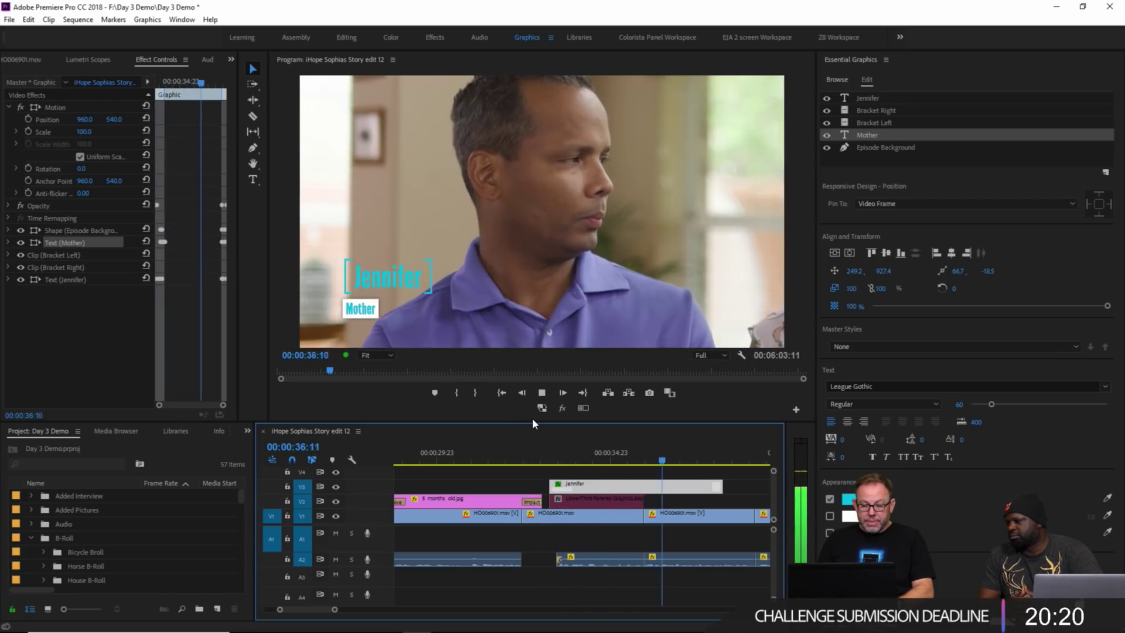
pyautogui.press('space')
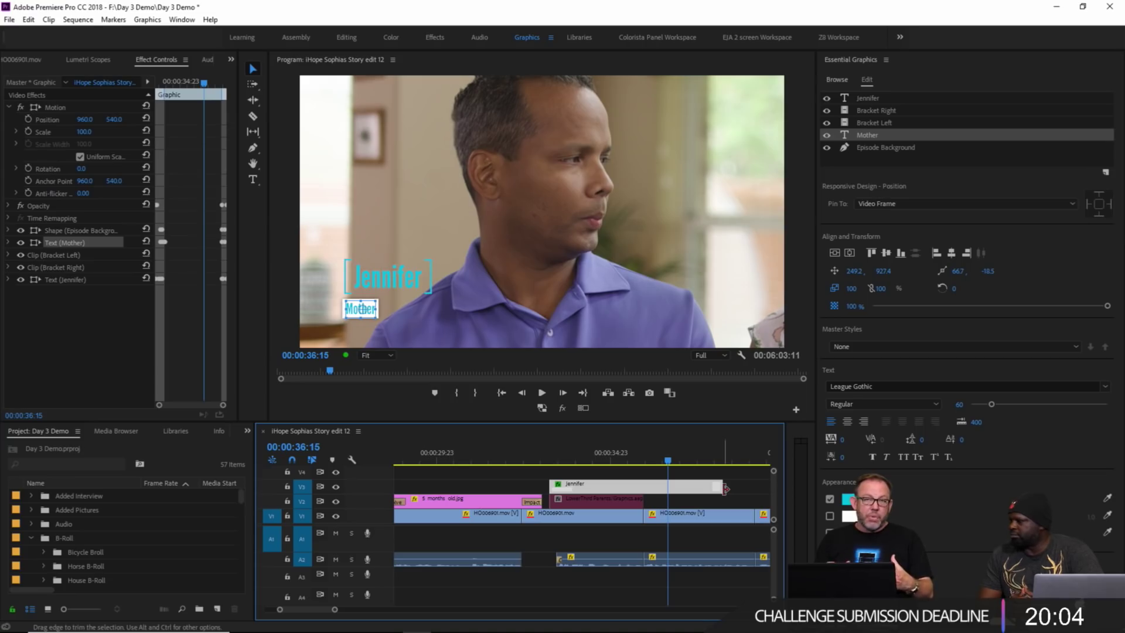
pyautogui.moveTo(719, 488); pyautogui.dragTo(643, 491)
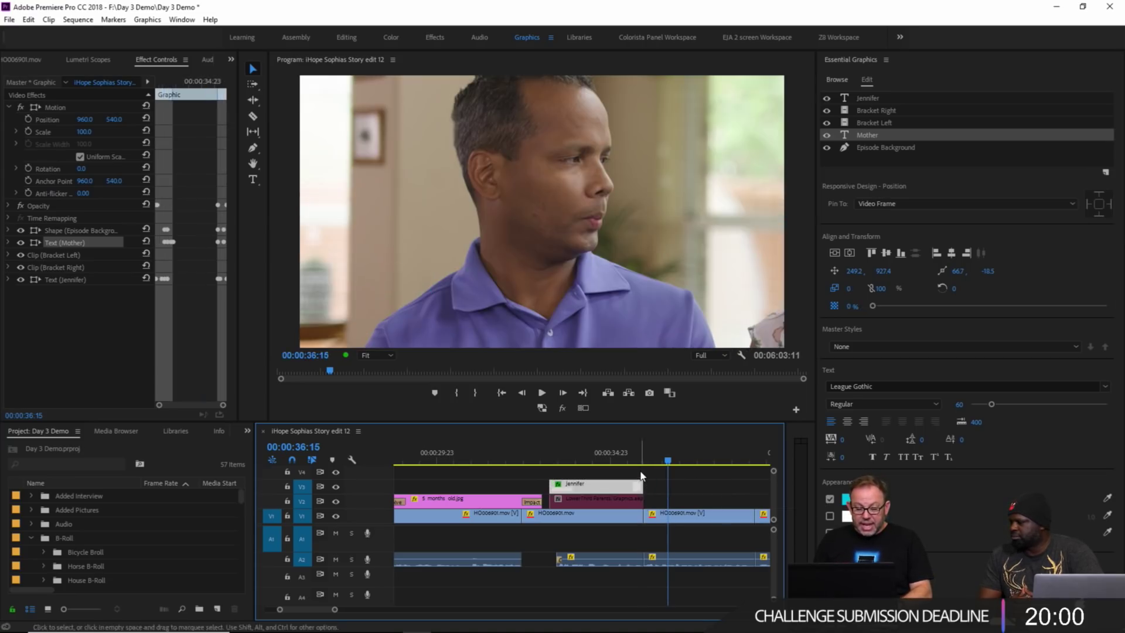
# Step: Play the sequence from just before the mother's lower third through the start of the father's close-up
pyautogui.click(533, 449)
pyautogui.press('space')
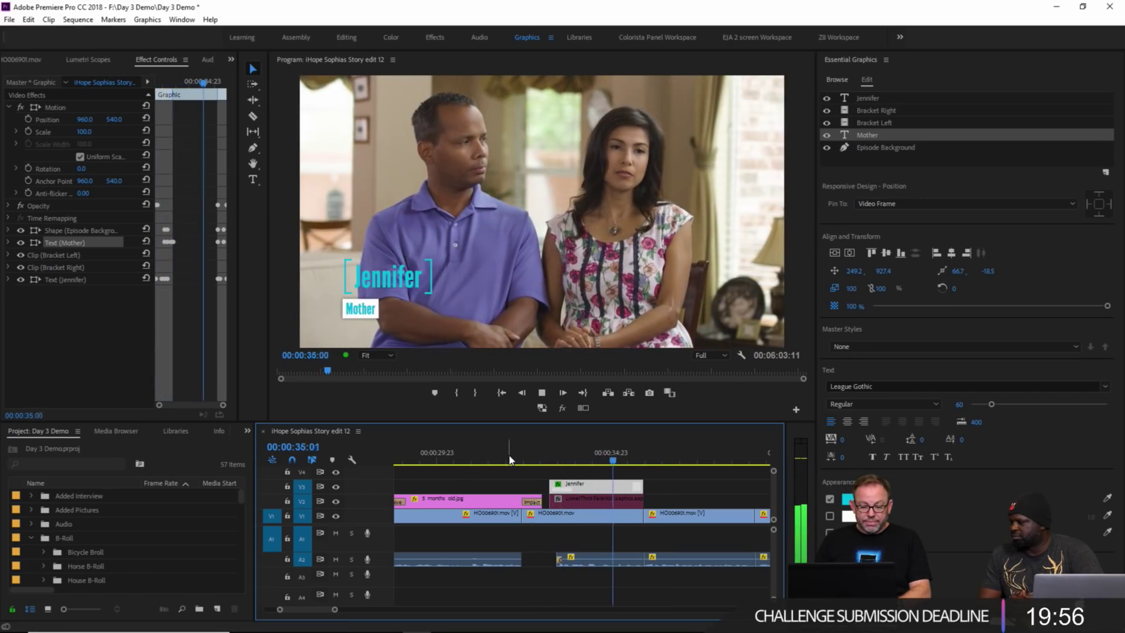
pyautogui.press('space')
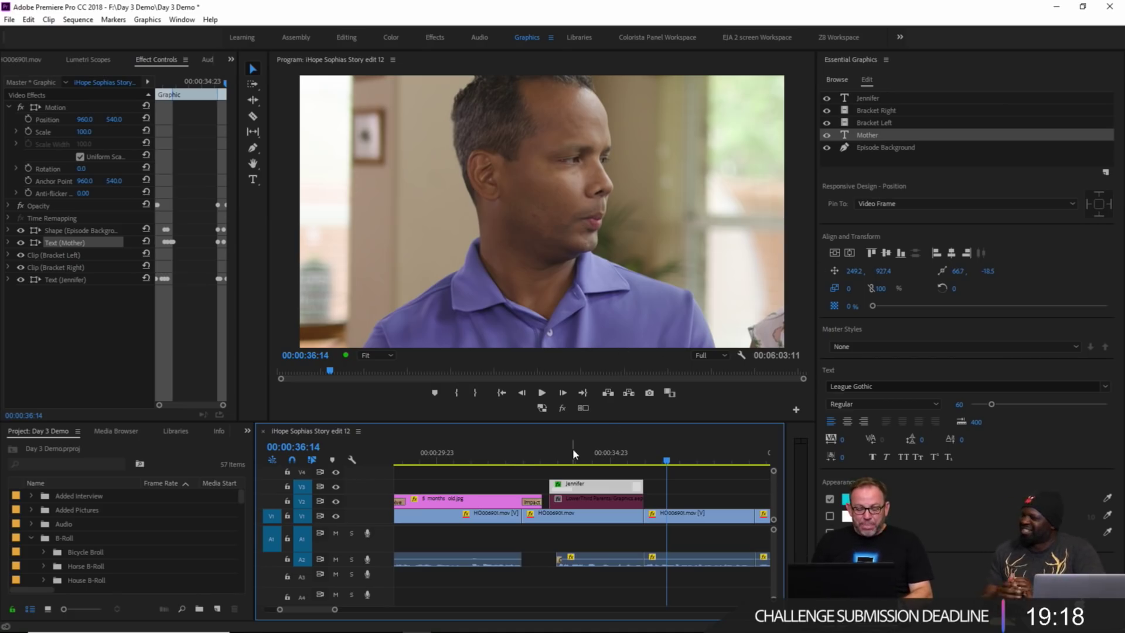
# Step: At about 00:00:34:04, select all layers of the mother's lower third and move them together beneath her in the frame's lower right
pyautogui.moveTo(572, 461)
pyautogui.mouseDown()
pyautogui.moveTo(561, 461)
pyautogui.moveTo(581, 461)
pyautogui.mouseUp()
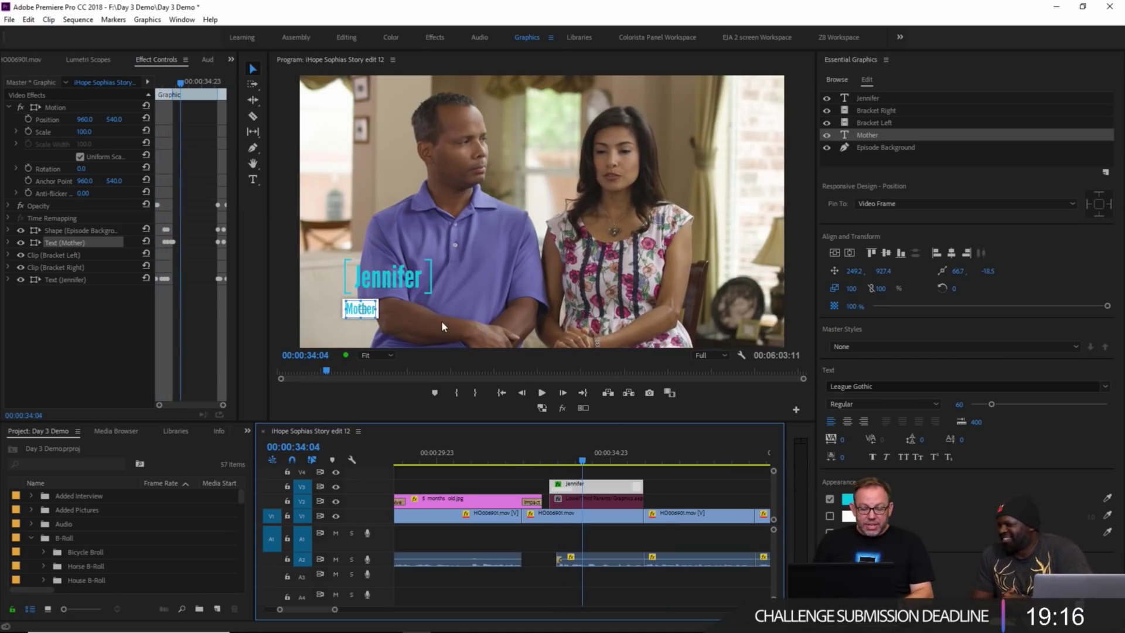
pyautogui.click(417, 304)
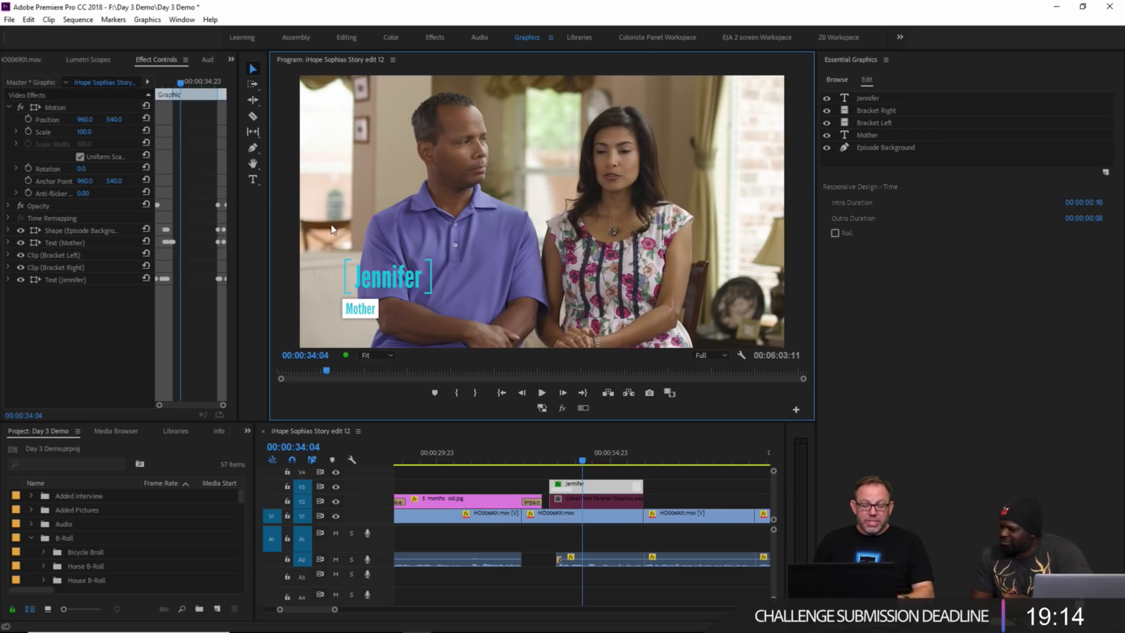
pyautogui.moveTo(327, 226); pyautogui.dragTo(434, 339)
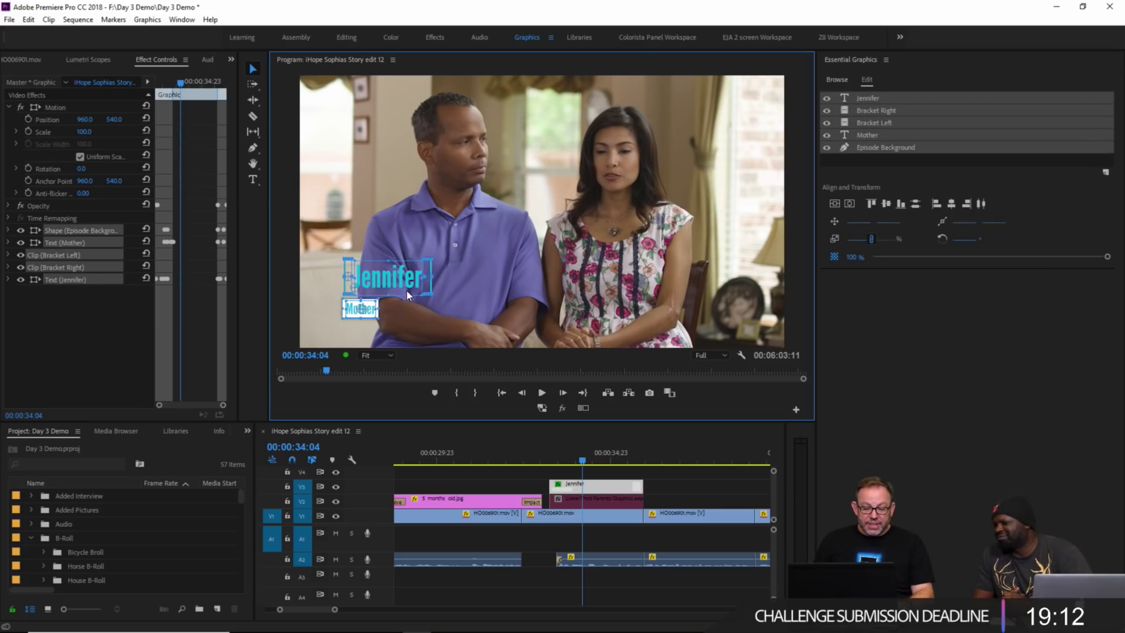
pyautogui.moveTo(407, 291); pyautogui.dragTo(706, 298)
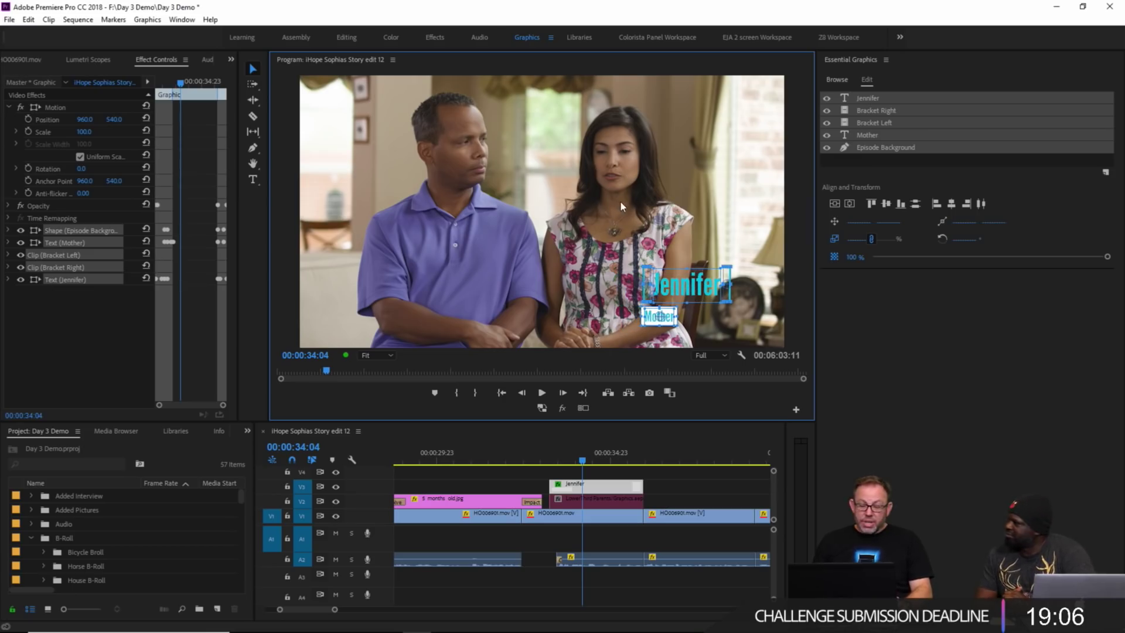
pyautogui.click(673, 251)
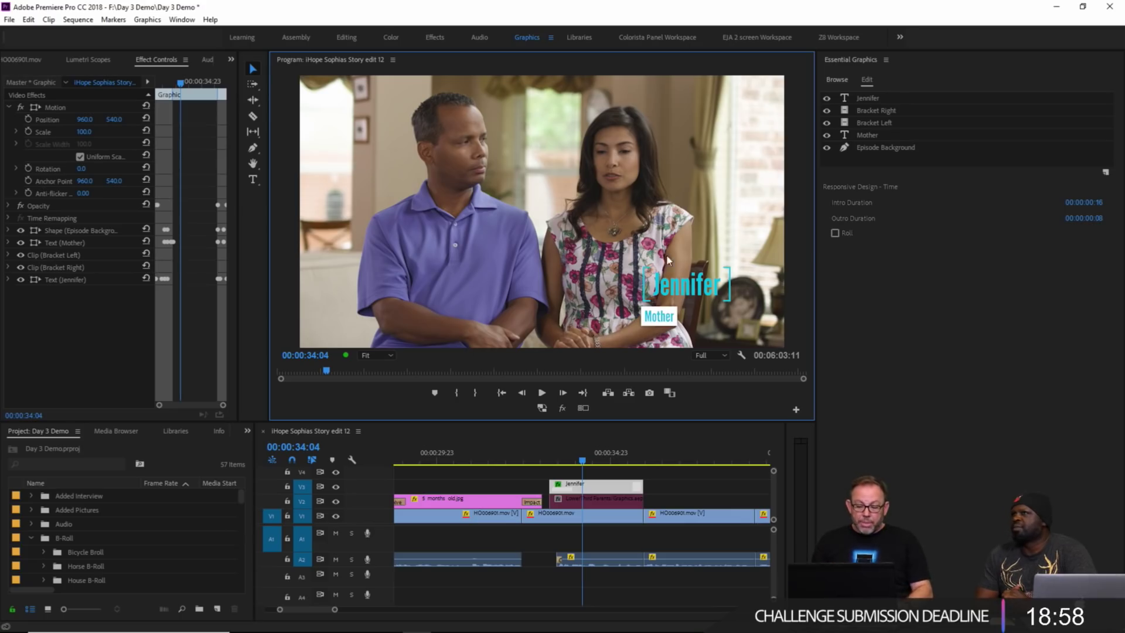
pyautogui.moveTo(666, 255); pyautogui.dragTo(738, 338)
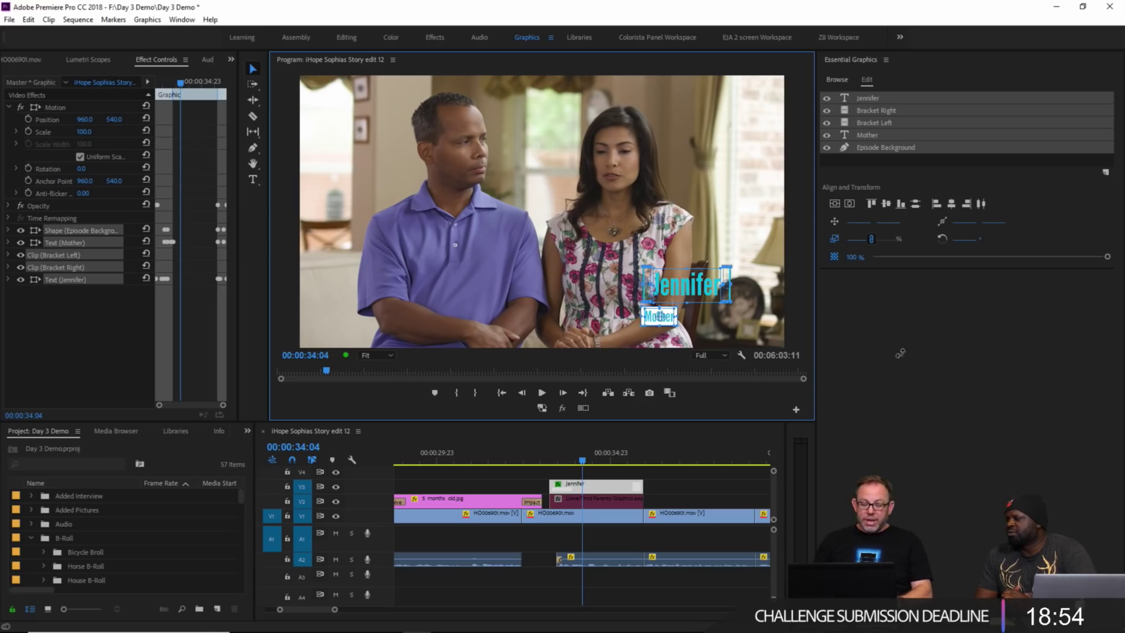
# Step: Play back the mother's repositioned lower third from just before its clip begins on V3
pyautogui.click(549, 460)
pyautogui.click(543, 460)
pyautogui.press('space')
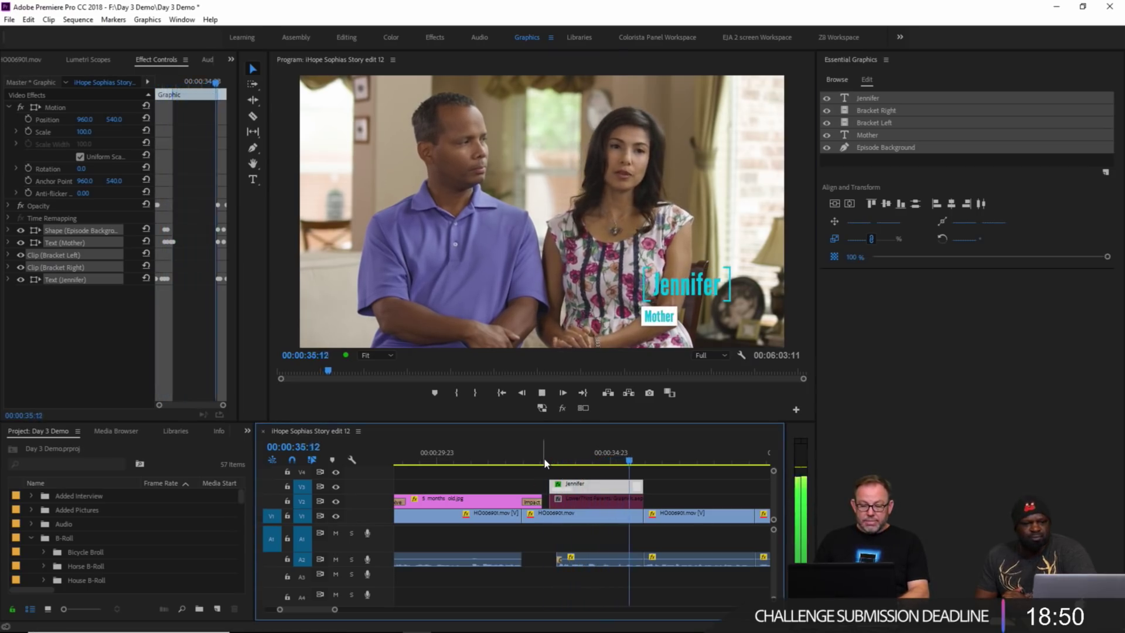
pyautogui.press('space')
pyautogui.press('space')
pyautogui.press('space')
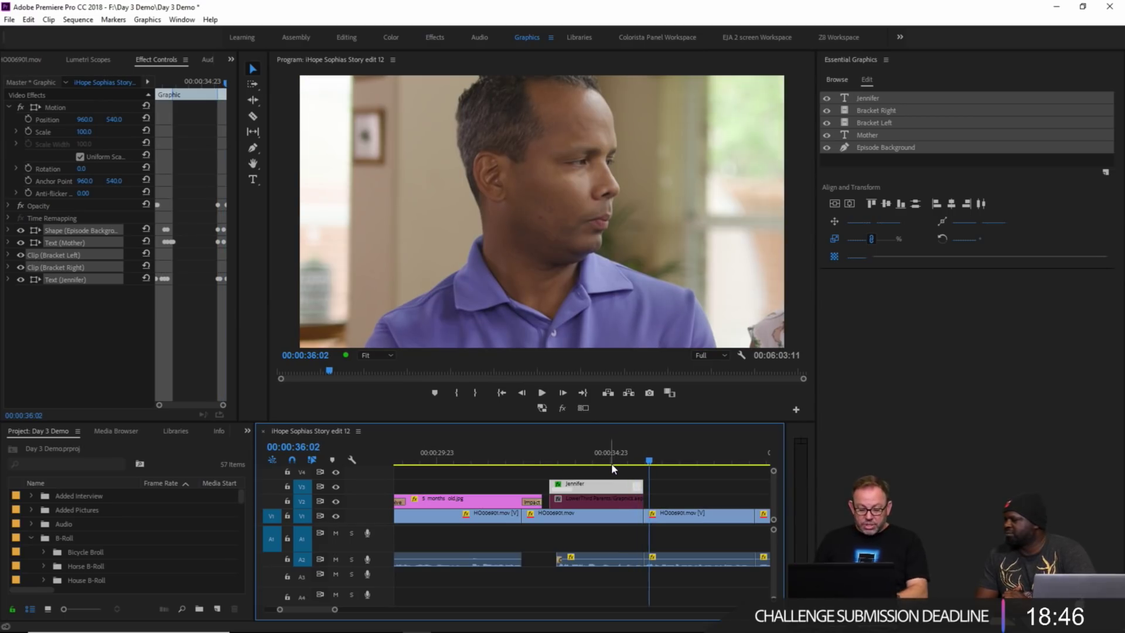
# Step: Duplicate the mother's lower third on V3 over the father's close-up and move all of its layers to the frame's lower left
pyautogui.moveTo(613, 484); pyautogui.dragTo(676, 458)
pyautogui.click(672, 459)
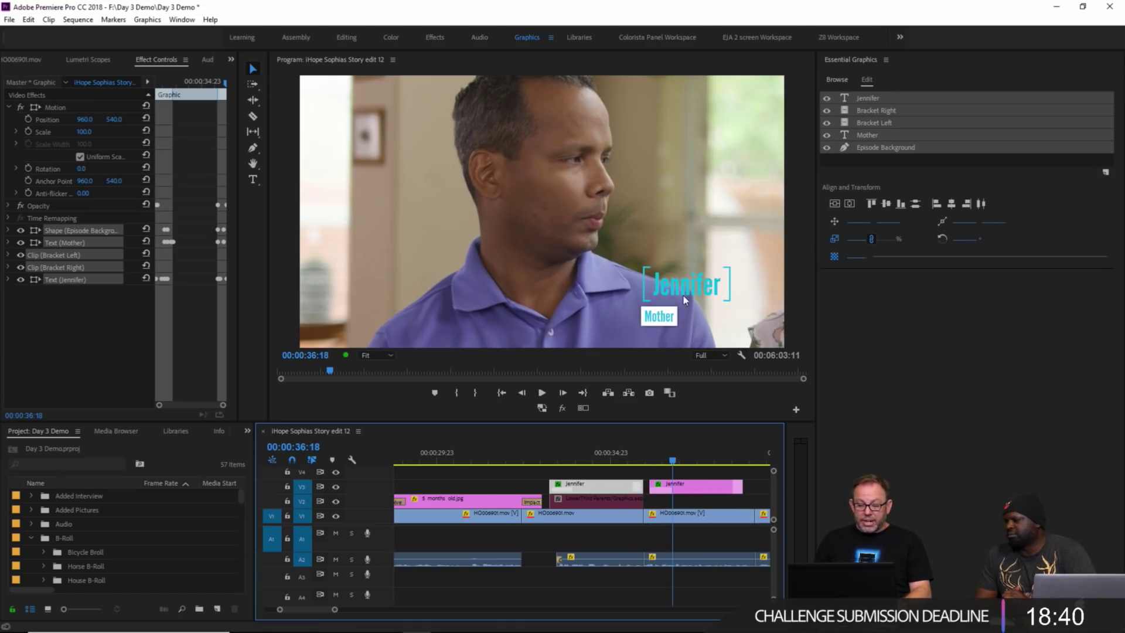
pyautogui.click(688, 300)
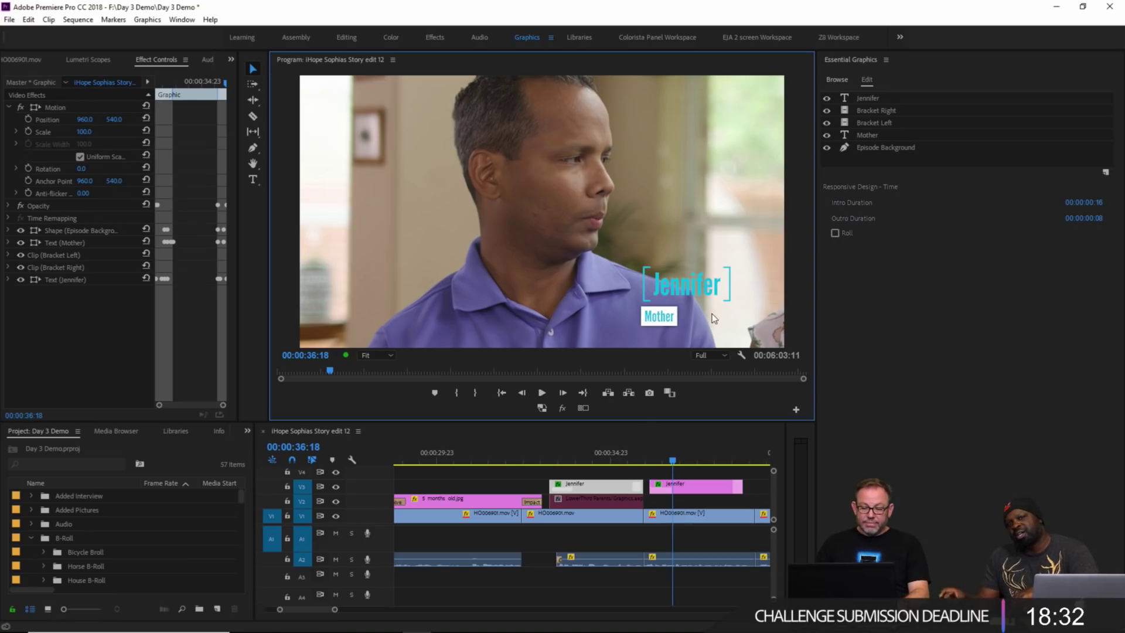
pyautogui.click(685, 286)
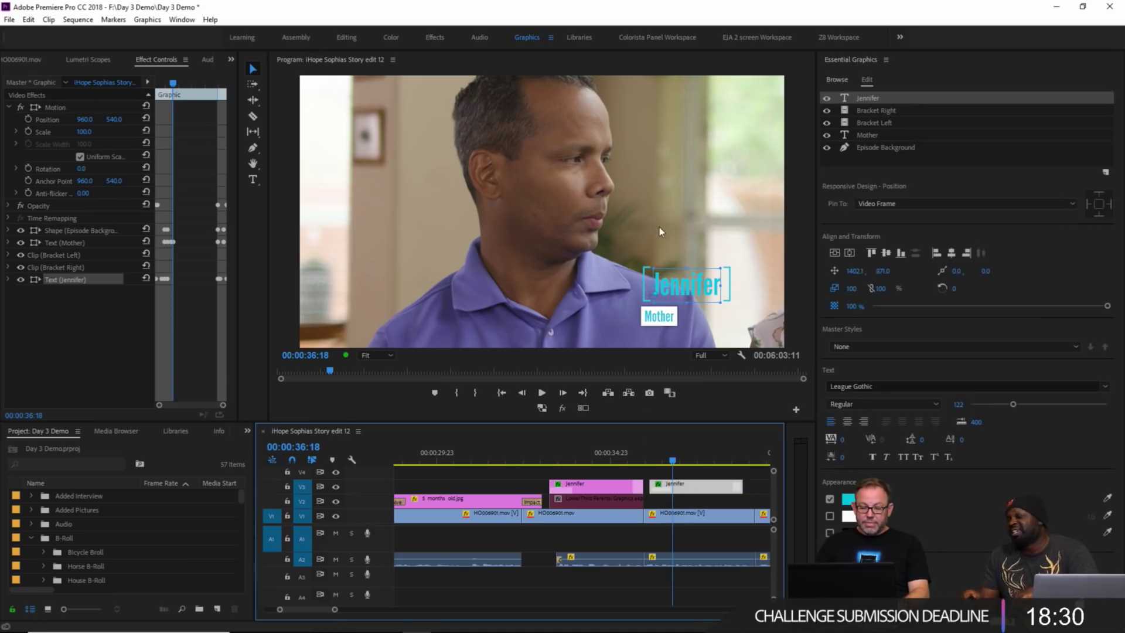
pyautogui.click(623, 229)
pyautogui.moveTo(641, 266); pyautogui.dragTo(435, 290)
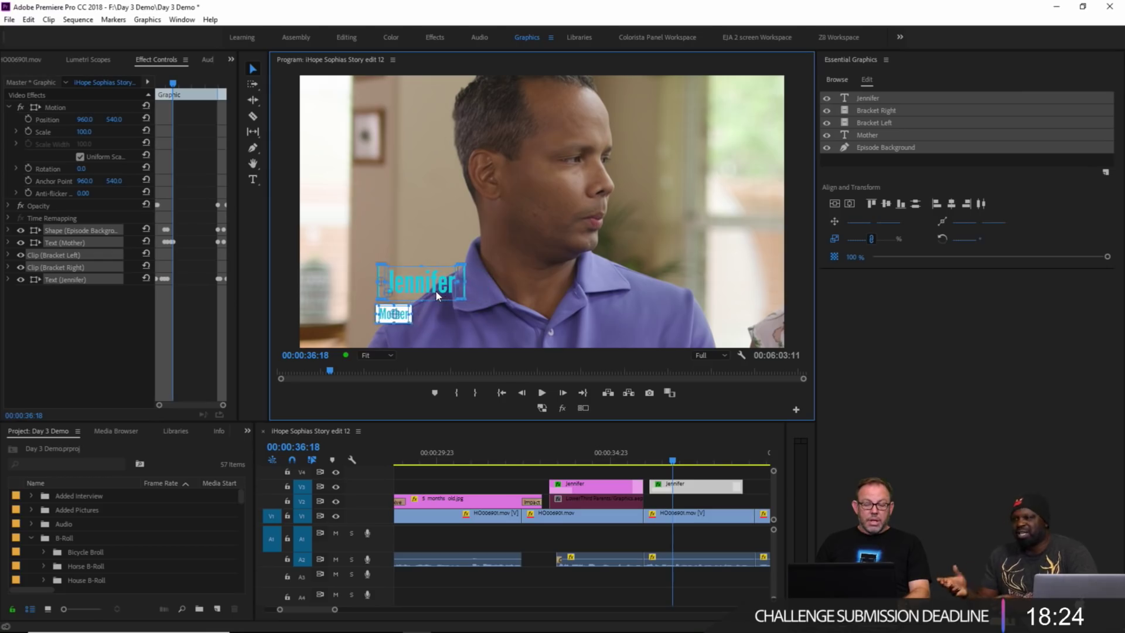
pyautogui.click(463, 318)
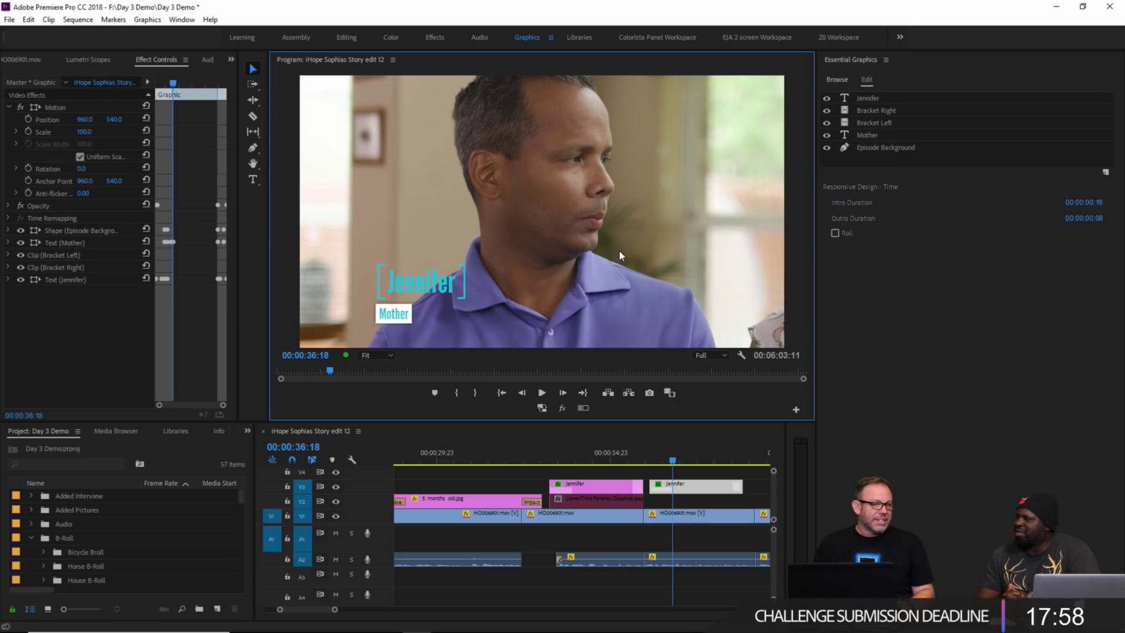
# Step: Replace the name in the duplicated lower third with the father's first name using the Type tool
pyautogui.click(252, 183)
pyautogui.click(386, 287)
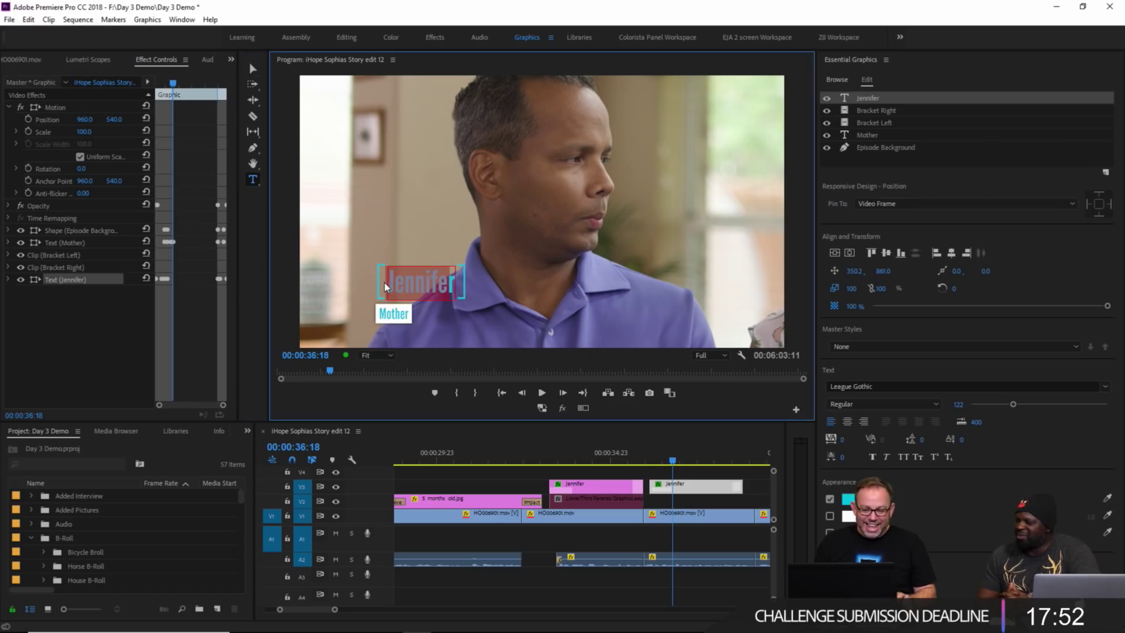
pyautogui.write('Walterr')
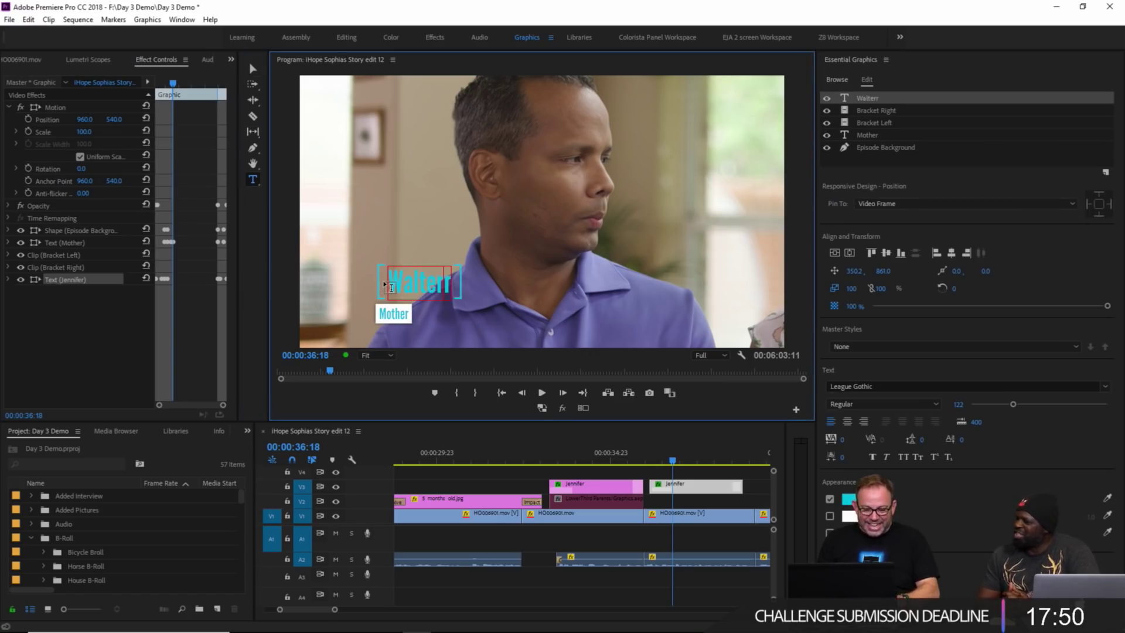
pyautogui.press('BackSpace')
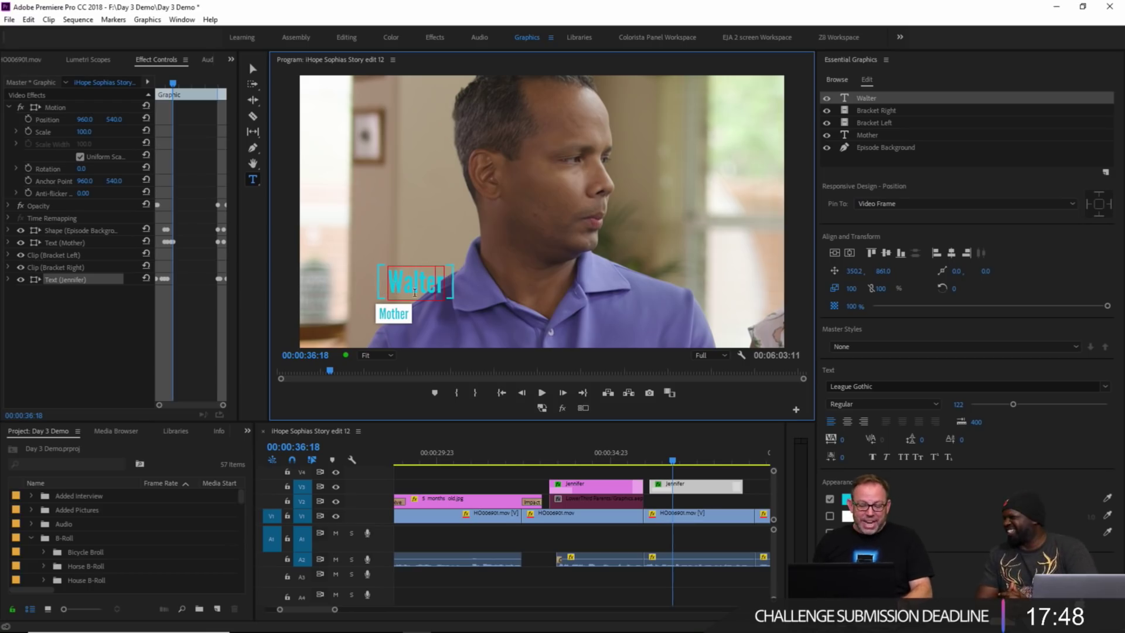
# Step: Change the duplicated lower third's title to "Father" and return to the Selection tool
pyautogui.click(389, 317)
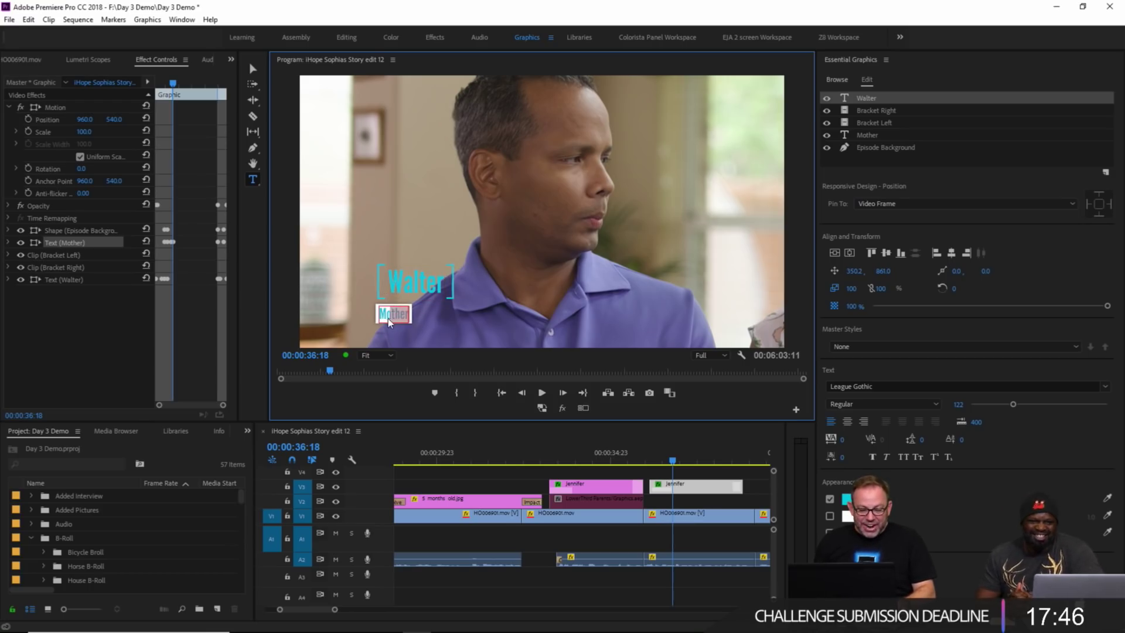
pyautogui.doubleClick(388, 321)
pyautogui.write('Fathjer')
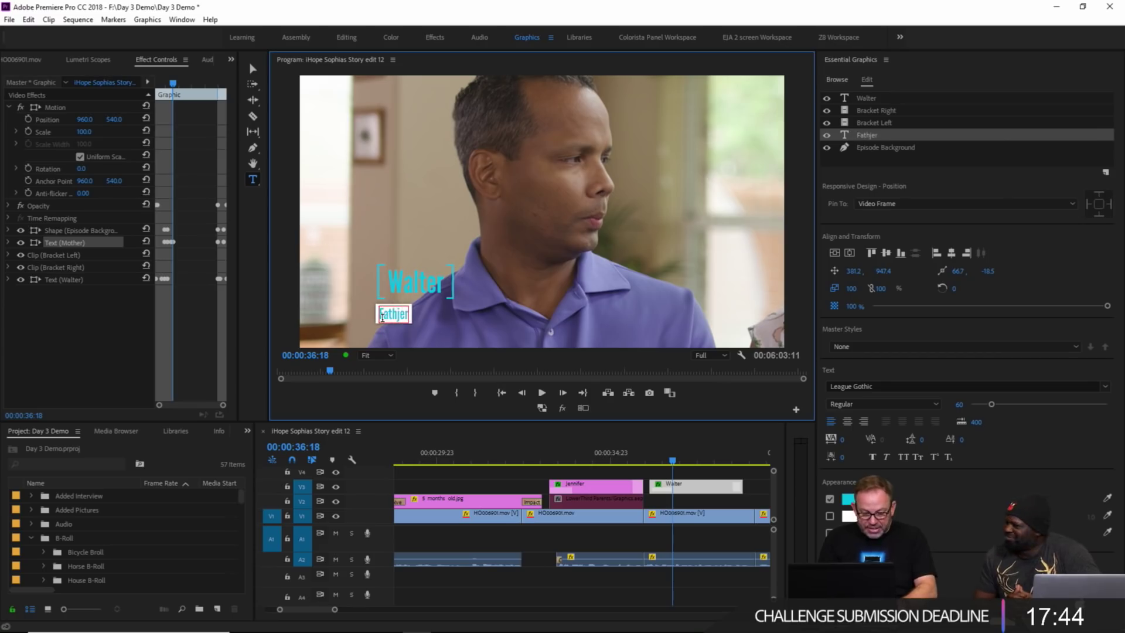
pyautogui.press('BackSpace')
pyautogui.press('BackSpace')
pyautogui.press('BackSpace')
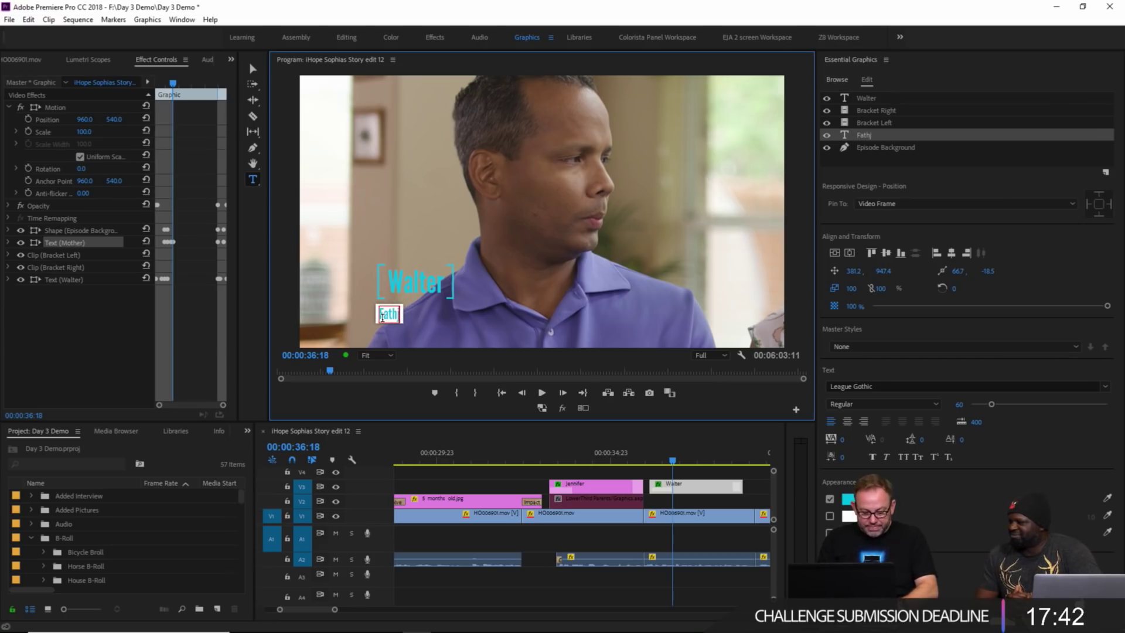
pyautogui.write('er')
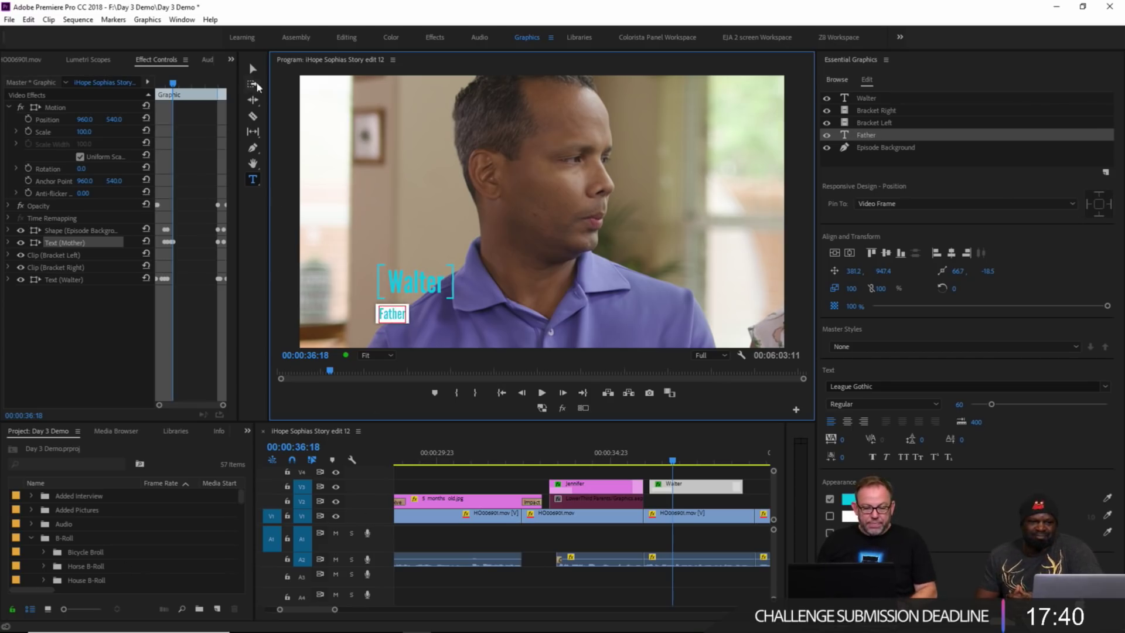
pyautogui.press('Escape')
# Step: Play through both parents' lower thirds from the start of the mother's clip
pyautogui.click(670, 461)
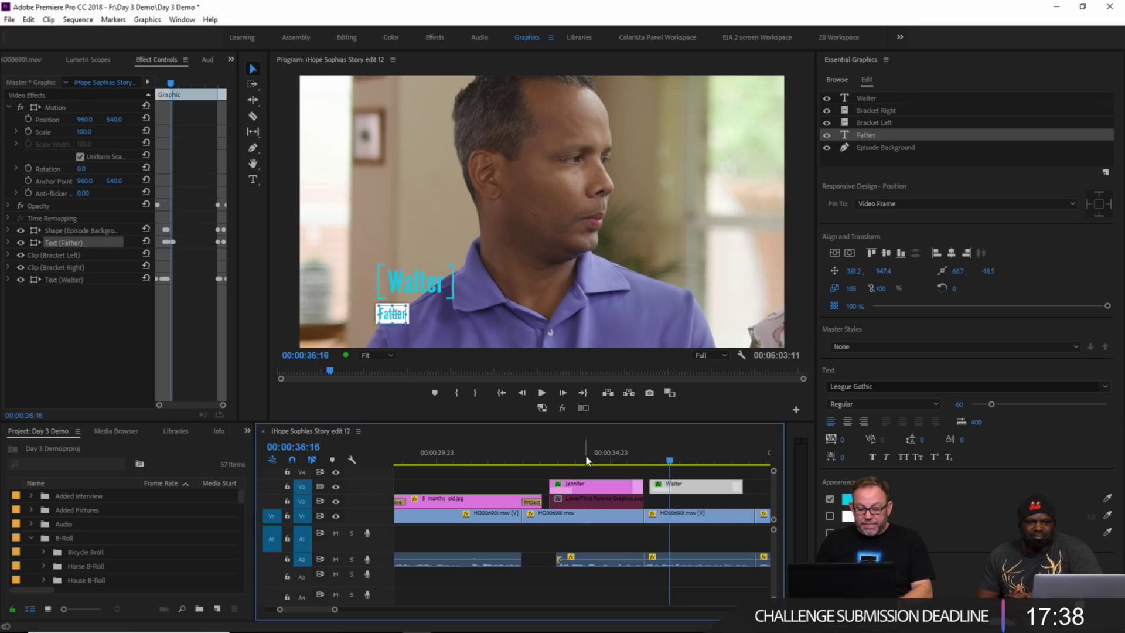
pyautogui.click(554, 454)
pyautogui.press('space')
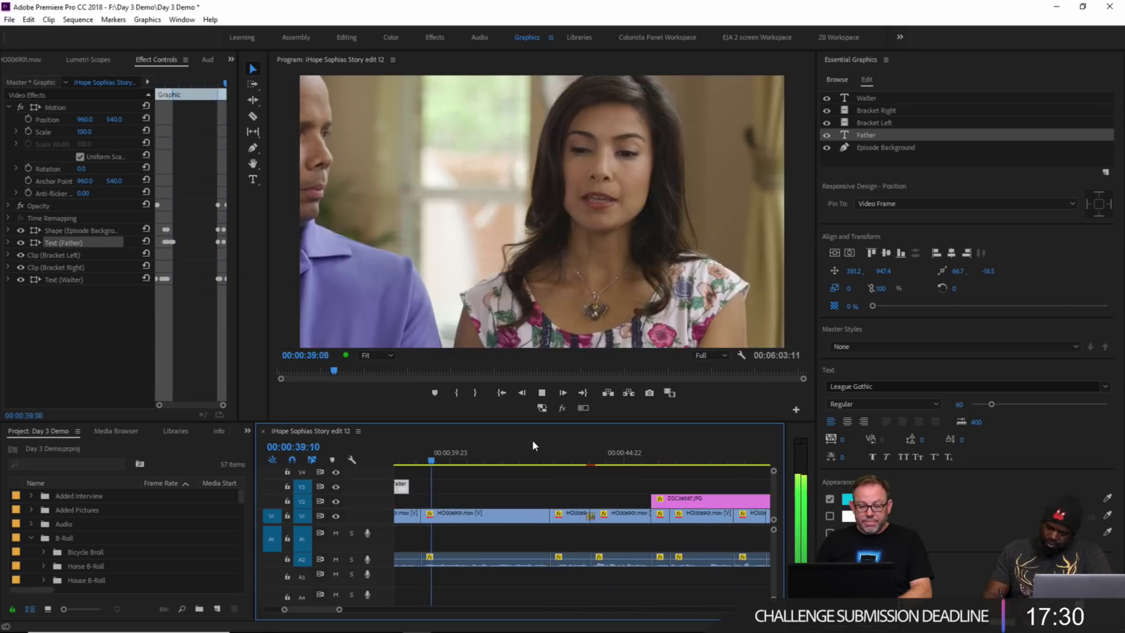
pyautogui.press('space')
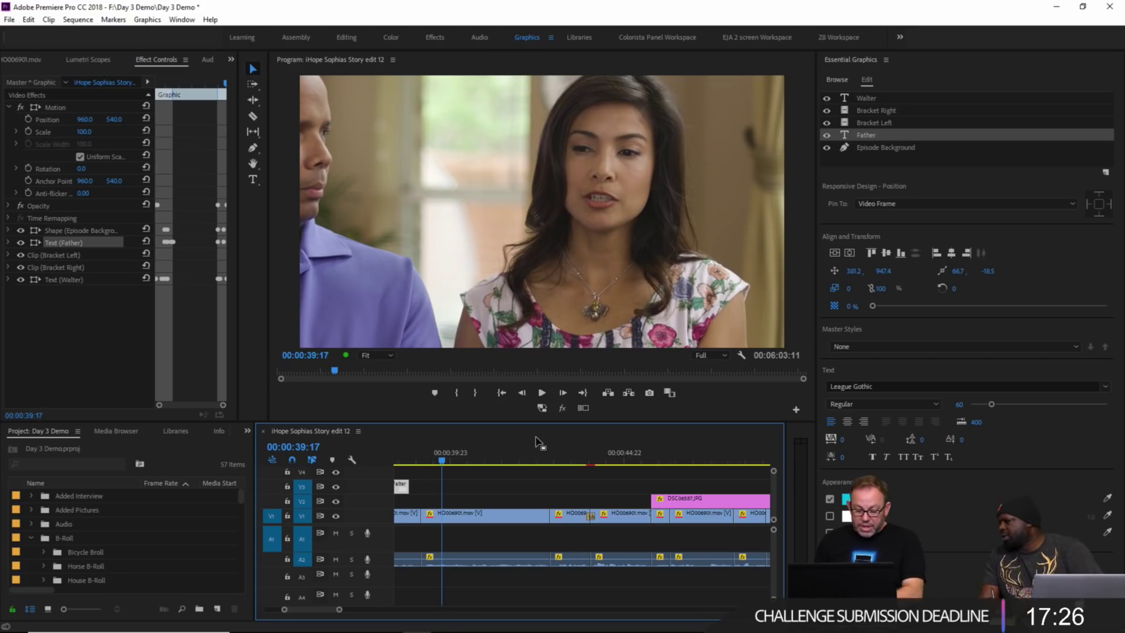
# Step: Return the playhead to 00:00:34:20 within the mother's shot and show the lower-third template library
pyautogui.press('-')
pyautogui.press('-')
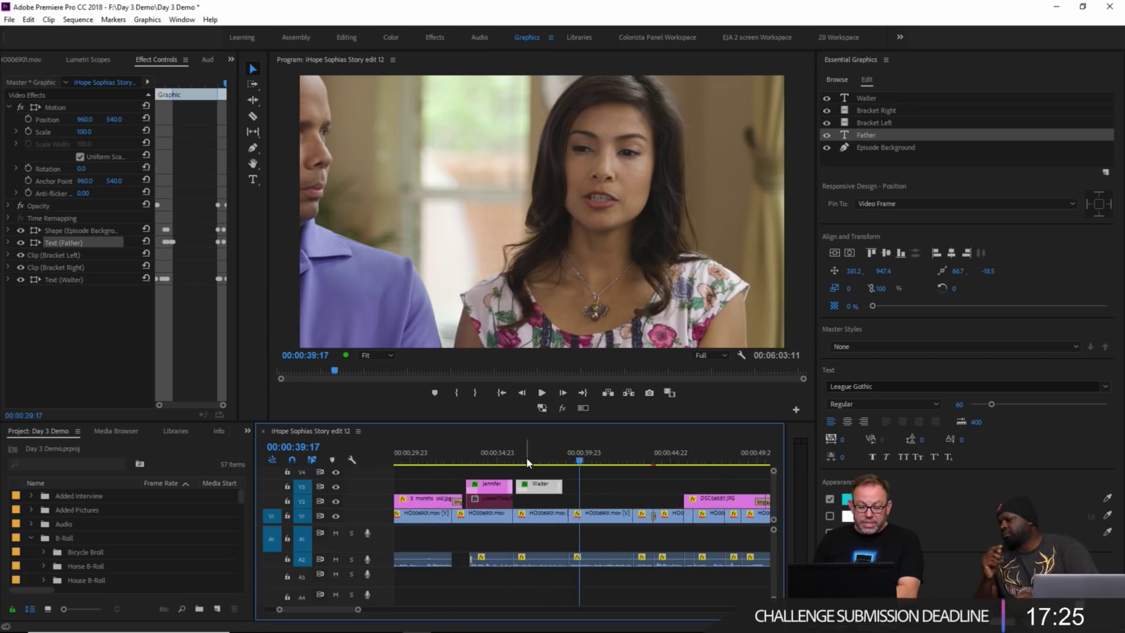
pyautogui.click(495, 457)
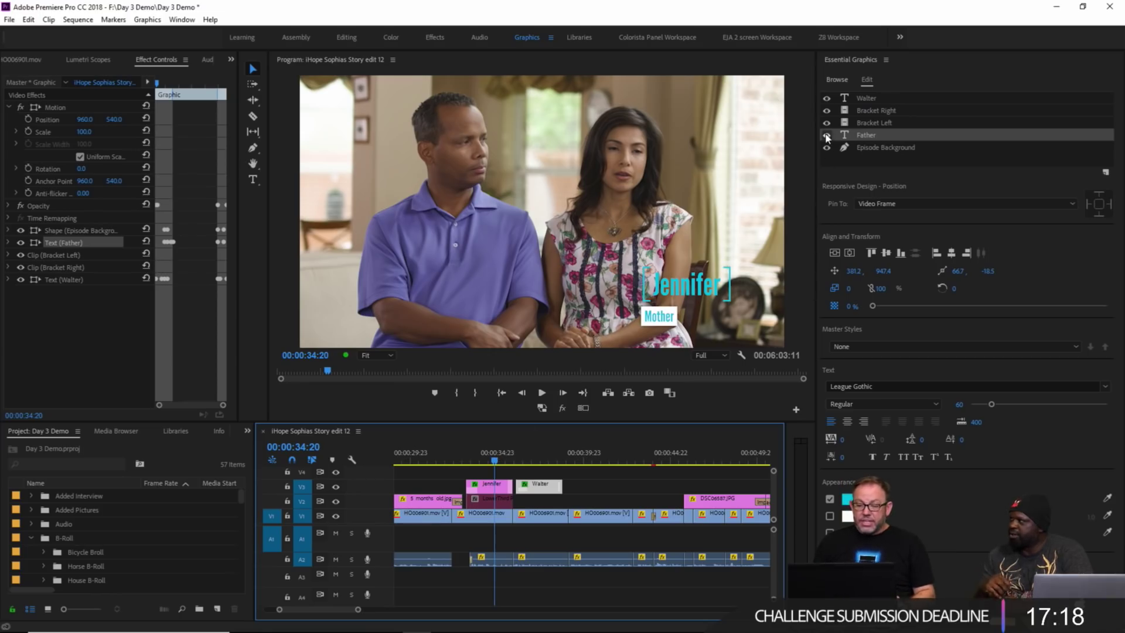
pyautogui.click(831, 75)
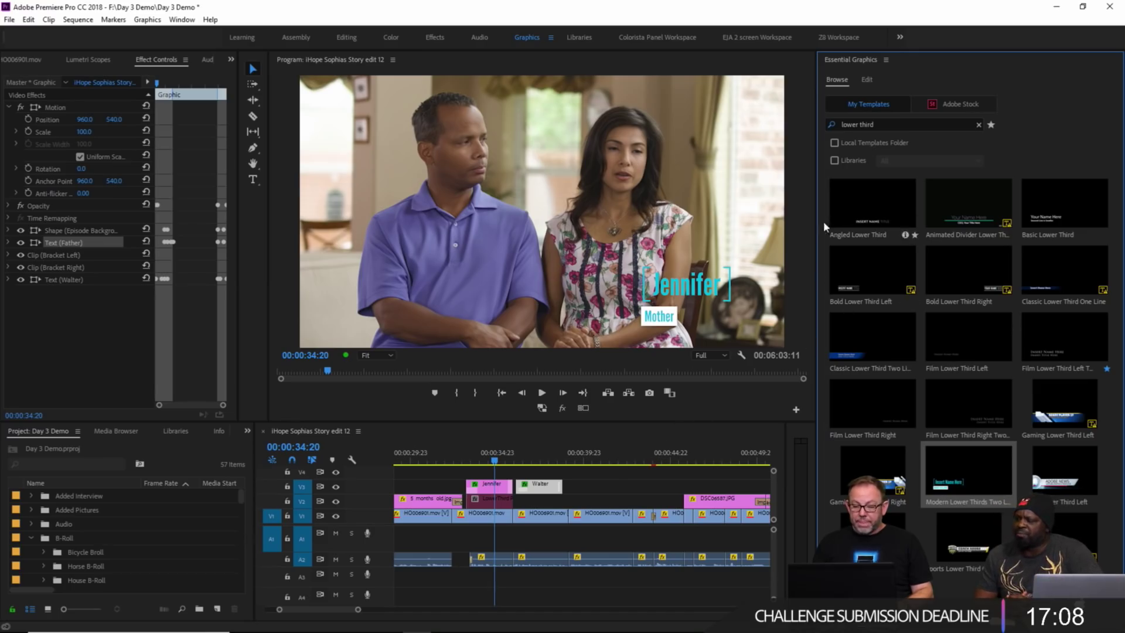
# Step: Delete the father's and the mother's lower-third clips from V3
pyautogui.click(497, 487)
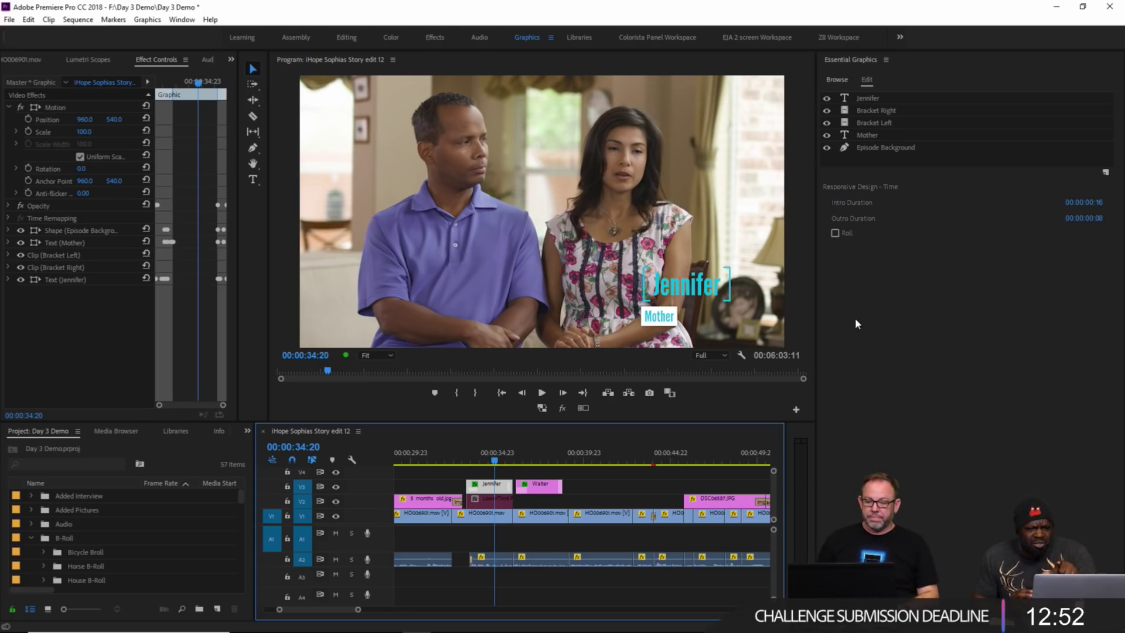
pyautogui.click(535, 487)
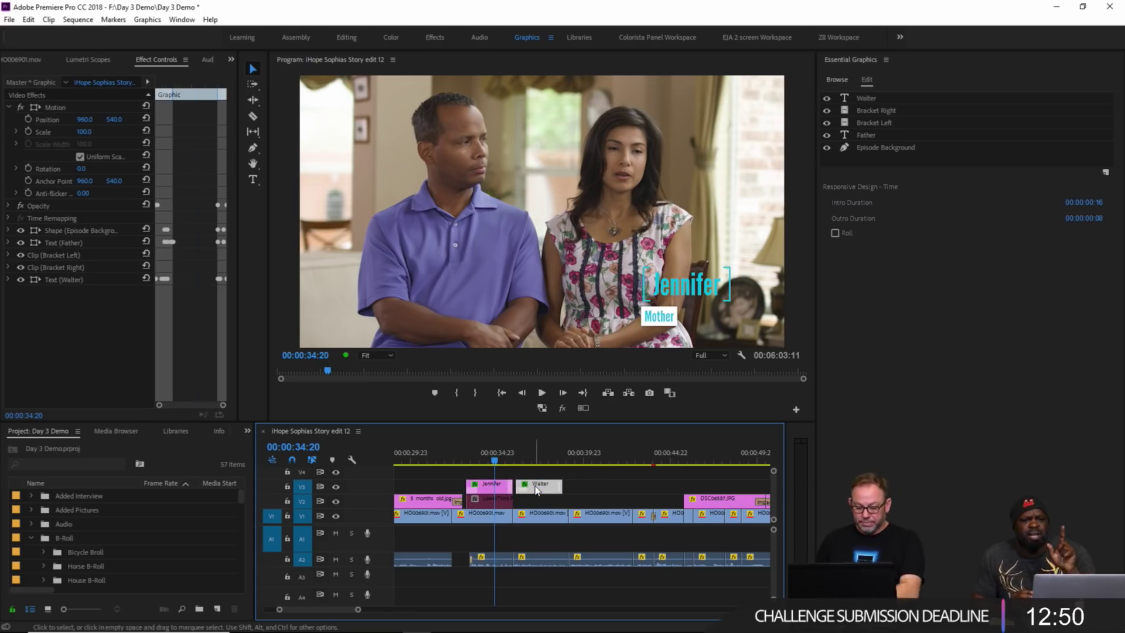
pyautogui.press('Delete')
pyautogui.click(497, 485)
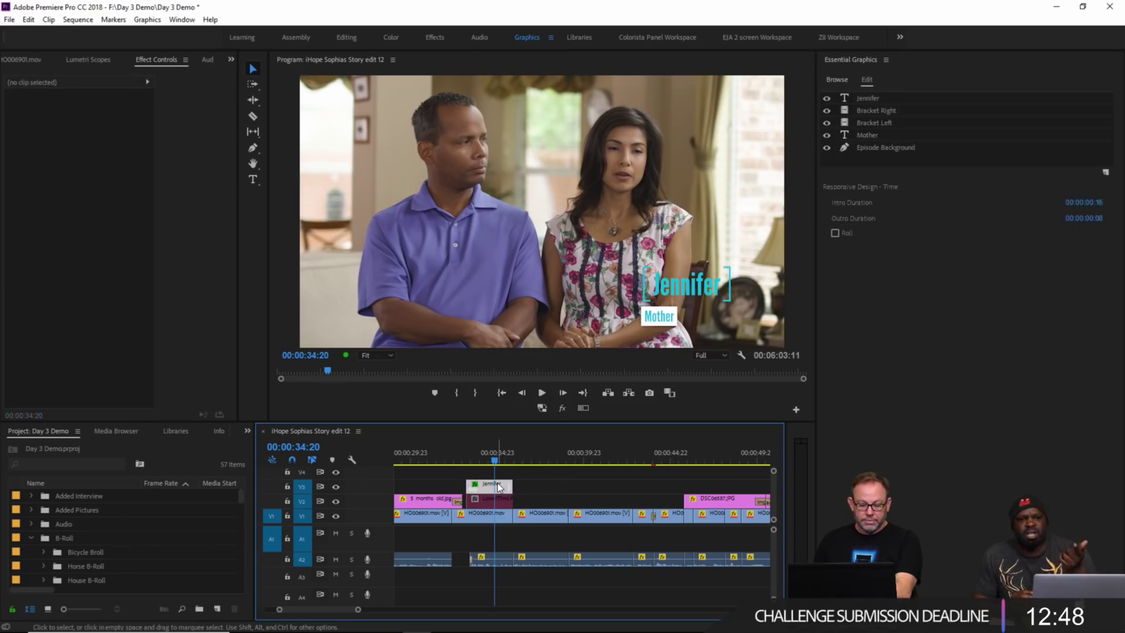
pyautogui.press('Delete')
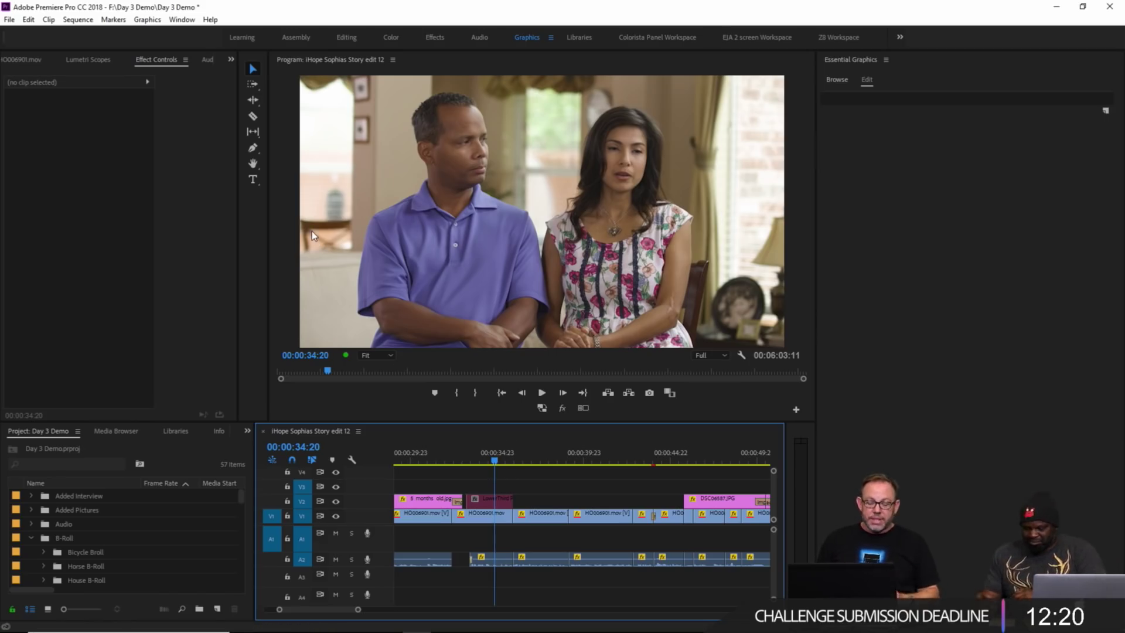
# Step: Create a new text graphic at 00:00:34:20 over the mother's torso with the Type tool, containing her first name
pyautogui.click(254, 179)
pyautogui.click(628, 282)
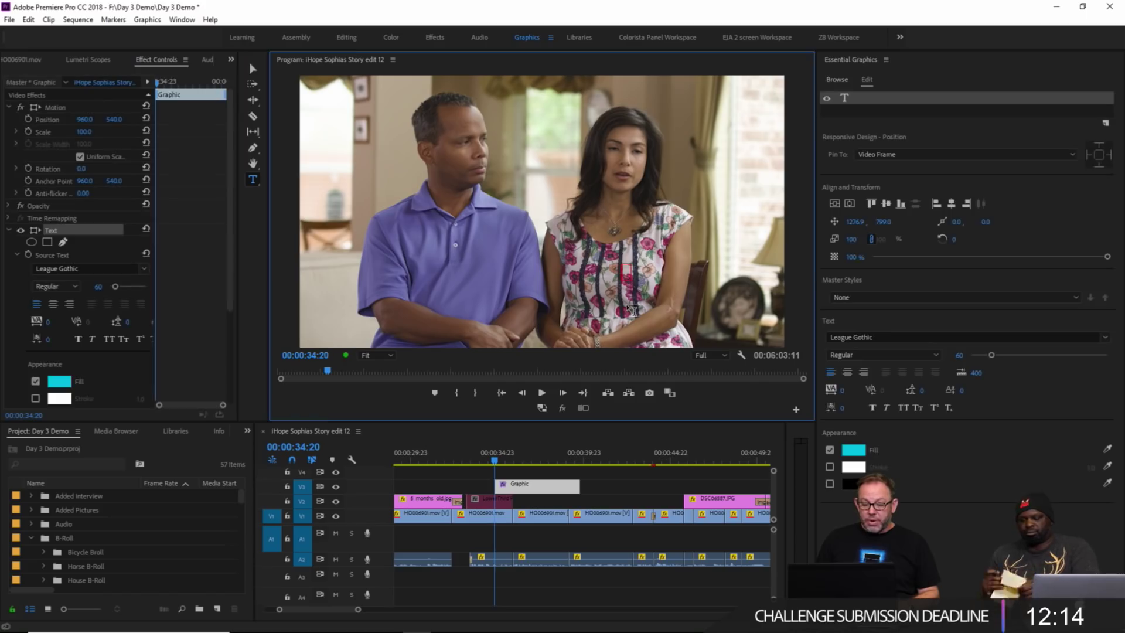
pyautogui.write('Je')
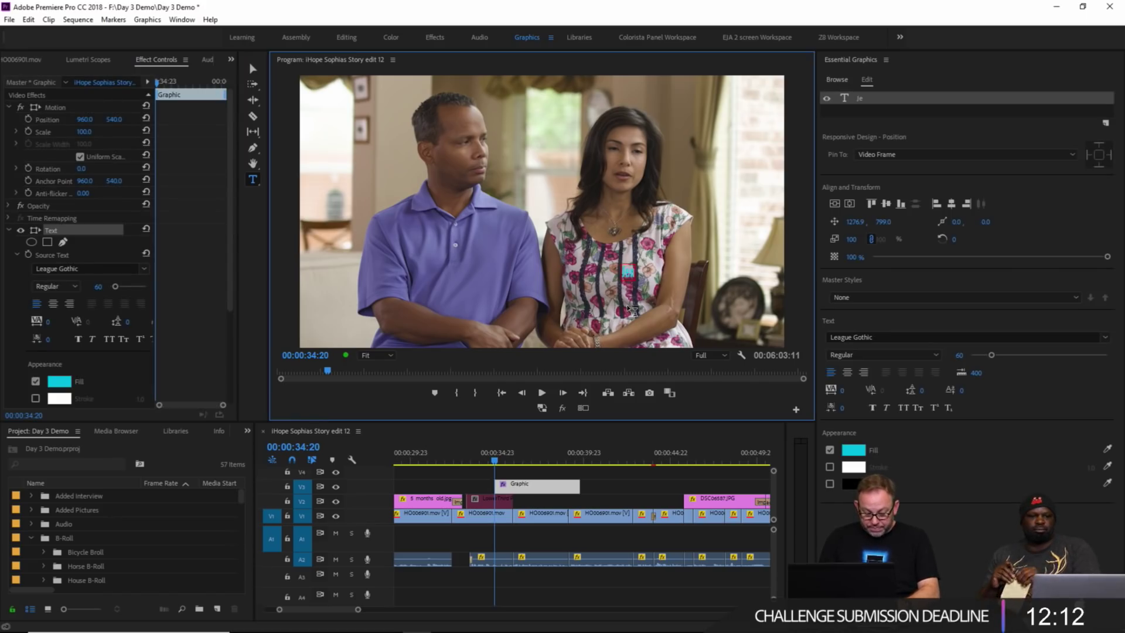
pyautogui.write('nnifer')
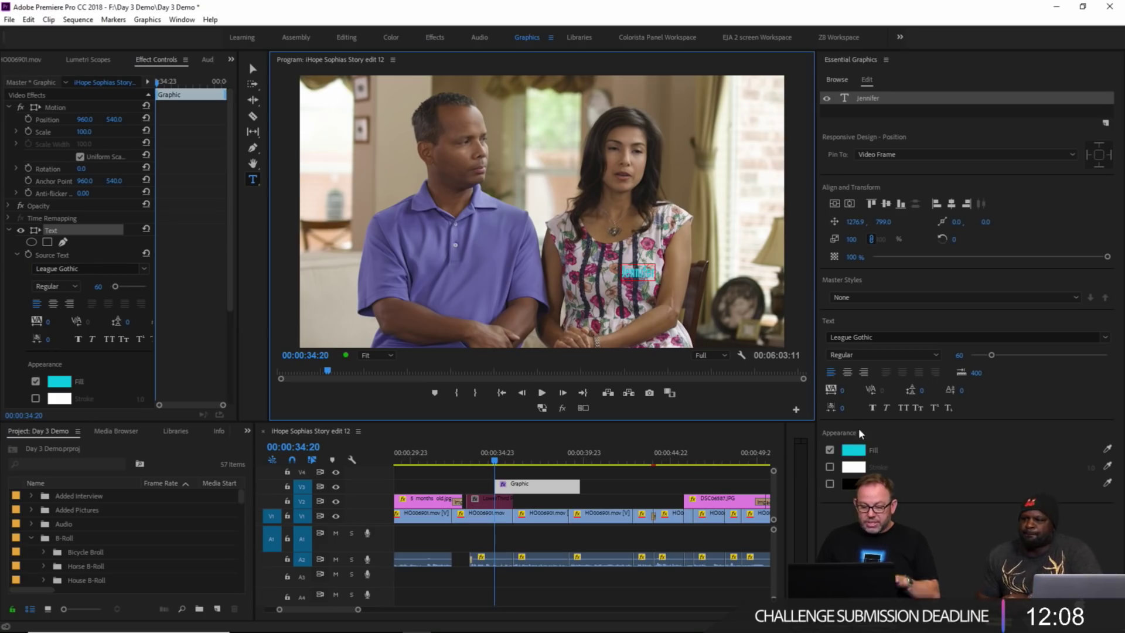
# Step: Try to change the fill of the mother's first-name text to a golden yellow
pyautogui.click(854, 451)
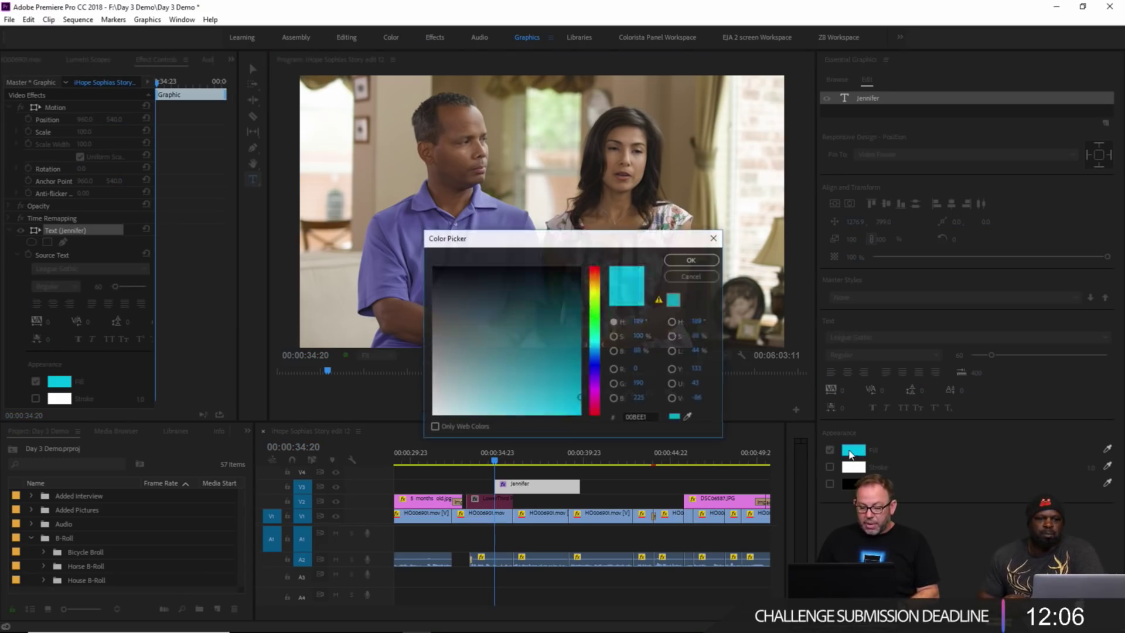
pyautogui.click(595, 286)
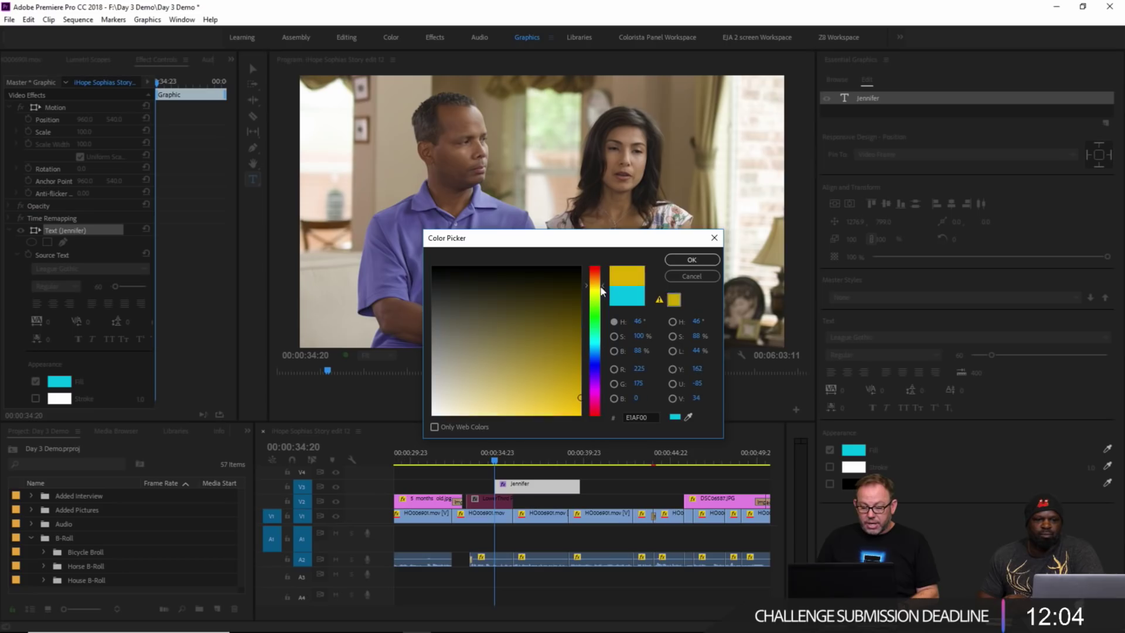
pyautogui.moveTo(567, 392); pyautogui.dragTo(569, 402)
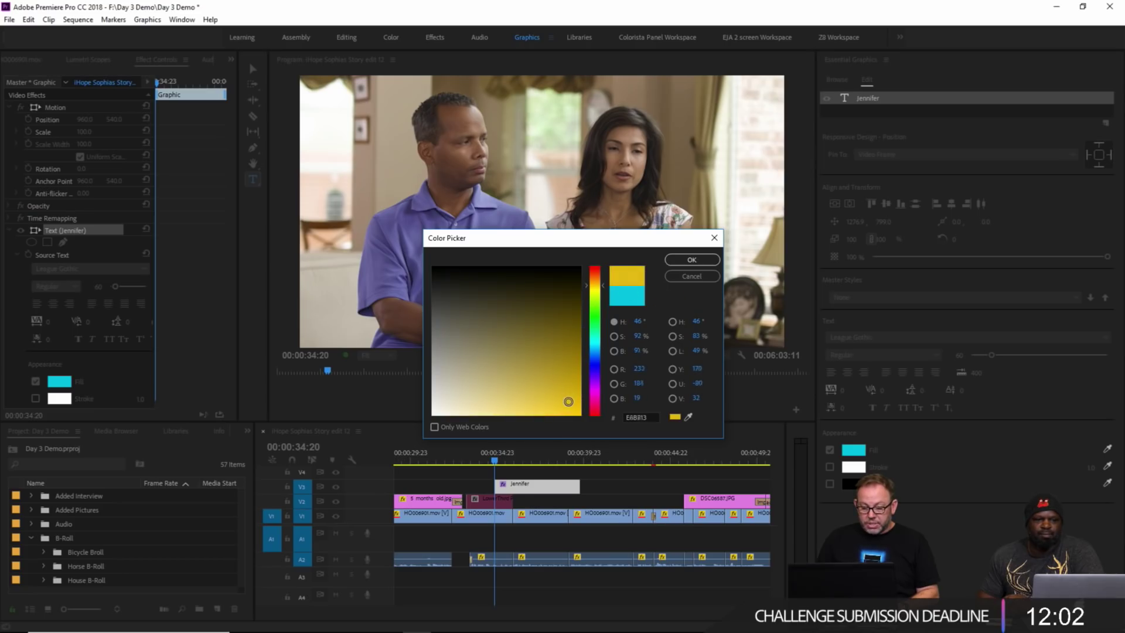
pyautogui.click(692, 260)
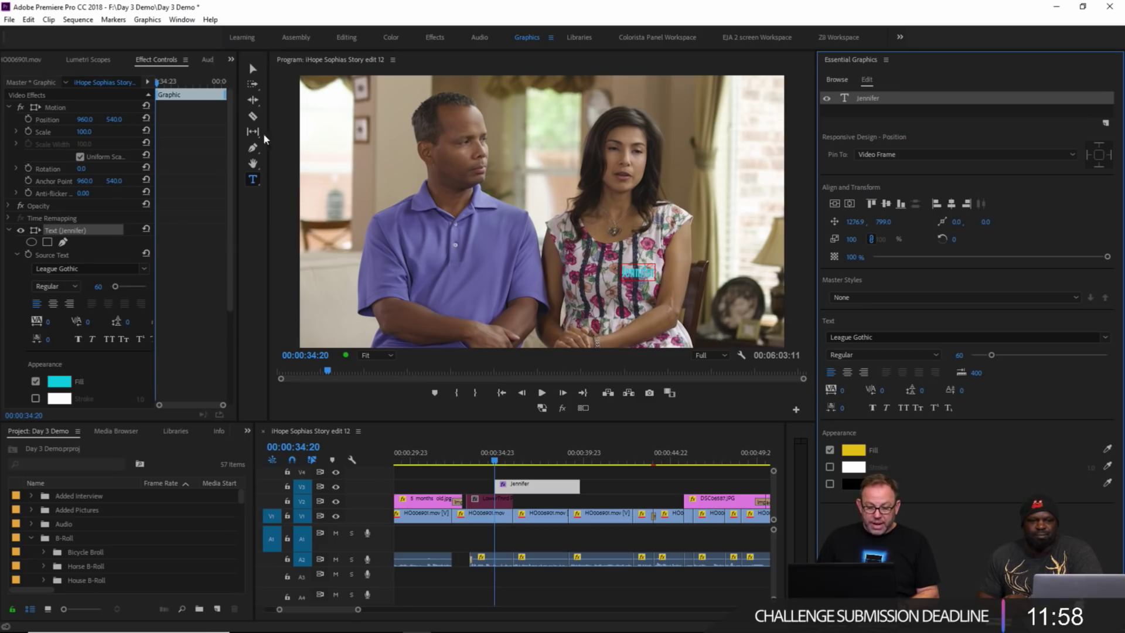
# Step: Leave text editing with the Selection tool and set the mother's first-name text fill to yellow
pyautogui.click(253, 69)
pyautogui.click(566, 244)
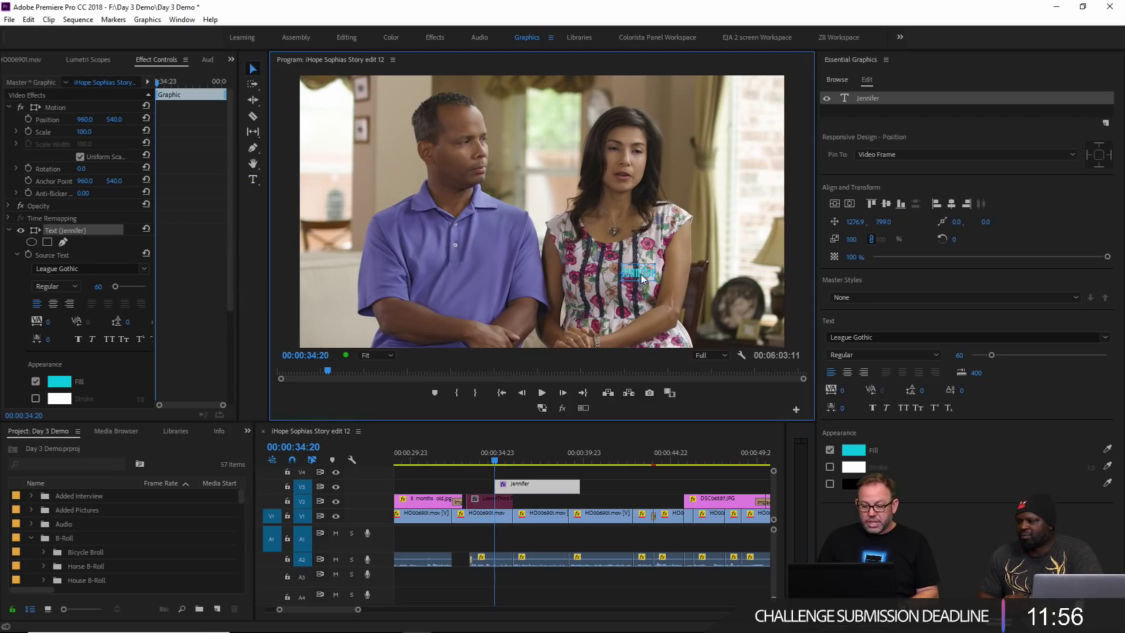
pyautogui.click(853, 458)
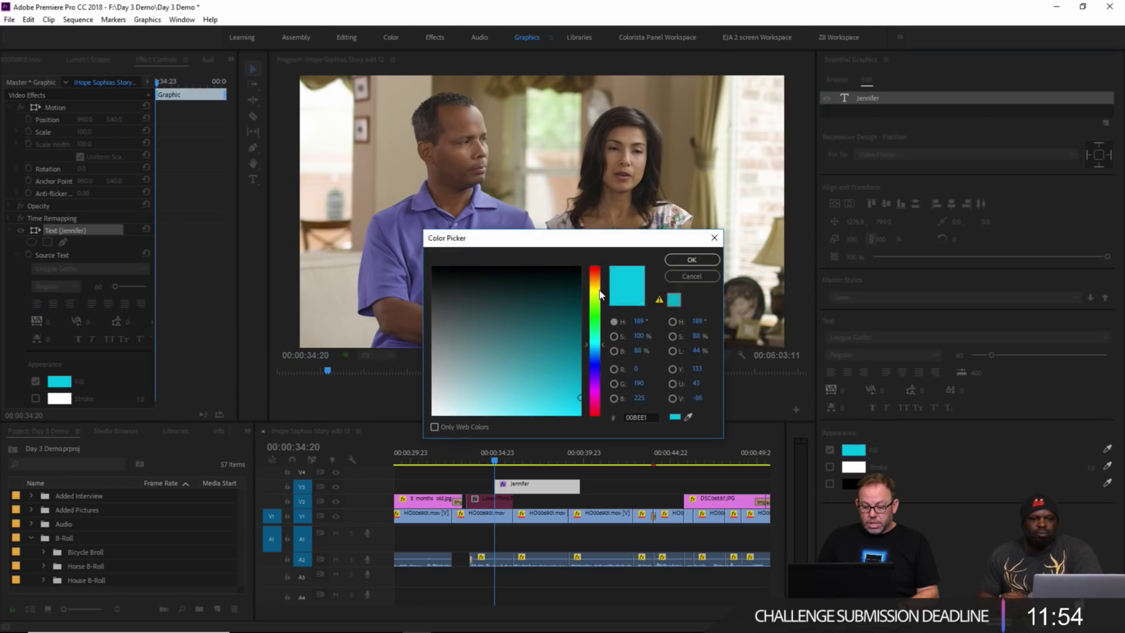
pyautogui.click(595, 288)
pyautogui.moveTo(568, 323); pyautogui.dragTo(549, 398)
pyautogui.click(693, 263)
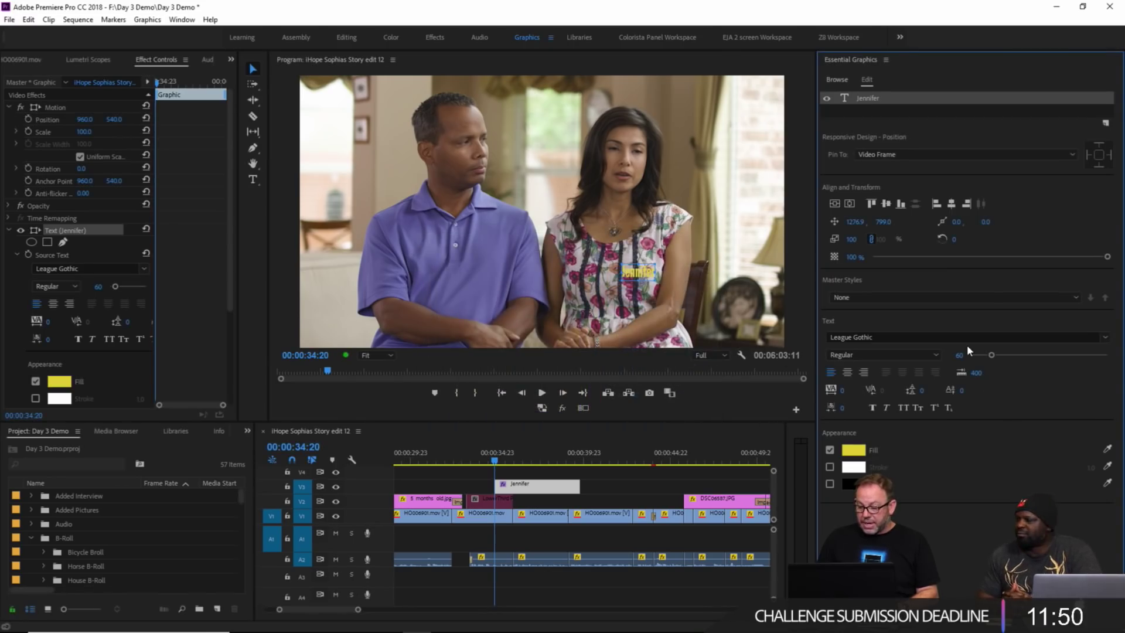
# Step: Set the first-name text's size to 162, enable its shadow, and move it down to about 1223.9, 866.0
pyautogui.moveTo(1000, 353); pyautogui.dragTo(1027, 355)
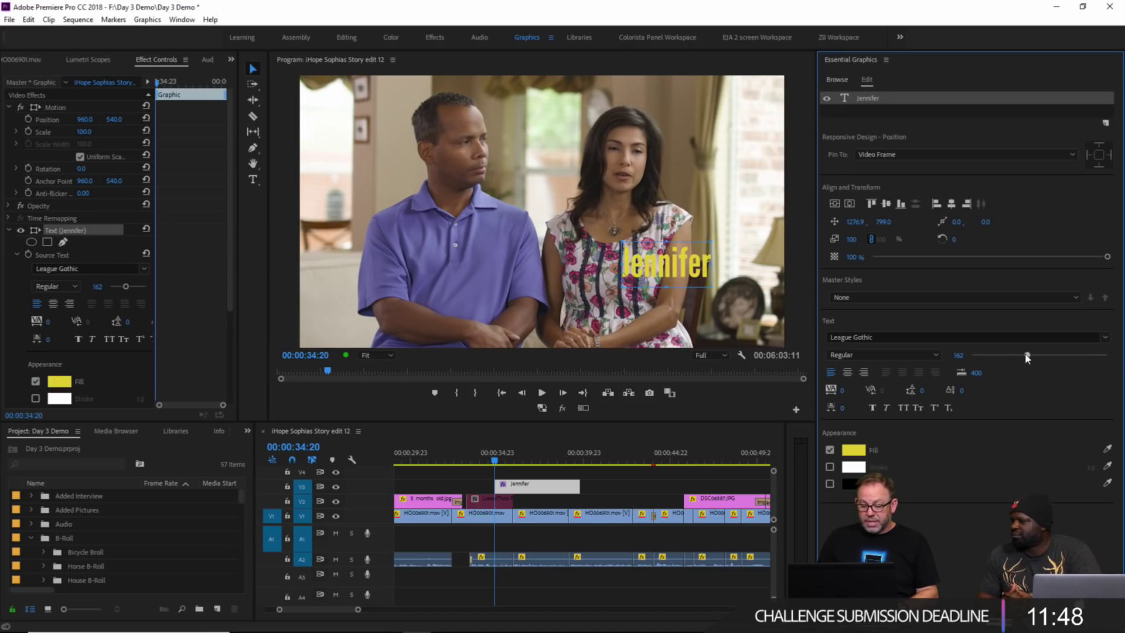
pyautogui.click(830, 484)
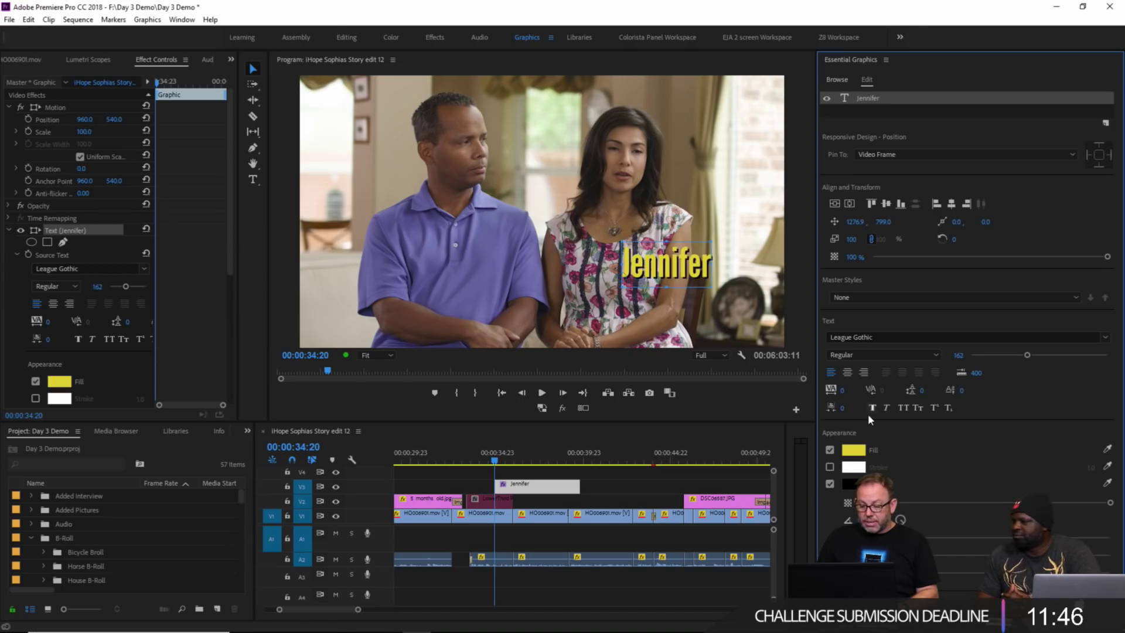
pyautogui.moveTo(681, 269); pyautogui.dragTo(669, 286)
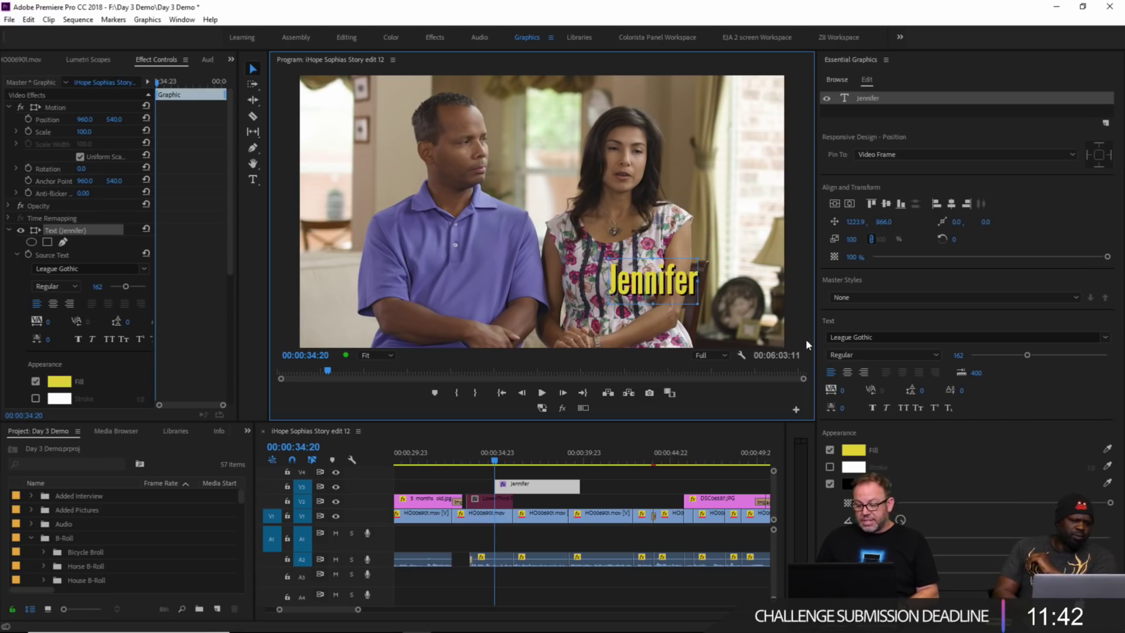
pyautogui.click(254, 179)
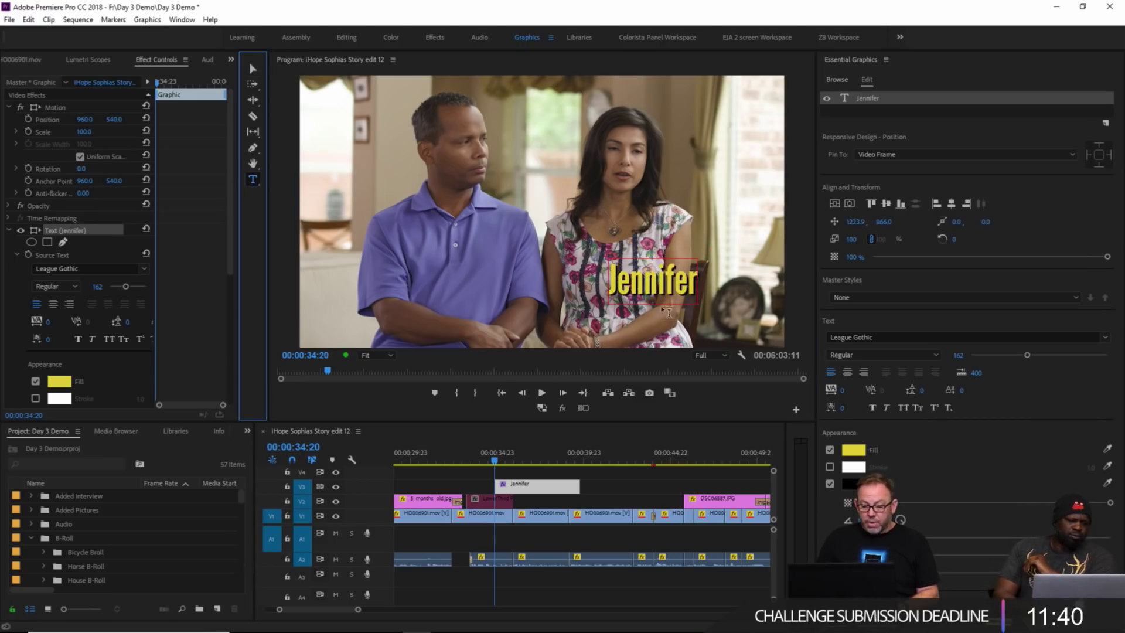
pyautogui.click(634, 329)
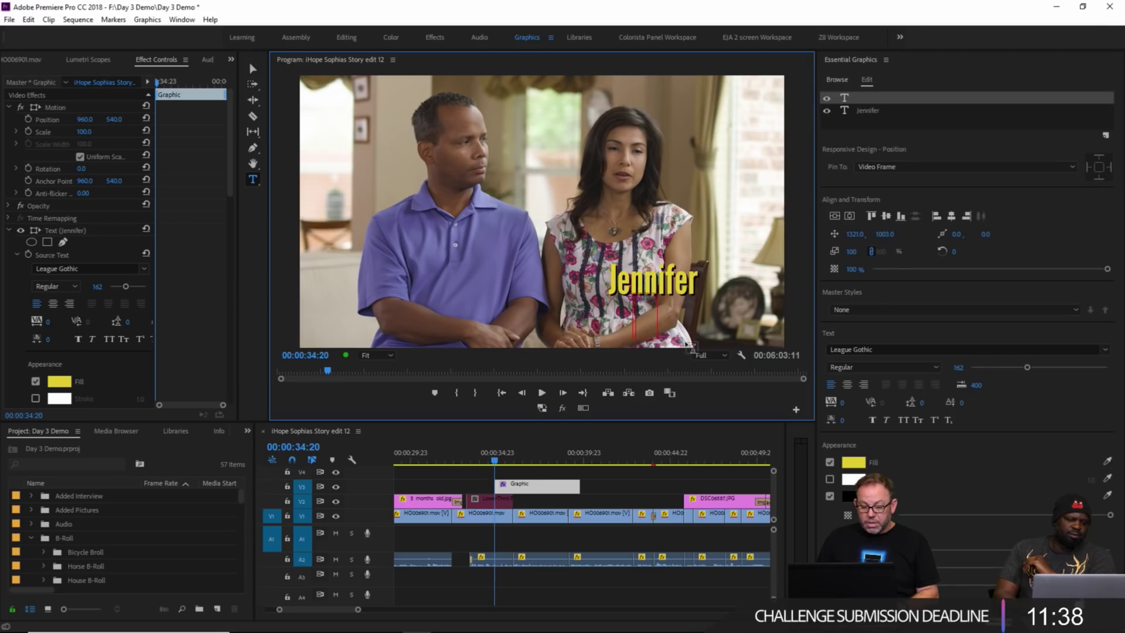
pyautogui.click(254, 69)
pyautogui.click(392, 331)
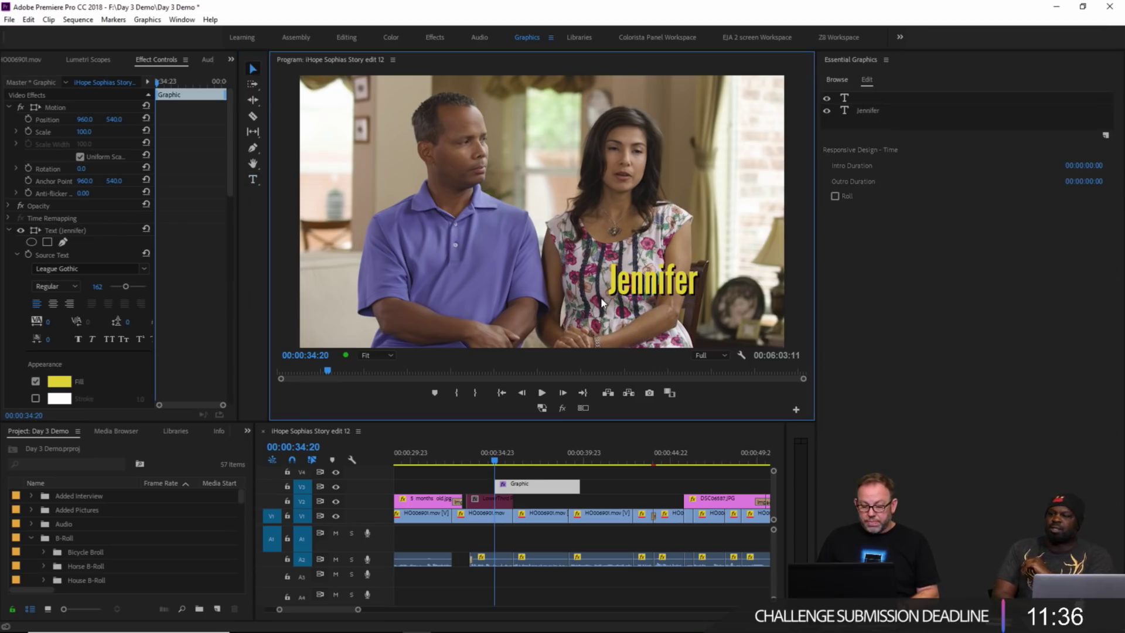
# Step: With no clip selected, create a separate text graphic reading "Mother" below the first name at 00:00:36:18 with the Type tool
pyautogui.click(529, 460)
pyautogui.click(596, 473)
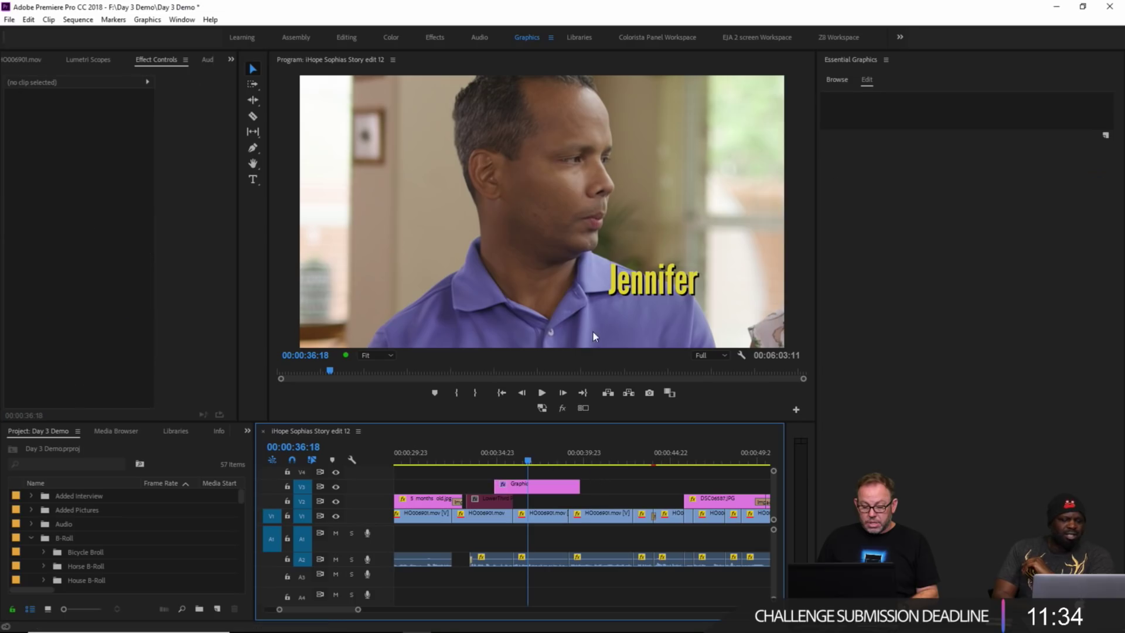
pyautogui.click(254, 183)
pyautogui.click(623, 320)
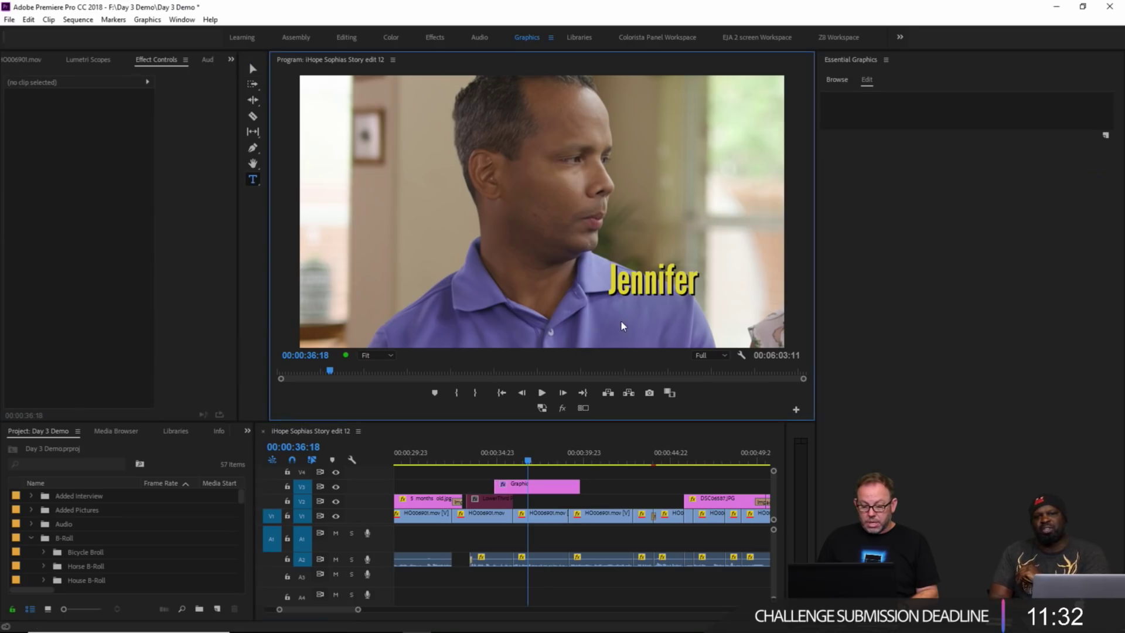
pyautogui.write('Mother')
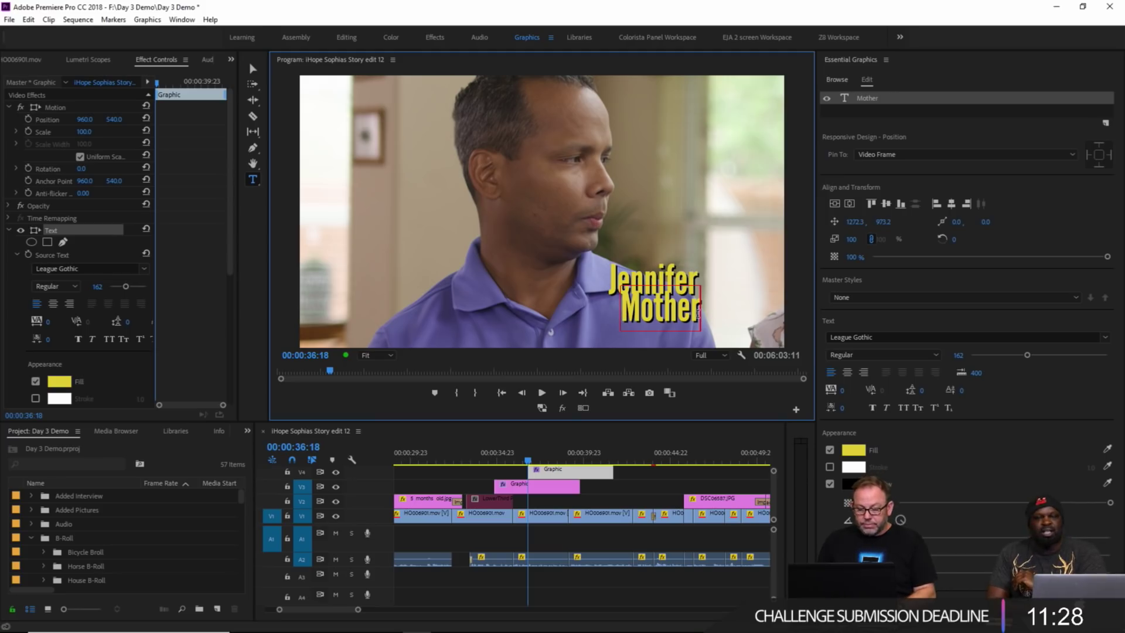
# Step: Move the "Mother" text down in line with the first name's left edge and set its font size to 97
pyautogui.click(253, 70)
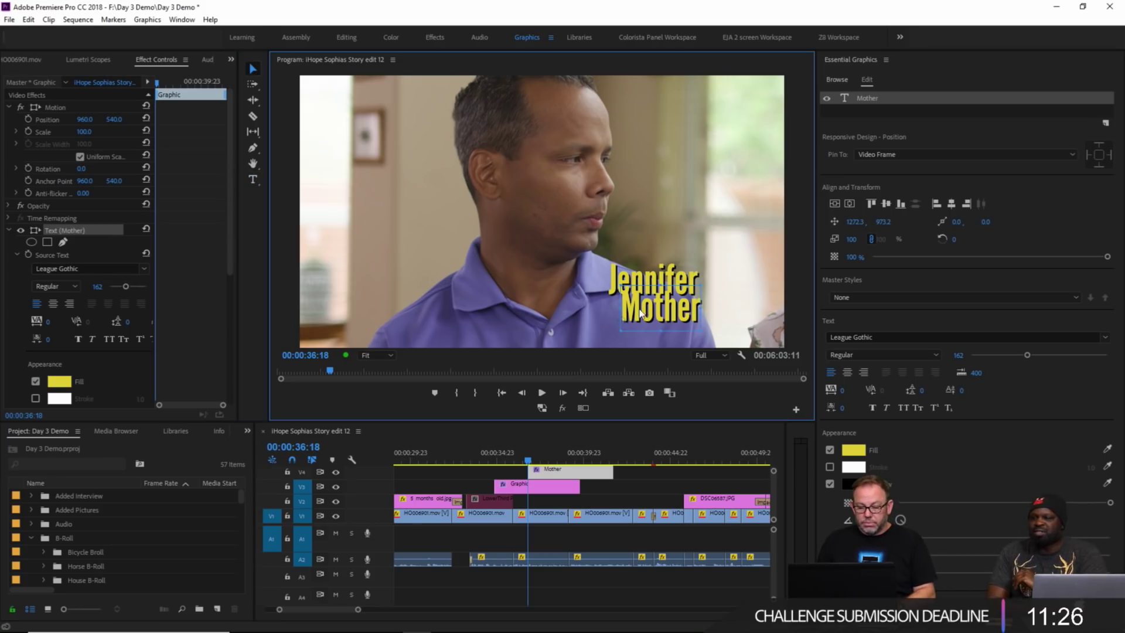
pyautogui.moveTo(644, 310); pyautogui.dragTo(631, 319)
pyautogui.moveTo(1026, 355); pyautogui.dragTo(1002, 360)
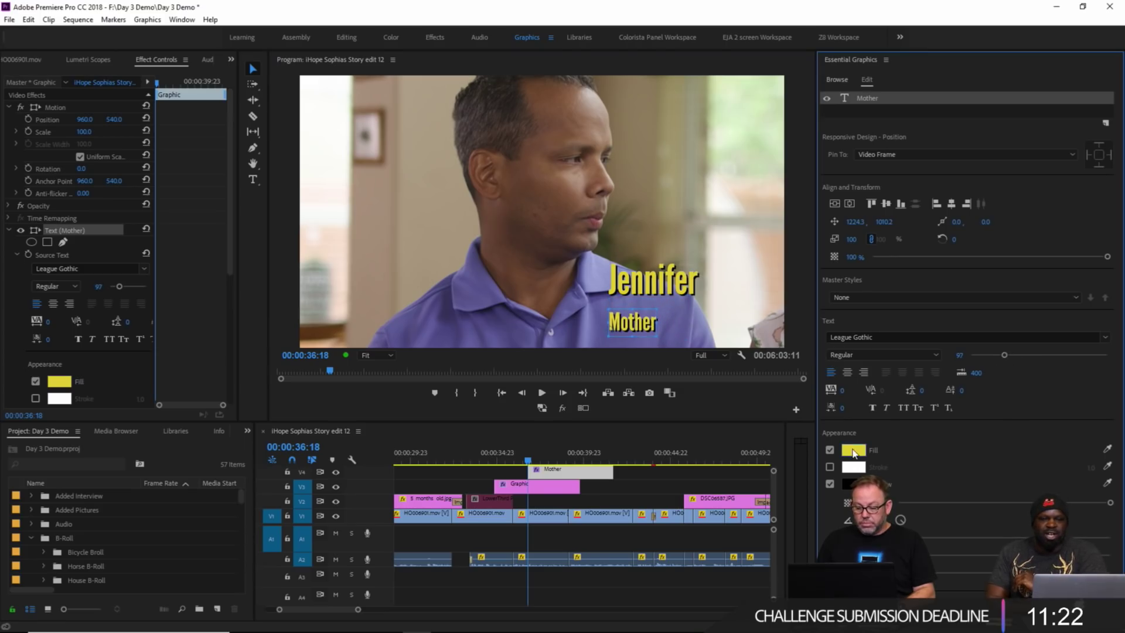
# Step: Set the "Mother" text's fill to white (FFFFFF) and scale the text down to 72%
pyautogui.click(853, 450)
pyautogui.moveTo(440, 404); pyautogui.dragTo(432, 415)
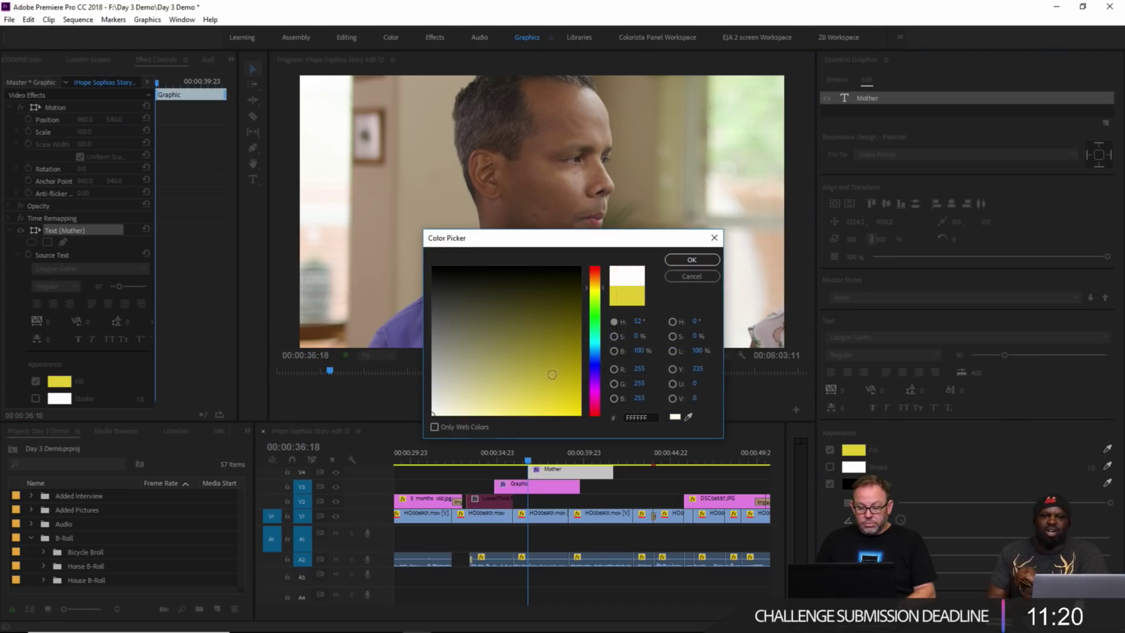
pyautogui.click(692, 260)
pyautogui.moveTo(632, 334); pyautogui.dragTo(631, 330)
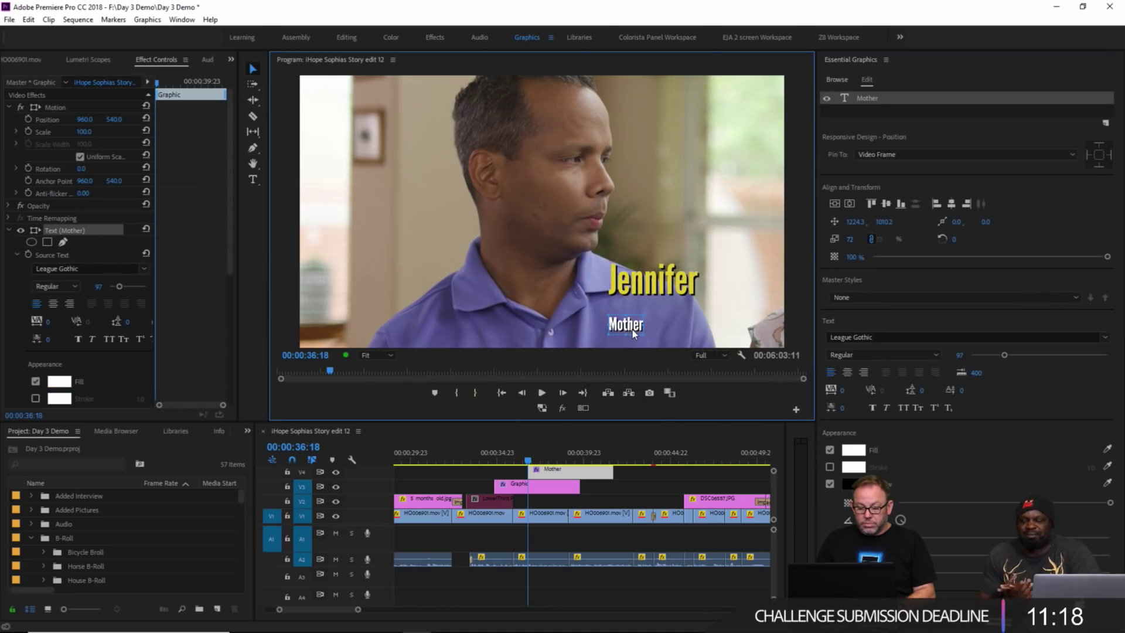
pyautogui.click(554, 480)
pyautogui.hotkey('alt', 'Up')
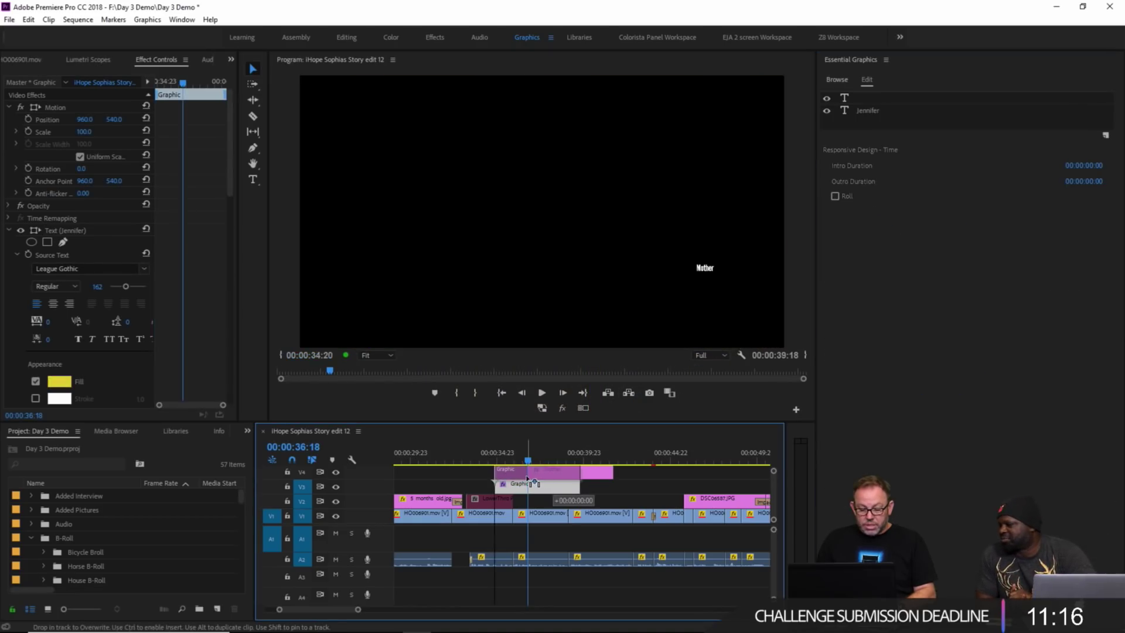
pyautogui.hotkey('ctrl', 'z')
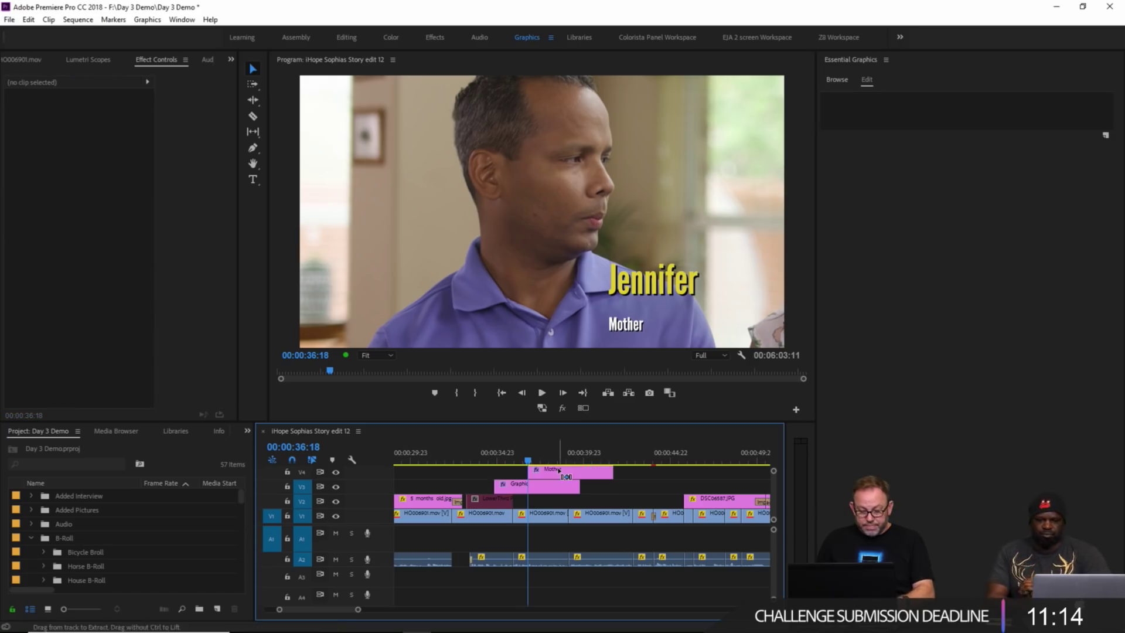
# Step: Align the "Mother" clip on V4 with the first-name clip and place its text directly under the name at 69% scale
pyautogui.moveTo(582, 473); pyautogui.dragTo(550, 473)
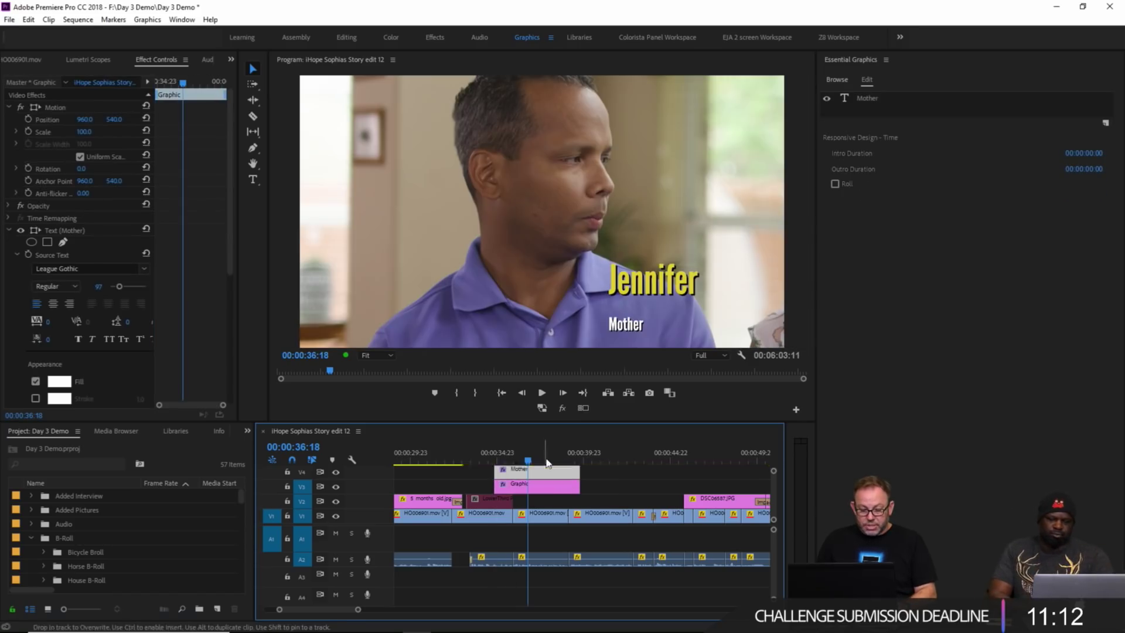
pyautogui.click(625, 329)
pyautogui.moveTo(625, 329)
pyautogui.mouseDown()
pyautogui.moveTo(645, 330)
pyautogui.moveTo(629, 308)
pyautogui.mouseUp()
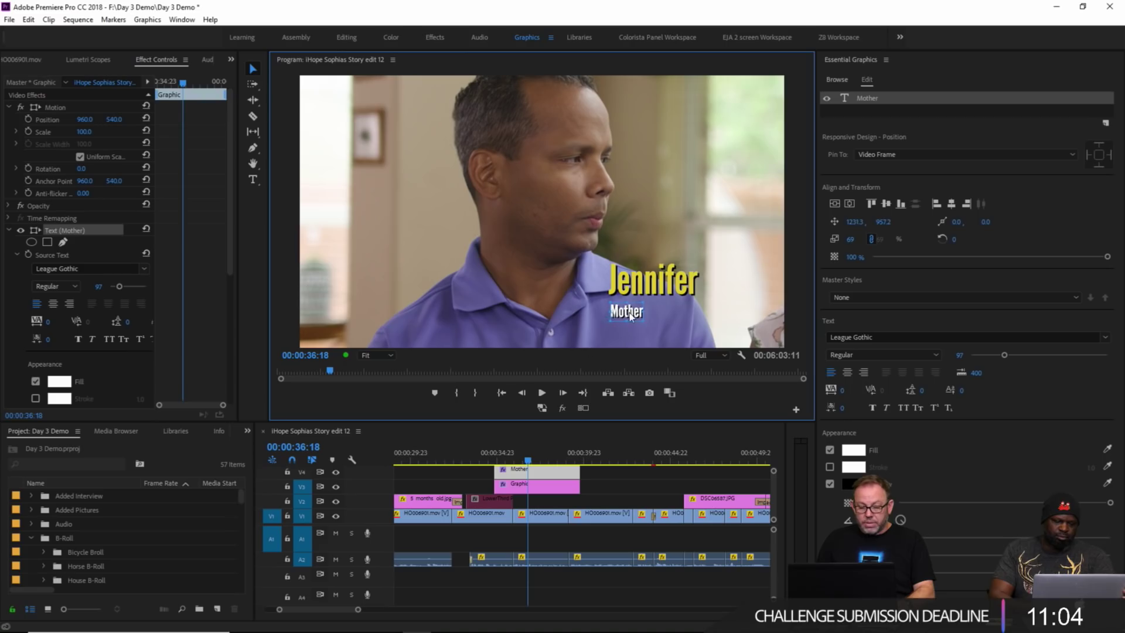
# Step: Move both text clips earlier together to start at about 00:00:33:00, and place the playhead at 00:00:33:11
pyautogui.moveTo(526, 448); pyautogui.dragTo(467, 449)
pyautogui.moveTo(588, 495); pyautogui.dragTo(500, 470)
pyautogui.click(472, 448)
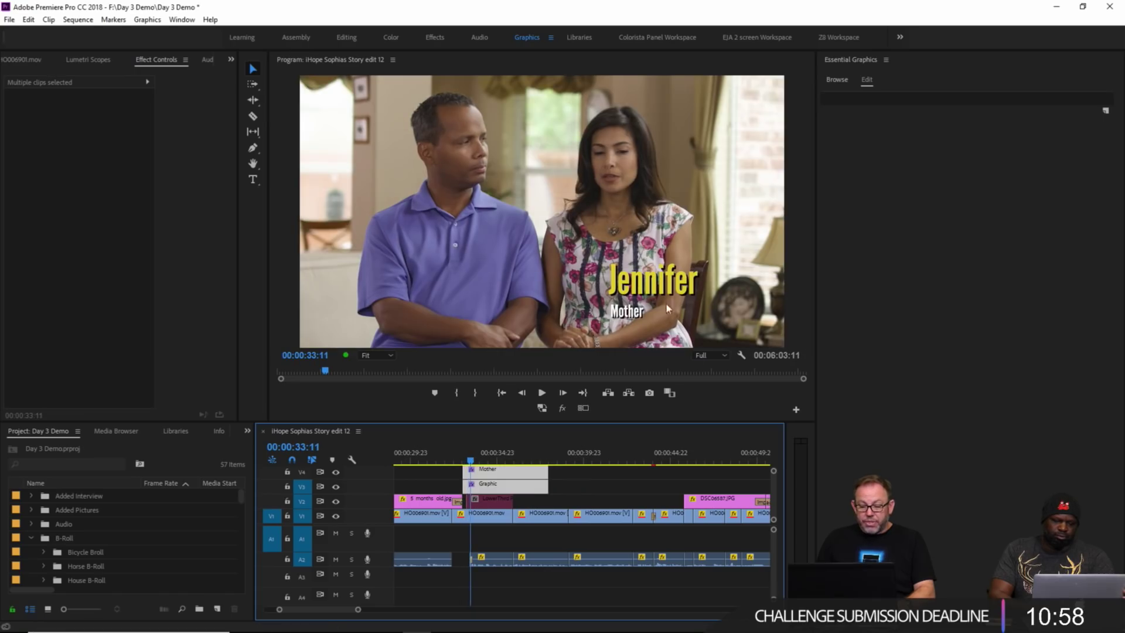
# Step: Create a separate trial text graphic reading "rjejek" over the father's shirt with the Type tool
pyautogui.click(627, 311)
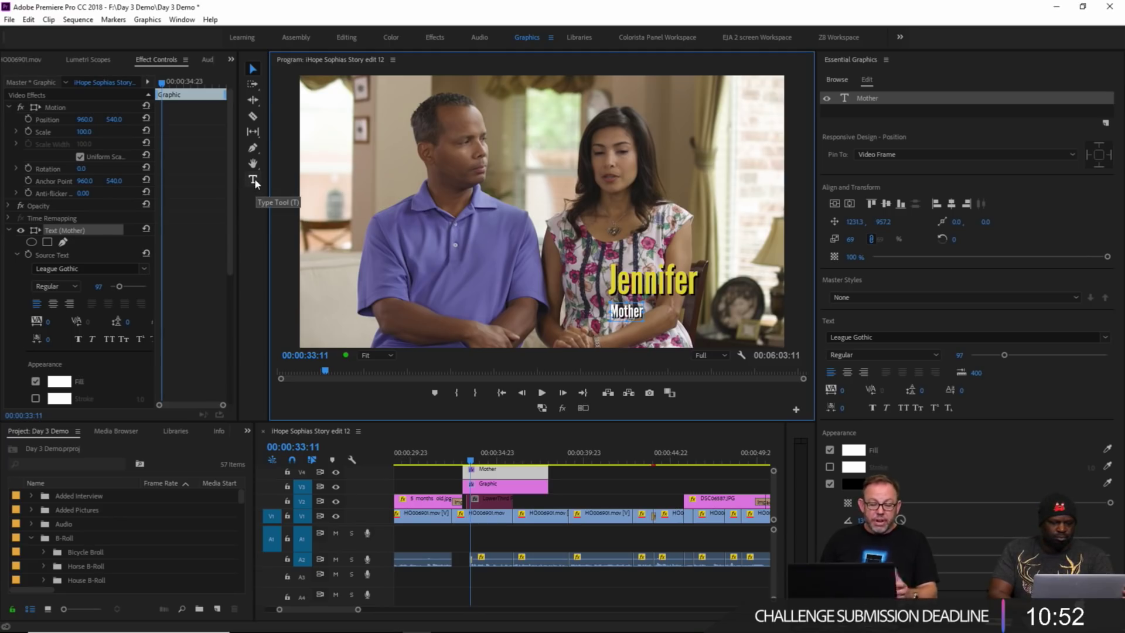
pyautogui.click(573, 486)
pyautogui.press('t')
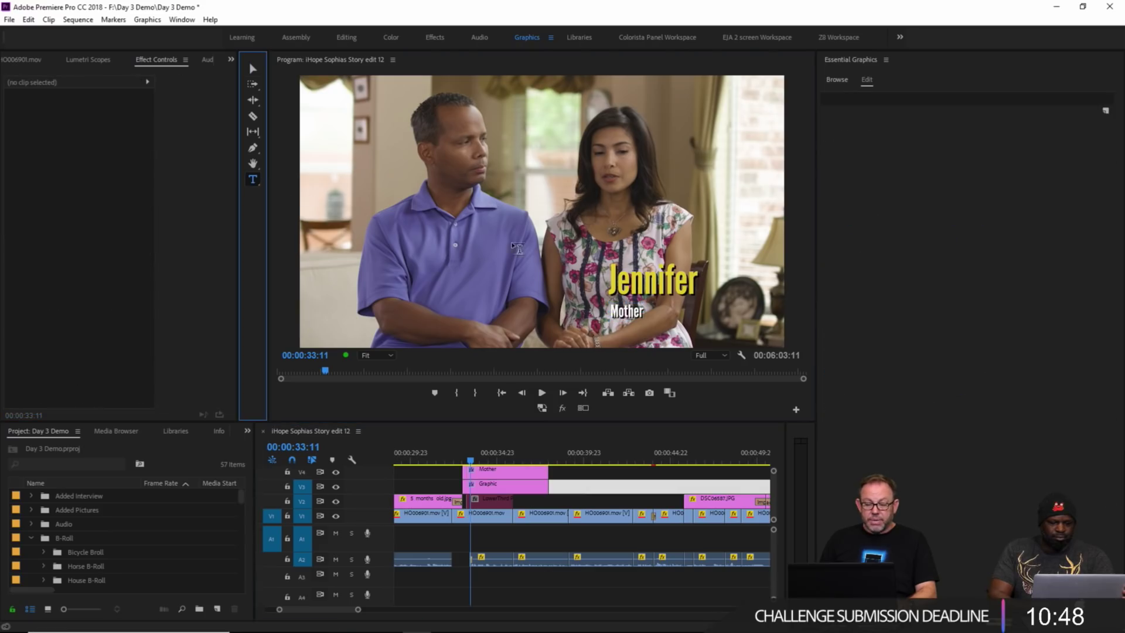
pyautogui.click(483, 251)
pyautogui.write('r')
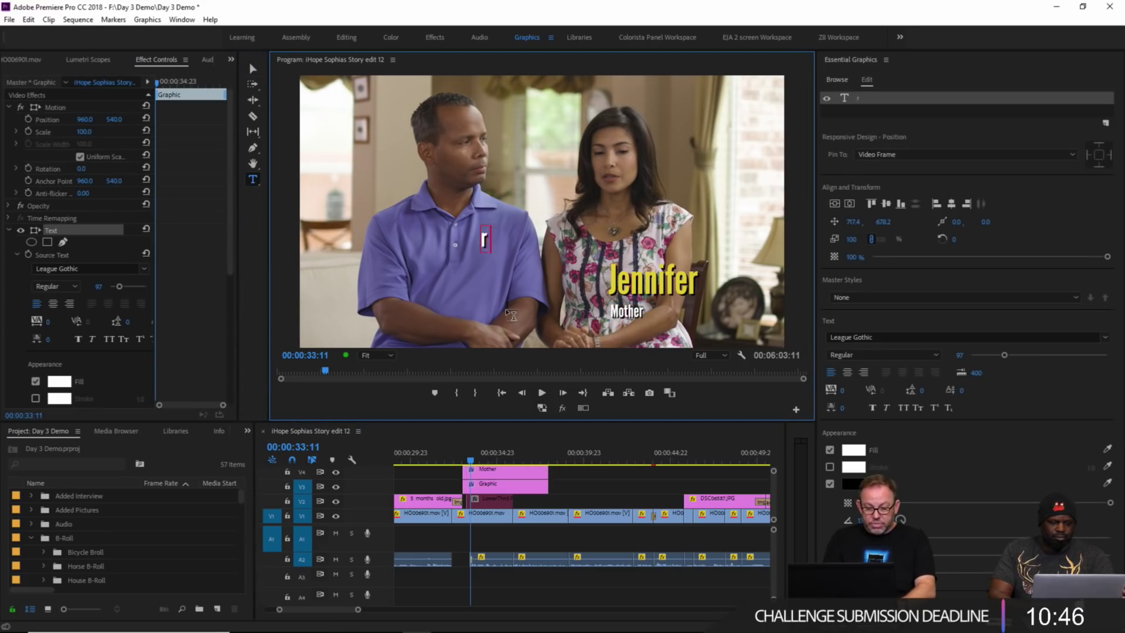
pyautogui.write('jejek')
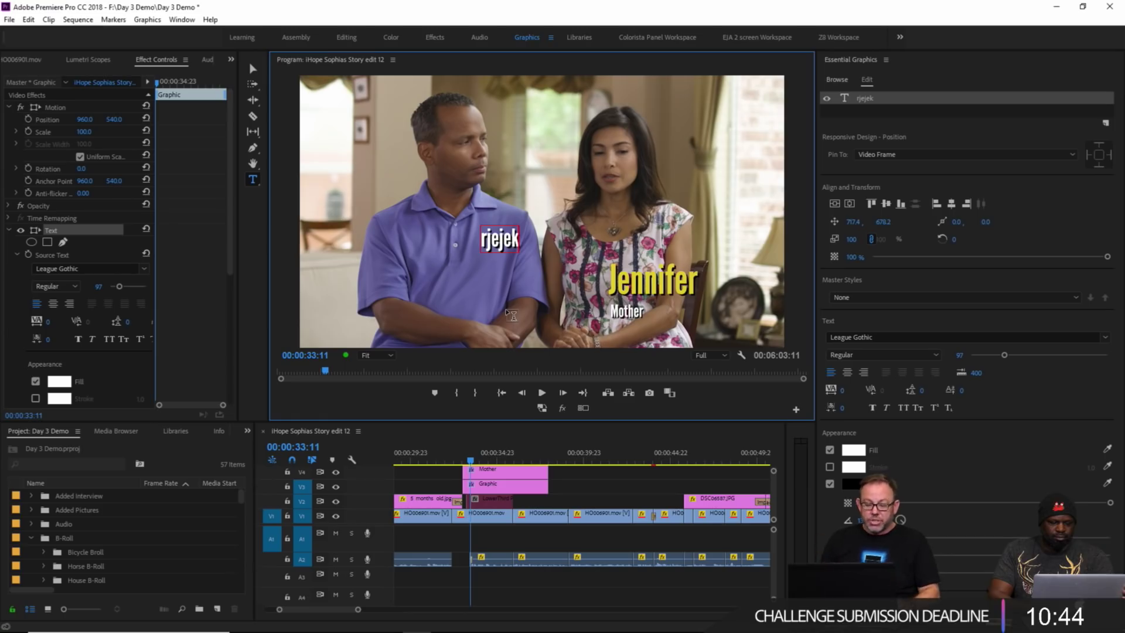
# Step: Erase the trial text over the father's shirt and delete its graphic clip from V5
pyautogui.press('BackSpace')
pyautogui.press('BackSpace')
pyautogui.press('BackSpace')
pyautogui.press('BackSpace')
pyautogui.press('BackSpace')
pyautogui.press('BackSpace')
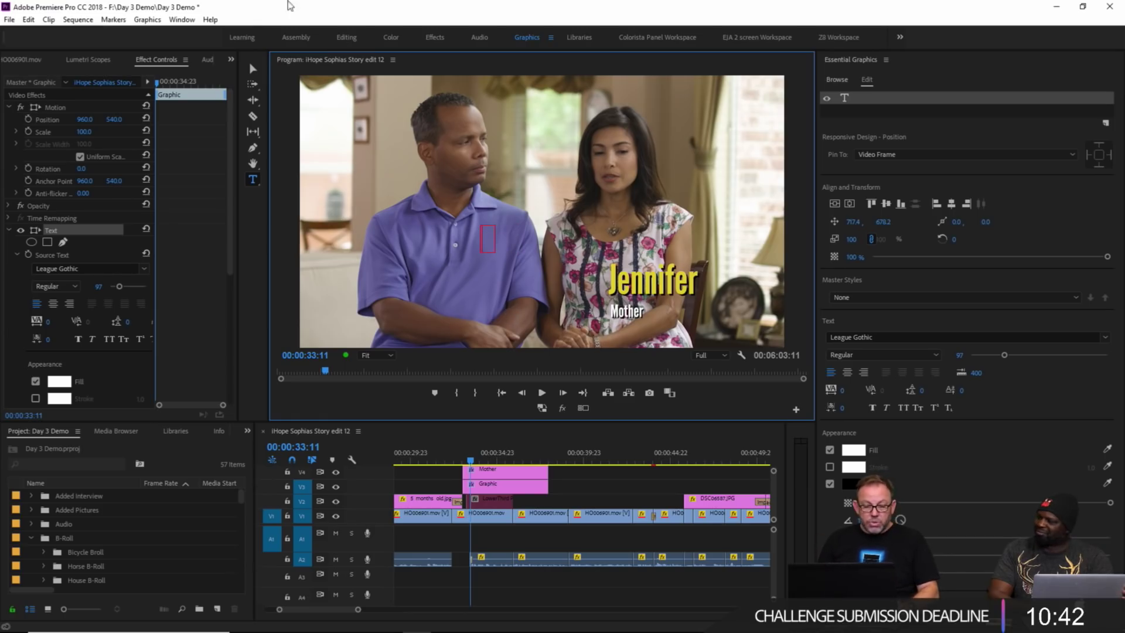
pyautogui.click(249, 68)
pyautogui.click(504, 470)
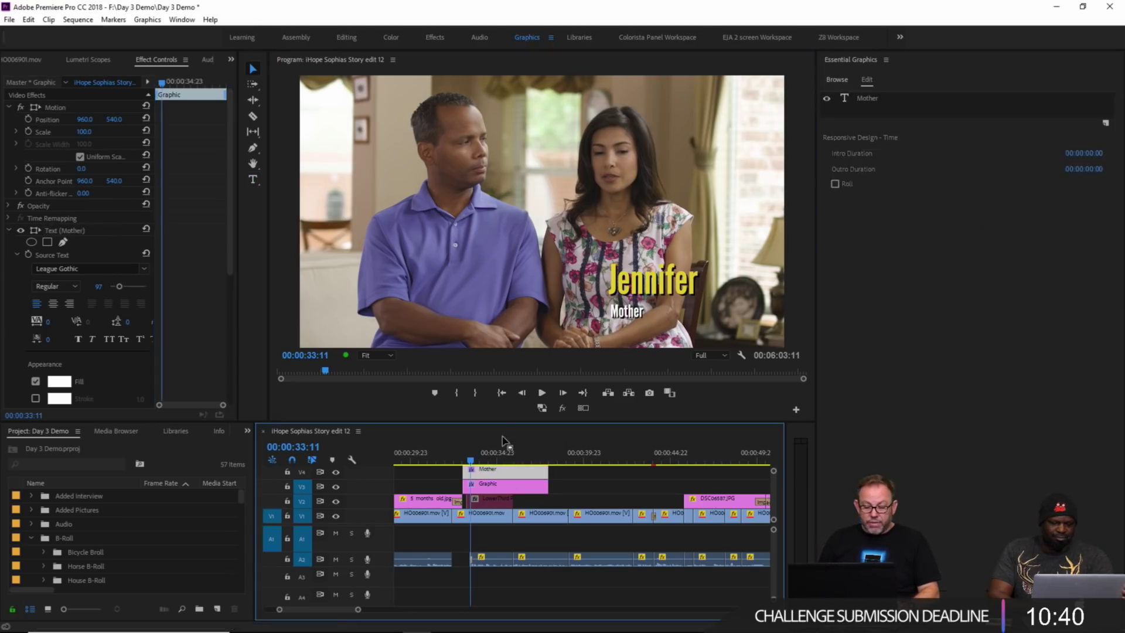
pyautogui.moveTo(503, 439)
pyautogui.mouseDown()
pyautogui.moveTo(515, 426)
pyautogui.moveTo(531, 439)
pyautogui.moveTo(508, 434)
pyautogui.mouseUp()
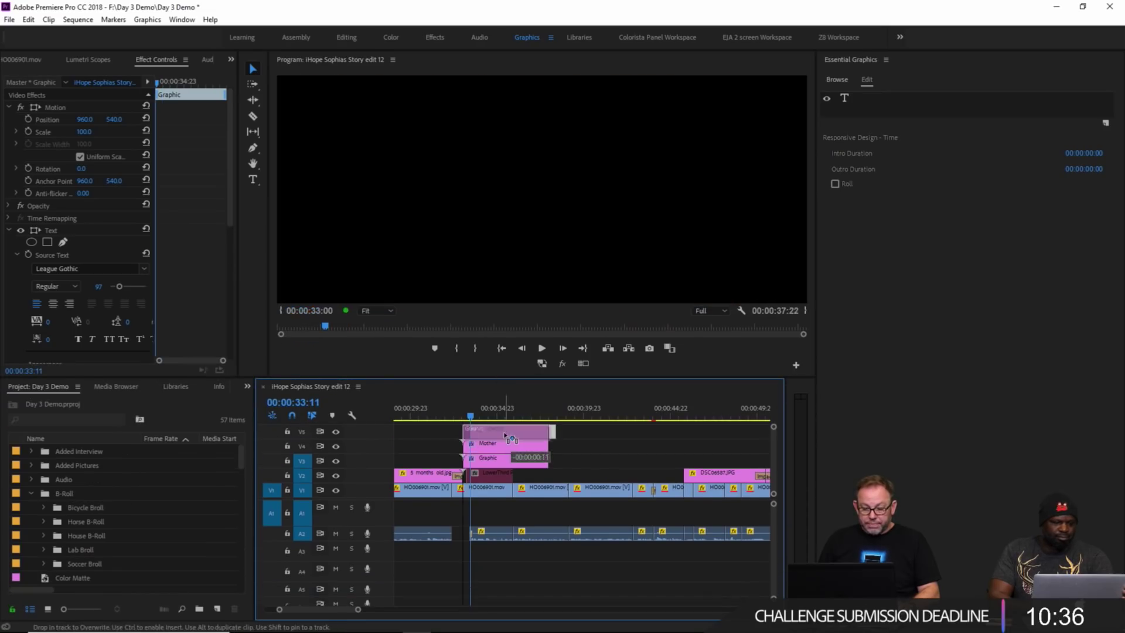
pyautogui.press('Delete')
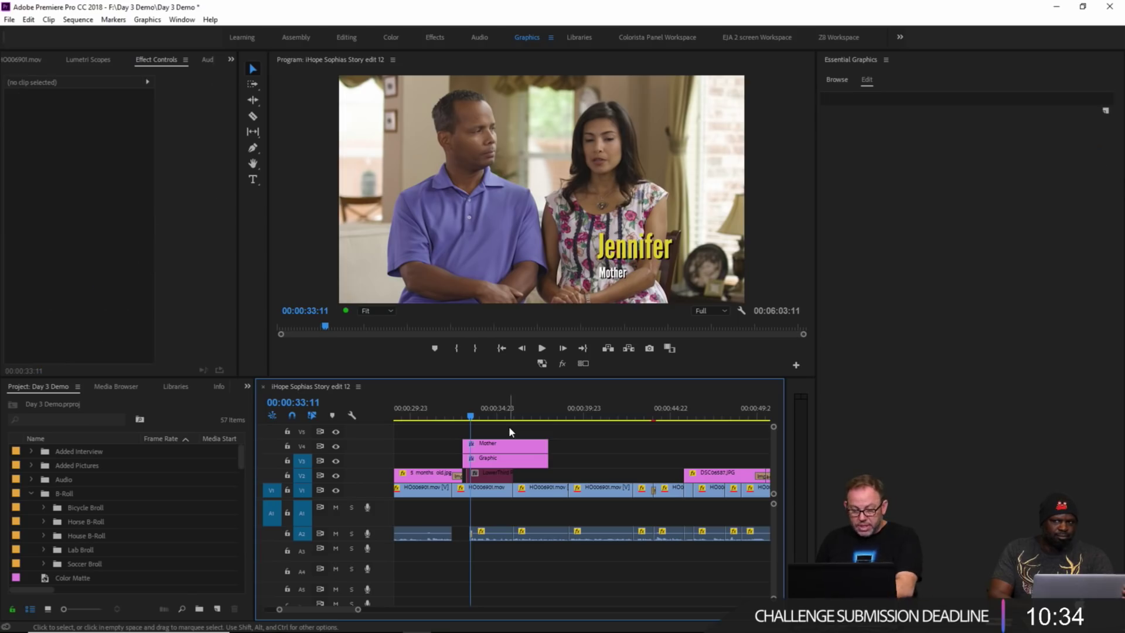
# Step: Shift the "Mother" text horizontally to 1427.3 so it sits under the right end of the first name
pyautogui.click(507, 448)
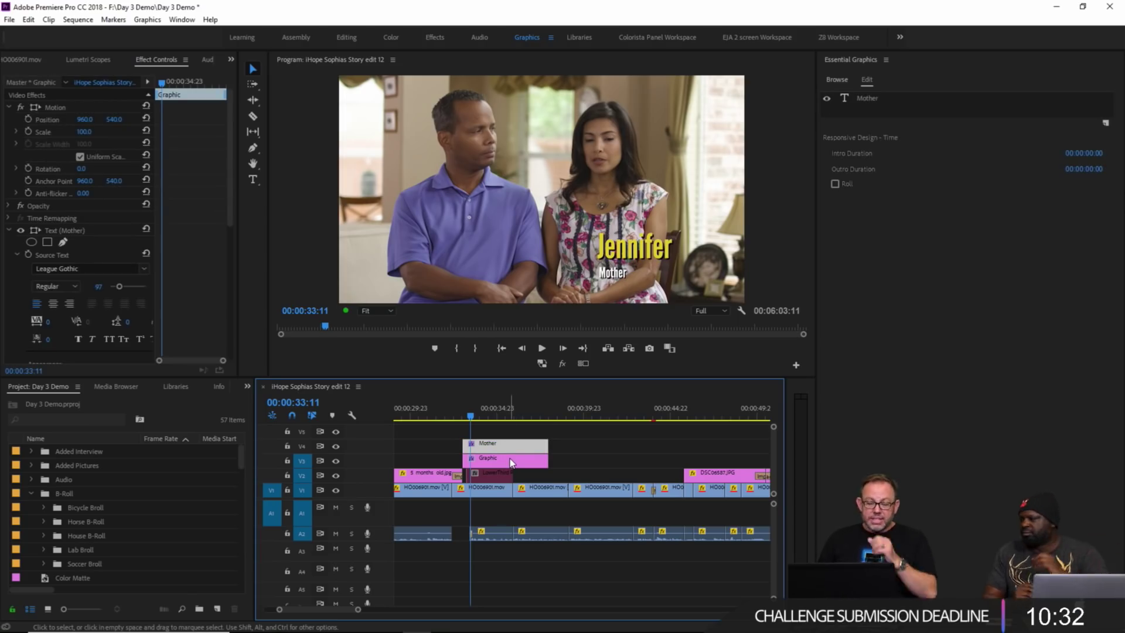
pyautogui.click(618, 275)
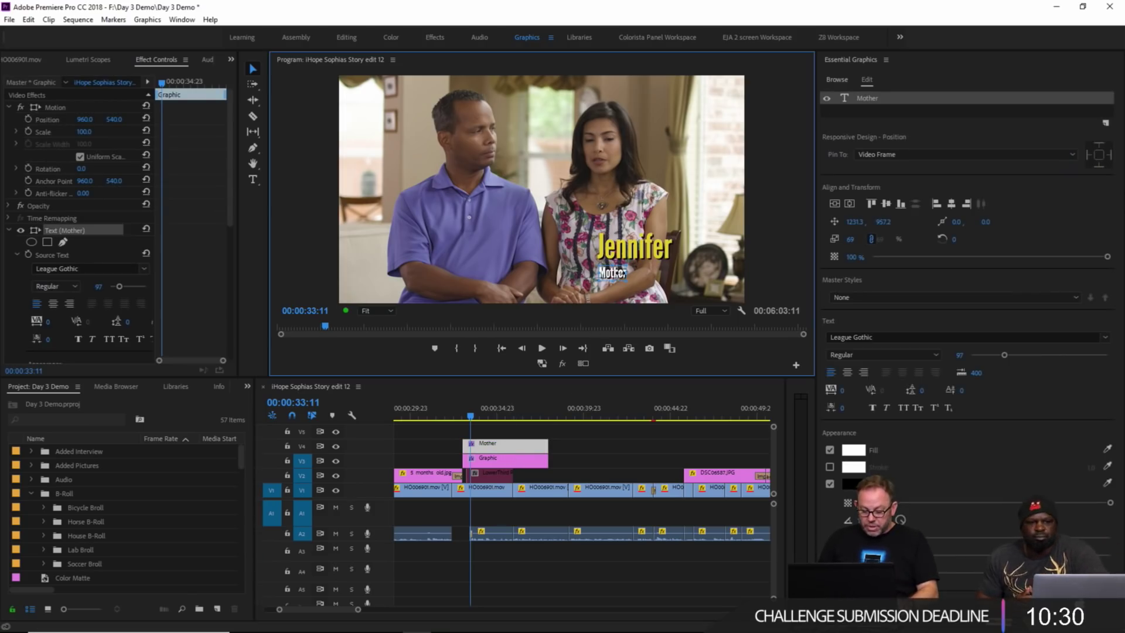
pyautogui.press('space')
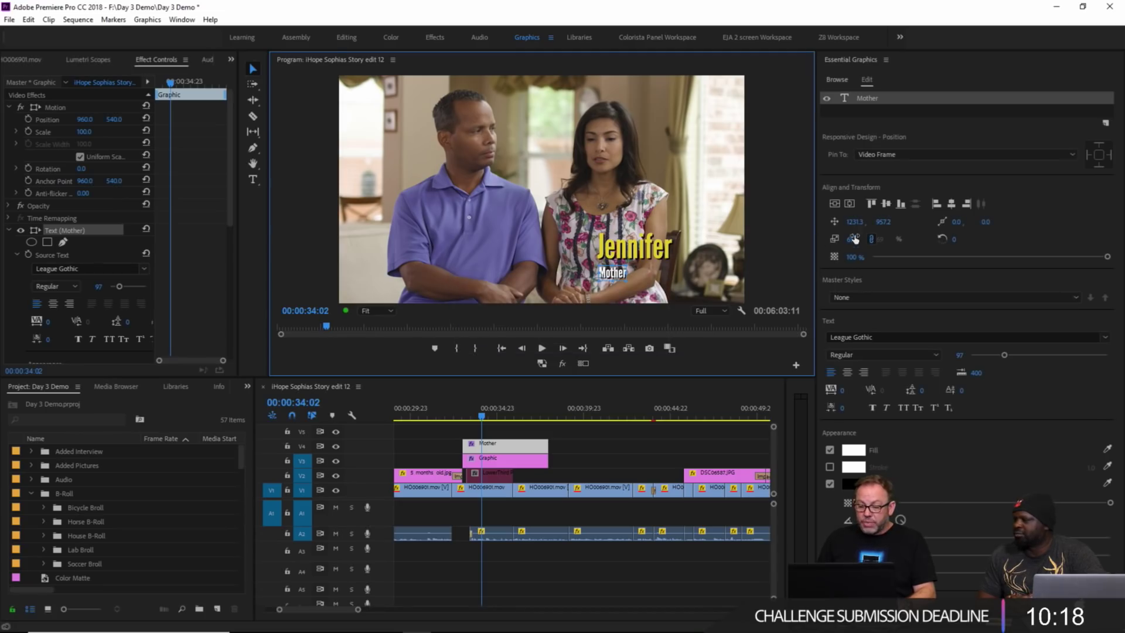
pyautogui.moveTo(853, 227)
pyautogui.mouseDown()
pyautogui.moveTo(879, 227)
pyautogui.moveTo(848, 232)
pyautogui.mouseUp()
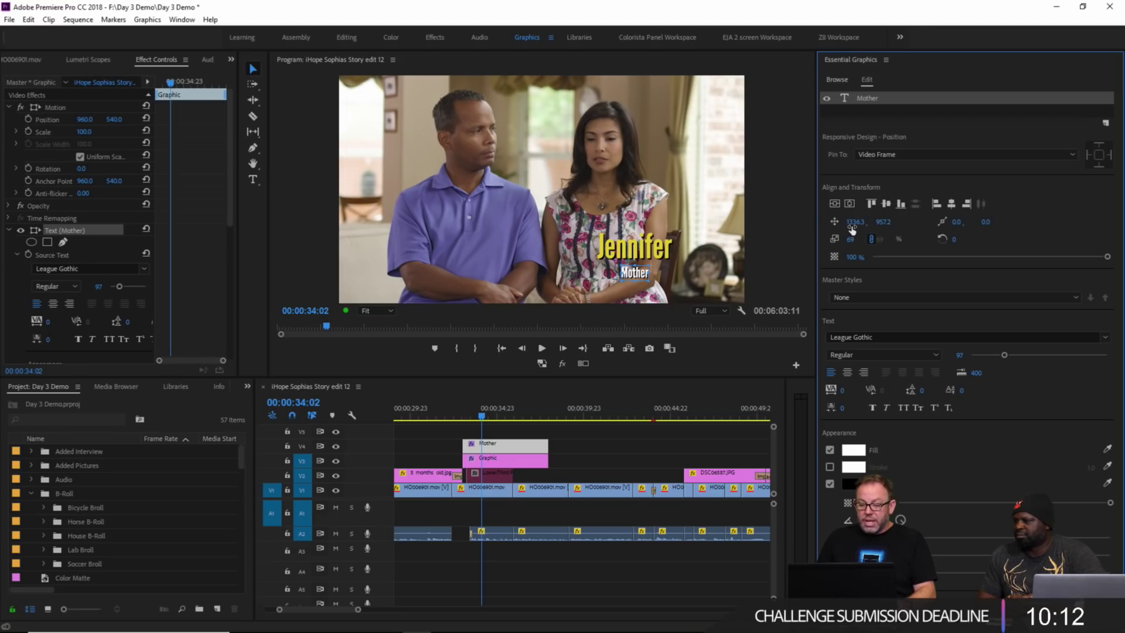
pyautogui.moveTo(853, 229); pyautogui.dragTo(835, 253)
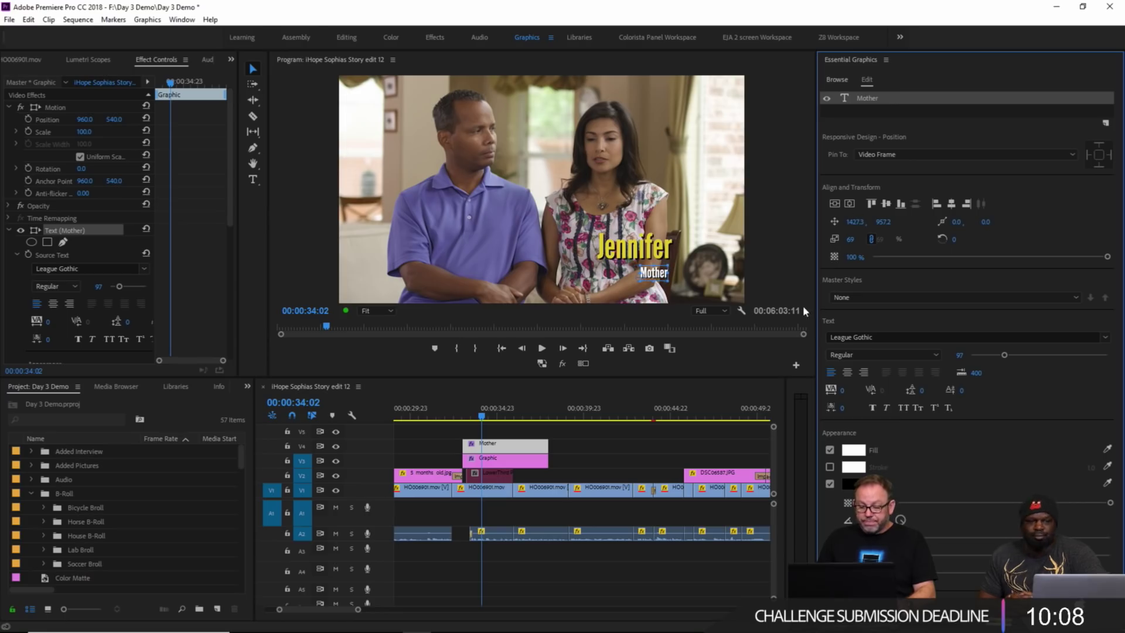
# Step: Turn on position animation for the "Mother" text on V4 with the playhead at 00:00:33:15
pyautogui.click(466, 417)
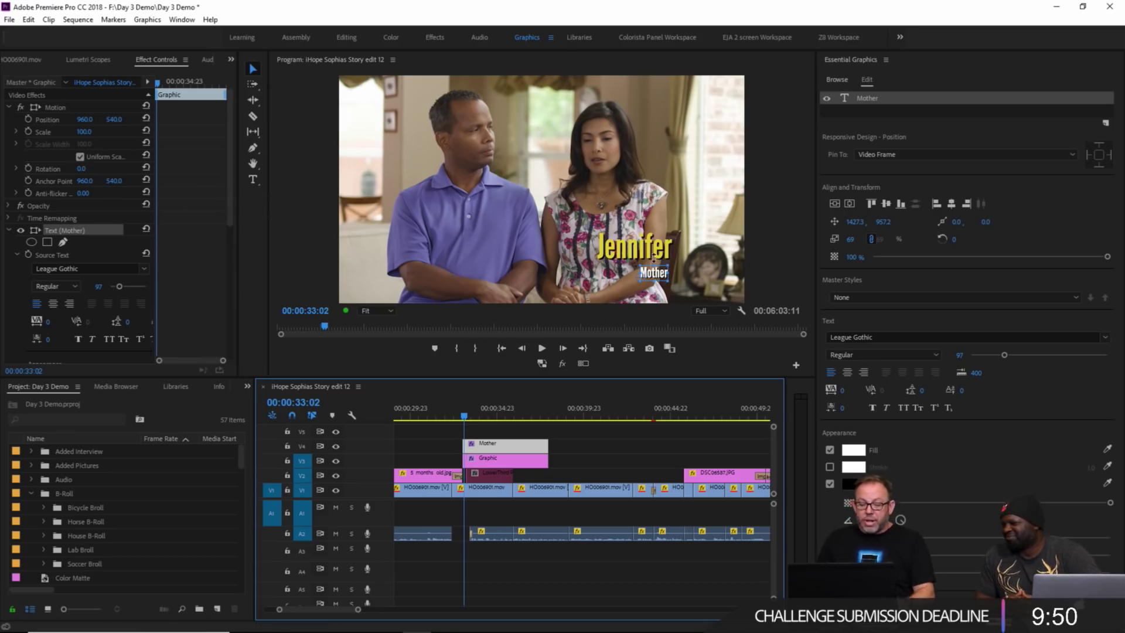
pyautogui.click(692, 251)
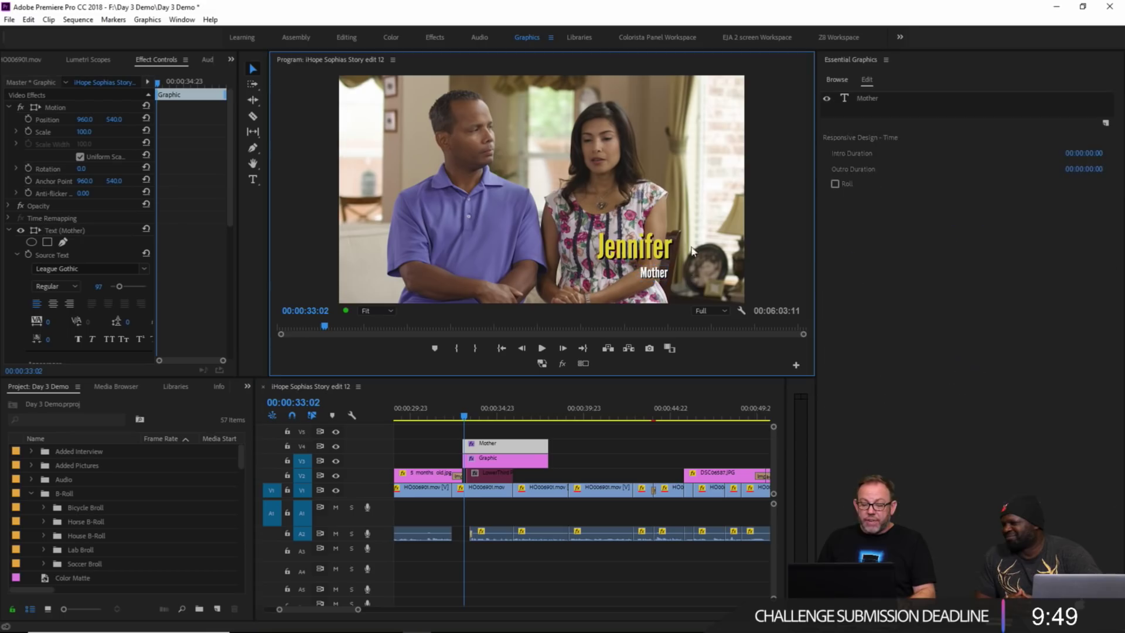
pyautogui.click(475, 413)
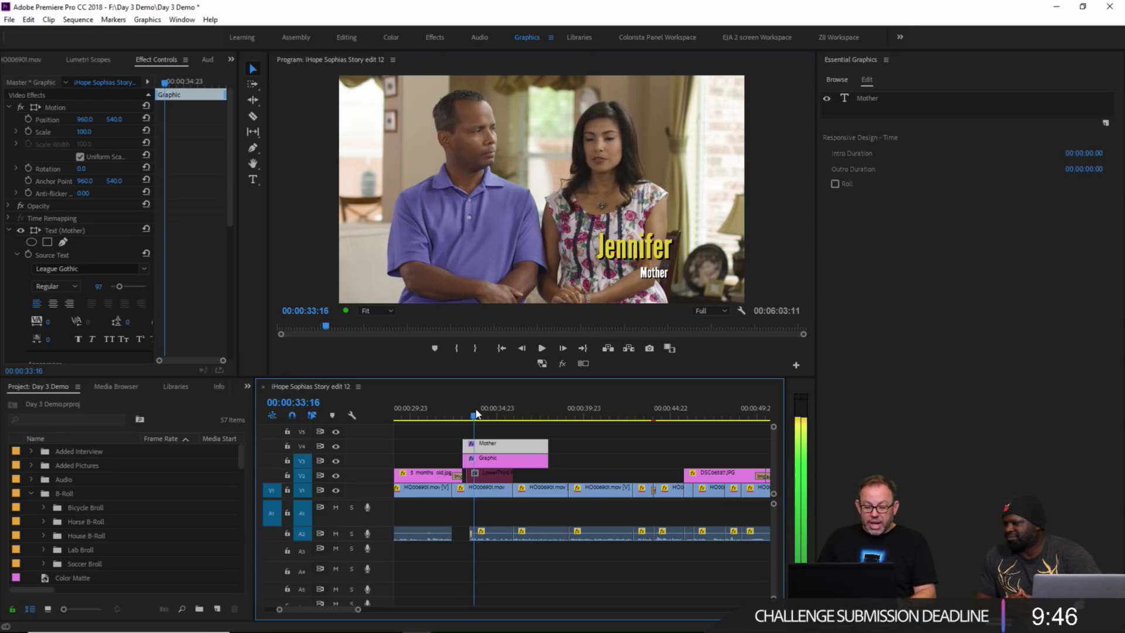
pyautogui.moveTo(475, 413); pyautogui.dragTo(474, 414)
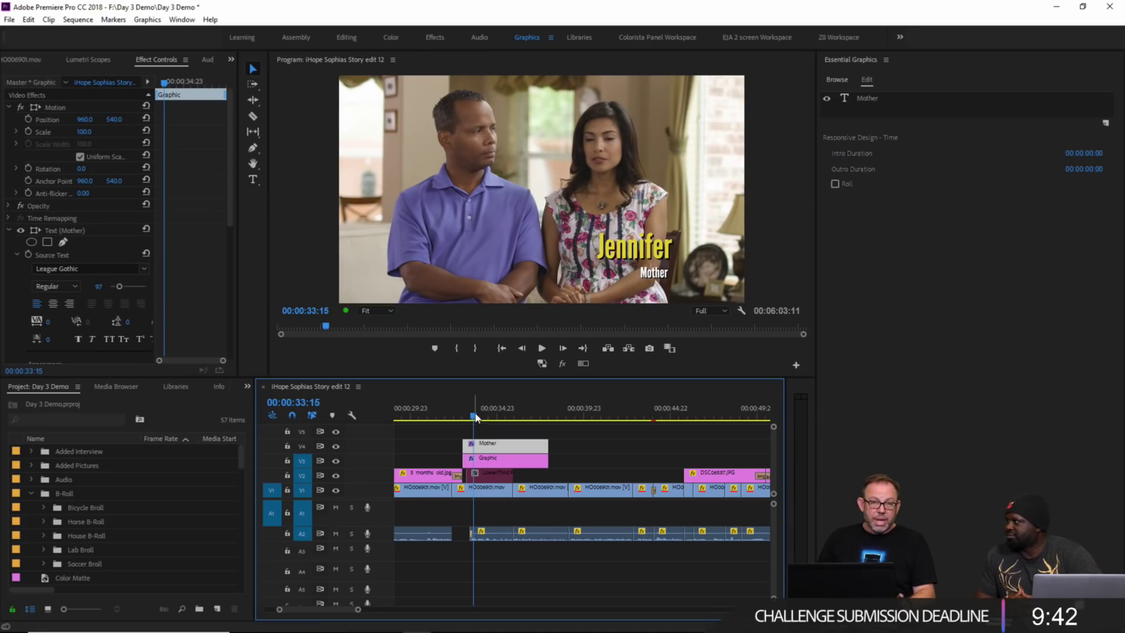
pyautogui.click(475, 433)
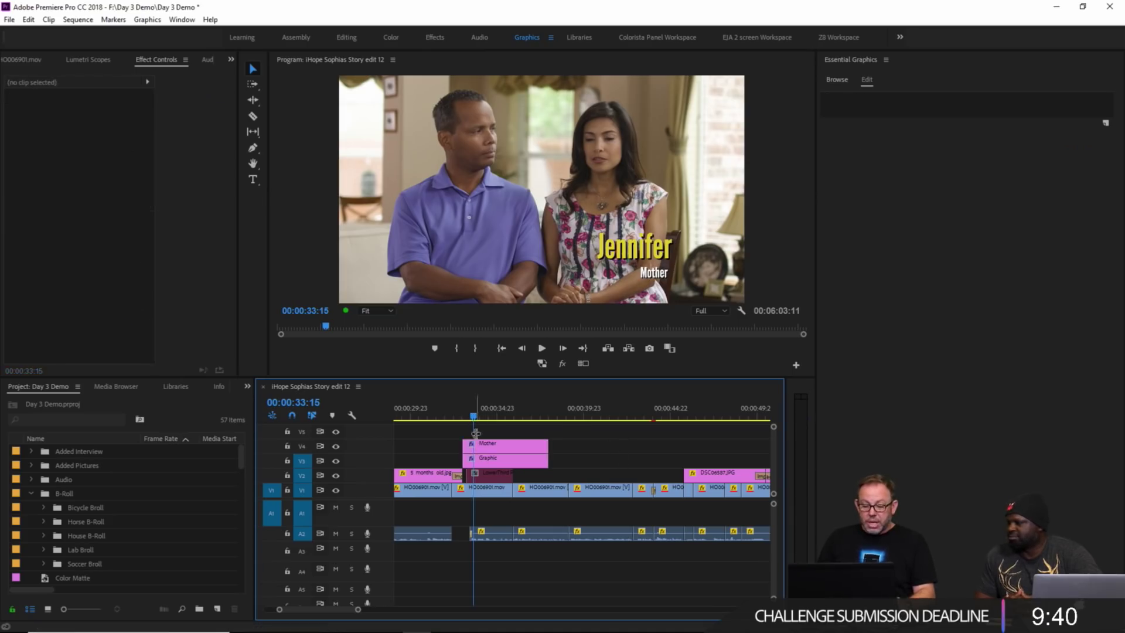
pyautogui.click(494, 451)
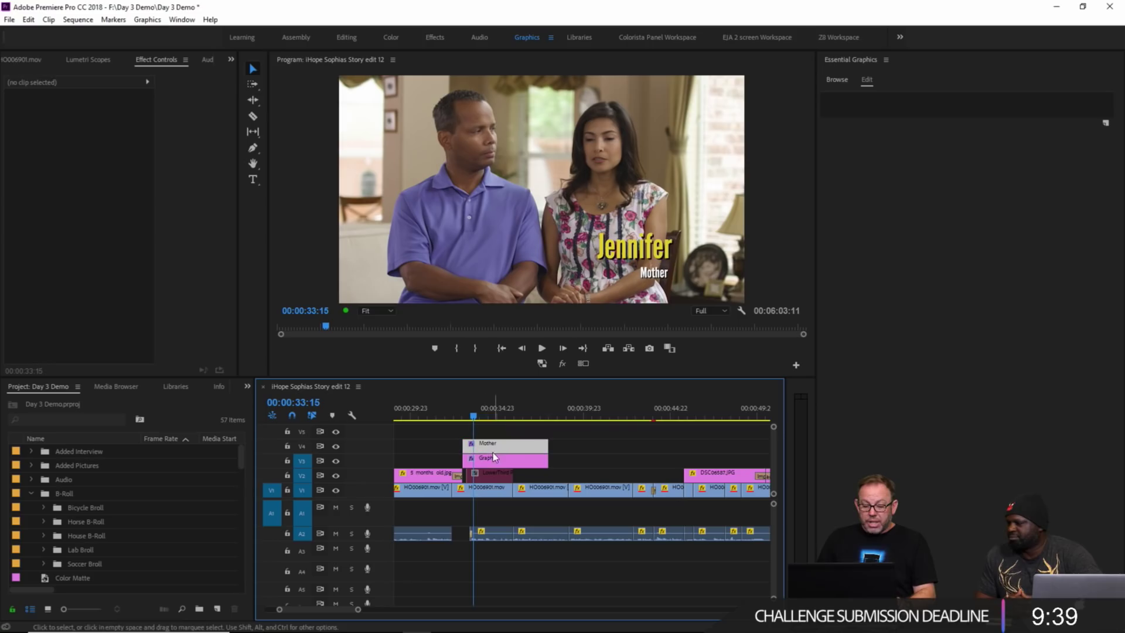
pyautogui.click(872, 86)
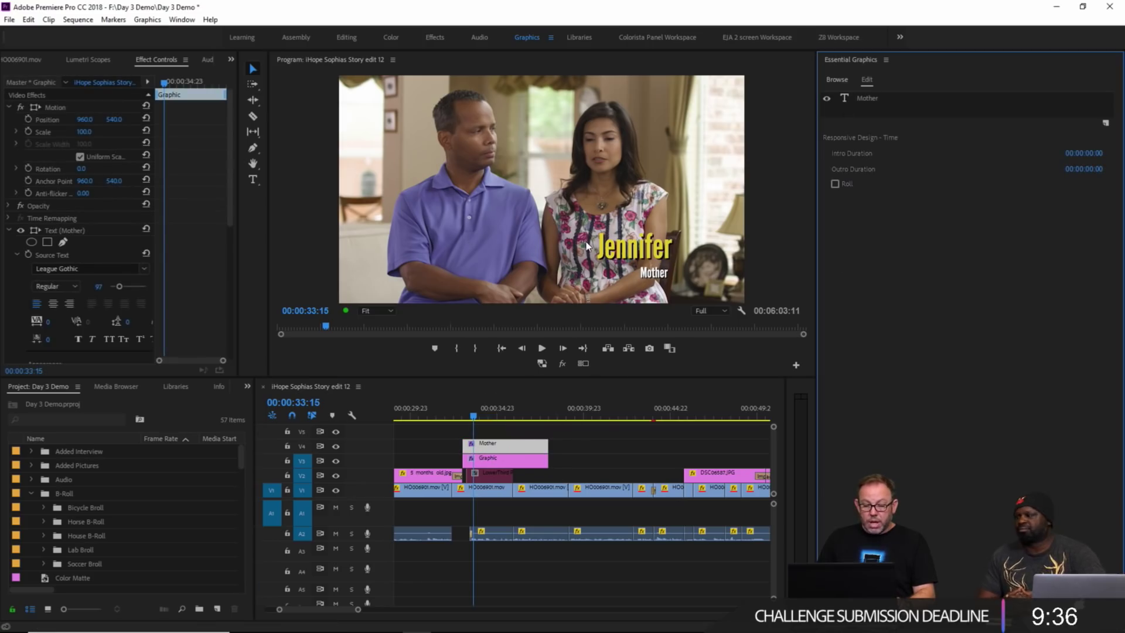
pyautogui.click(653, 272)
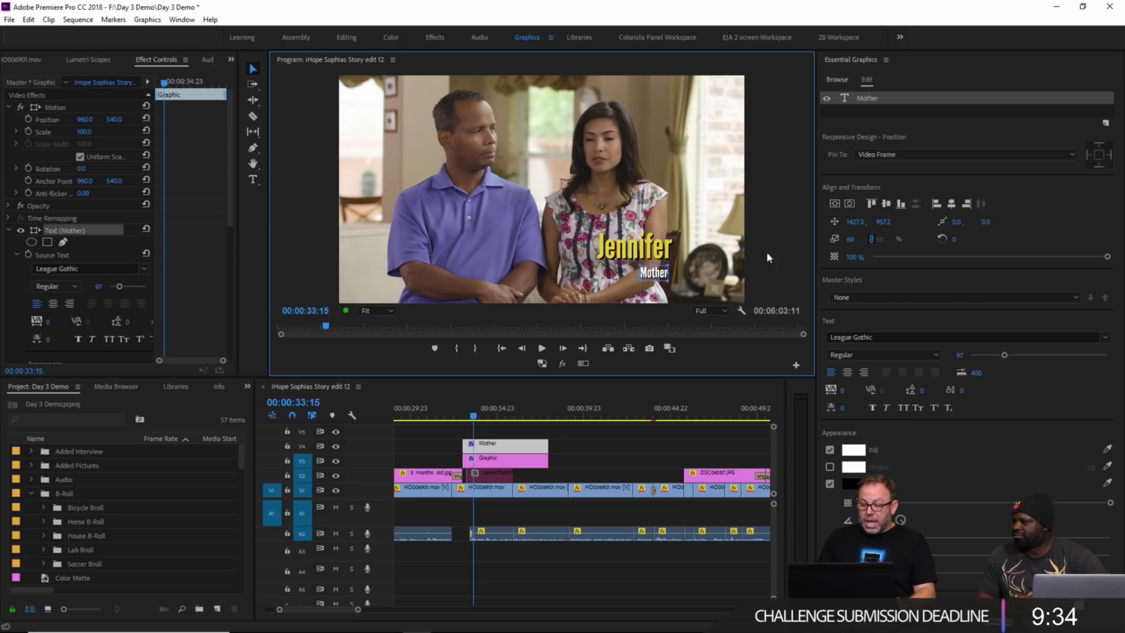
pyautogui.click(832, 221)
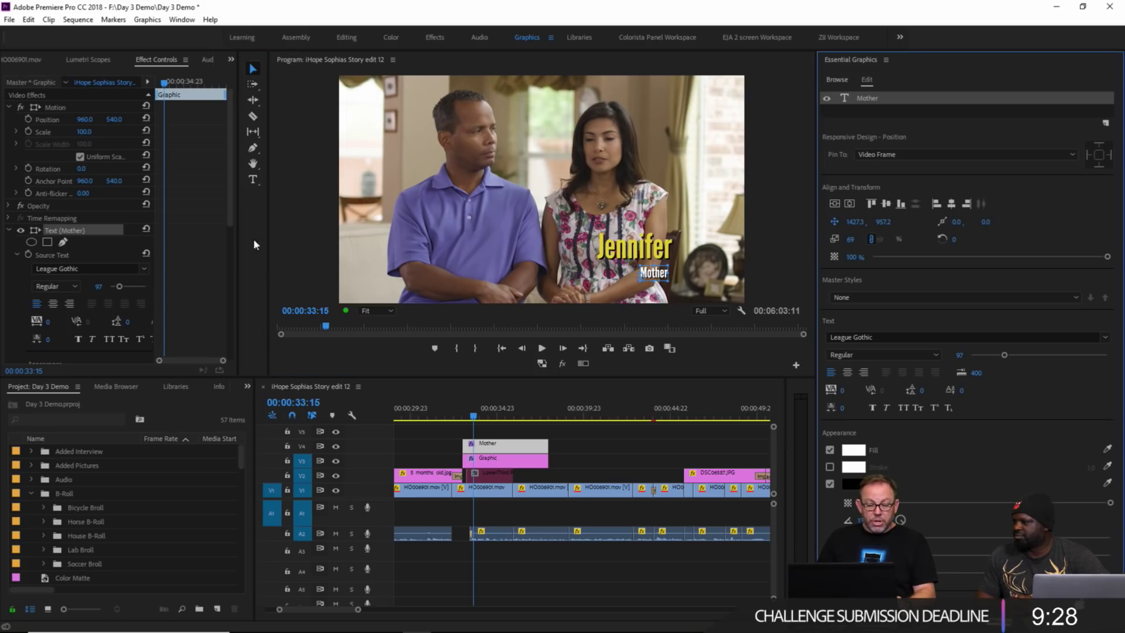
# Step: Widen Effect Controls and keyframe the "Mother" text below the frame at 00:00:33:00 with a vertical position of 1192.2
pyautogui.moveTo(237, 246); pyautogui.dragTo(285, 266)
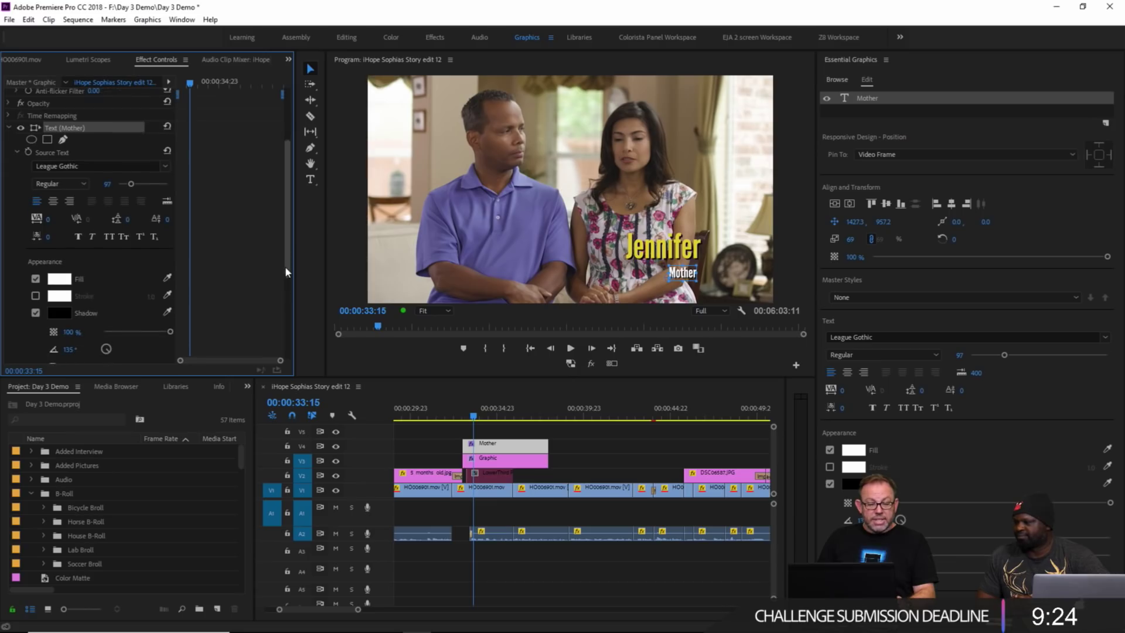
pyautogui.click(467, 417)
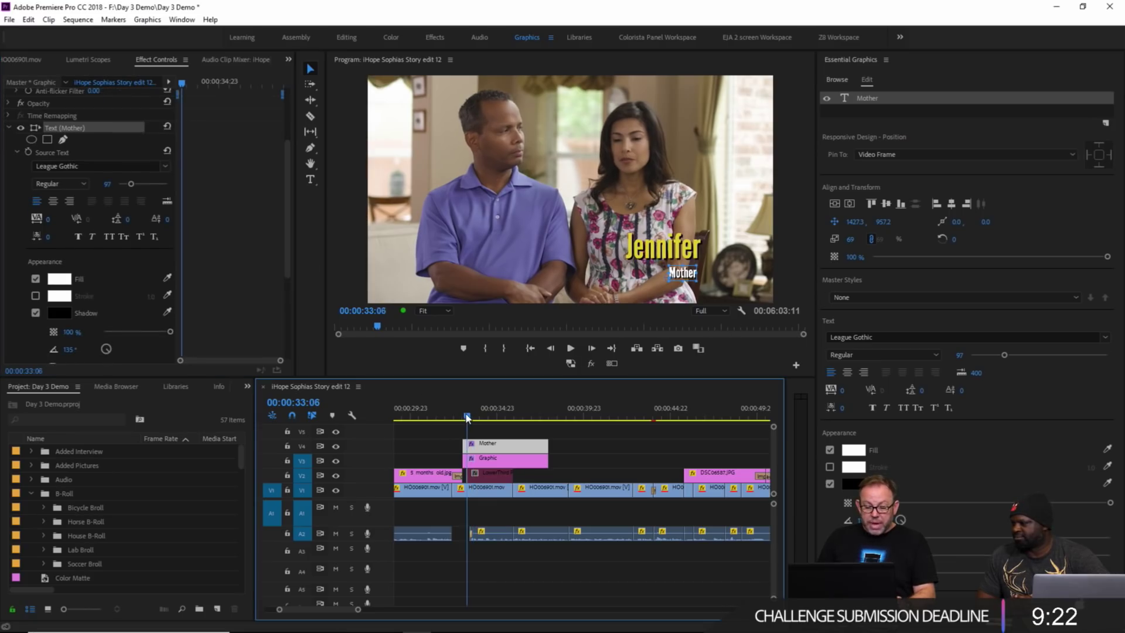
pyautogui.moveTo(467, 417); pyautogui.dragTo(462, 417)
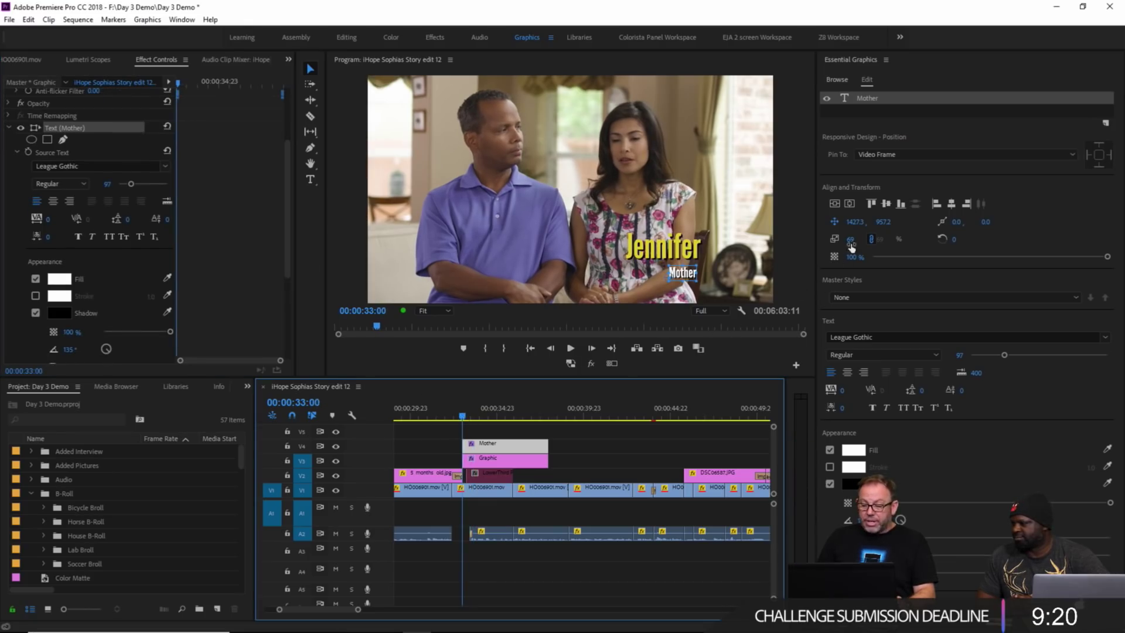
pyautogui.moveTo(848, 225); pyautogui.dragTo(893, 224)
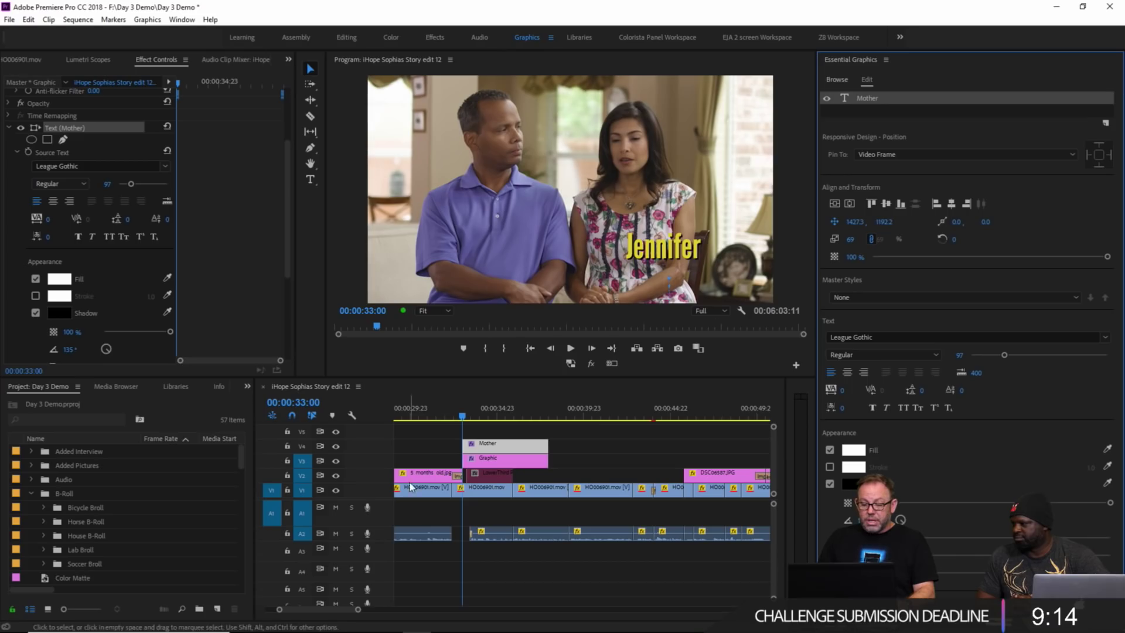
# Step: Play the "Mother" text's entrance from just before the clips, and examine its position keyframes around 00:00:33:14 in Effect Controls
pyautogui.click(456, 409)
pyautogui.press('space')
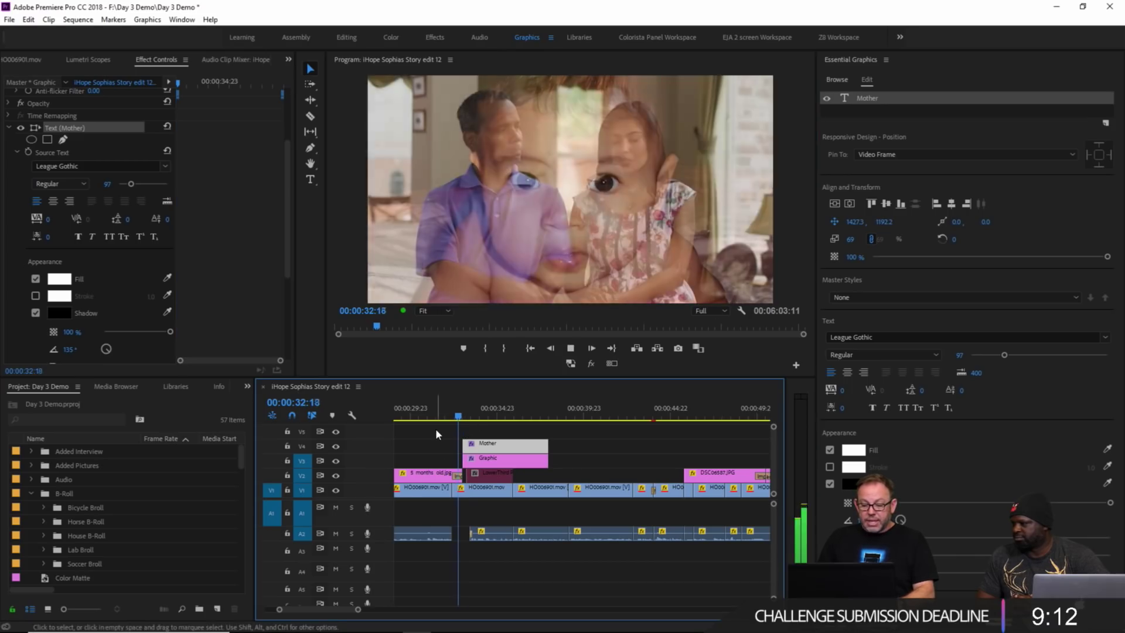
pyautogui.press('space')
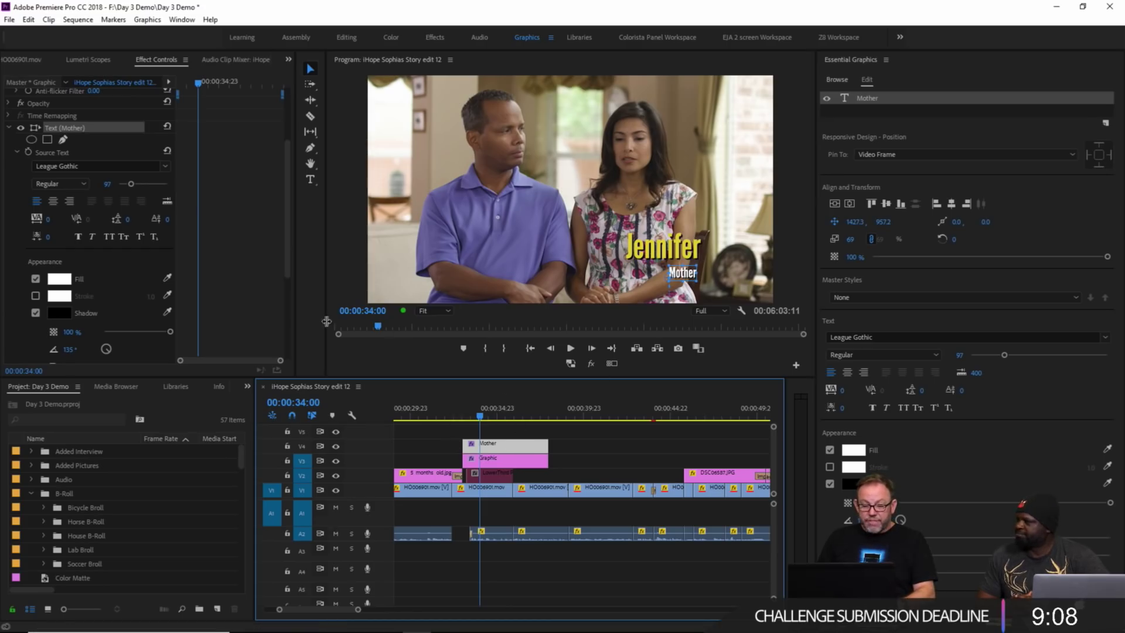
pyautogui.moveTo(488, 411); pyautogui.dragTo(476, 417)
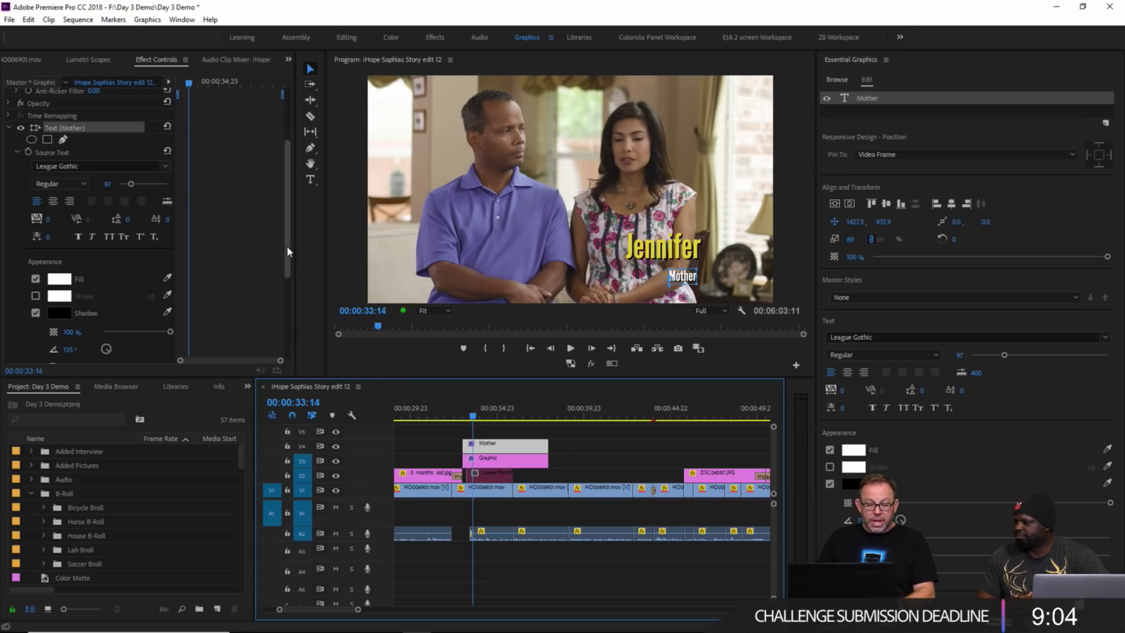
pyautogui.moveTo(287, 247); pyautogui.dragTo(287, 333)
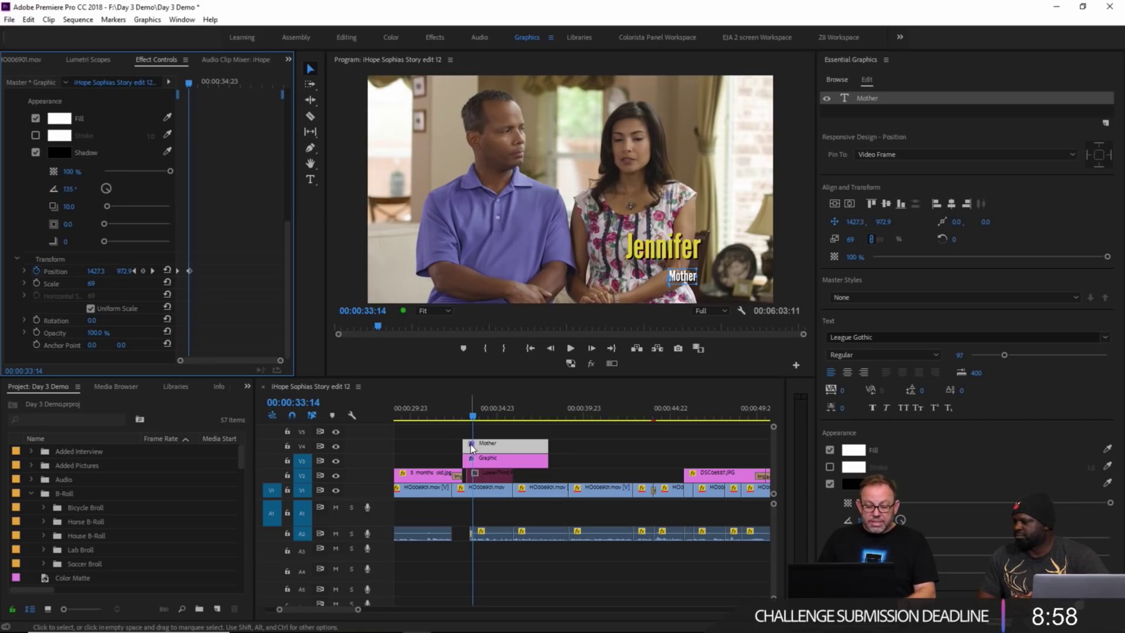
# Step: Expand track V4 and display a Text (Mother) property's keyframe graph on the "Mother" clip
pyautogui.doubleClick(381, 444)
pyautogui.press('alt')
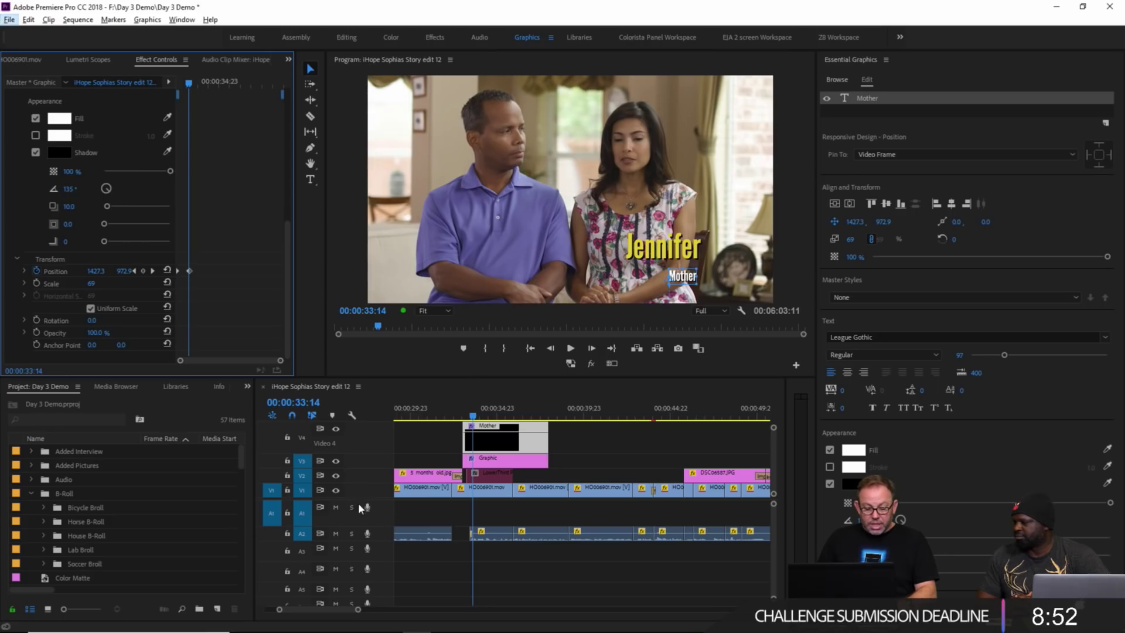
pyautogui.click(439, 514)
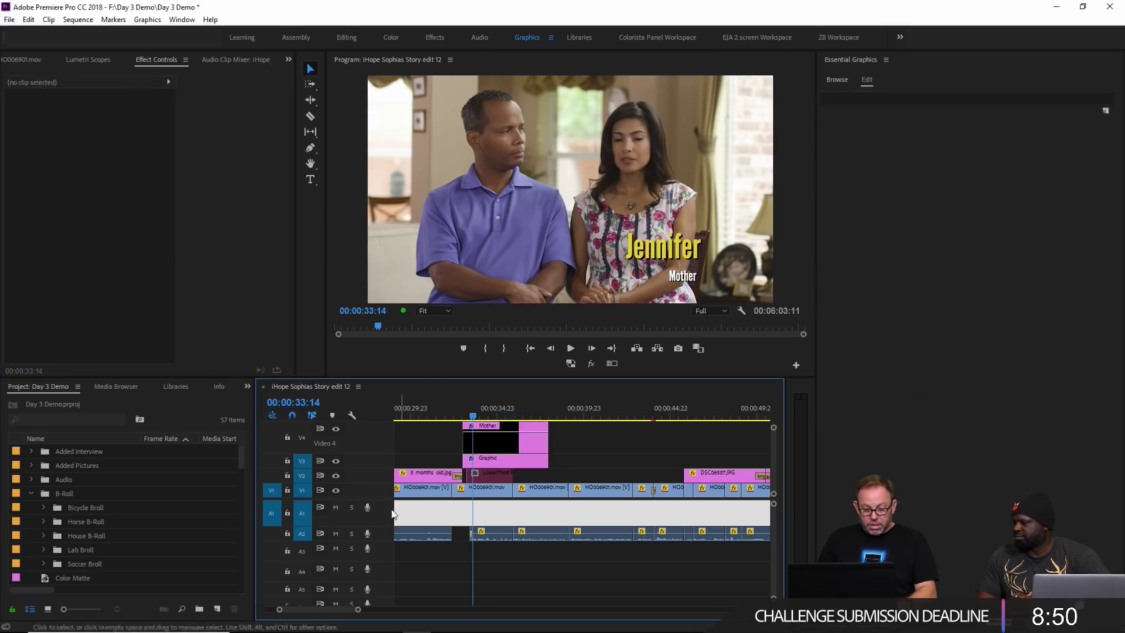
pyautogui.scroll(2, 344, 521)
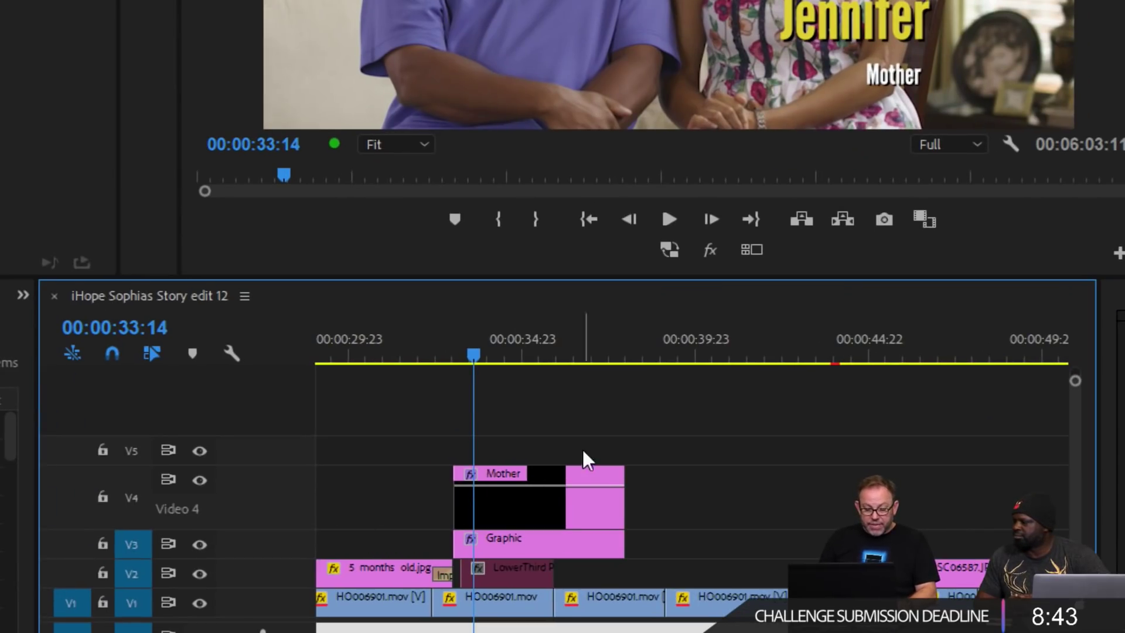
pyautogui.click(470, 476)
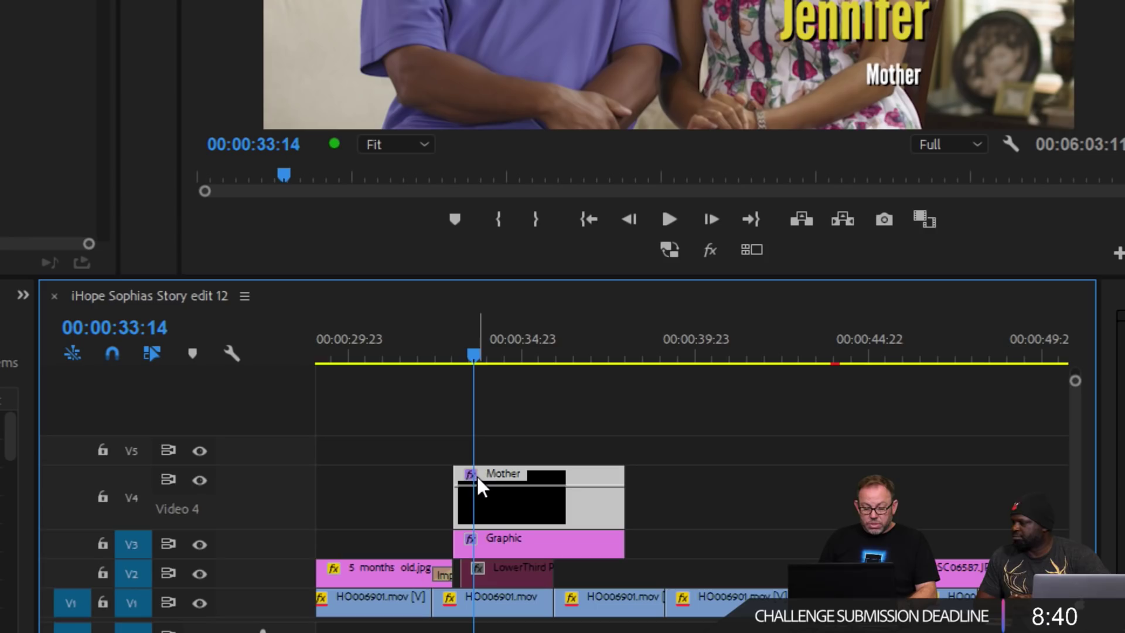
pyautogui.click(470, 472)
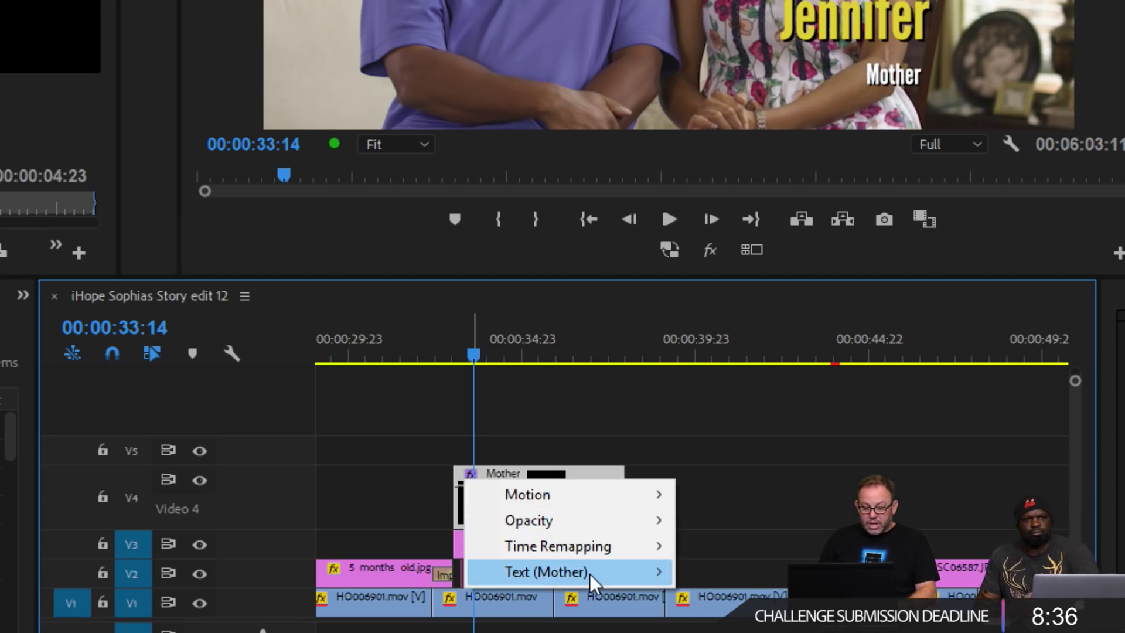
pyautogui.moveTo(589, 574)
pyautogui.click(712, 598)
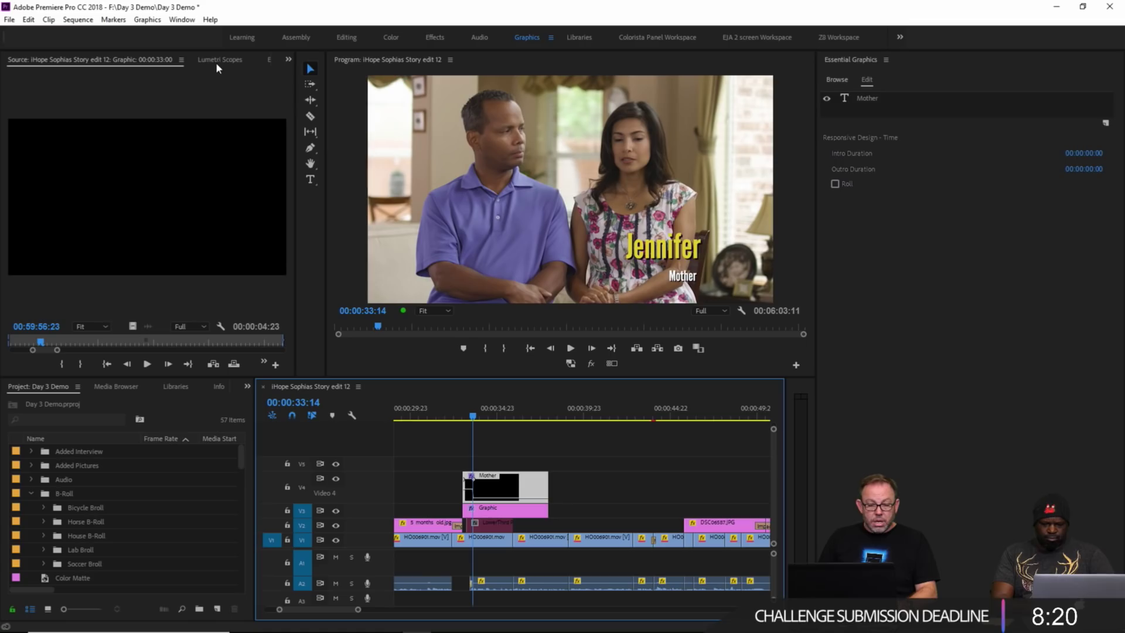
# Step: Bring Effect Controls back into view and review the "Mother" text's Transform keyframes
pyautogui.click(288, 60)
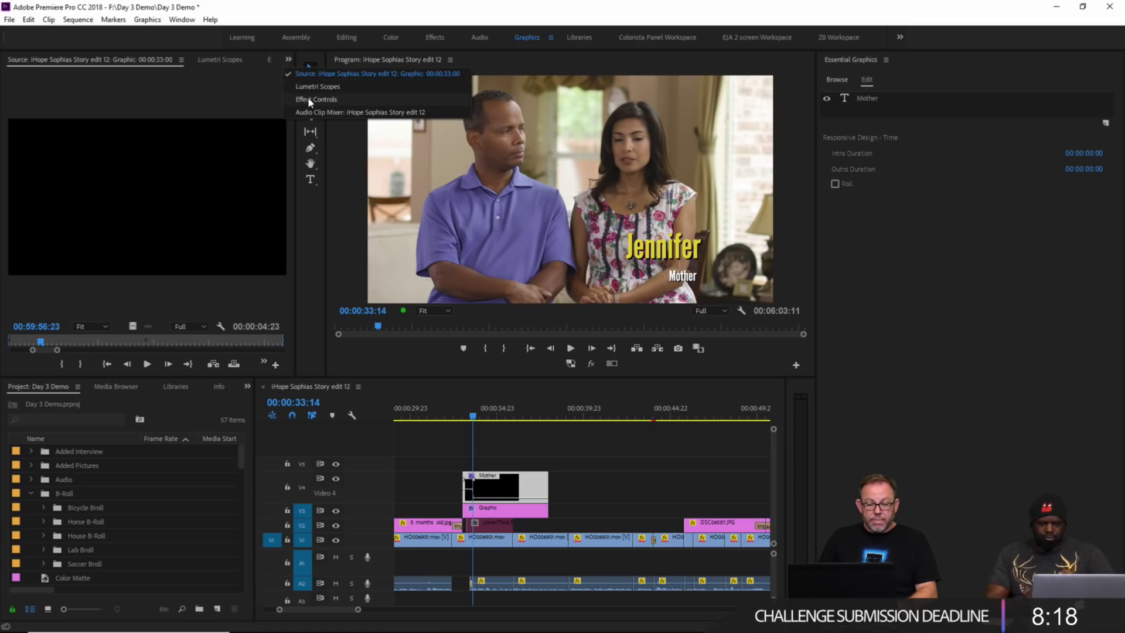
pyautogui.click(309, 100)
pyautogui.moveTo(286, 181); pyautogui.dragTo(282, 318)
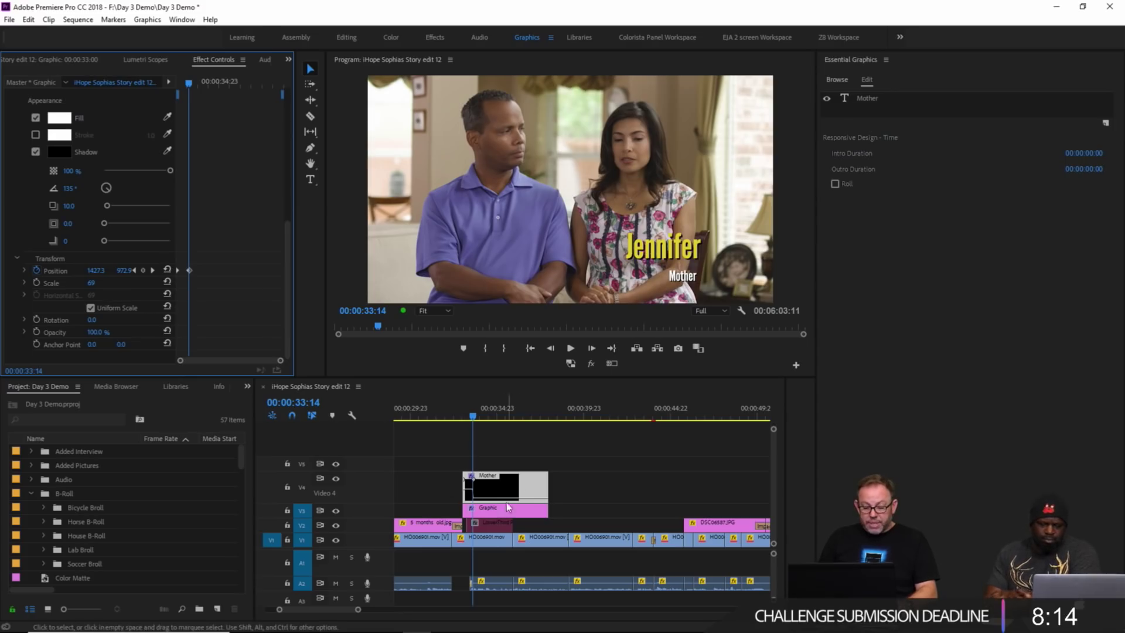
# Step: Turn on position animation for the yellow name text in the V3 graphic at 00:00:33:14
pyautogui.click(490, 516)
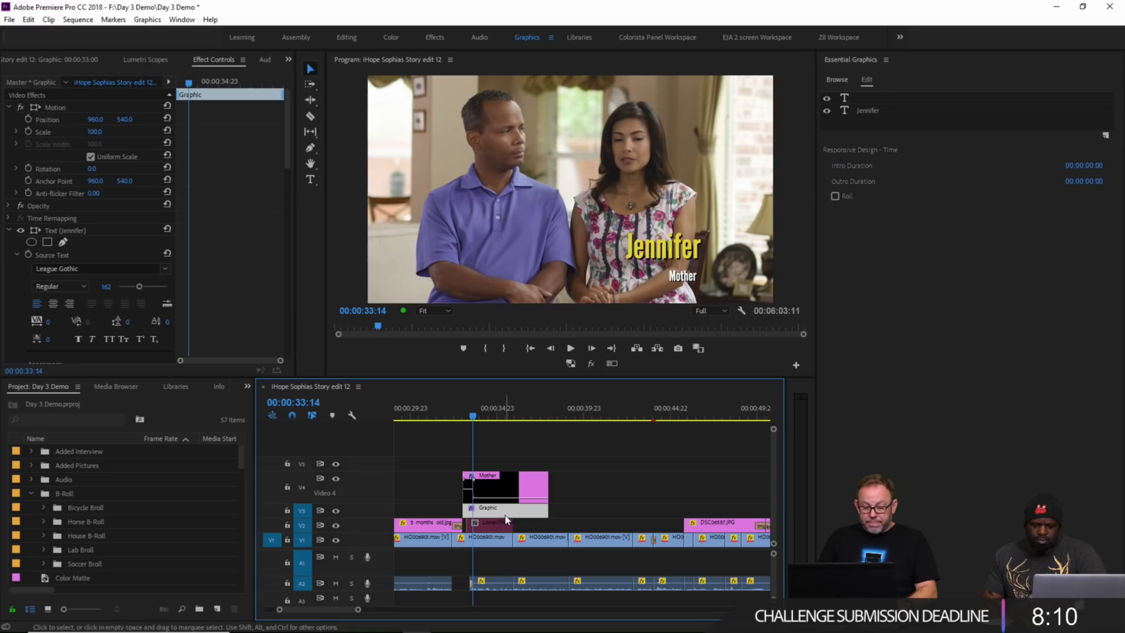
pyautogui.click(670, 249)
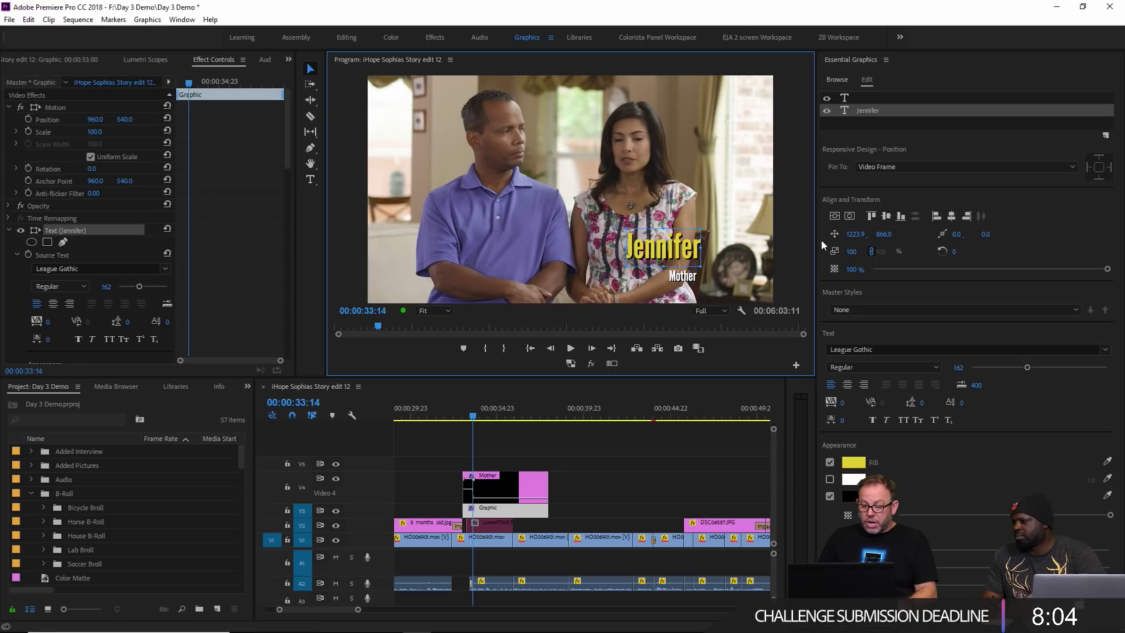
pyautogui.click(835, 234)
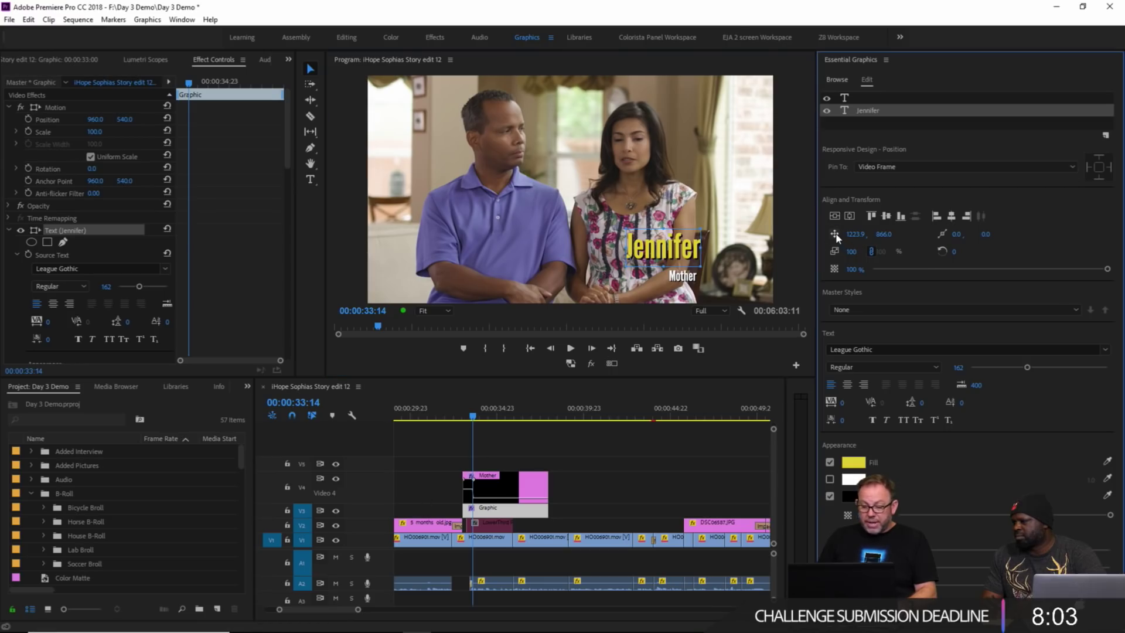
# Step: Keyframe the name text outside the frame's right edge at 00:00:33:01 with a horizontal position of 1972.9
pyautogui.click(465, 417)
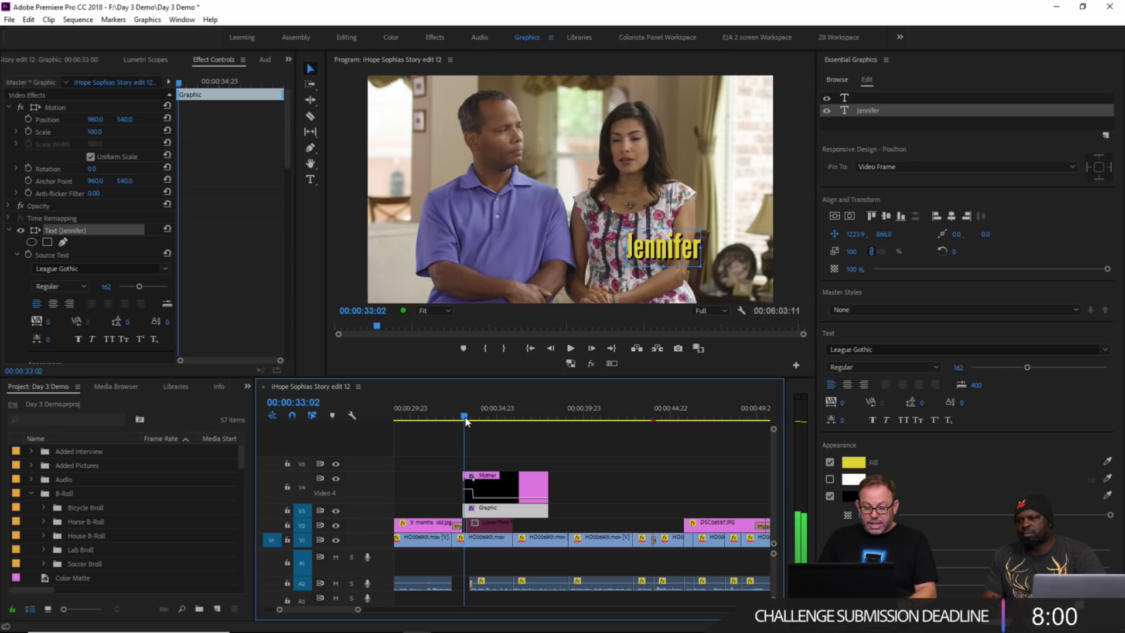
pyautogui.press('Left')
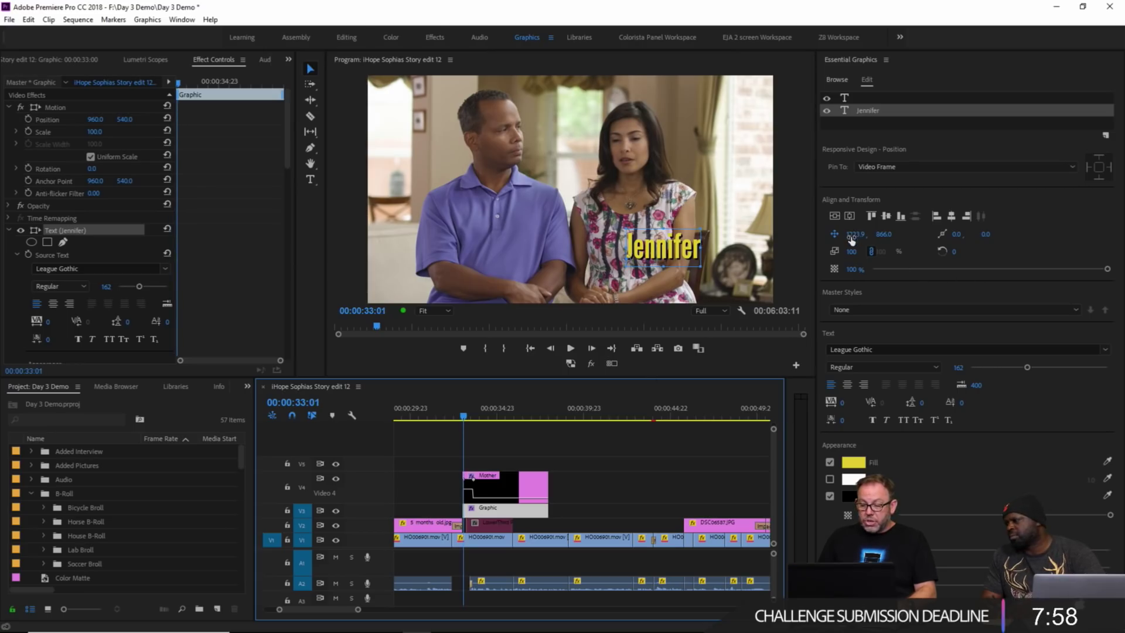
pyautogui.moveTo(851, 240); pyautogui.dragTo(968, 241)
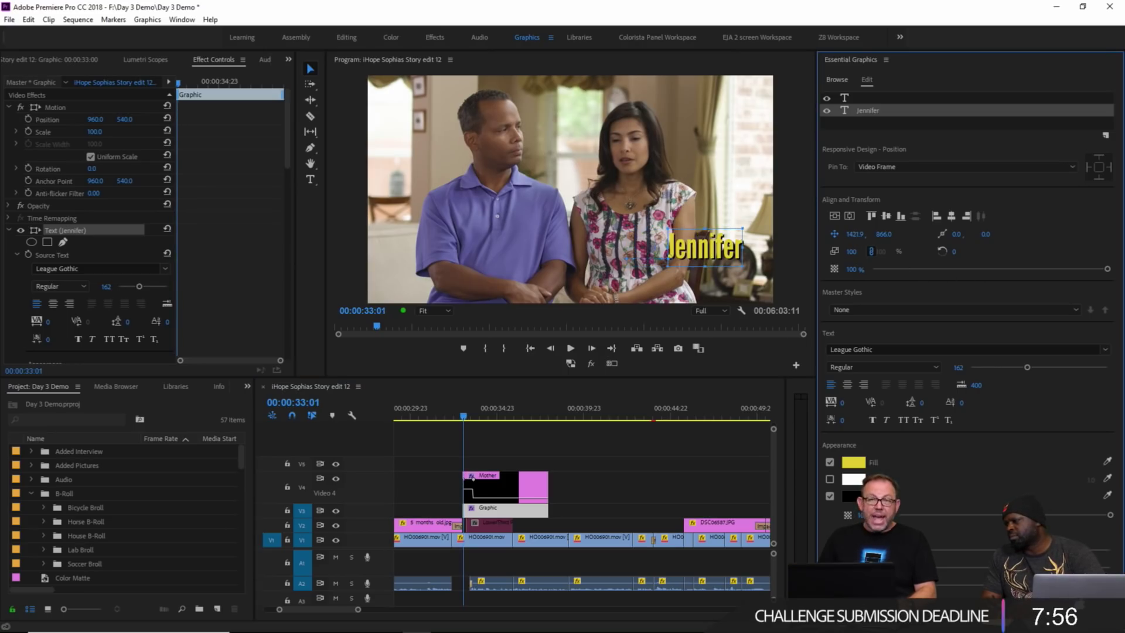
pyautogui.moveTo(692, 262); pyautogui.dragTo(806, 261)
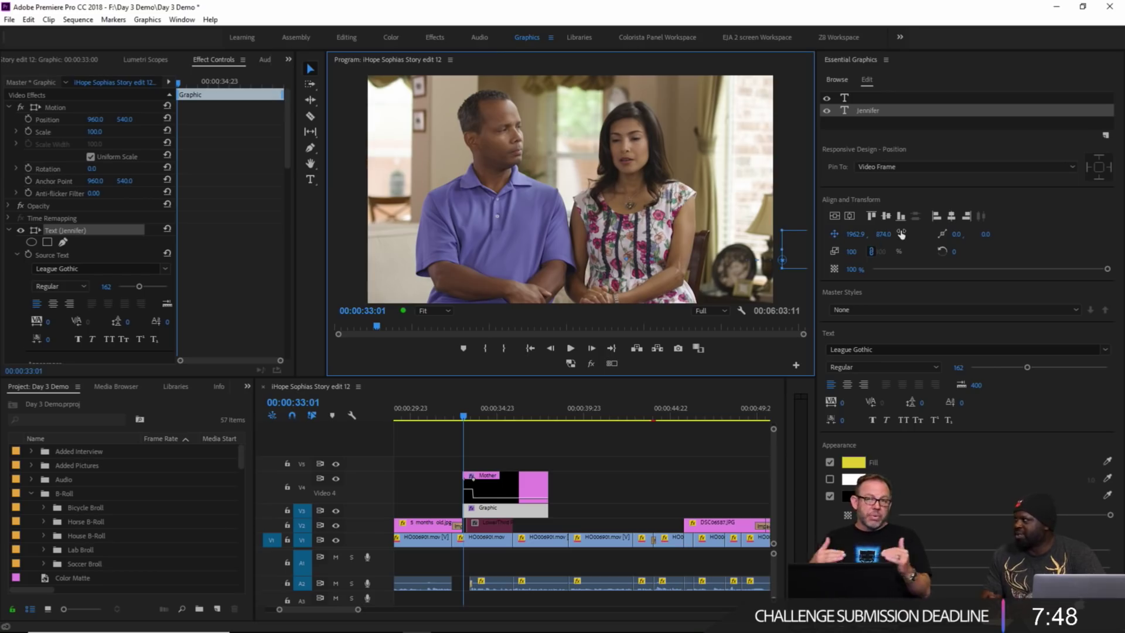
pyautogui.hotkey('ctrl', 'z')
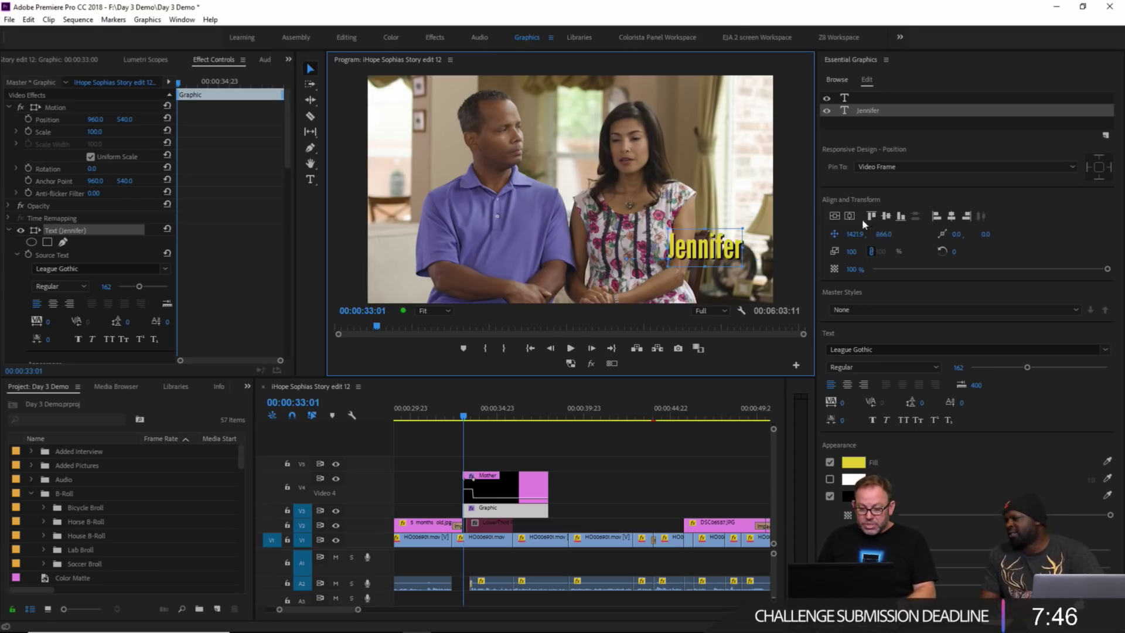
pyautogui.moveTo(855, 234); pyautogui.dragTo(1012, 234)
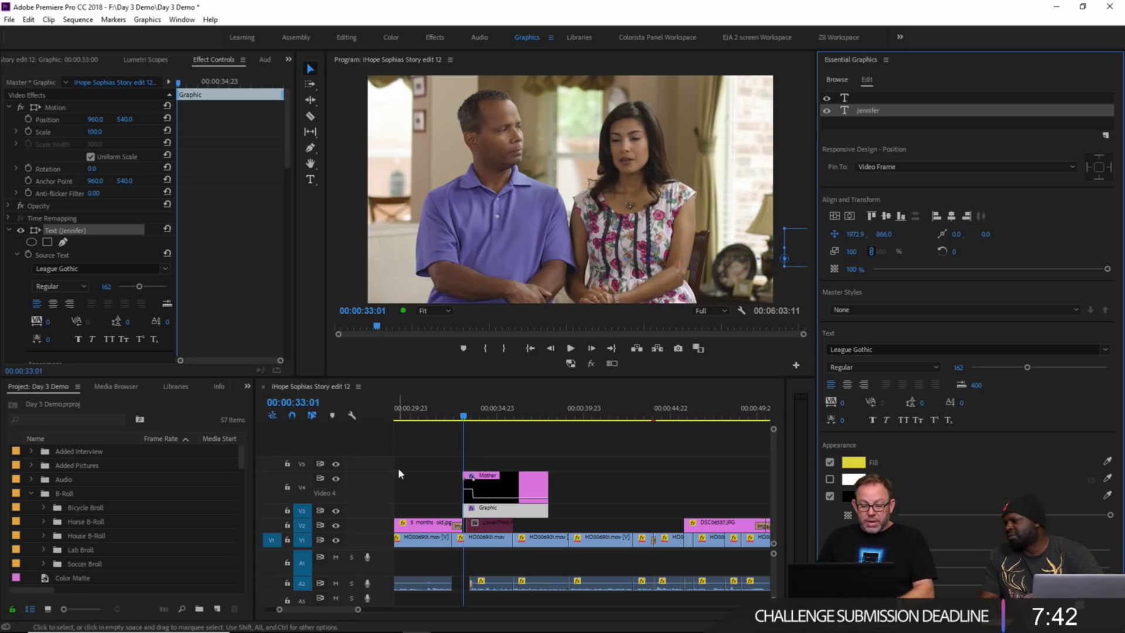
# Step: Play the name and title entrances from 00:00:32:18, just before the graphic clips
pyautogui.click(466, 417)
pyautogui.moveTo(465, 418); pyautogui.dragTo(458, 417)
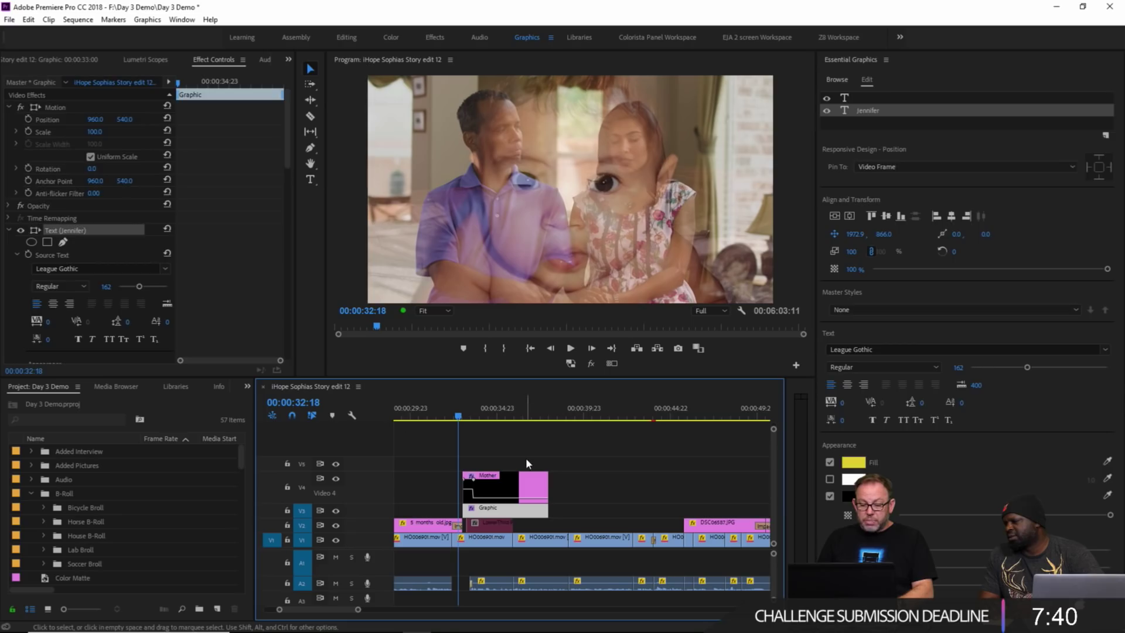
pyautogui.click(526, 458)
pyautogui.press('space')
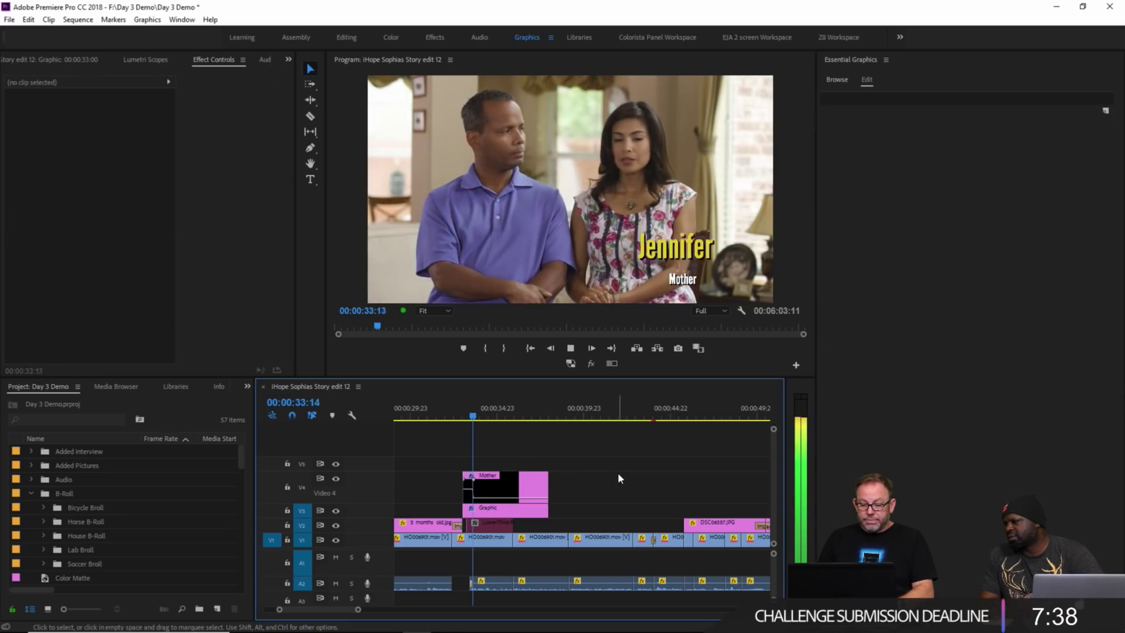
pyautogui.press('space')
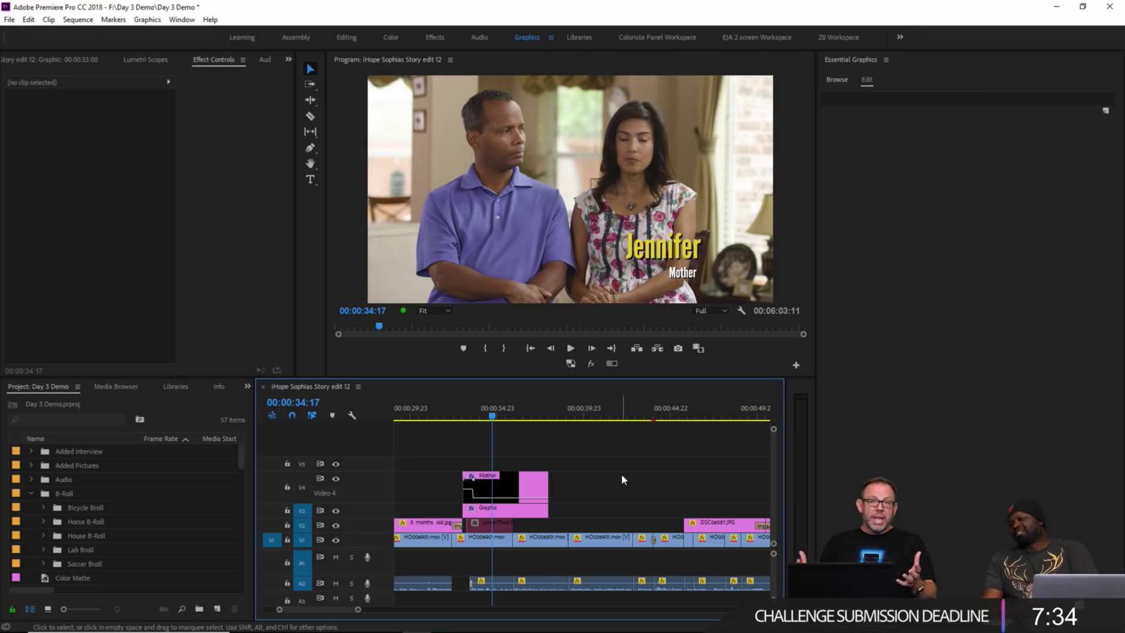
# Step: Select the name text and examine its Transform position keyframes in Effect Controls
pyautogui.click(535, 497)
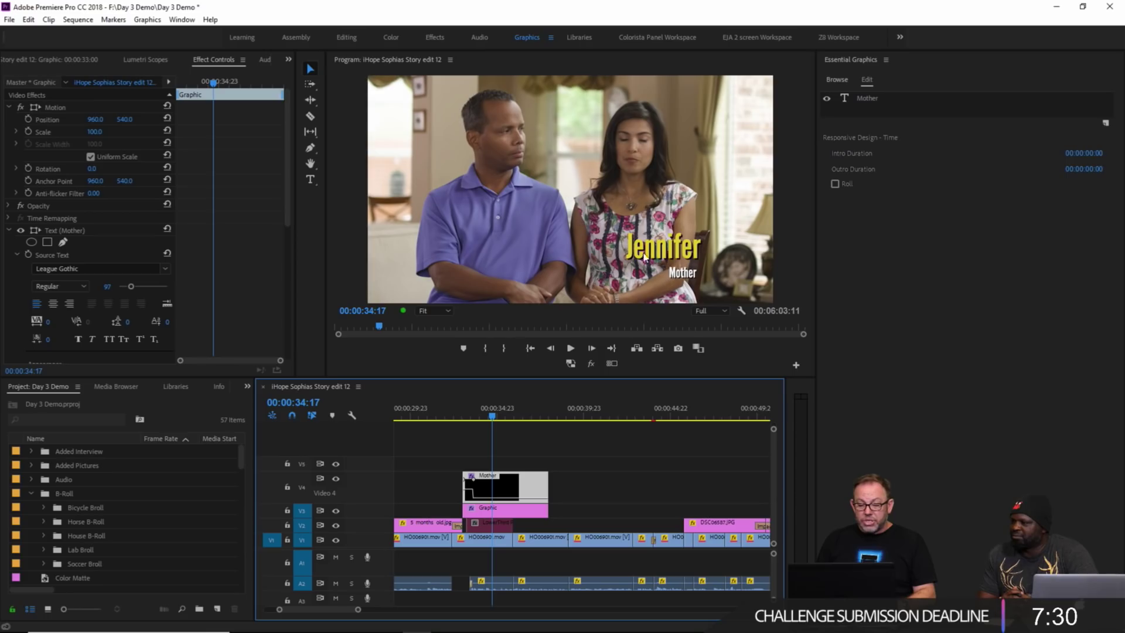
pyautogui.click(671, 263)
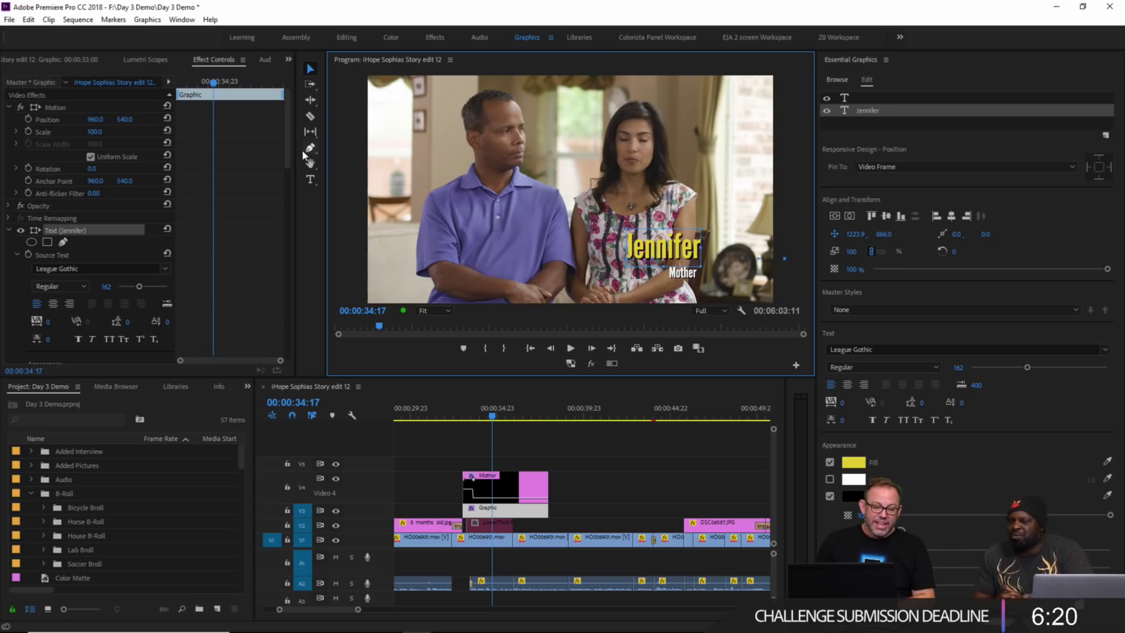
pyautogui.moveTo(287, 150); pyautogui.dragTo(307, 247)
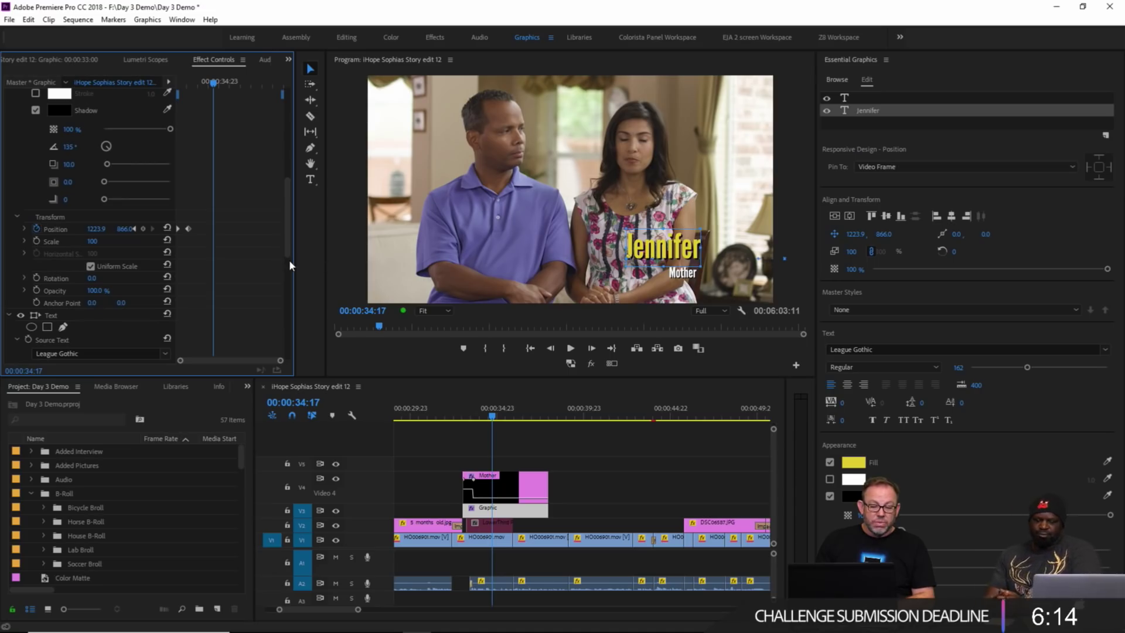
pyautogui.scroll(-1, 287, 257)
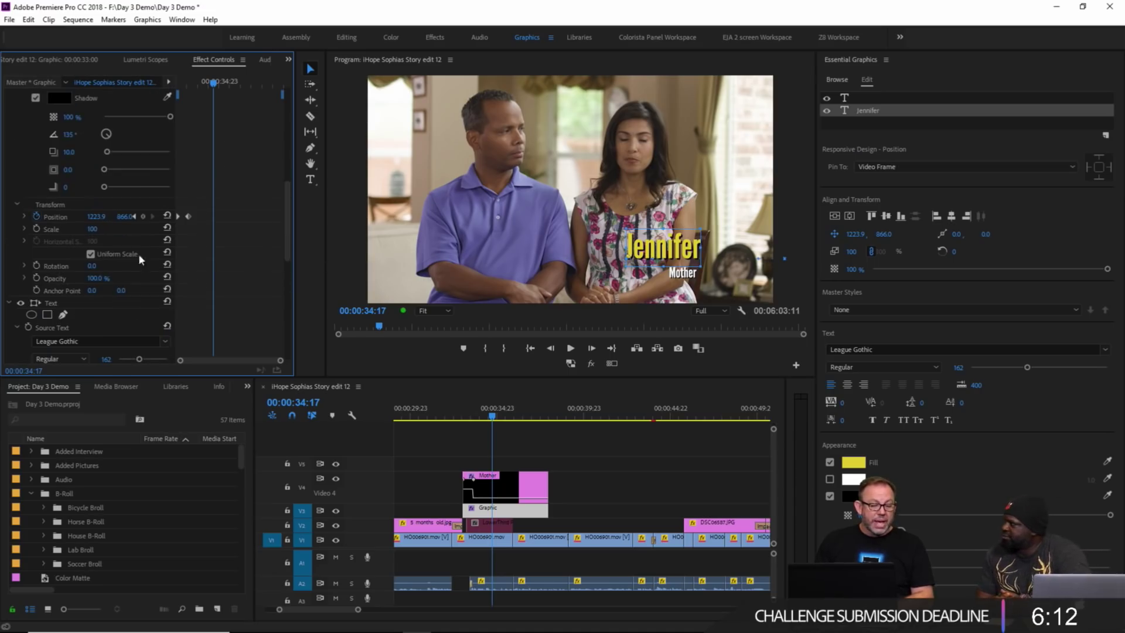
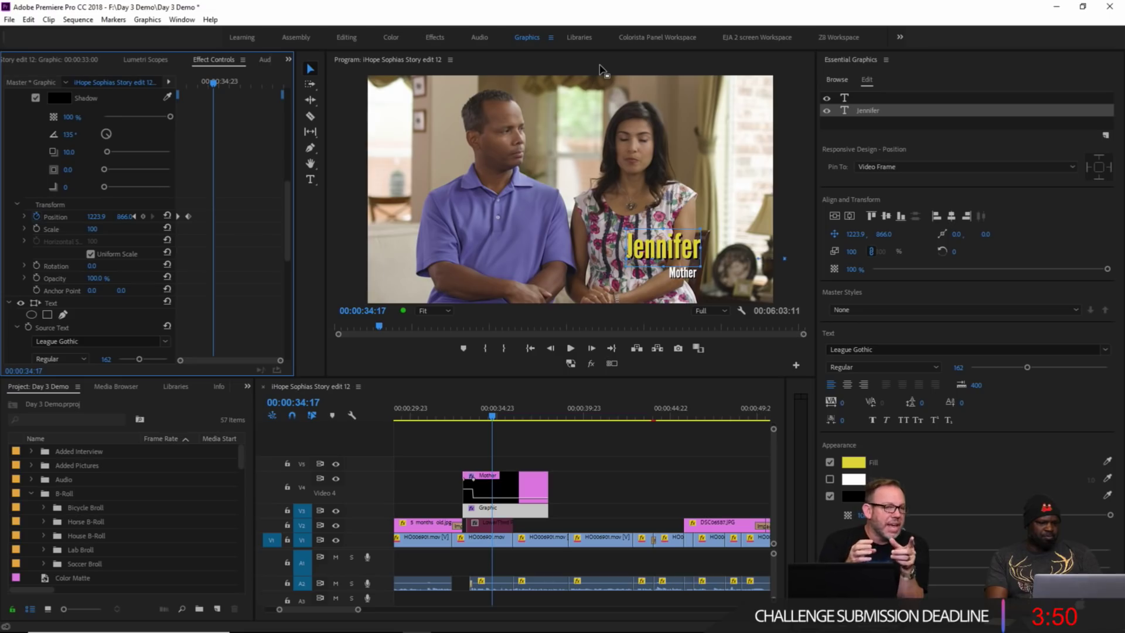
# Step: Browse My Templates in Essential Graphics with the "lower third" search cleared, and look through the available templates
pyautogui.click(839, 79)
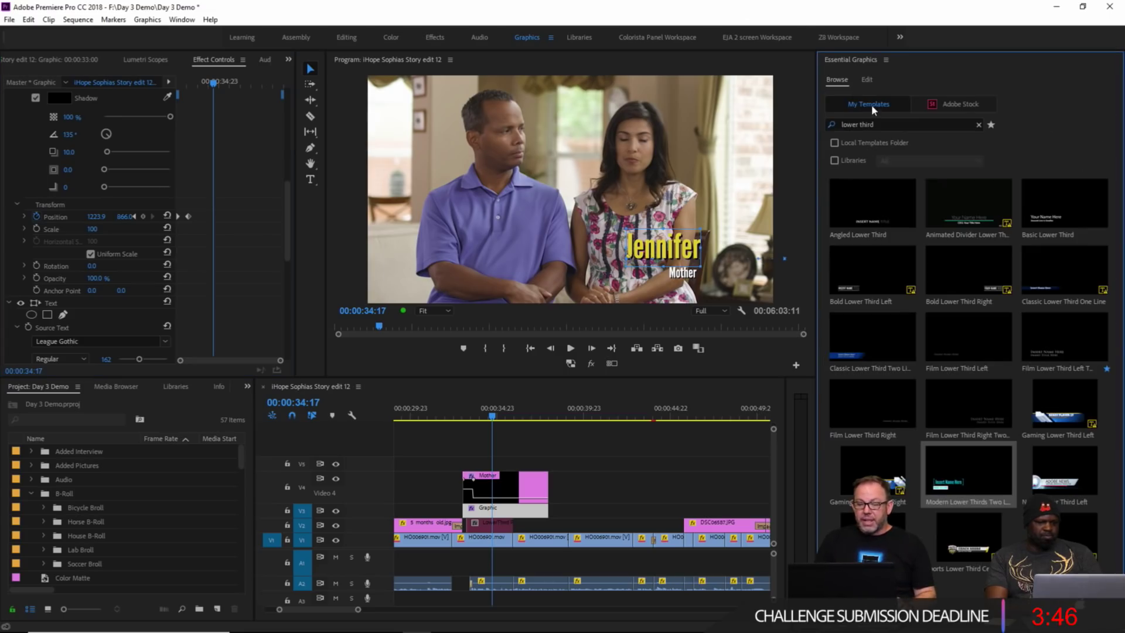
pyautogui.click(978, 124)
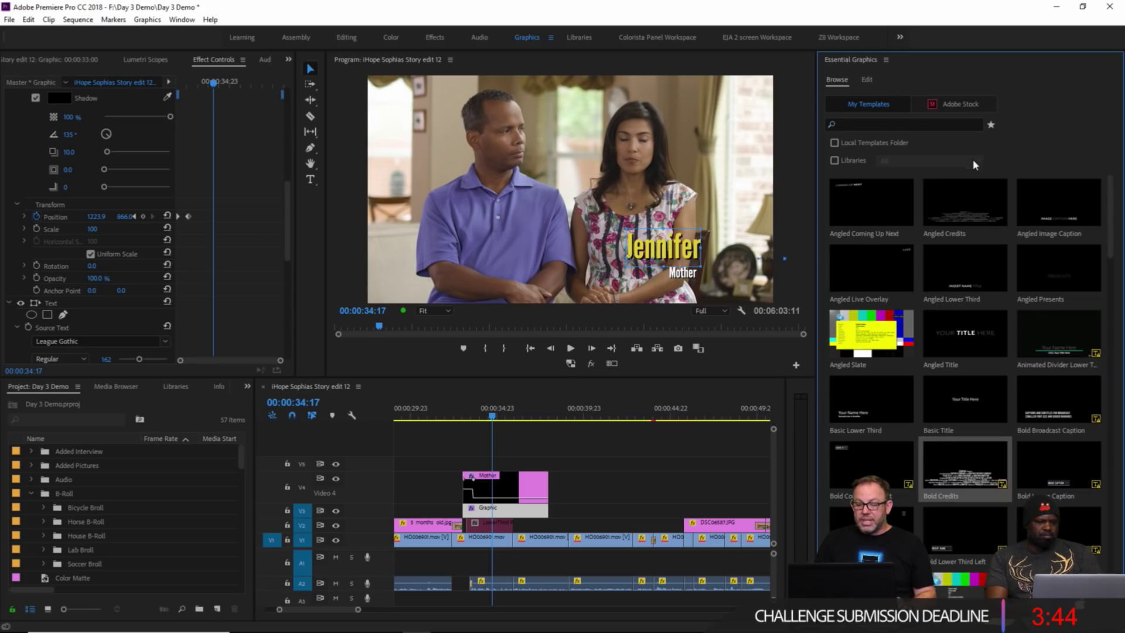
pyautogui.scroll(-10, 972, 462)
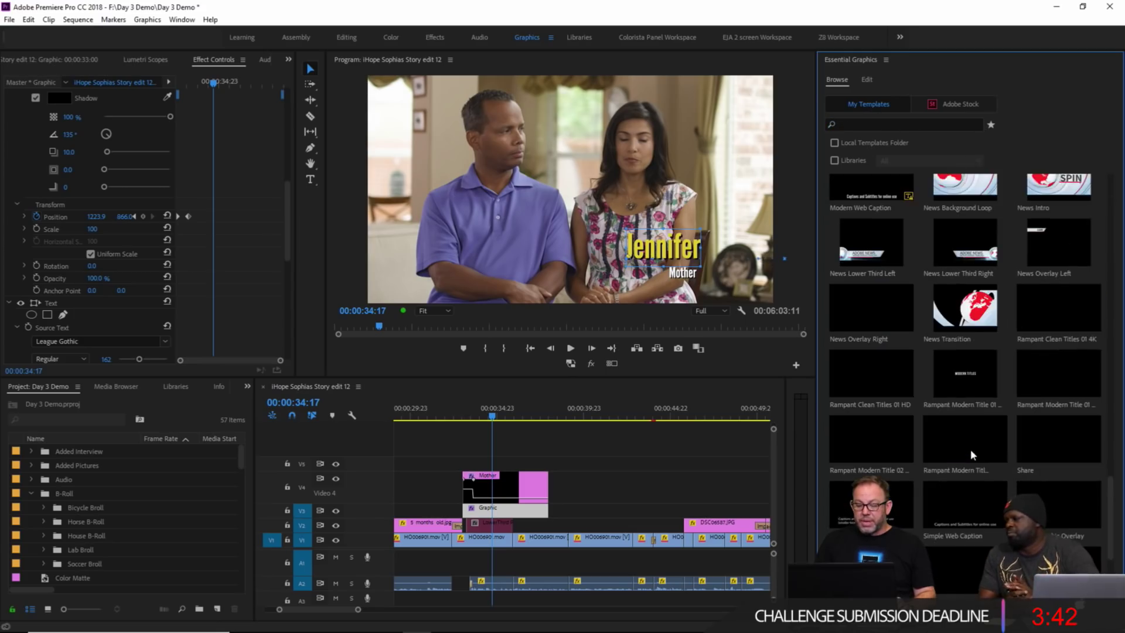
pyautogui.scroll(10, 970, 450)
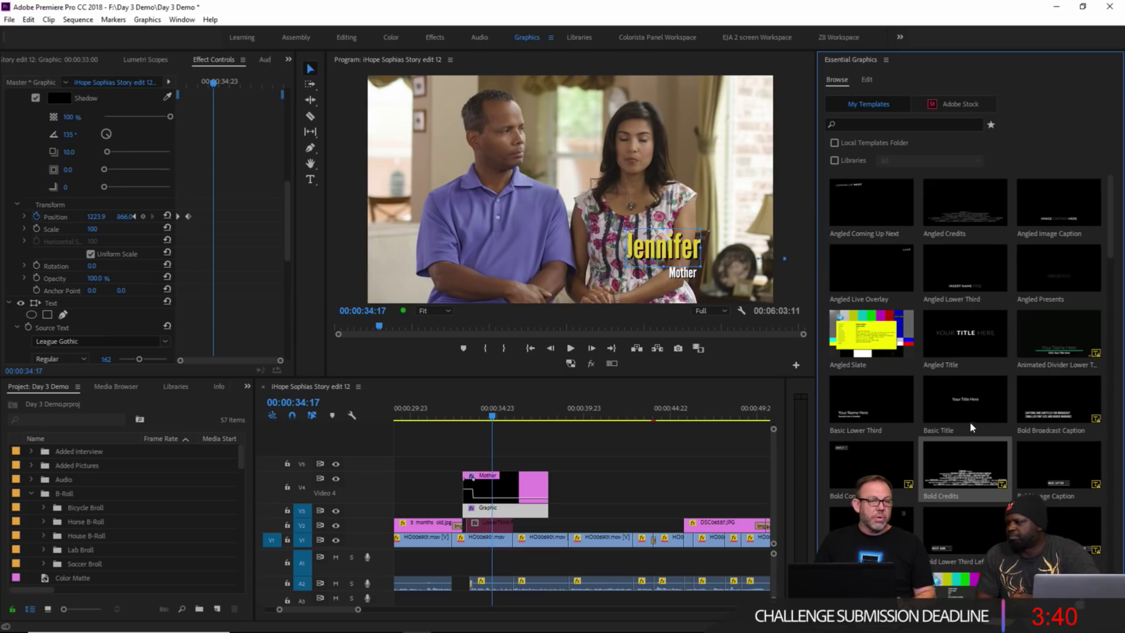
pyautogui.moveTo(971, 424)
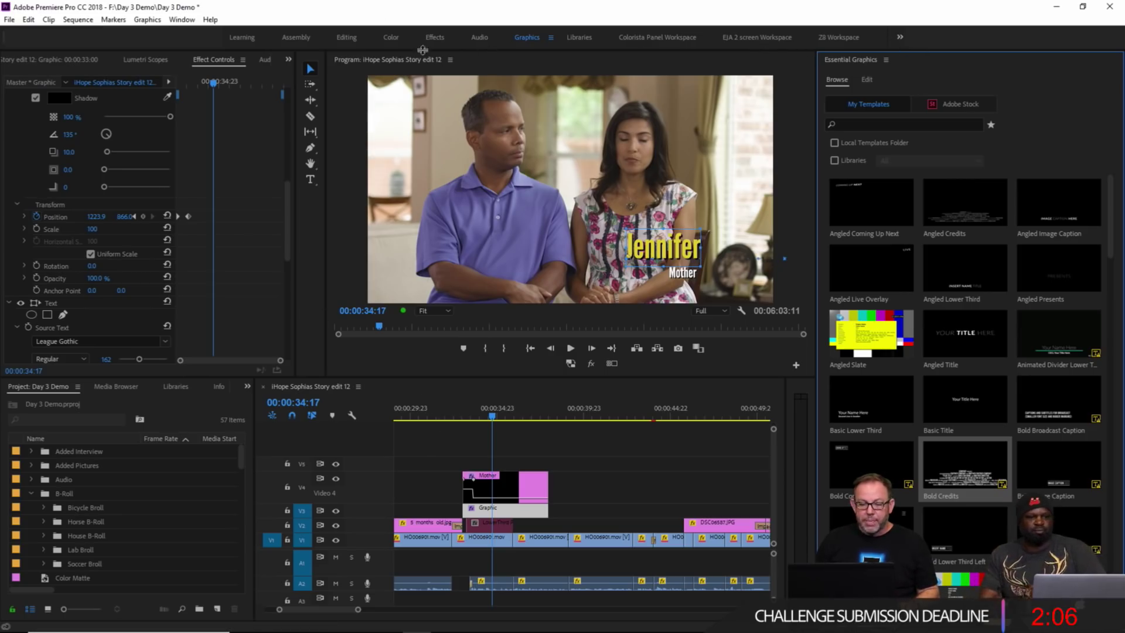
# Step: Switch to the EA Laptop workspace, enlarge the timeline area and show the whole sequence in it
pyautogui.click(900, 37)
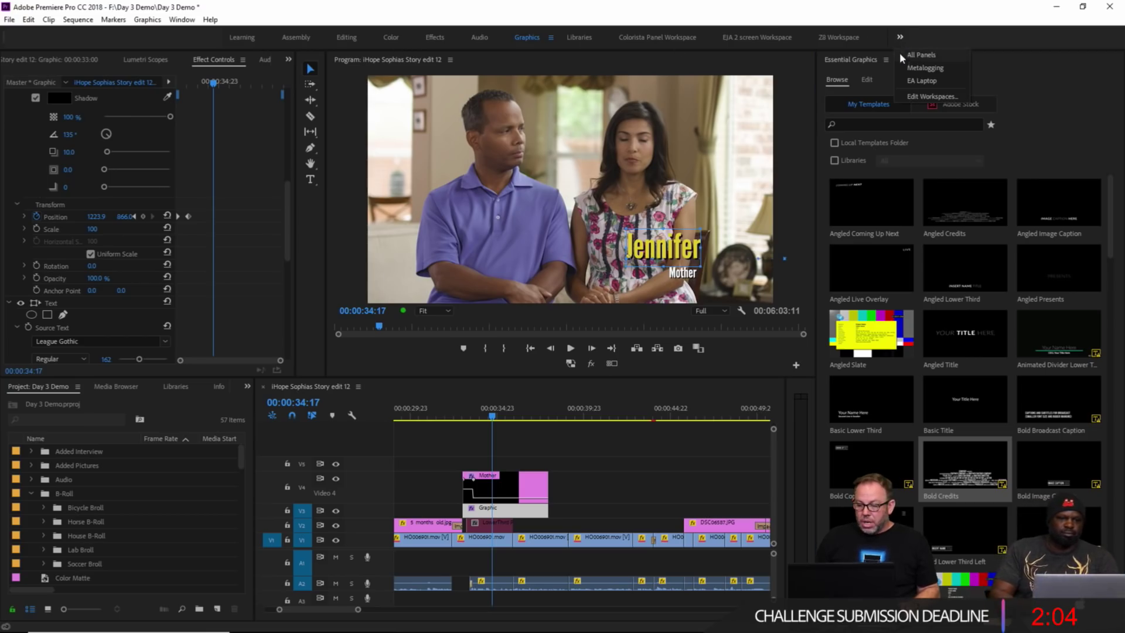
pyautogui.click(918, 80)
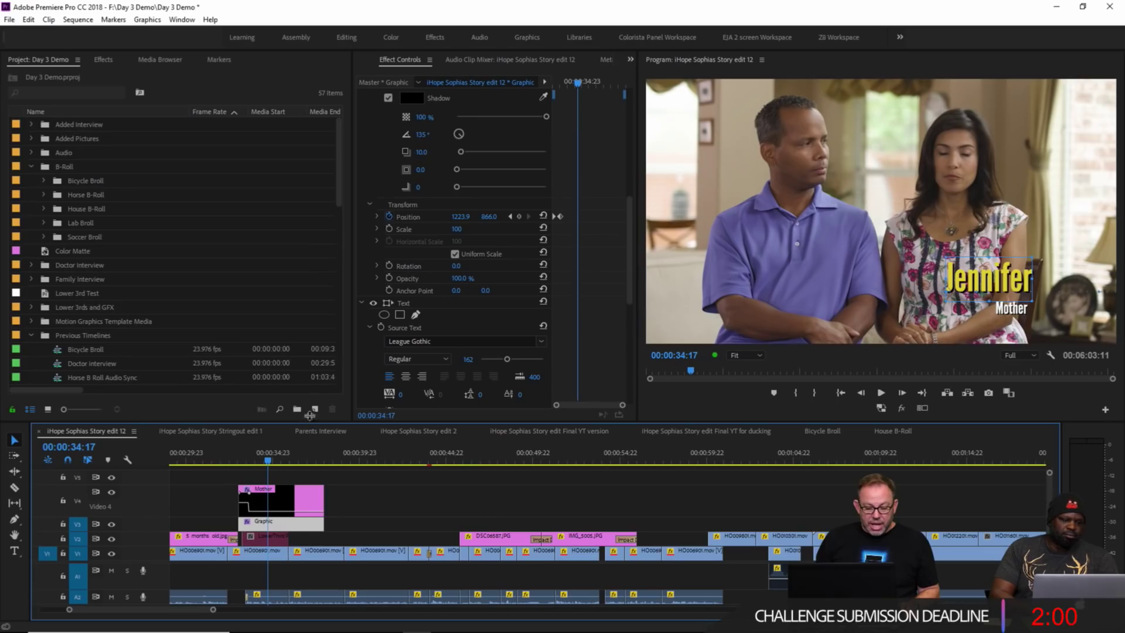
pyautogui.moveTo(312, 419); pyautogui.dragTo(316, 345)
pyautogui.press('\\')
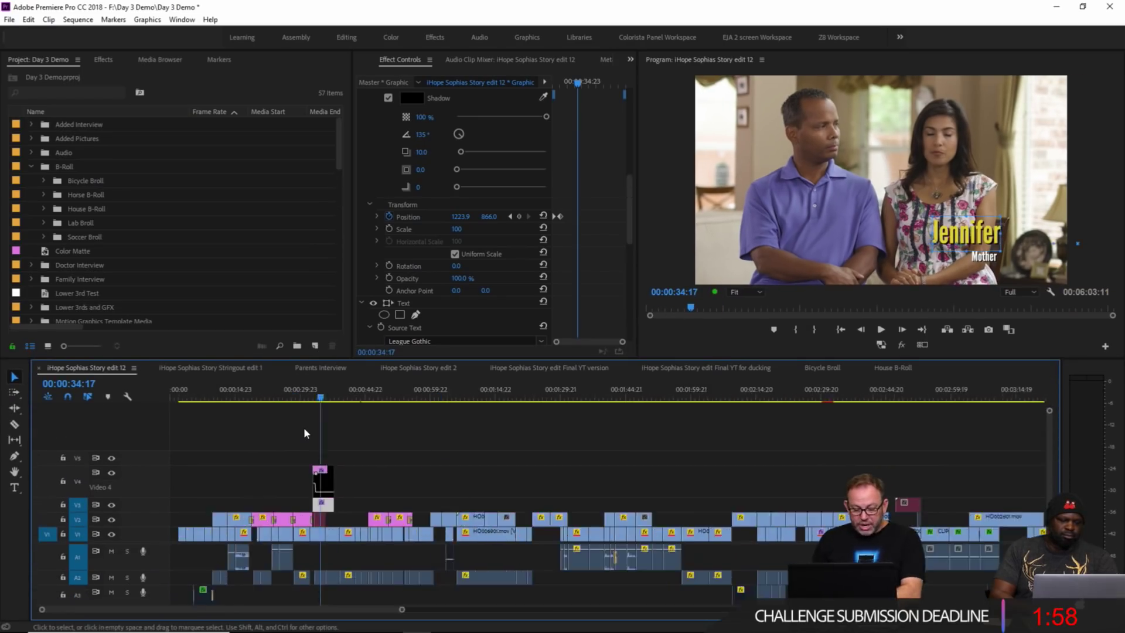
pyautogui.press('=')
pyautogui.press('=')
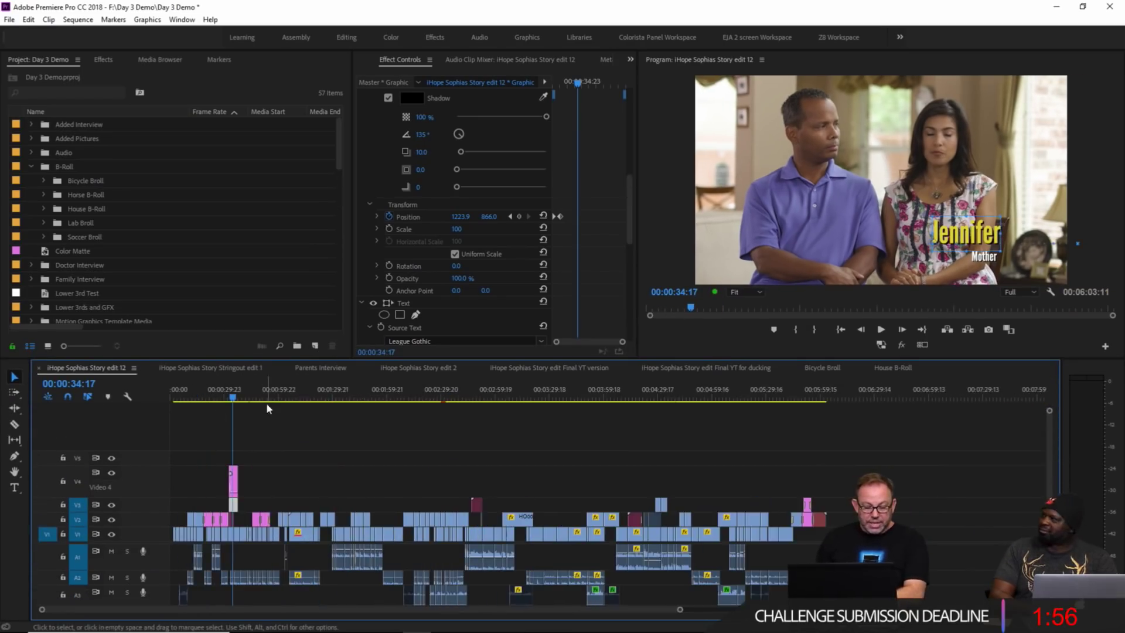
# Step: Open the sequence "iHope Sophias Story edit Final YT for ducking" and play its opening from 00:00:01:08
pyautogui.click(687, 368)
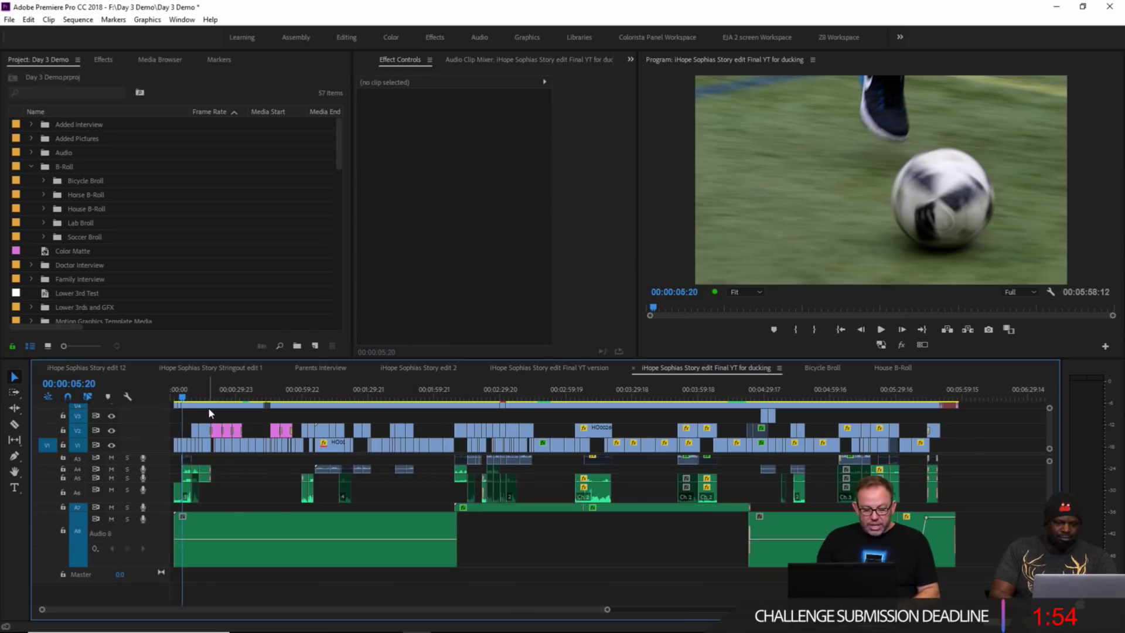
pyautogui.click(176, 394)
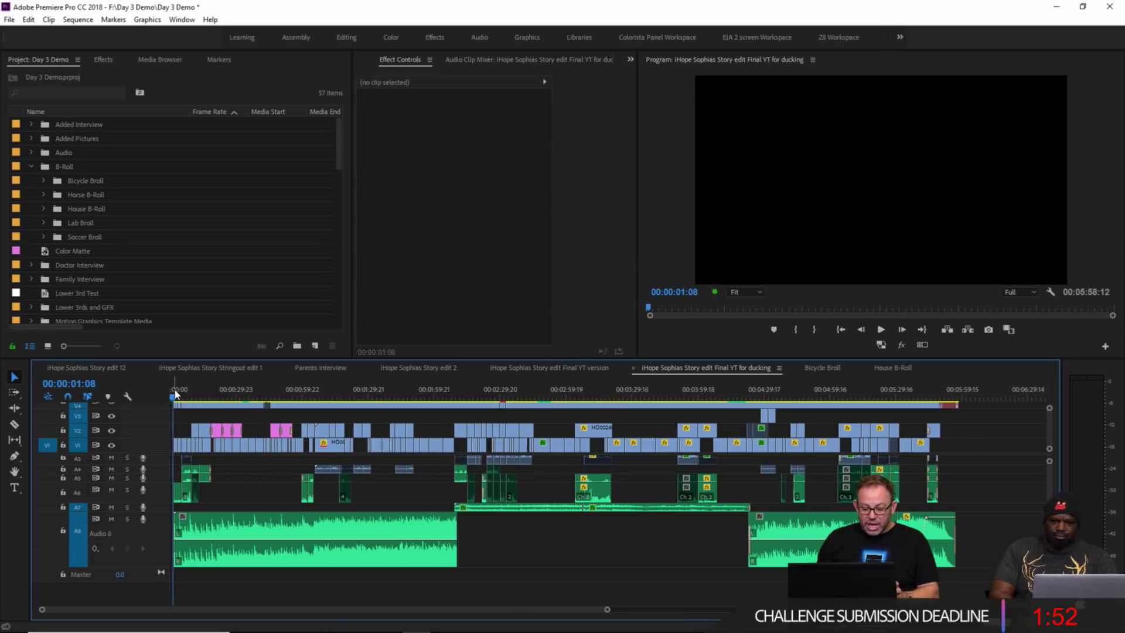
pyautogui.press('=')
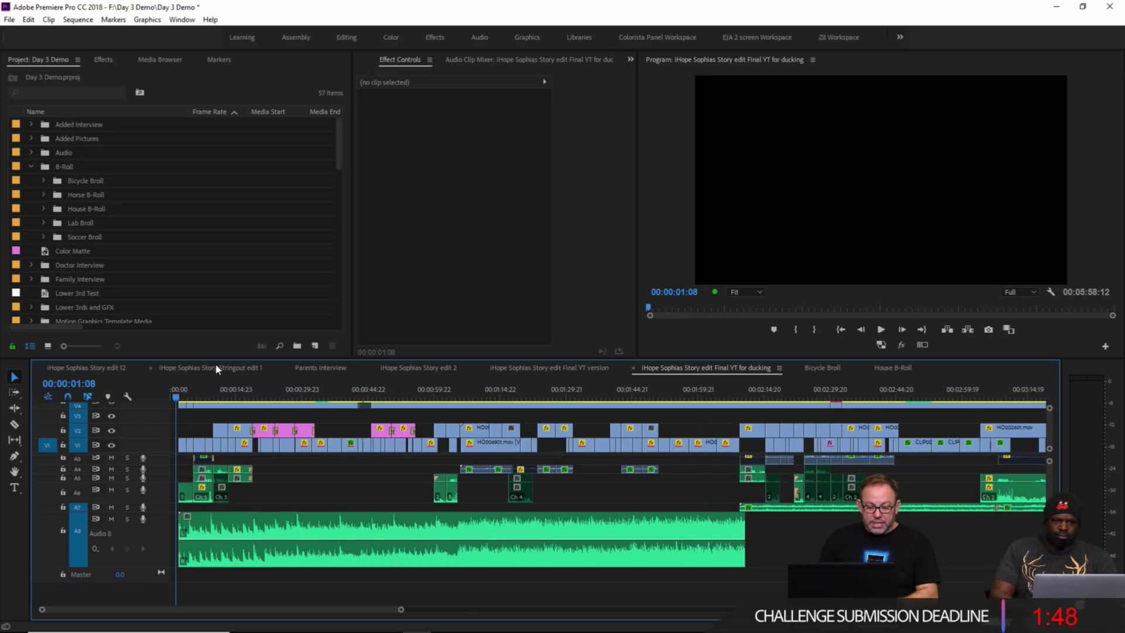
pyautogui.press('space')
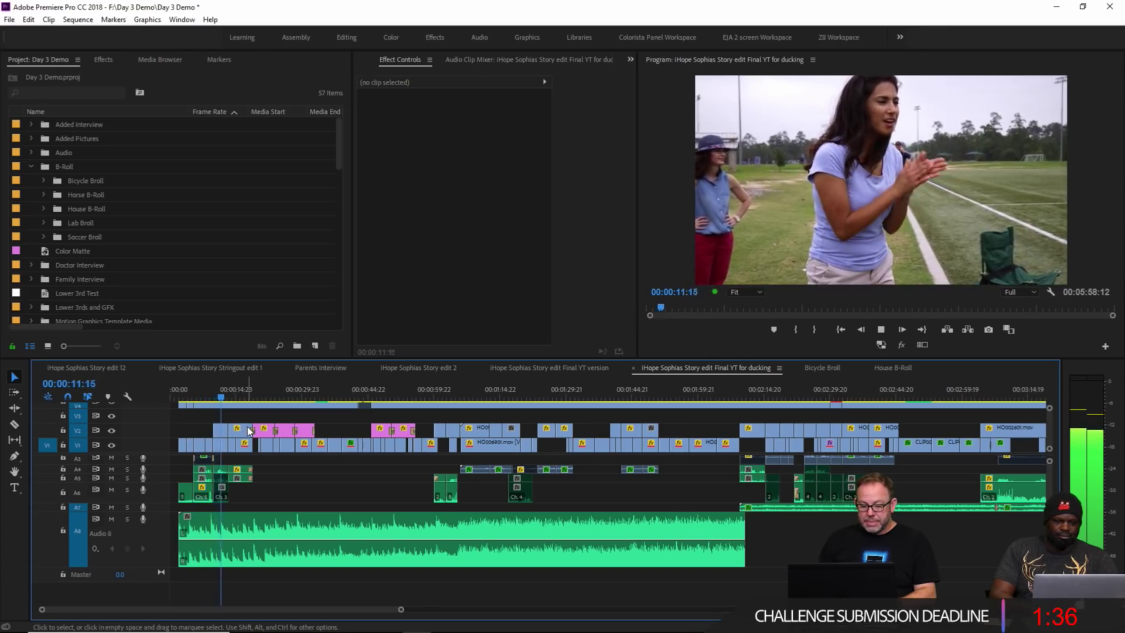
pyautogui.press('space')
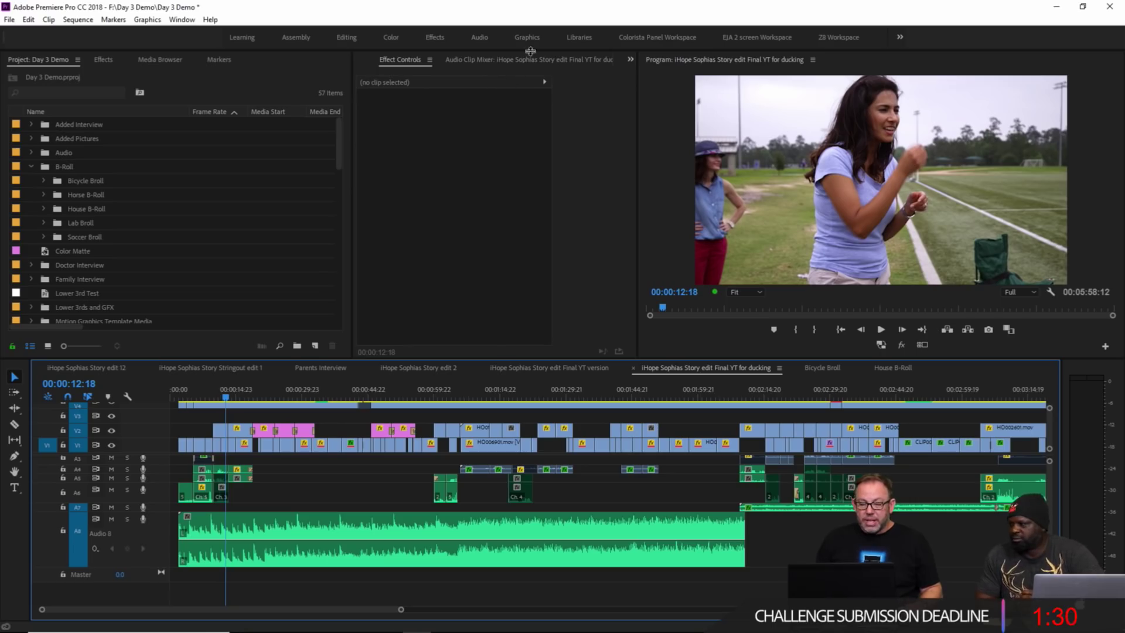
# Step: Switch to the Audio workspace and select the long music clip at the start of the Audio 8 track
pyautogui.click(481, 39)
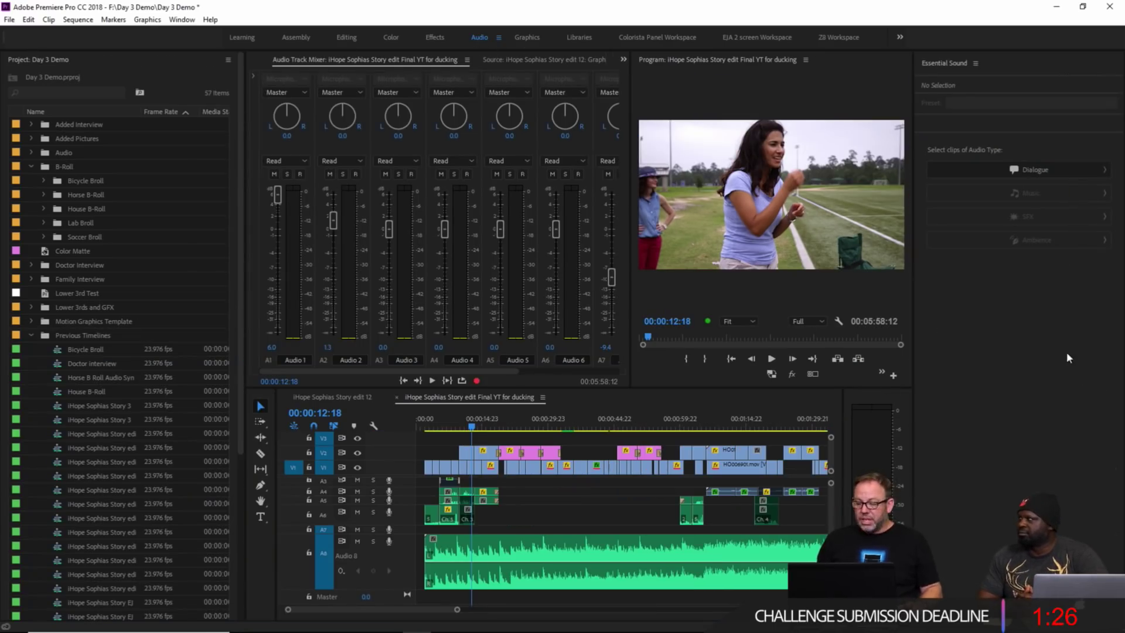
pyautogui.press('-')
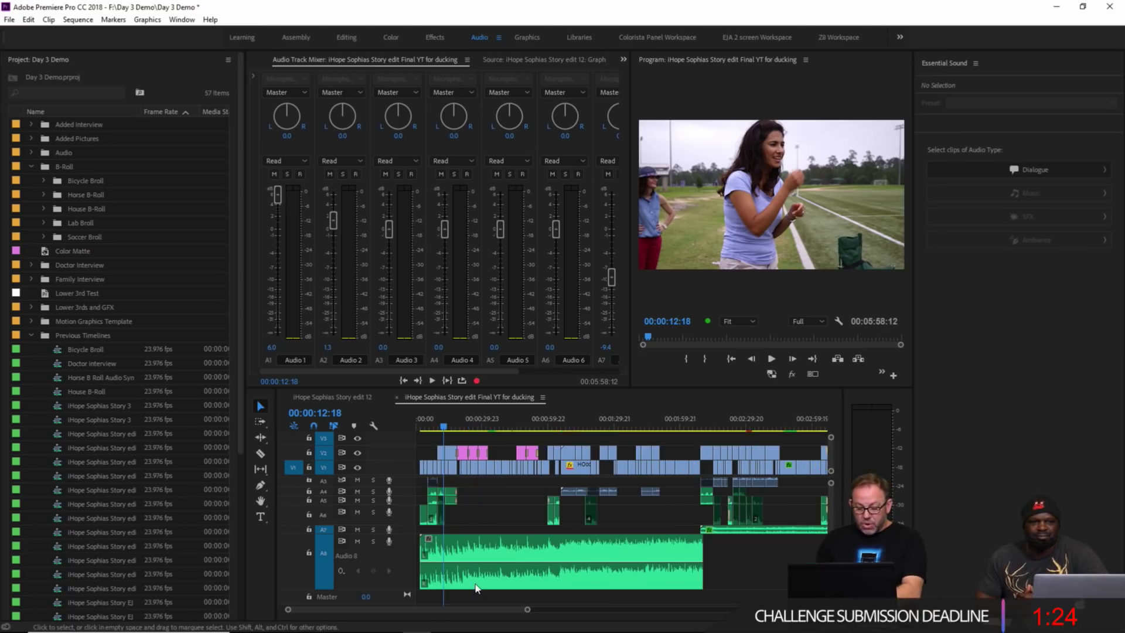
pyautogui.click(479, 551)
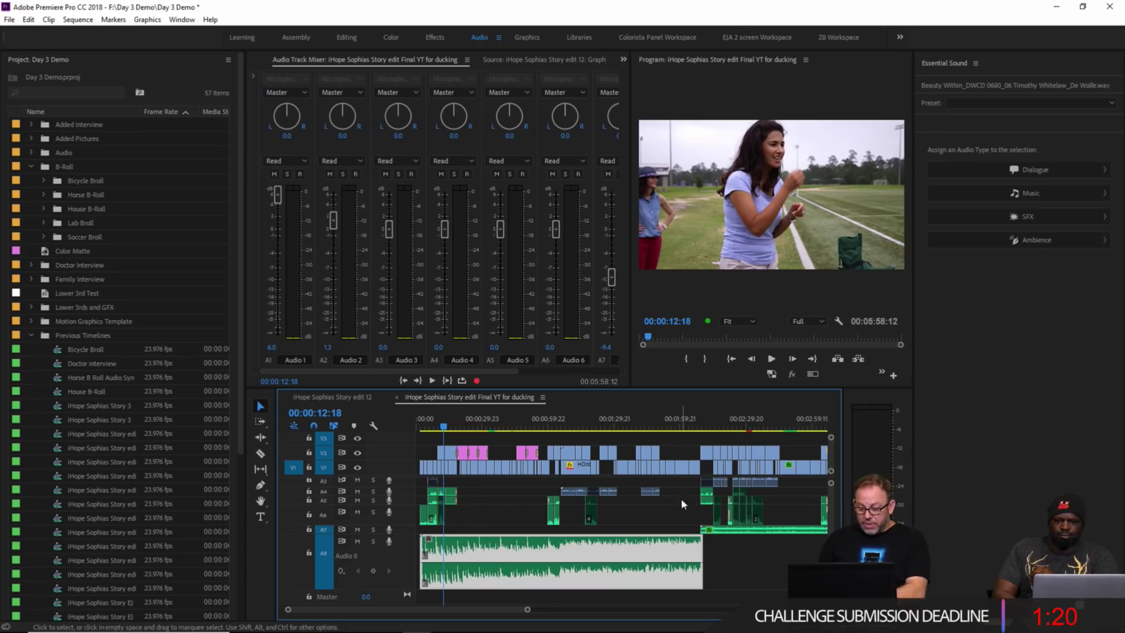
pyautogui.scroll(3, 445, 516)
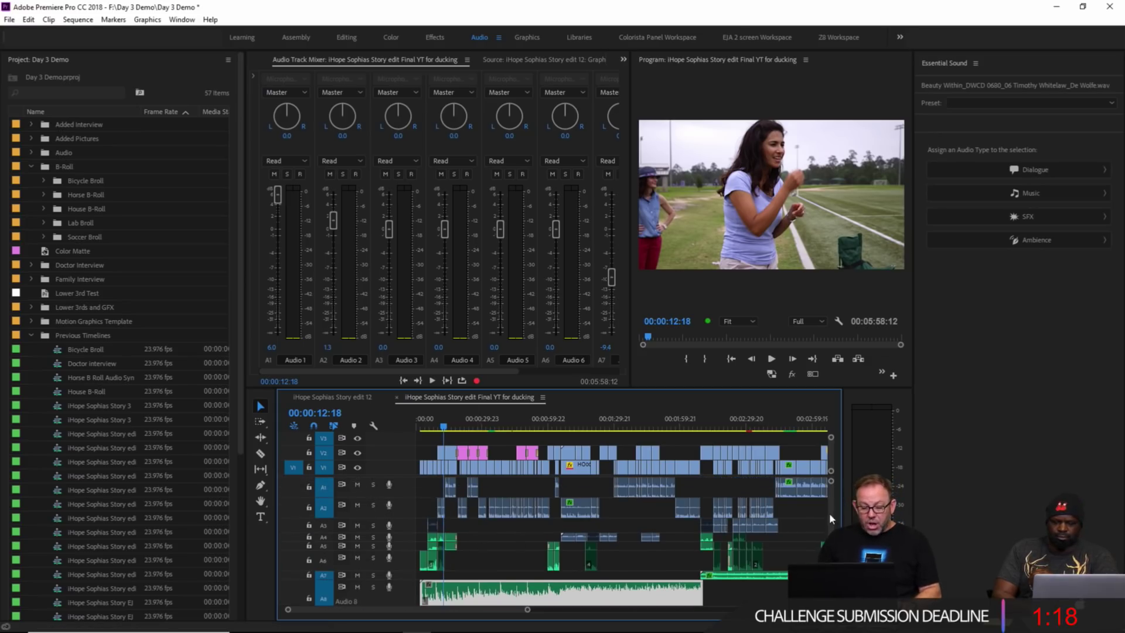
# Step: Assign the Music audio type to the selected long music clip on the Audio 8 track
pyautogui.scroll(2, 446, 487)
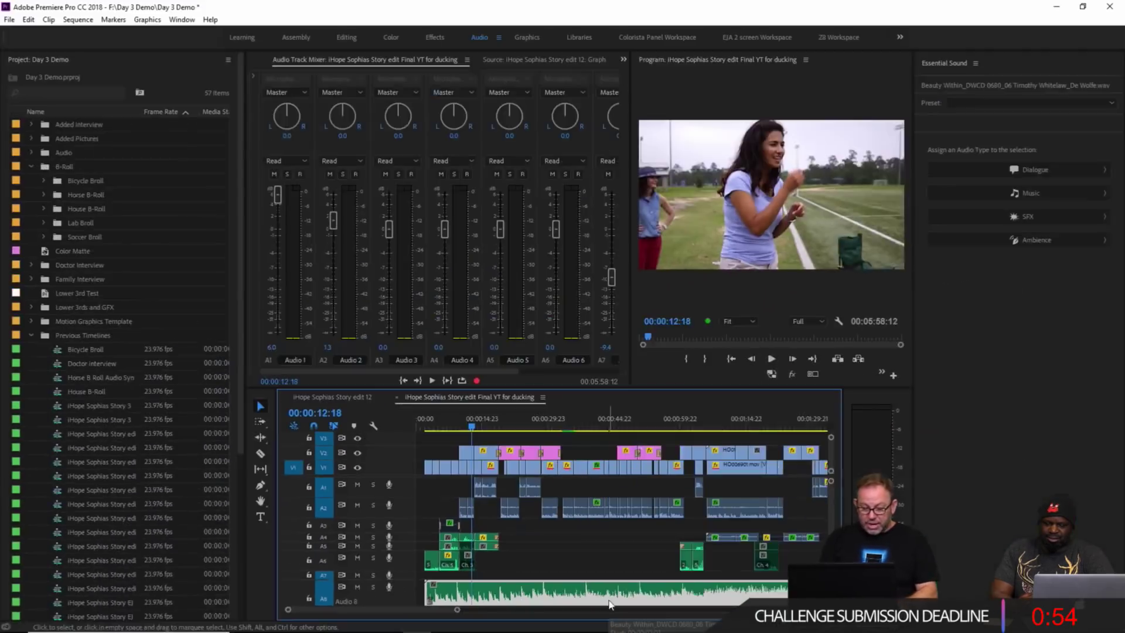
pyautogui.scroll(-3, 522, 586)
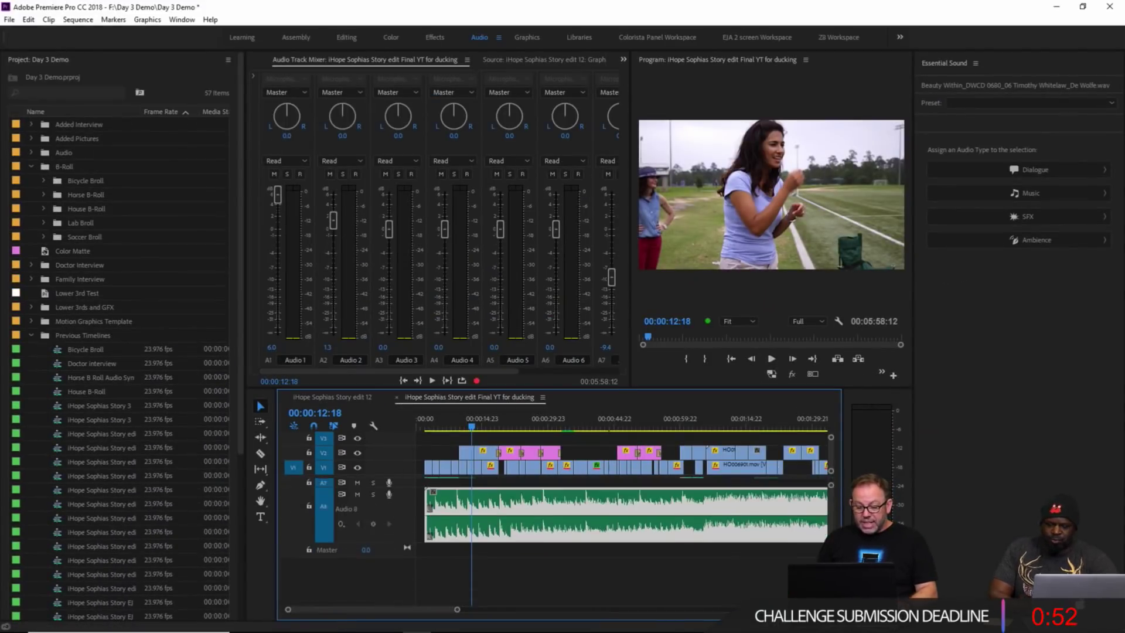
pyautogui.moveTo(458, 610); pyautogui.dragTo(504, 609)
pyautogui.scroll(3, 756, 548)
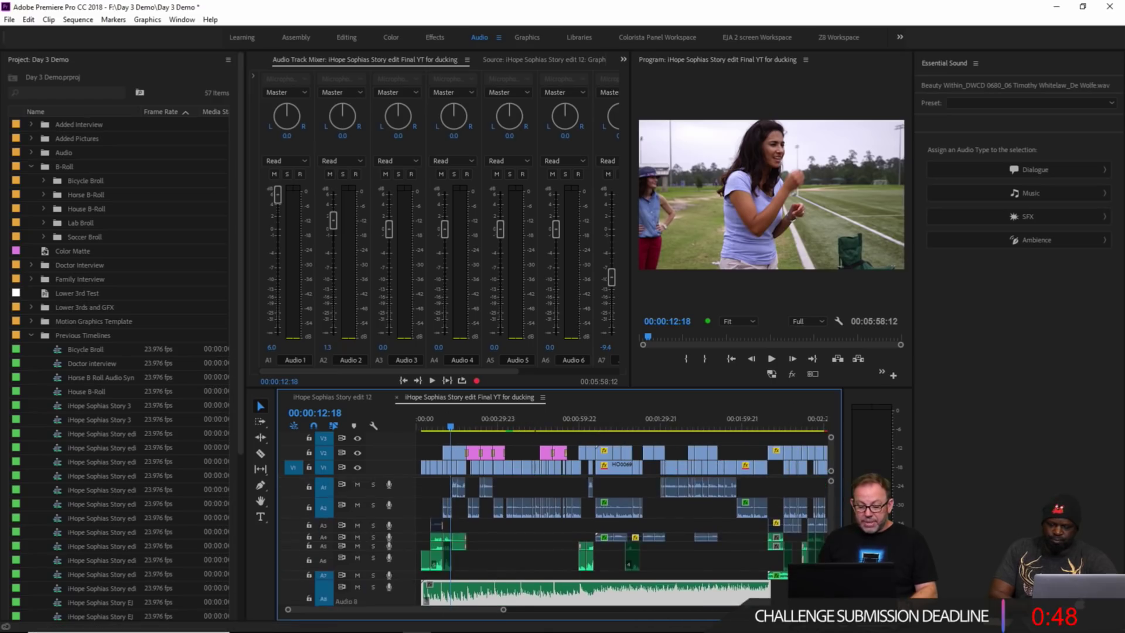
pyautogui.click(1026, 196)
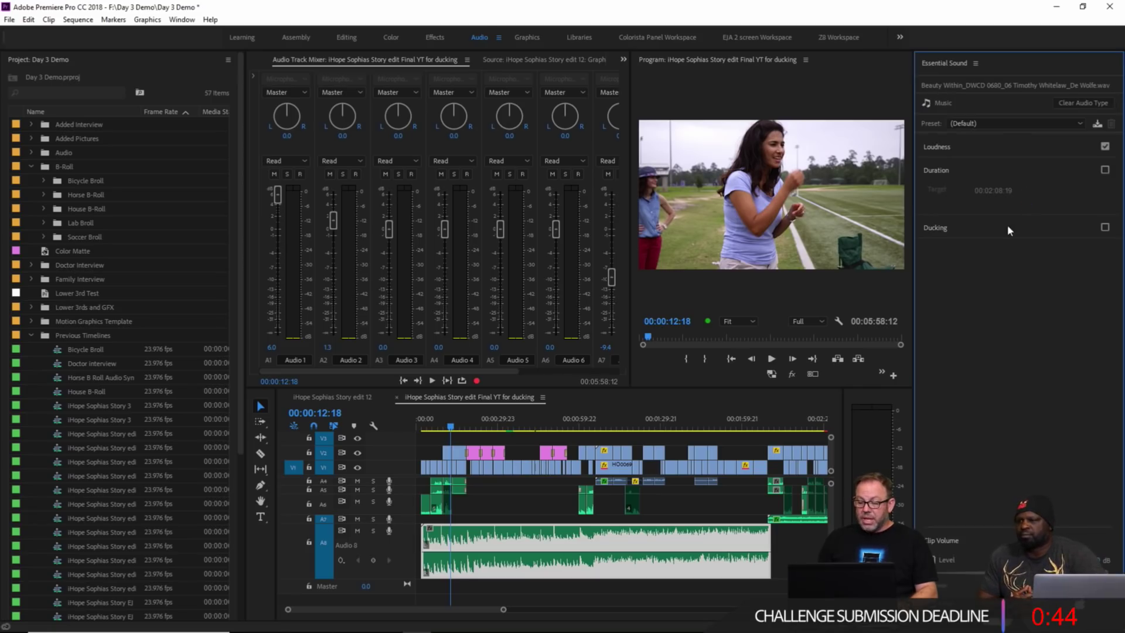
# Step: Enable ducking against dialogue for the music clip and generate its keyframes with sensitivity 6.0, reduction -18.0 dB and fades 800 ms
pyautogui.click(1105, 227)
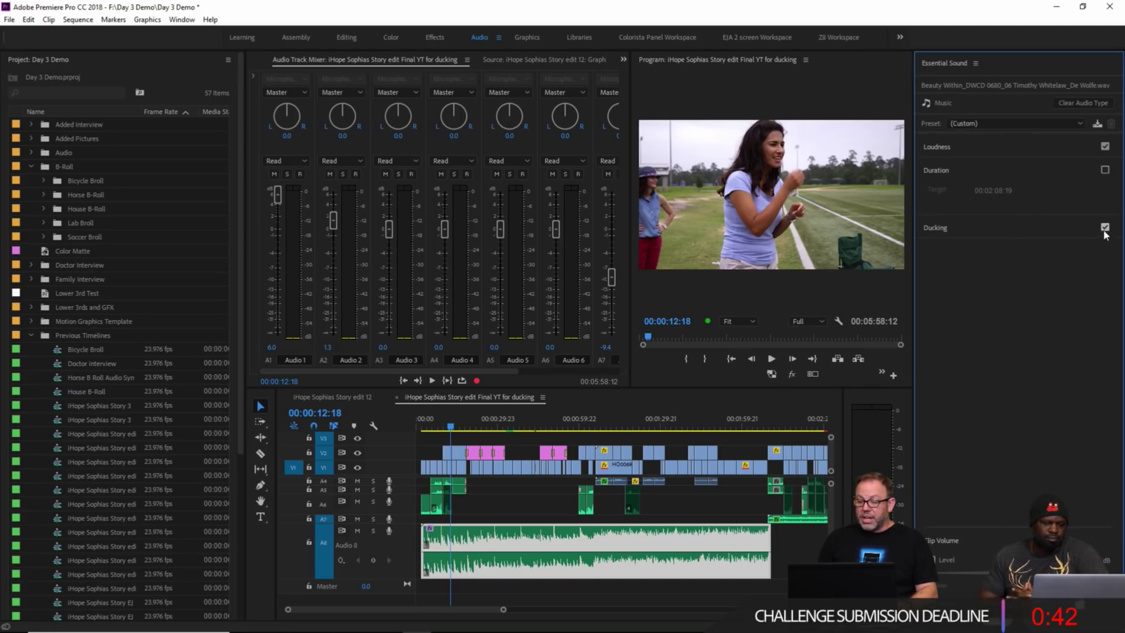
pyautogui.click(997, 228)
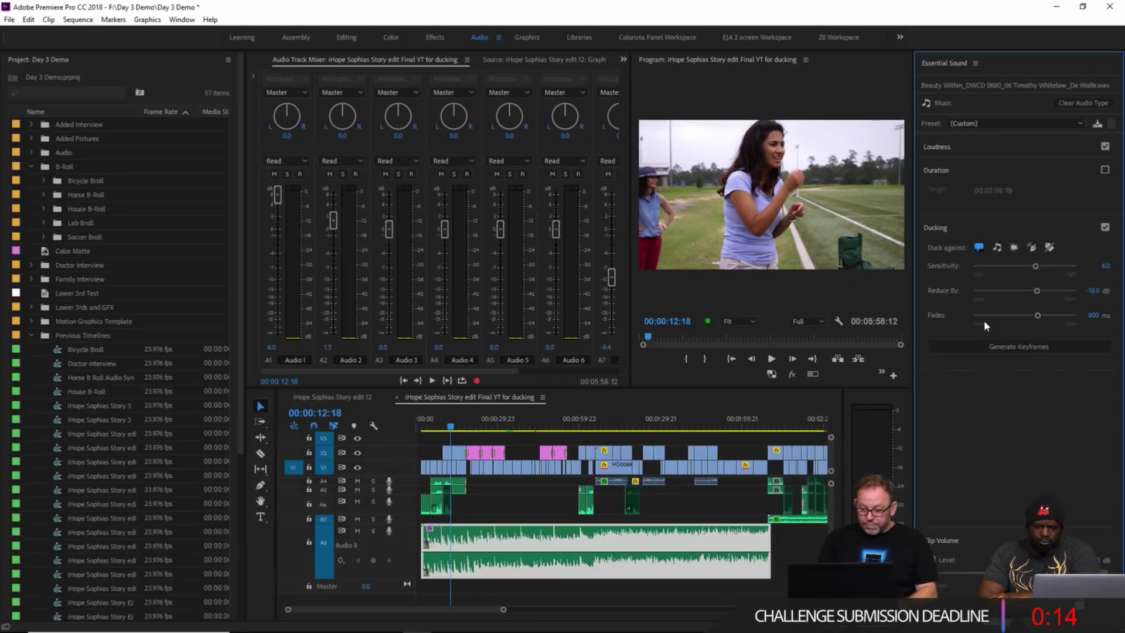
pyautogui.click(1014, 347)
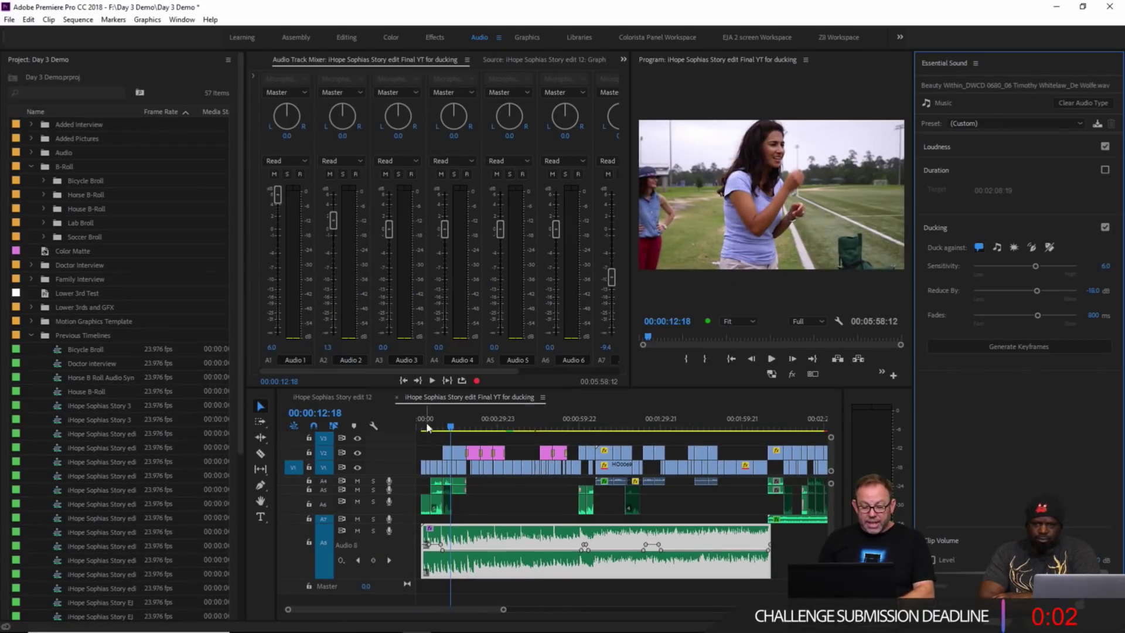
# Step: Play the sequence from near its start to 00:00:16:00 to hear the ducked music
pyautogui.click(430, 424)
pyautogui.press('space')
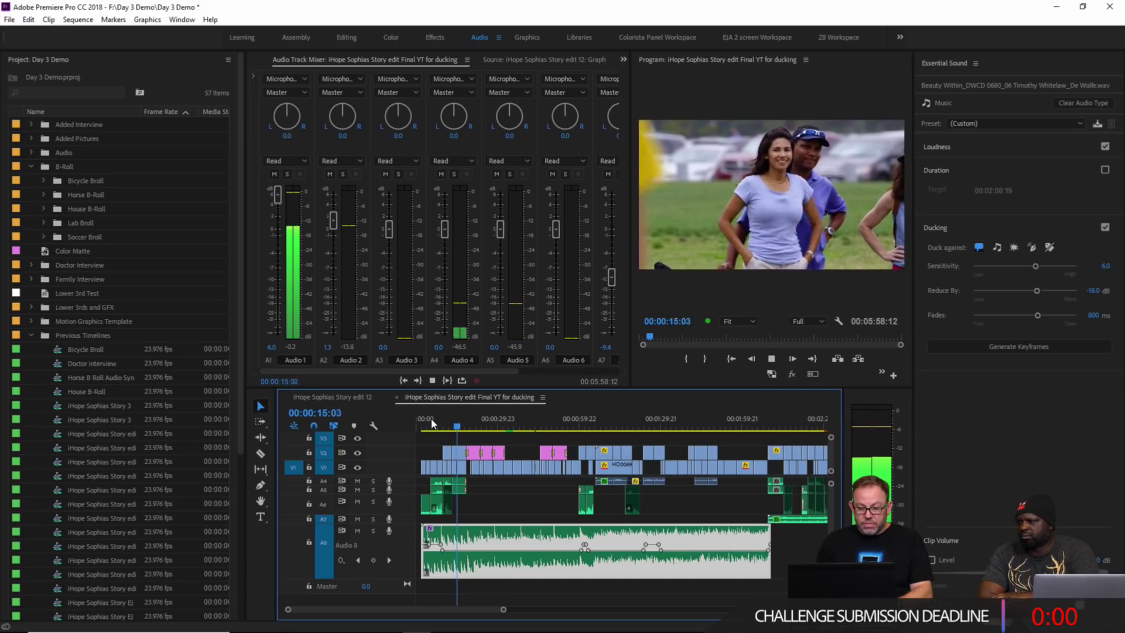
pyautogui.press('space')
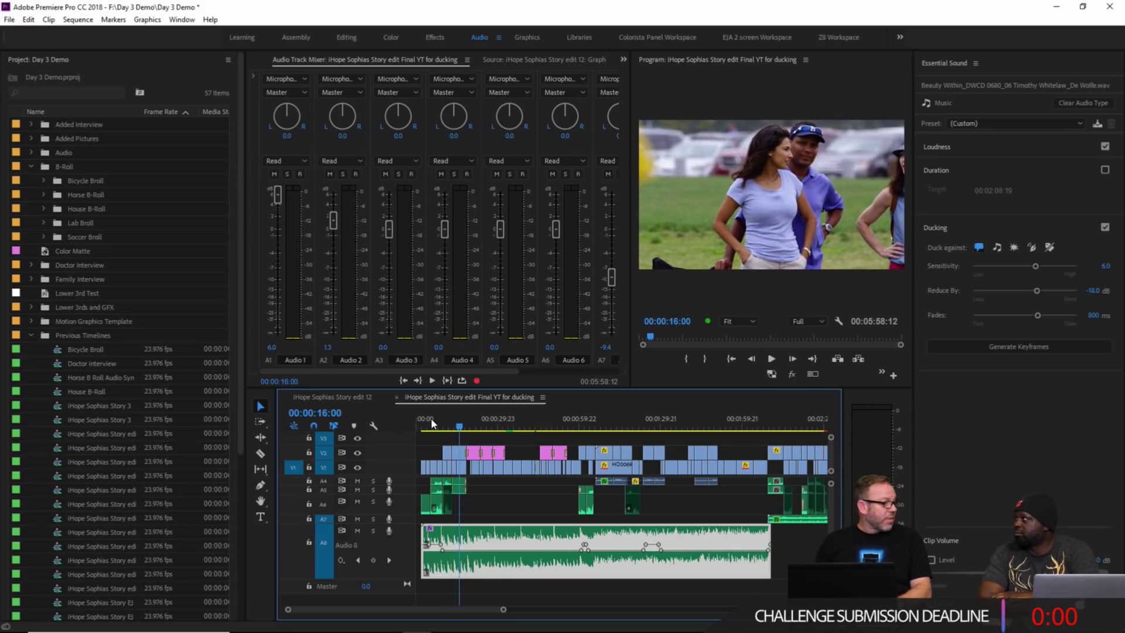
# Step: Play the sequence from shortly before 00:00:57:19 to 00:01:07:08 and examine the ducking keyframes there
pyautogui.click(567, 424)
pyautogui.press('space')
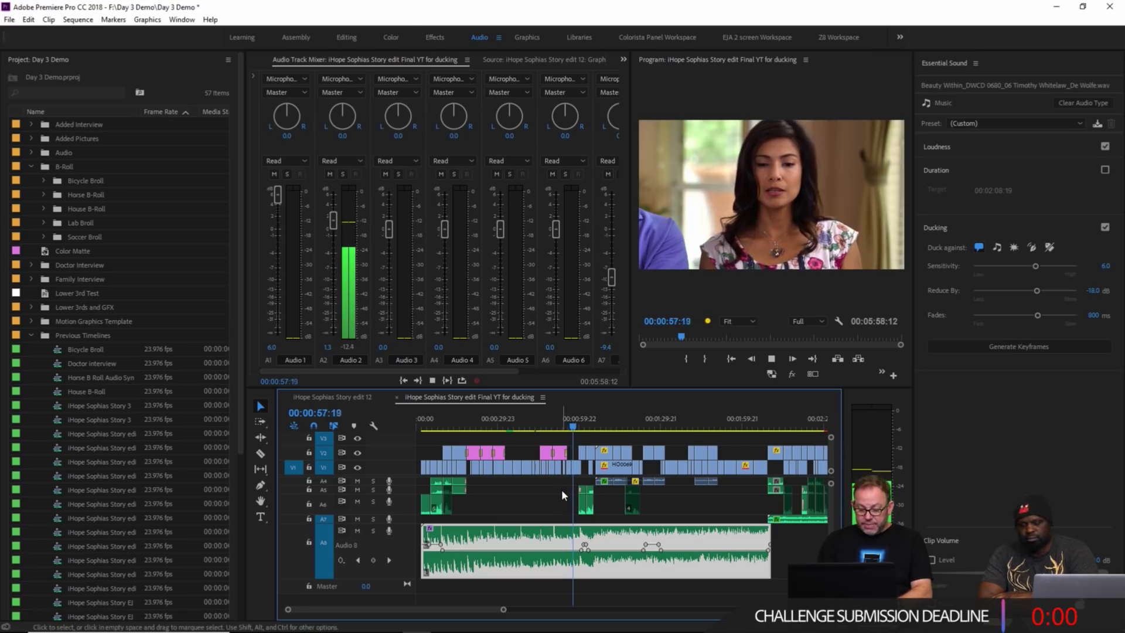
pyautogui.press('=')
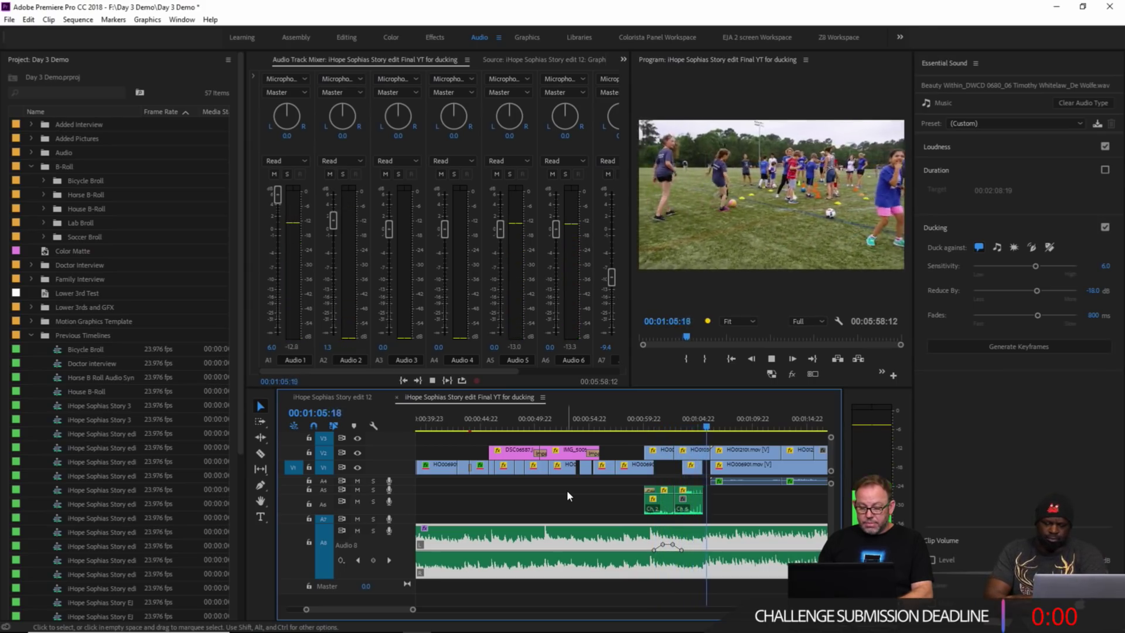
pyautogui.press('space')
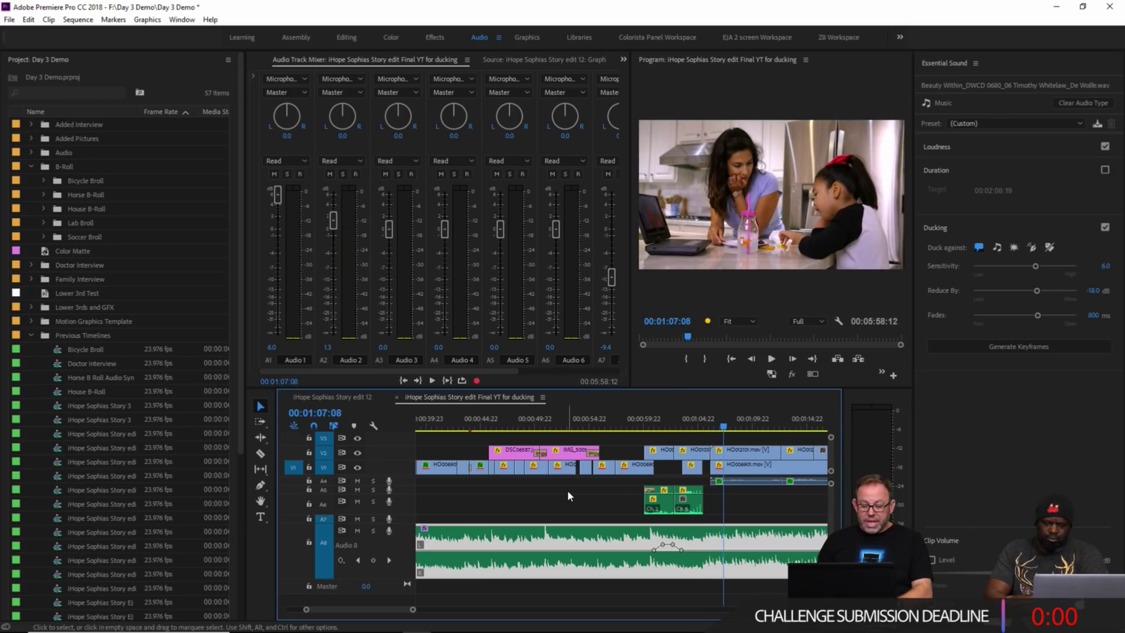
pyautogui.press('-')
pyautogui.press('-')
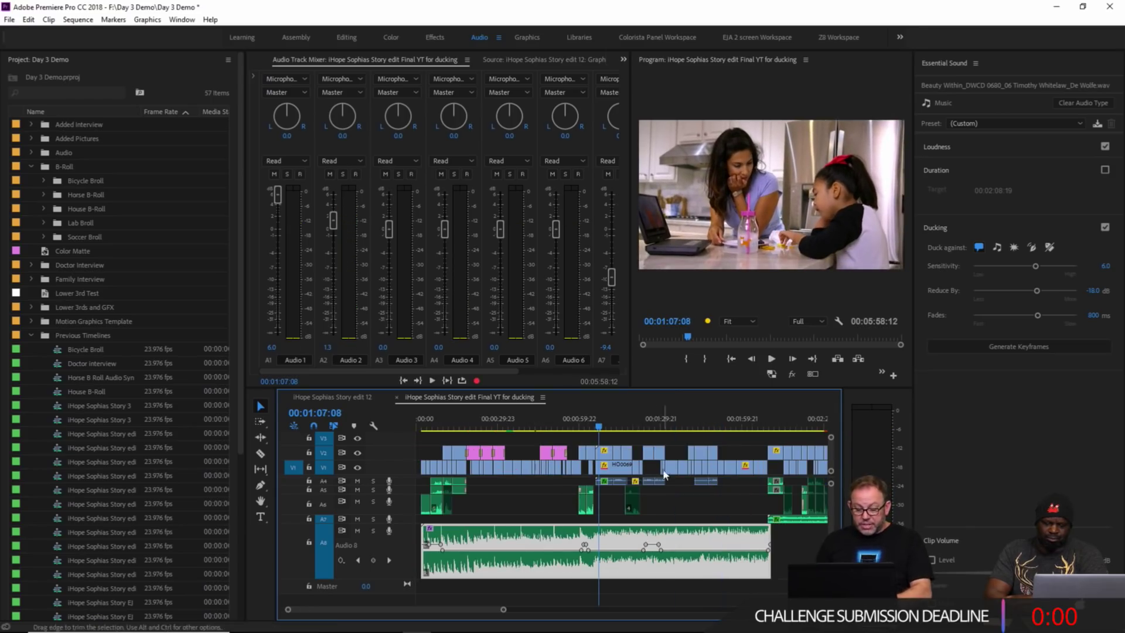
# Step: Play the interview passage around 00:01:20:20 and continue to 00:01:27:14, checking the music's rise after the dialogue
pyautogui.click(636, 427)
pyautogui.press('=')
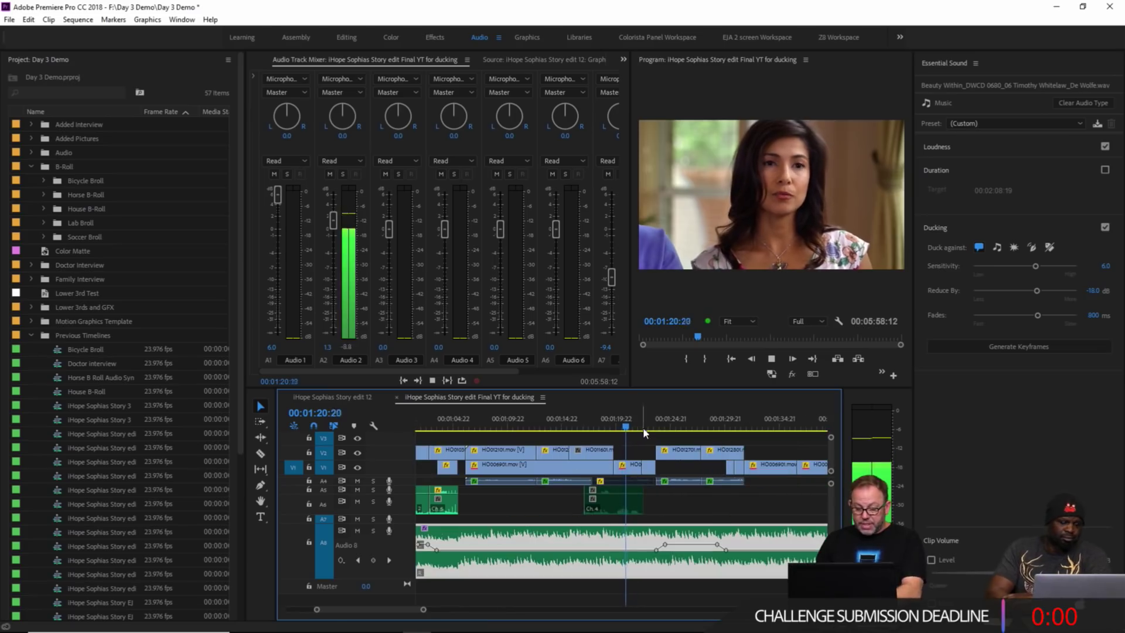
pyautogui.press('space')
pyautogui.click(642, 426)
pyautogui.press('space')
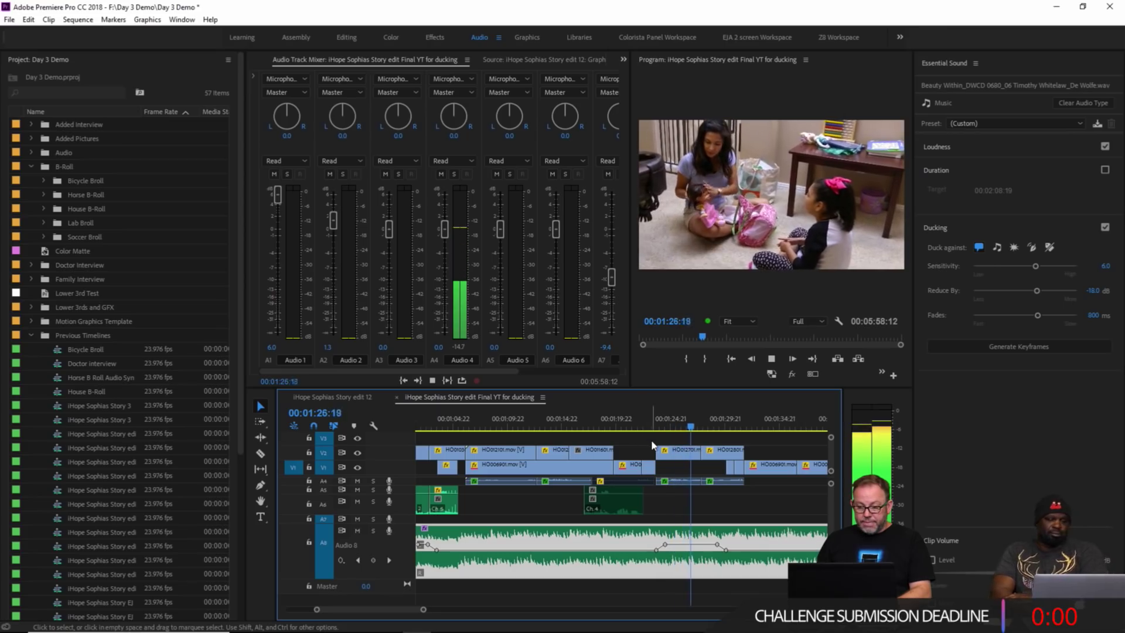
pyautogui.press('space')
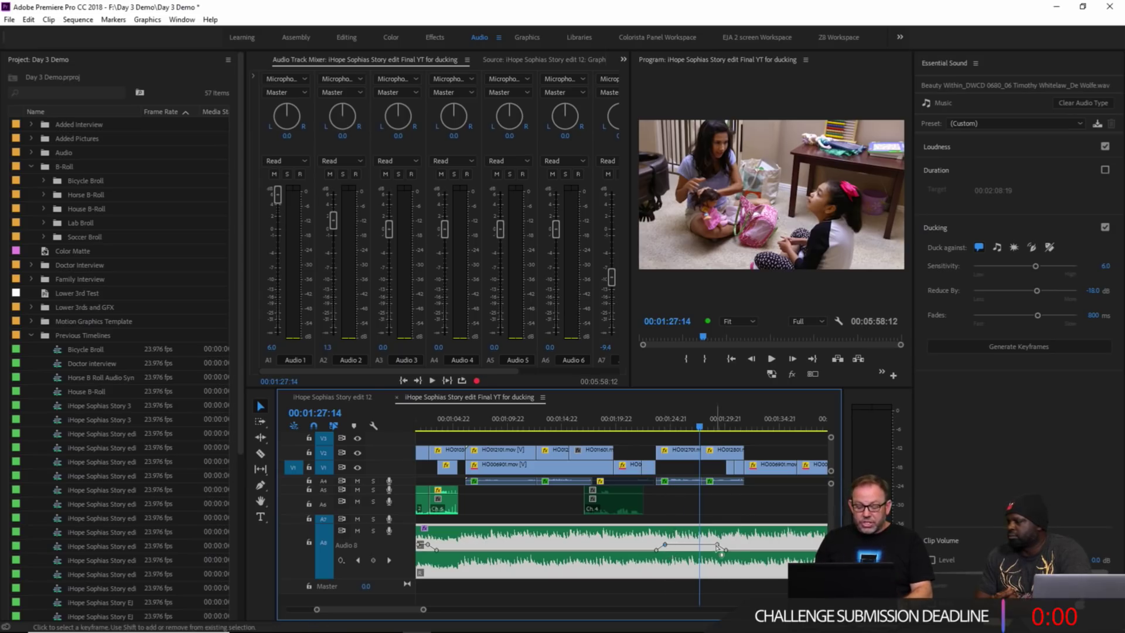
# Step: Slightly lower the two raised music keyframes around 00:01:27:14 and play that section through to 00:01:31:16
pyautogui.moveTo(719, 546); pyautogui.dragTo(719, 549)
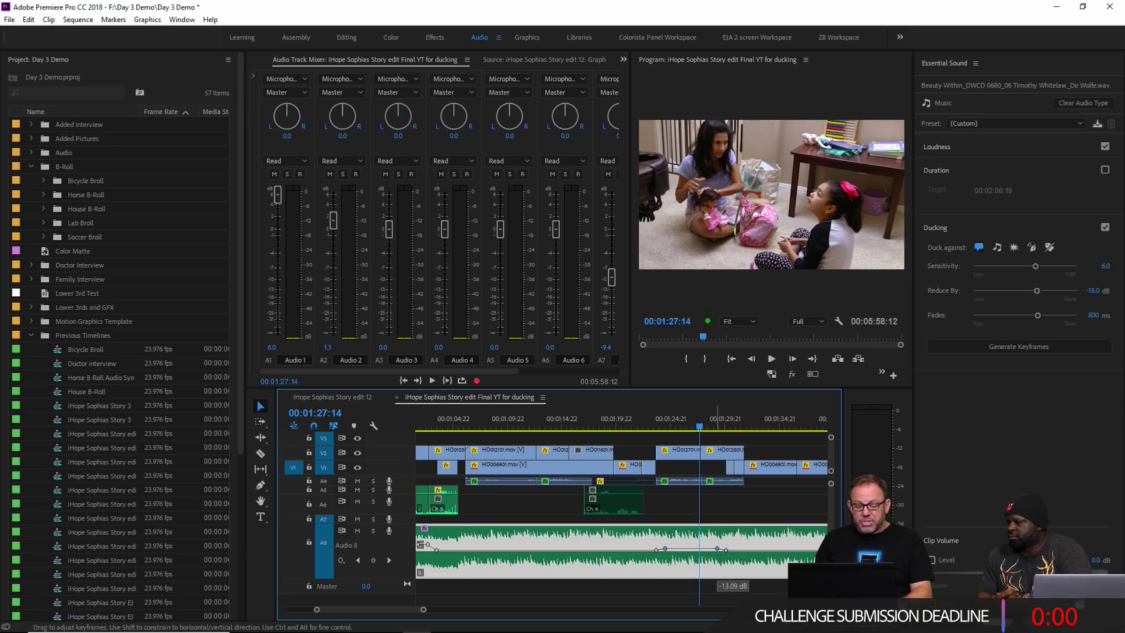
pyautogui.moveTo(719, 550); pyautogui.dragTo(719, 546)
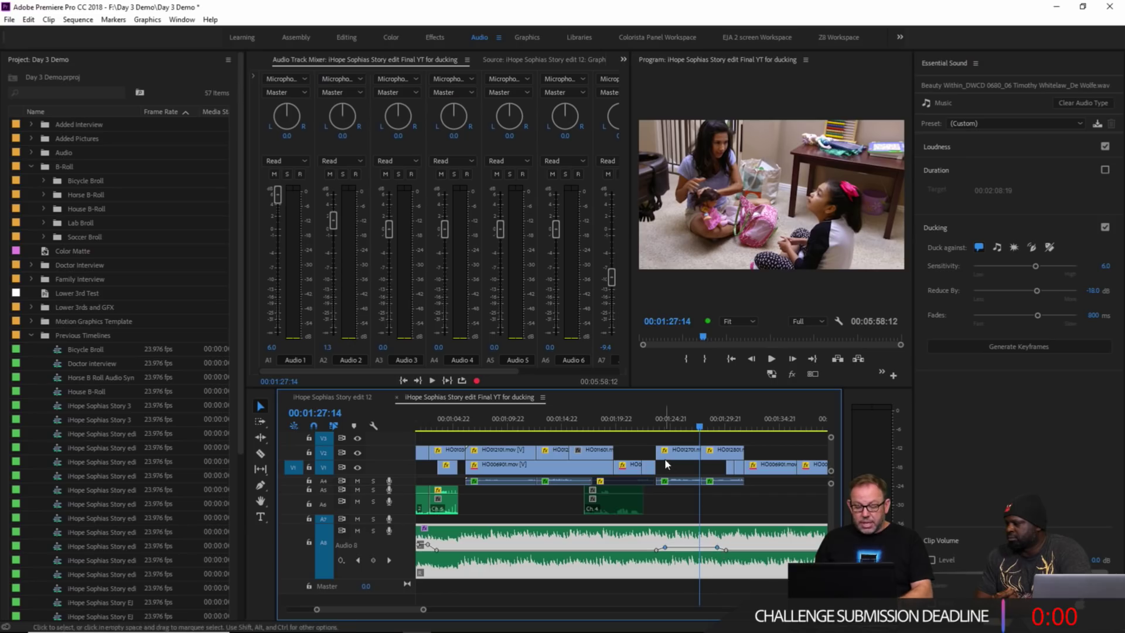
pyautogui.click(634, 425)
pyautogui.press('space')
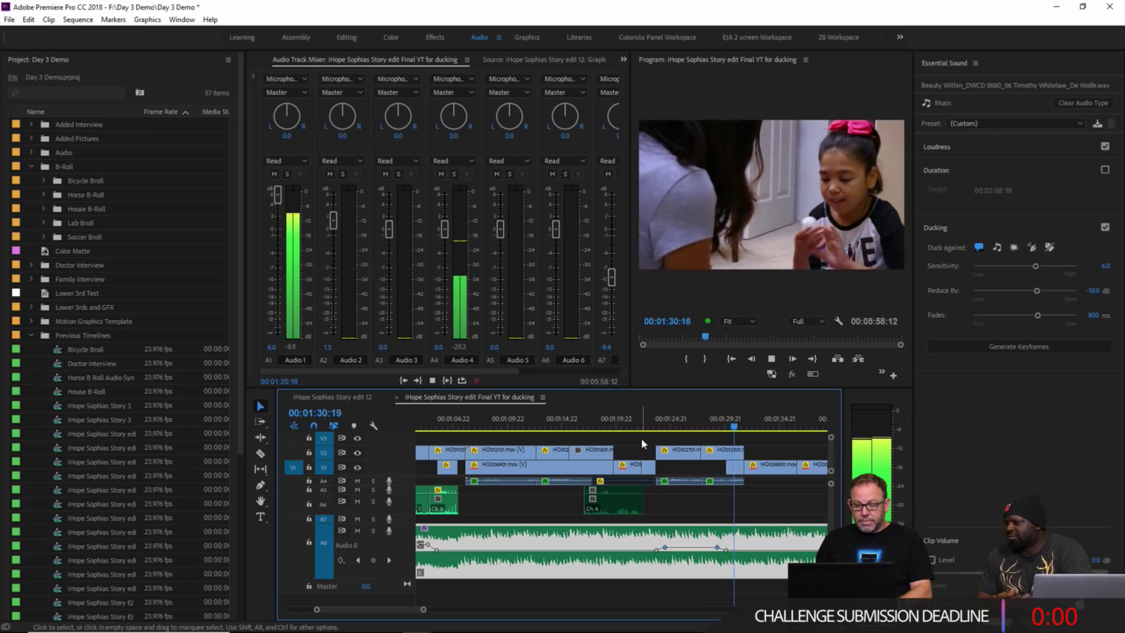
pyautogui.press('space')
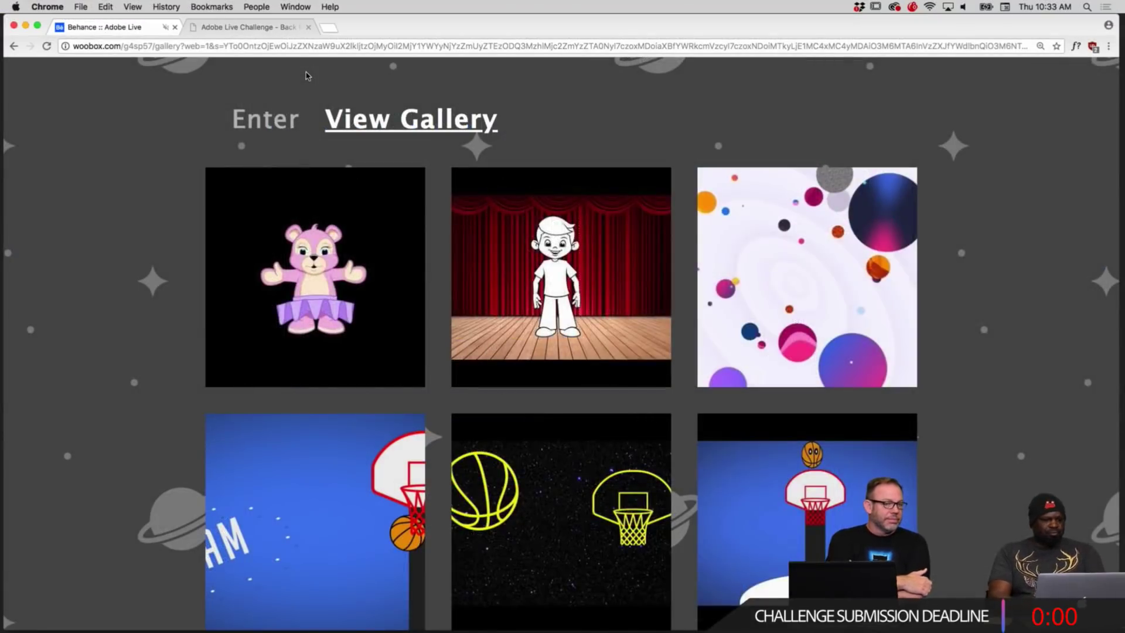
# Step: In Chrome's challenge gallery, play the cartoon boy on stage entry with the volume raised, and the preceding pink bear entry
pyautogui.moveTo(286, 219)
pyautogui.moveTo(574, 280)
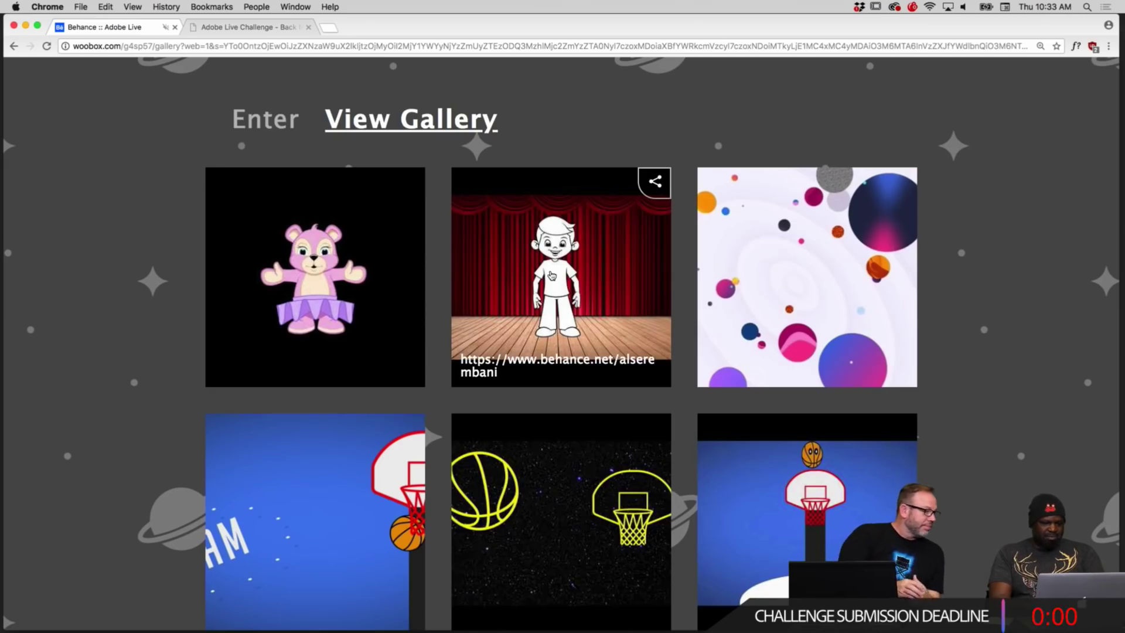
pyautogui.click(574, 280)
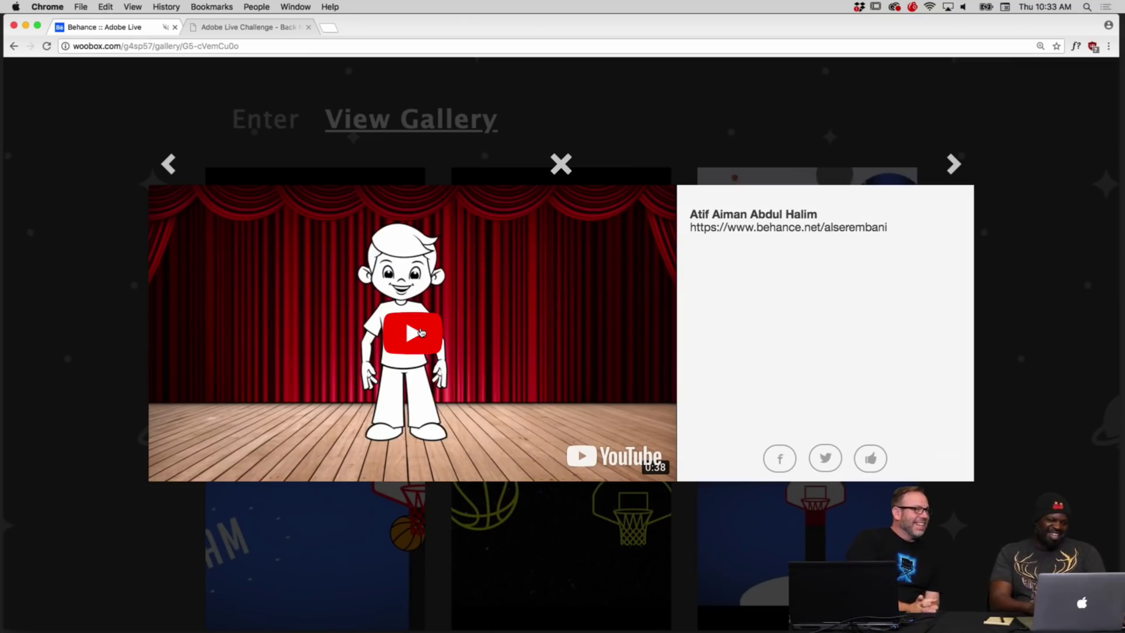
pyautogui.press('XF86AudioRaiseVolume')
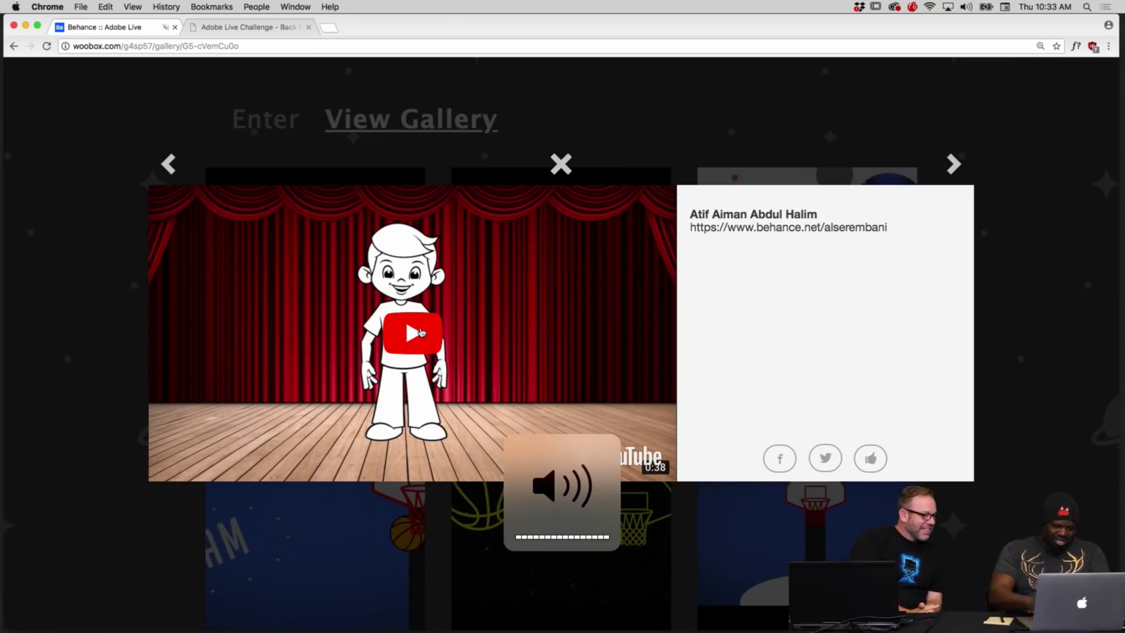
pyautogui.click(421, 332)
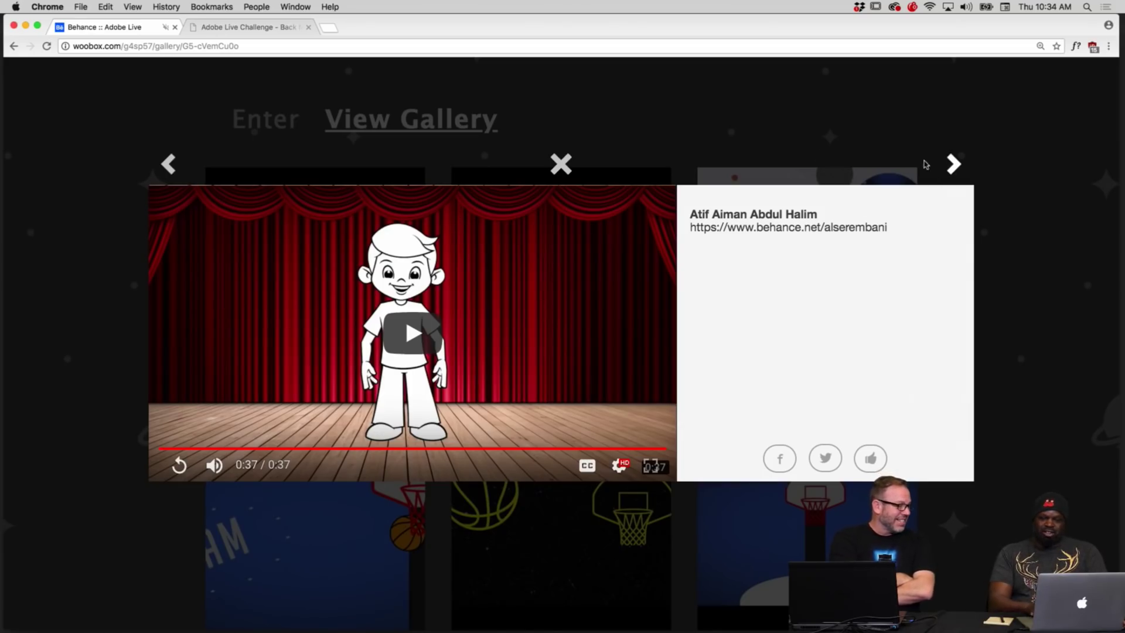
pyautogui.click(167, 165)
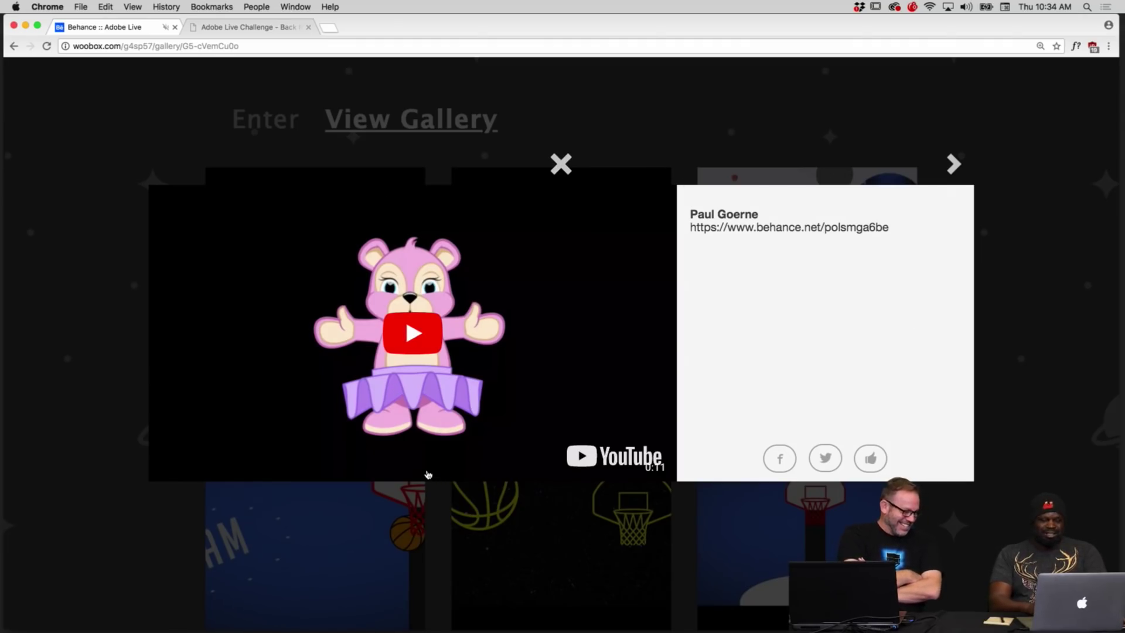
pyautogui.click(422, 335)
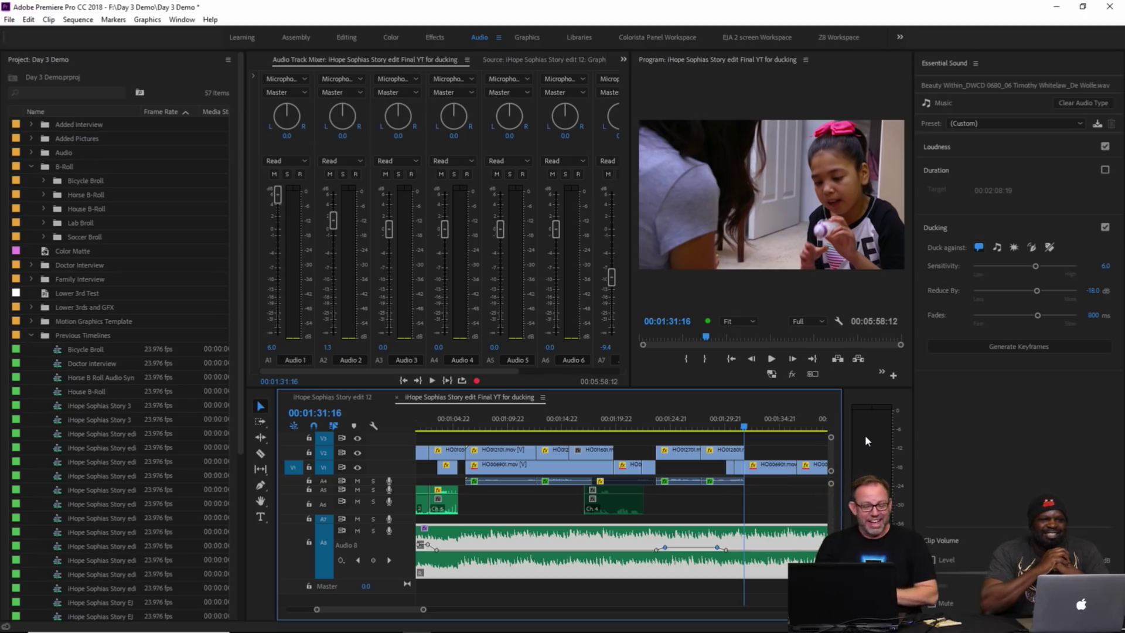
# Step: Back in Premiere Pro, collapse the Previous Timelines bin and switch to the EA Laptop workspace
pyautogui.click(31, 335)
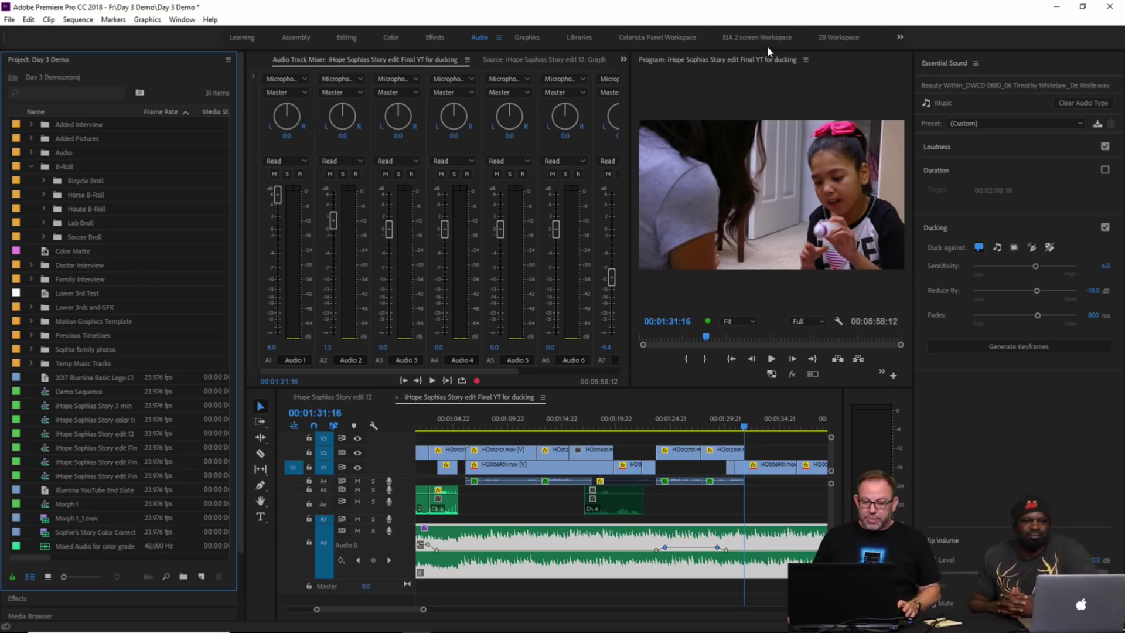
pyautogui.click(901, 37)
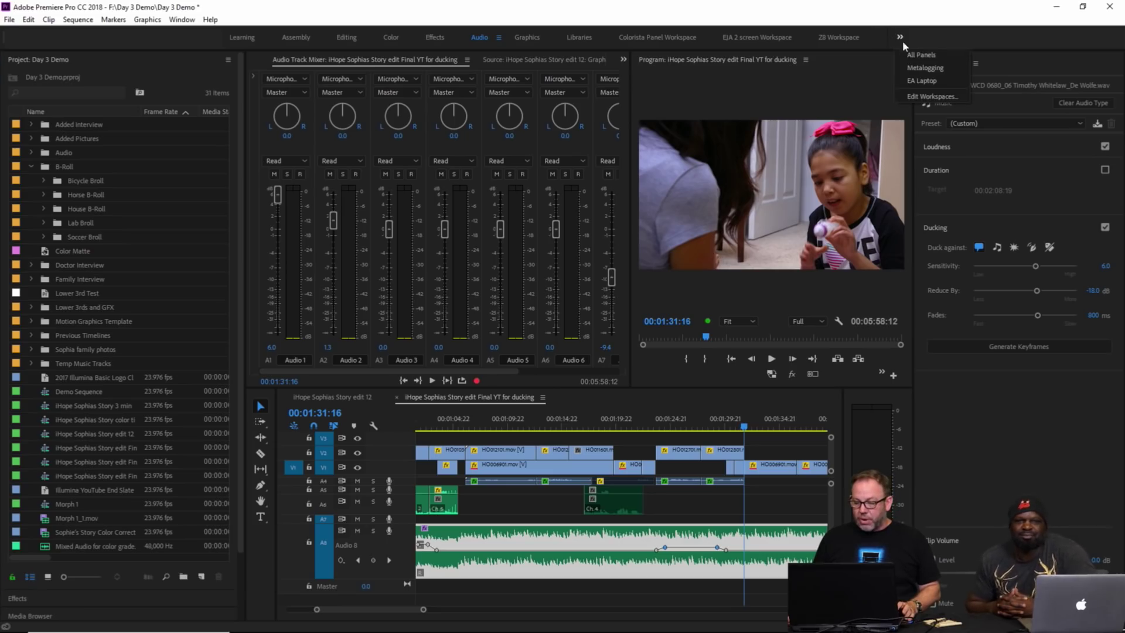
pyautogui.click(919, 80)
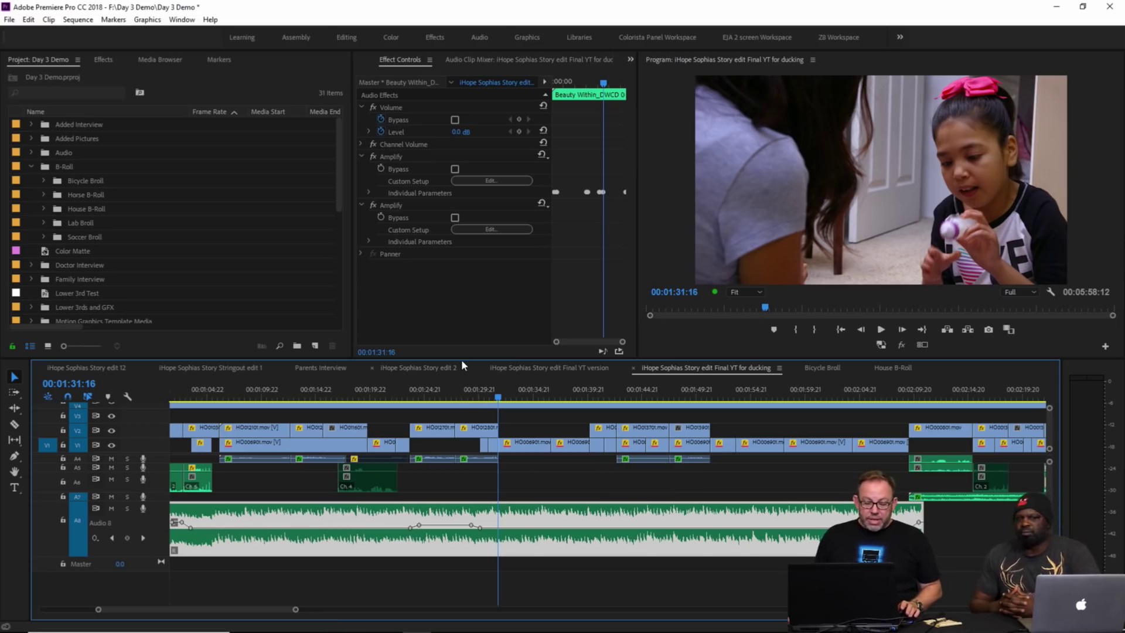
# Step: Reduce the Audio 8 track's height and make the timeline area shorter so the preview and project areas are larger
pyautogui.moveTo(462, 359); pyautogui.dragTo(466, 320)
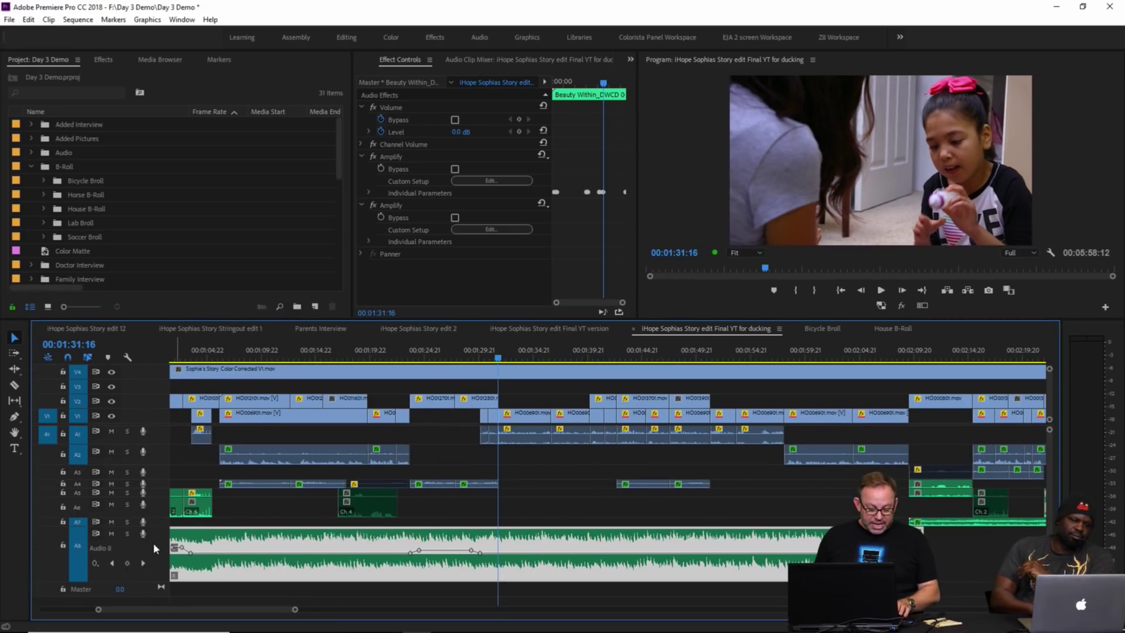
pyautogui.scroll(-3, 153, 543)
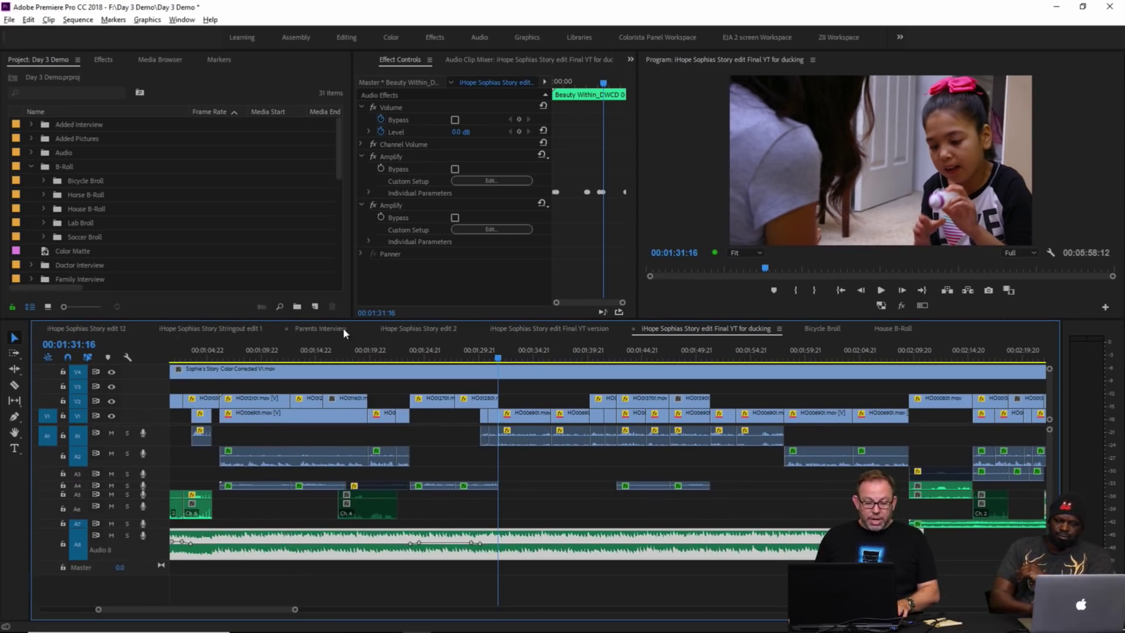
pyautogui.moveTo(345, 320); pyautogui.dragTo(334, 378)
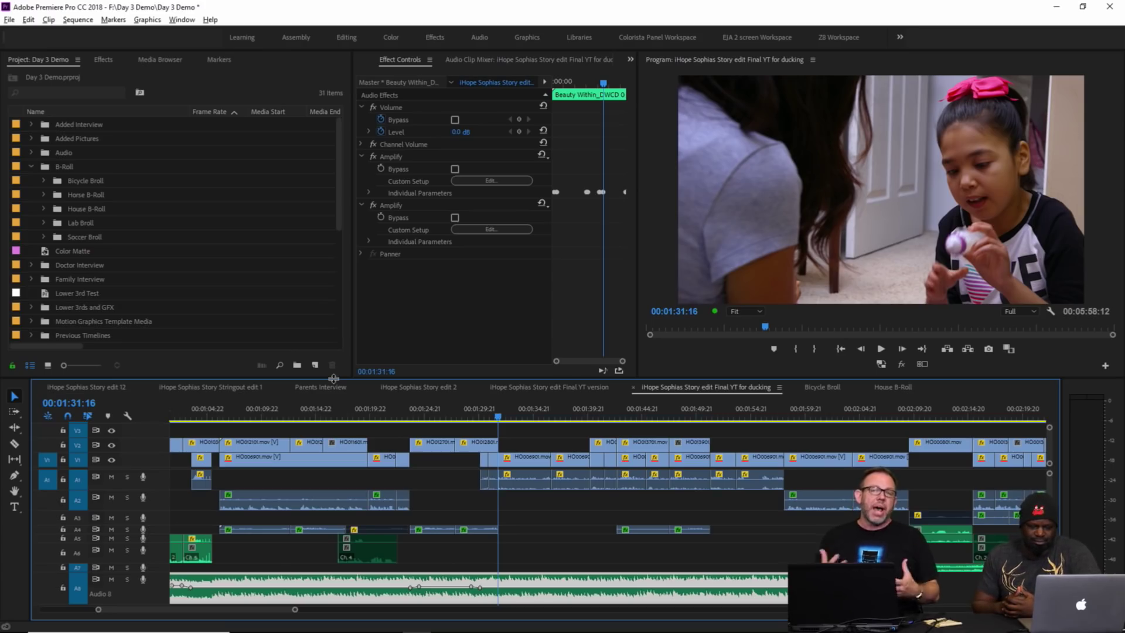
# Step: Move the playhead to 00:01:13:23 and show the whole ducking sequence in the timeline
pyautogui.moveTo(352, 409); pyautogui.dragTo(326, 412)
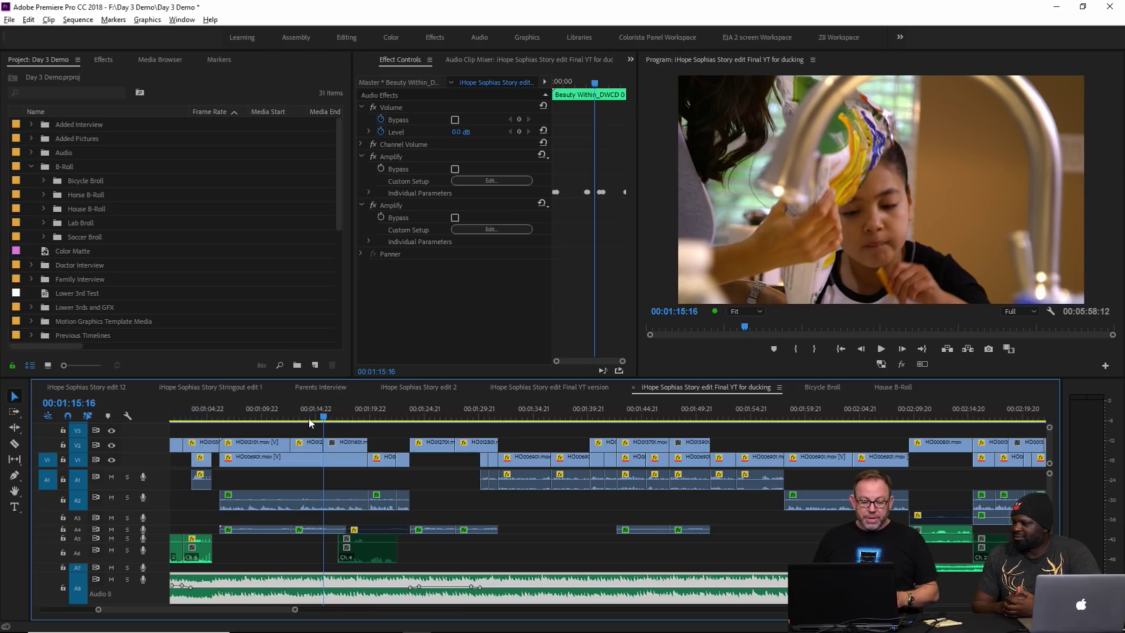
pyautogui.click(305, 415)
pyautogui.press('-')
pyautogui.press('-')
pyautogui.press('-')
pyautogui.press('-')
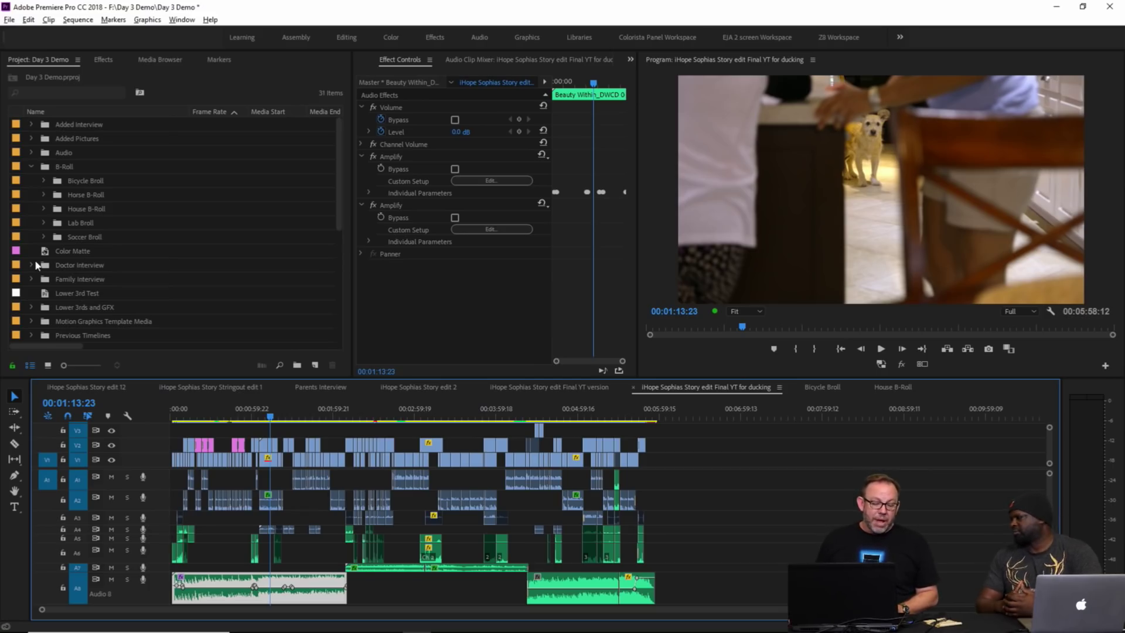
# Step: Expand the Previous Timelines bin in the project and look through its earlier iHope Sophias Story edits
pyautogui.scroll(-1, 34, 261)
pyautogui.scroll(-2, 34, 261)
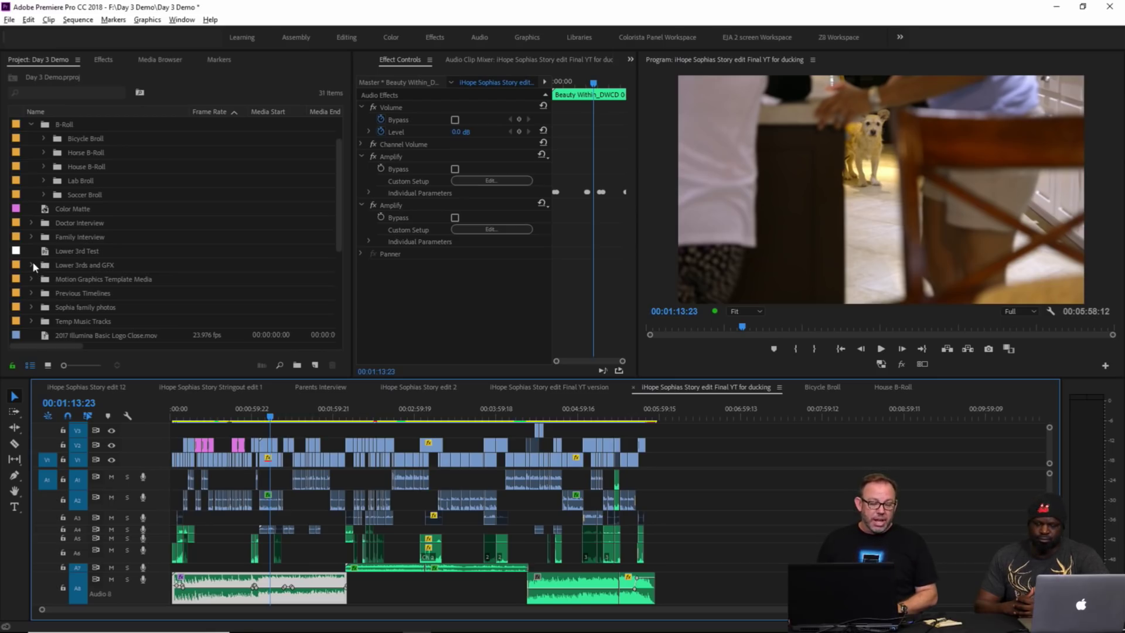
pyautogui.scroll(-2, 33, 261)
pyautogui.scroll(-3, 30, 262)
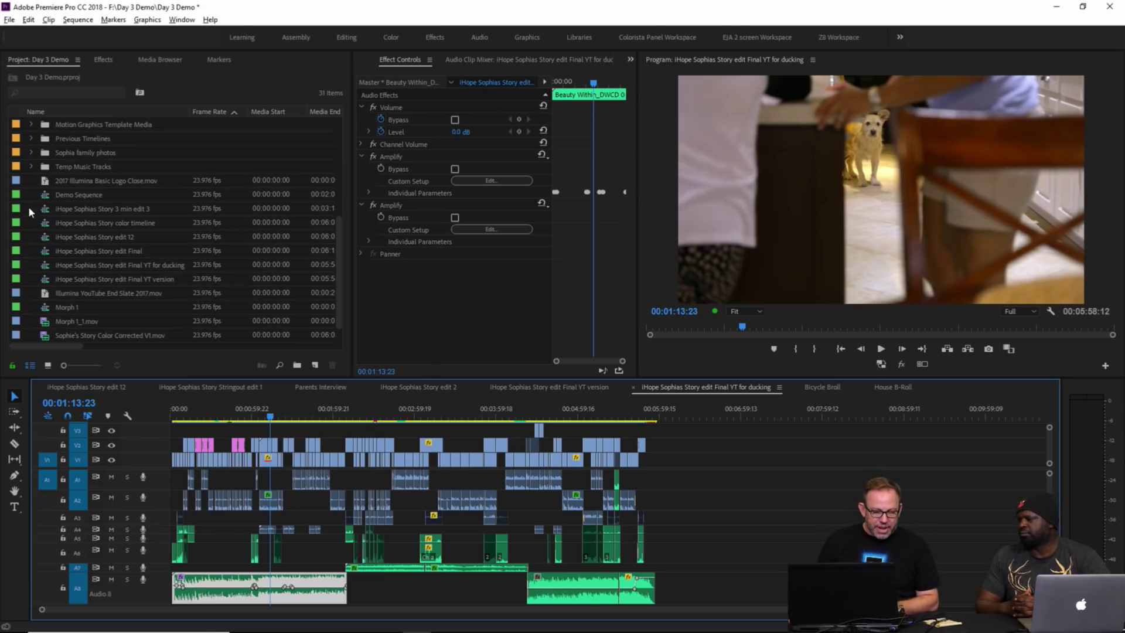
pyautogui.scroll(1, 28, 199)
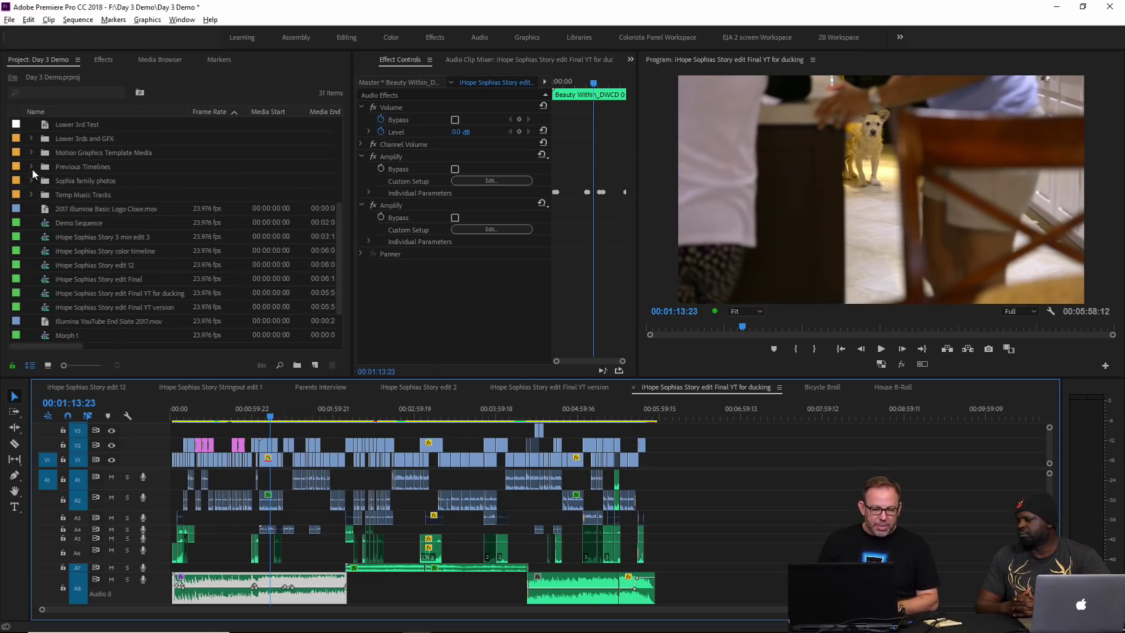
pyautogui.click(31, 166)
pyautogui.scroll(-1, 79, 206)
pyautogui.scroll(-3, 79, 206)
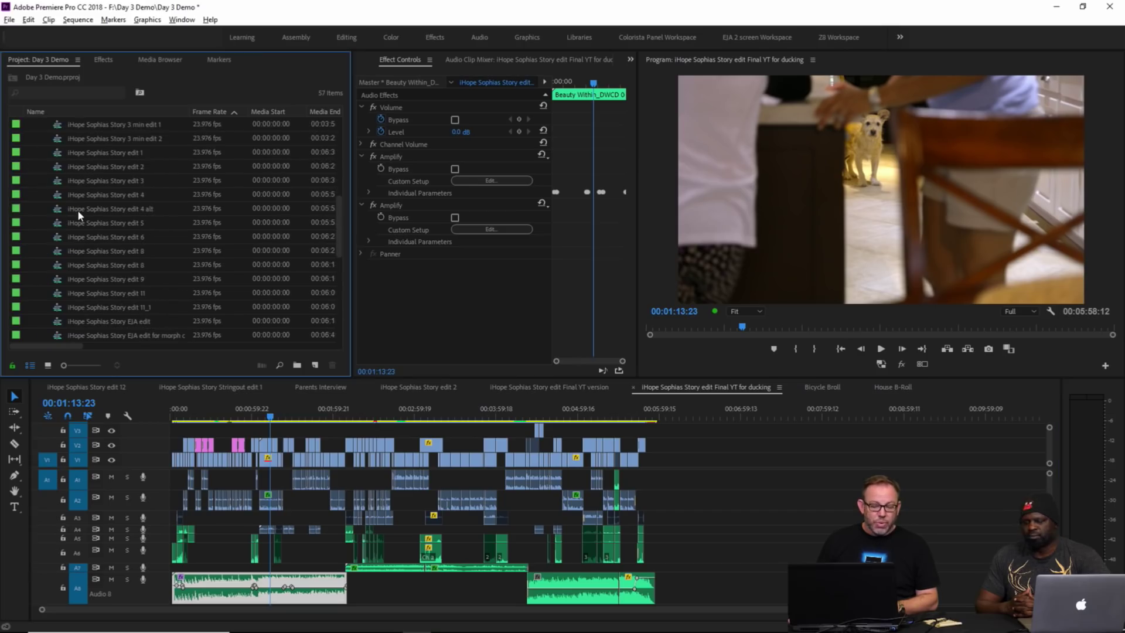
pyautogui.scroll(1, 89, 210)
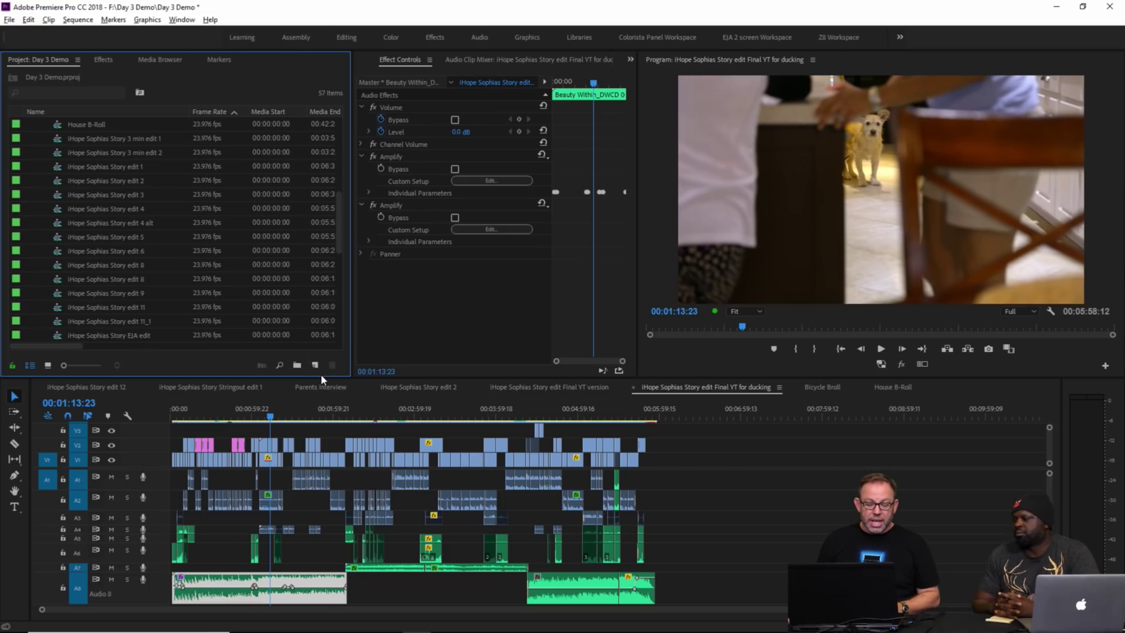
# Step: Make the timeline area taller and open the iHope Sophias Story EJA edit sequence from the Previous Timelines bin
pyautogui.moveTo(321, 375); pyautogui.dragTo(298, 342)
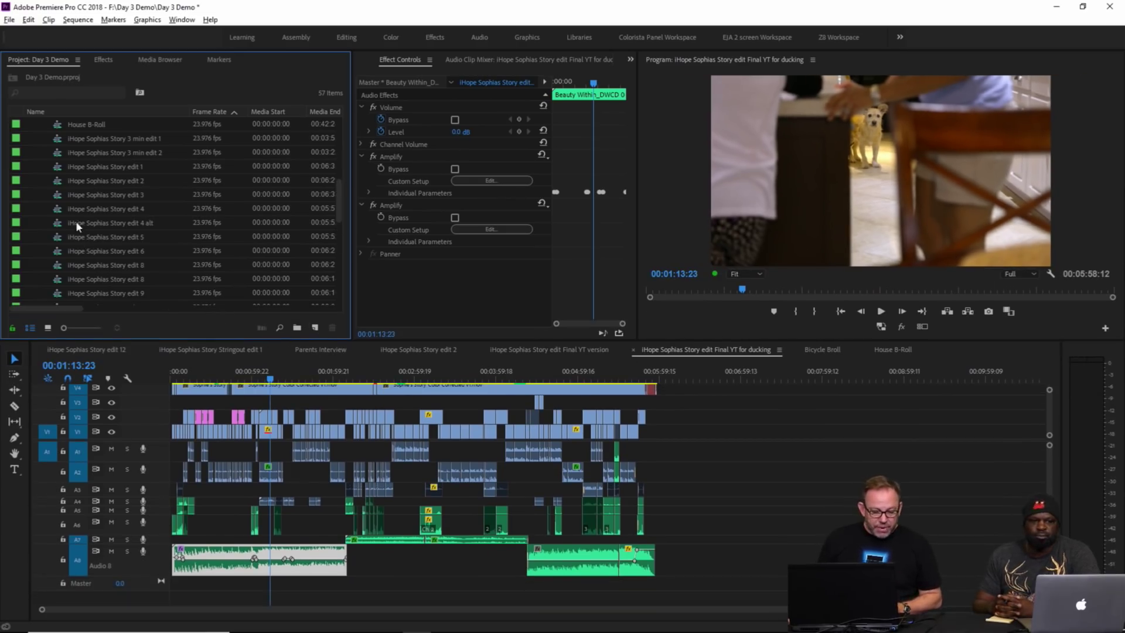
pyautogui.scroll(-2, 75, 217)
pyautogui.scroll(-1, 71, 223)
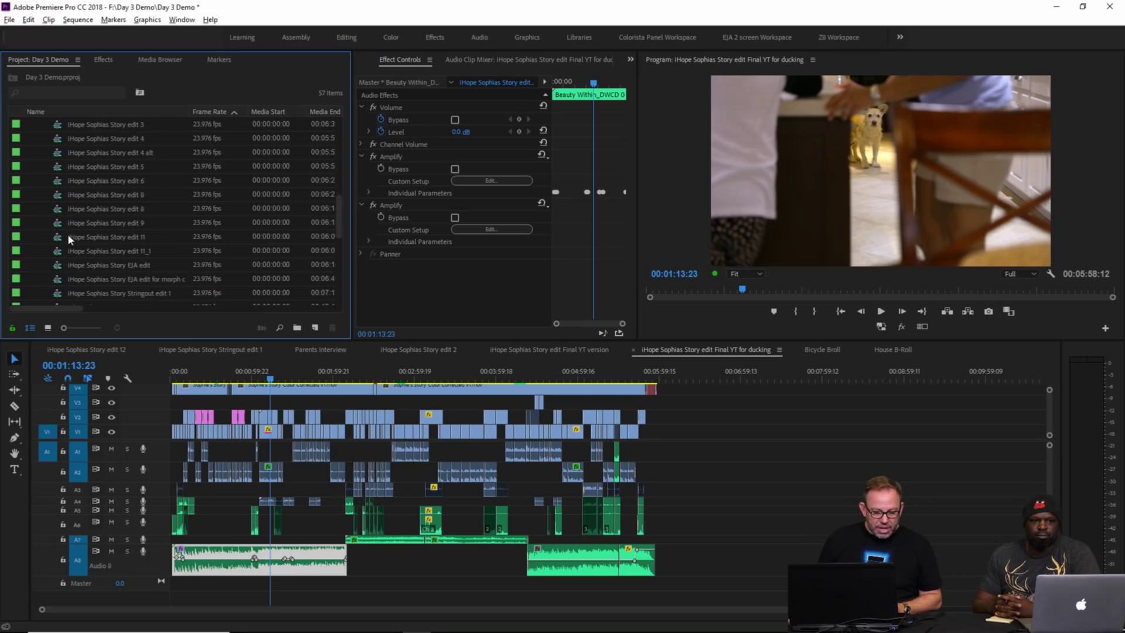
pyautogui.doubleClick(51, 263)
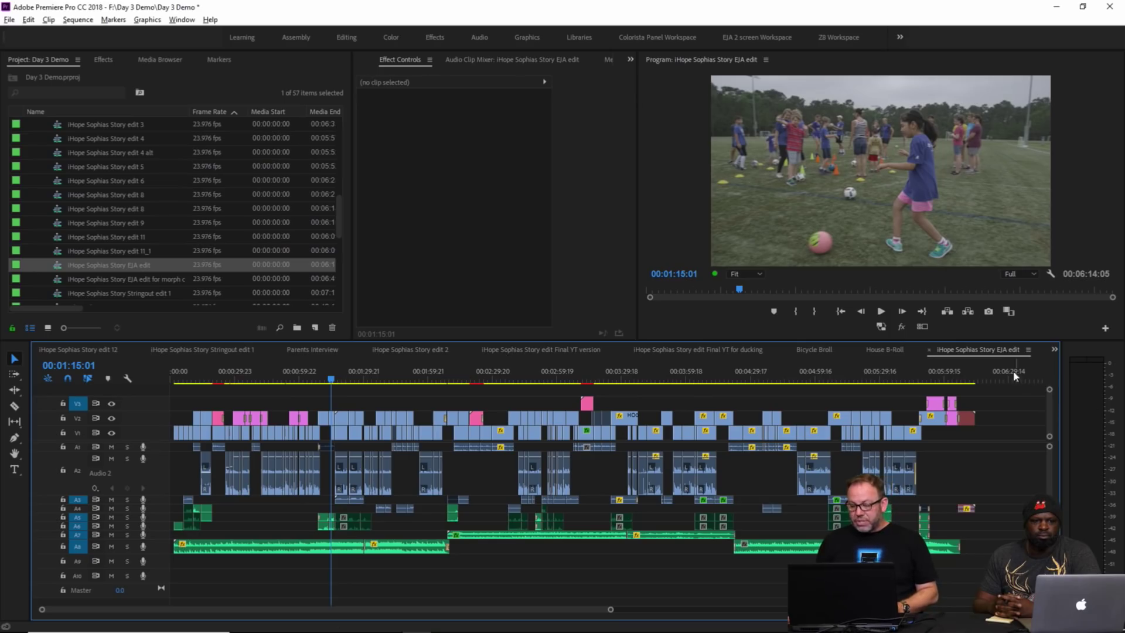
# Step: Play the end of the EJA edit from 00:05:13:06, and check the frames at 00:05:29:12 and 00:04:43:22
pyautogui.moveTo(935, 364); pyautogui.dragTo(845, 378)
pyautogui.press('=')
pyautogui.press('=')
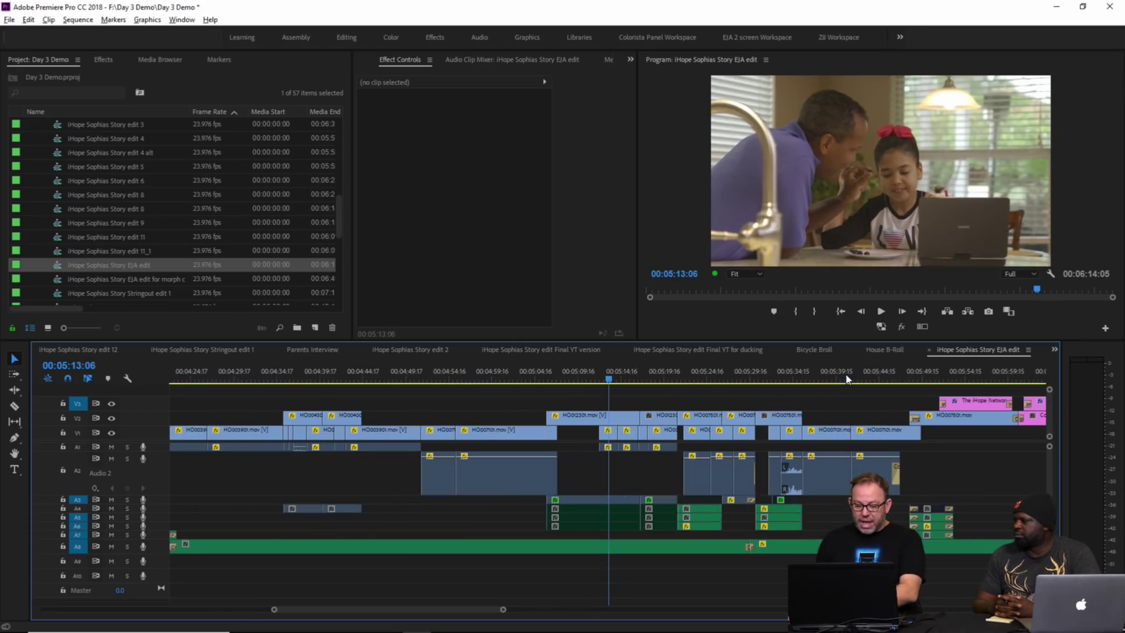
pyautogui.click(607, 378)
pyautogui.press('space')
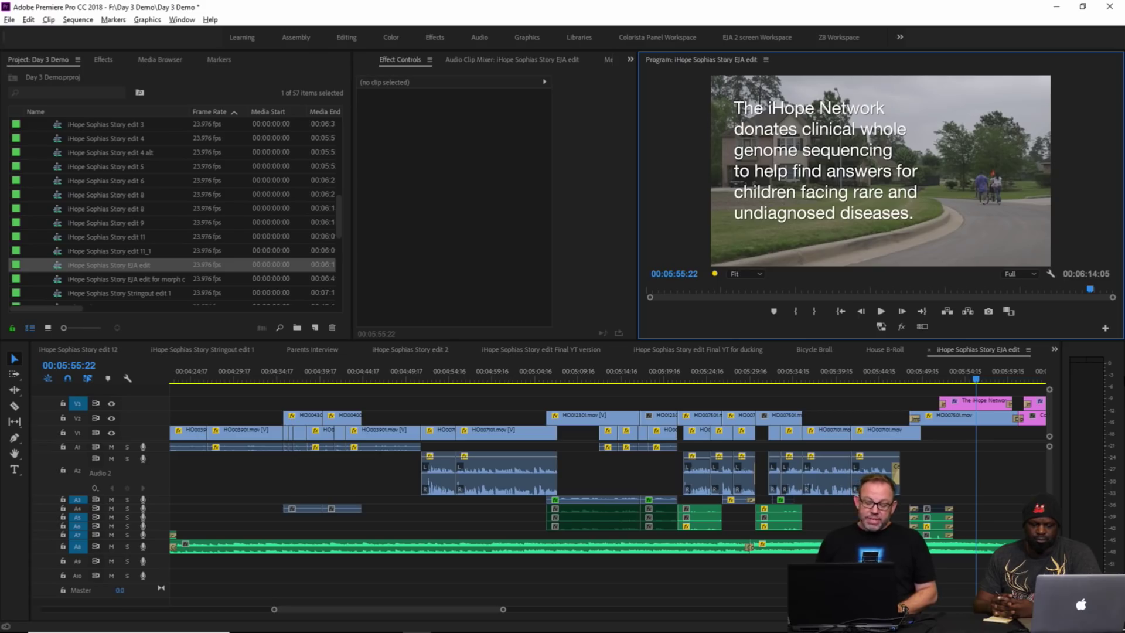
pyautogui.click(752, 365)
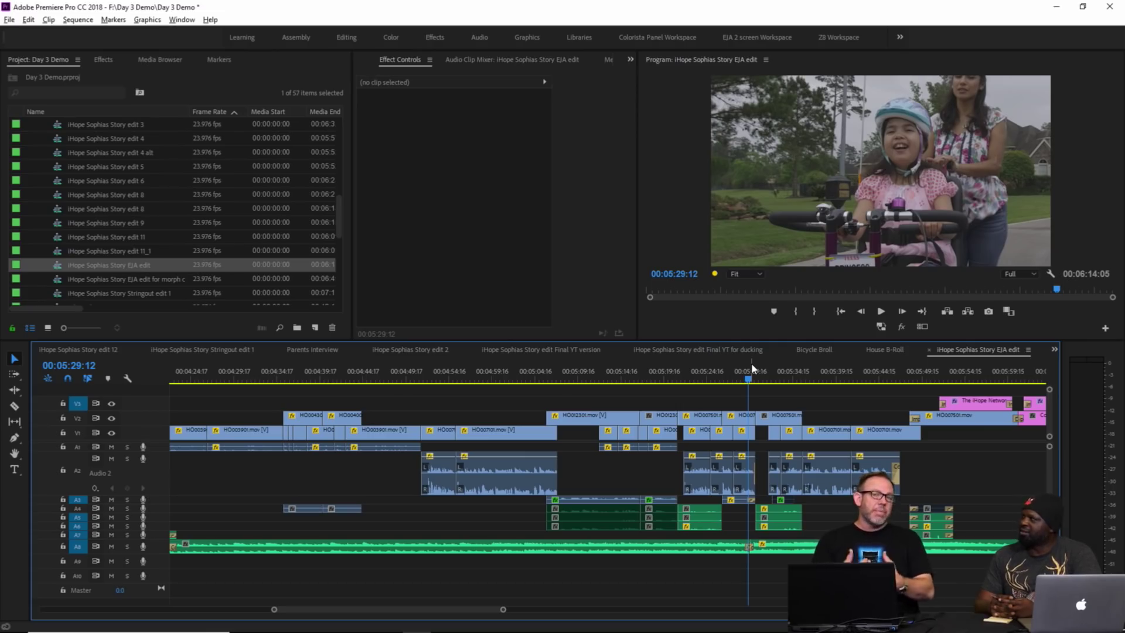
pyautogui.click(356, 379)
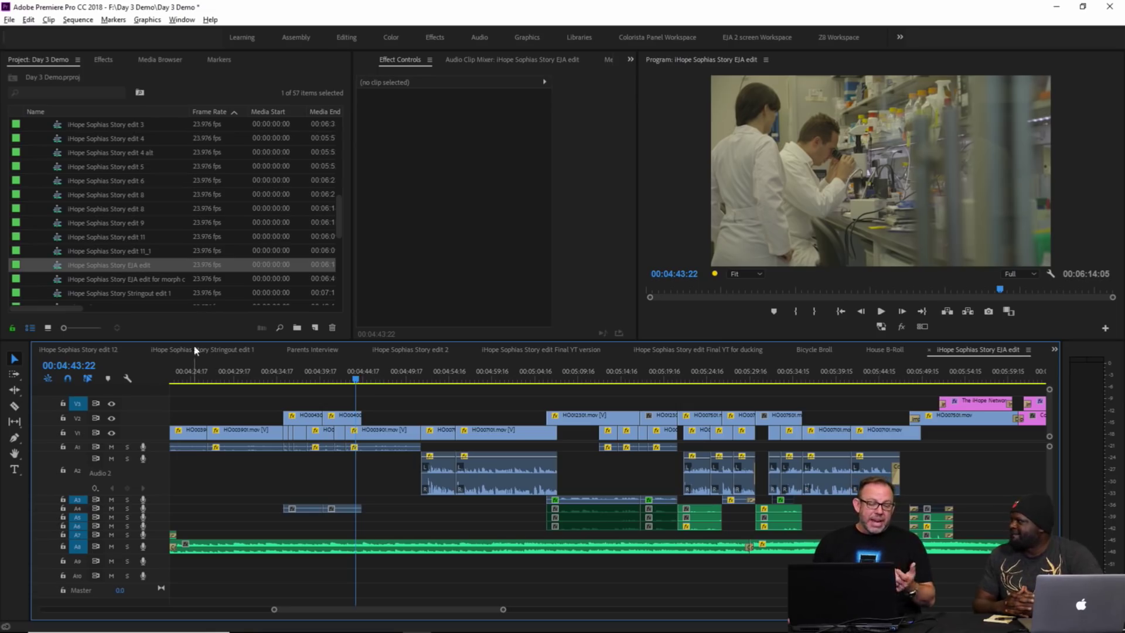
# Step: Review the numbered story versions in the Previous Timelines bin and view the Duplicate option for iHope Sophias Story edit 3 without applying it
pyautogui.scroll(3, 108, 269)
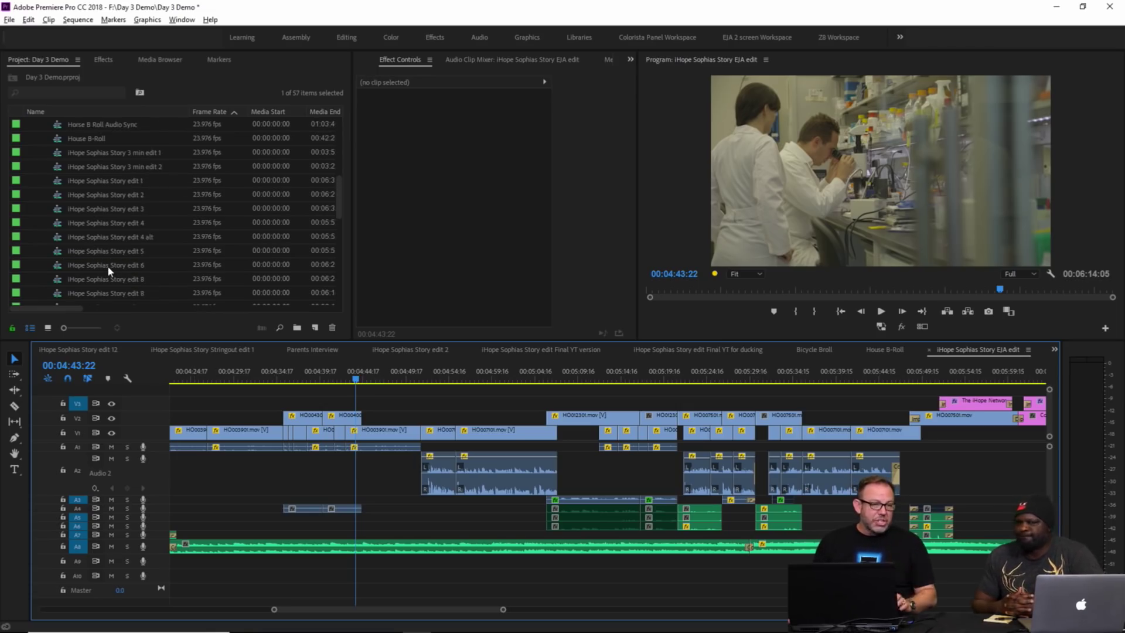
pyautogui.scroll(-1, 109, 265)
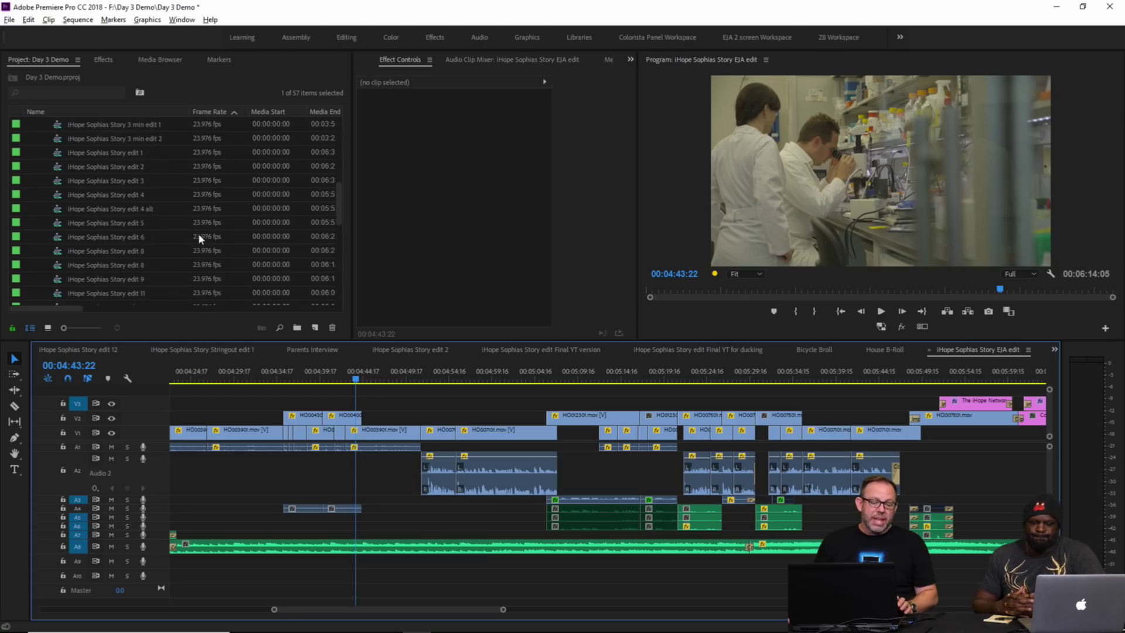
pyautogui.scroll(1, 199, 237)
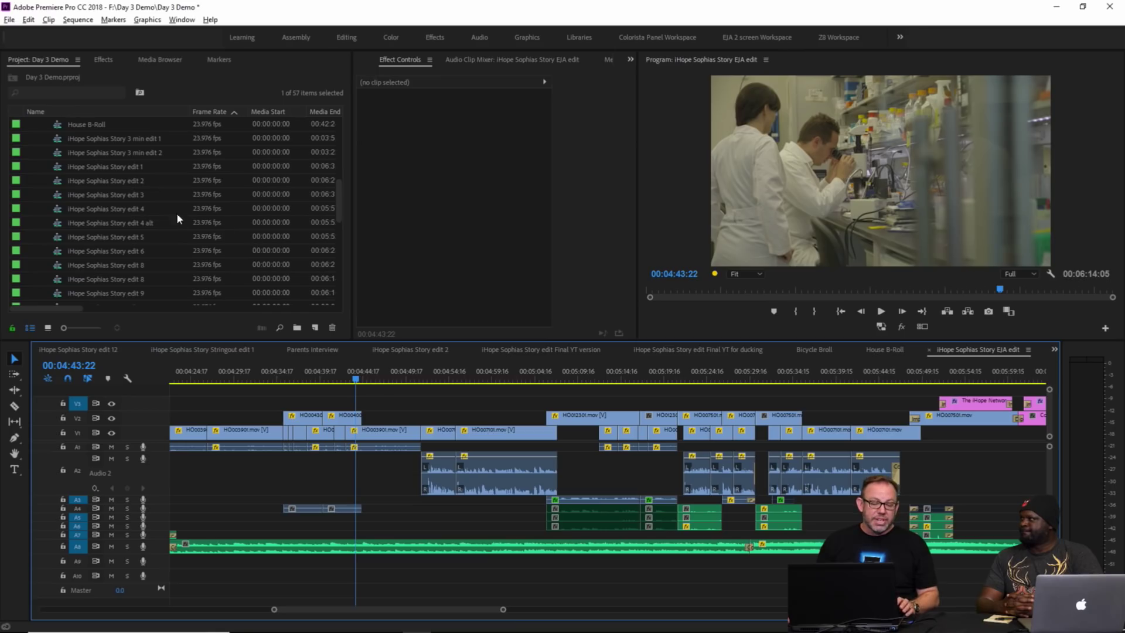
pyautogui.click(57, 171)
pyautogui.click(58, 184)
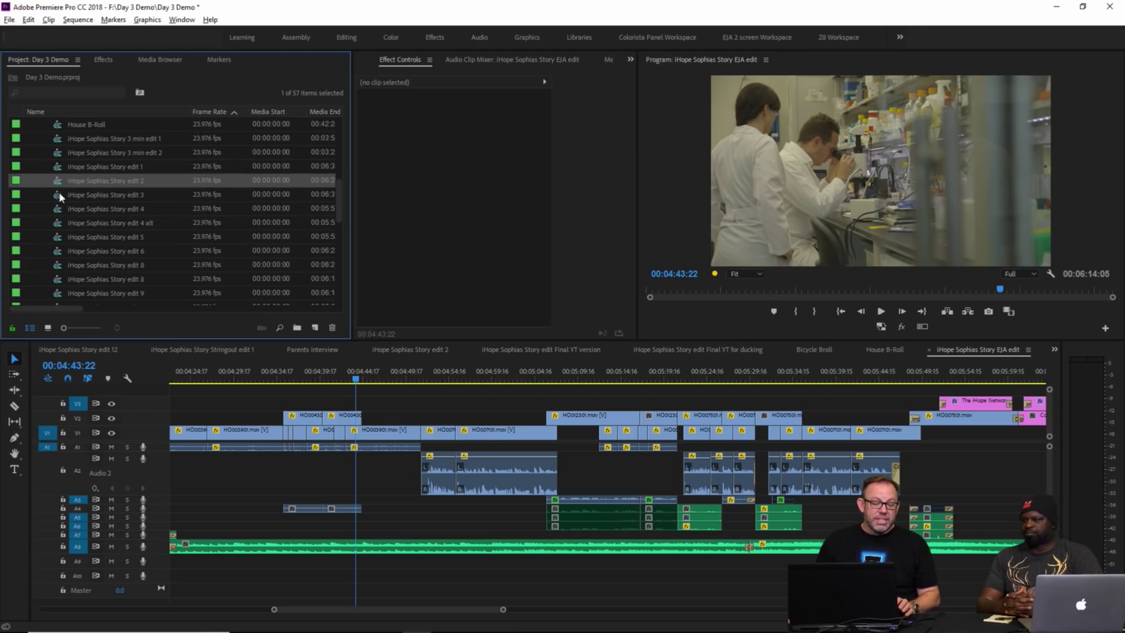
pyautogui.click(58, 194)
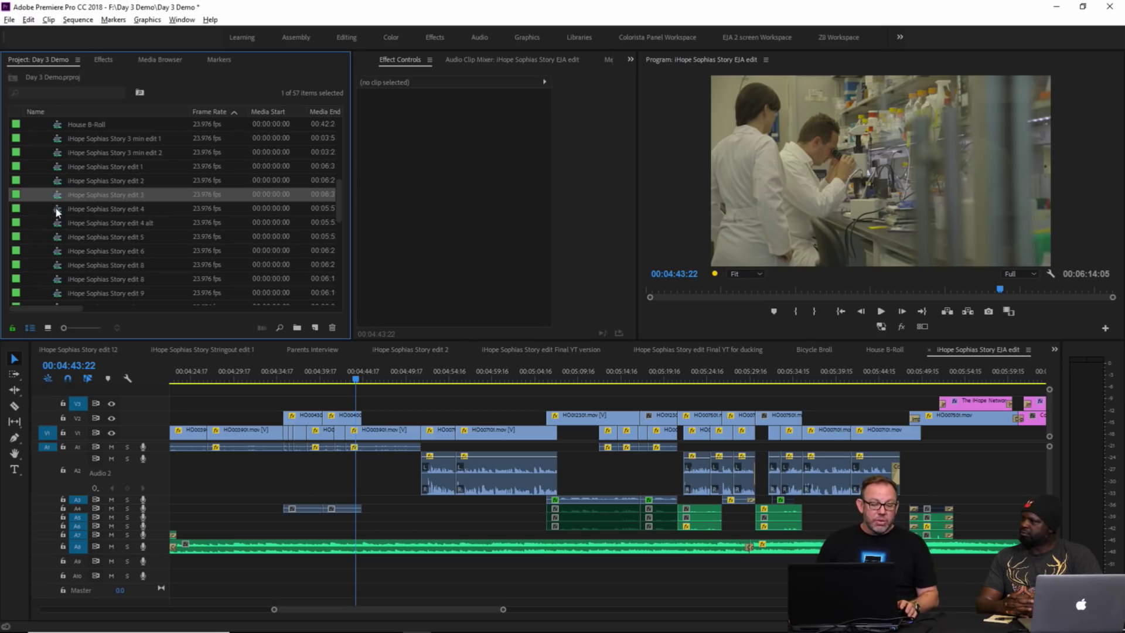
pyautogui.rightClick(56, 199)
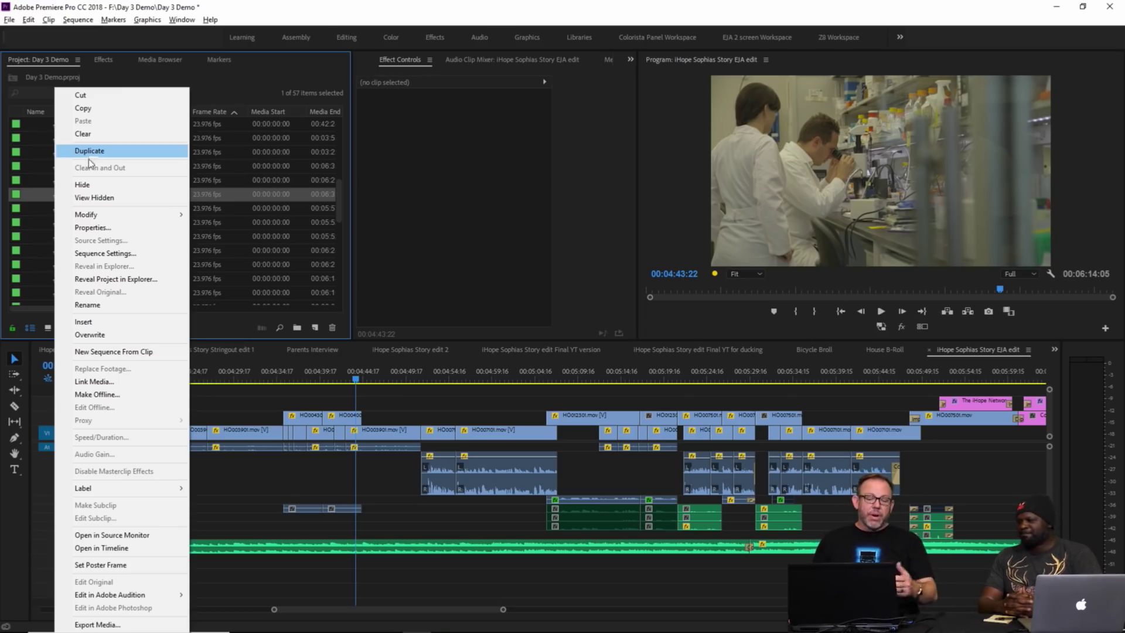
pyautogui.click(370, 162)
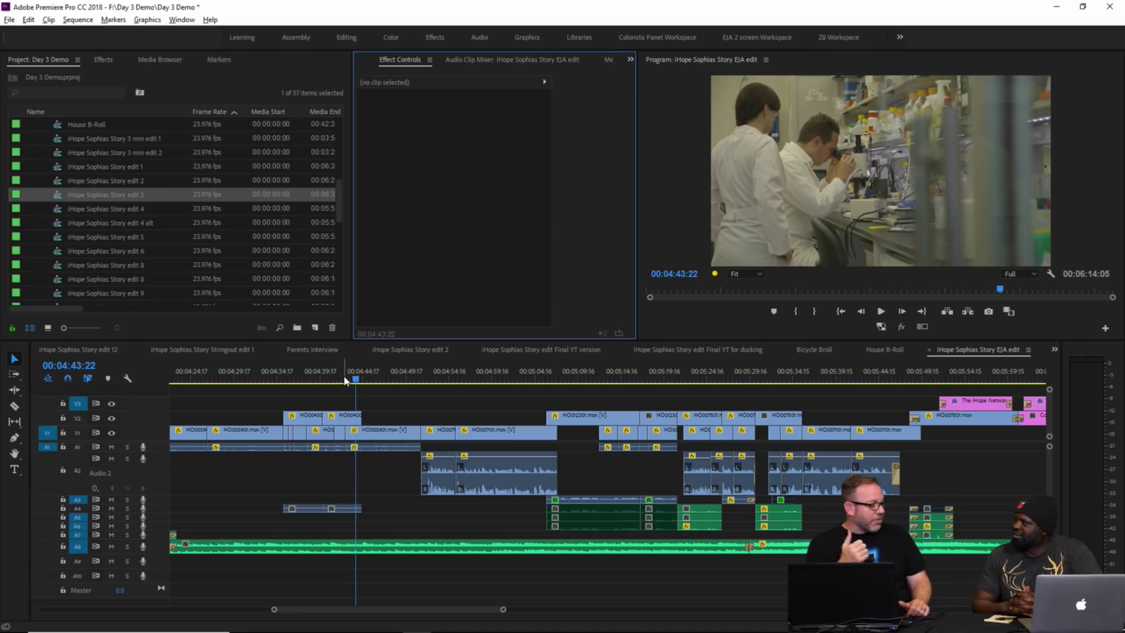
# Step: Move the playhead to 00:04:51:23 and show the whole EJA edit in the timeline
pyautogui.click(426, 370)
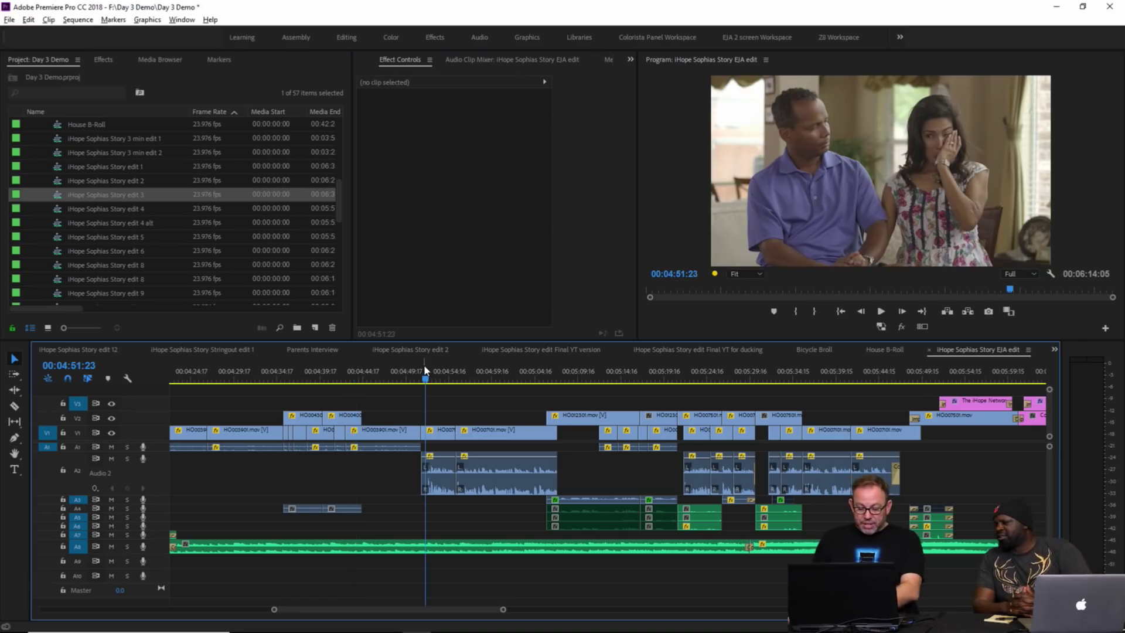
pyautogui.press('-')
pyautogui.press('-')
pyautogui.press('-')
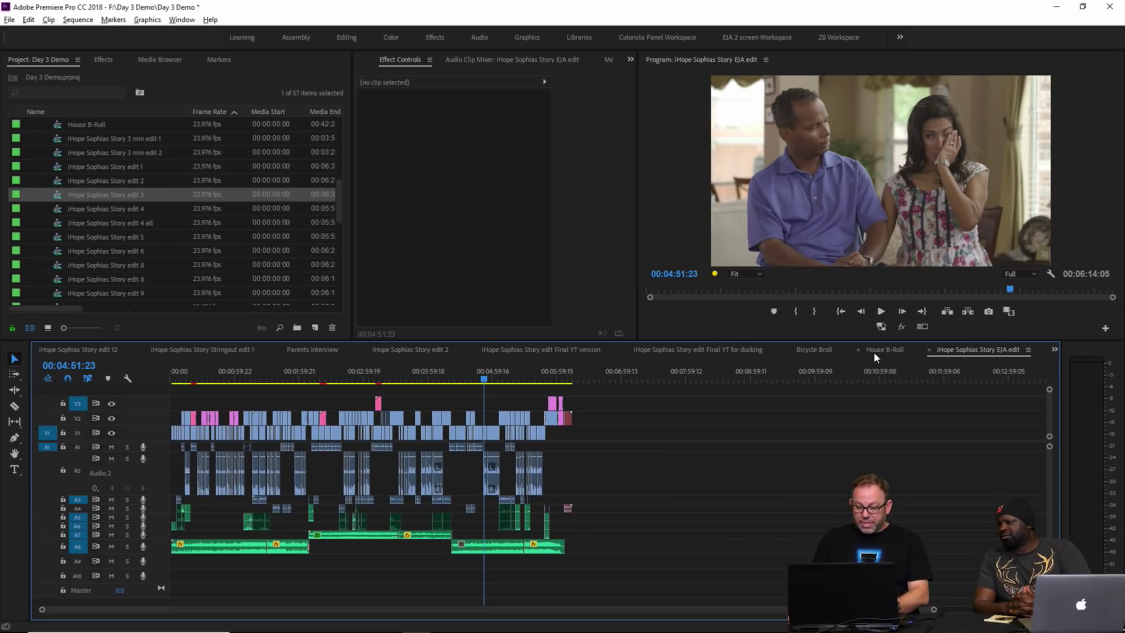
# Step: Switch to the House B-Roll sequence, add a marker at 00:21:00:05 and play briefly from there
pyautogui.click(875, 352)
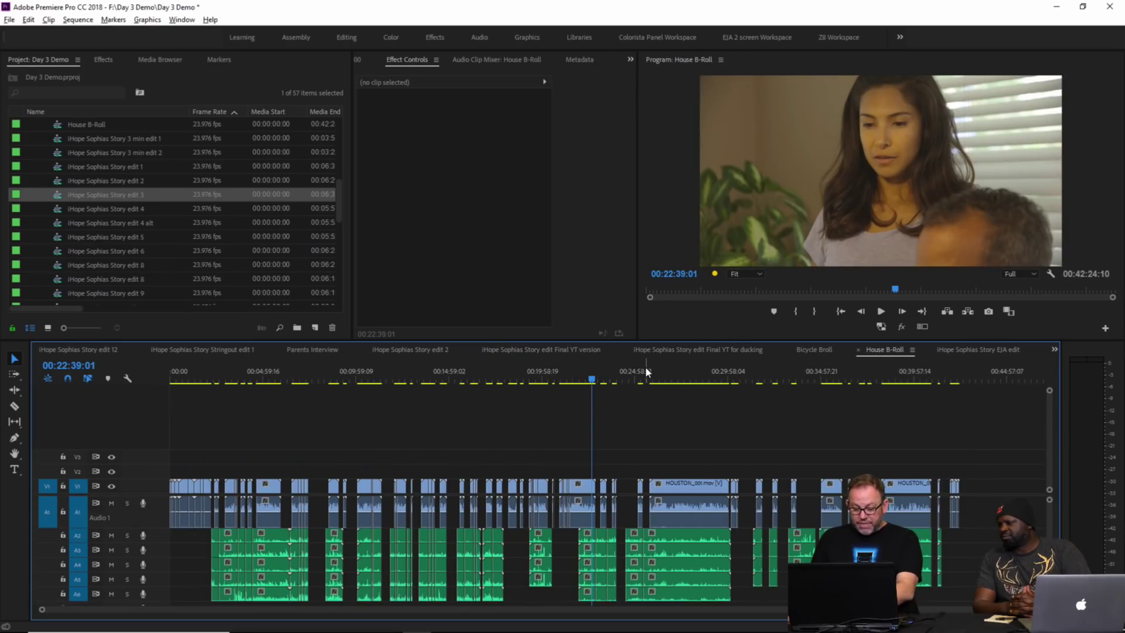
pyautogui.press('=')
pyautogui.press('=')
pyautogui.press('=')
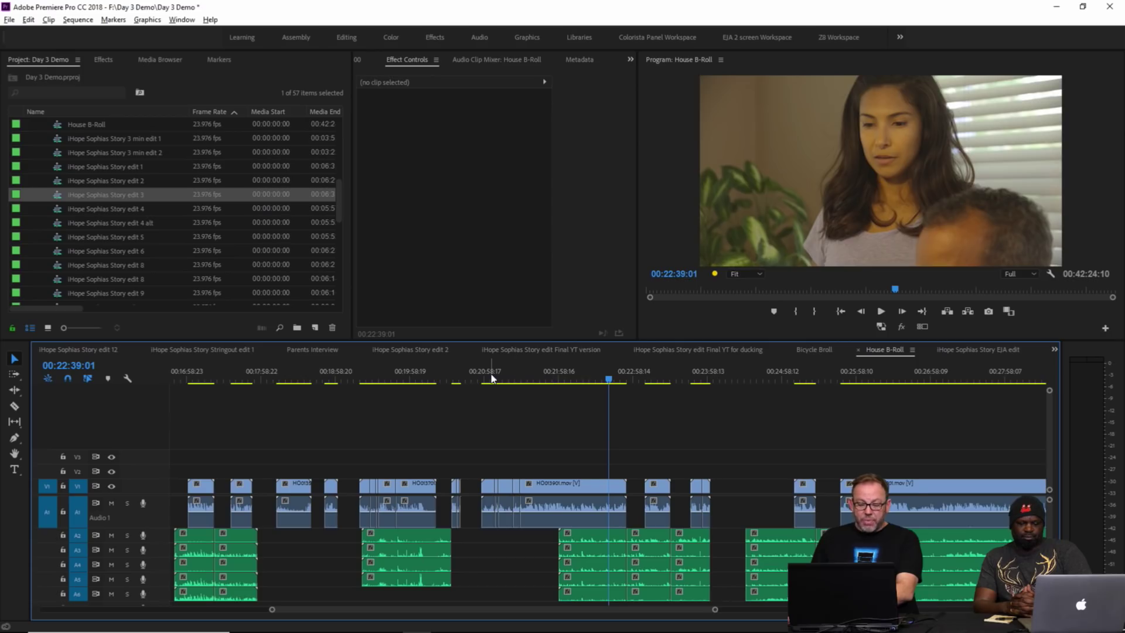
pyautogui.click(491, 377)
pyautogui.press('=')
pyautogui.moveTo(611, 381); pyautogui.dragTo(602, 380)
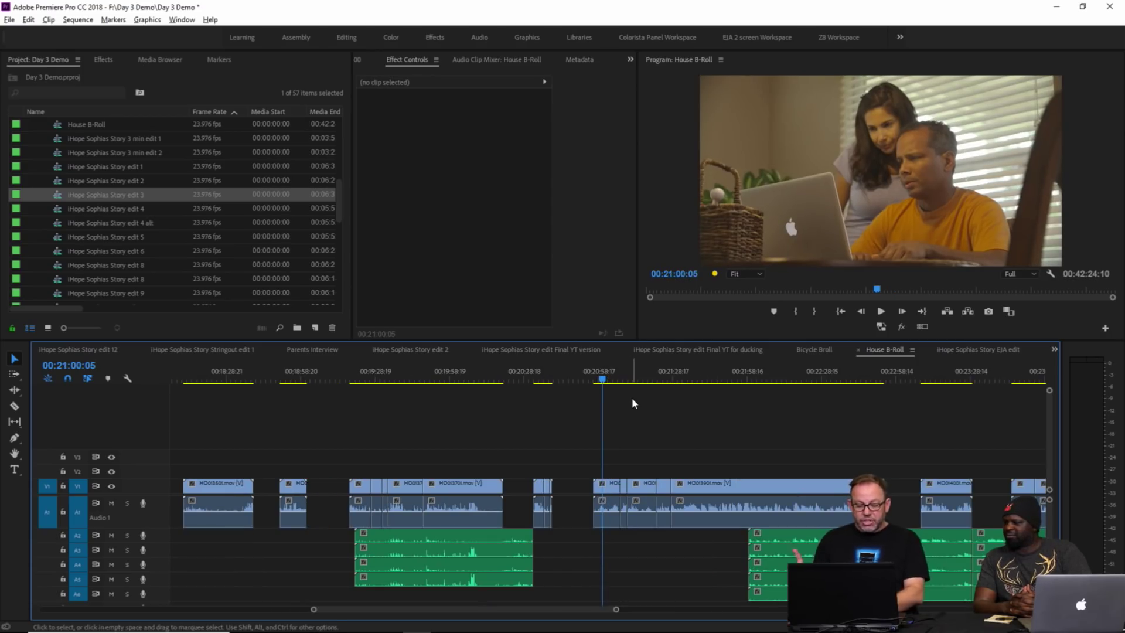
pyautogui.press('m')
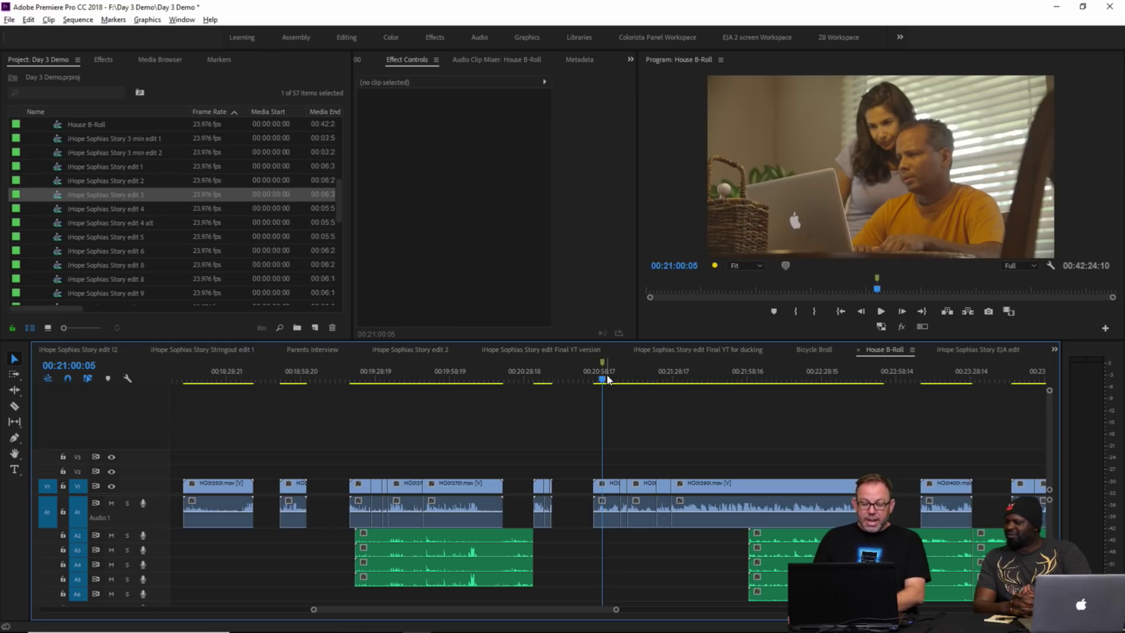
pyautogui.press('space')
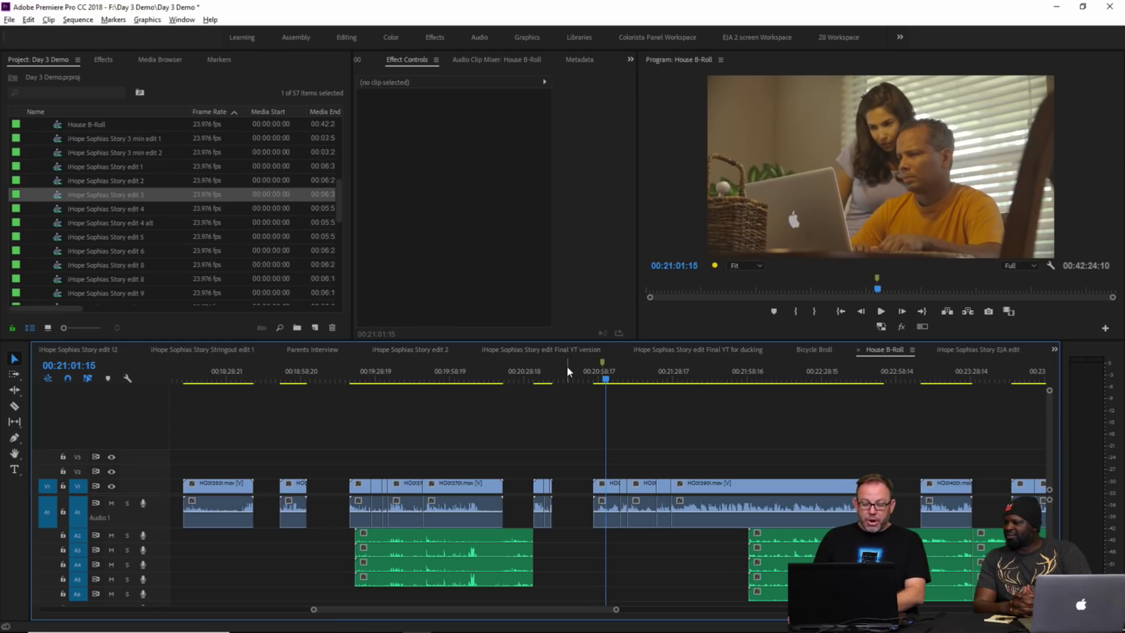
# Step: Try closing the gap before the marked House B-Roll clip with a ripple delete, and undo it
pyautogui.rightClick(573, 484)
pyautogui.click(595, 492)
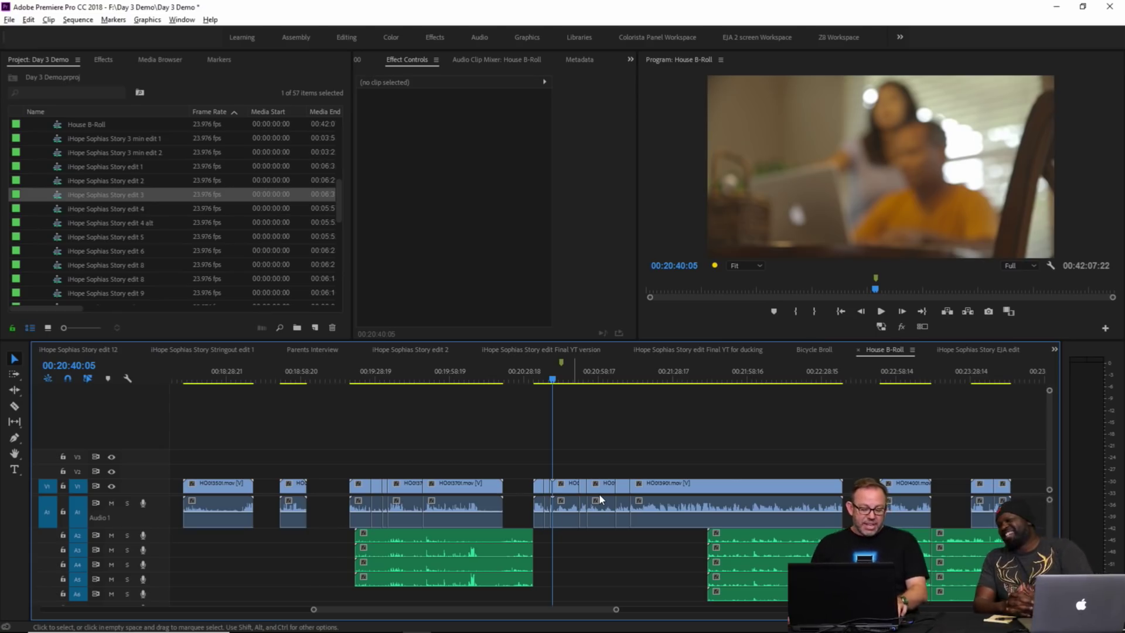
pyautogui.hotkey('ctrl', 'z')
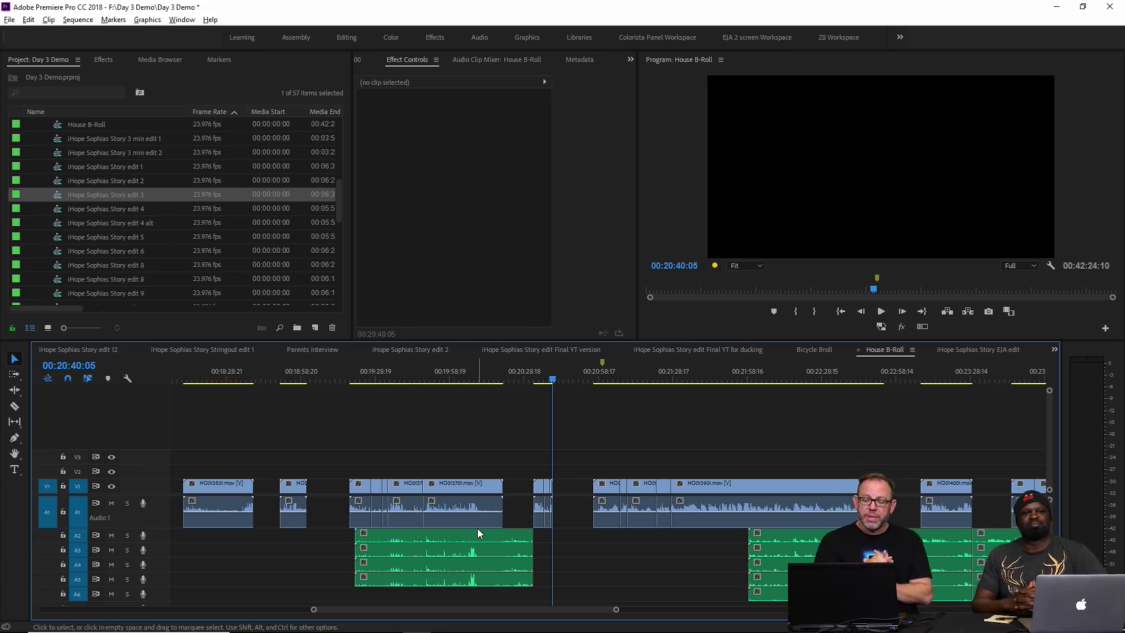
# Step: Look through the remaining sequences in the Previous Timelines bin, down to the interview and Soccer Broll sequences
pyautogui.moveTo(536, 631)
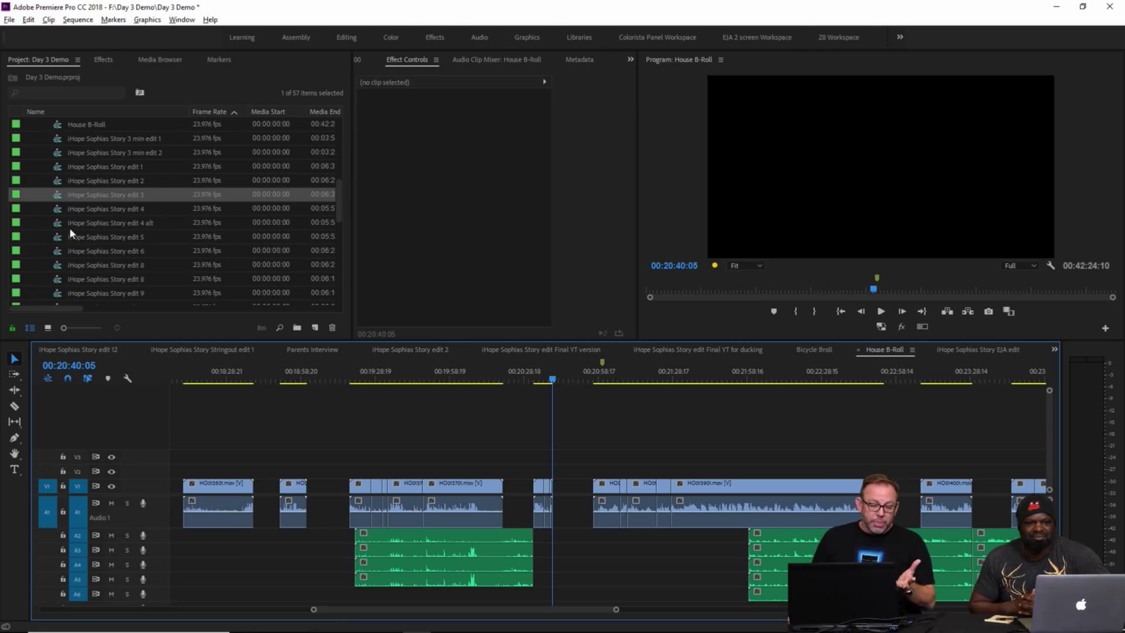
pyautogui.scroll(-5, 69, 227)
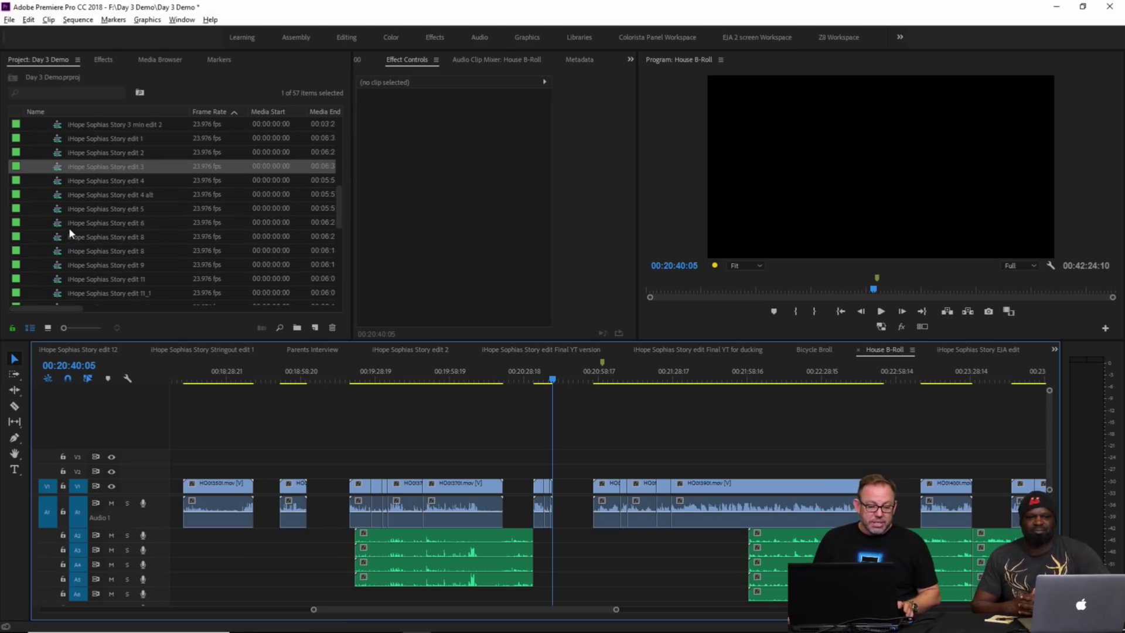
pyautogui.scroll(-5, 66, 228)
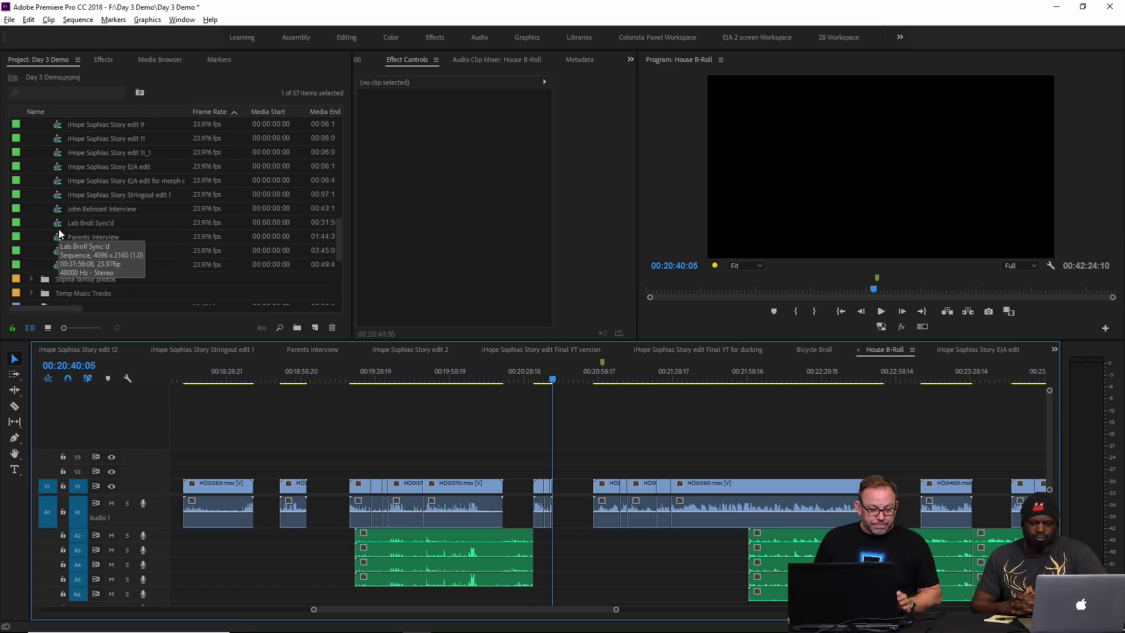
pyautogui.scroll(-1, 47, 237)
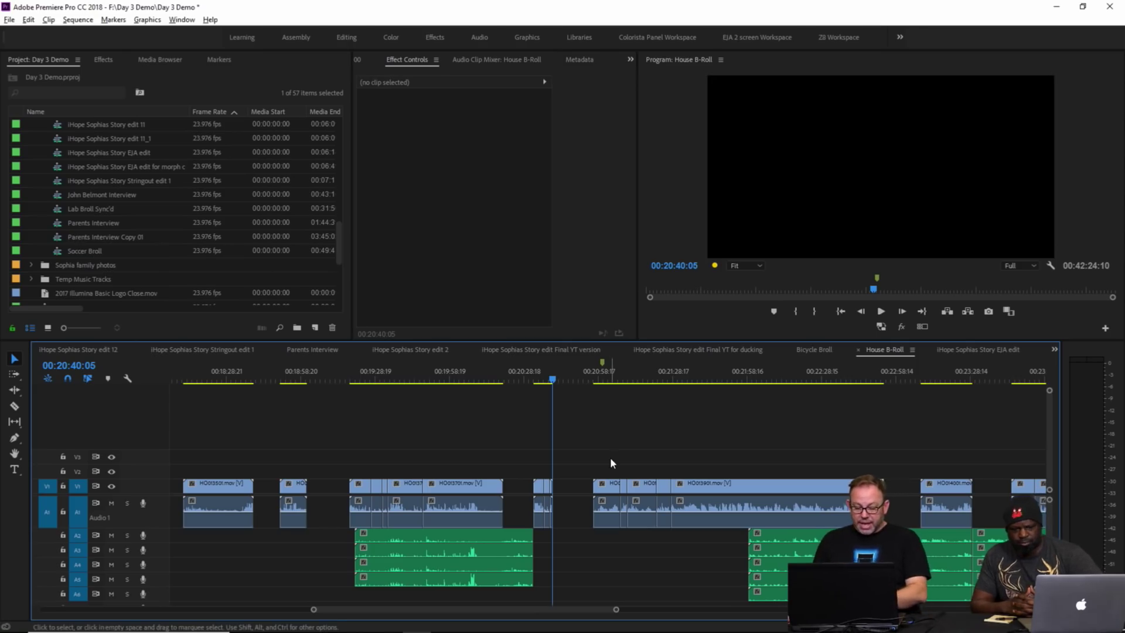
# Step: Show the whole House B-Roll sequence, check the frame at 00:10:12:20 and add a marker at 00:11:57:18
pyautogui.press('-')
pyautogui.press('-')
pyautogui.press('-')
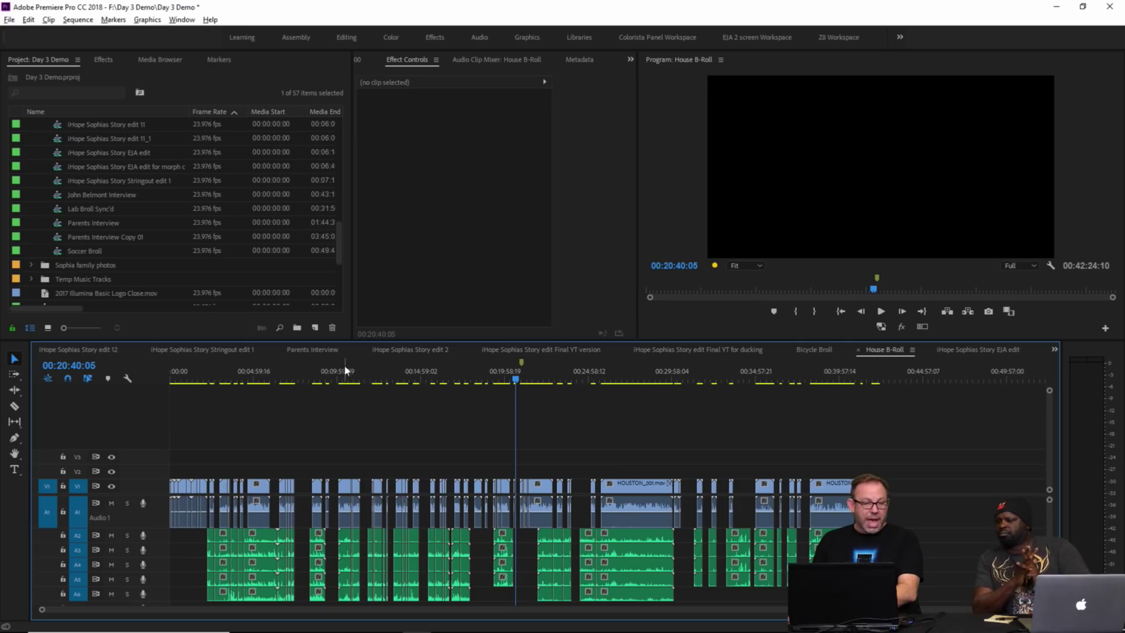
pyautogui.click(341, 375)
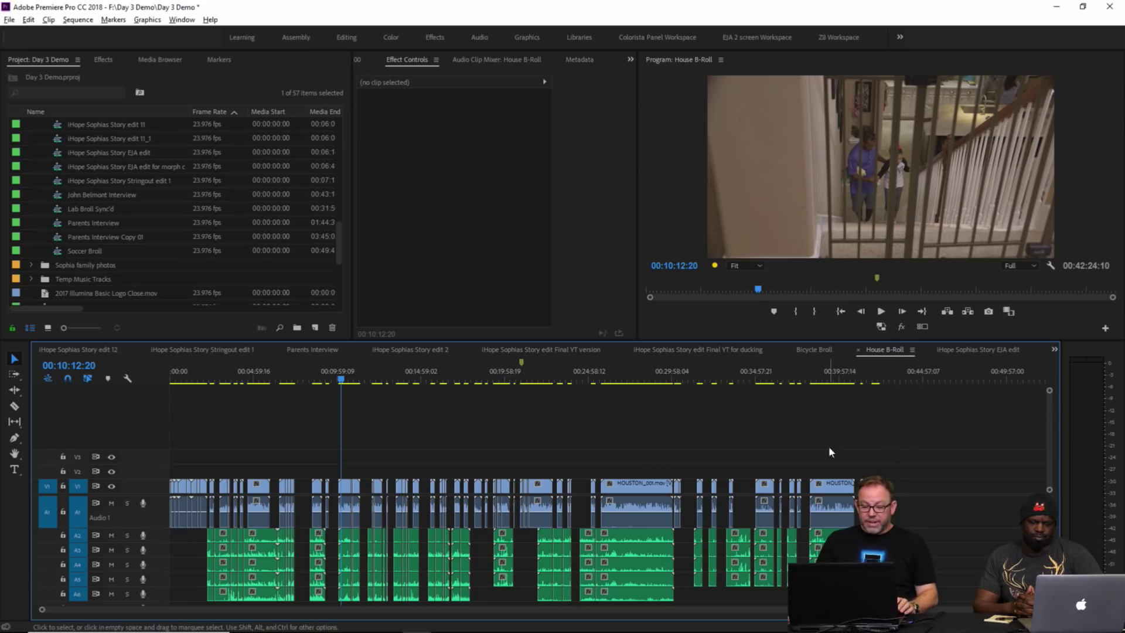
pyautogui.click(370, 366)
pyautogui.press('m')
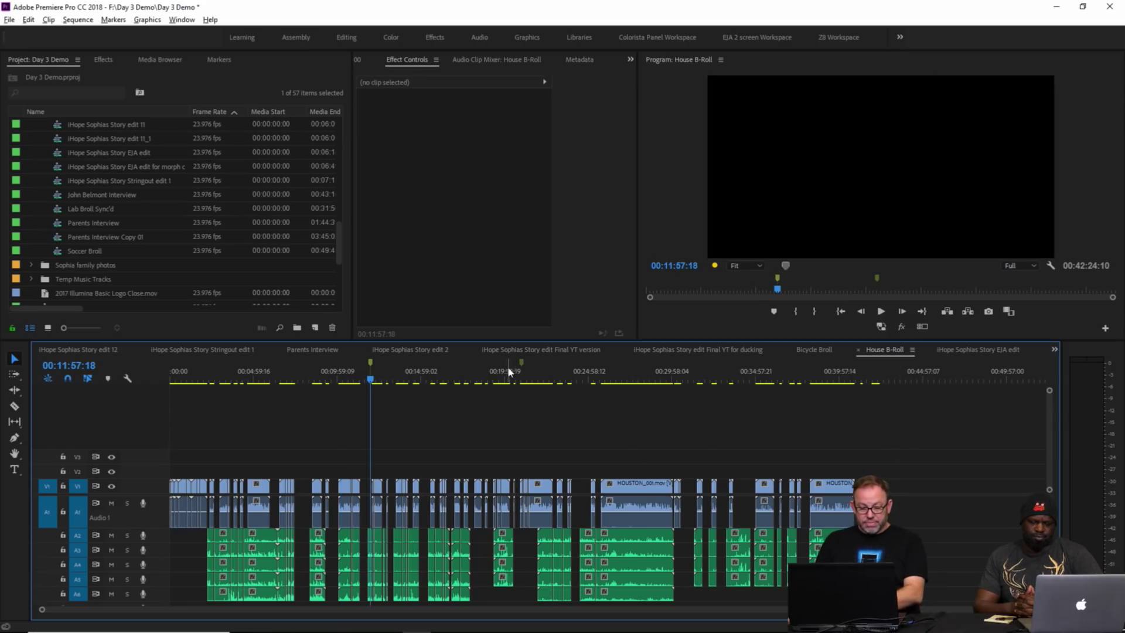
# Step: Add three more markers along the second half of House B-Roll, the last at 00:38:47:10, and leave the marker settings unchanged
pyautogui.click(680, 370)
pyautogui.press('m')
pyautogui.click(765, 371)
pyautogui.press('m')
pyautogui.click(819, 369)
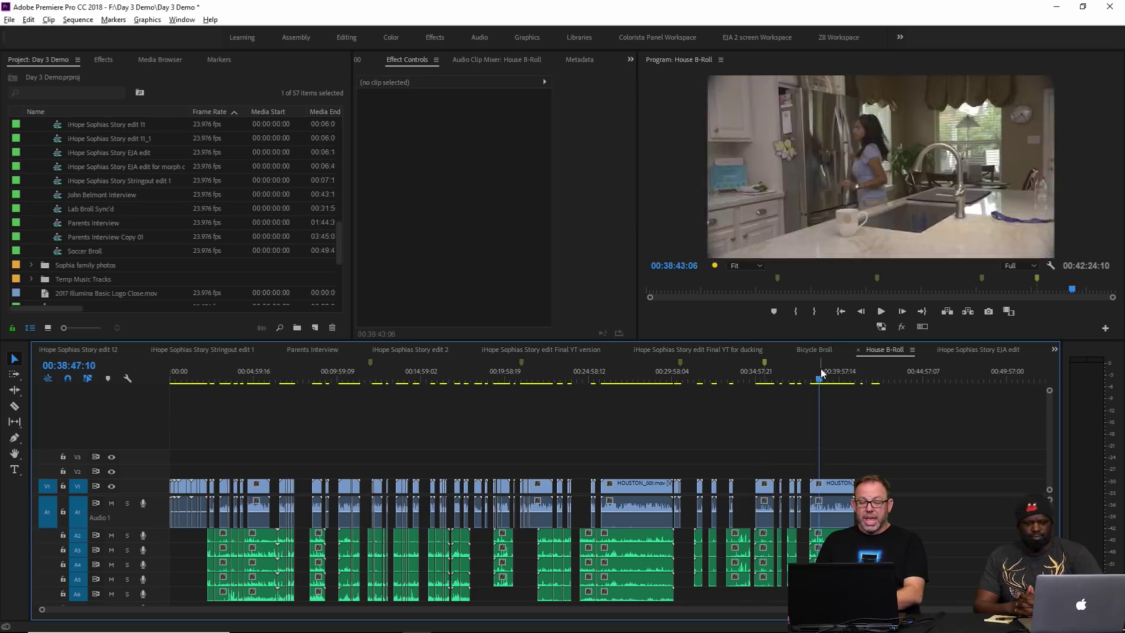
pyautogui.press('m')
pyautogui.press('m')
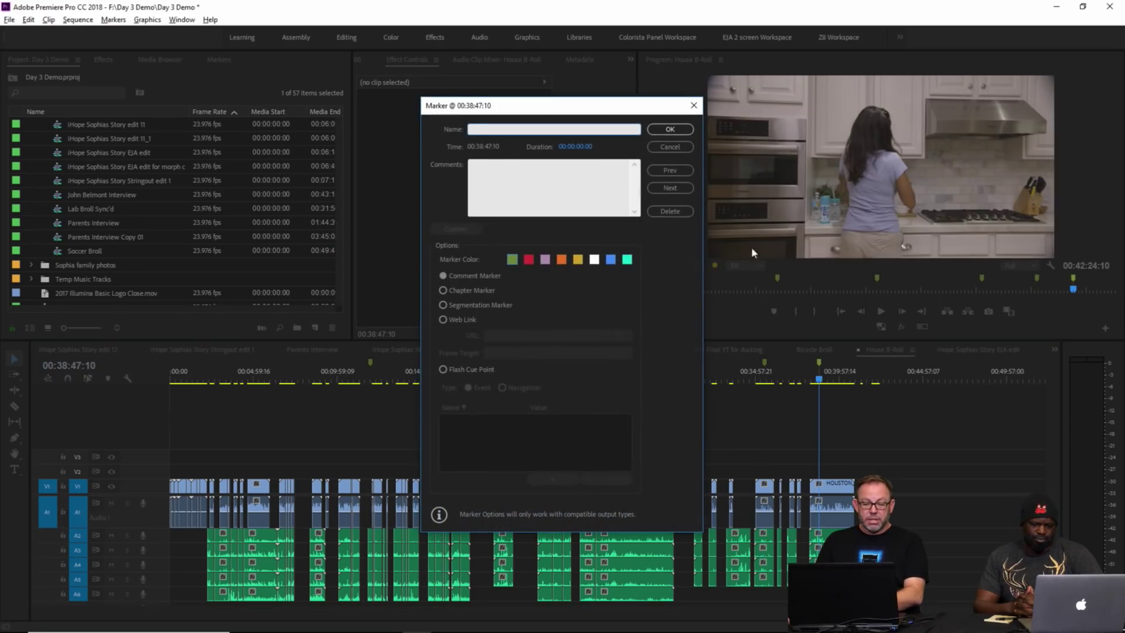
pyautogui.click(668, 147)
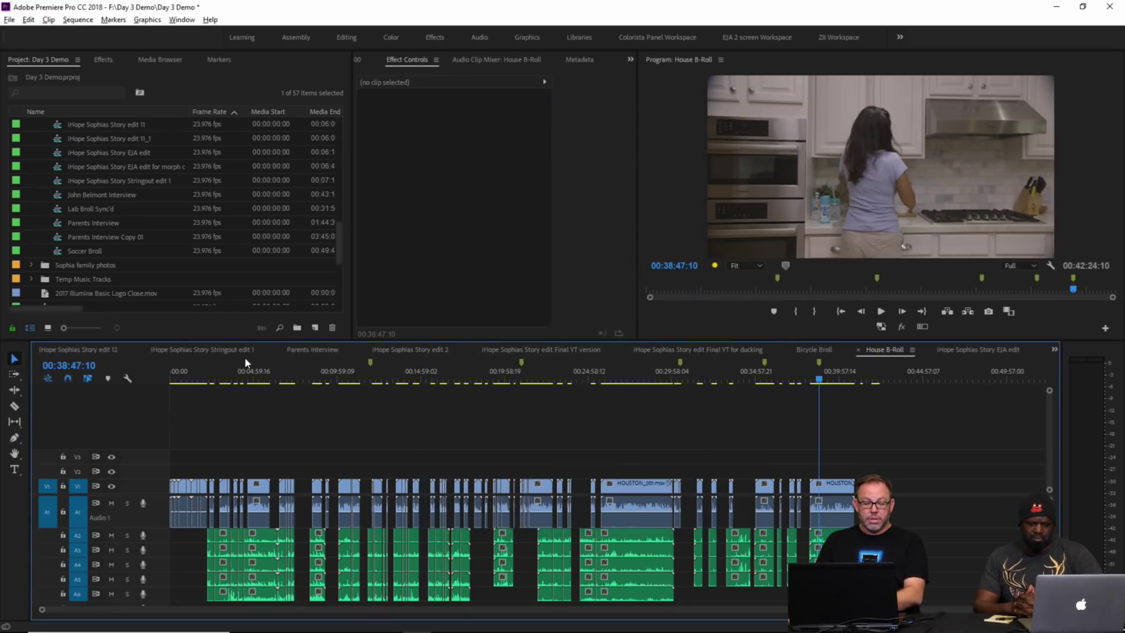
# Step: Add a House B-Roll marker at 00:04:22:08 and enable Copy Paste Includes Sequence Markers
pyautogui.click(245, 359)
pyautogui.click(113, 19)
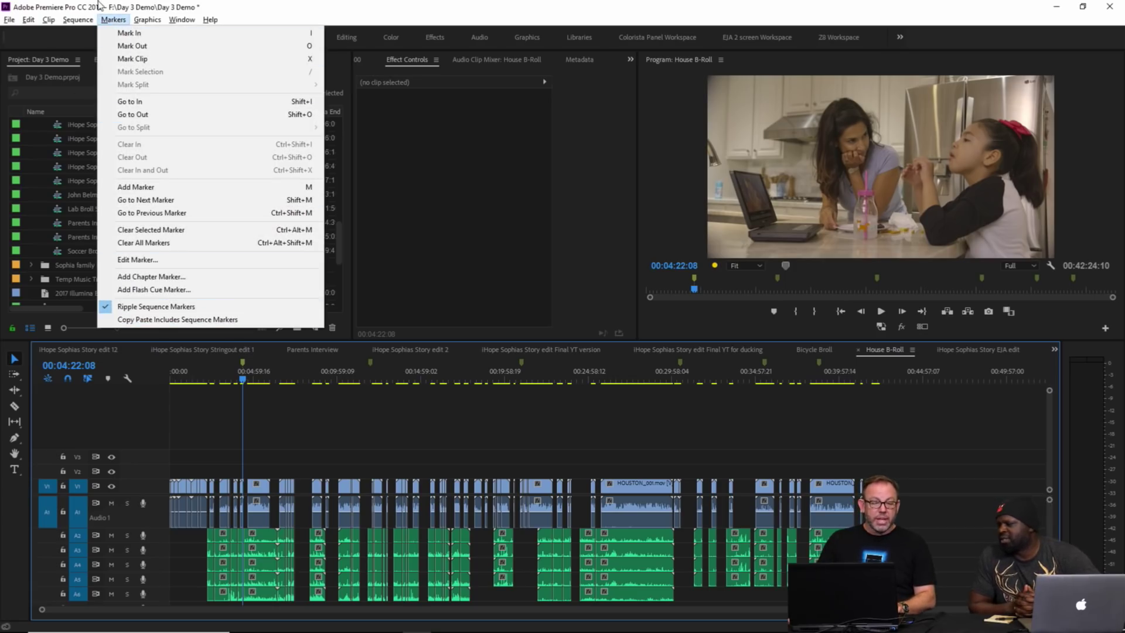
pyautogui.click(157, 320)
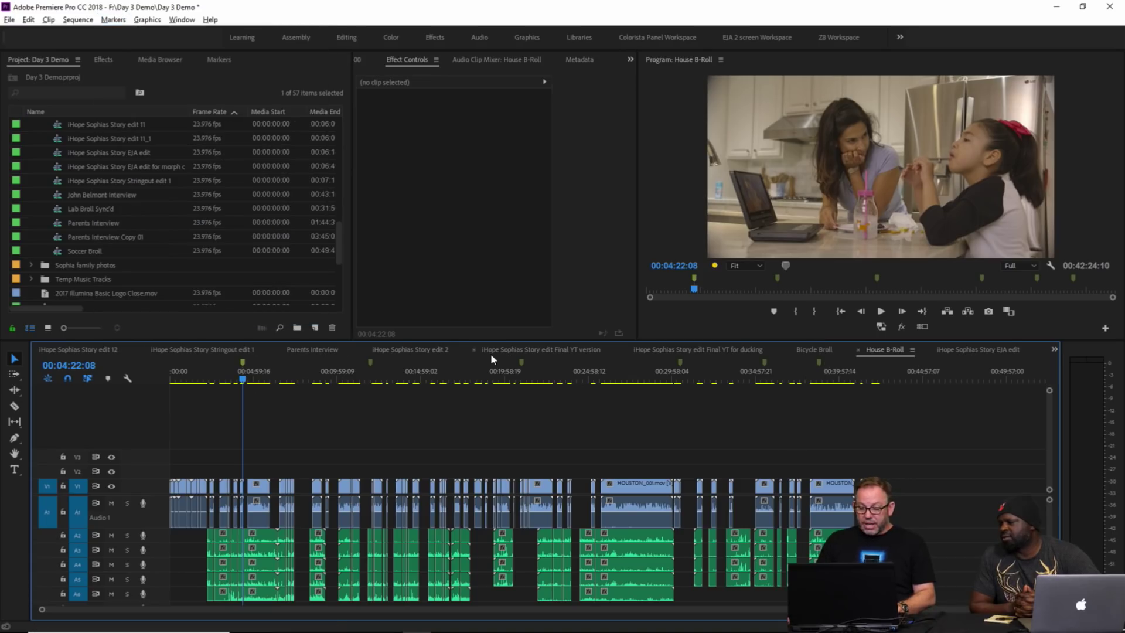
# Step: Create a new sequence named Sequence 02 with the XDCAM EX 1080p24 (HQ) preset
pyautogui.click(318, 328)
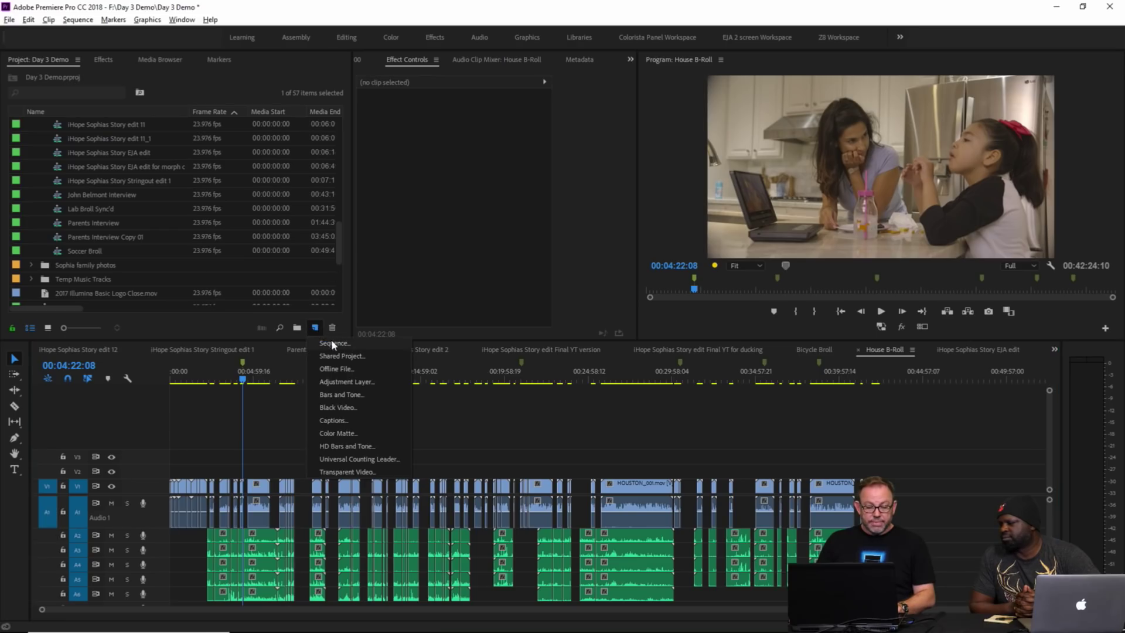
pyautogui.click(334, 347)
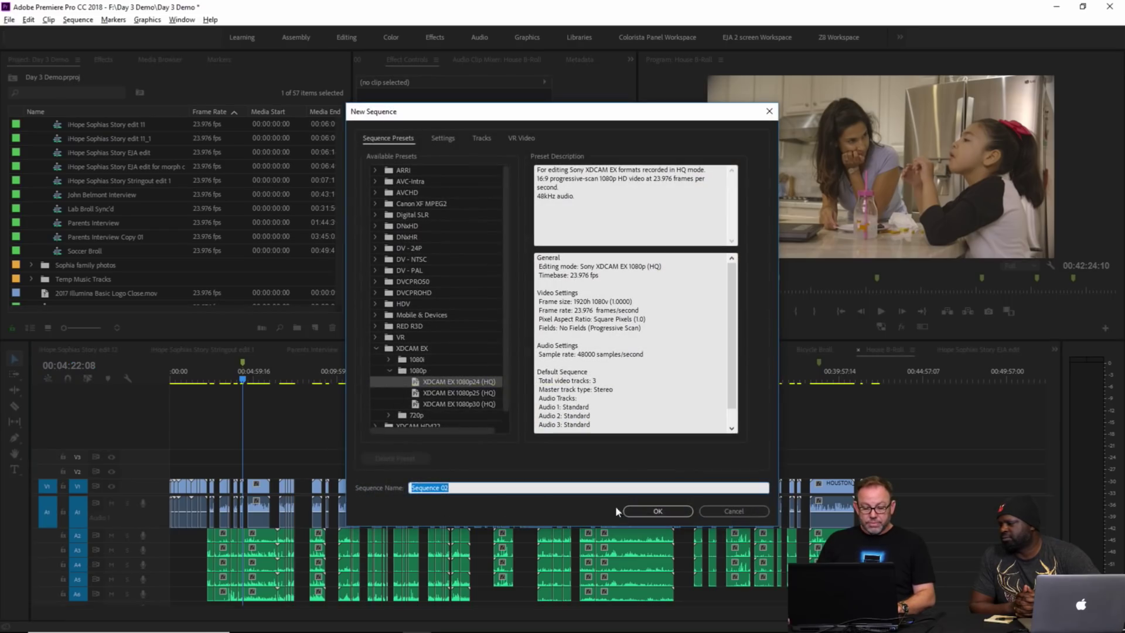
pyautogui.click(656, 510)
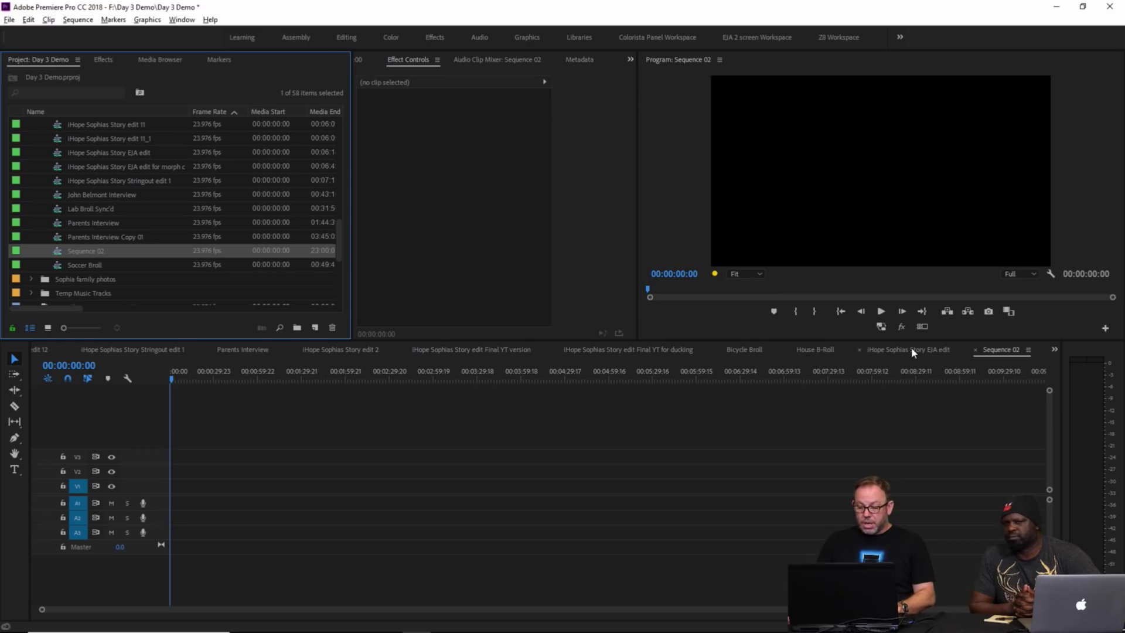
# Step: Copy all House B-Roll clips with their markers into Sequence 02, fit the whole sequence and park the playhead at 00:17:31:09
pyautogui.click(908, 351)
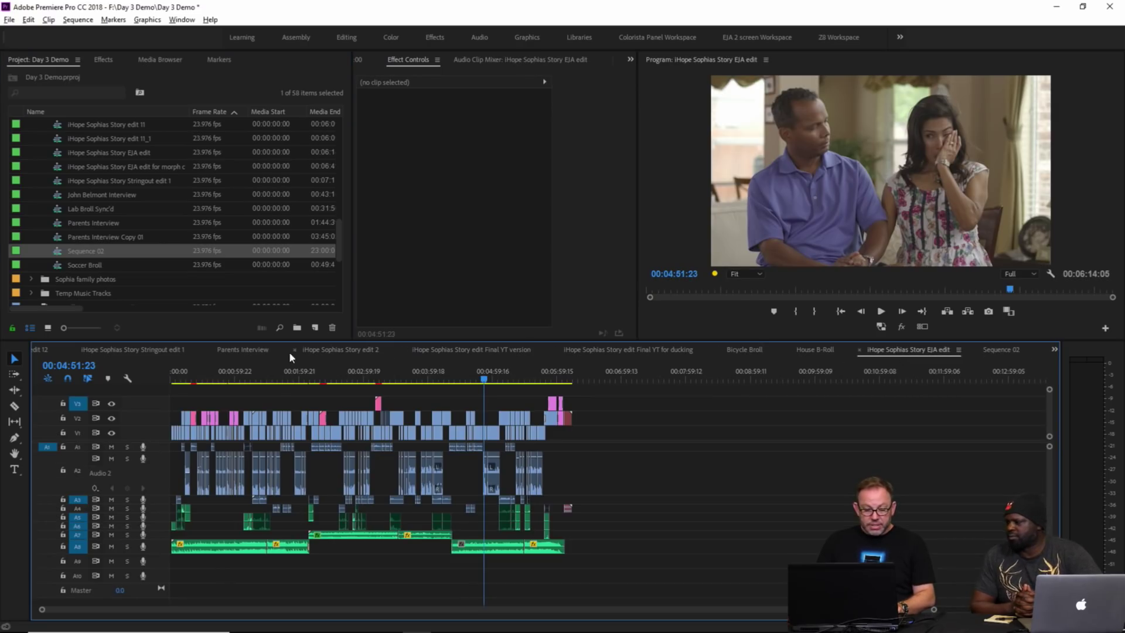
pyautogui.click(258, 350)
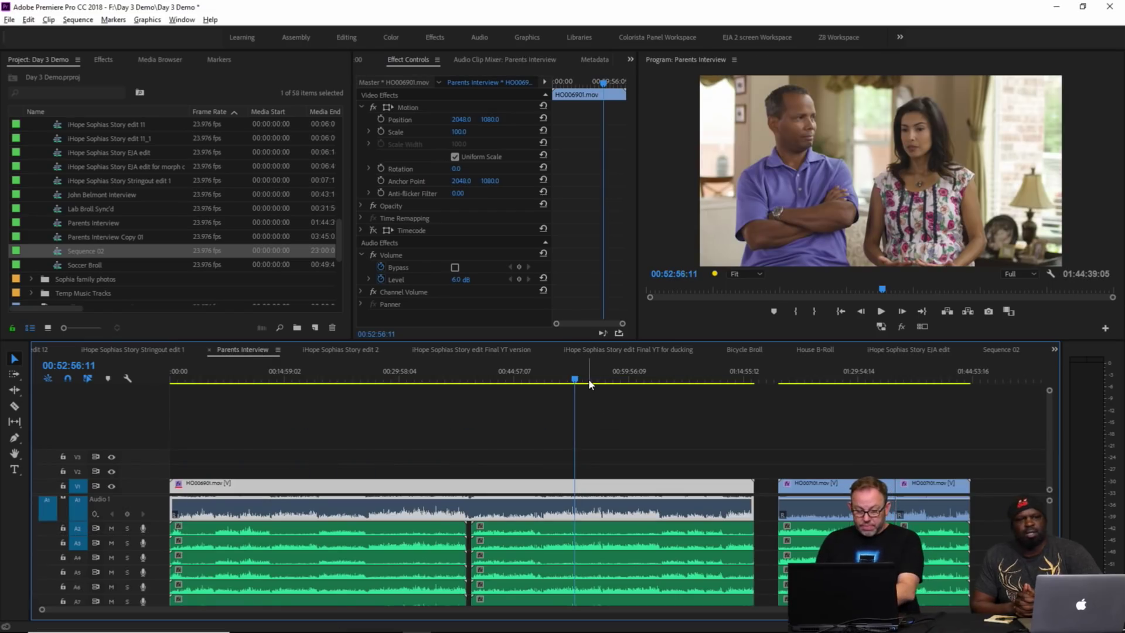
pyautogui.click(804, 350)
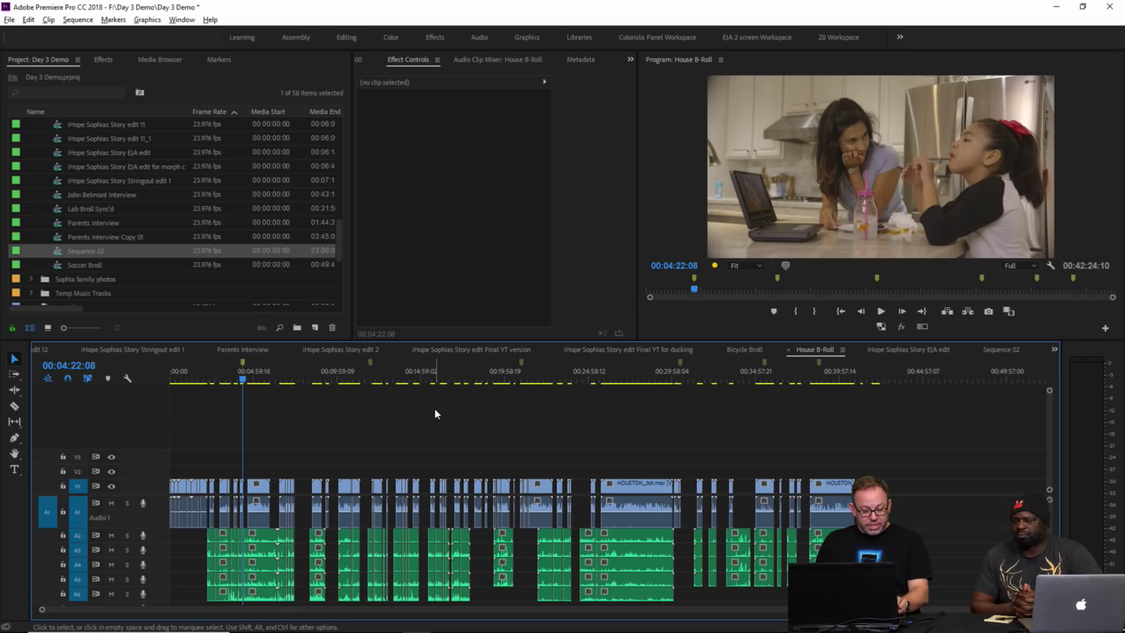
pyautogui.hotkey('ctrl', 'a')
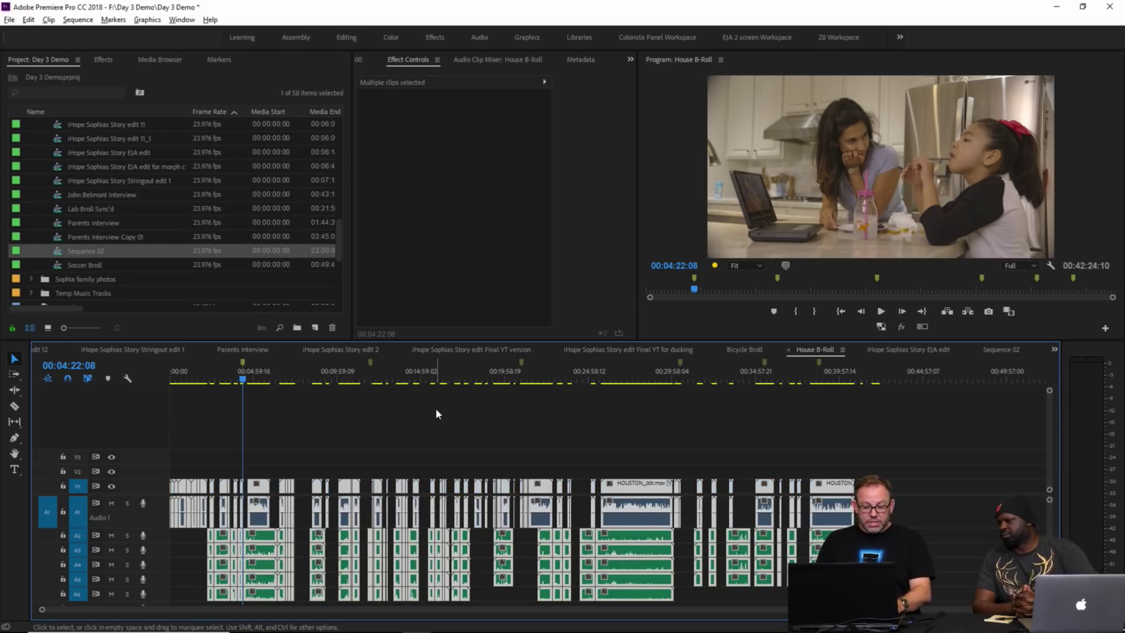
pyautogui.click(999, 354)
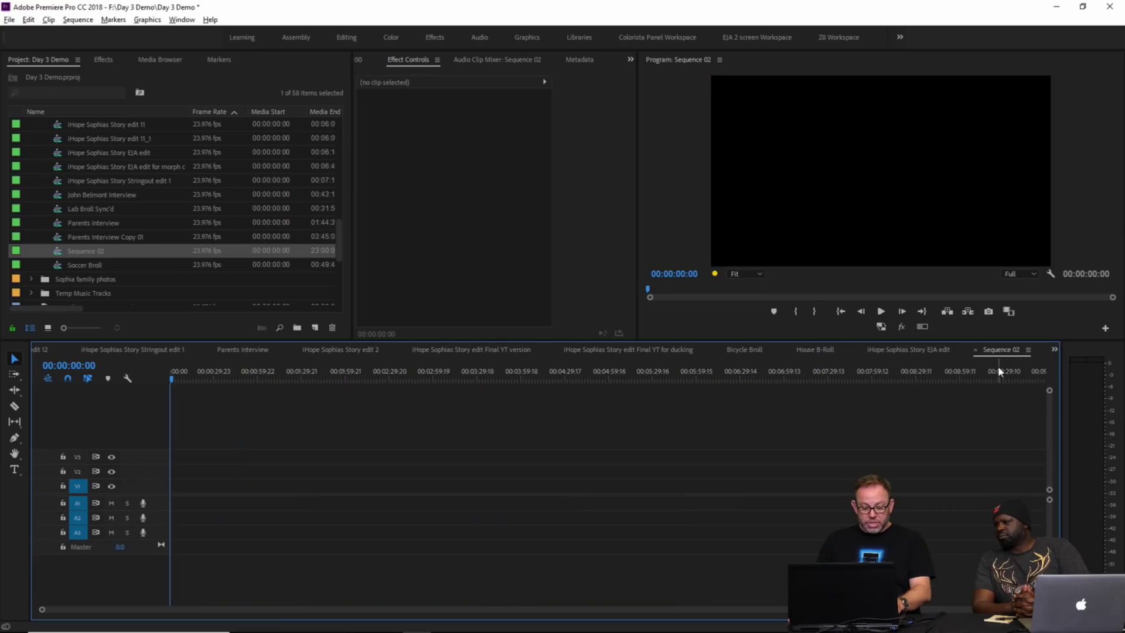
pyautogui.press('\\')
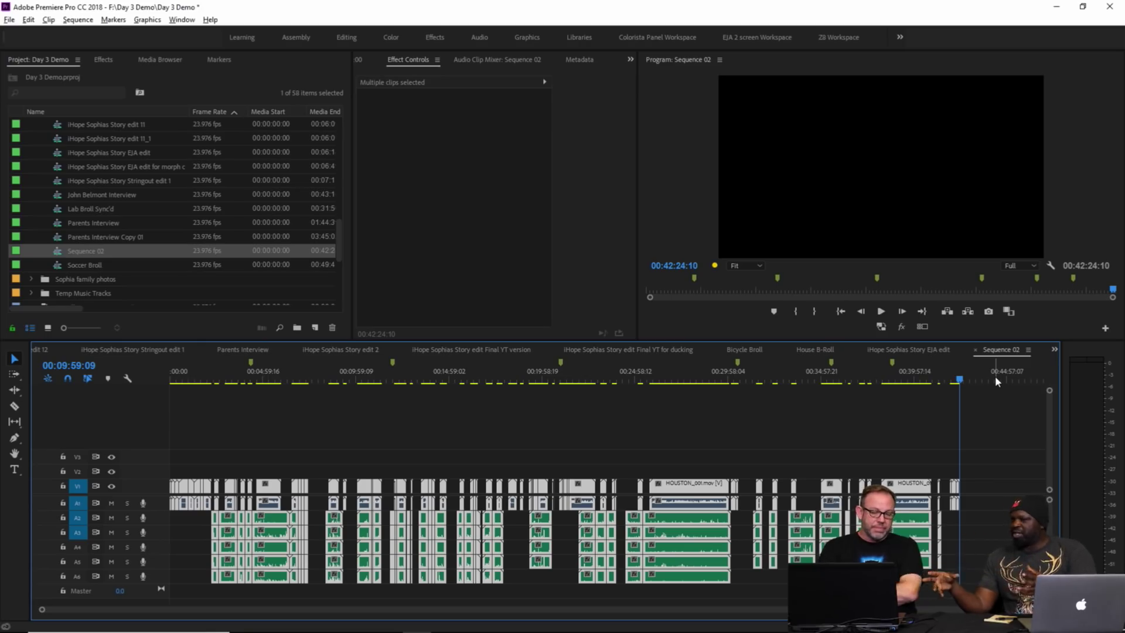
pyautogui.click(497, 371)
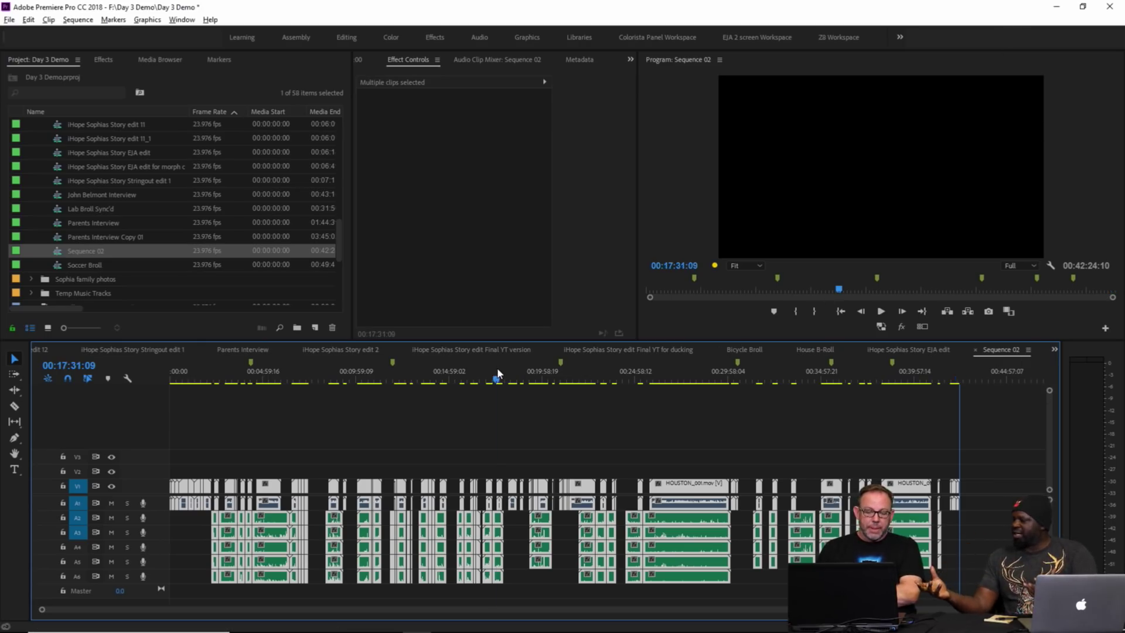
pyautogui.click(512, 426)
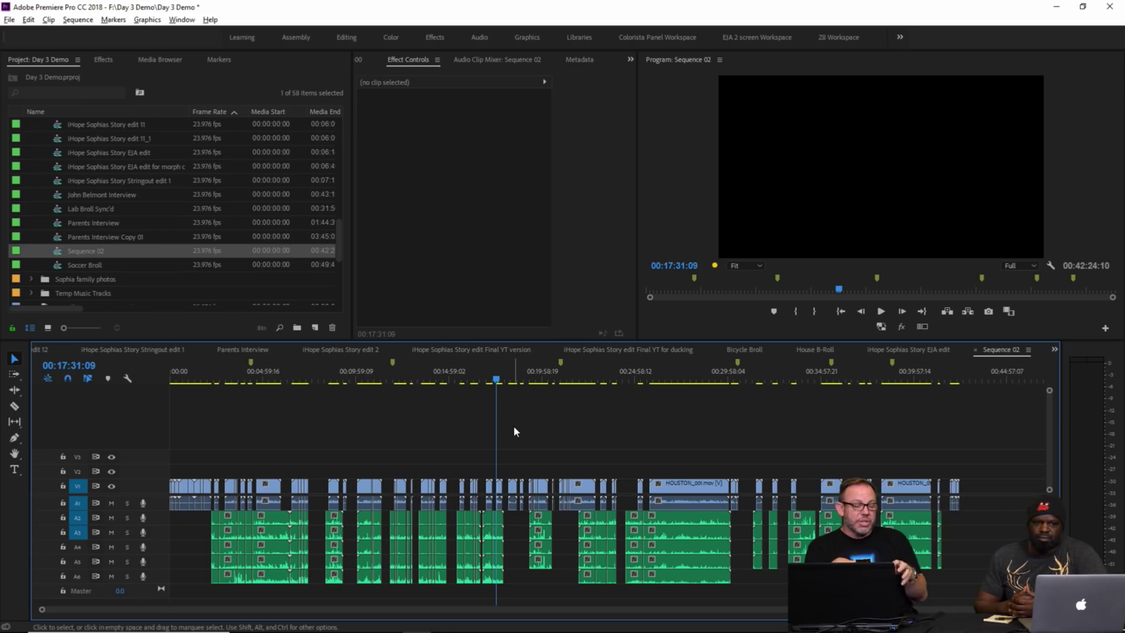
pyautogui.hotkey('ctrl', 's')
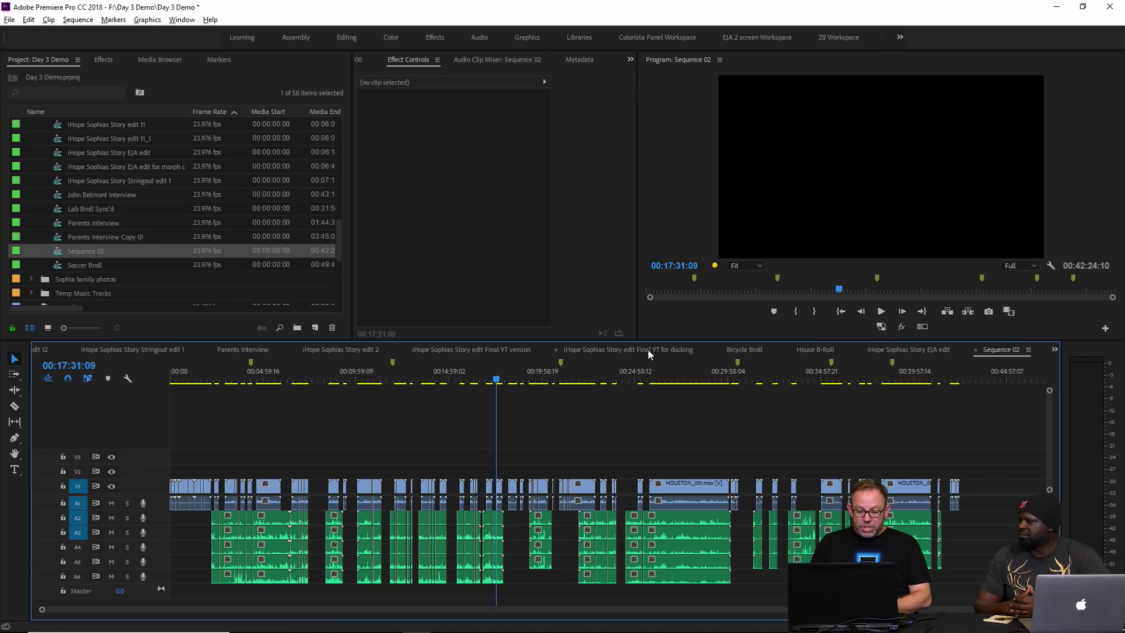
# Step: Switch to the iHope Sophias Story edit Final YT version sequence, go to 00:04:50:23 and enlarge the Program monitor
pyautogui.click(494, 348)
pyautogui.click(605, 369)
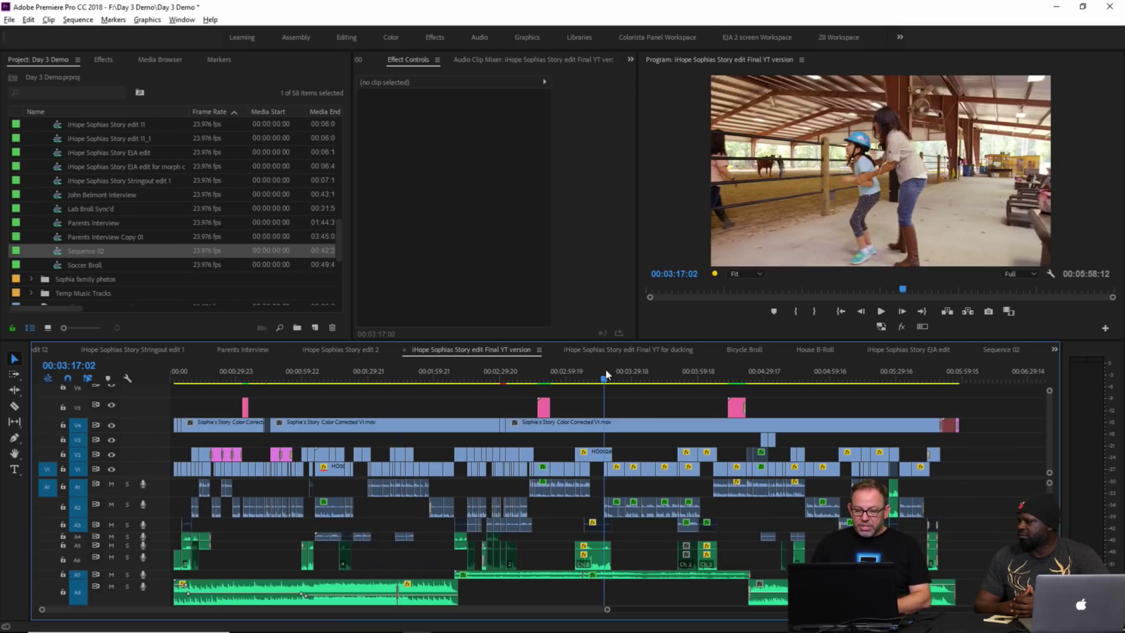
pyautogui.moveTo(756, 375); pyautogui.dragTo(811, 383)
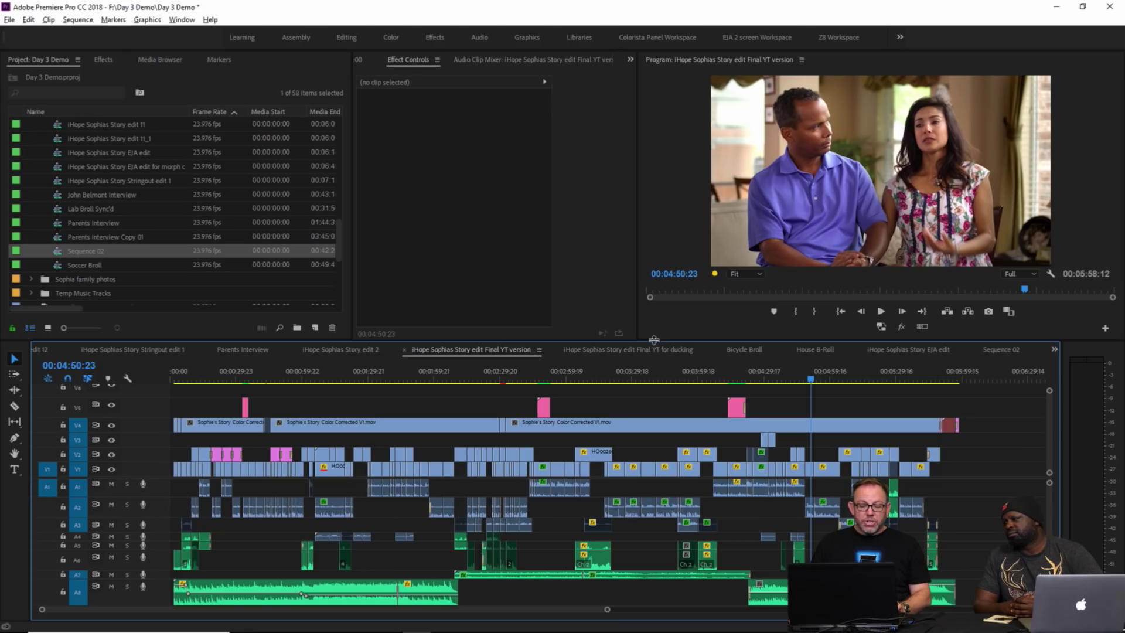
pyautogui.moveTo(653, 341); pyautogui.dragTo(640, 423)
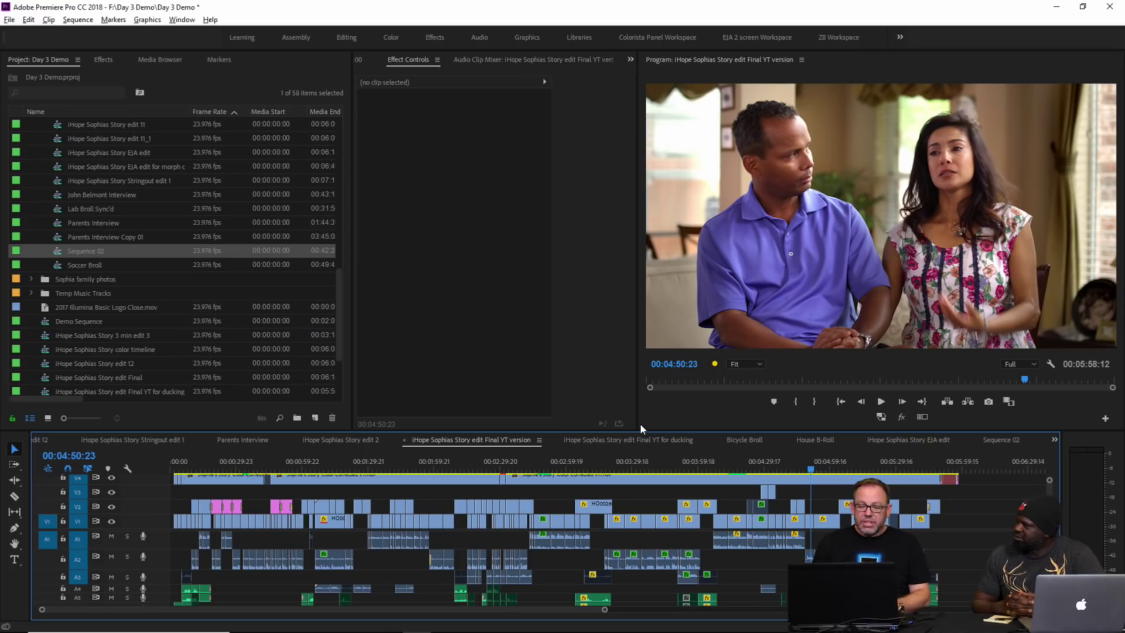
# Step: Examine the mother's close-up at 00:04:55:11 and 00:04:59:23, selecting the HO007101.mov clip underneath
pyautogui.click(821, 460)
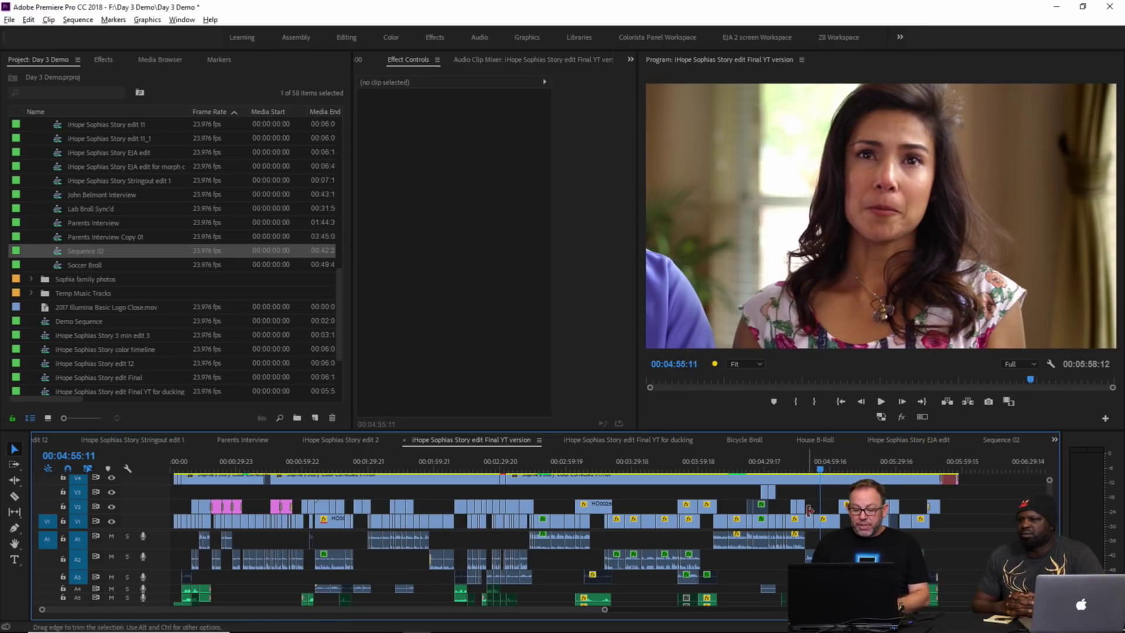
pyautogui.press('=')
pyautogui.press('=')
pyautogui.press('=')
pyautogui.moveTo(808, 512); pyautogui.dragTo(764, 518)
pyautogui.click(700, 516)
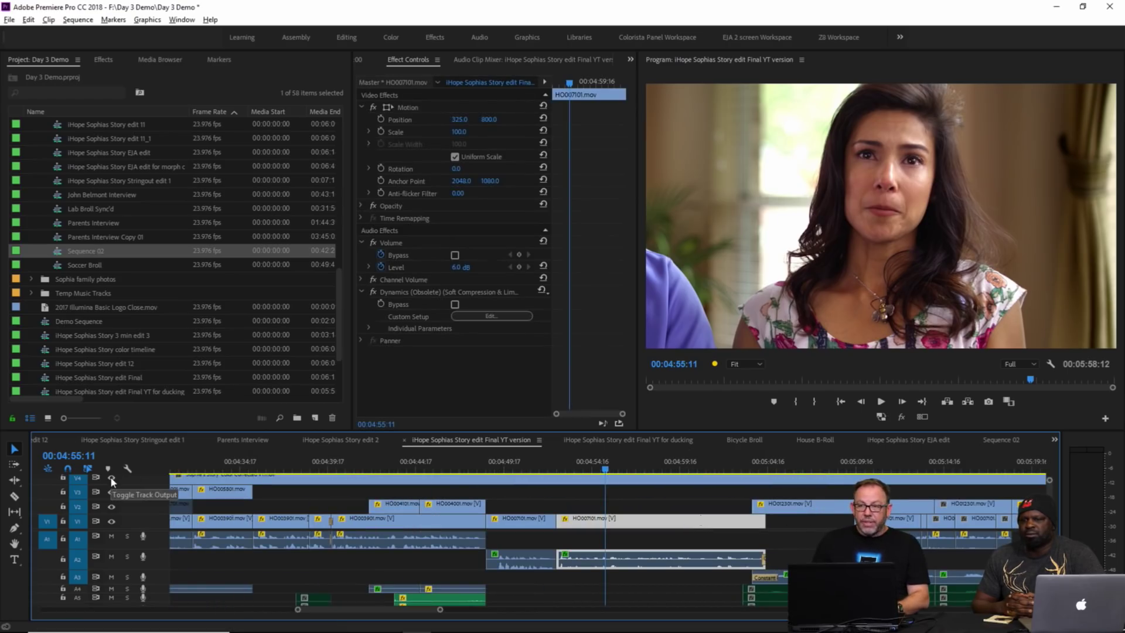
pyautogui.moveTo(673, 467); pyautogui.dragTo(686, 467)
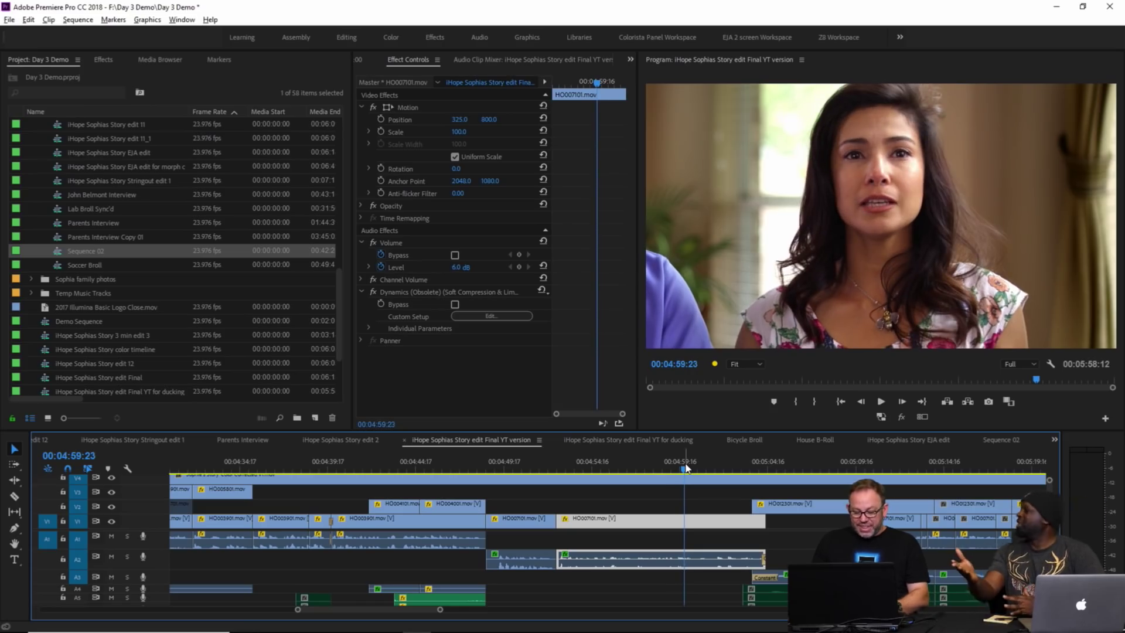
# Step: Go to the couple's interview shot at 00:01:38:22 and compare the picture with the color-corrected V4 track shown and hidden
pyautogui.press('\\')
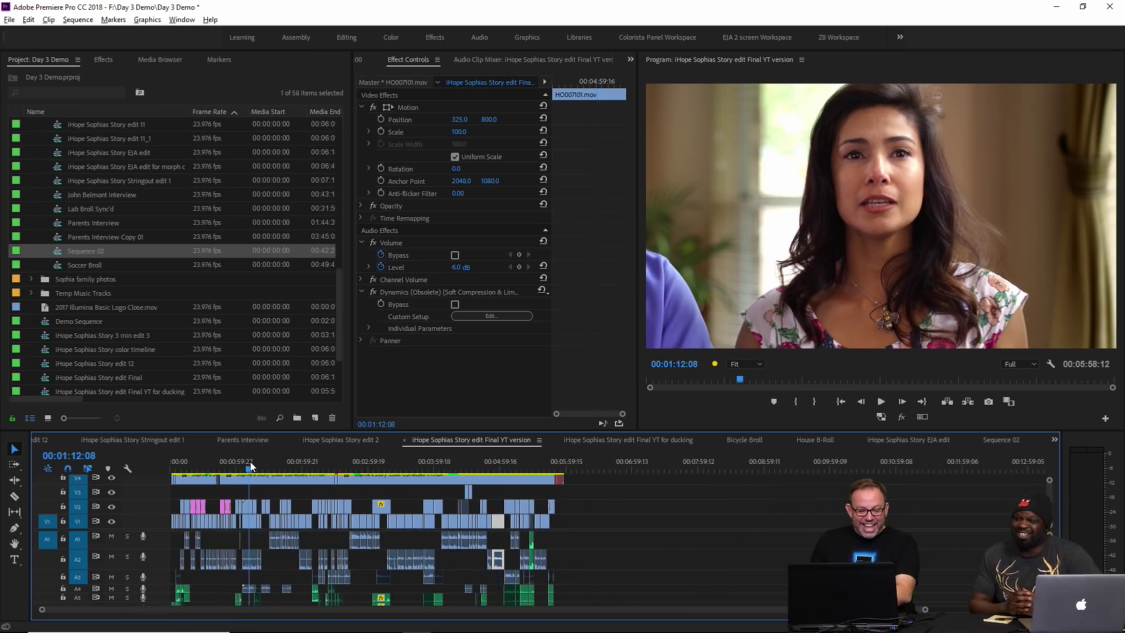
pyautogui.moveTo(269, 468); pyautogui.dragTo(280, 469)
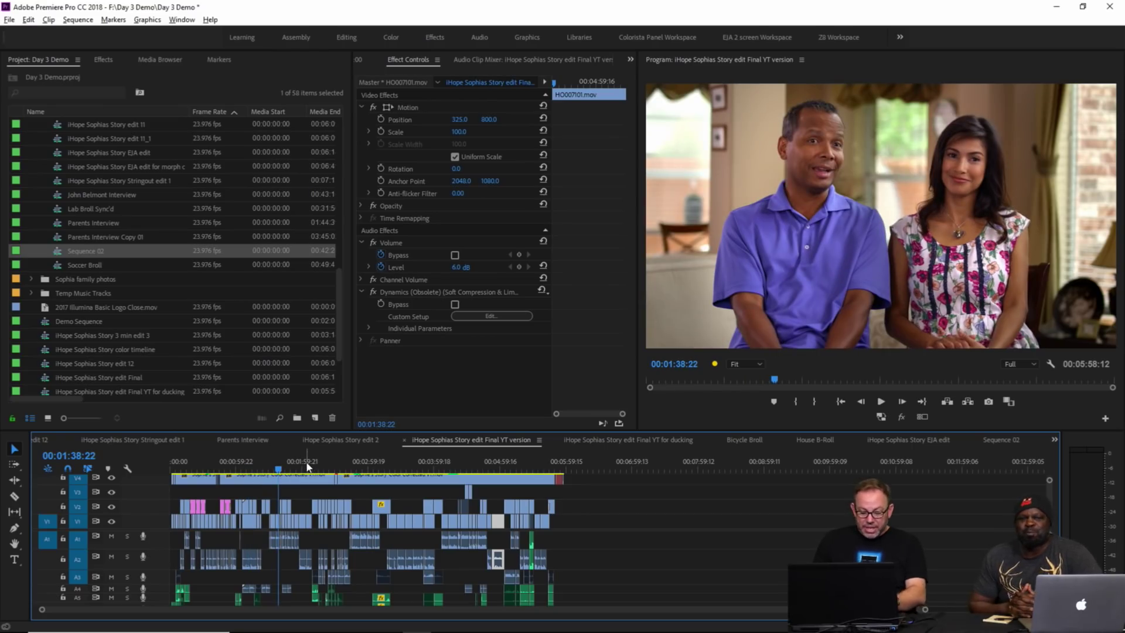
pyautogui.press('=')
pyautogui.press('=')
pyautogui.press('=')
pyautogui.press('=')
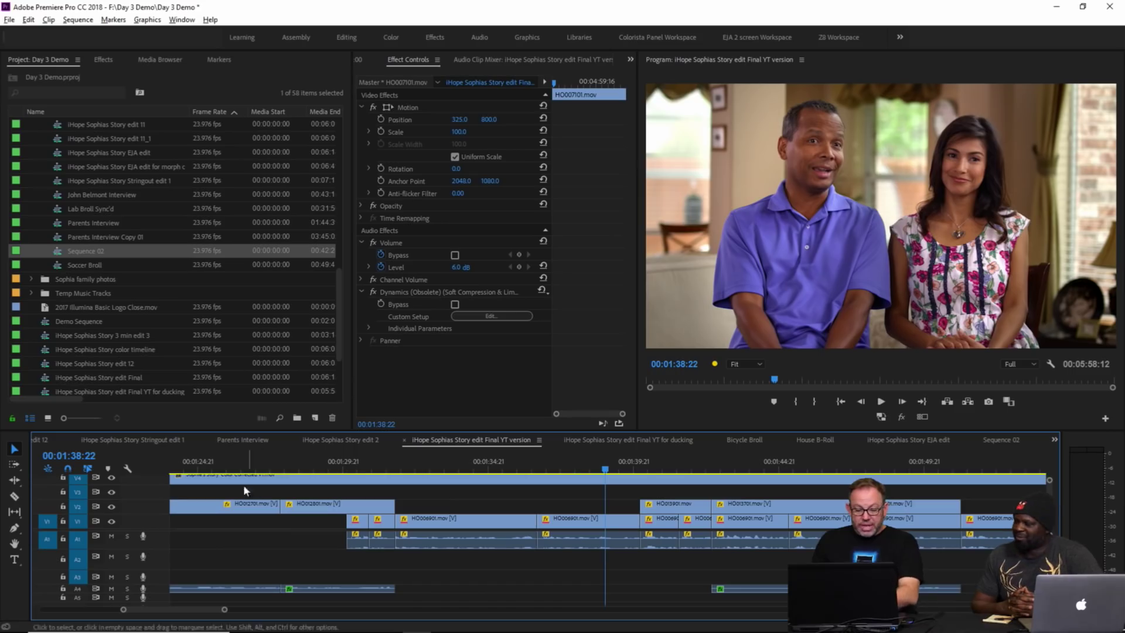
pyautogui.click(111, 478)
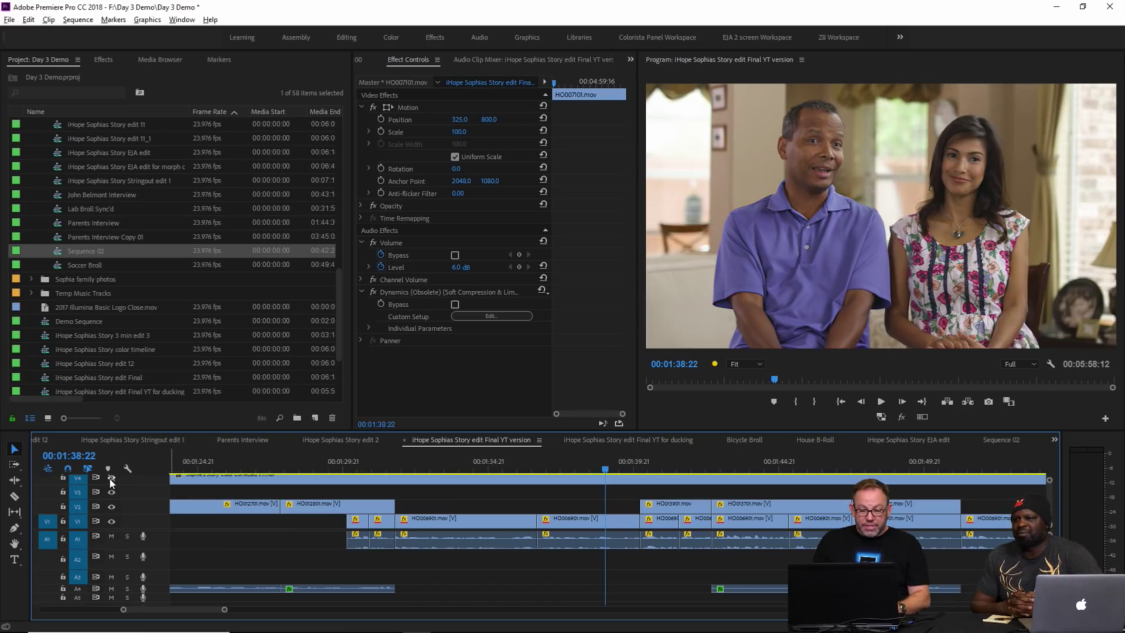
pyautogui.click(112, 478)
pyautogui.click(111, 478)
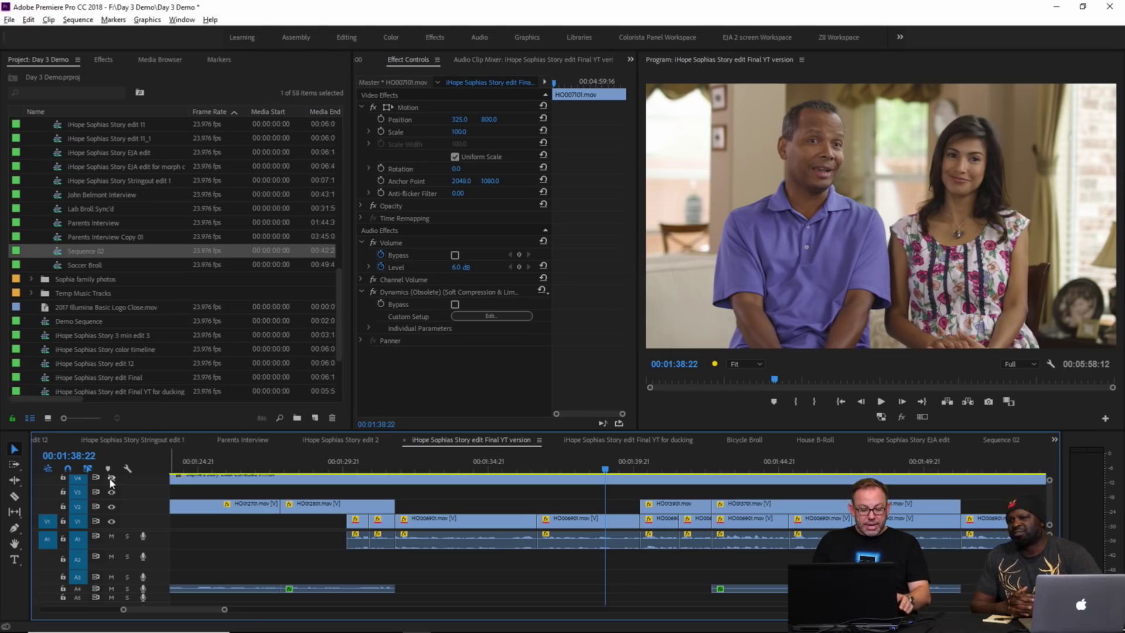
# Step: View the ungraded interview shot full screen, turn the V4 track output back on and view the graded shot full screen
pyautogui.hotkey('ctrl', '`')
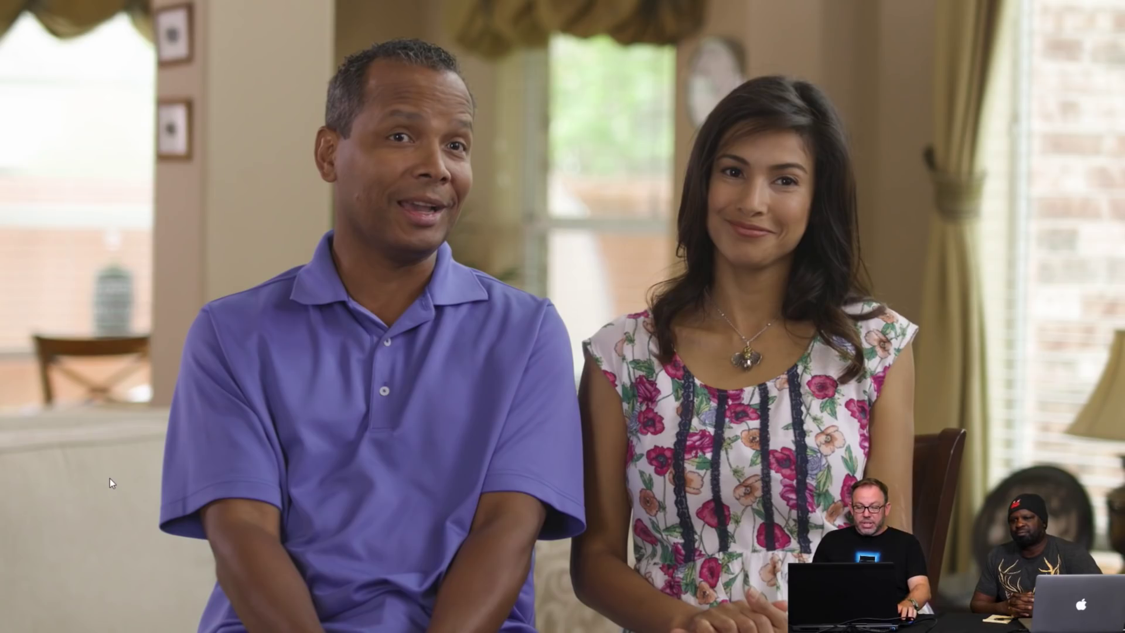
pyautogui.hotkey('ctrl', '`')
pyautogui.click(110, 477)
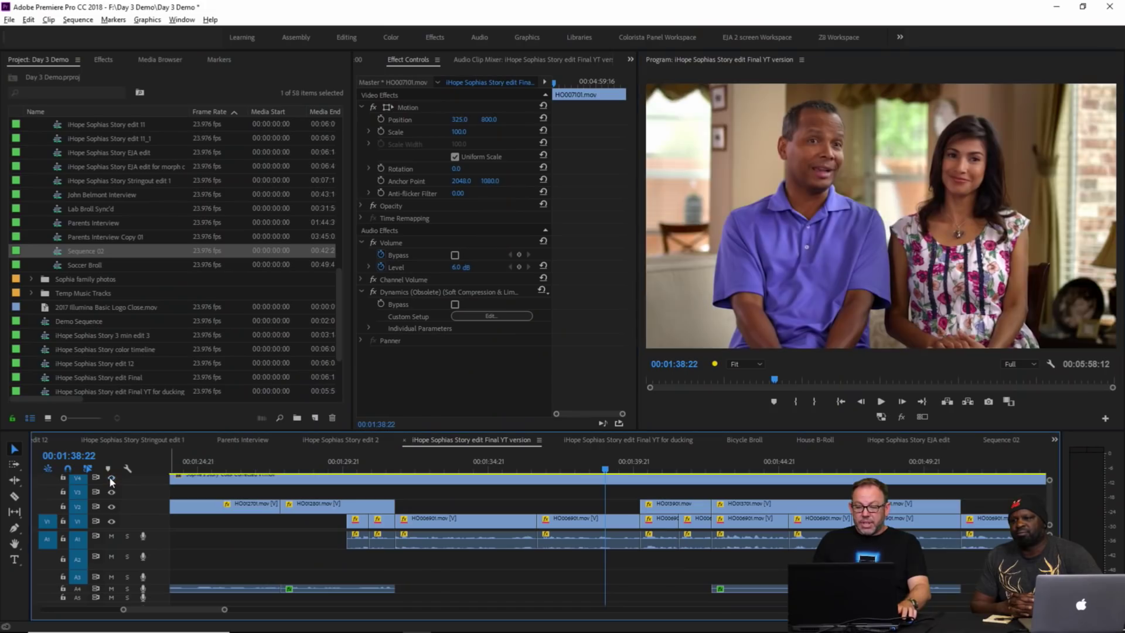
pyautogui.hotkey('ctrl', '`')
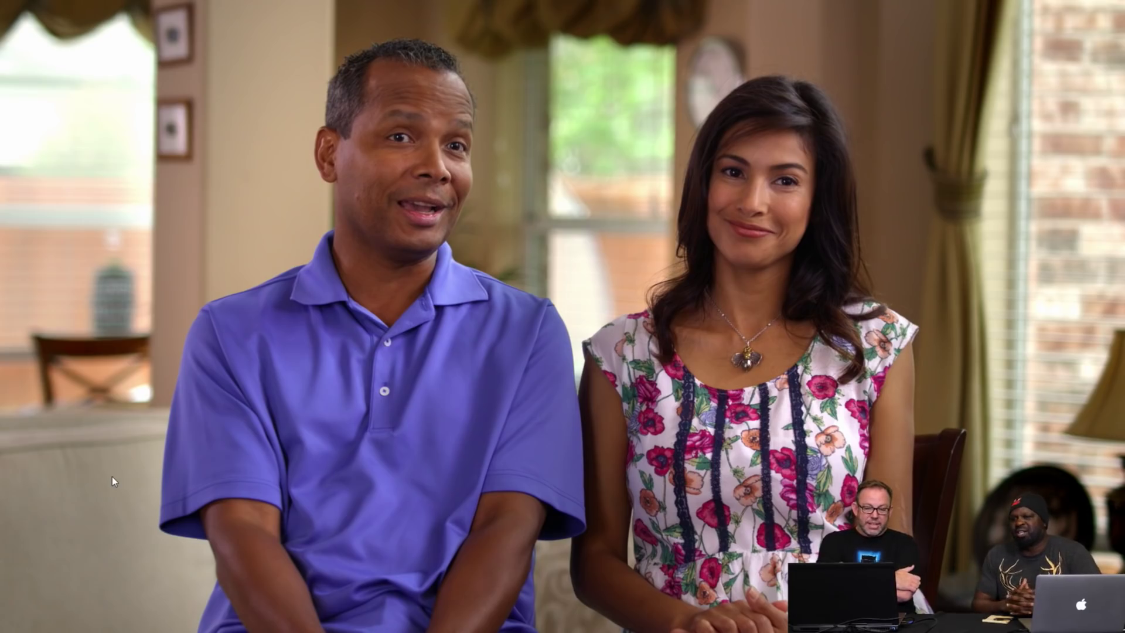
pyautogui.press('Escape')
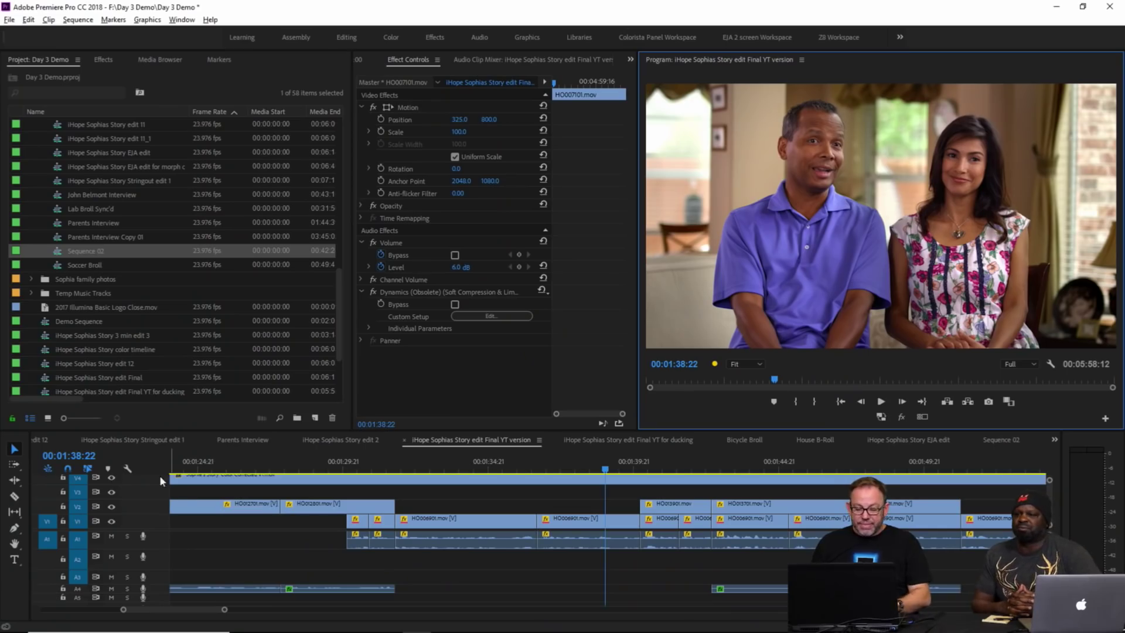